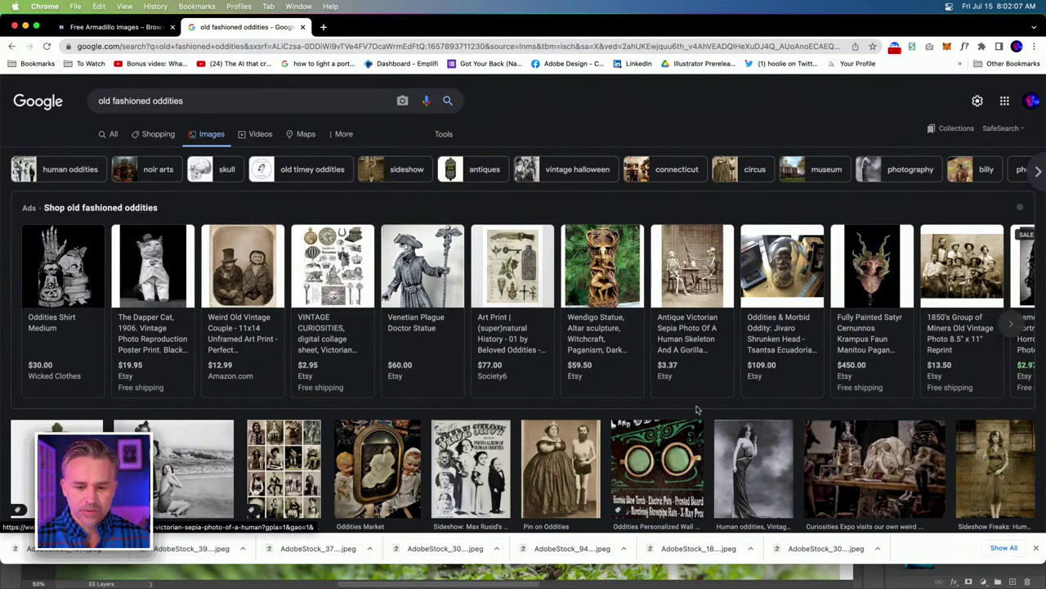
Dismiss the downloads bar and browse the oddities image results, previewing Old World Oddities.
{"action": "left_click", "coordinate": [1035, 548]}
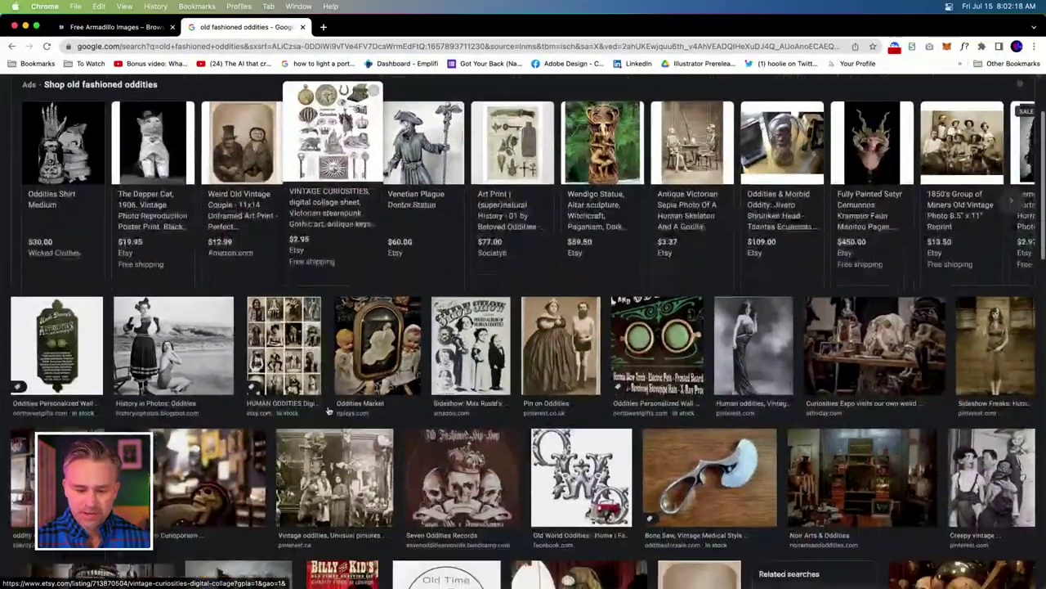
{"action": "scroll", "coordinate": [328, 410], "scroll_direction": "down", "scroll_amount": 5}
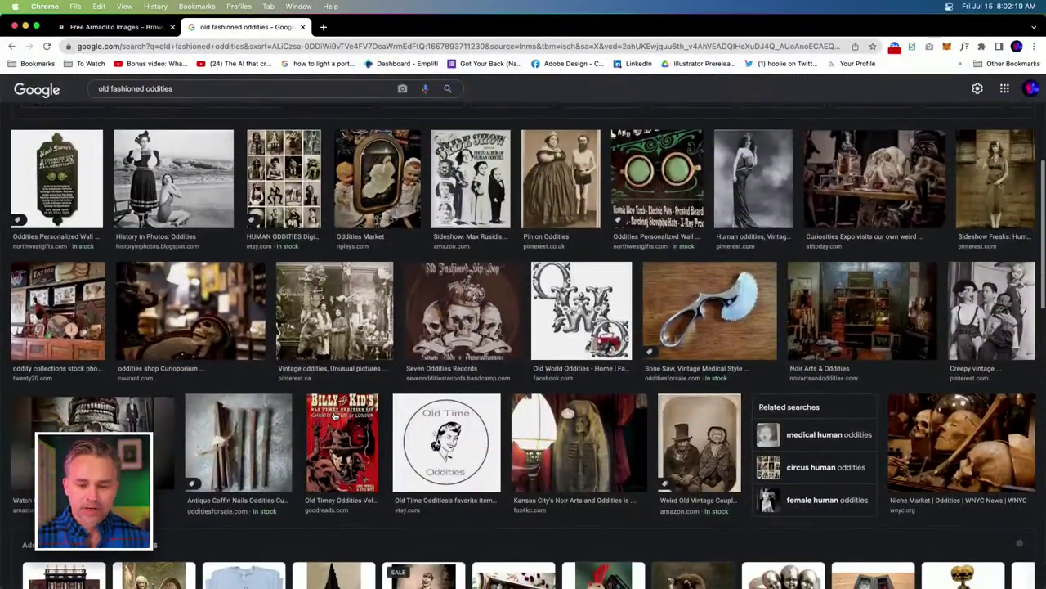
{"action": "scroll", "coordinate": [603, 298], "scroll_direction": "down", "scroll_amount": 1}
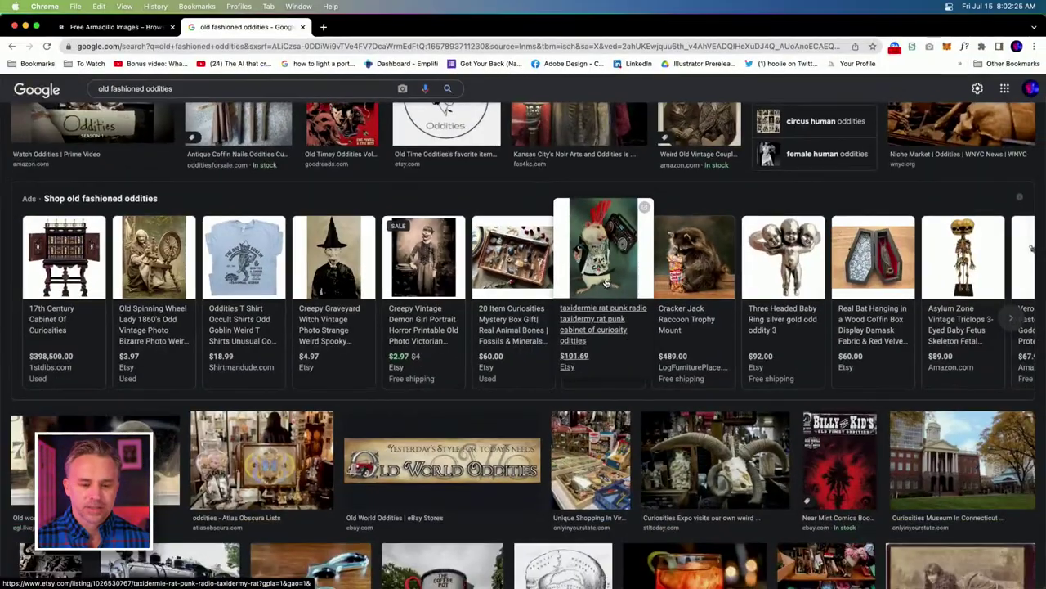
{"action": "scroll", "coordinate": [484, 390], "scroll_direction": "down", "scroll_amount": 5}
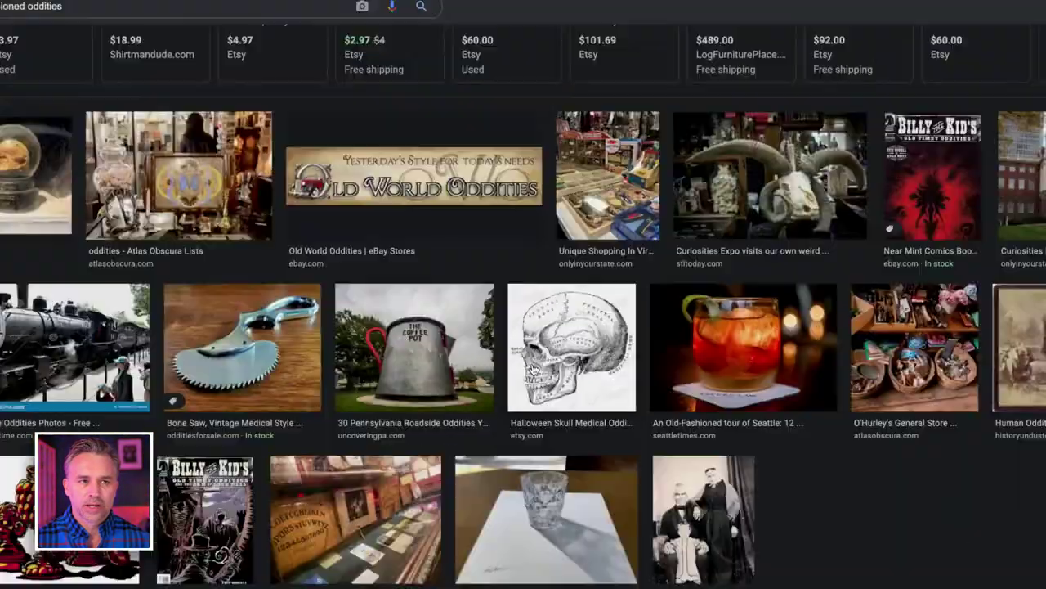
{"action": "scroll", "coordinate": [533, 369], "scroll_direction": "up", "scroll_amount": 6}
{"action": "scroll", "coordinate": [527, 382], "scroll_direction": "down", "scroll_amount": 3}
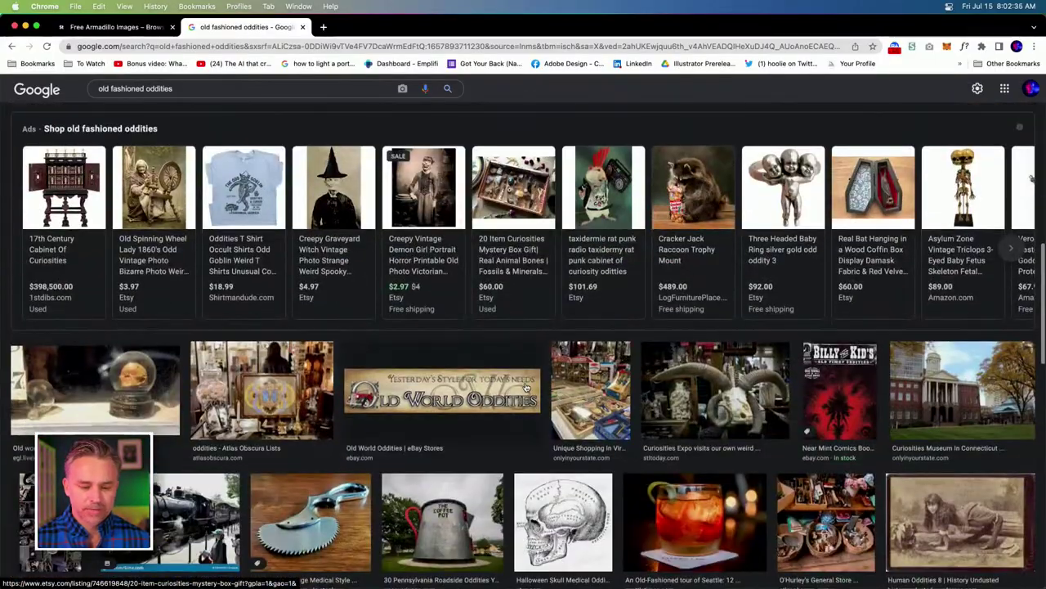
{"action": "left_click", "coordinate": [374, 394]}
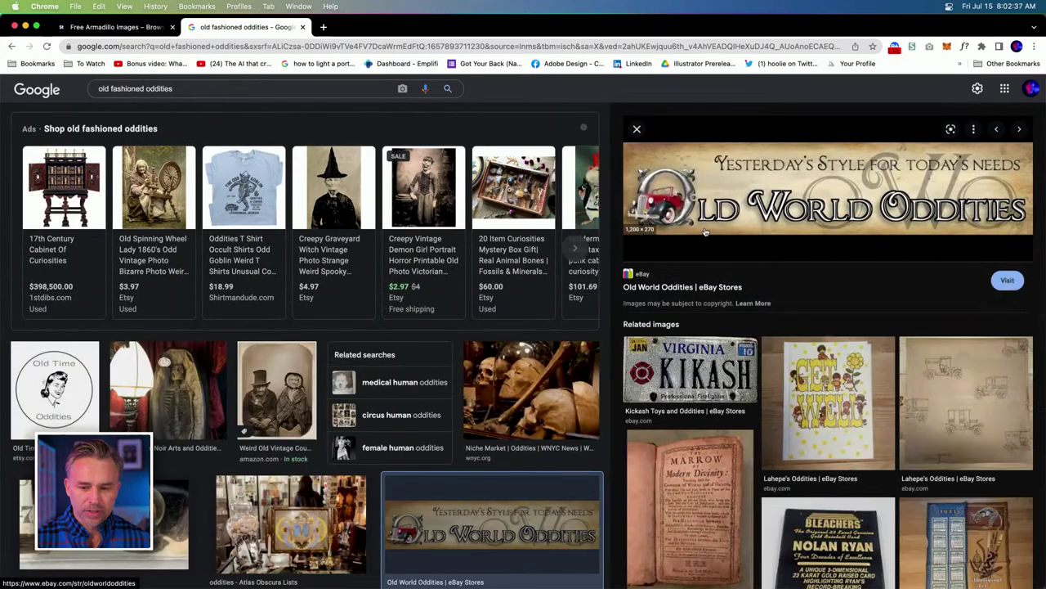
Open the creepy vintage portrait Etsy listing, then close that tab.
{"action": "scroll", "coordinate": [795, 392], "scroll_direction": "down", "scroll_amount": 5}
{"action": "scroll", "coordinate": [795, 392], "scroll_direction": "down", "scroll_amount": 3}
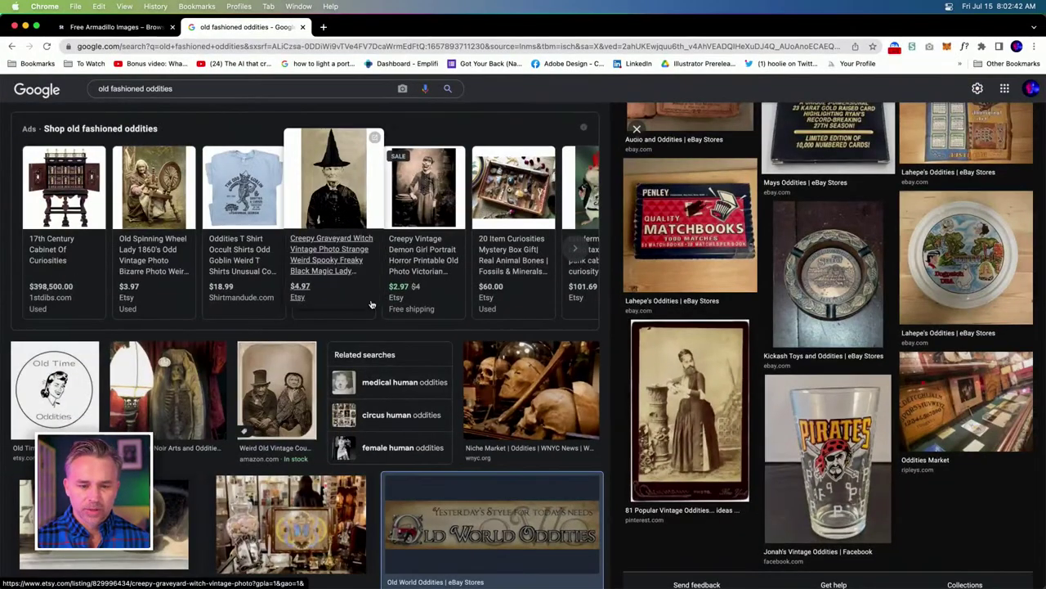
{"action": "scroll", "coordinate": [409, 327], "scroll_direction": "up", "scroll_amount": 2}
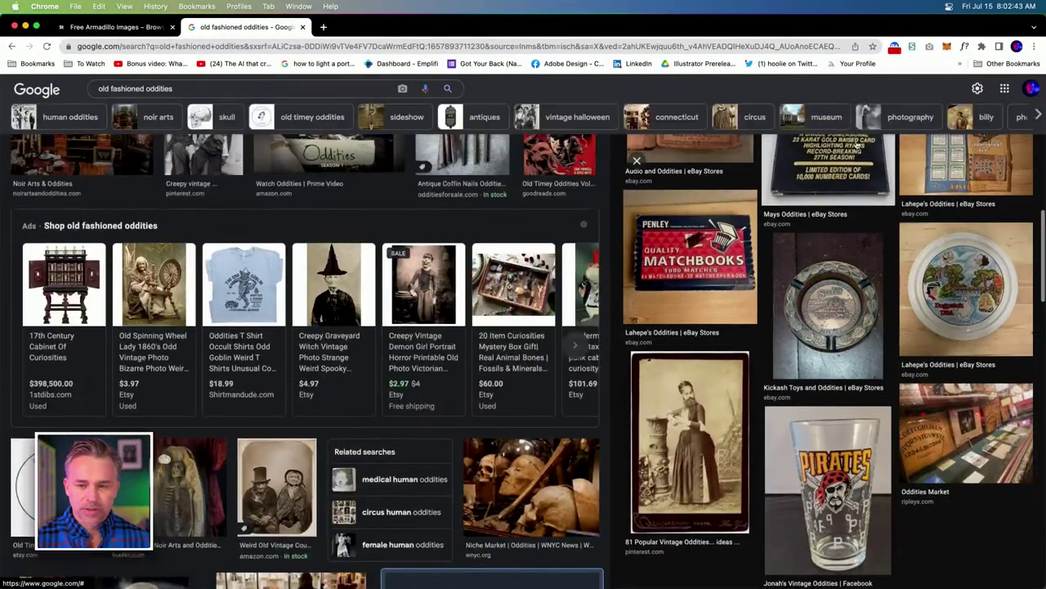
{"action": "left_click", "coordinate": [419, 372]}
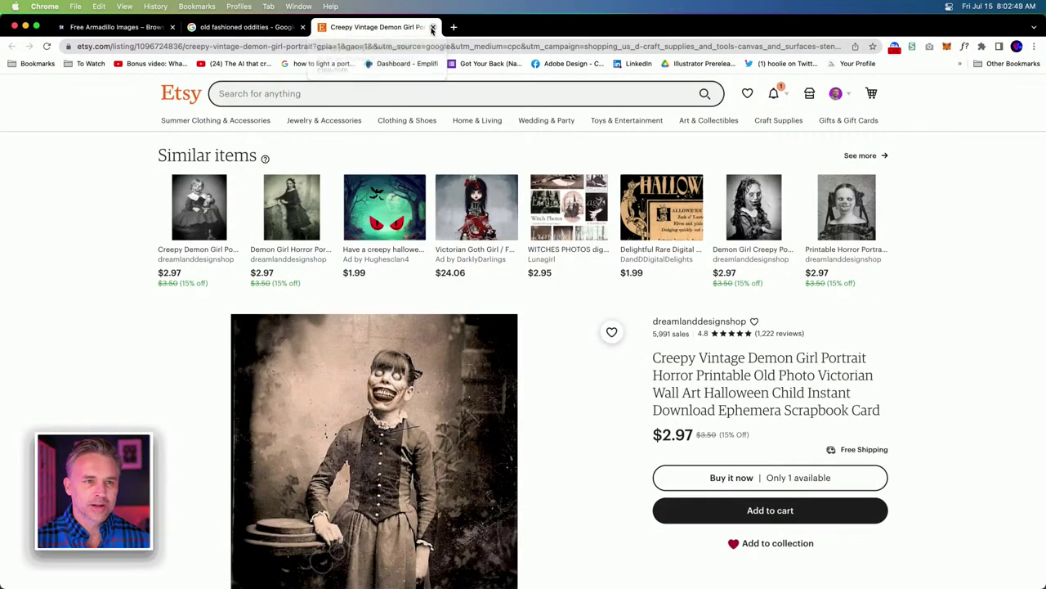
{"action": "left_click", "coordinate": [433, 28]}
Return to the Adobe Stock tab of free armadillo photos.
{"action": "scroll", "coordinate": [309, 236], "scroll_direction": "up", "scroll_amount": 2}
{"action": "scroll", "coordinate": [309, 236], "scroll_direction": "up", "scroll_amount": 5}
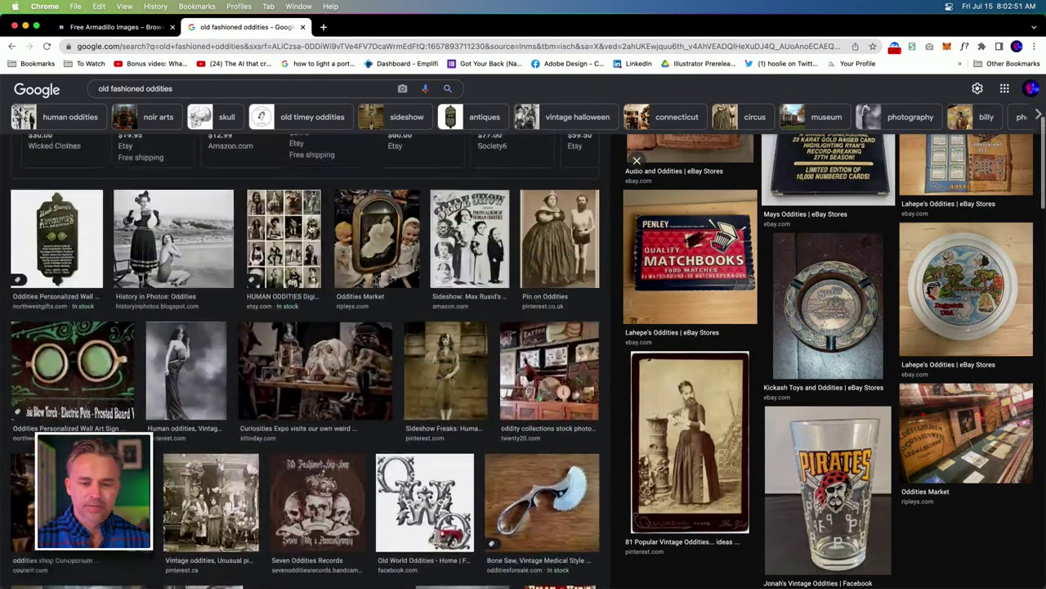
{"action": "left_click", "coordinate": [96, 29]}
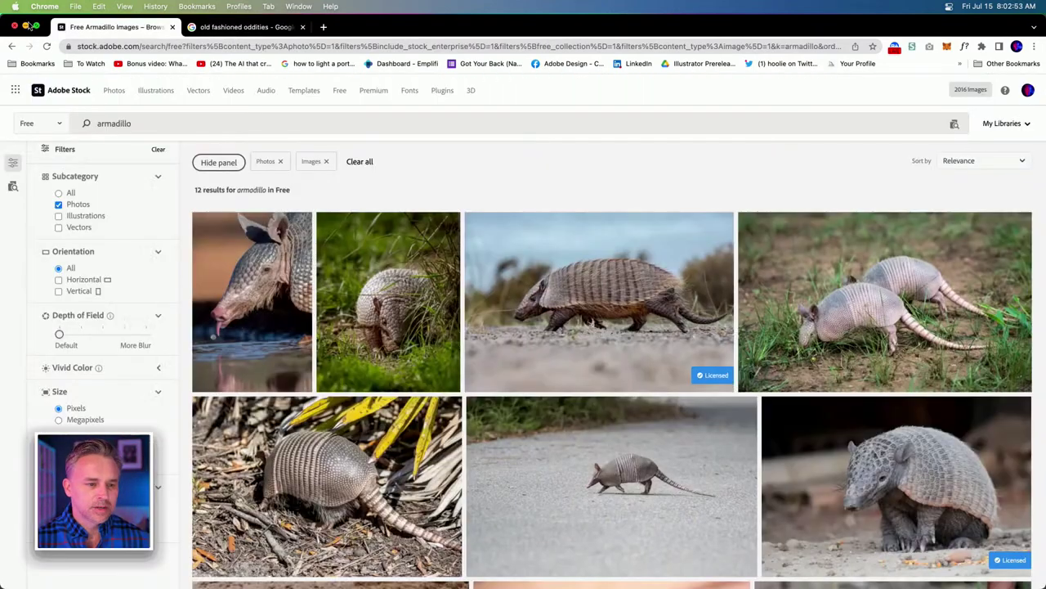
Minimize Chrome and toggle the armadillo layer's visibility off and on, leaving it selected.
{"action": "left_click", "coordinate": [25, 27]}
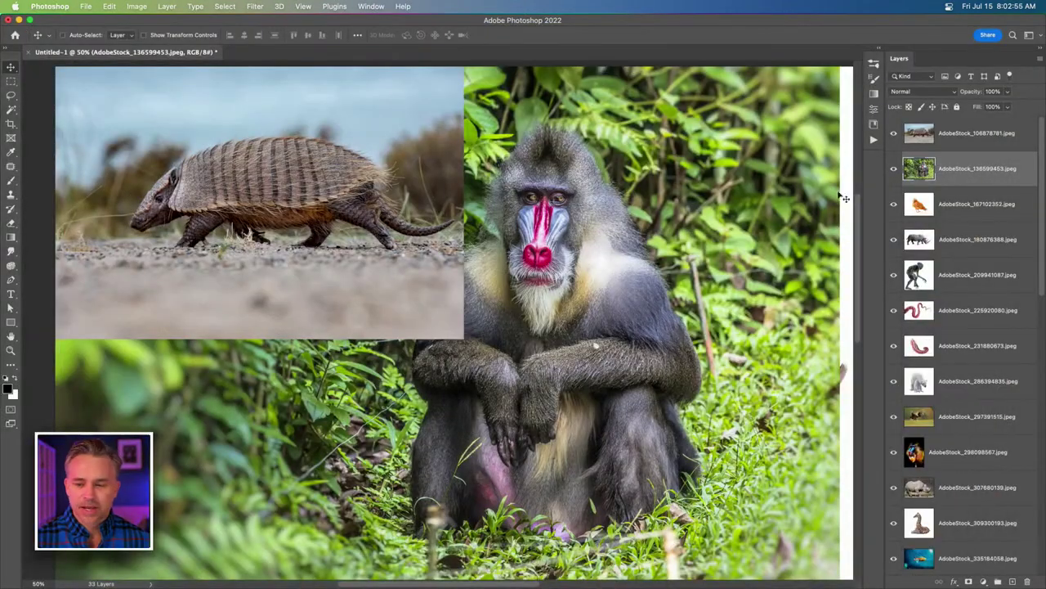
{"action": "left_click", "coordinate": [895, 134]}
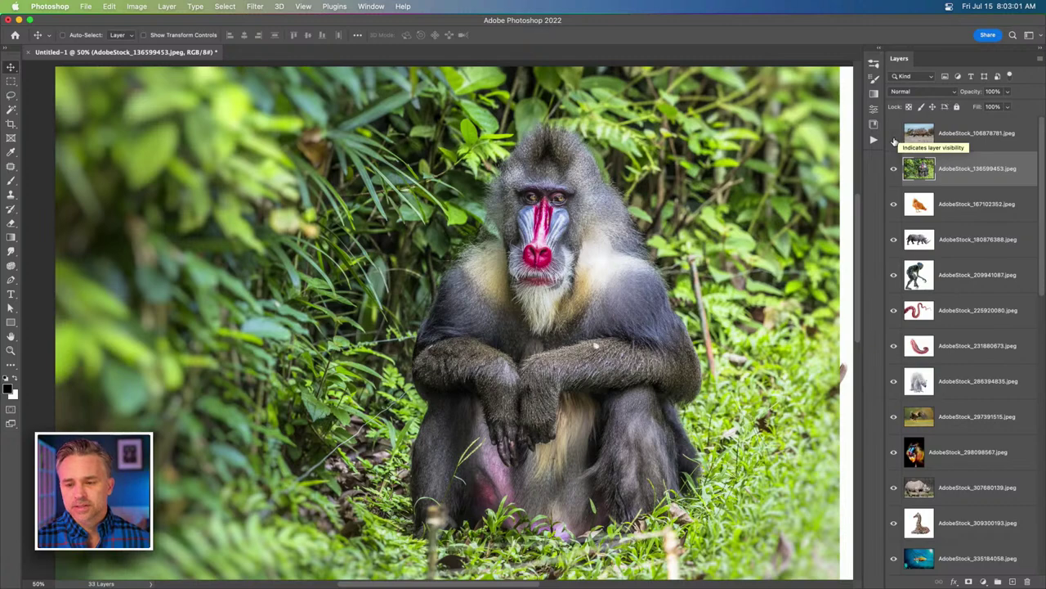
{"action": "left_click", "coordinate": [894, 134]}
{"action": "left_click", "coordinate": [919, 133]}
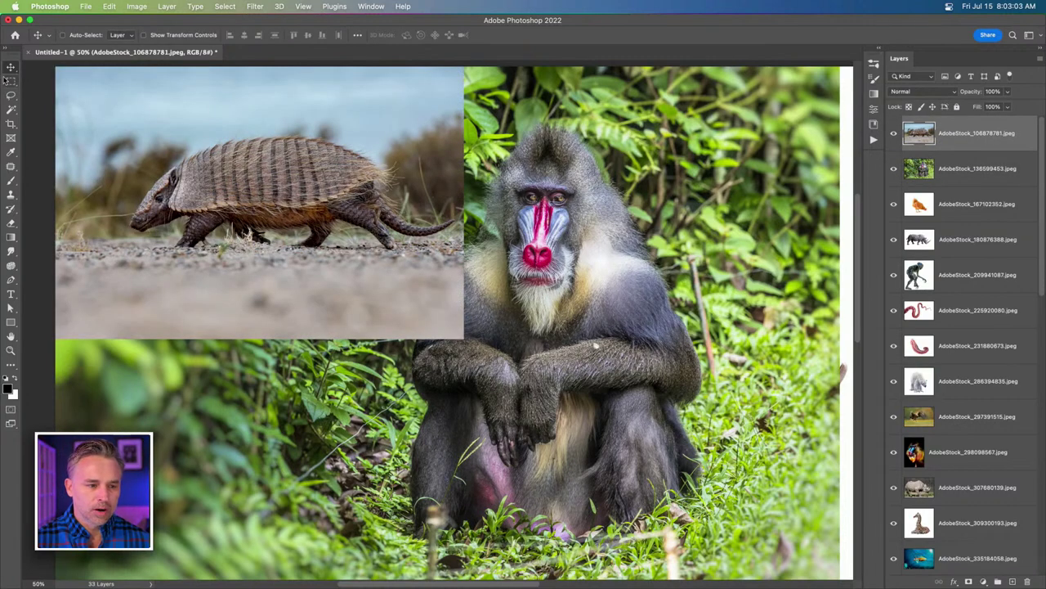
Move the armadillo photo lower and right, show its Properties, and return to Chrome.
{"action": "left_click_drag", "start_coordinate": [211, 164], "coordinate": [236, 278]}
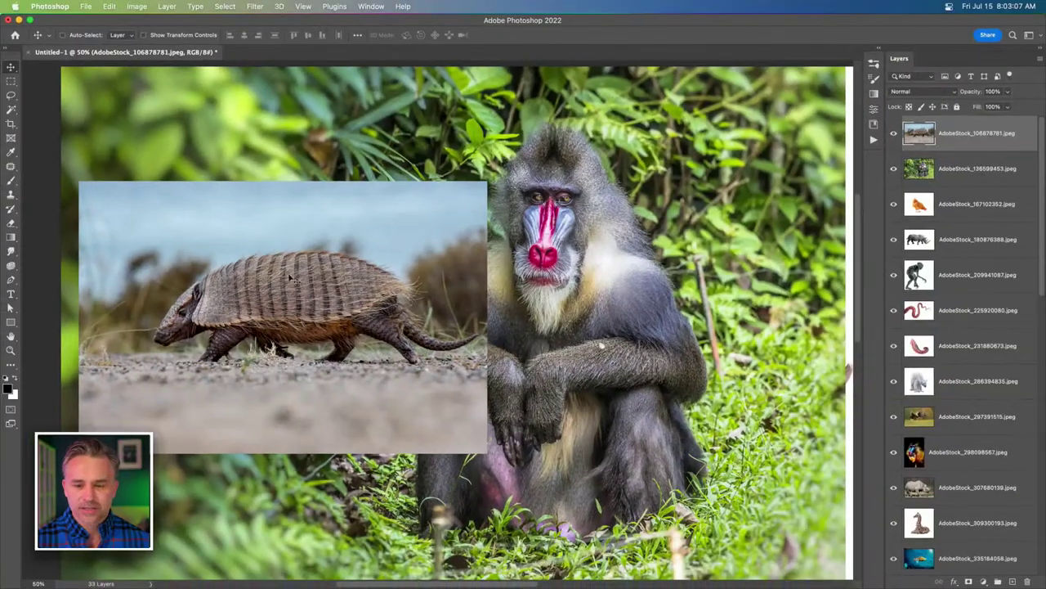
{"action": "left_click", "coordinate": [876, 50]}
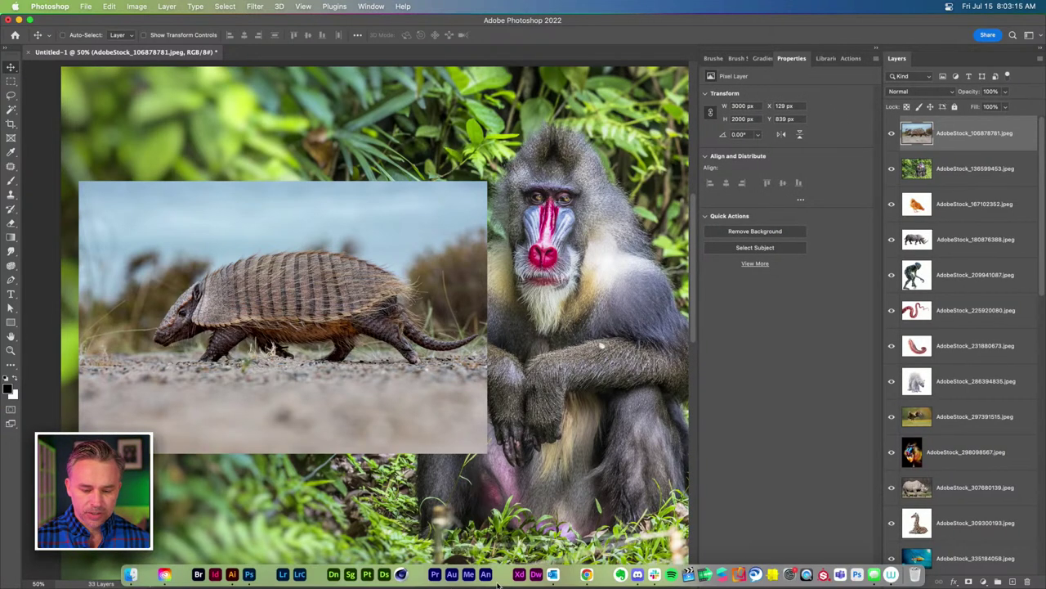
{"action": "left_click", "coordinate": [587, 579]}
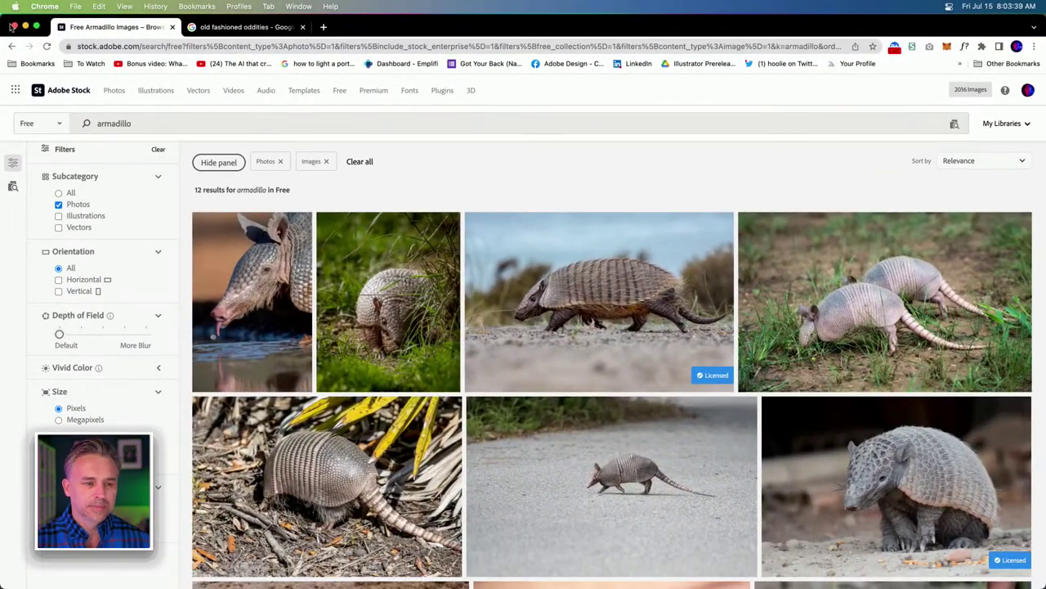
Open the Odd folder in Finder and Quick Look the bird, polar bear and armadillo photos.
{"action": "left_click", "coordinate": [25, 26]}
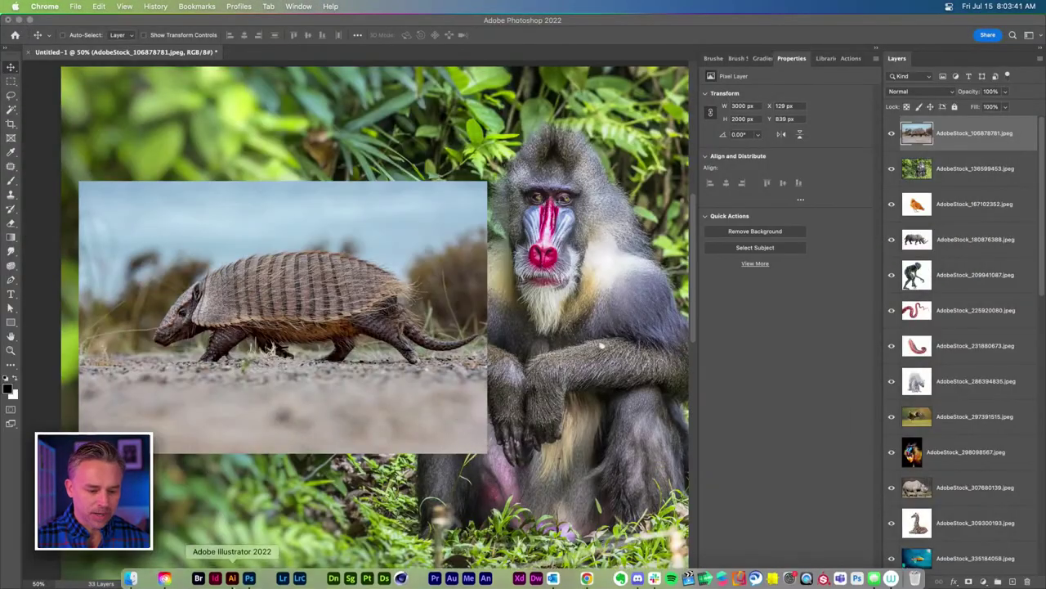
{"action": "left_click", "coordinate": [129, 574]}
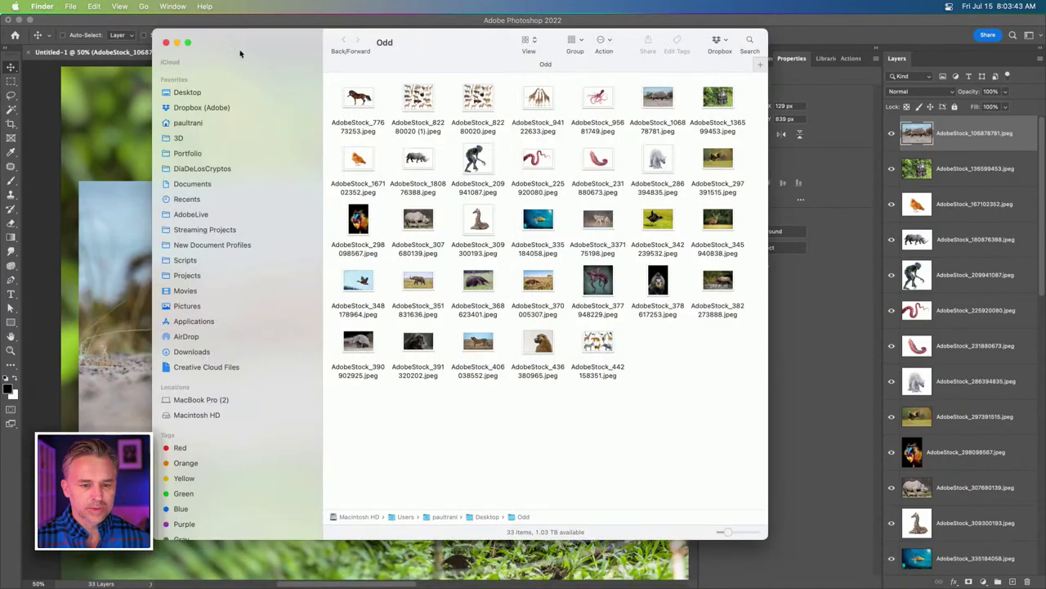
{"action": "left_click_drag", "start_coordinate": [270, 38], "coordinate": [296, 53]}
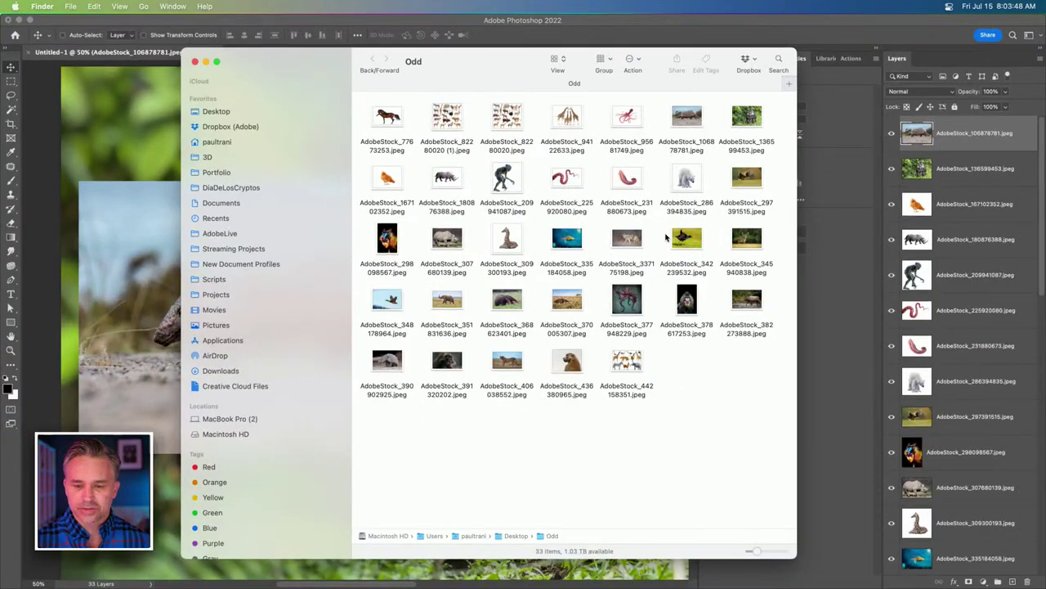
{"action": "left_click", "coordinate": [685, 239]}
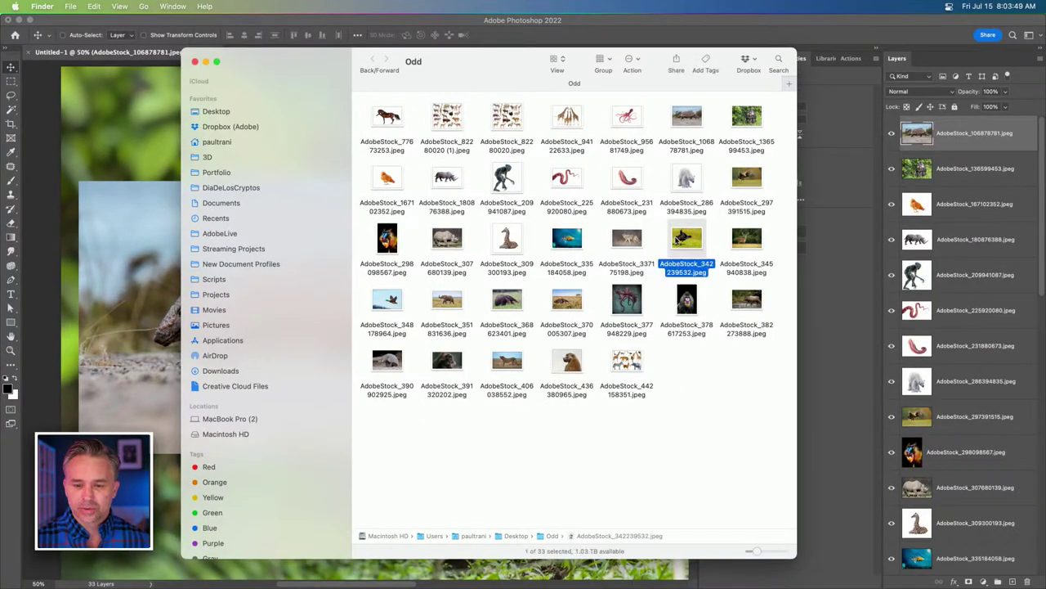
{"action": "key", "text": "space"}
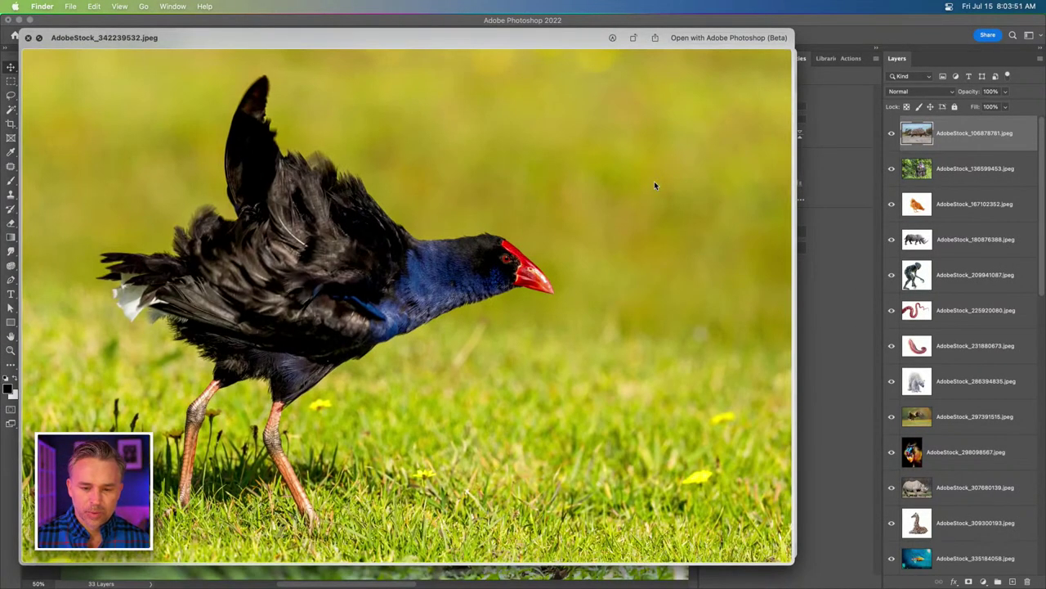
{"action": "key", "text": "Up"}
{"action": "key", "text": "Up"}
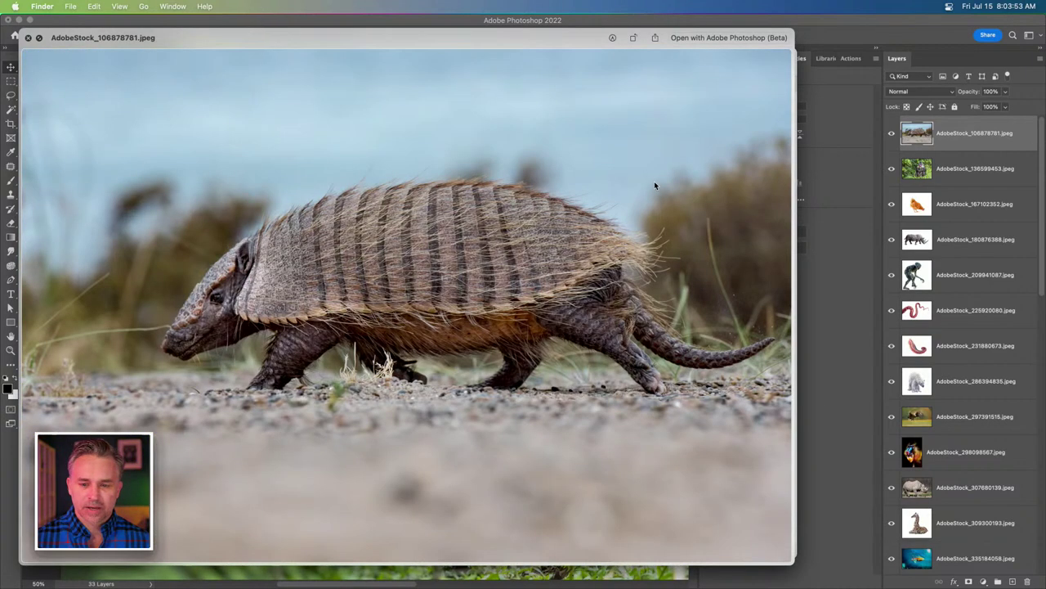
{"action": "key", "text": "space"}
{"action": "left_click", "coordinate": [708, 335]}
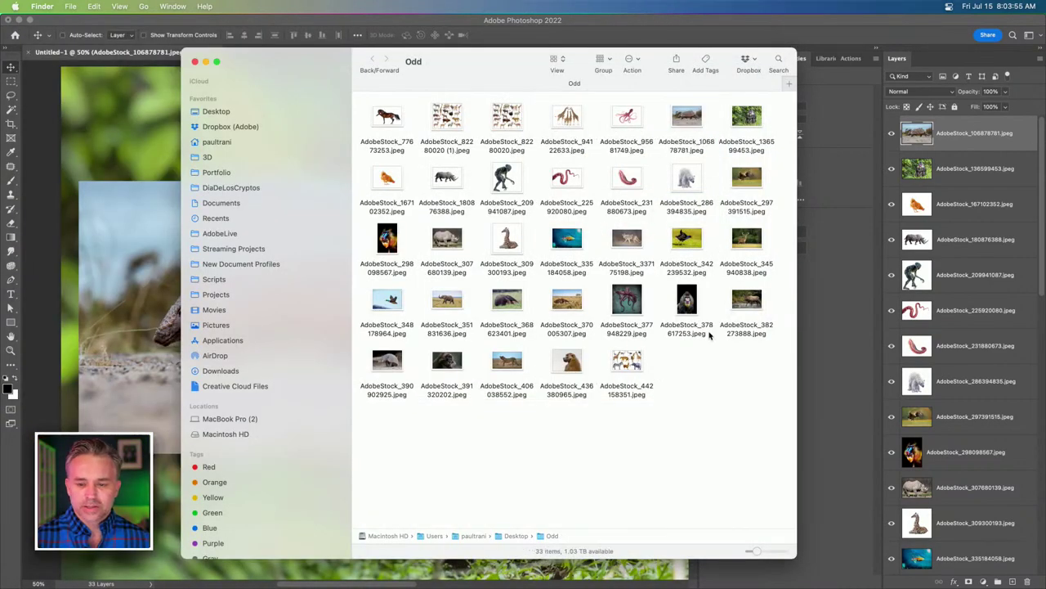
{"action": "left_click", "coordinate": [218, 18]}
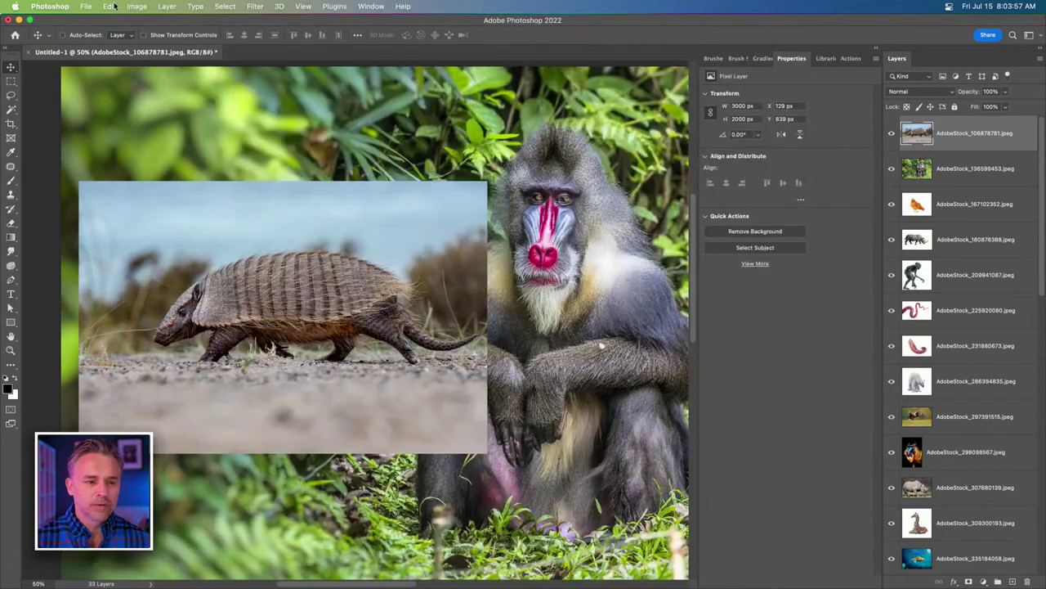
{"action": "left_click", "coordinate": [85, 5]}
{"action": "mouse_move", "coordinate": [114, 254]}
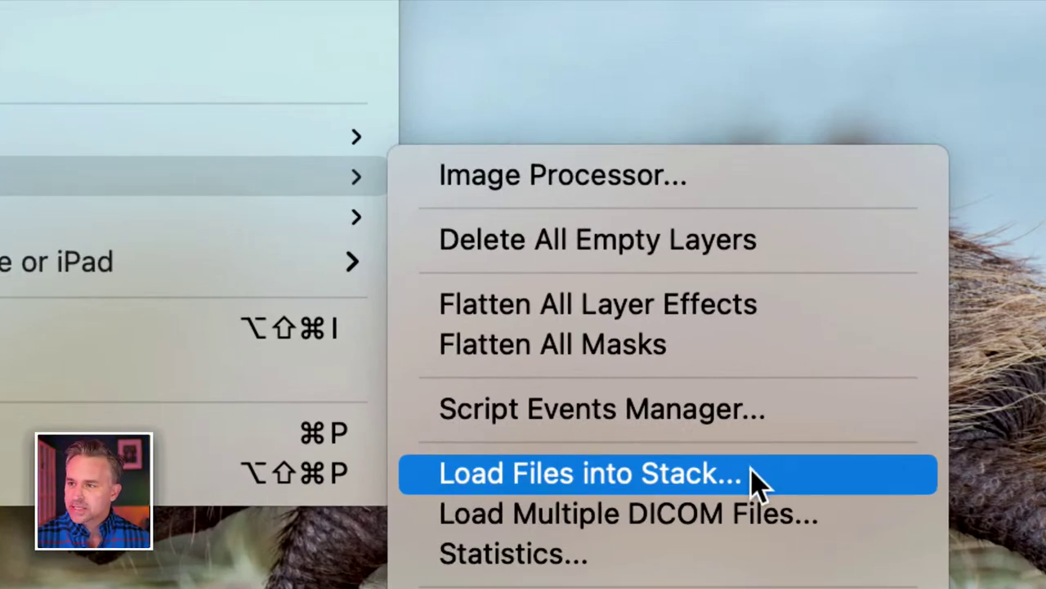
{"action": "left_click", "coordinate": [682, 109]}
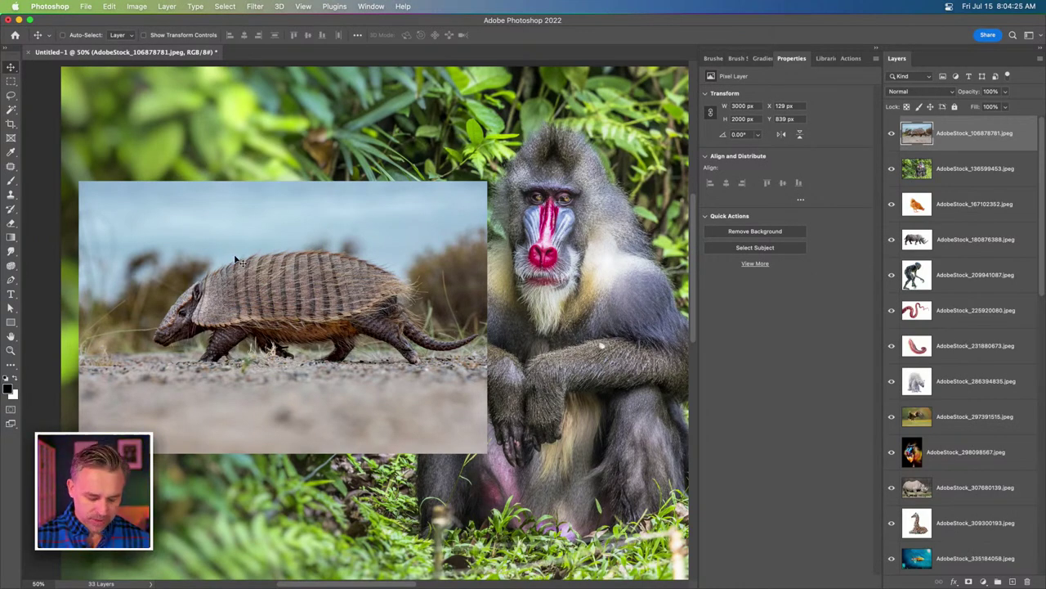
Cut out the armadillo and hide it, then shift the mandrill photo aside and hide it.
{"action": "left_click_drag", "start_coordinate": [239, 248], "coordinate": [376, 200]}
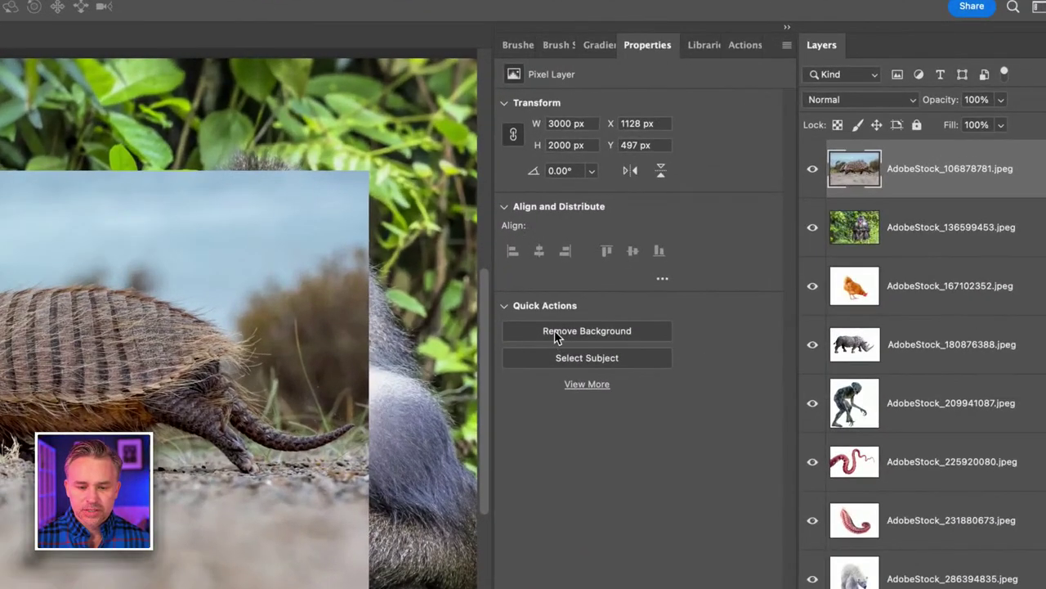
{"action": "left_click", "coordinate": [555, 330]}
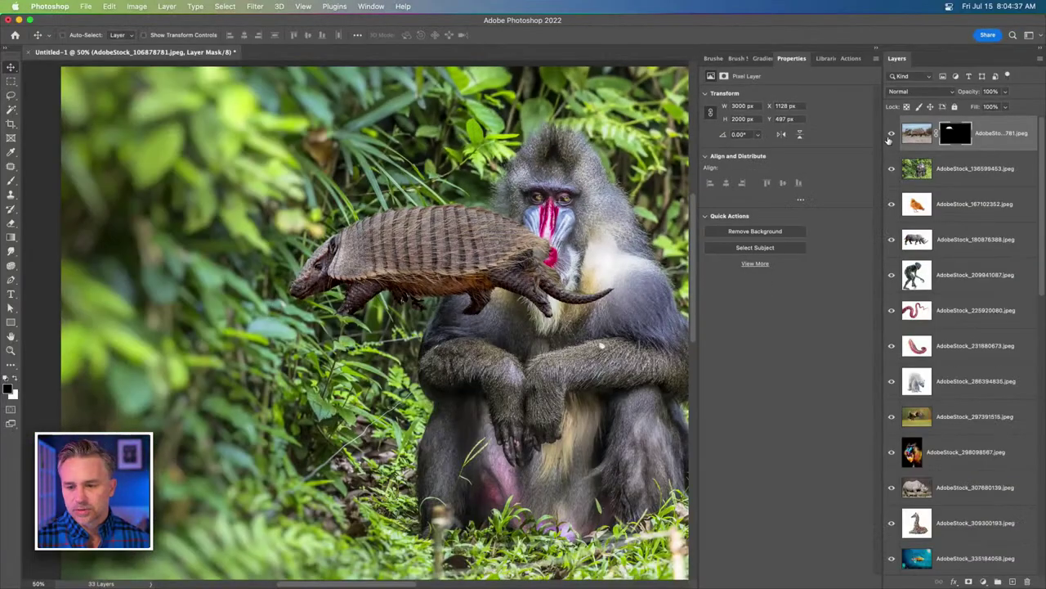
{"action": "left_click", "coordinate": [891, 133]}
{"action": "left_click", "coordinate": [960, 170]}
{"action": "left_click_drag", "start_coordinate": [540, 197], "coordinate": [429, 152]}
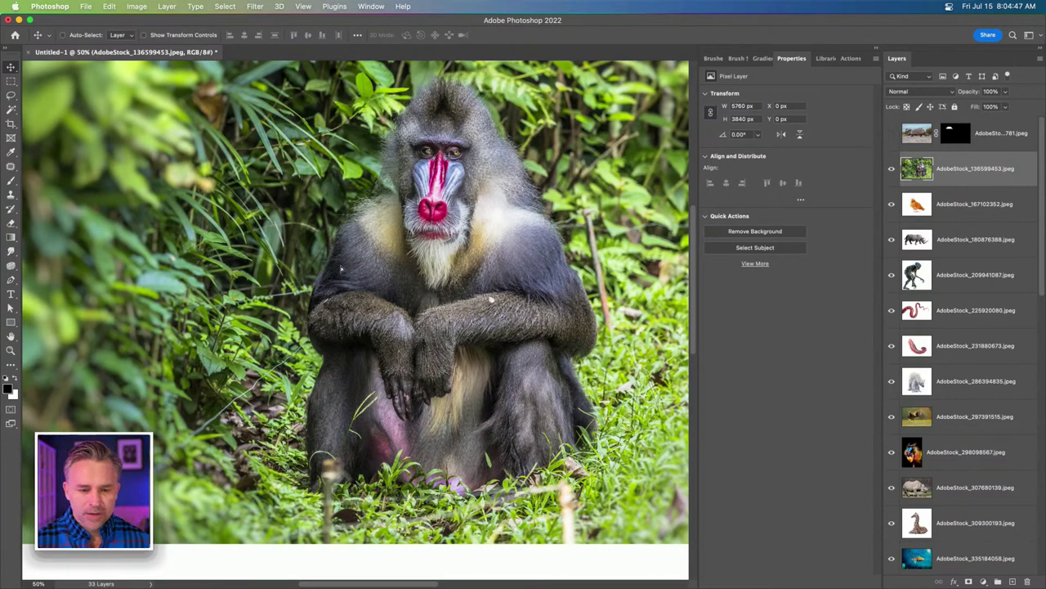
{"action": "left_click_drag", "start_coordinate": [370, 178], "coordinate": [306, 172]}
{"action": "left_click", "coordinate": [892, 169]}
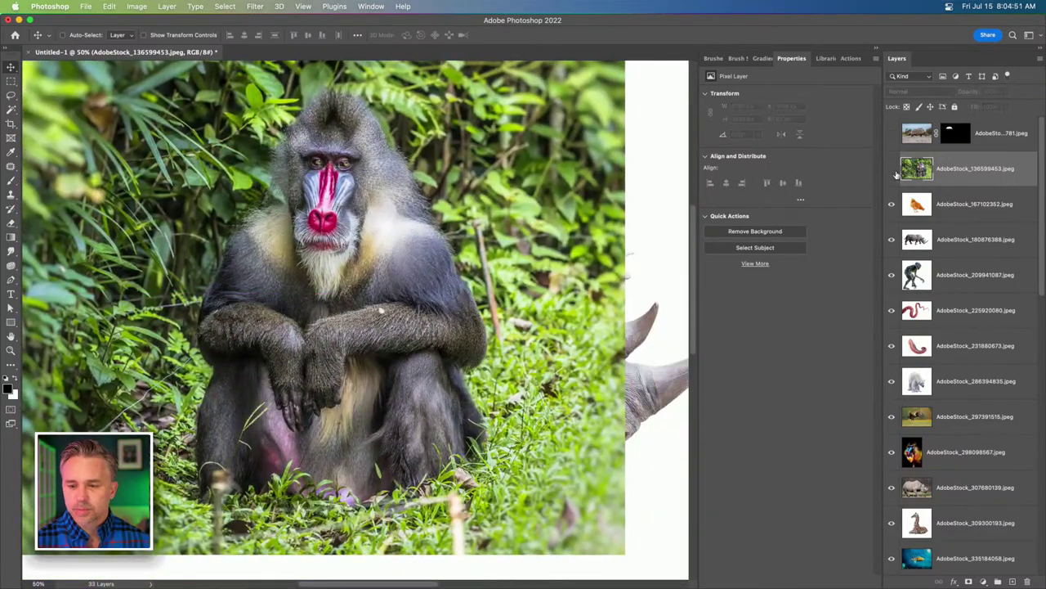
Move the chicken, then remove backgrounds from the rhino, alien, two tentacle layers and polar bear.
{"action": "left_click", "coordinate": [948, 204]}
{"action": "left_click_drag", "start_coordinate": [148, 212], "coordinate": [366, 294]}
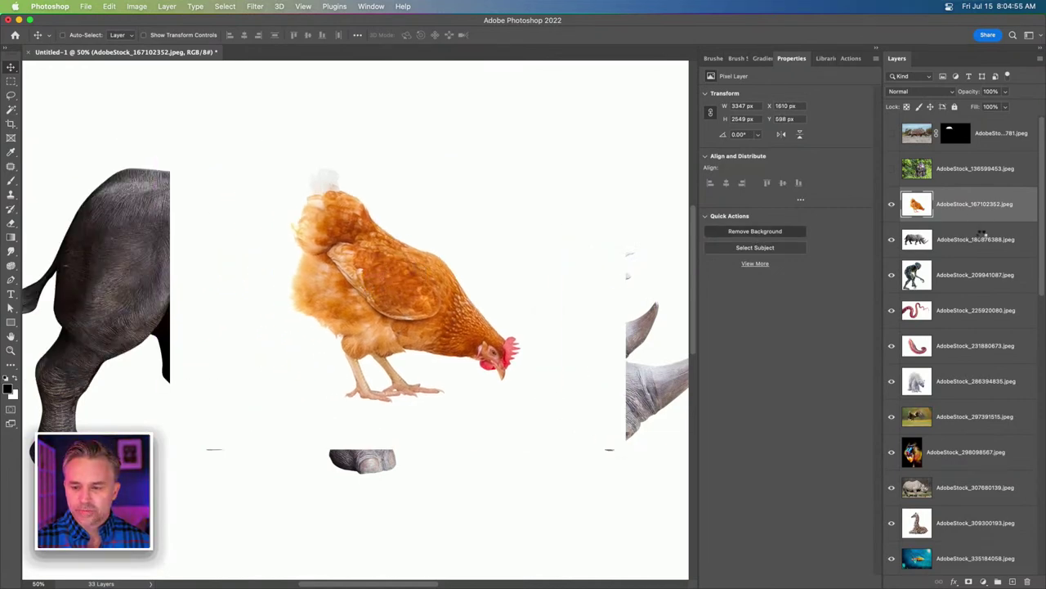
{"action": "left_click", "coordinate": [977, 240]}
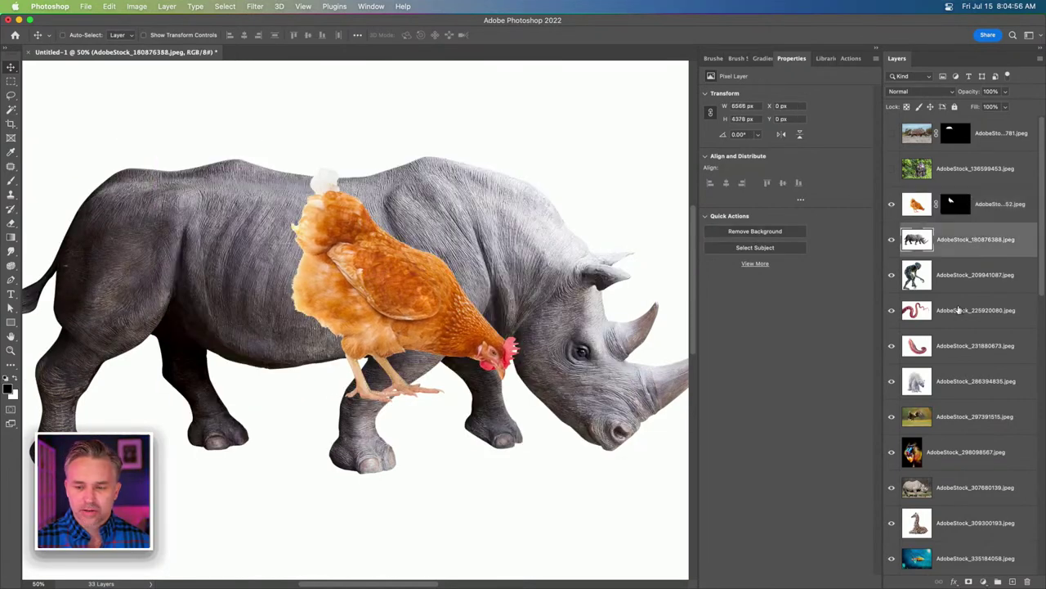
{"action": "left_click", "coordinate": [726, 234]}
{"action": "key", "text": "alt+bracketleft"}
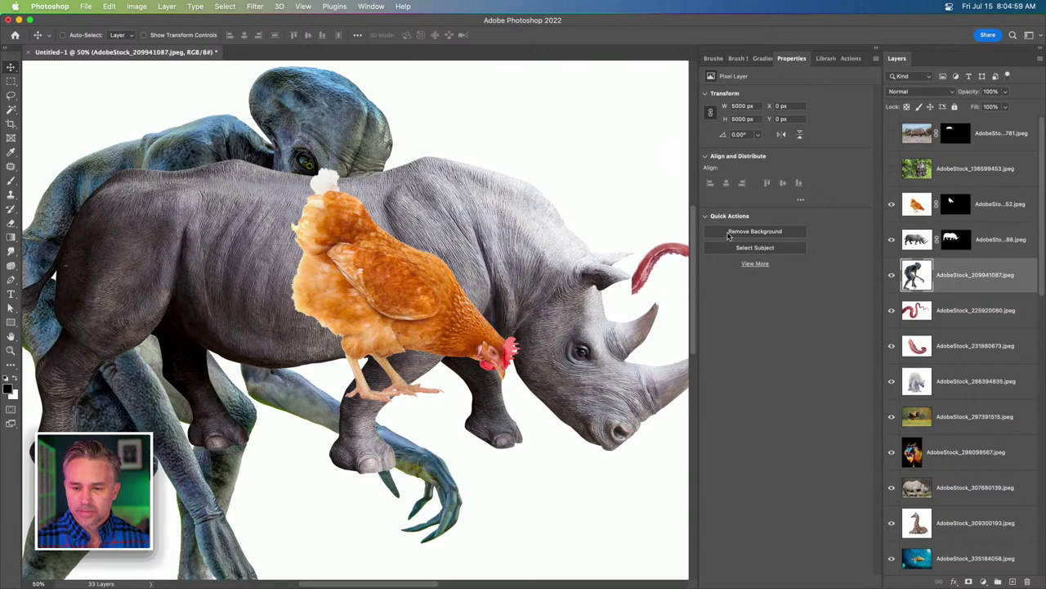
{"action": "left_click", "coordinate": [932, 310]}
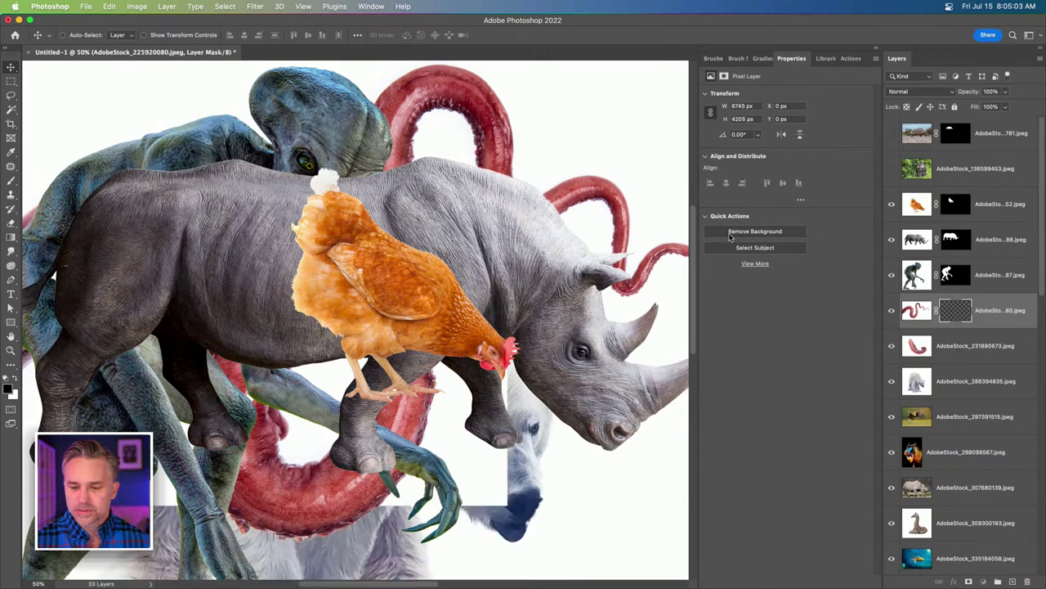
{"action": "left_click", "coordinate": [947, 350]}
{"action": "left_click", "coordinate": [732, 233]}
{"action": "left_click", "coordinate": [934, 386]}
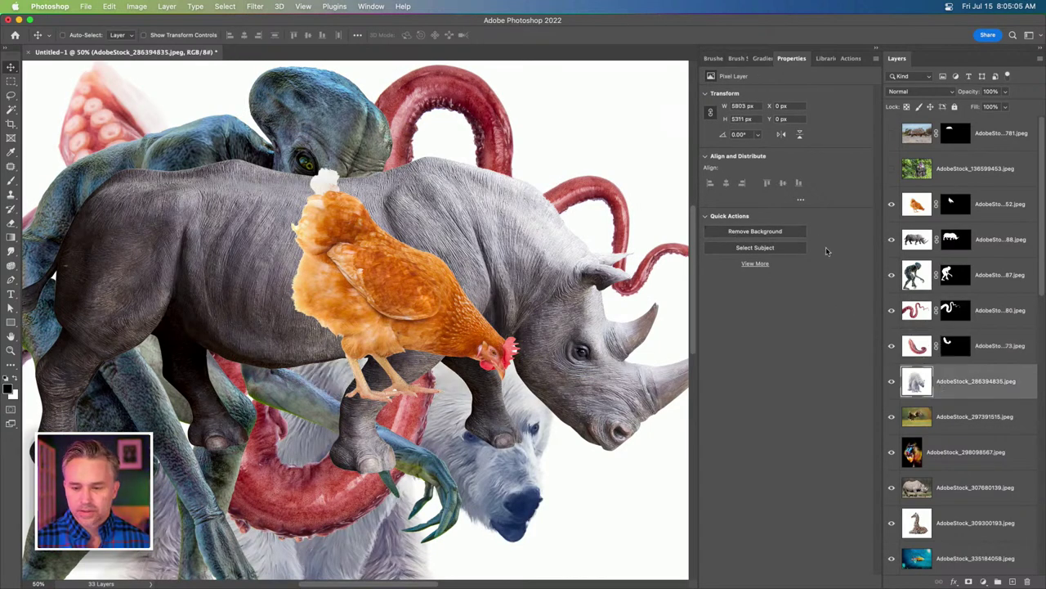
{"action": "left_click", "coordinate": [754, 231]}
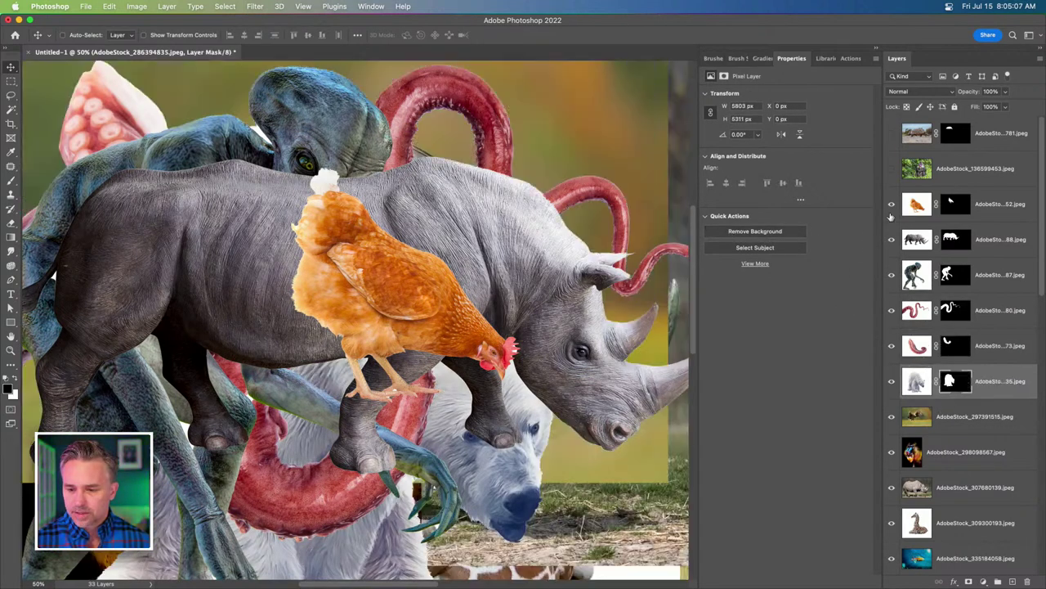
Hide the six cut-outs, then cut out the mandrill and move it beside the eagle at X 87, Y 160.
{"action": "left_click", "coordinate": [949, 178]}
{"action": "left_click_drag", "start_coordinate": [890, 204], "coordinate": [883, 366]}
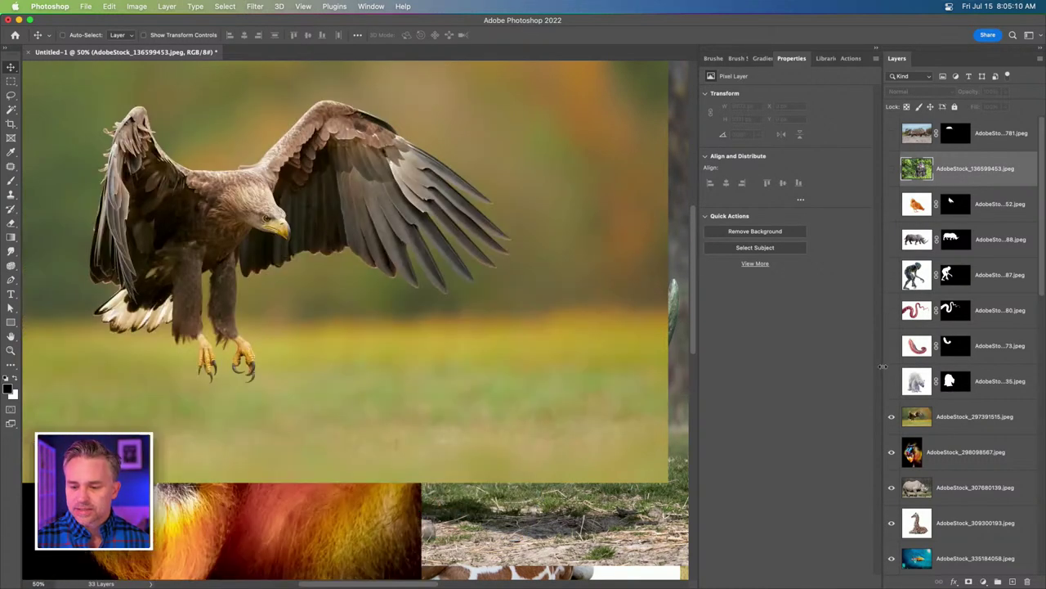
{"action": "left_click", "coordinate": [891, 169]}
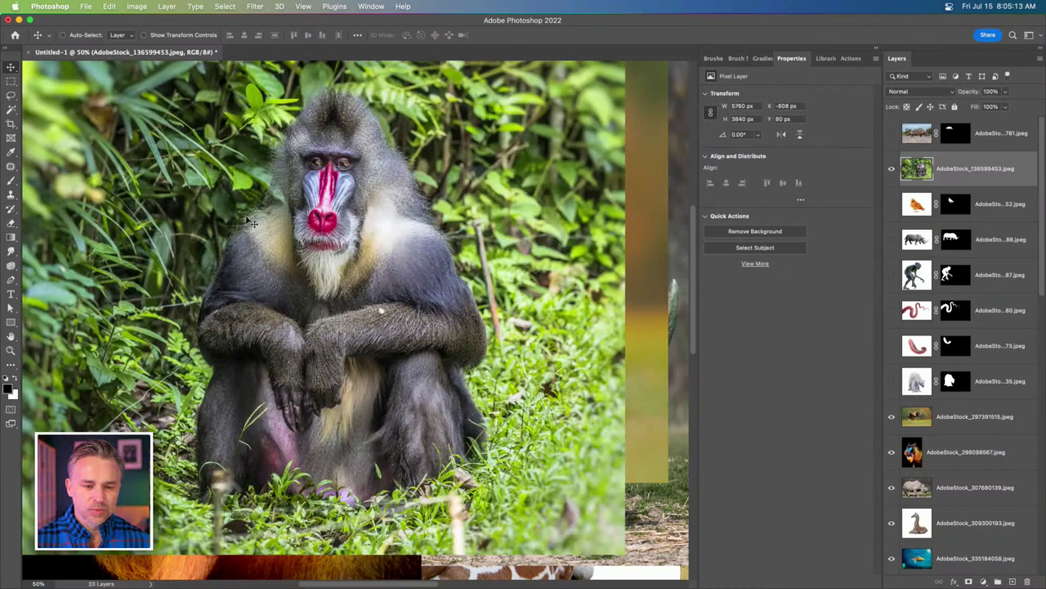
{"action": "left_click", "coordinate": [745, 236]}
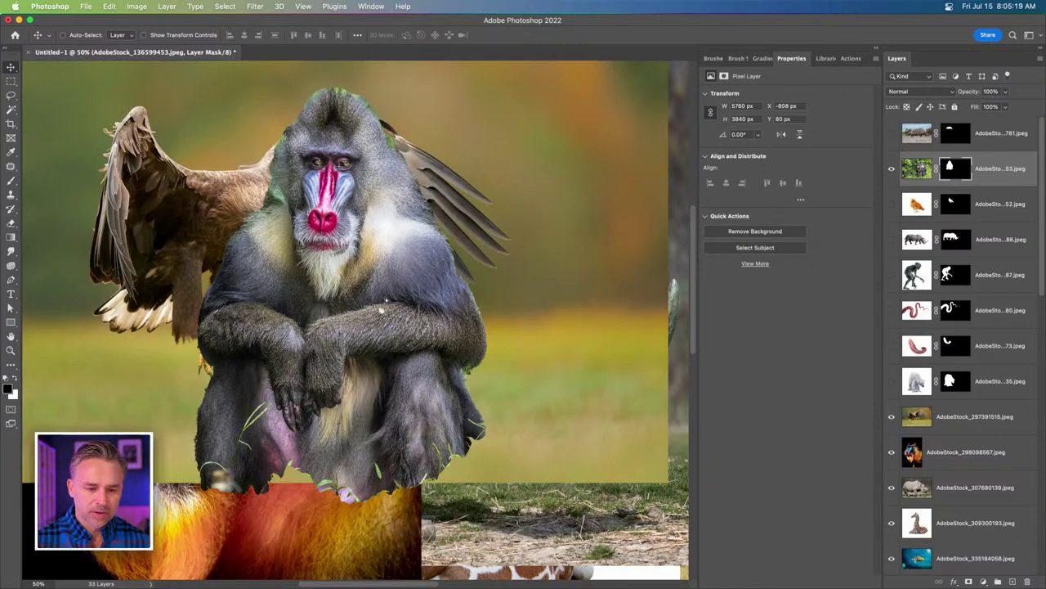
{"action": "left_click_drag", "start_coordinate": [357, 289], "coordinate": [468, 301]}
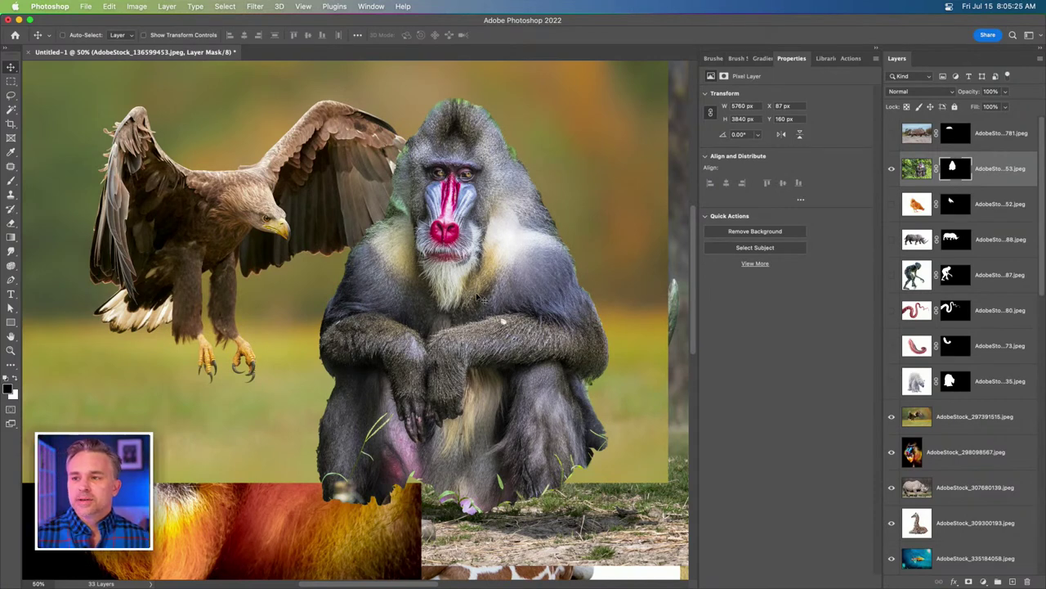
{"action": "left_click", "coordinate": [85, 6]}
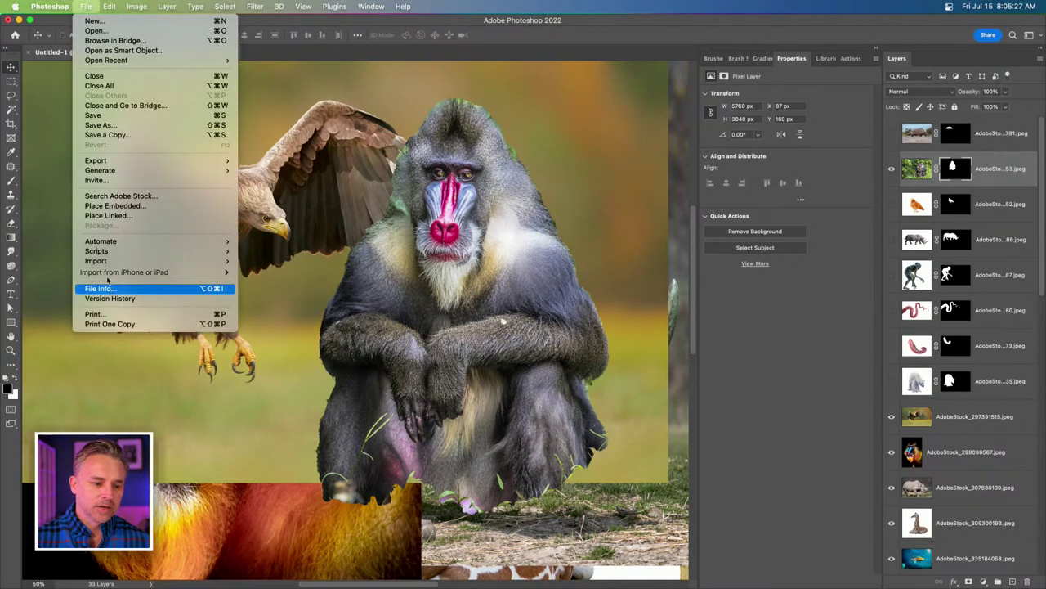
{"action": "mouse_move", "coordinate": [164, 251]}
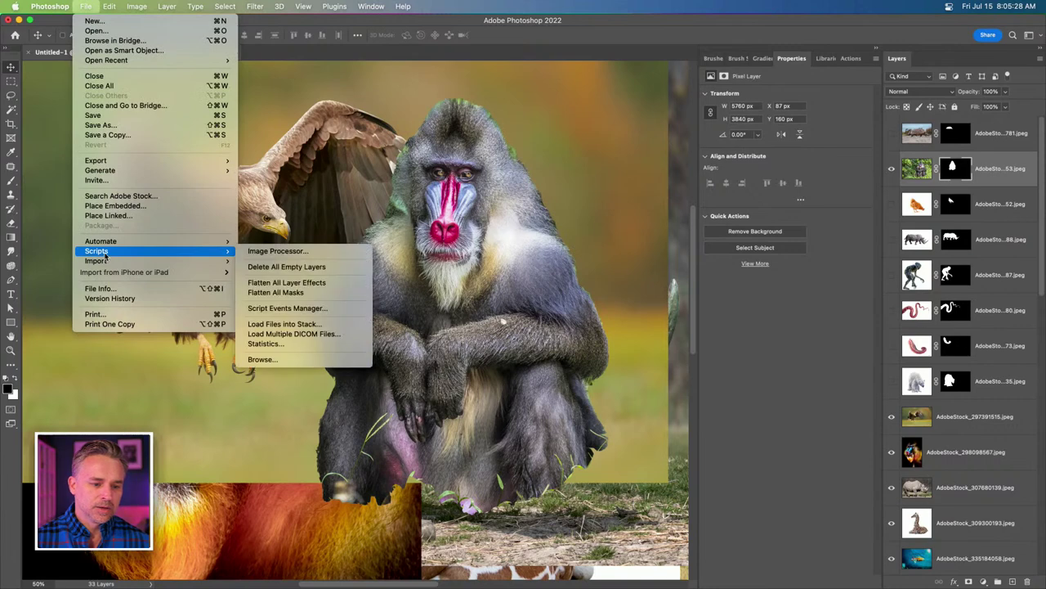
{"action": "left_click", "coordinate": [335, 329]}
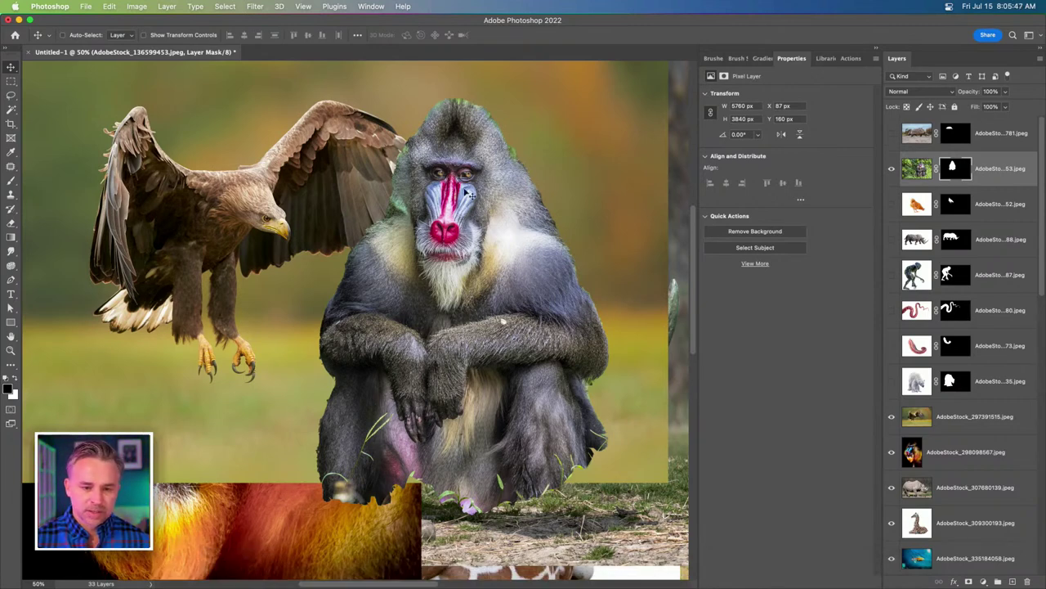
{"action": "key", "text": "super+equal"}
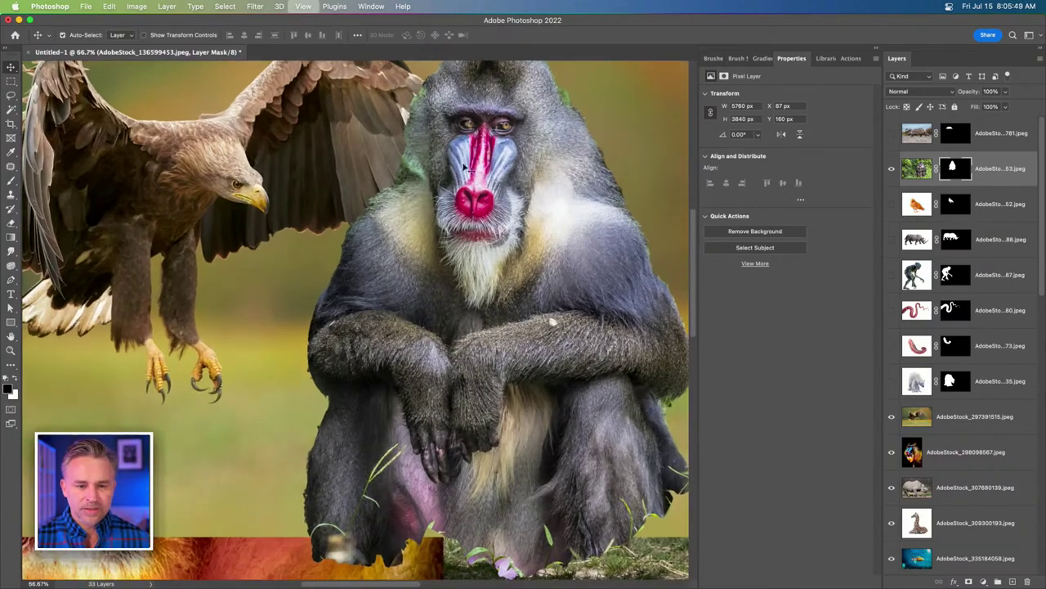
{"action": "key", "text": "super+equal"}
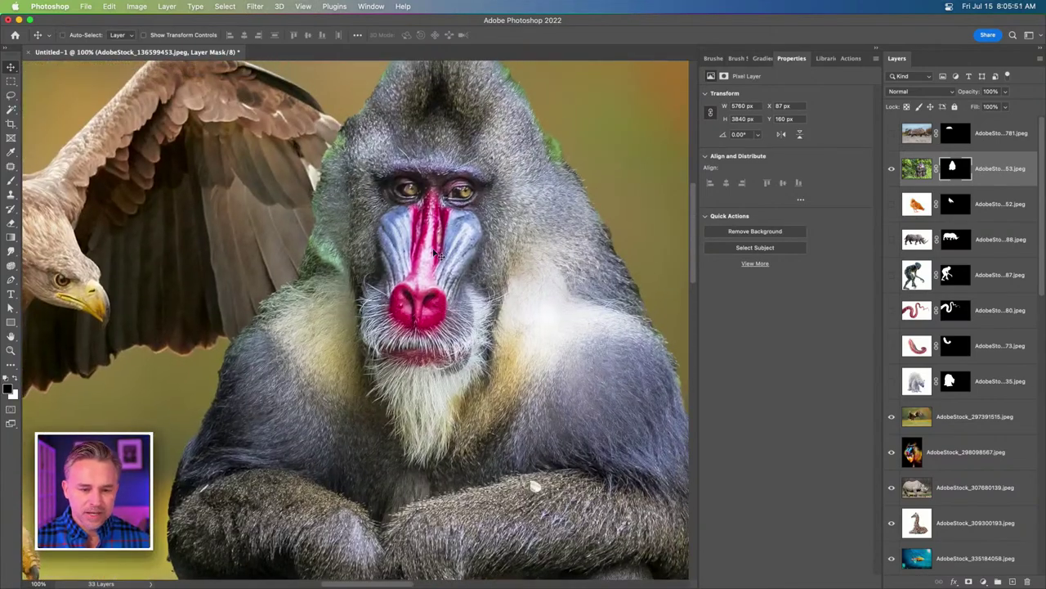
{"action": "key", "text": "super+equal"}
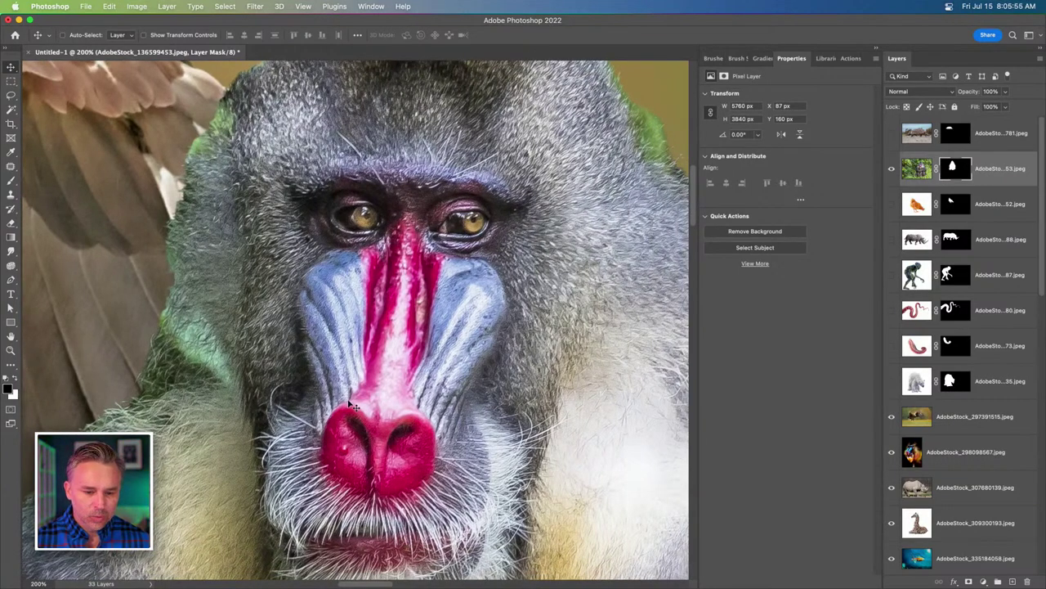
{"action": "key", "text": "super+minus"}
{"action": "key", "text": "super+minus"}
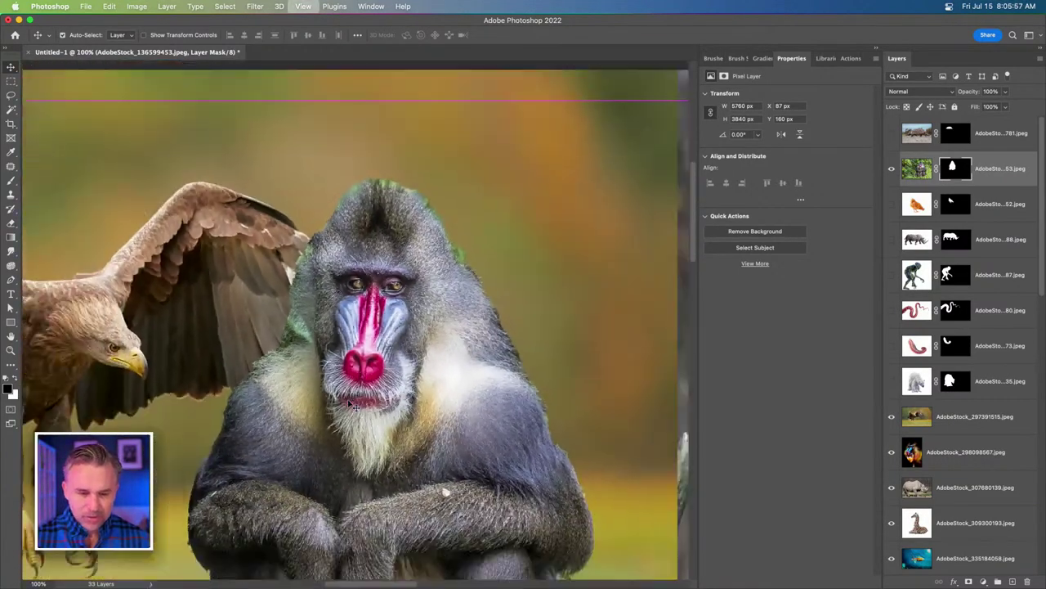
{"action": "key", "text": "super+minus"}
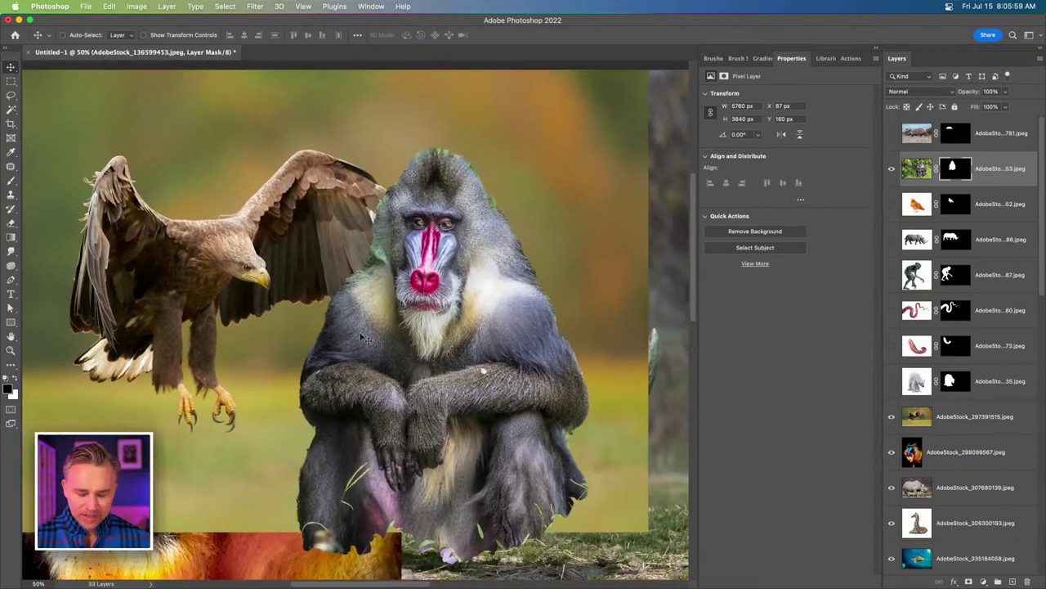
{"action": "key", "text": "super+minus"}
{"action": "left_click_drag", "start_coordinate": [481, 345], "coordinate": [448, 260]}
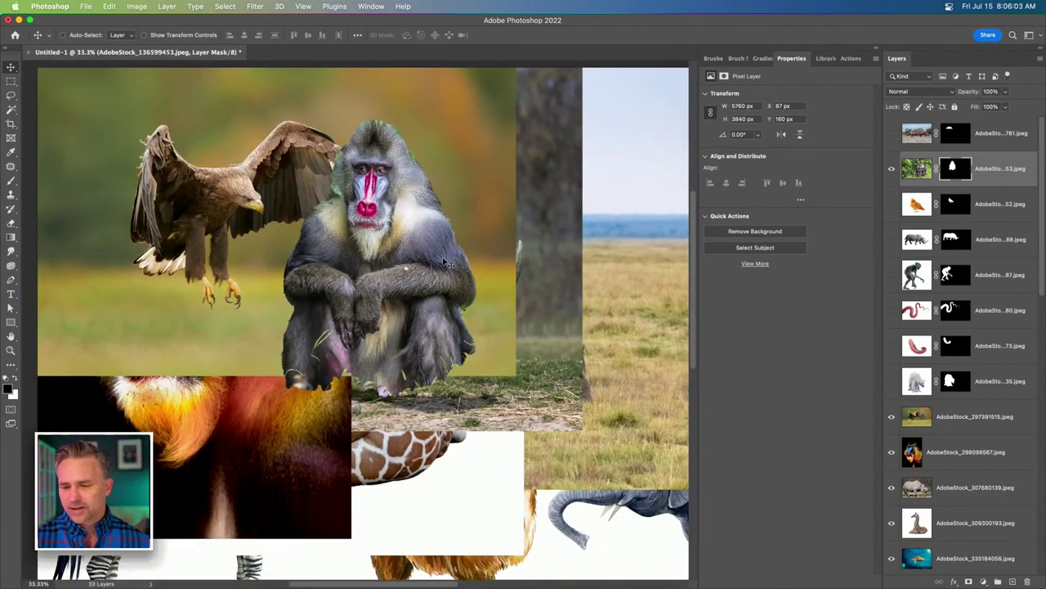
Hide the mandrill, center and hide the eagle, and delete the colourful mandrill layer.
{"action": "left_click", "coordinate": [892, 169]}
{"action": "left_click", "coordinate": [966, 411]}
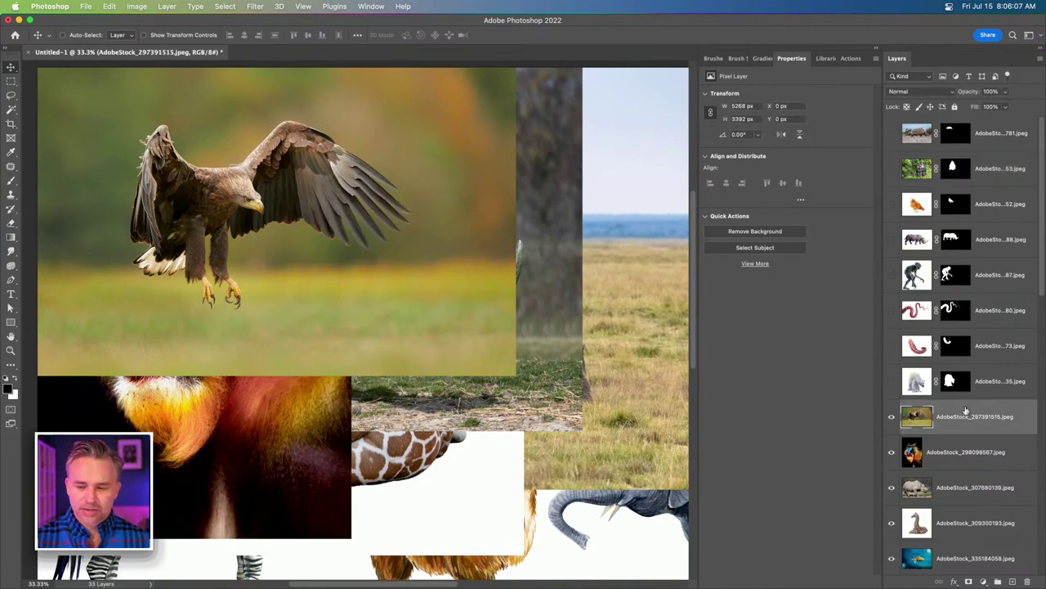
{"action": "left_click_drag", "start_coordinate": [163, 198], "coordinate": [271, 279]}
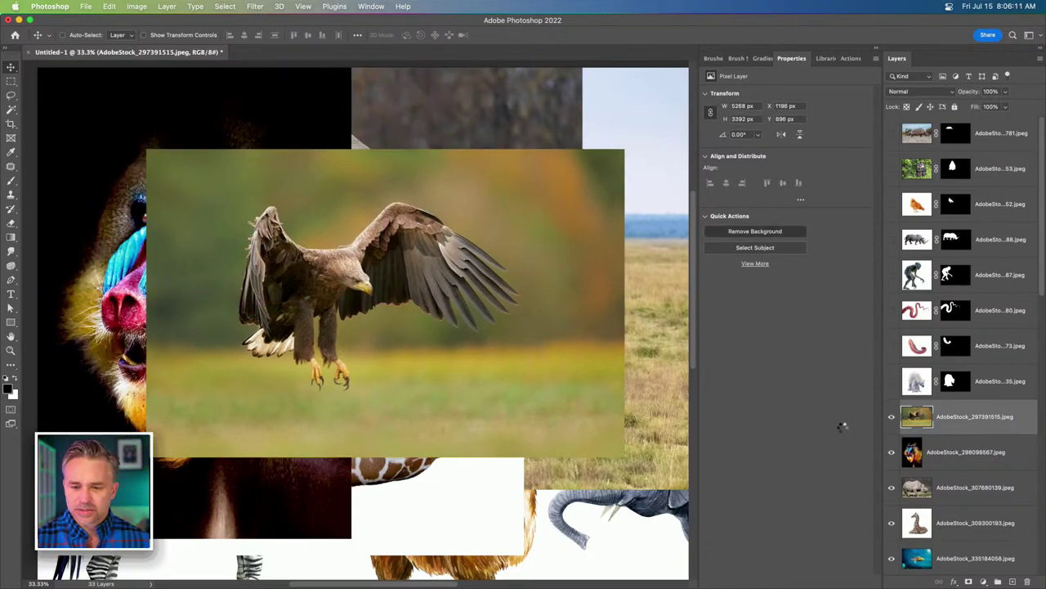
{"action": "left_click", "coordinate": [904, 443]}
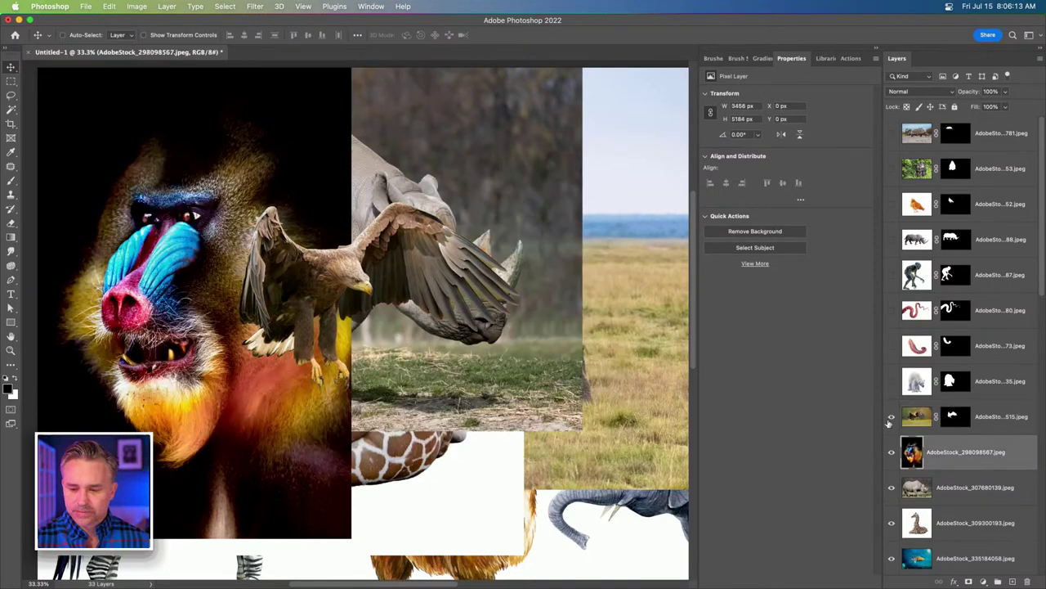
{"action": "left_click", "coordinate": [892, 417]}
{"action": "scroll", "coordinate": [286, 258], "scroll_direction": "down", "scroll_amount": 2}
{"action": "left_click_drag", "start_coordinate": [237, 255], "coordinate": [468, 305]}
{"action": "key", "text": "Delete"}
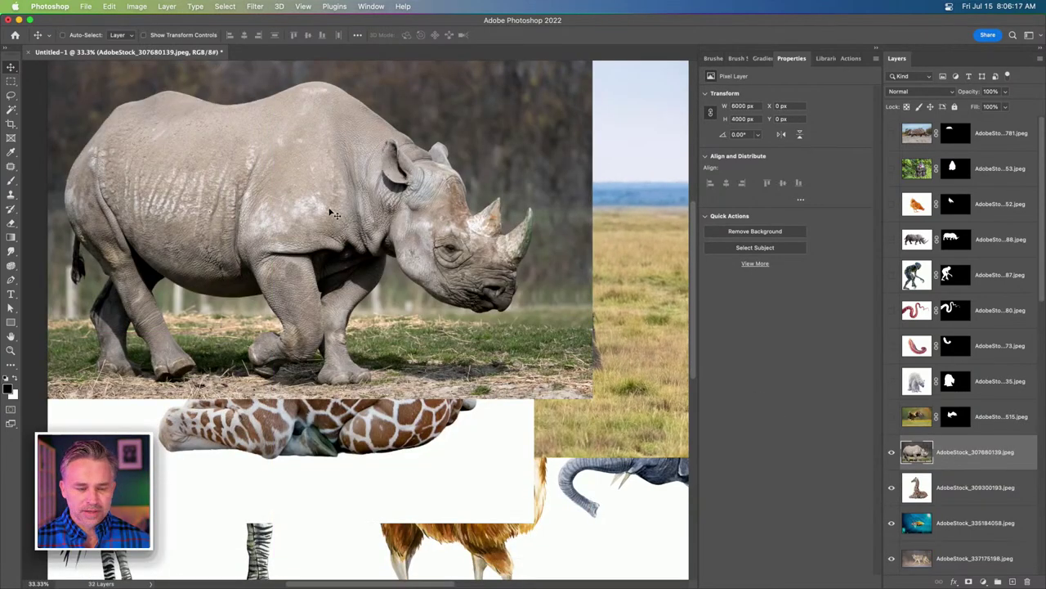
Move the rhino photo down and right and cut it out of its background.
{"action": "left_click_drag", "start_coordinate": [217, 180], "coordinate": [323, 267]}
{"action": "left_click", "coordinate": [968, 582]}
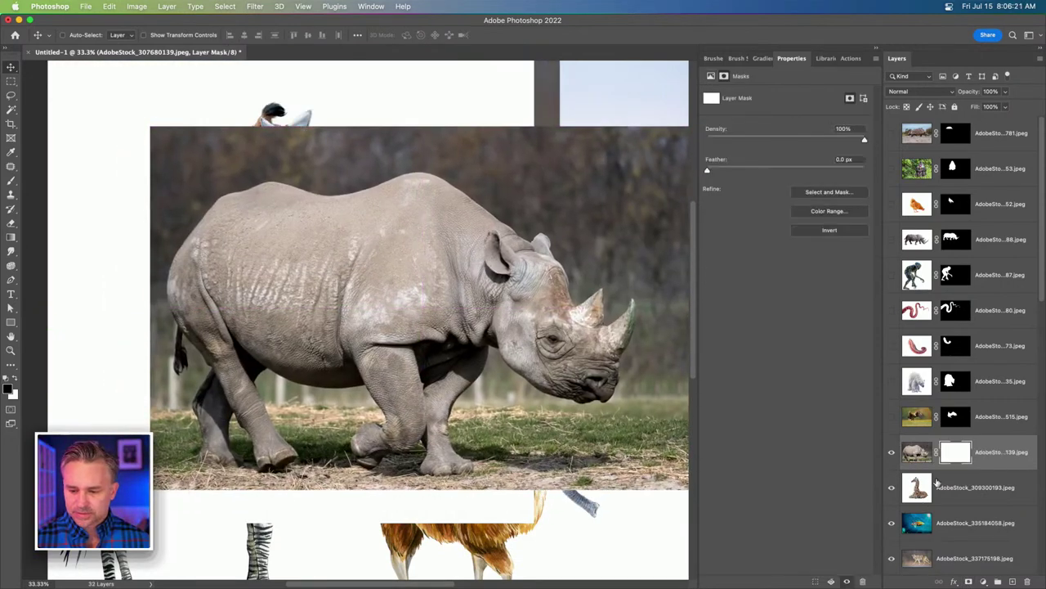
{"action": "left_click", "coordinate": [942, 485]}
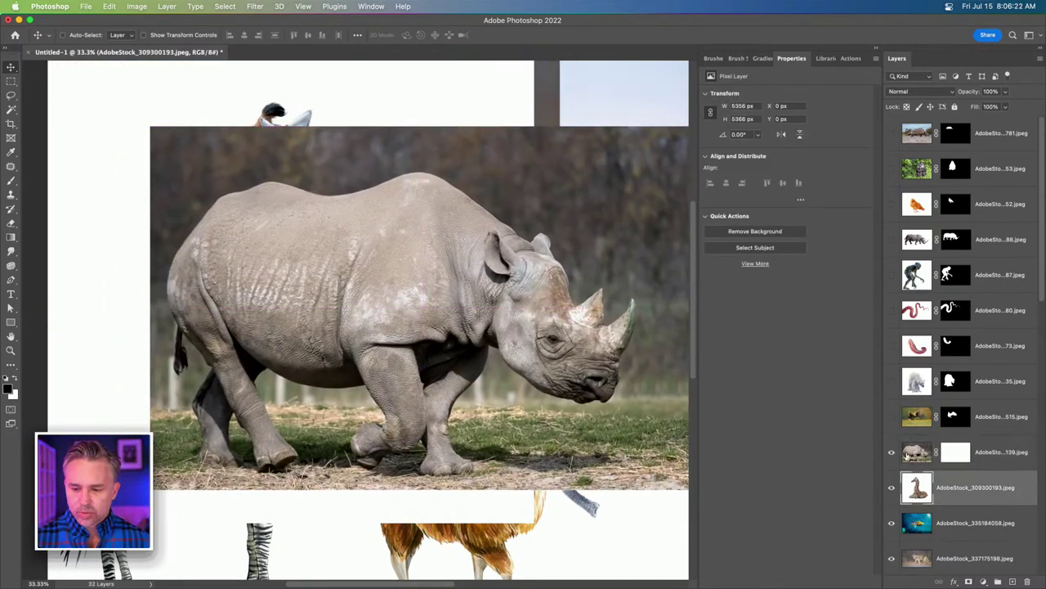
{"action": "key", "text": "ctrl+z"}
{"action": "left_click", "coordinate": [920, 458]}
{"action": "left_click", "coordinate": [721, 233]}
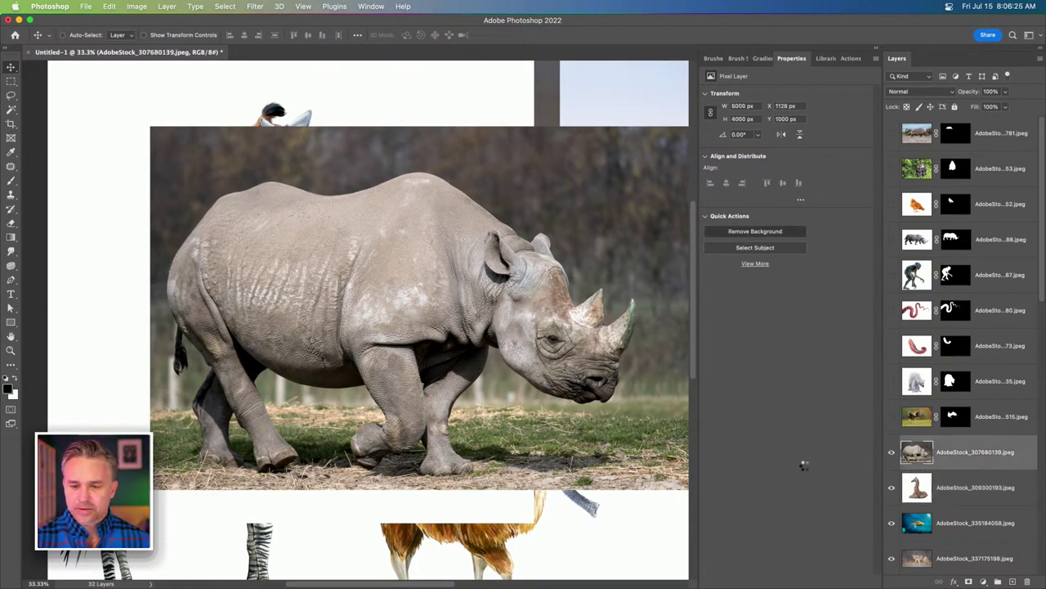
Hide the rhino, then cut the giraffe out of its background and hide it.
{"action": "left_click", "coordinate": [914, 488]}
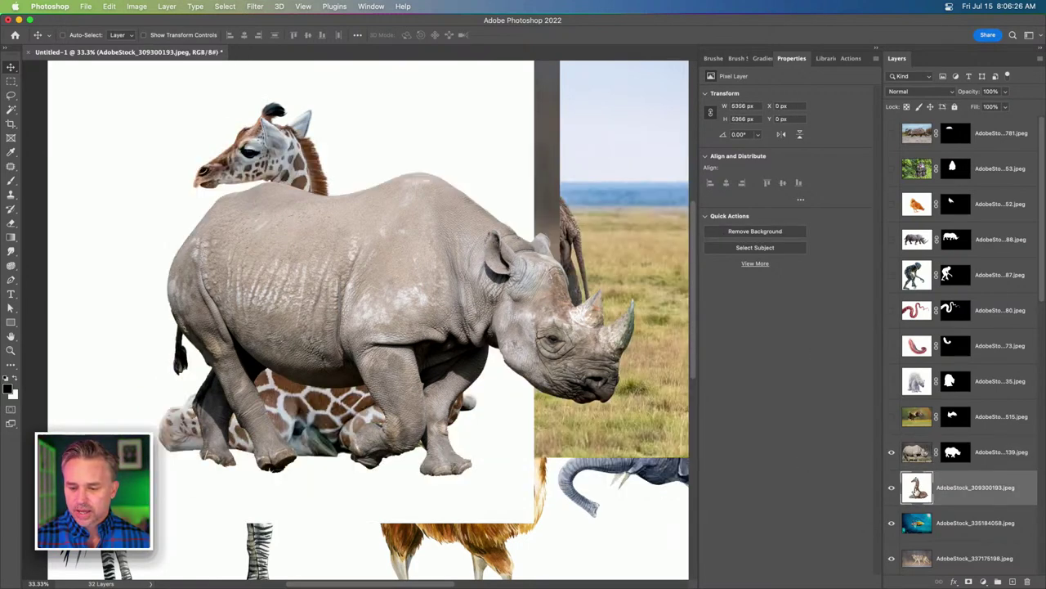
{"action": "left_click", "coordinate": [892, 452]}
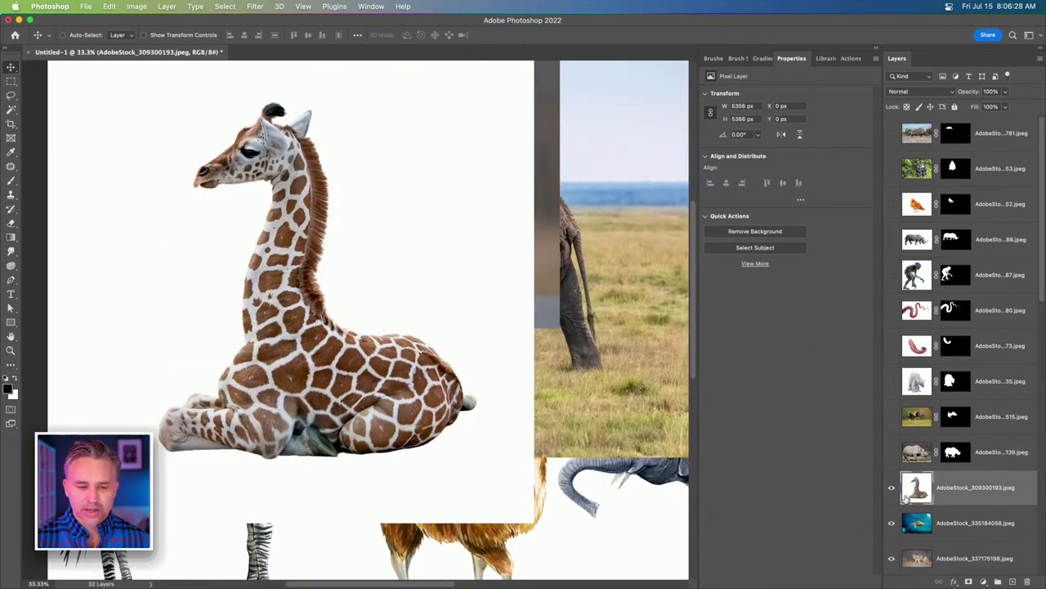
{"action": "left_click", "coordinate": [736, 234]}
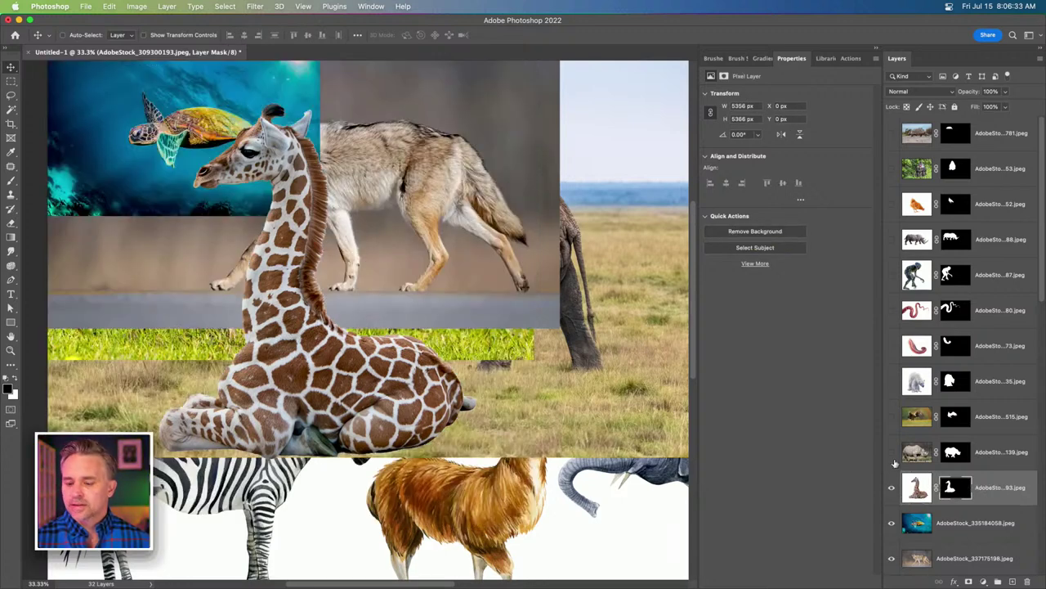
{"action": "left_click", "coordinate": [892, 488]}
Center the sea turtle at X 2870, Y 2119, remove its ocean background, and hide it.
{"action": "left_click", "coordinate": [913, 525]}
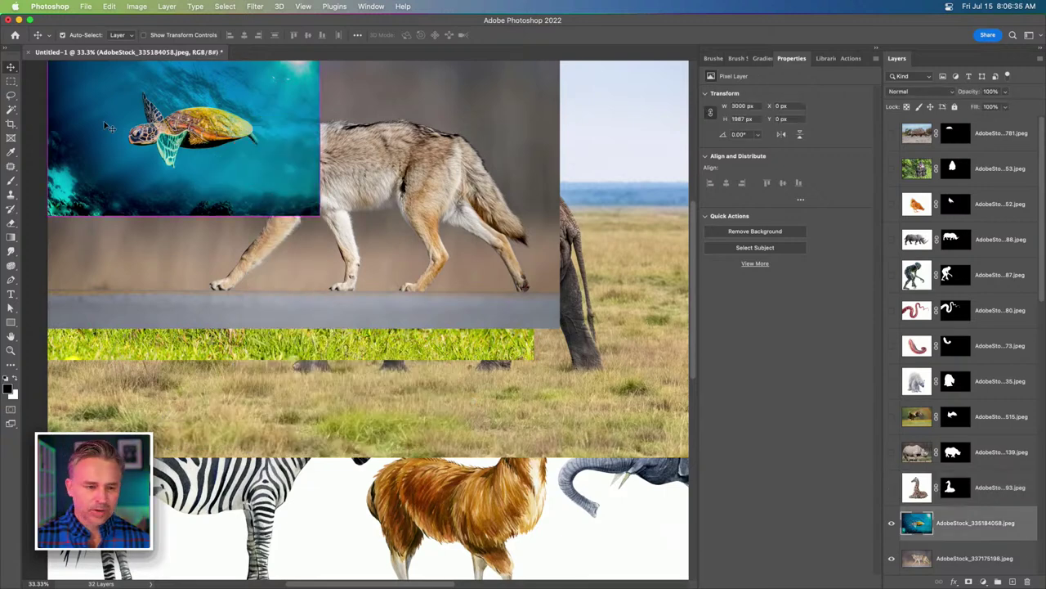
{"action": "left_click_drag", "start_coordinate": [143, 139], "coordinate": [404, 307]}
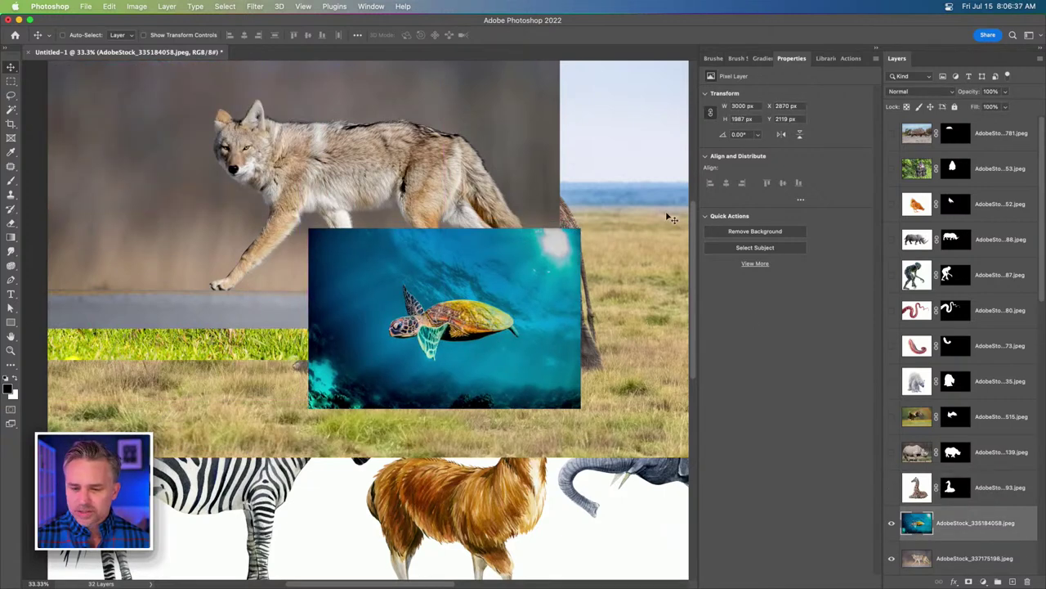
{"action": "left_click", "coordinate": [757, 233]}
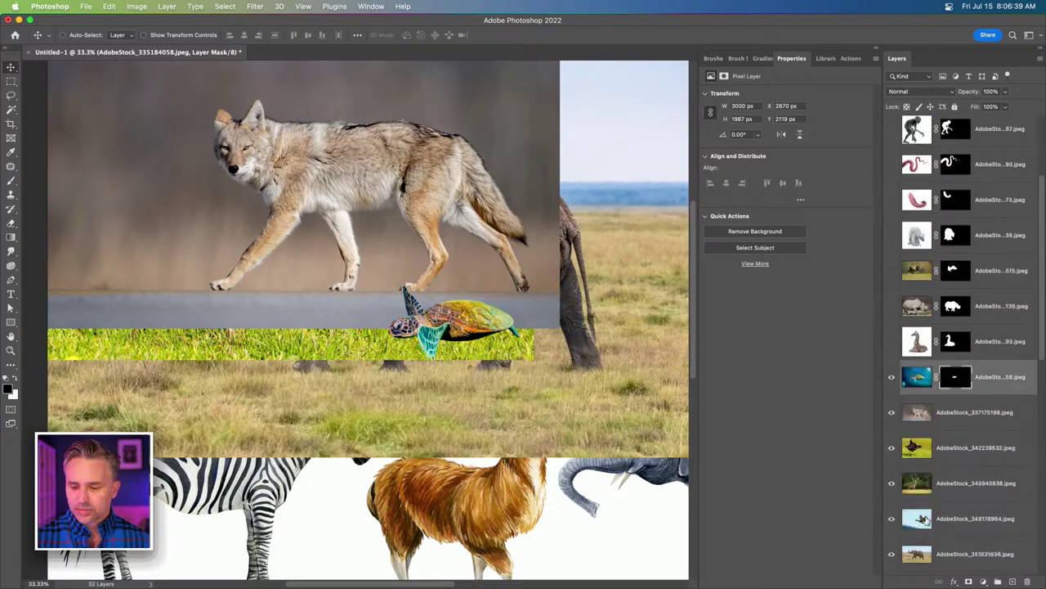
{"action": "left_click", "coordinate": [892, 205]}
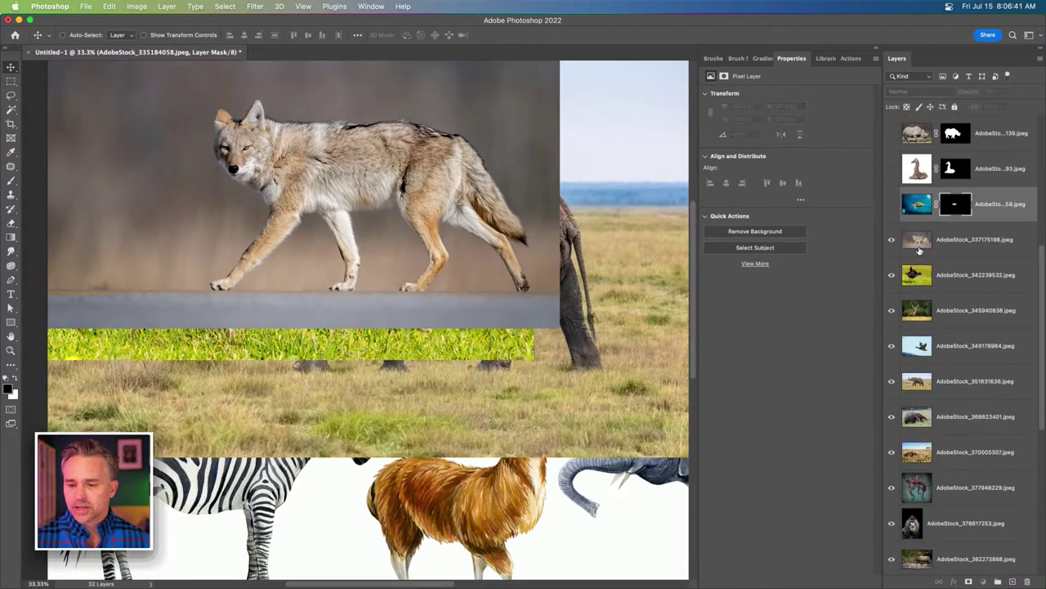
Cut out the coyote, move it down onto the lower grass, and hide it.
{"action": "left_click", "coordinate": [917, 242]}
{"action": "left_click", "coordinate": [737, 234]}
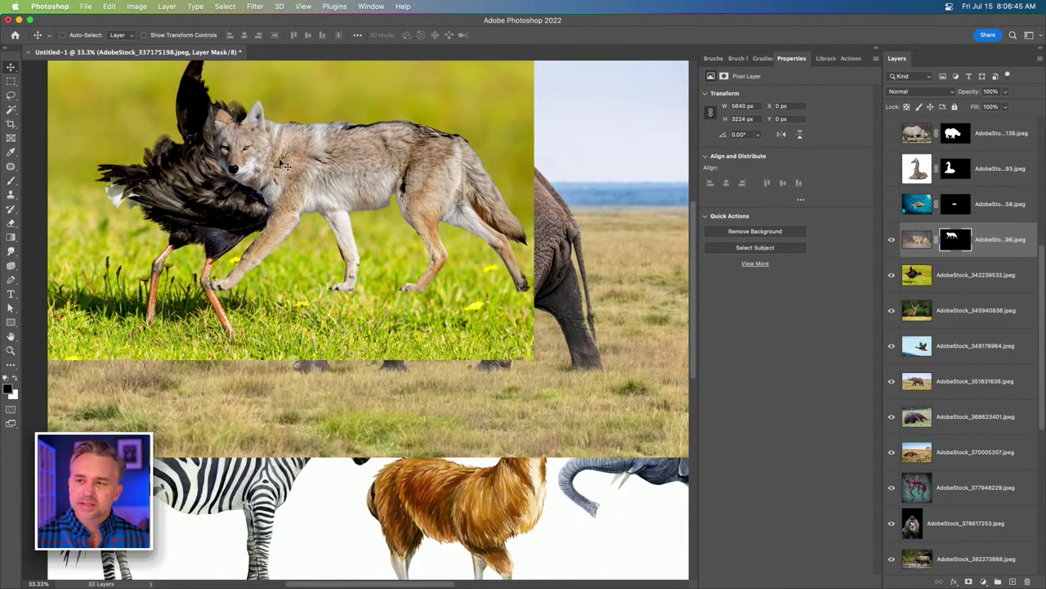
{"action": "left_click_drag", "start_coordinate": [289, 176], "coordinate": [369, 299]}
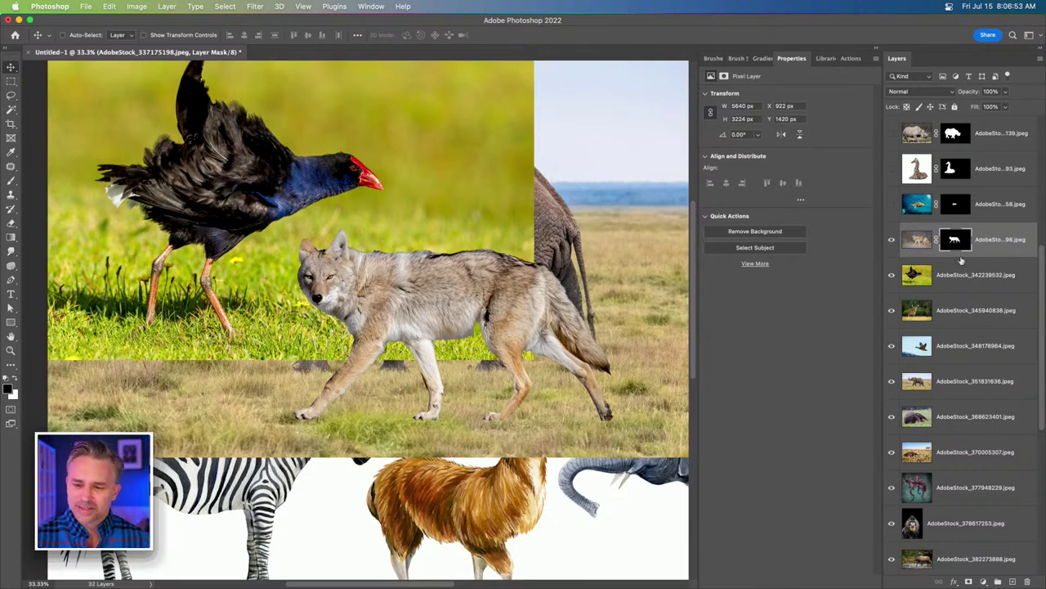
{"action": "left_click", "coordinate": [892, 241]}
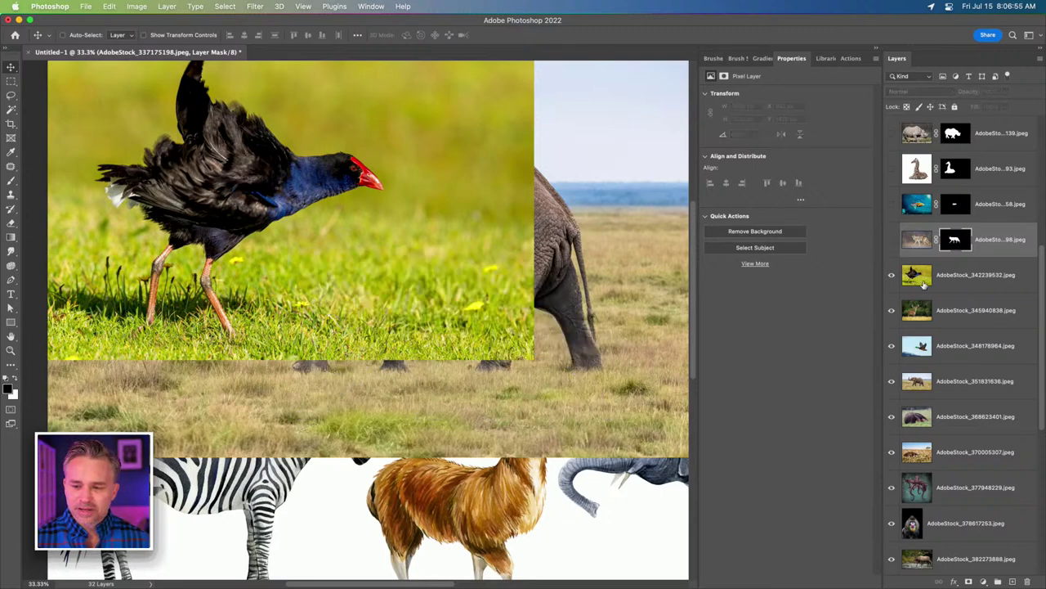
Move the purple bird image down and right and cut it out of its grass background.
{"action": "left_click", "coordinate": [917, 275]}
{"action": "left_click_drag", "start_coordinate": [227, 206], "coordinate": [348, 278]}
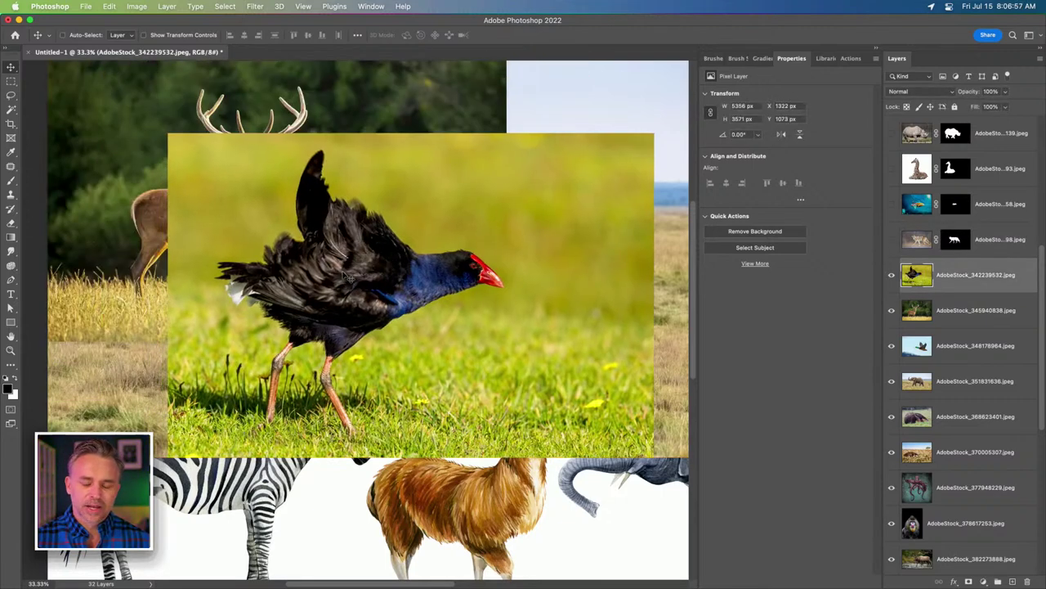
{"action": "left_click", "coordinate": [968, 579]}
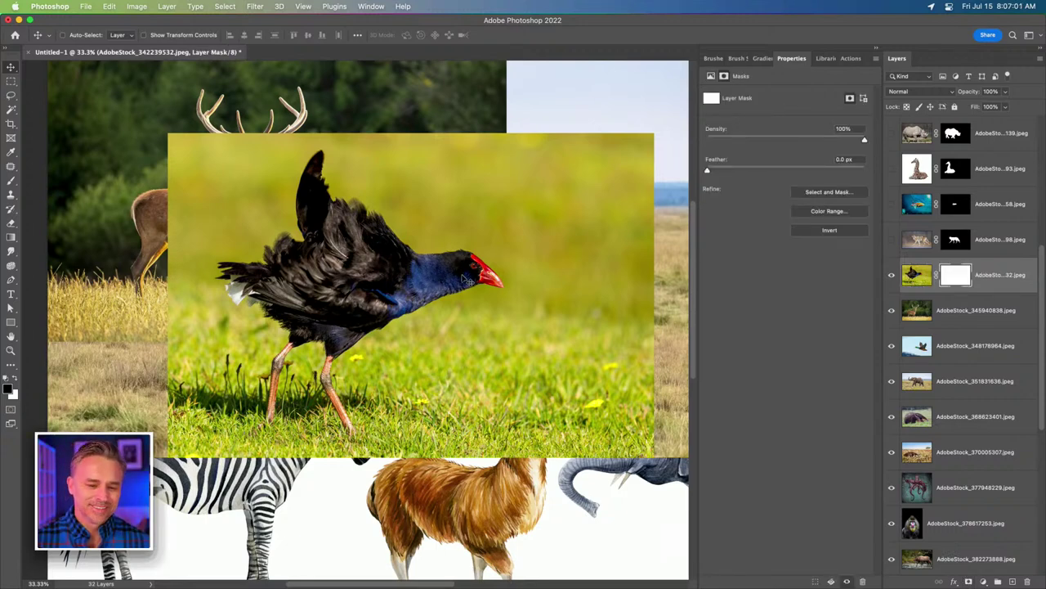
{"action": "key", "text": "super+z"}
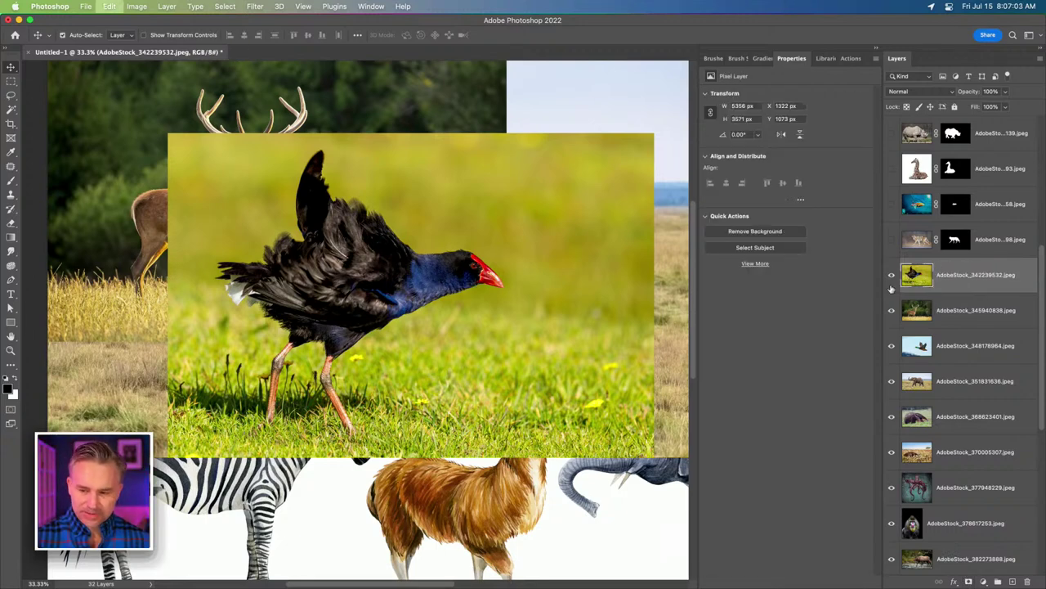
{"action": "left_click", "coordinate": [754, 231]}
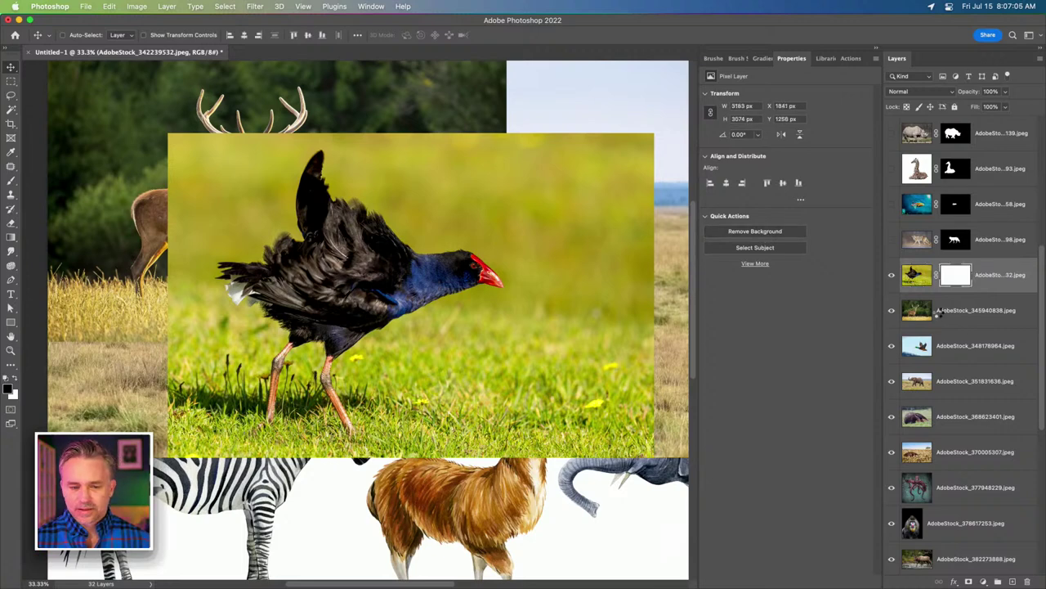
Remove the backgrounds of the deer, flying duck and elephant images.
{"action": "left_click", "coordinate": [940, 313]}
{"action": "left_click", "coordinate": [753, 235]}
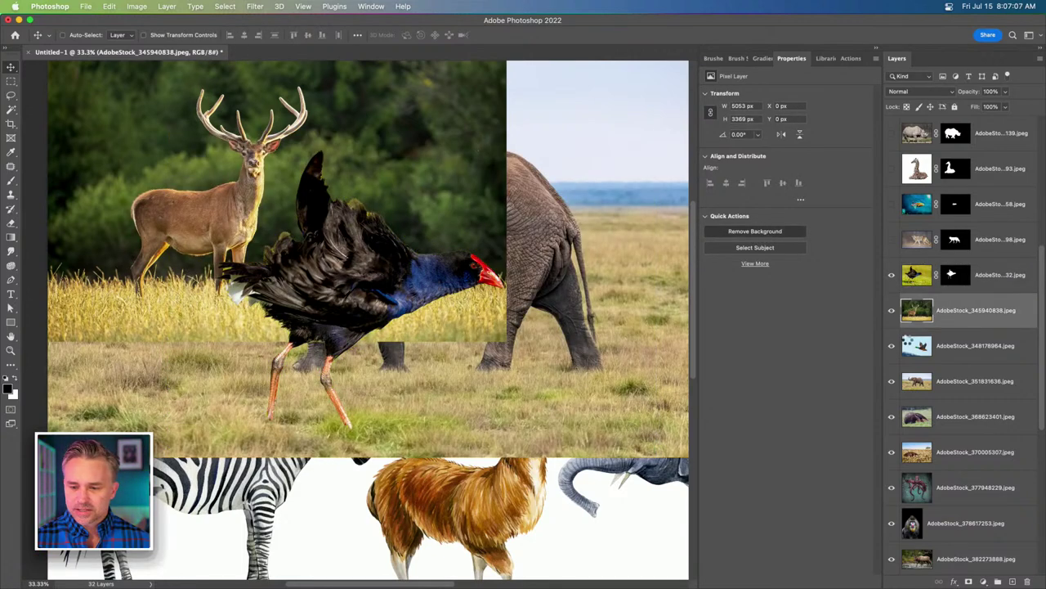
{"action": "left_click", "coordinate": [926, 347]}
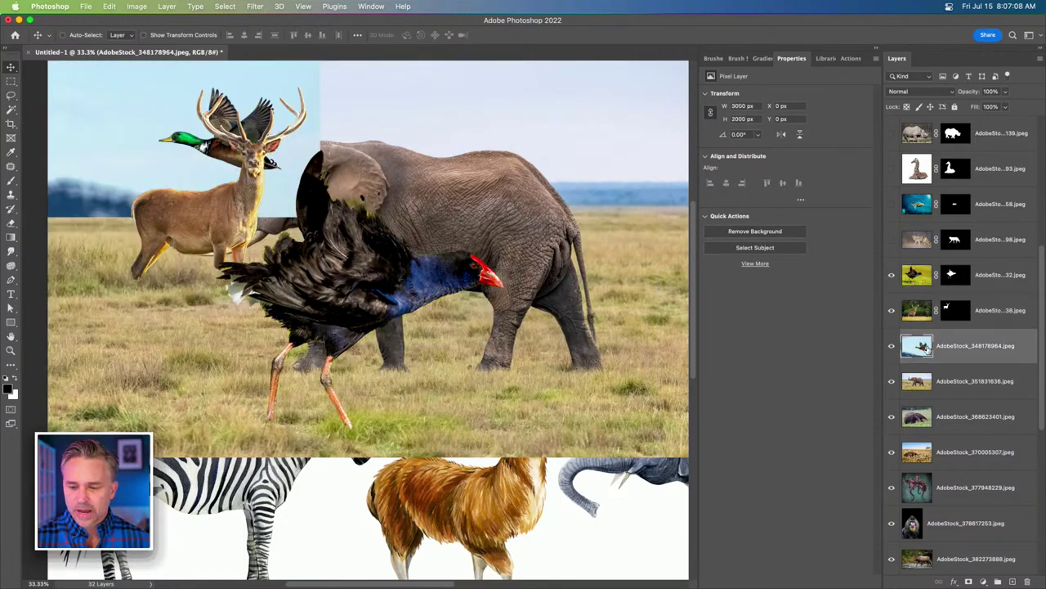
{"action": "left_click", "coordinate": [735, 233]}
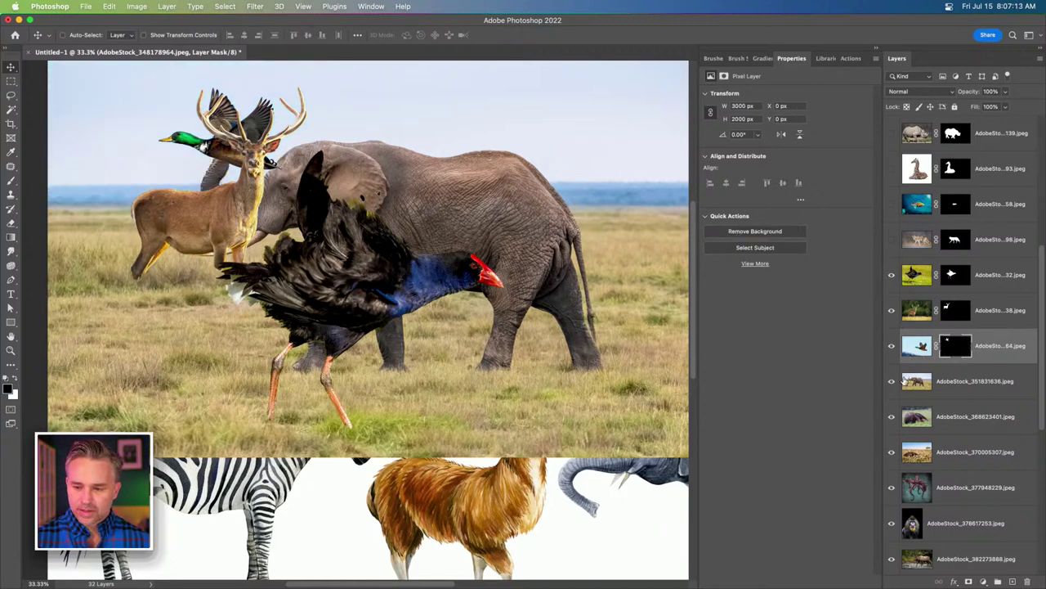
{"action": "key", "text": "alt+bracketleft"}
{"action": "left_click", "coordinate": [742, 236]}
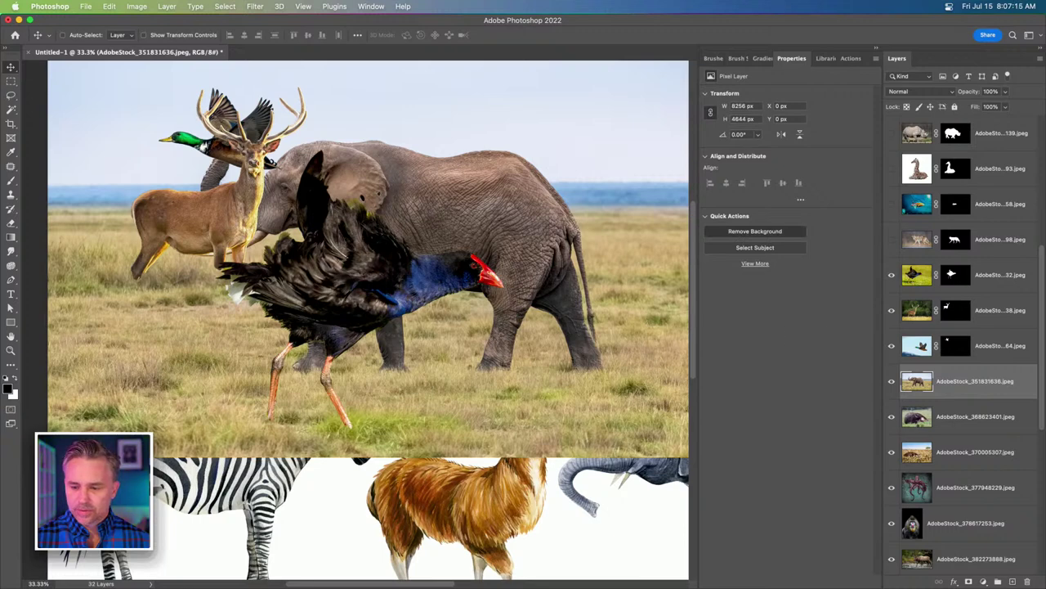
Cut the next three animals out of their backgrounds, including the teal-background one, and hide it.
{"action": "left_click", "coordinate": [917, 419]}
{"action": "left_click", "coordinate": [714, 233]}
{"action": "key", "text": "alt+bracketleft"}
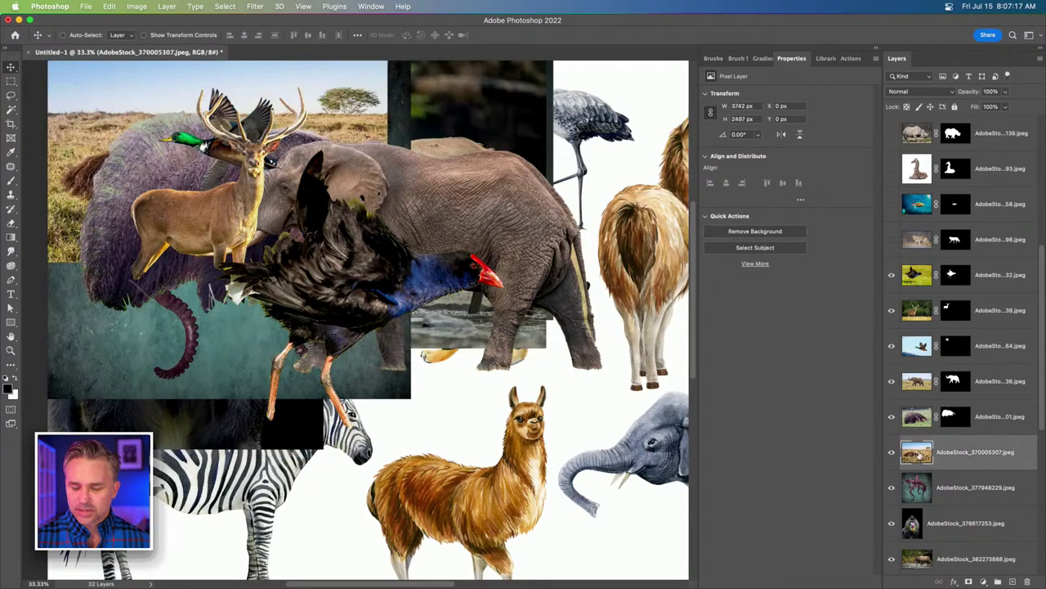
{"action": "left_click", "coordinate": [714, 235]}
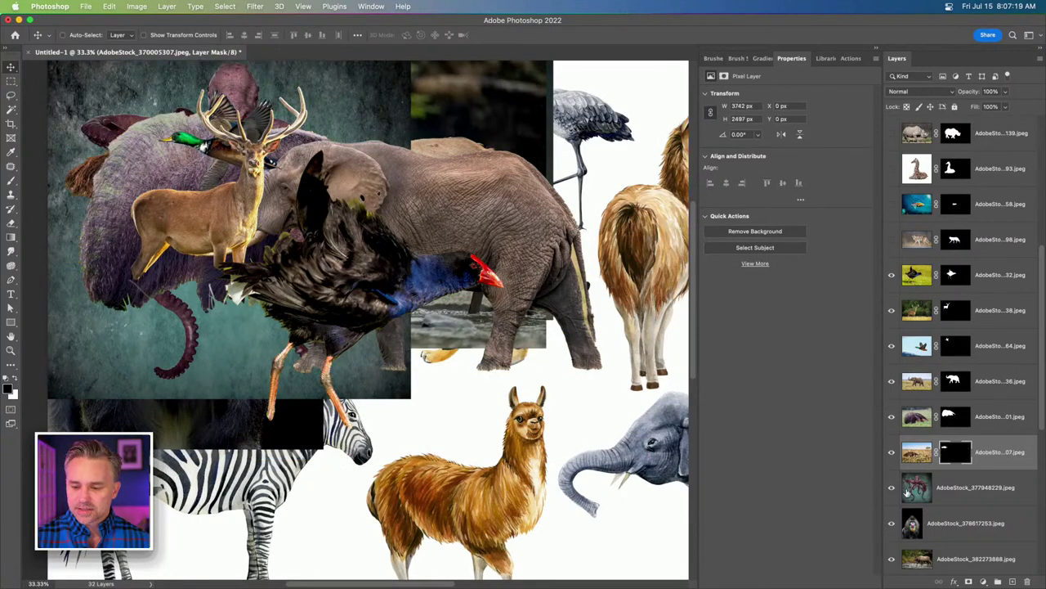
{"action": "key", "text": "alt+bracketleft"}
{"action": "left_click", "coordinate": [739, 235]}
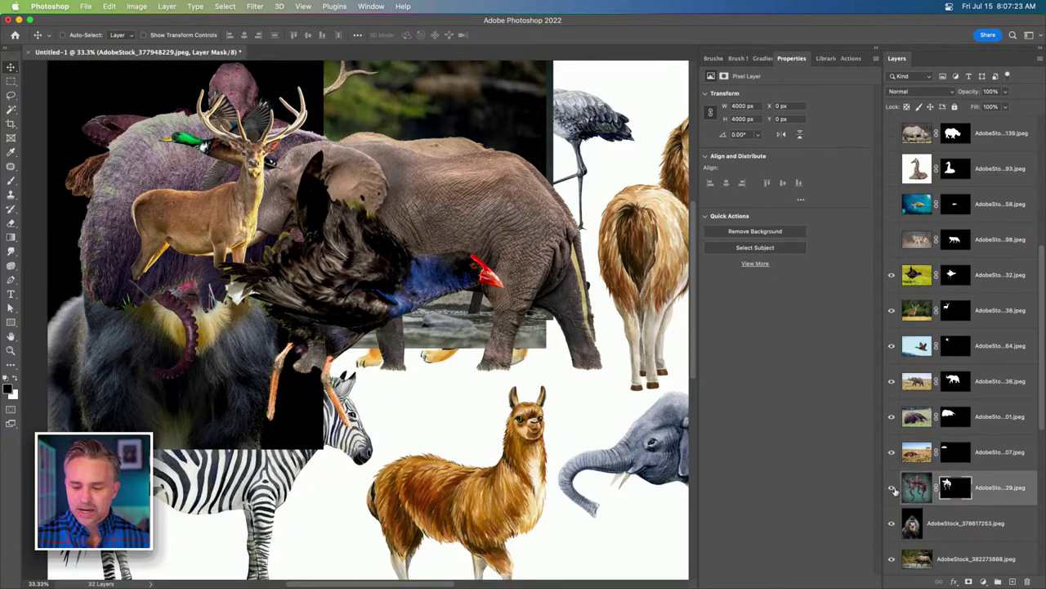
{"action": "left_click", "coordinate": [892, 488]}
Hide six finished cut-outs, then move the mandrill to X 2453, Y 855 and remove its black backdrop.
{"action": "left_click", "coordinate": [935, 531]}
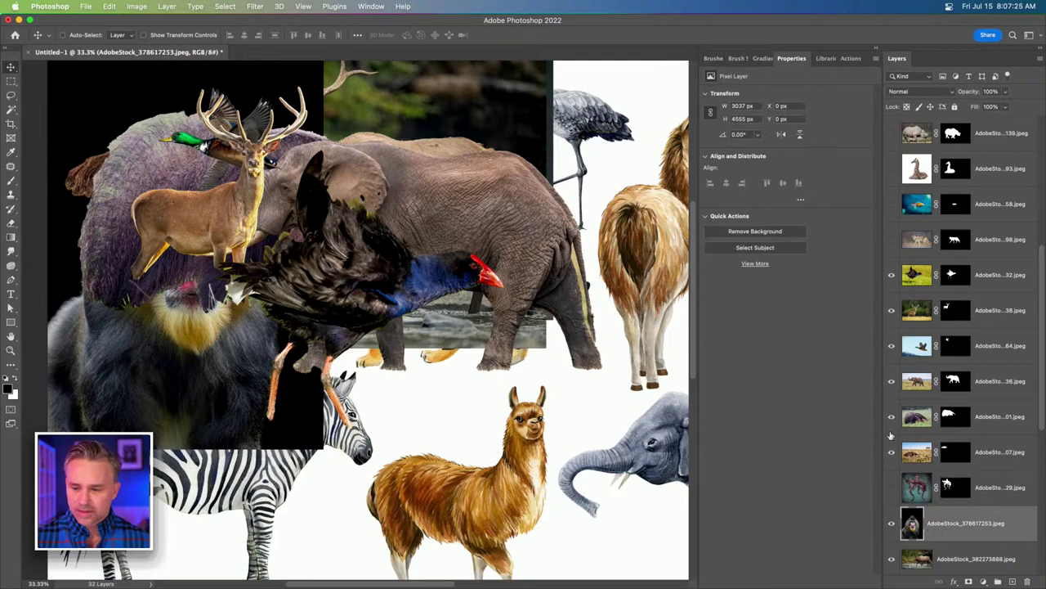
{"action": "left_click_drag", "start_coordinate": [892, 449], "coordinate": [897, 247]}
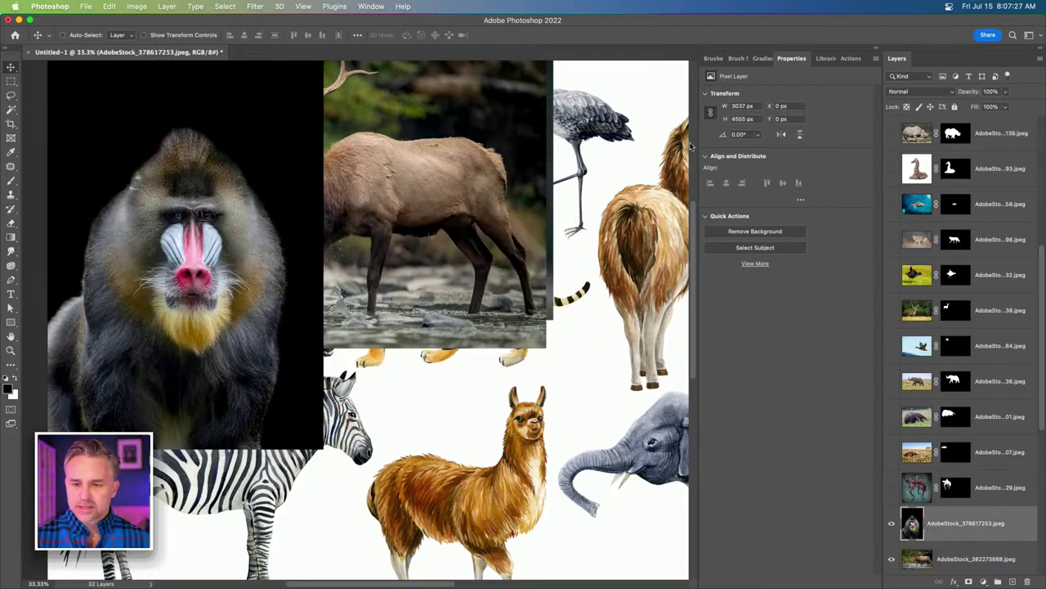
{"action": "scroll", "coordinate": [152, 209], "scroll_direction": "left", "scroll_amount": 2}
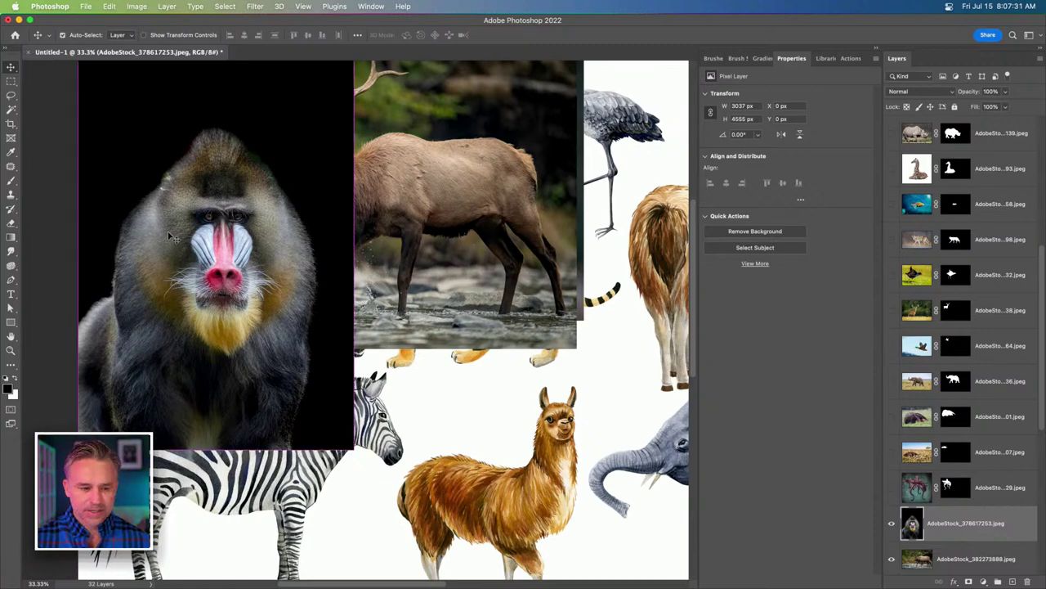
{"action": "left_click_drag", "start_coordinate": [170, 237], "coordinate": [393, 312]}
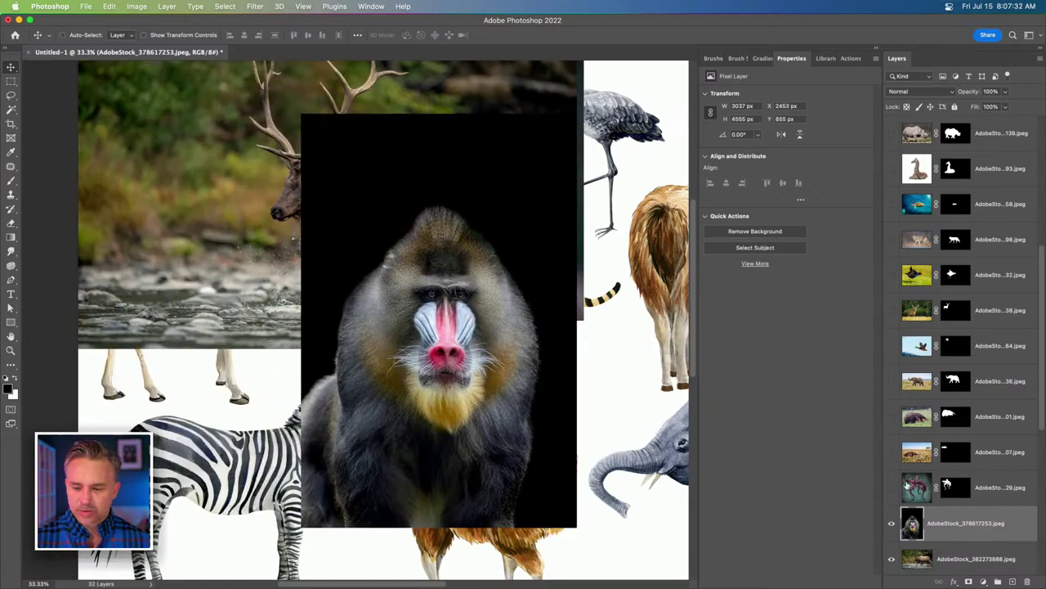
{"action": "left_click", "coordinate": [749, 233]}
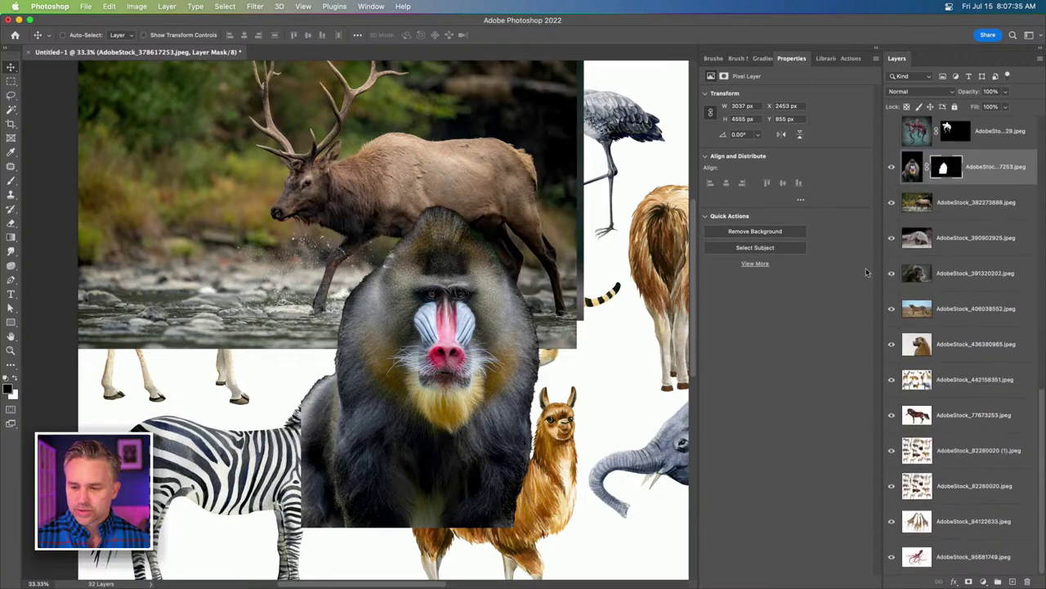
Hide the mandrill, cut out the elk and armadillo, move the elk down-right, and hide both.
{"action": "left_click", "coordinate": [892, 168]}
{"action": "left_click", "coordinate": [942, 211]}
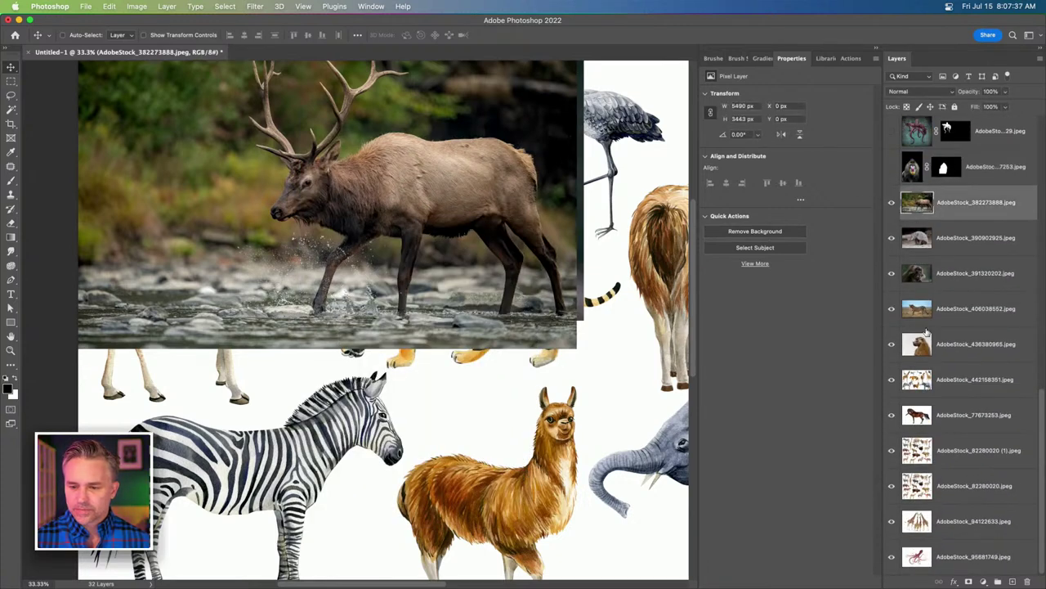
{"action": "left_click", "coordinate": [757, 233]}
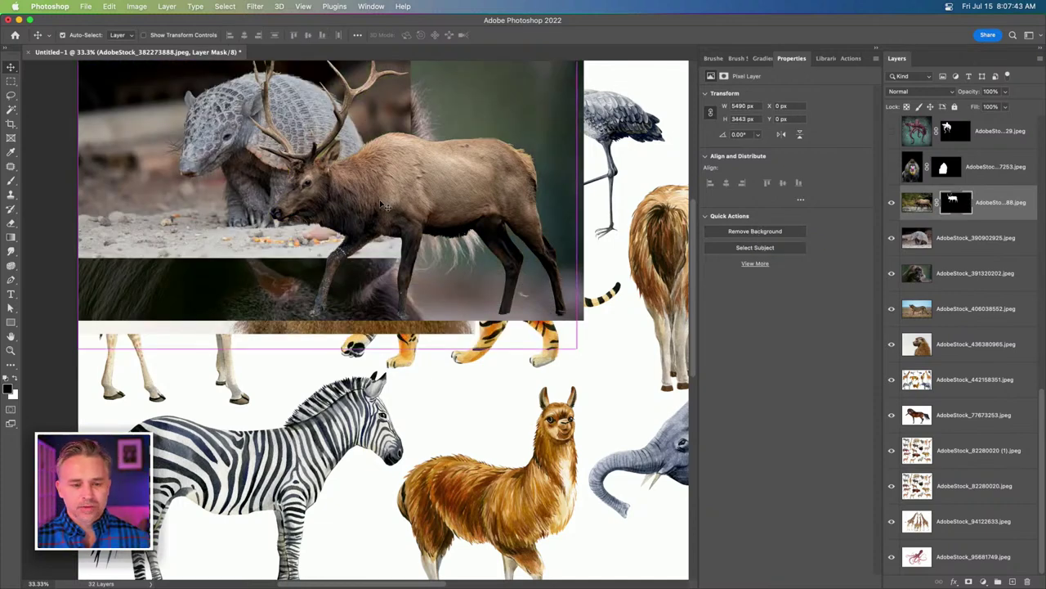
{"action": "left_click_drag", "start_coordinate": [358, 194], "coordinate": [452, 351]}
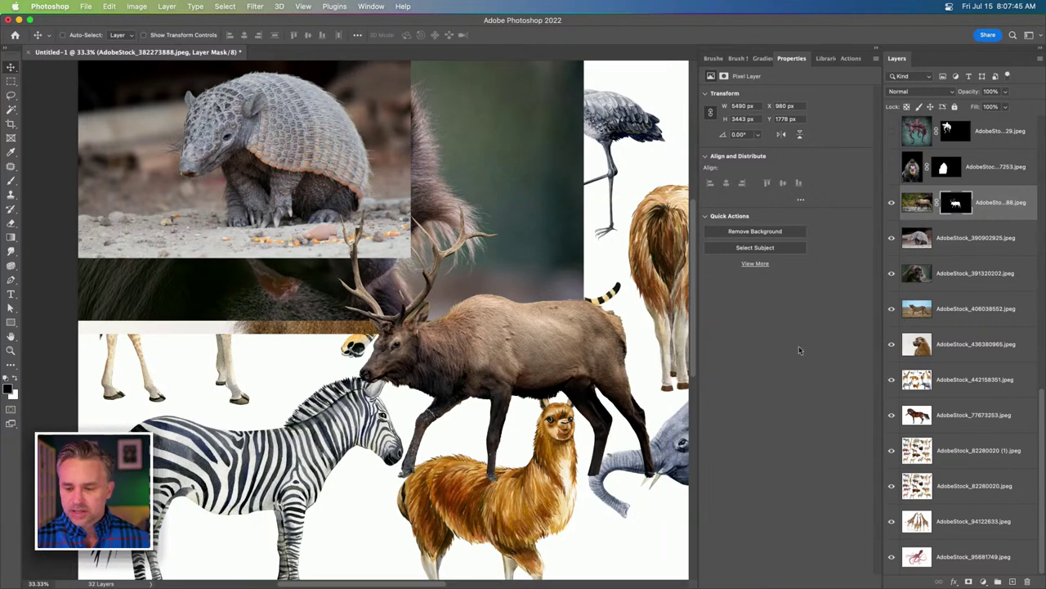
{"action": "left_click", "coordinate": [938, 249]}
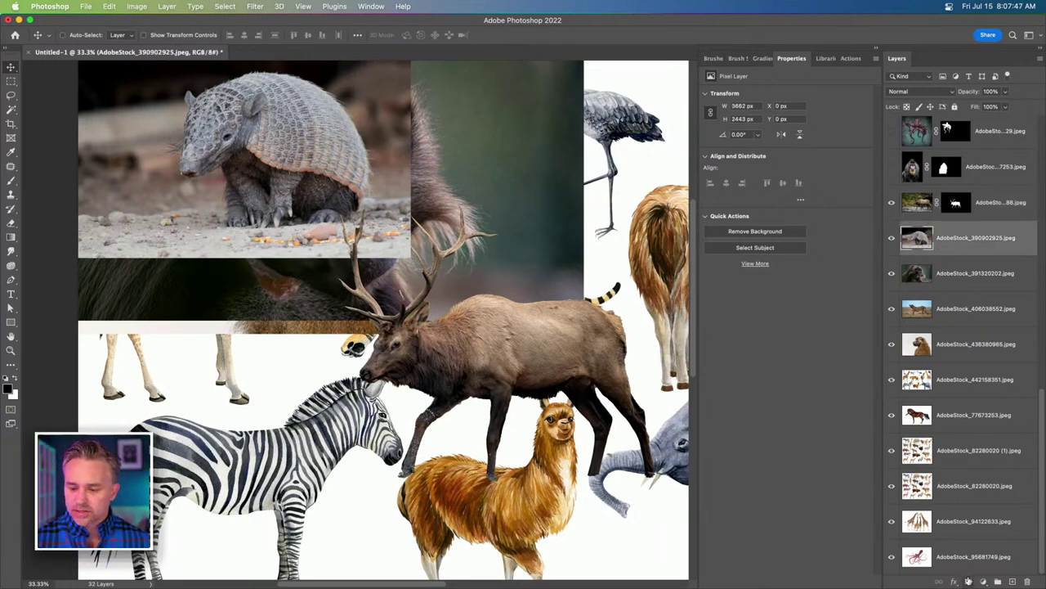
{"action": "left_click", "coordinate": [773, 232]}
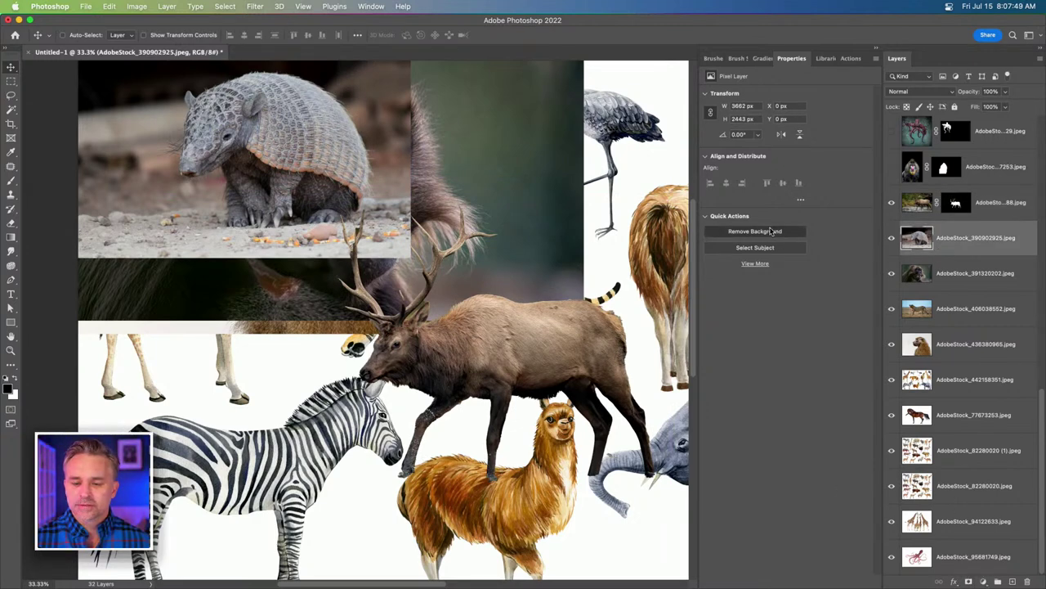
{"action": "left_click_drag", "start_coordinate": [893, 203], "coordinate": [893, 240]}
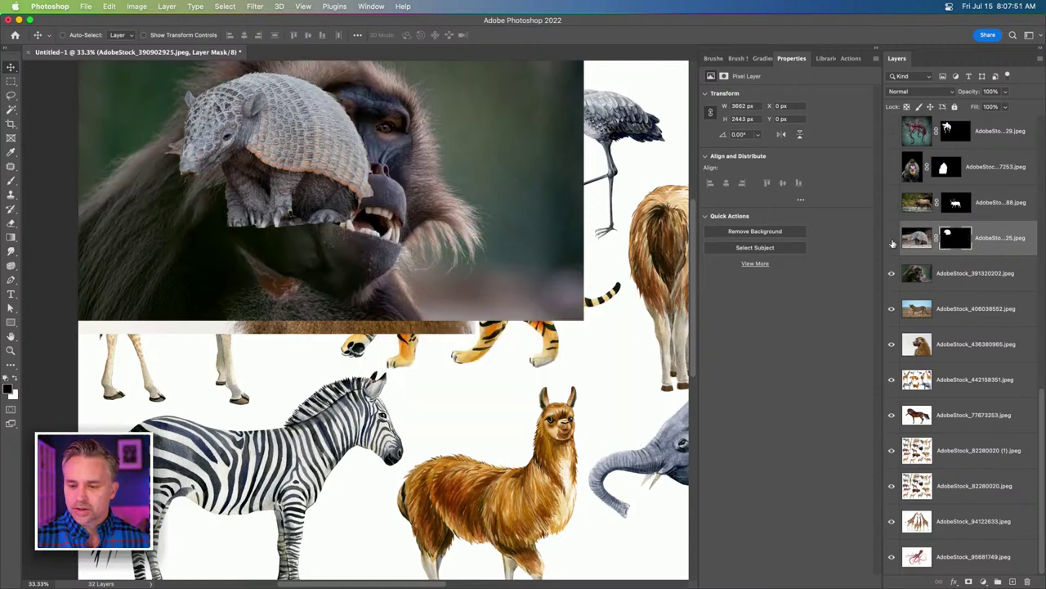
Move the monkey photo into view, remove its background, and hide it.
{"action": "left_click", "coordinate": [909, 285]}
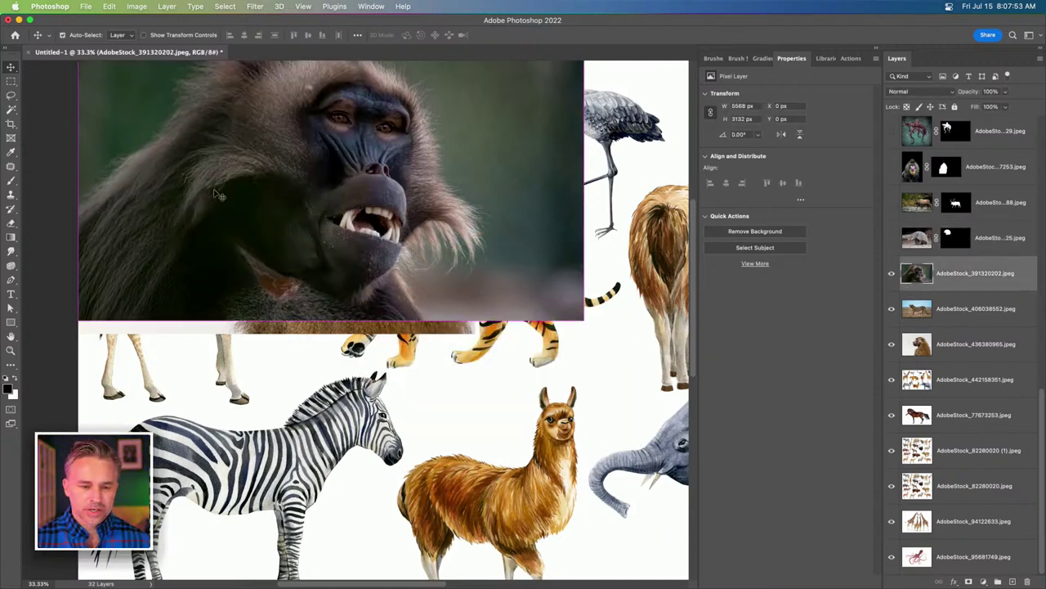
{"action": "left_click_drag", "start_coordinate": [221, 192], "coordinate": [266, 222]}
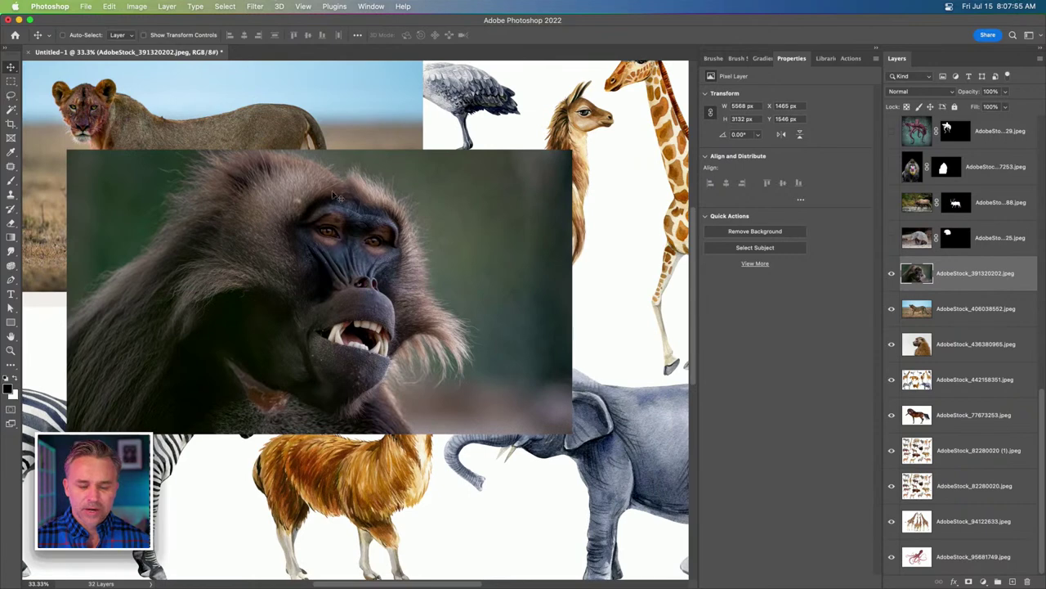
{"action": "left_click", "coordinate": [760, 231]}
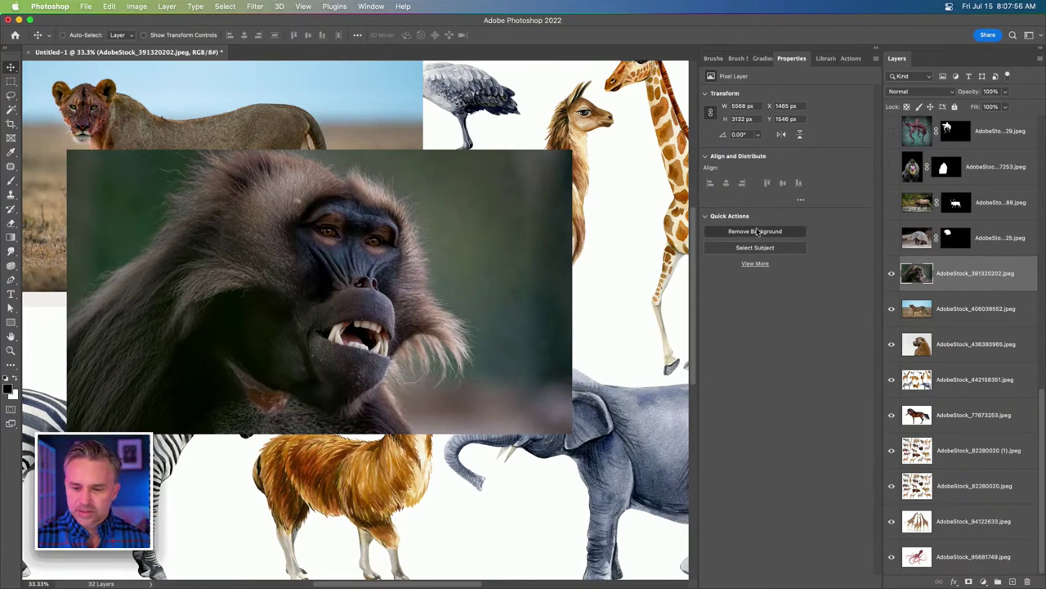
{"action": "left_click", "coordinate": [892, 274]}
Center the lioness at X 2305, Y 1176, mask her with Select Subject, and hide all other layers.
{"action": "left_click", "coordinate": [924, 309]}
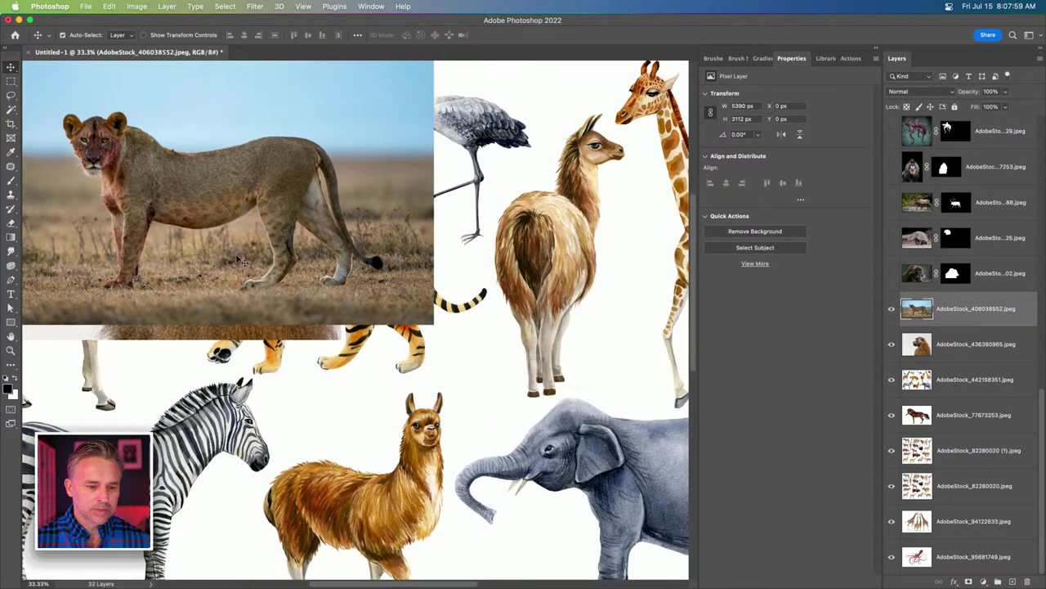
{"action": "left_click_drag", "start_coordinate": [188, 225], "coordinate": [354, 300]}
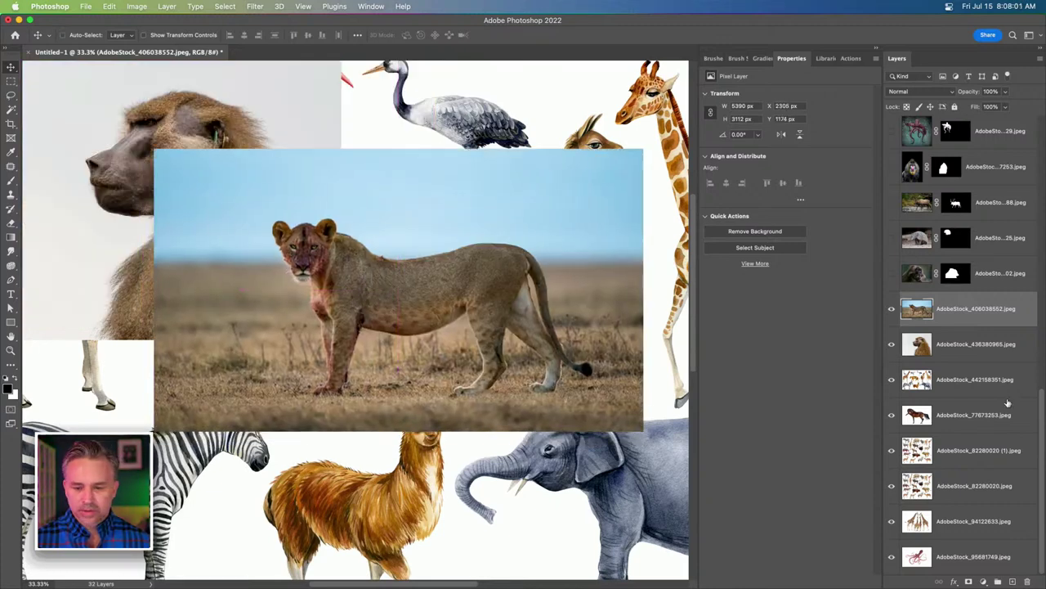
{"action": "left_click", "coordinate": [750, 248]}
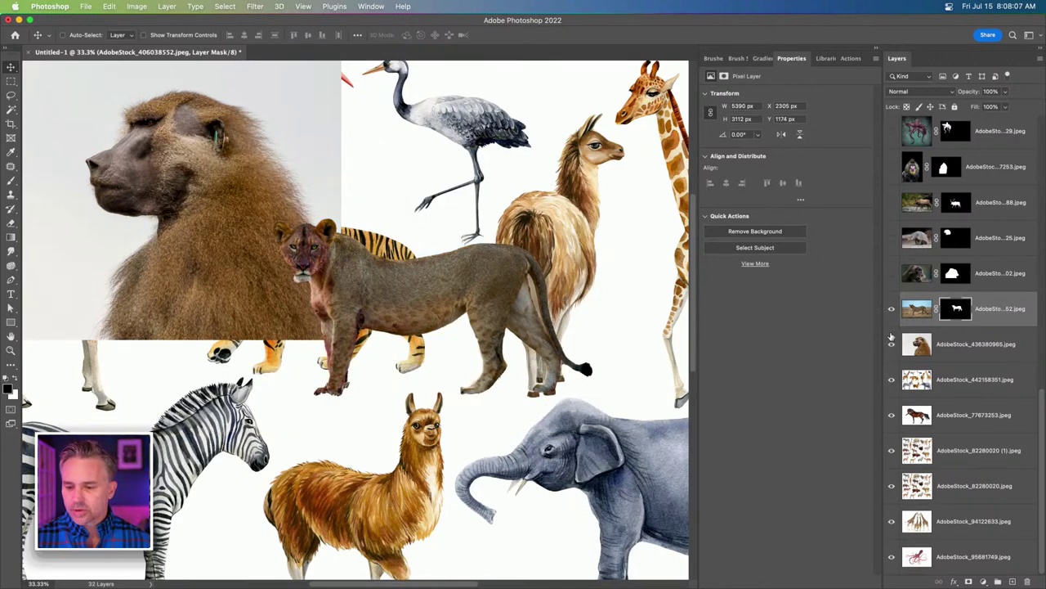
{"action": "left_click_drag", "start_coordinate": [897, 556], "coordinate": [895, 557]}
Add a 90° gradient fill layer at the bottom of the stack using the Sepia-Selenium 3 preset.
{"action": "left_click", "coordinate": [944, 561]}
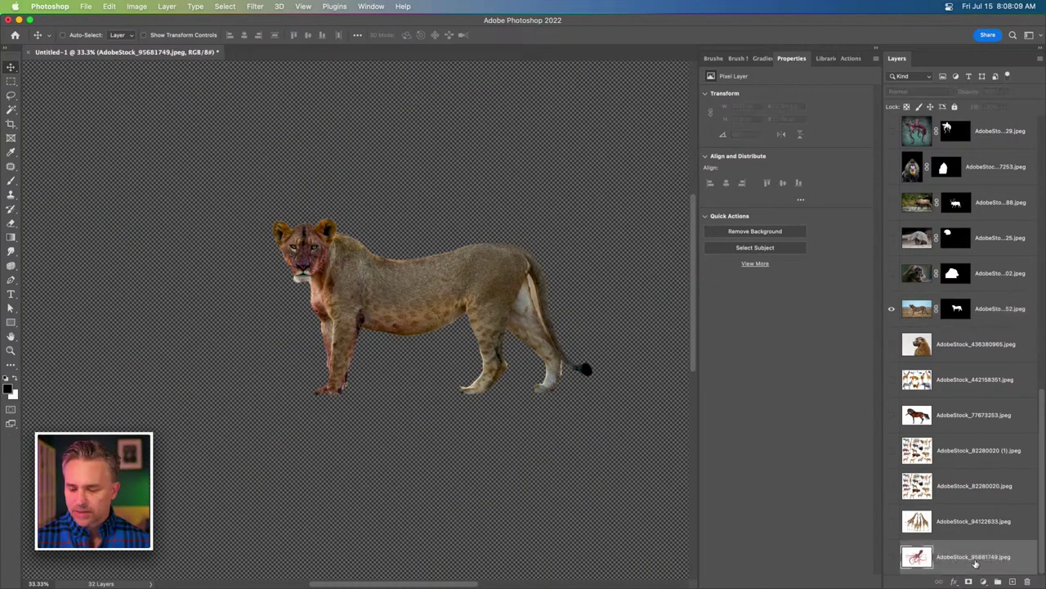
{"action": "left_click", "coordinate": [983, 581]}
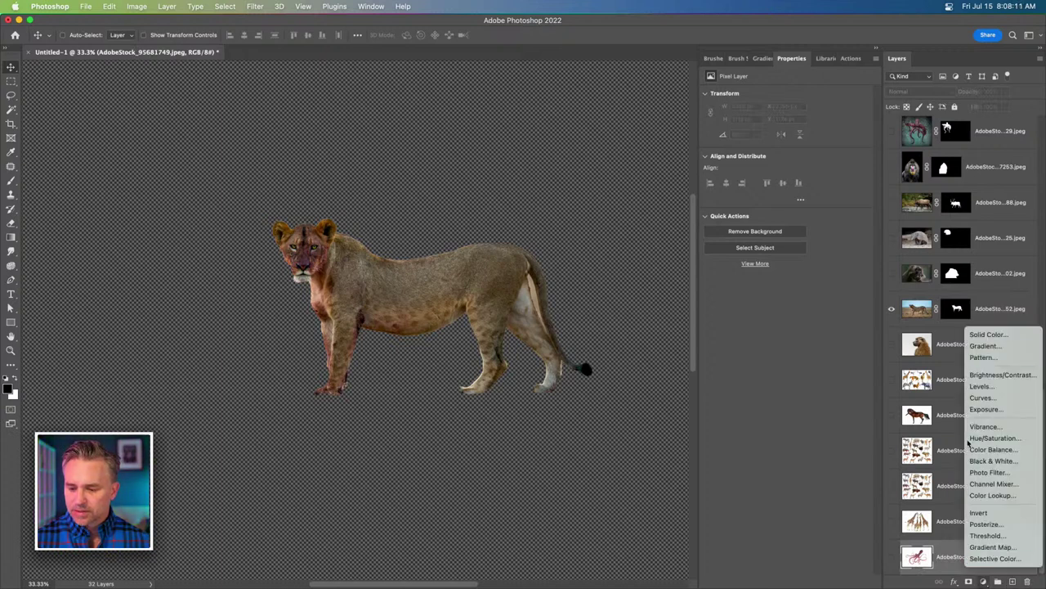
{"action": "left_click", "coordinate": [984, 346]}
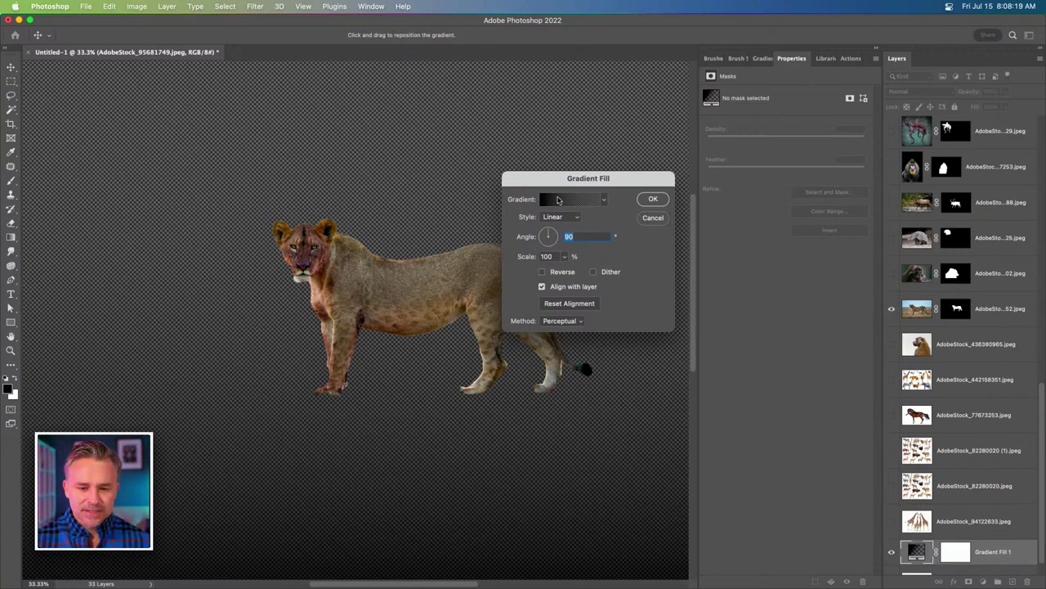
{"action": "left_click", "coordinate": [600, 201]}
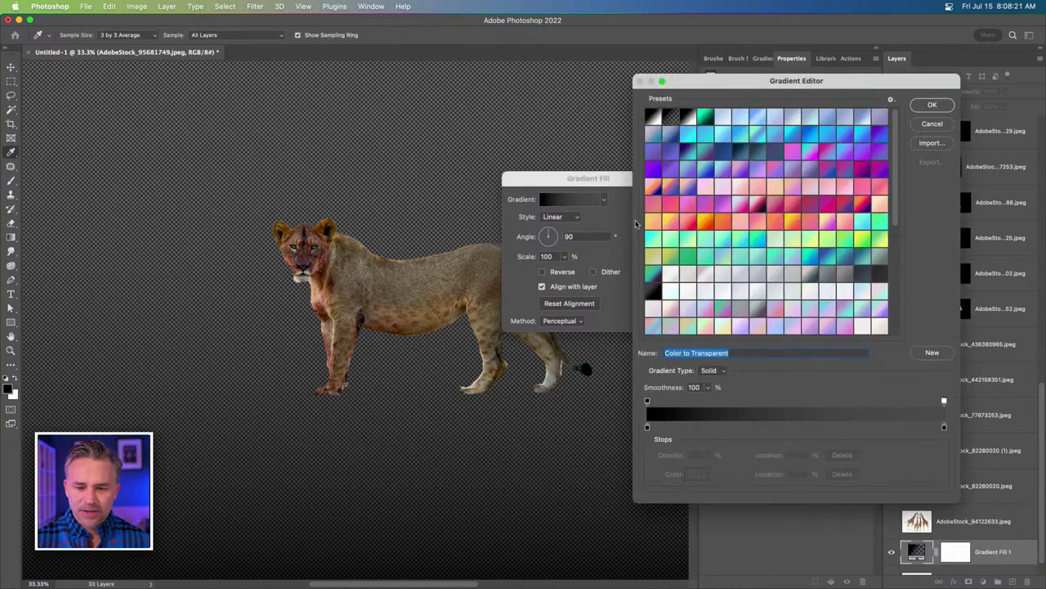
{"action": "scroll", "coordinate": [785, 241], "scroll_direction": "down", "scroll_amount": 10}
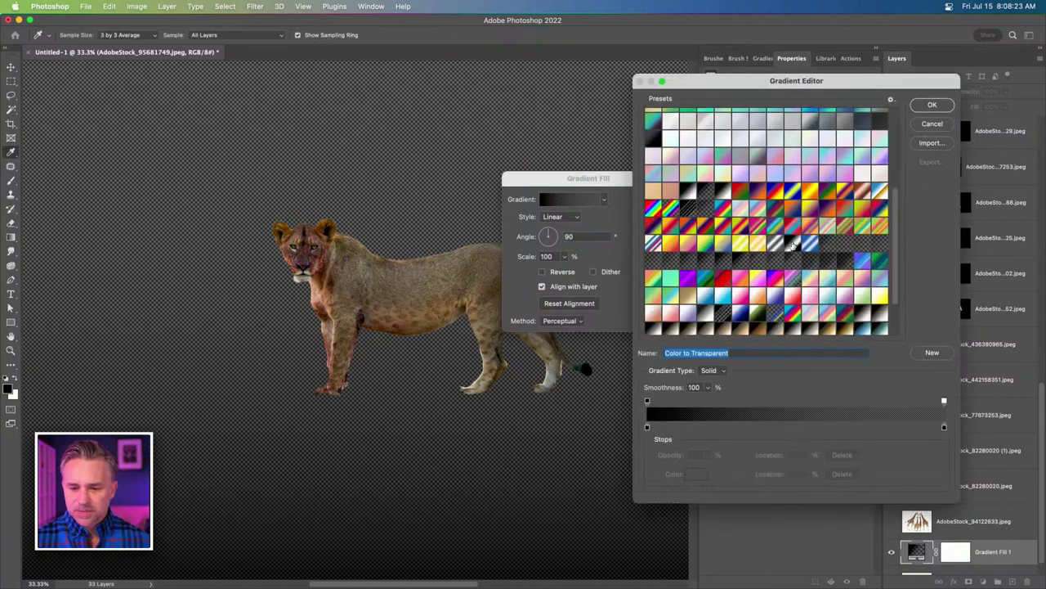
{"action": "left_click", "coordinate": [747, 276]}
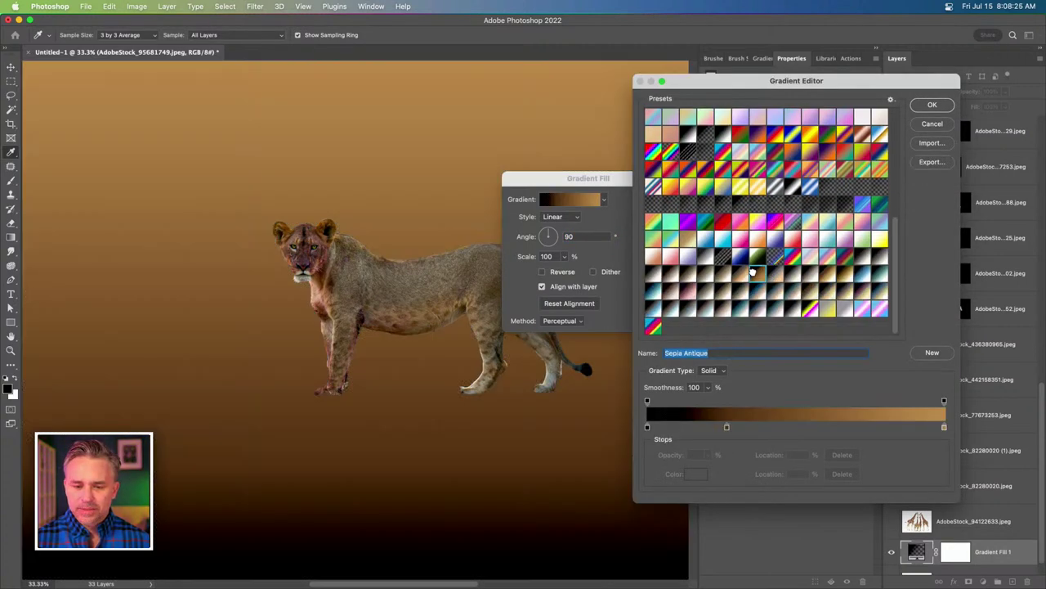
{"action": "left_click", "coordinate": [737, 274]}
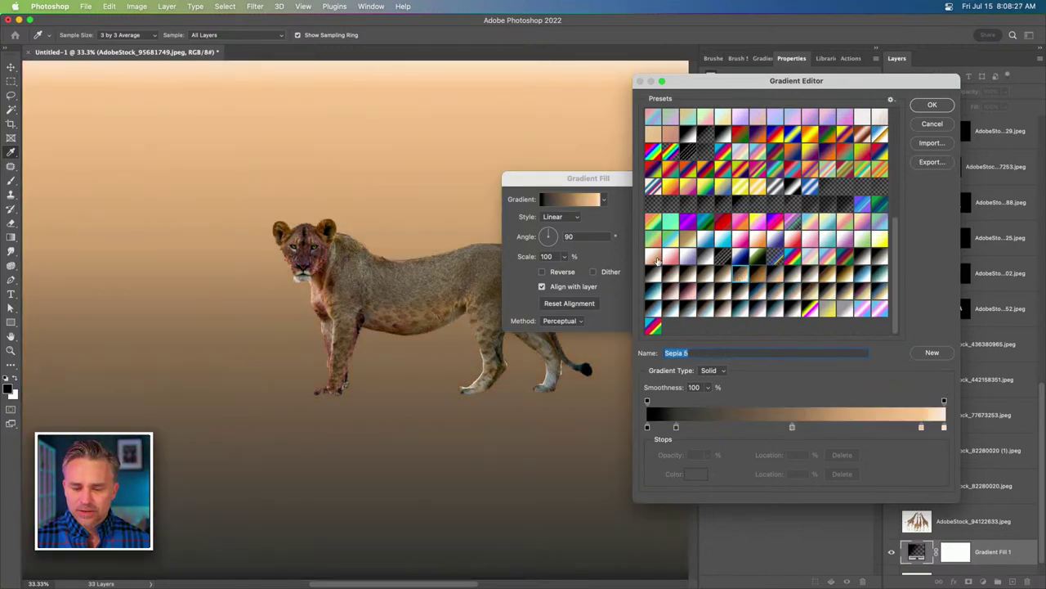
{"action": "left_click", "coordinate": [670, 256]}
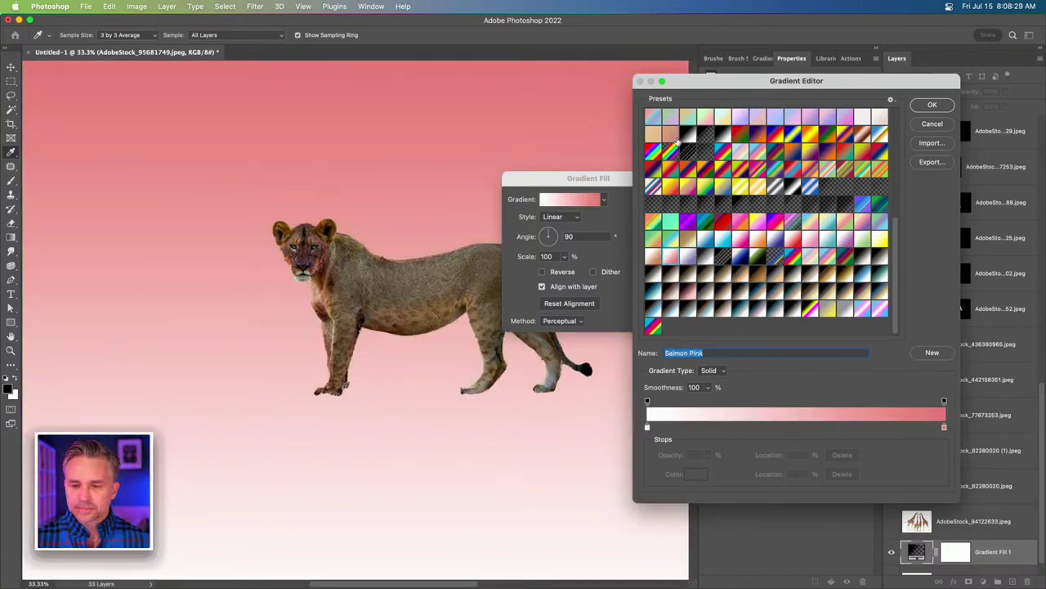
{"action": "left_click", "coordinate": [821, 289]}
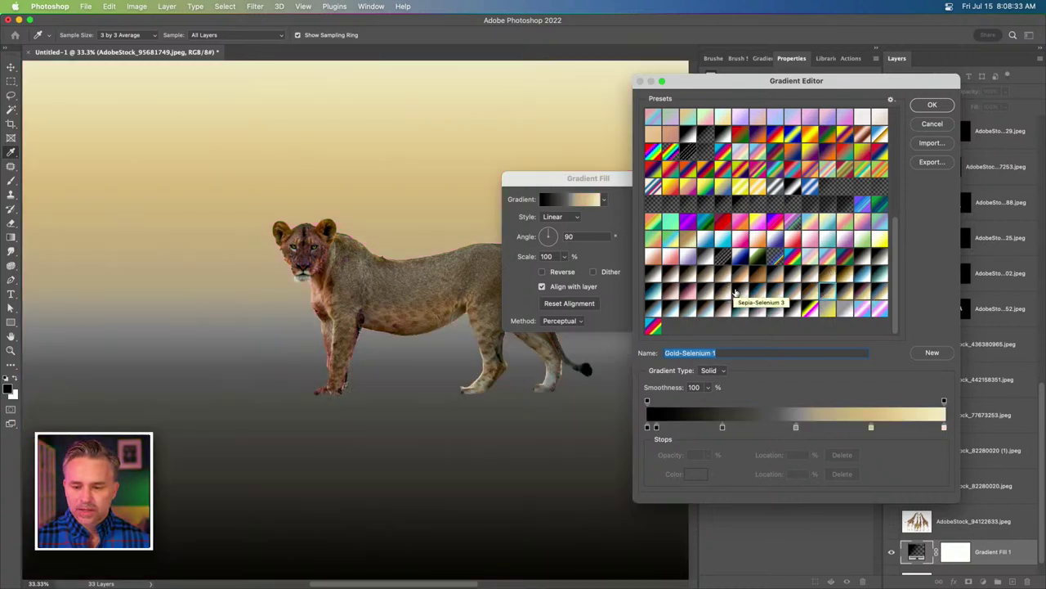
{"action": "left_click", "coordinate": [738, 291]}
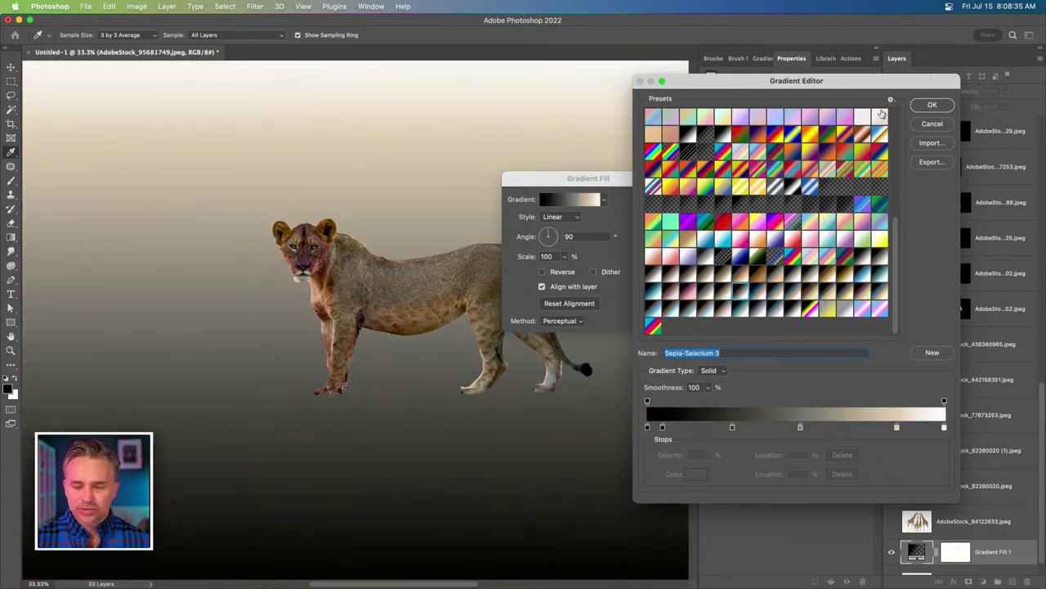
{"action": "left_click", "coordinate": [931, 105]}
{"action": "left_click", "coordinate": [651, 198]}
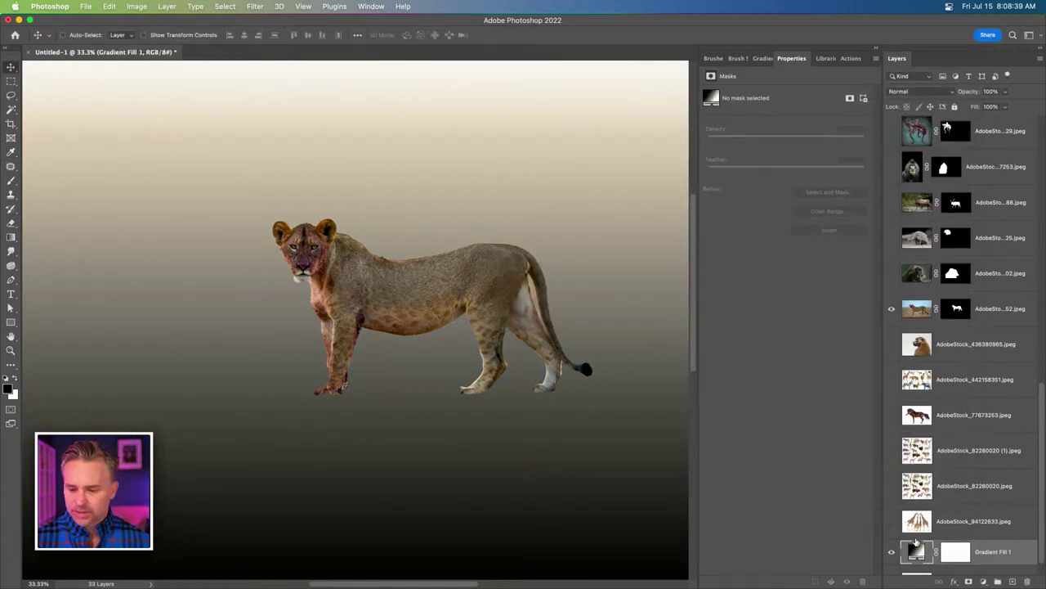
Hide Gradient Fill 1, zoom to 100% on the lioness's hindquarters, and open Select and Mask on her mask.
{"action": "left_click", "coordinate": [978, 311]}
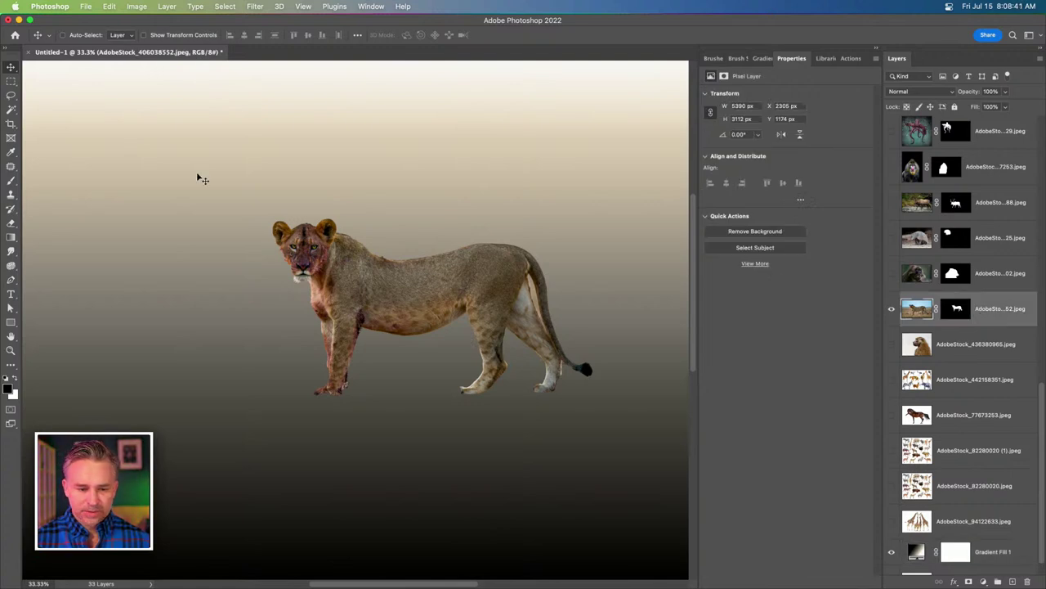
{"action": "key", "text": "super+equal"}
{"action": "scroll", "coordinate": [270, 209], "scroll_direction": "right", "scroll_amount": 3}
{"action": "scroll", "coordinate": [270, 208], "scroll_direction": "down", "scroll_amount": 1}
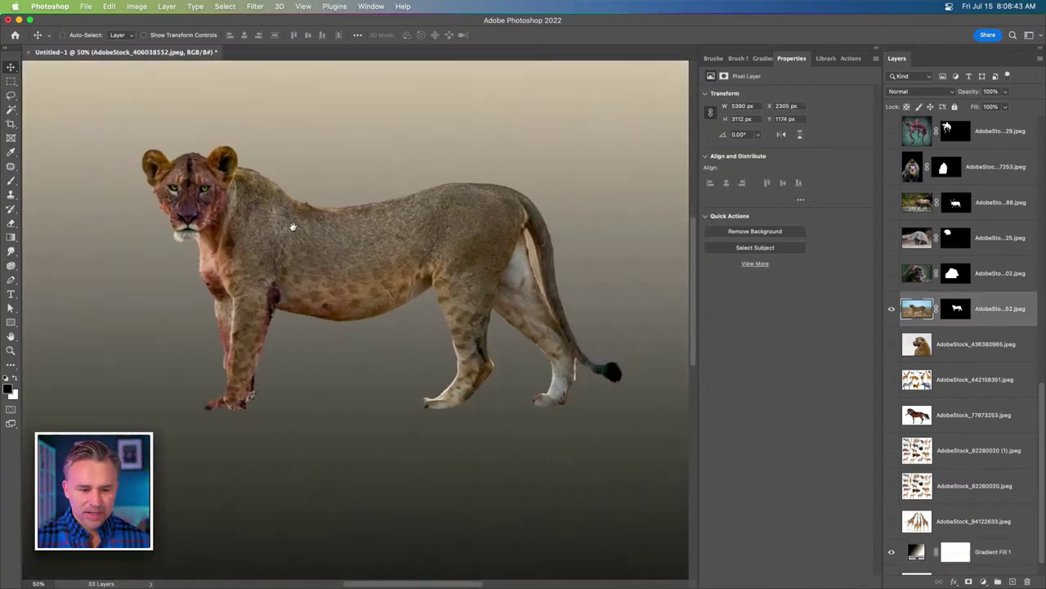
{"action": "left_click", "coordinate": [891, 553]}
{"action": "key", "text": "super+equal"}
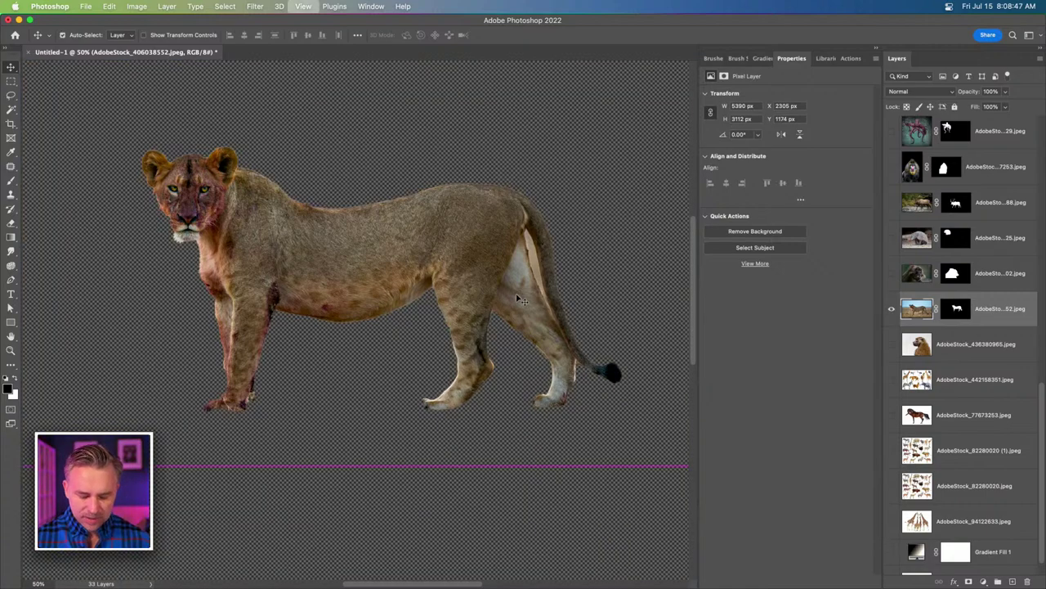
{"action": "key", "text": "super+equal"}
{"action": "key", "text": "super+equal"}
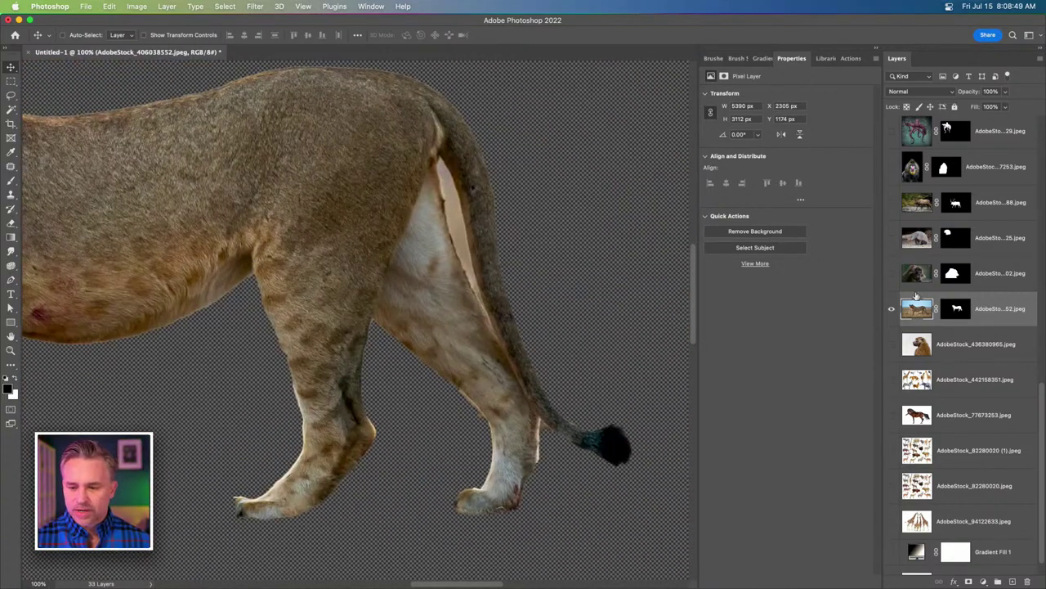
{"action": "double_click", "coordinate": [948, 310]}
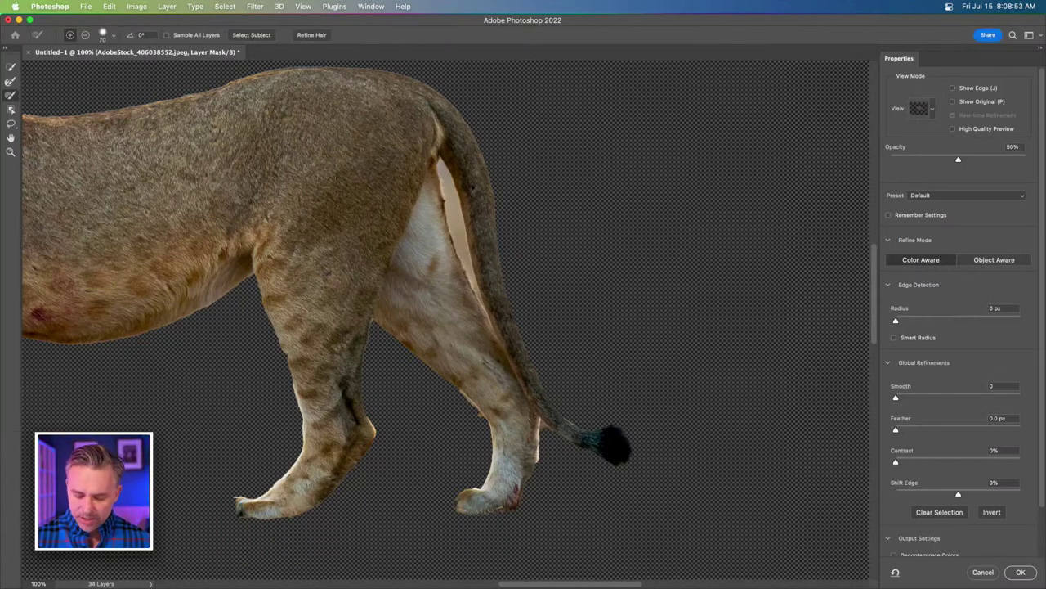
Use the Refine Edge brush to clear the background gap between the lioness's tail and thigh.
{"action": "left_click", "coordinate": [7, 83]}
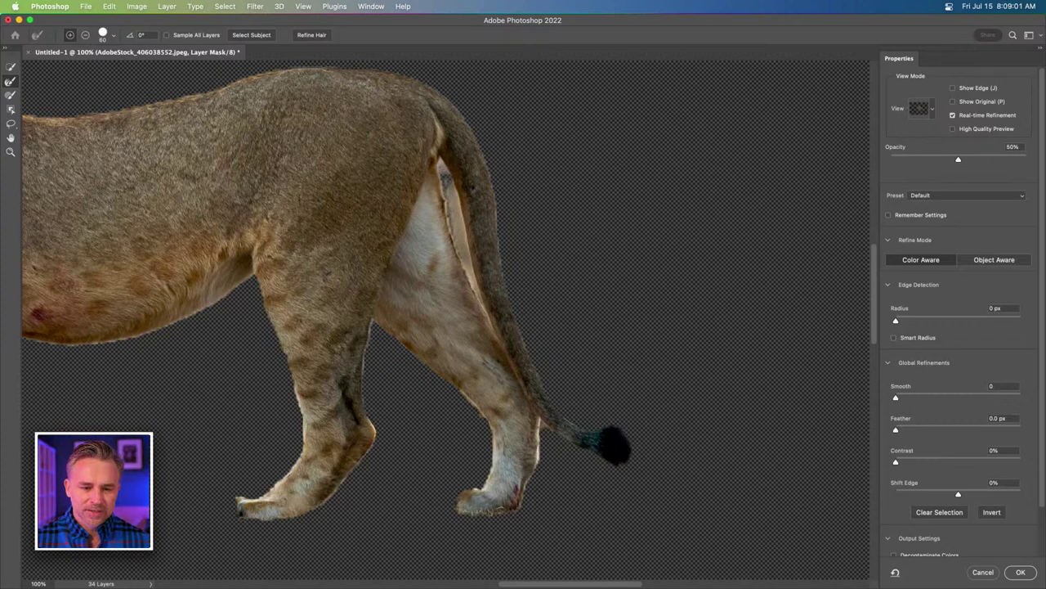
{"action": "left_click_drag", "start_coordinate": [445, 178], "coordinate": [479, 299]}
{"action": "left_click_drag", "start_coordinate": [443, 156], "coordinate": [472, 266]}
{"action": "left_click_drag", "start_coordinate": [443, 185], "coordinate": [456, 214]}
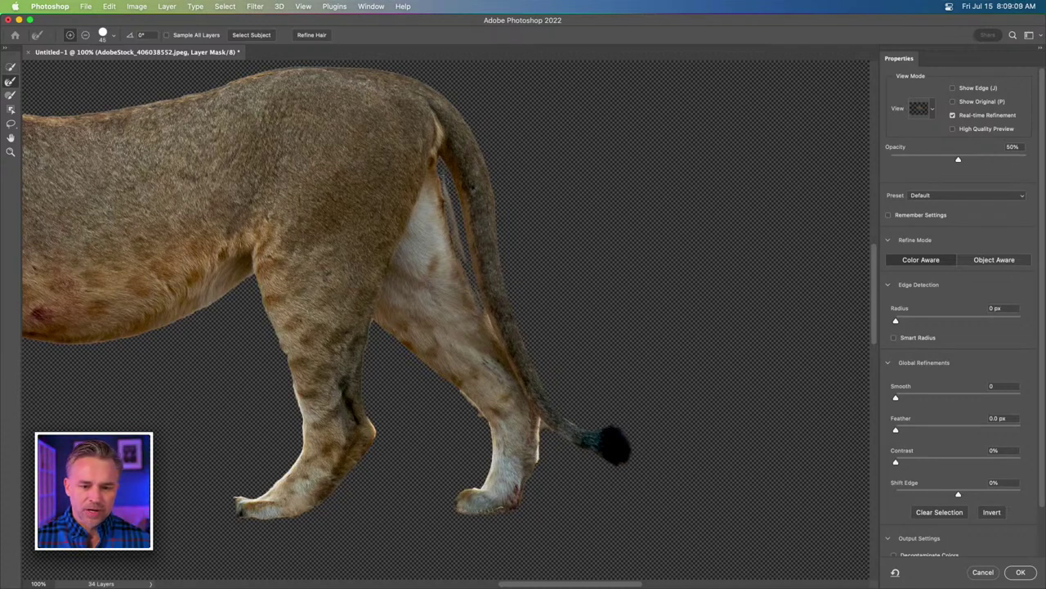
Paint the mask with a smaller brush to remove the light fringe in the tail gap, then apply it.
{"action": "left_click", "coordinate": [10, 95]}
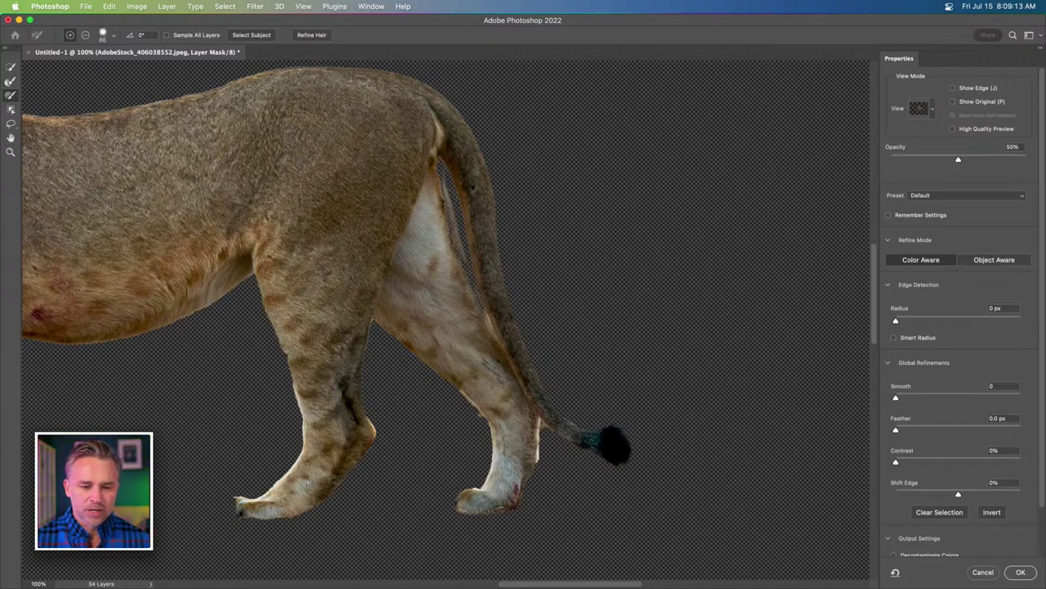
{"action": "scroll", "coordinate": [512, 218], "scroll_direction": "up", "scroll_amount": 3}
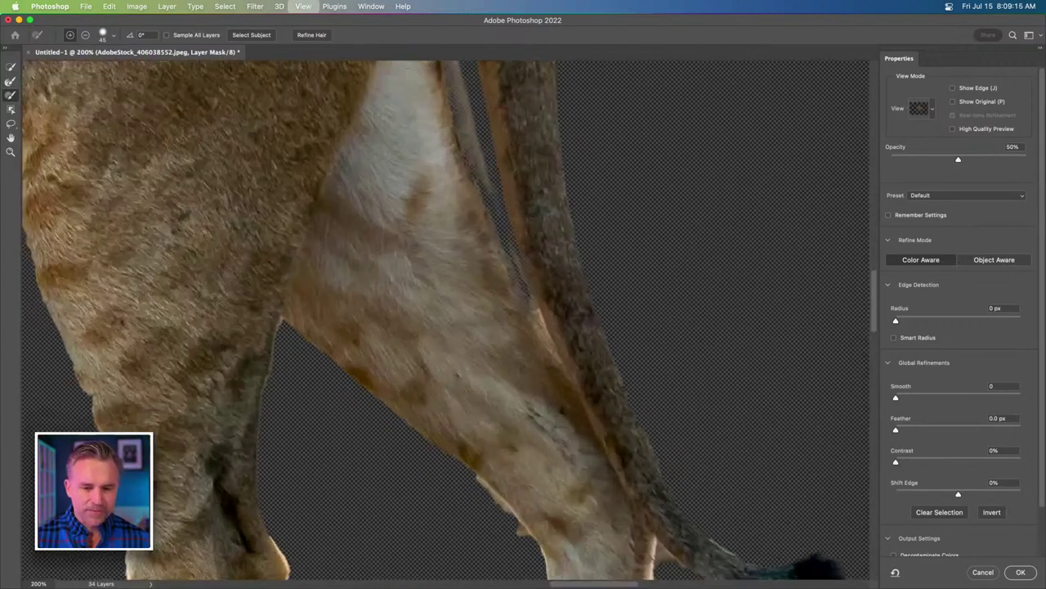
{"action": "left_click_drag", "start_coordinate": [433, 171], "coordinate": [416, 461]}
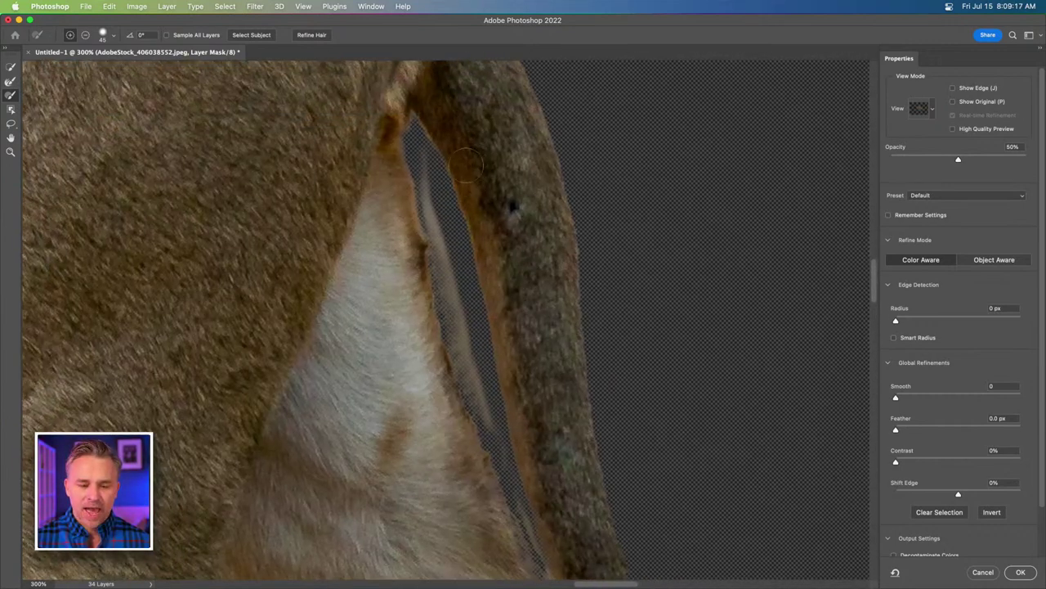
{"action": "left_click_drag", "start_coordinate": [467, 162], "coordinate": [429, 274]}
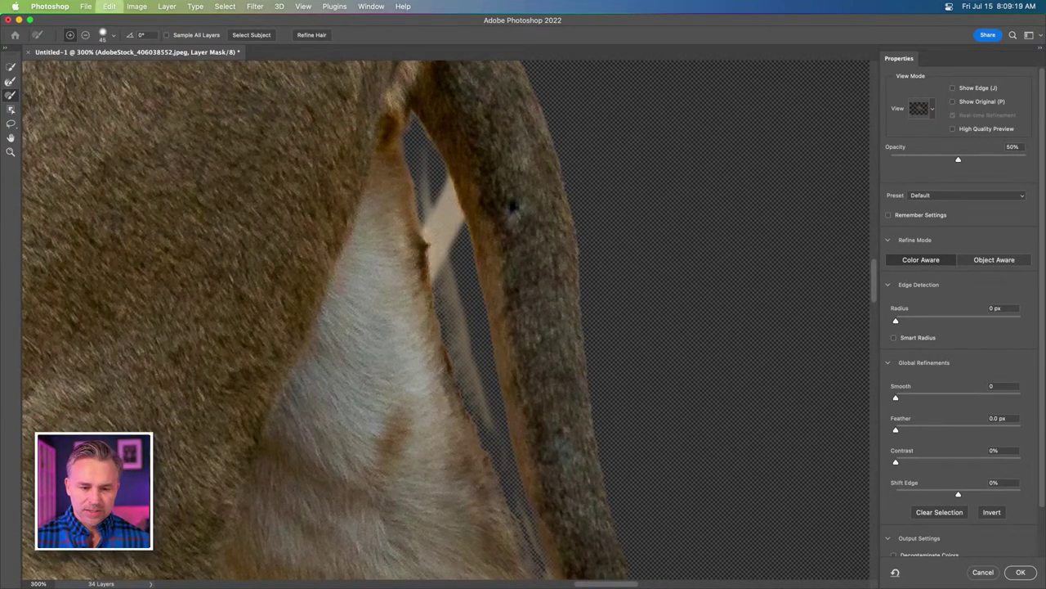
{"action": "key", "text": "alt"}
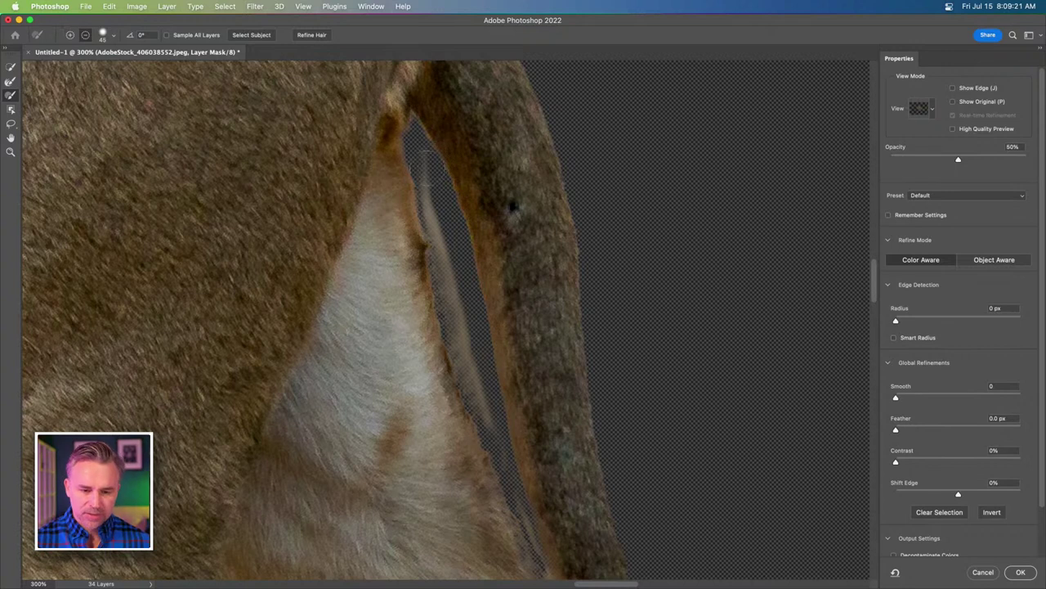
{"action": "key", "text": "bracketleft"}
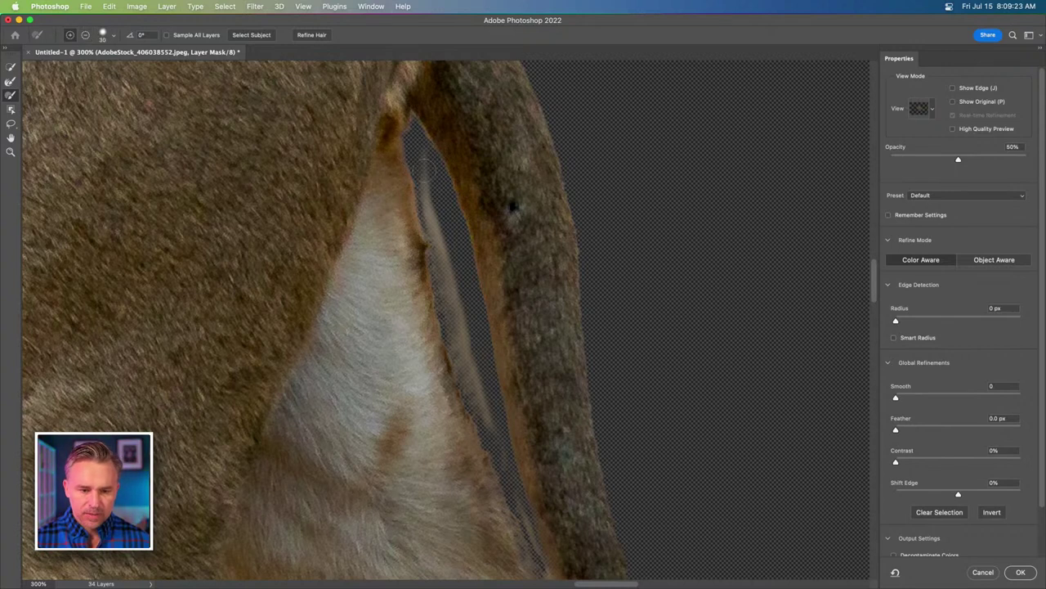
{"action": "mouse_move", "coordinate": [422, 163]}
{"action": "left_mouse_down"}
{"action": "mouse_move", "coordinate": [490, 429]}
{"action": "mouse_move", "coordinate": [458, 319]}
{"action": "left_mouse_up"}
{"action": "mouse_move", "coordinate": [450, 266]}
{"action": "left_mouse_down"}
{"action": "mouse_move", "coordinate": [439, 227]}
{"action": "mouse_move", "coordinate": [483, 407]}
{"action": "mouse_move", "coordinate": [464, 395]}
{"action": "mouse_move", "coordinate": [420, 206]}
{"action": "mouse_move", "coordinate": [431, 82]}
{"action": "left_mouse_up"}
{"action": "key", "text": "super+minus"}
{"action": "key", "text": "super+minus"}
{"action": "key", "text": "super+minus"}
{"action": "key", "text": "super+minus"}
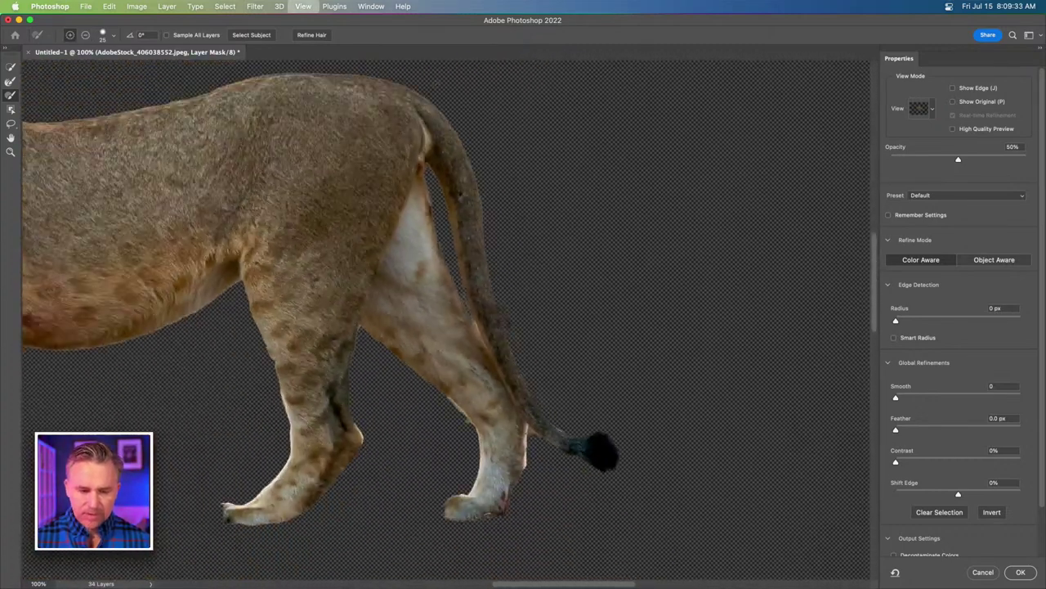
{"action": "left_click", "coordinate": [1015, 573]}
Delete the original lioness layer and select the masked lioness copy.
{"action": "left_click", "coordinate": [1002, 349]}
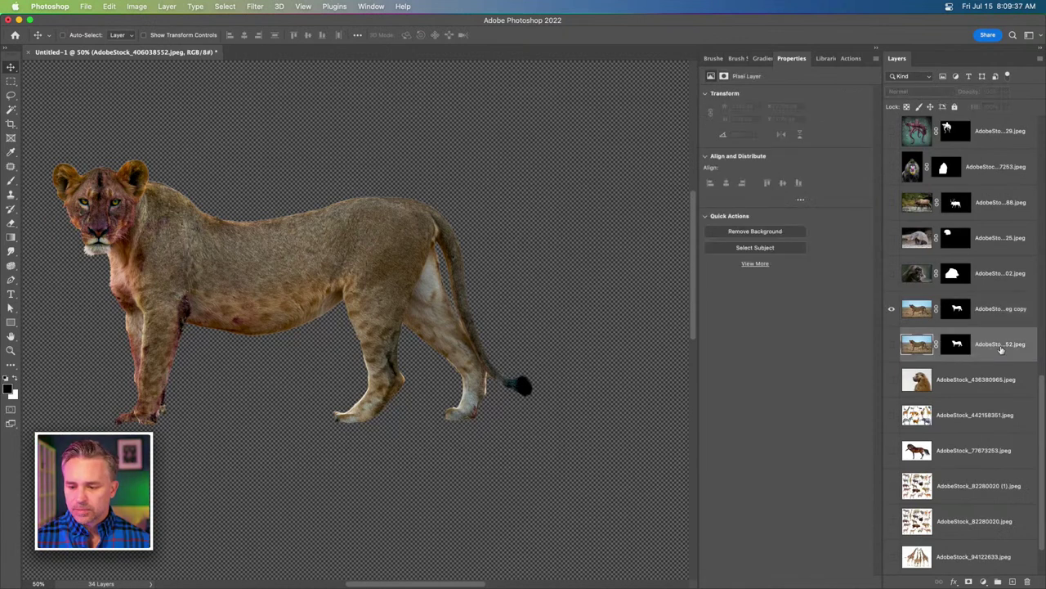
{"action": "key", "text": "Delete"}
{"action": "left_click", "coordinate": [976, 309]}
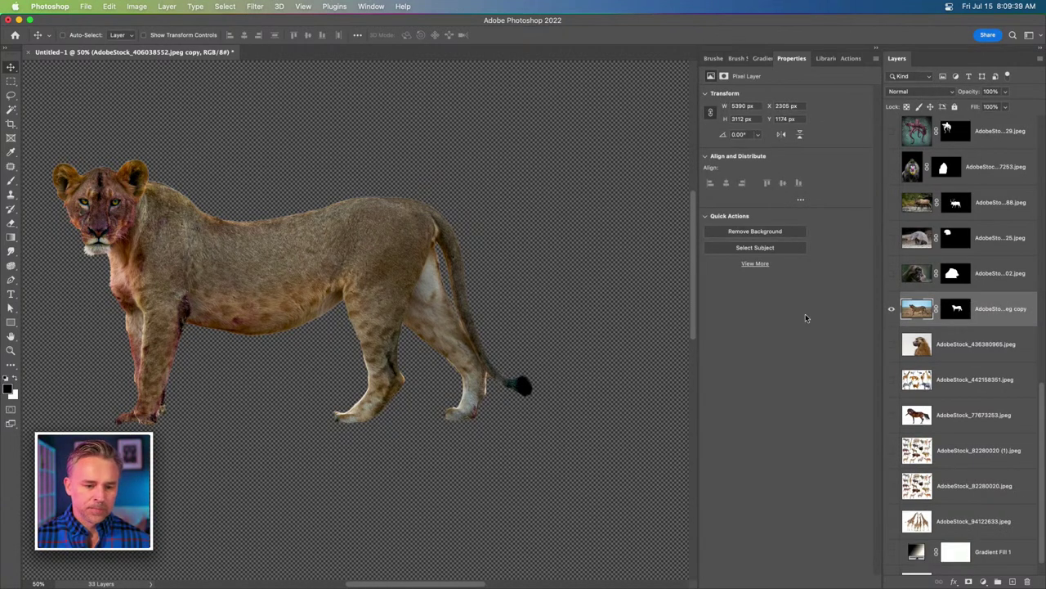
{"action": "key", "text": "super+minus"}
{"action": "scroll", "coordinate": [139, 315], "scroll_direction": "left", "scroll_amount": 3}
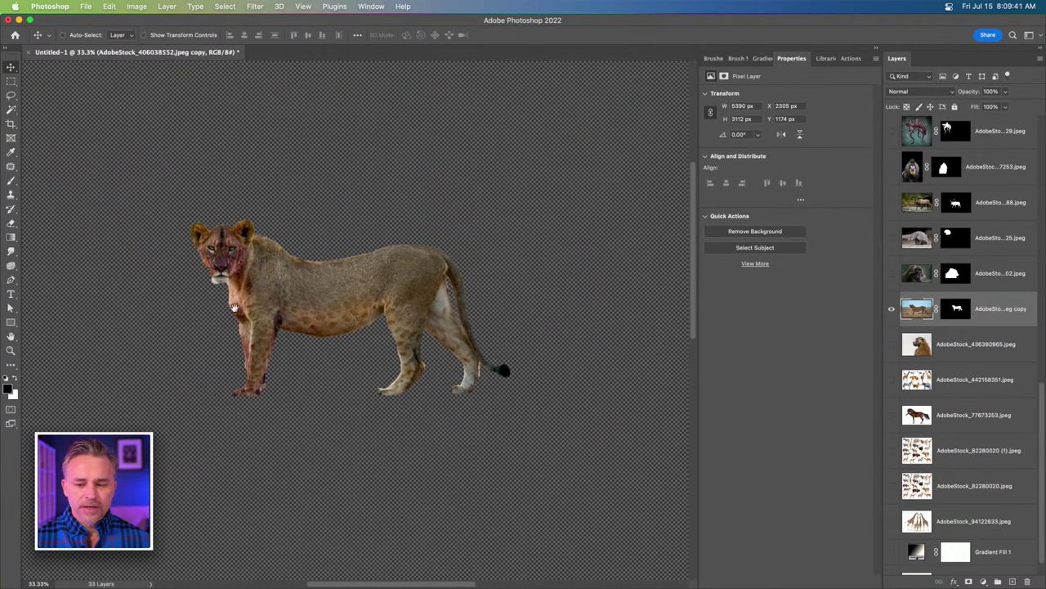
Convert the masked lioness copy to a smart object and show the gradient background behind it.
{"action": "right_click", "coordinate": [1022, 309]}
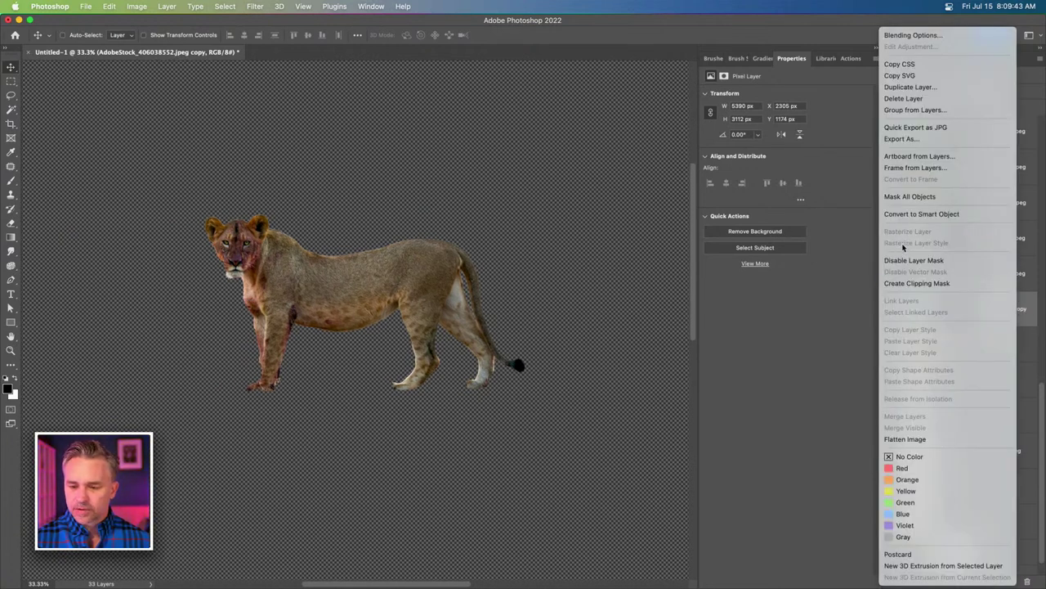
{"action": "left_click", "coordinate": [911, 216]}
{"action": "key", "text": "super+plus"}
{"action": "key", "text": "super+plus"}
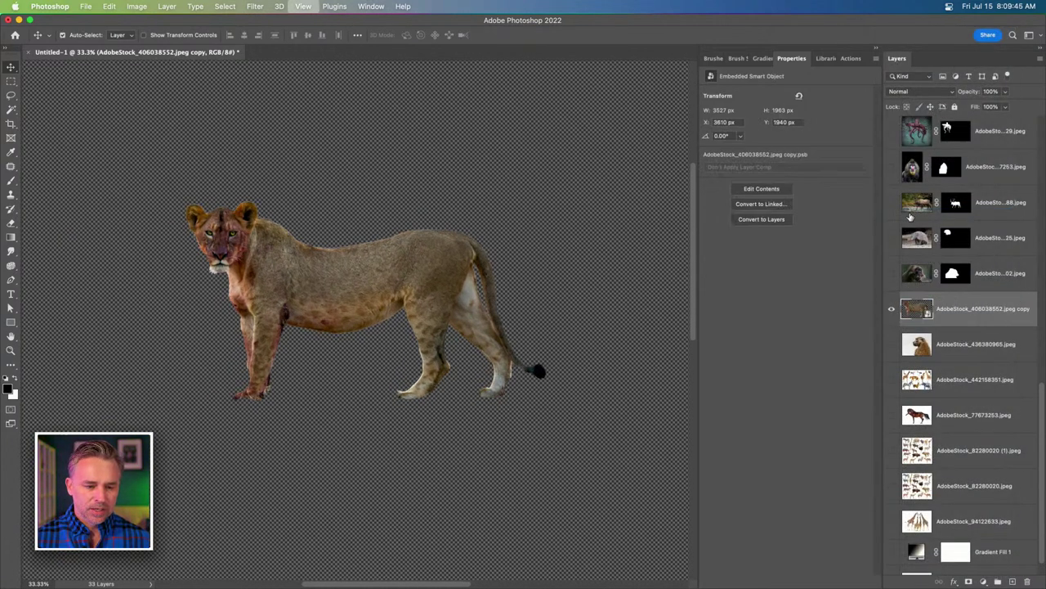
{"action": "left_click", "coordinate": [892, 553]}
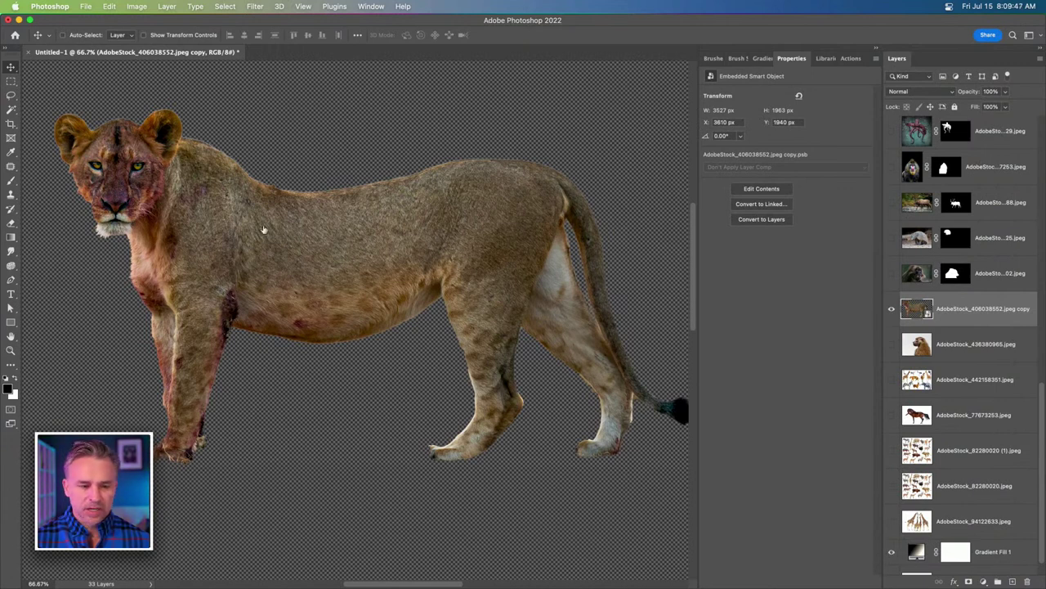
{"action": "key", "text": "super+minus"}
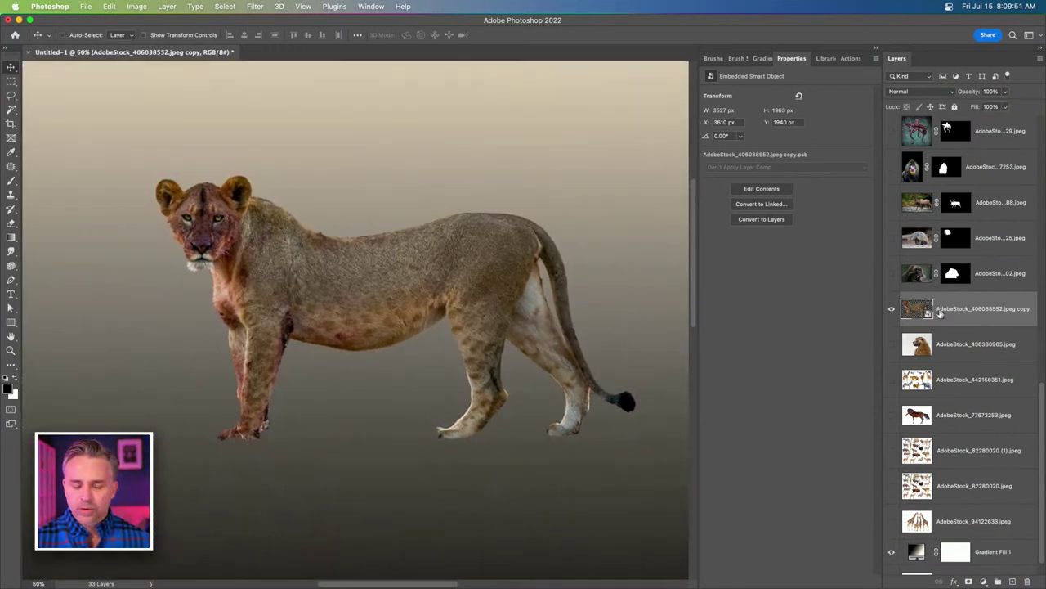
Start a Puppet Warp on the lioness and pin her head, shoulder, front leg and mid-back.
{"action": "left_click", "coordinate": [110, 6]}
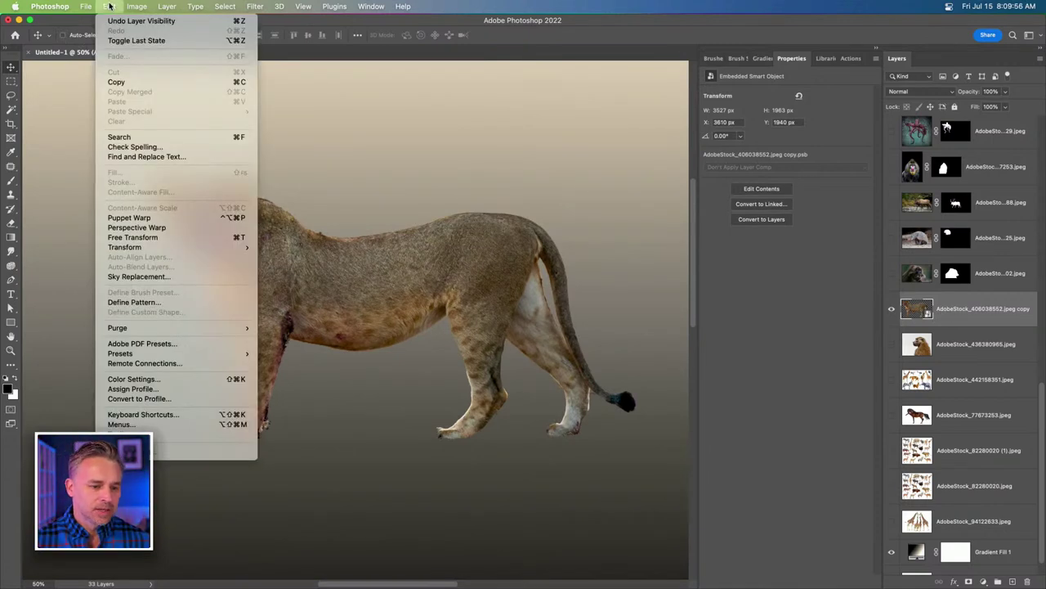
{"action": "left_click", "coordinate": [129, 217]}
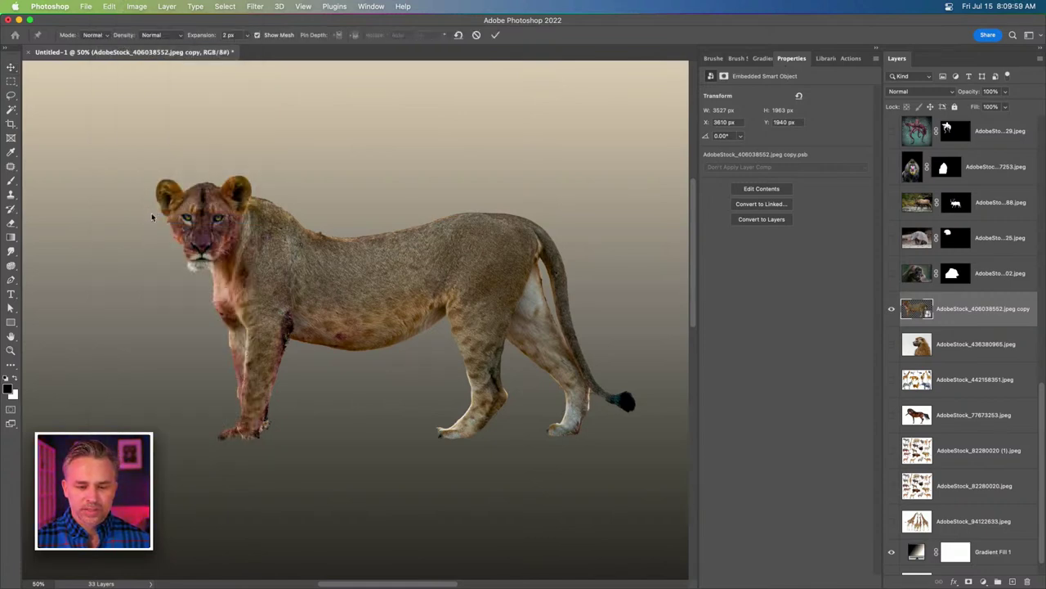
{"action": "left_click", "coordinate": [220, 218]}
{"action": "left_click", "coordinate": [276, 297]}
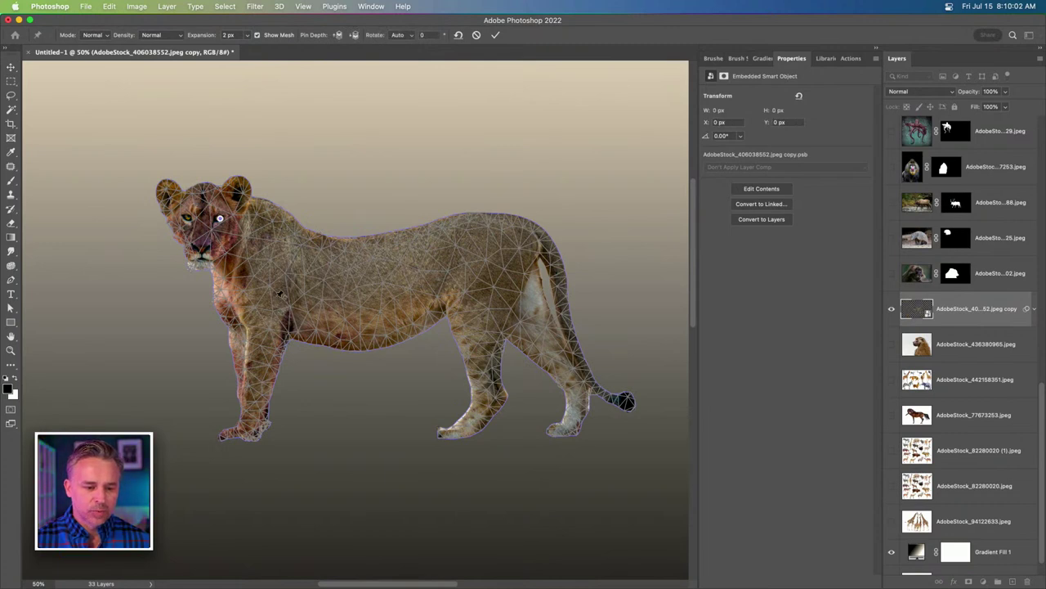
{"action": "left_click", "coordinate": [253, 400]}
{"action": "left_click", "coordinate": [355, 285]}
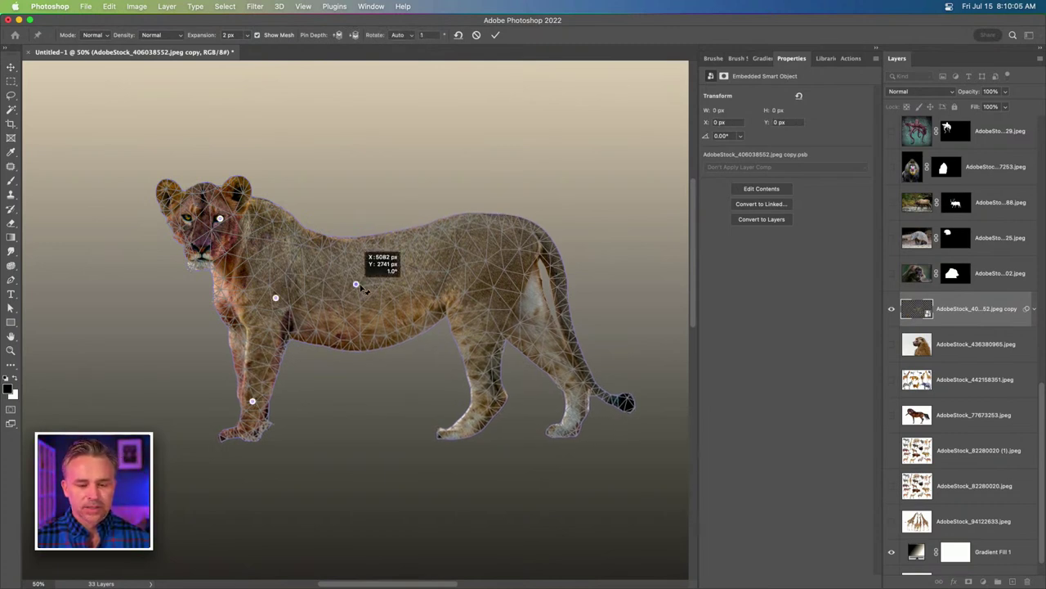
Pin her rear back and drag it right to stretch the hindquarters, then commit the warp.
{"action": "left_click", "coordinate": [452, 269]}
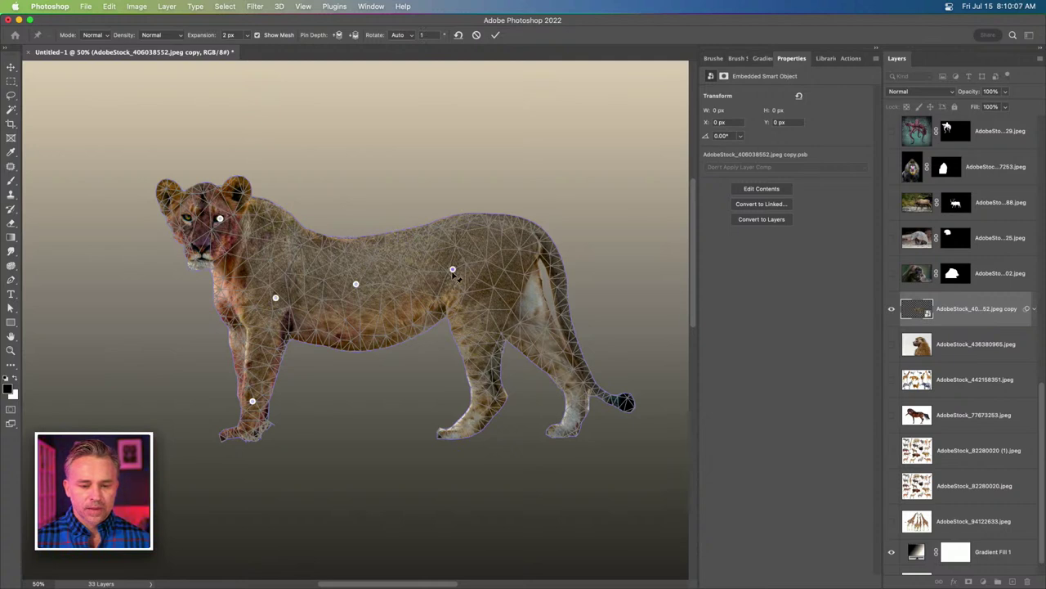
{"action": "left_click_drag", "start_coordinate": [453, 270], "coordinate": [468, 270]}
{"action": "left_click_drag", "start_coordinate": [515, 275], "coordinate": [527, 268]}
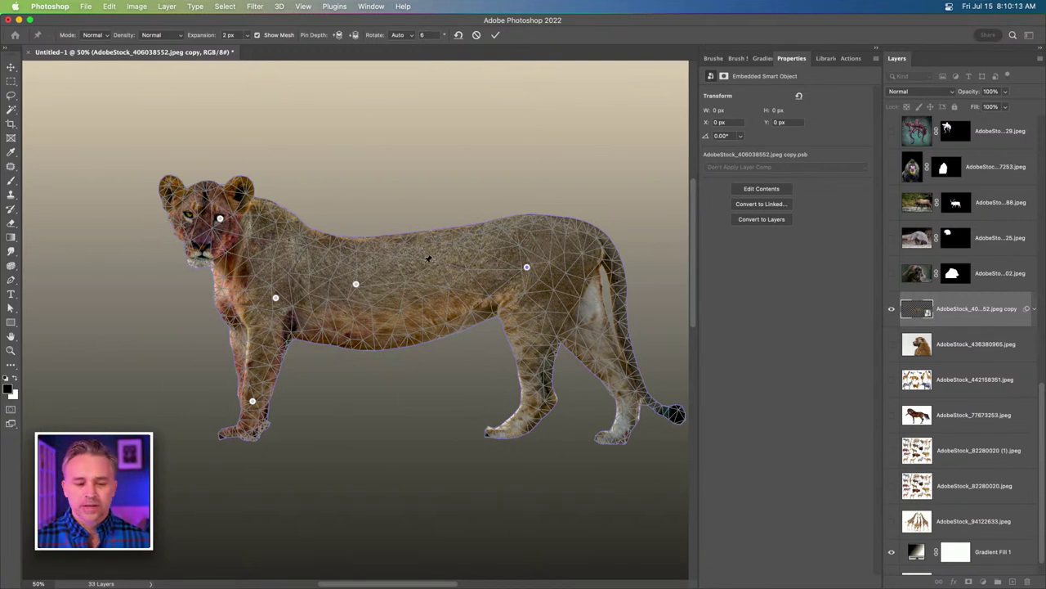
{"action": "key", "text": "Return"}
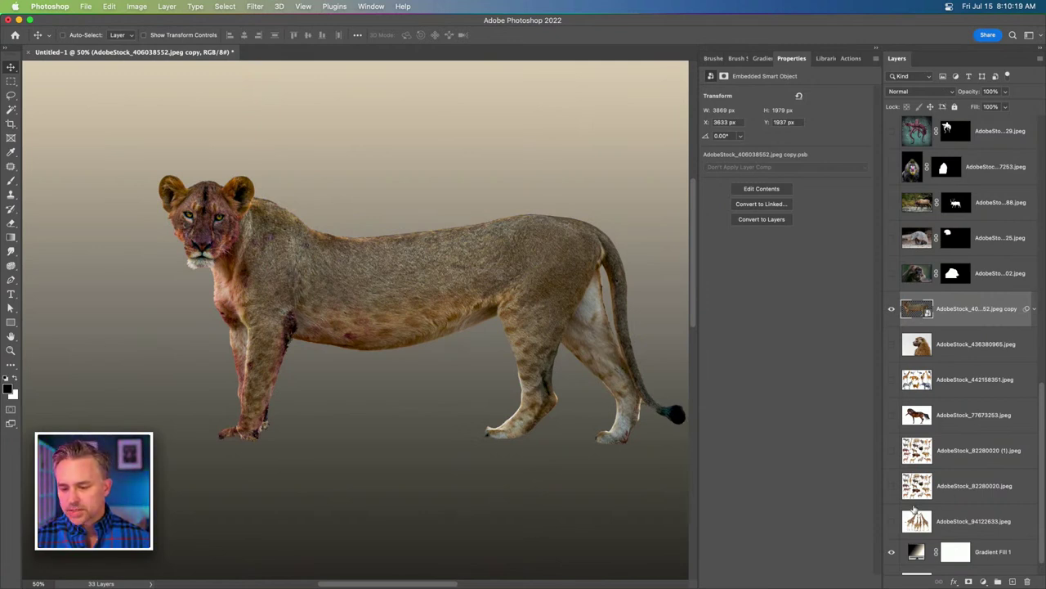
Show the armadillo layer, move it onto the lioness's body, and duplicate it.
{"action": "scroll", "coordinate": [916, 507], "scroll_direction": "up", "scroll_amount": 5}
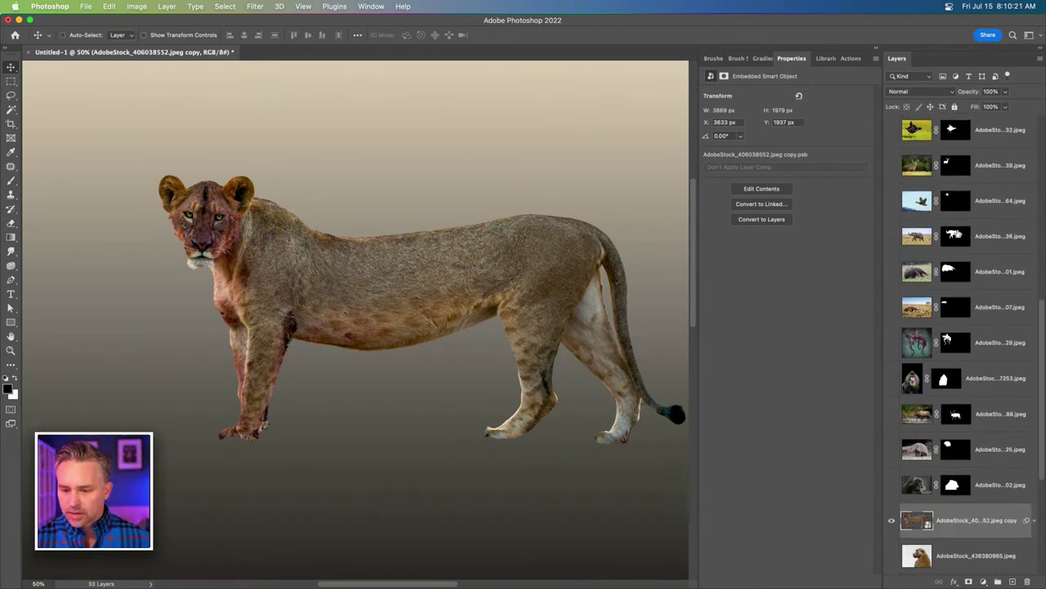
{"action": "scroll", "coordinate": [926, 240], "scroll_direction": "up", "scroll_amount": 5}
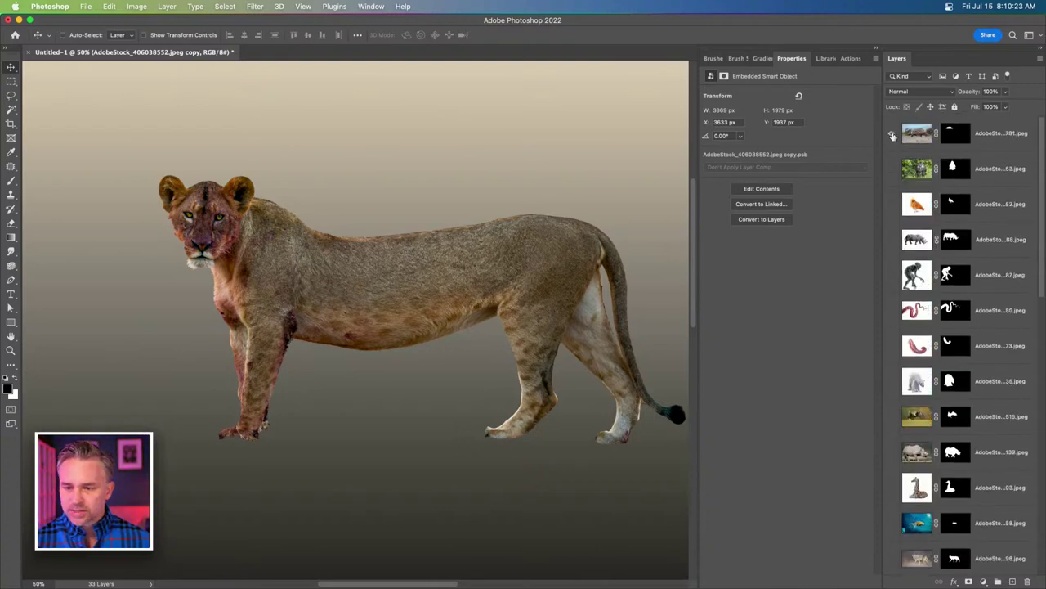
{"action": "left_click", "coordinate": [893, 135]}
{"action": "left_click", "coordinate": [917, 133]}
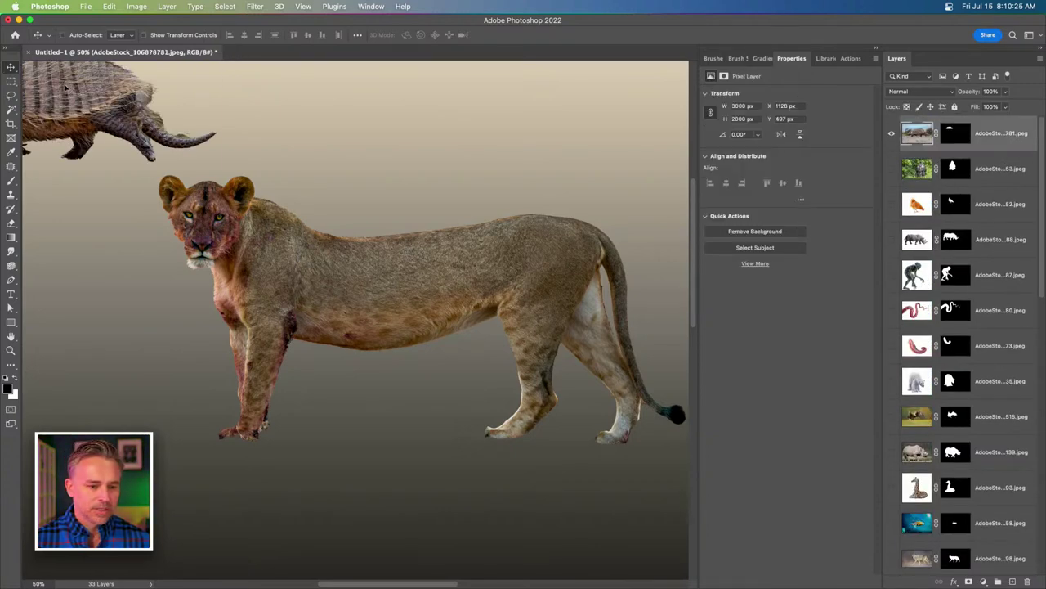
{"action": "left_click_drag", "start_coordinate": [66, 88], "coordinate": [472, 282]}
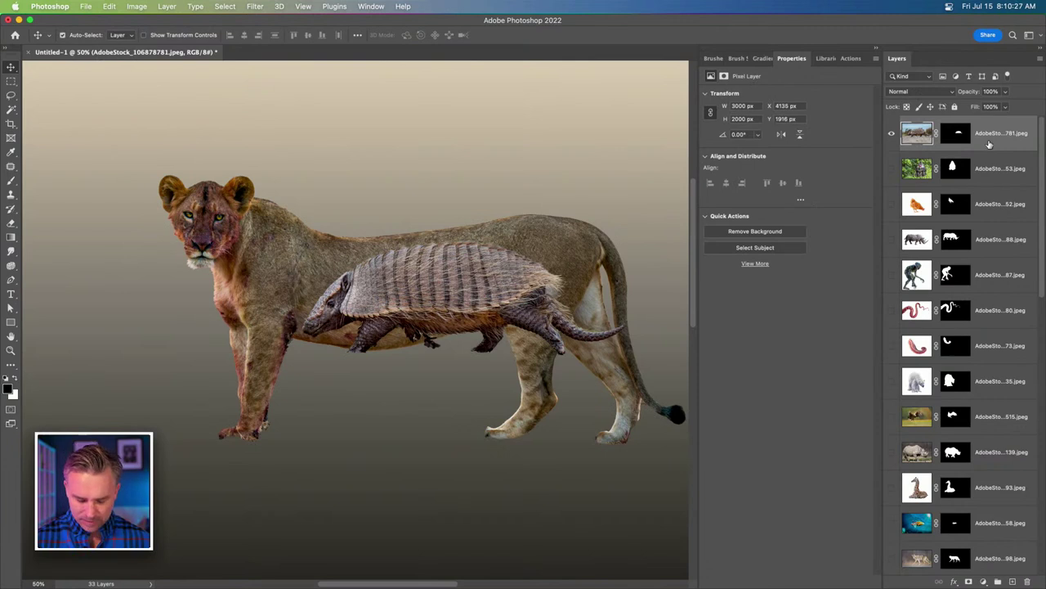
{"action": "key", "text": "super+j"}
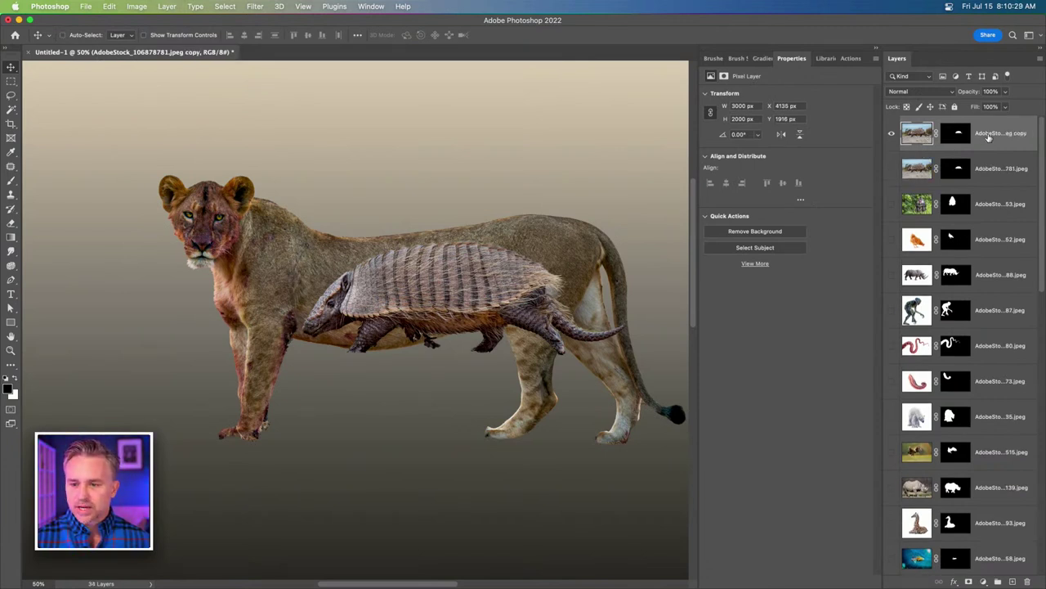
Convert the armadillo copy to a smart object, enlarge it to 3757 × 1335 px over the torso.
{"action": "right_click", "coordinate": [989, 137]}
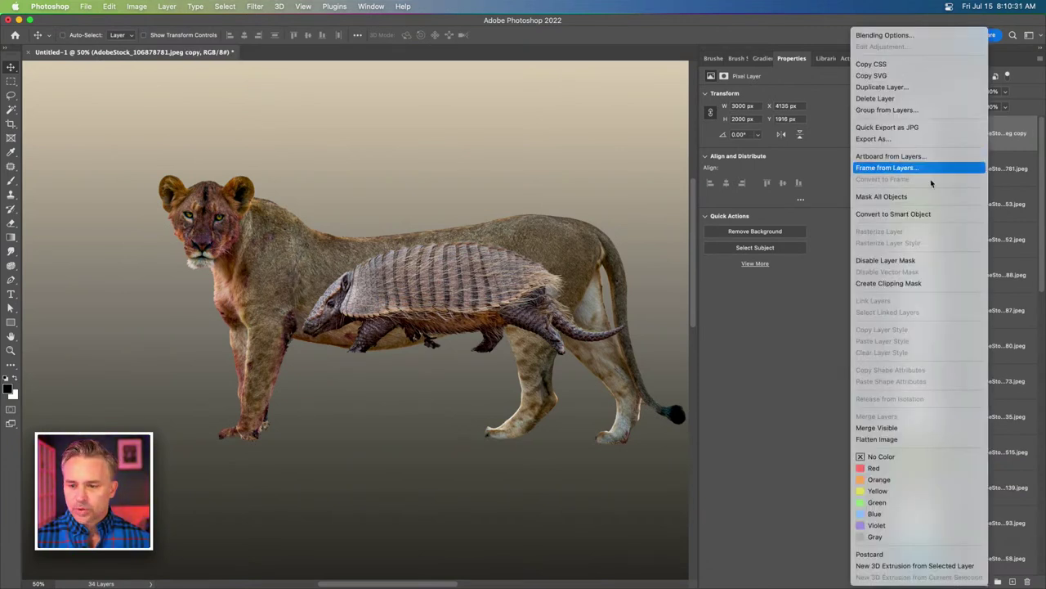
{"action": "left_click", "coordinate": [912, 214]}
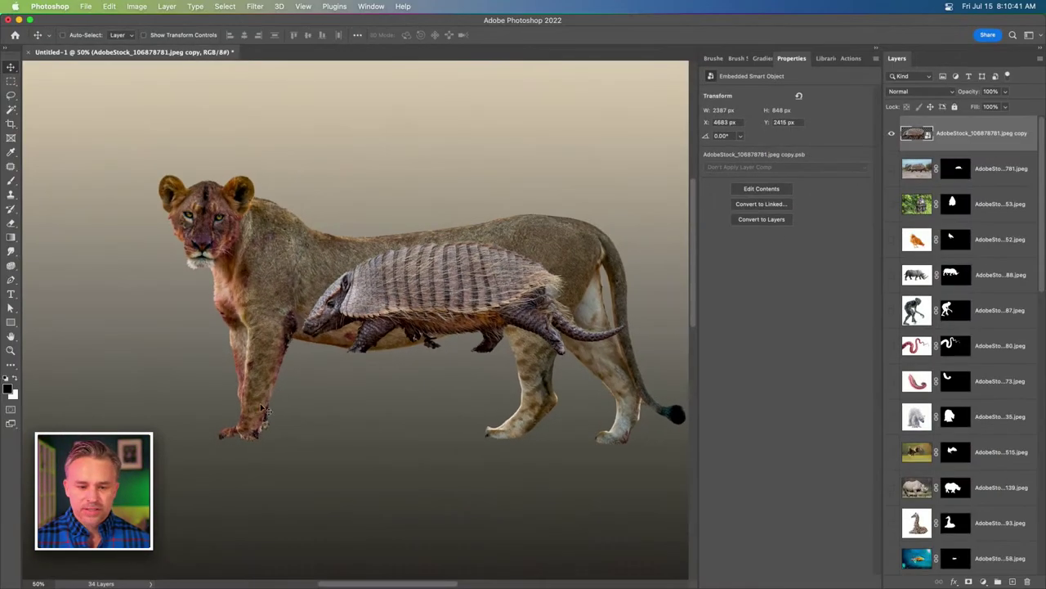
{"action": "key", "text": "super+t"}
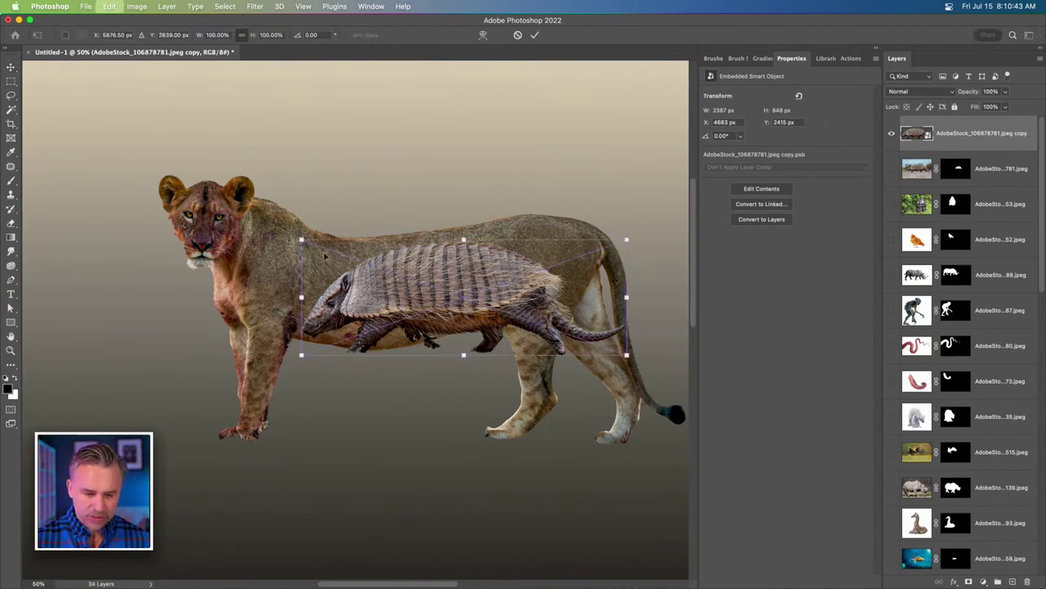
{"action": "left_click_drag", "start_coordinate": [298, 238], "coordinate": [119, 158]}
{"action": "key", "text": "Return"}
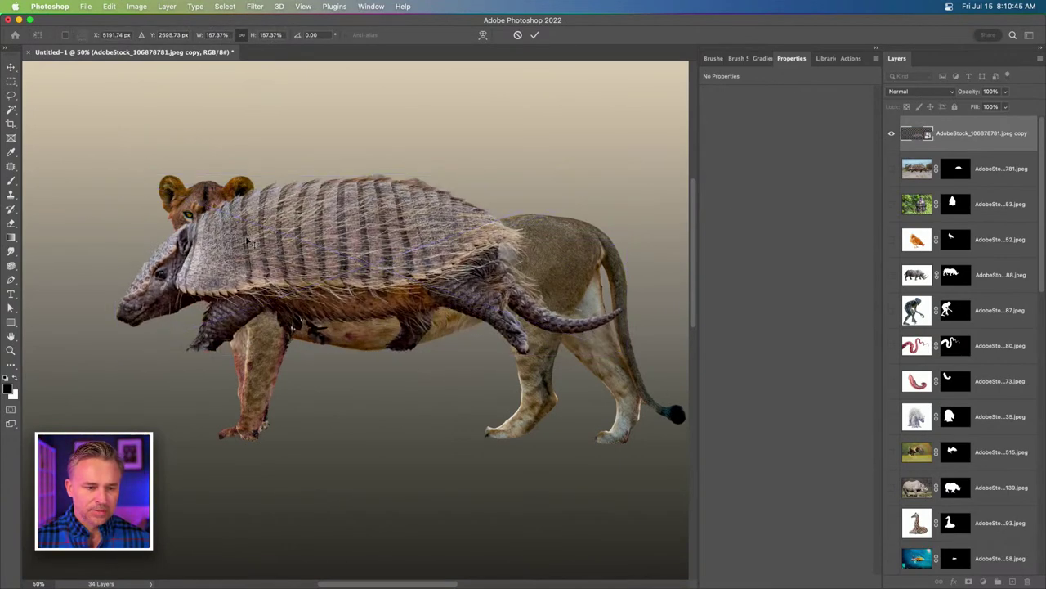
{"action": "left_click_drag", "start_coordinate": [399, 265], "coordinate": [421, 281]}
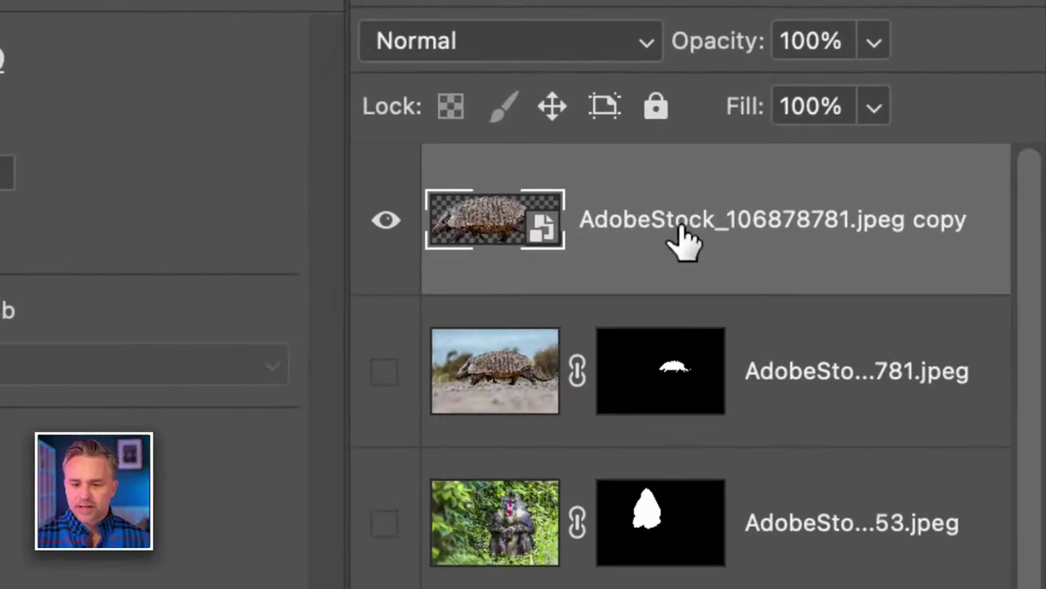
Rename the top armadillo smart-object layer to 'armadillo'.
{"action": "double_click", "coordinate": [960, 134]}
{"action": "type", "text": "am"}
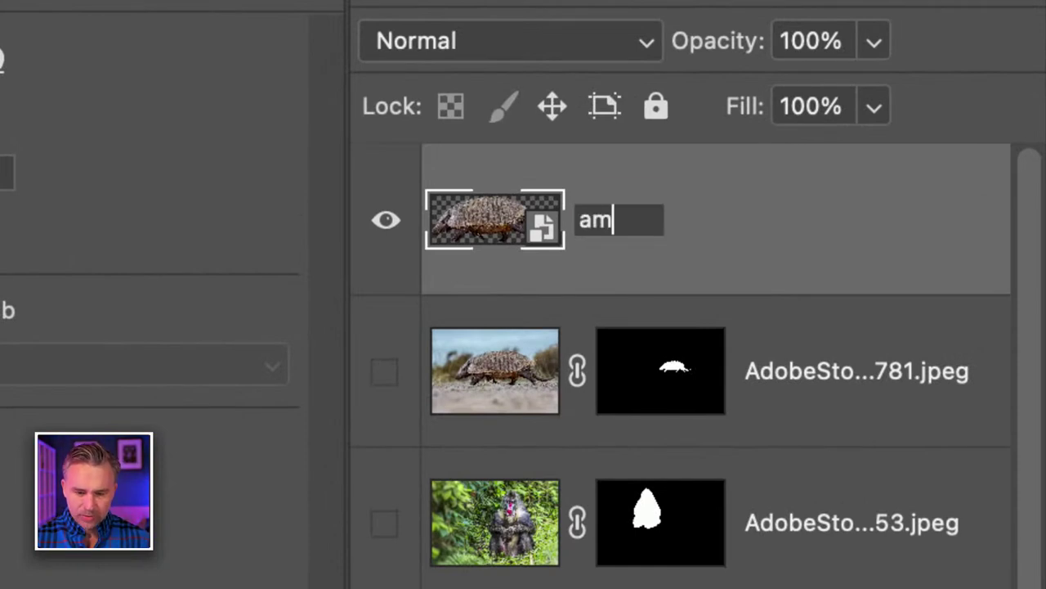
{"action": "key", "text": "BackSpace"}
{"action": "type", "text": "rmadillo"}
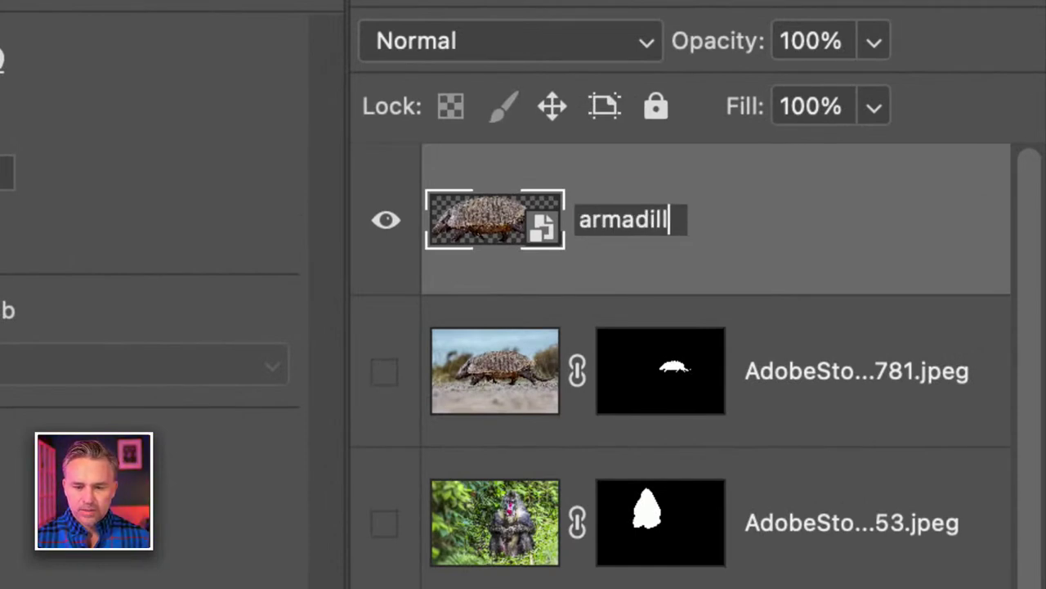
{"action": "key", "text": "Return"}
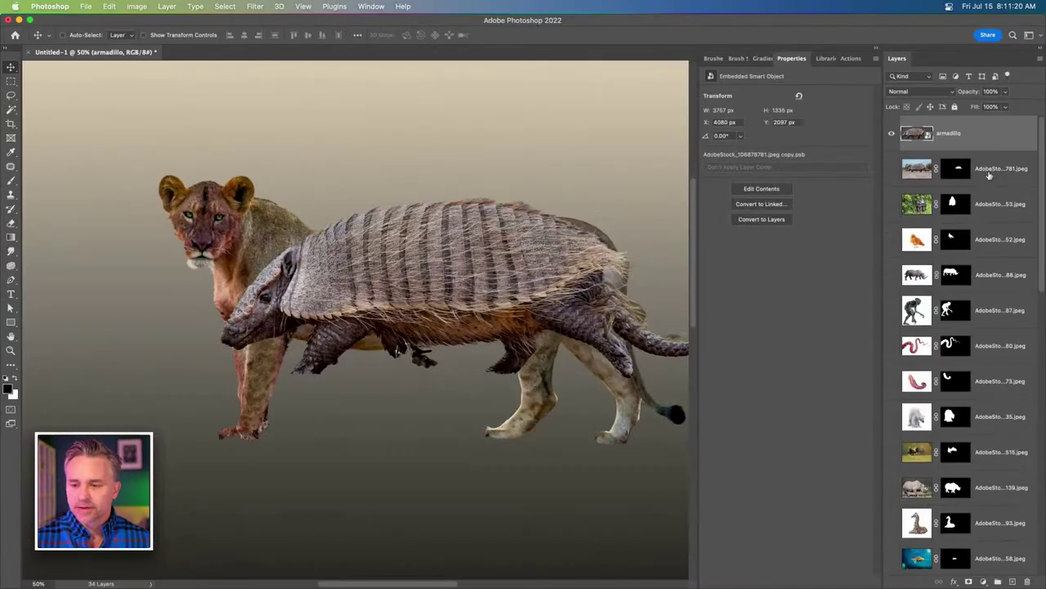
Group the source animal layers into Group 1 and move it to the top of the stack.
{"action": "left_click", "coordinate": [988, 175]}
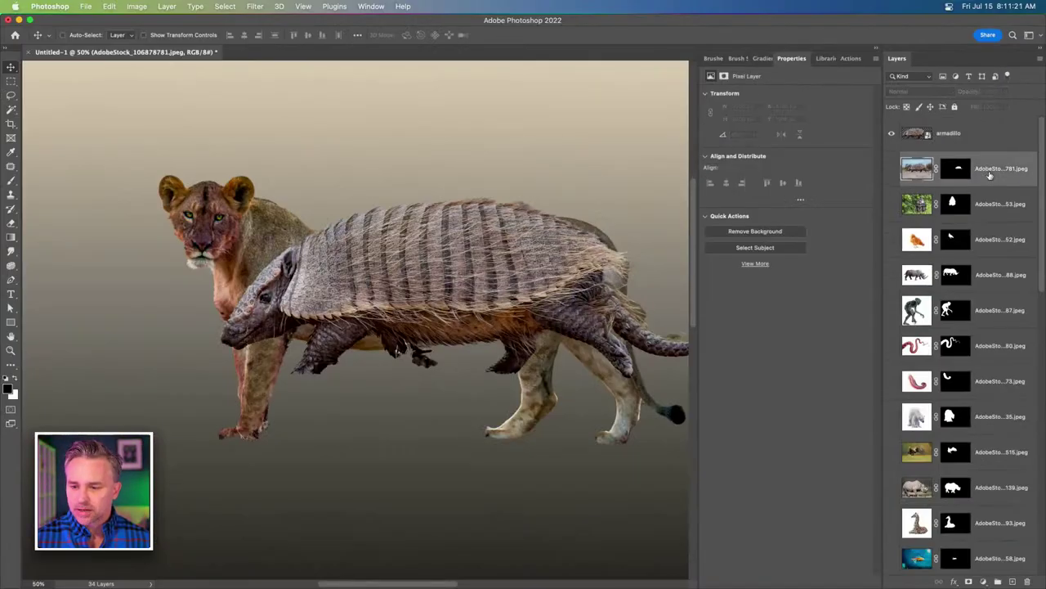
{"action": "scroll", "coordinate": [940, 245], "scroll_direction": "down", "scroll_amount": 10}
{"action": "left_click", "coordinate": [972, 298], "text": "shift"}
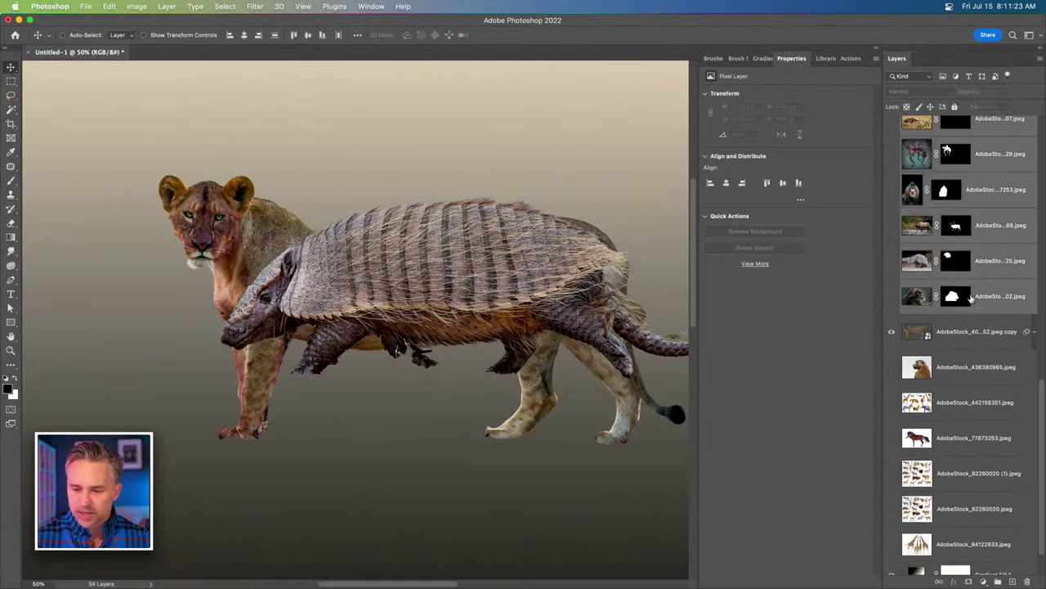
{"action": "key", "text": "super+g"}
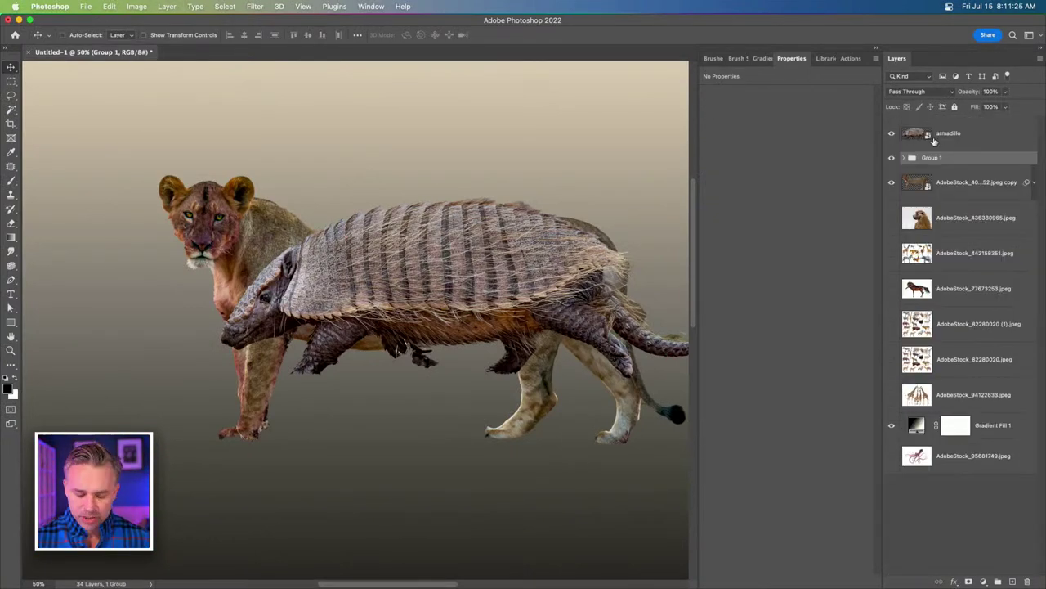
{"action": "left_click_drag", "start_coordinate": [942, 161], "coordinate": [924, 125]}
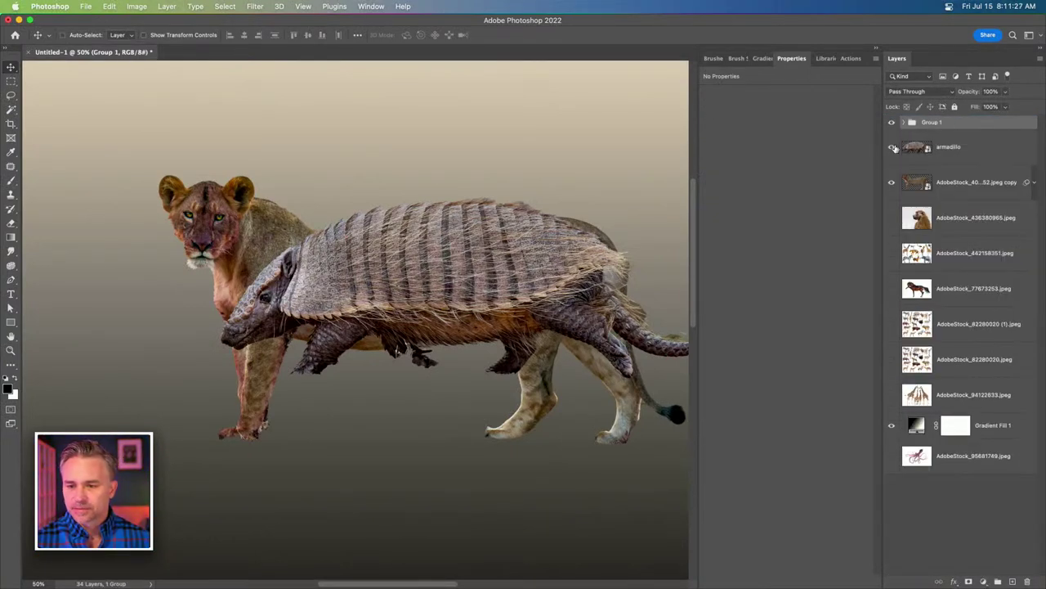
Hide Group 1 and both armadillo layers, then show and select the baboon photo layer.
{"action": "left_click", "coordinate": [893, 123]}
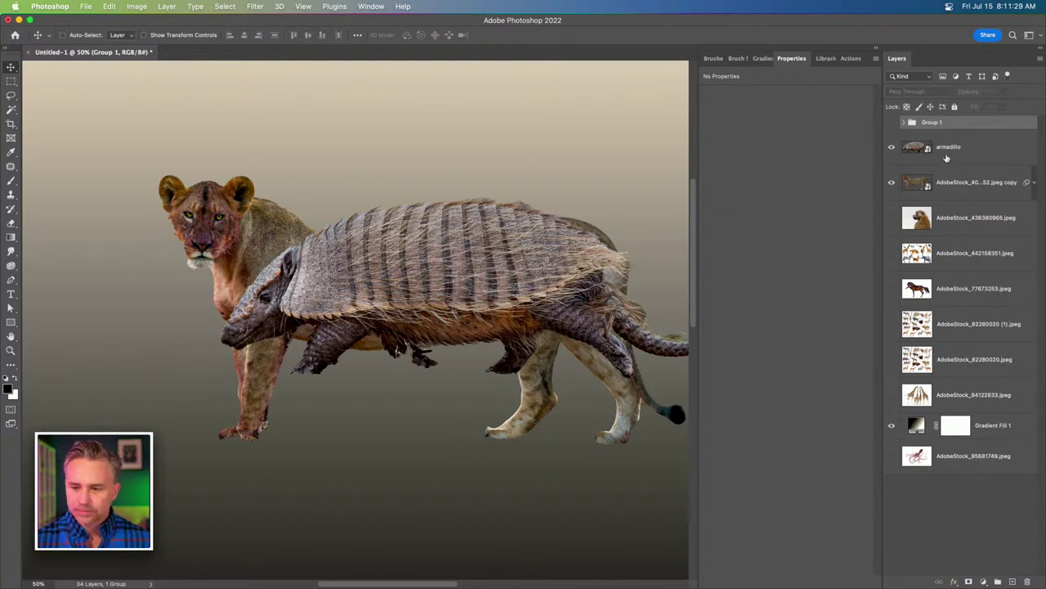
{"action": "left_click", "coordinate": [947, 158]}
{"action": "left_click", "coordinate": [950, 192]}
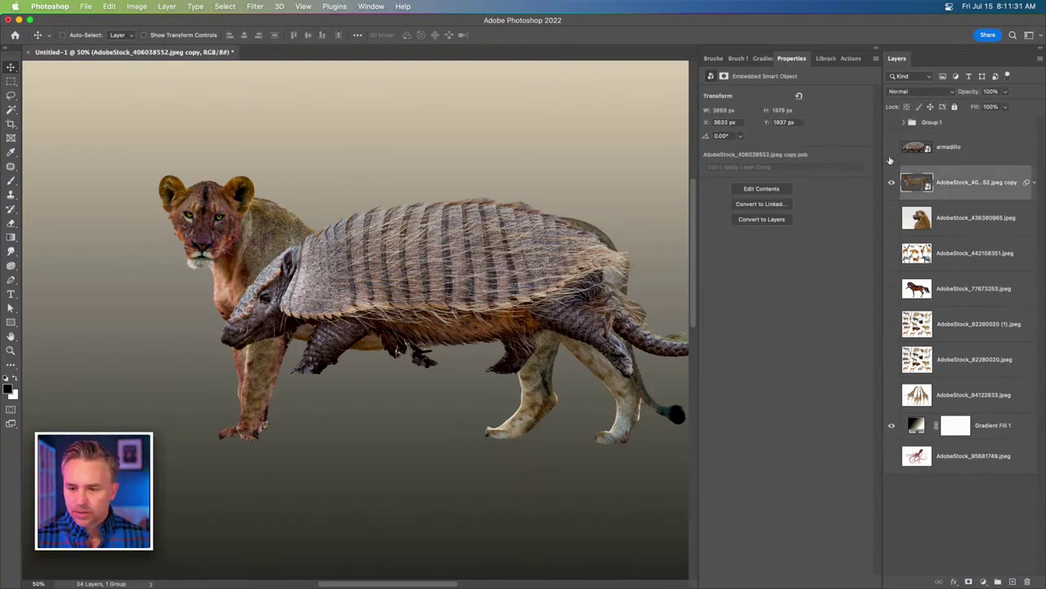
{"action": "left_click_drag", "start_coordinate": [891, 147], "coordinate": [891, 182]}
{"action": "left_click", "coordinate": [891, 218]}
{"action": "left_click", "coordinate": [937, 223]}
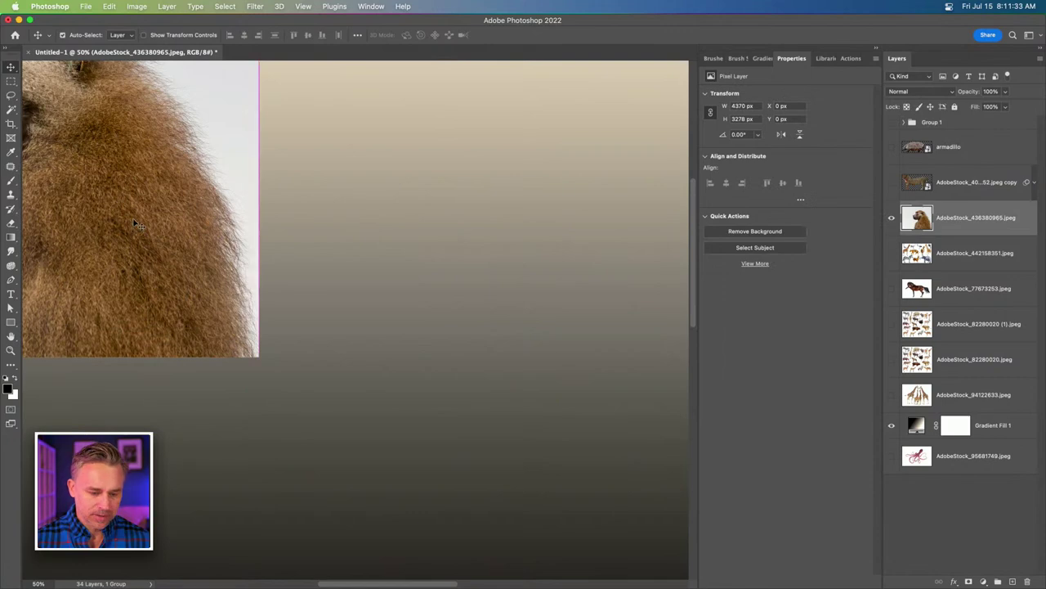
Centre the baboon photo on the canvas and remove its background.
{"action": "left_click_drag", "start_coordinate": [100, 167], "coordinate": [502, 333]}
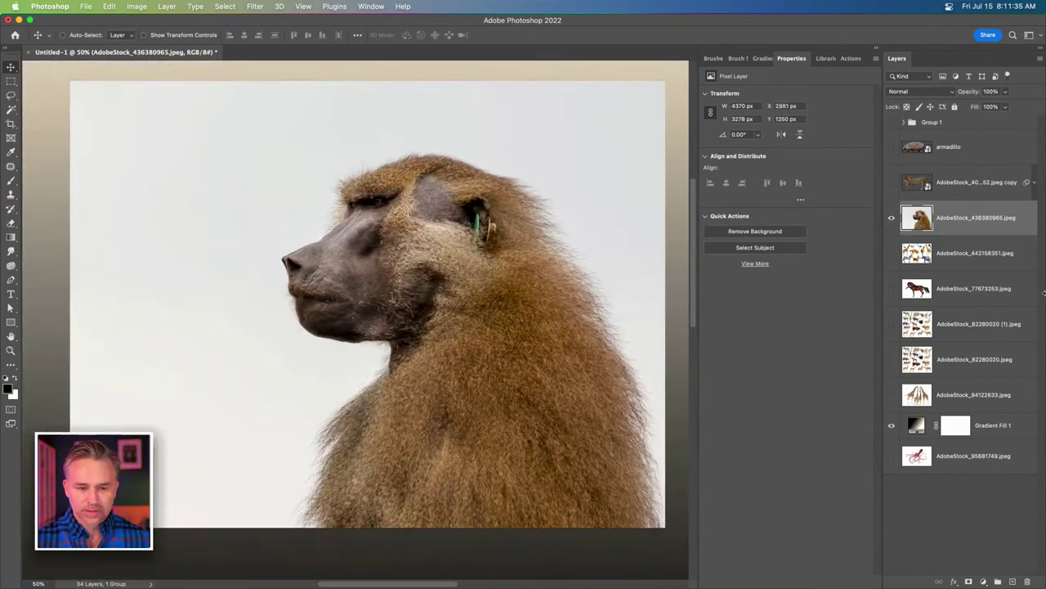
{"action": "left_click", "coordinate": [732, 230]}
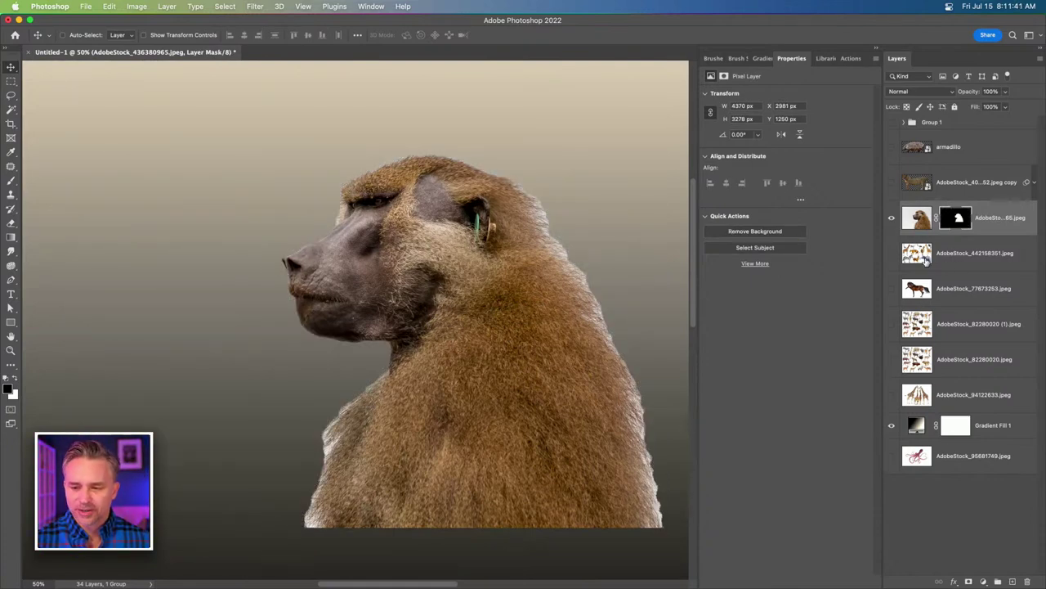
{"action": "left_click", "coordinate": [891, 218]}
Delete the illustrated animal sheet layer 442158351.
{"action": "left_click", "coordinate": [892, 254]}
{"action": "left_click", "coordinate": [990, 259]}
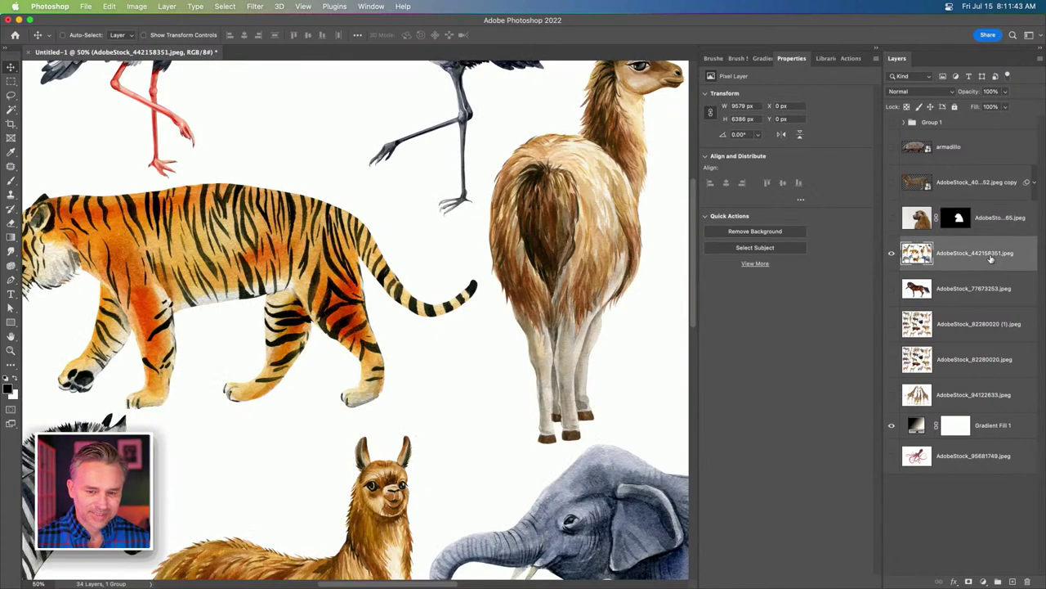
{"action": "key", "text": "super+0"}
{"action": "key", "text": "Delete"}
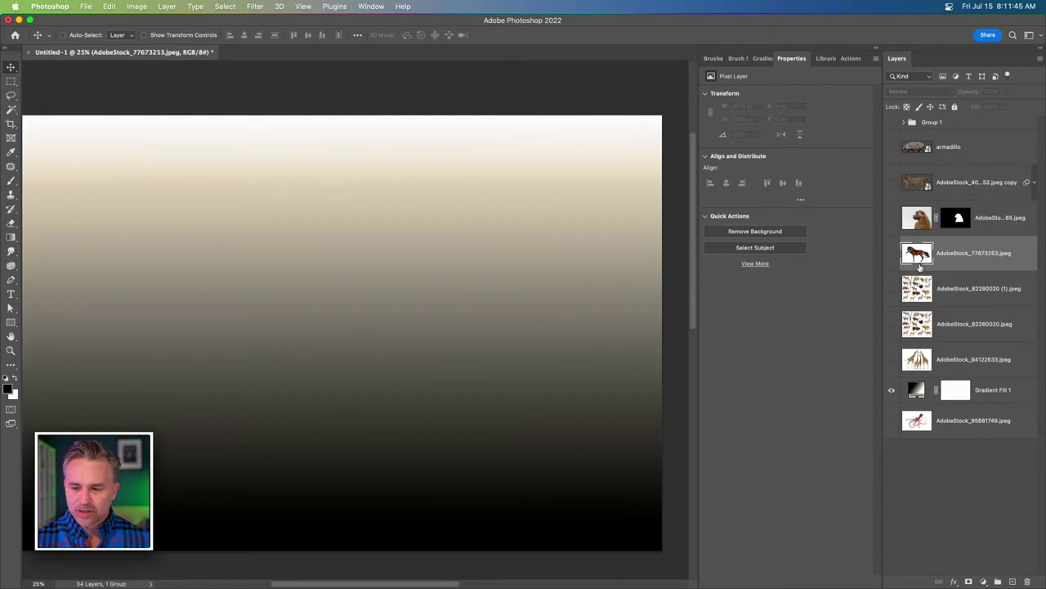
Centre the horse and remove its background, then position animal sheet 82280020 (1) at X 1524, Y 211.
{"action": "left_click", "coordinate": [891, 256]}
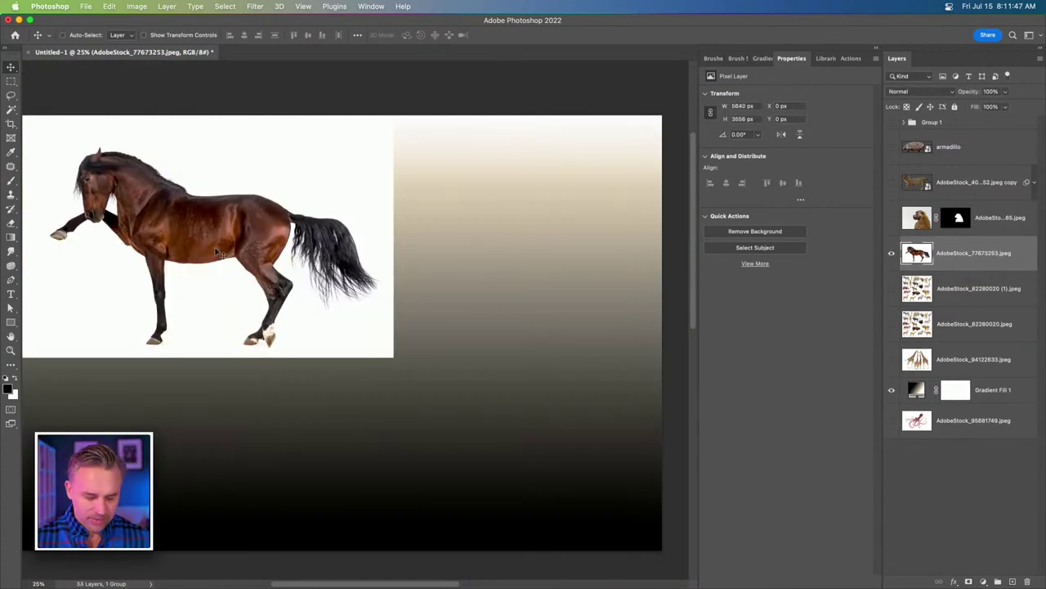
{"action": "left_click_drag", "start_coordinate": [285, 264], "coordinate": [452, 324]}
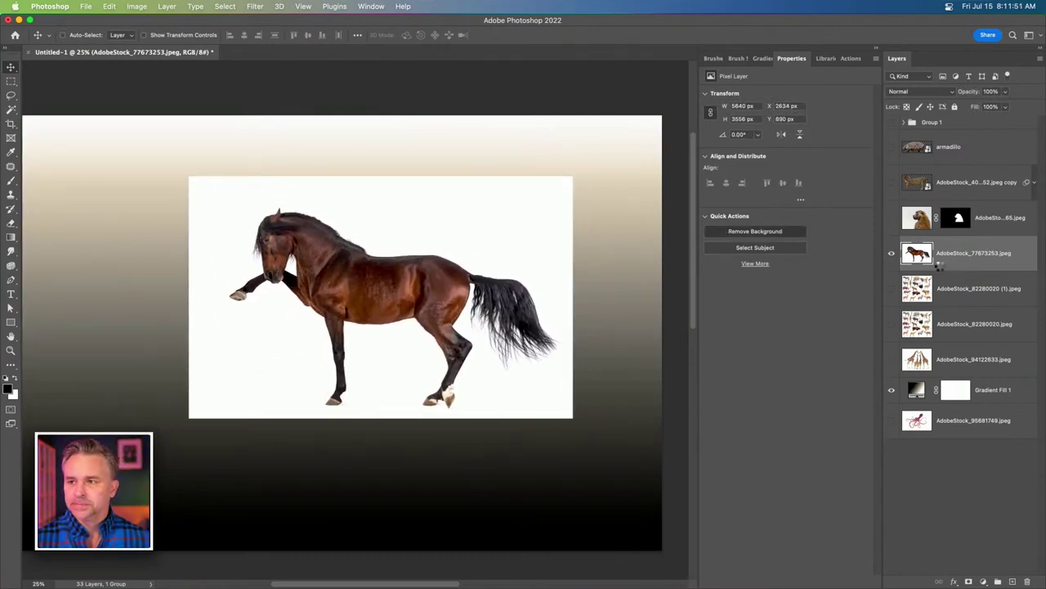
{"action": "left_click", "coordinate": [891, 253]}
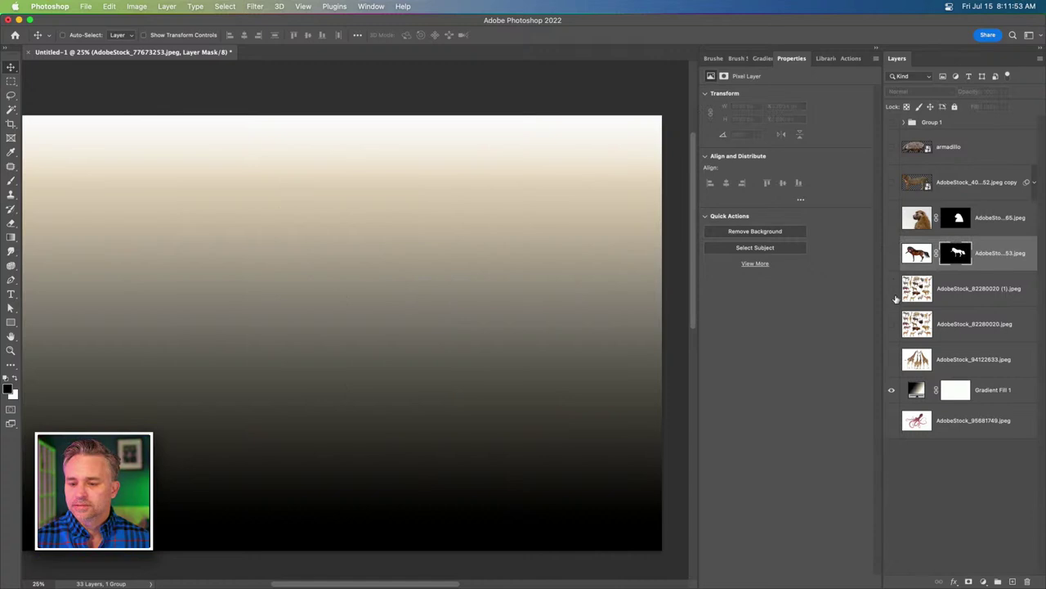
{"action": "left_click", "coordinate": [891, 288]}
{"action": "left_click", "coordinate": [965, 290]}
{"action": "left_click_drag", "start_coordinate": [195, 272], "coordinate": [299, 283]}
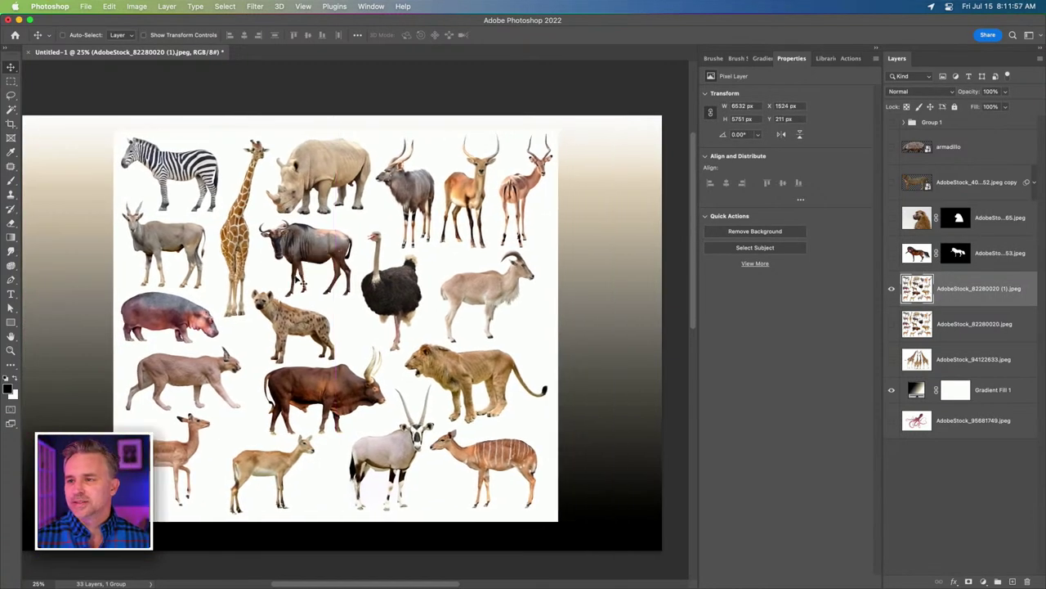
{"action": "key", "text": "super+equal"}
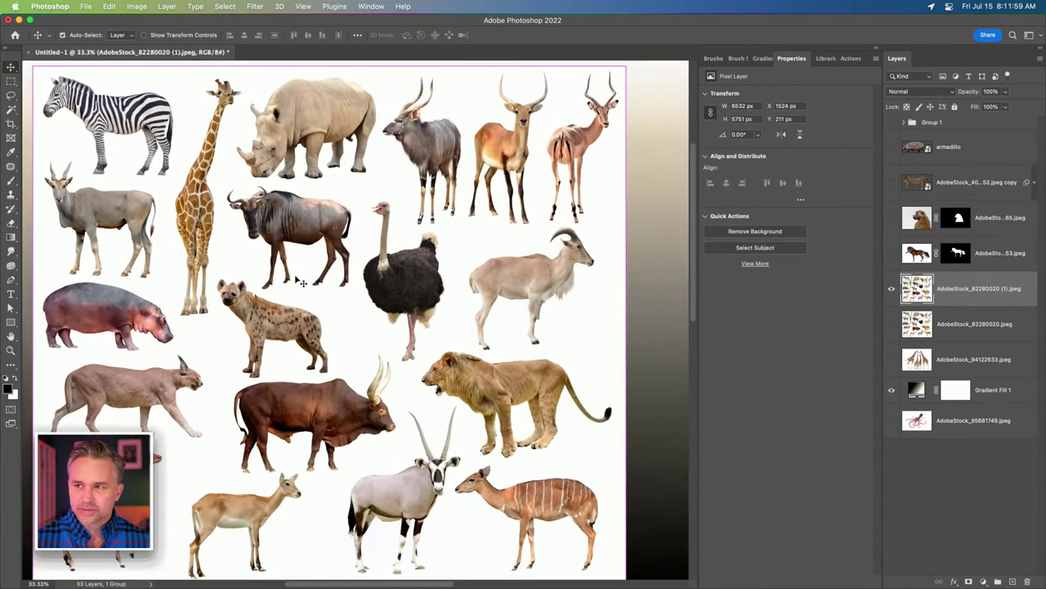
{"action": "key", "text": "super+equal"}
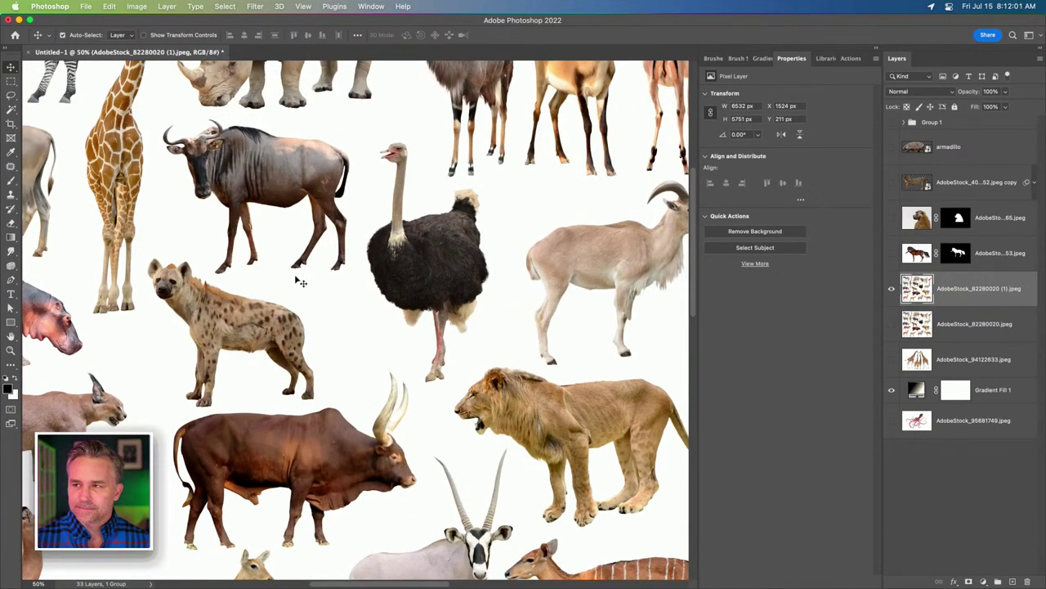
{"action": "key", "text": "super+minus"}
{"action": "key", "text": "super+minus"}
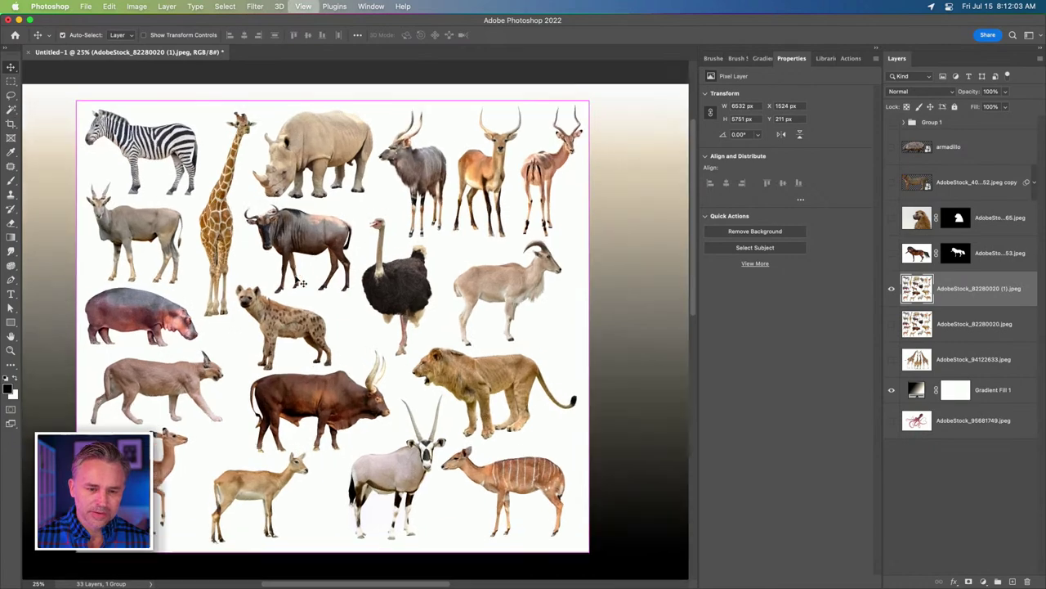
{"action": "key", "text": "super+equal"}
{"action": "key", "text": "super+equal"}
{"action": "key", "text": "super+minus"}
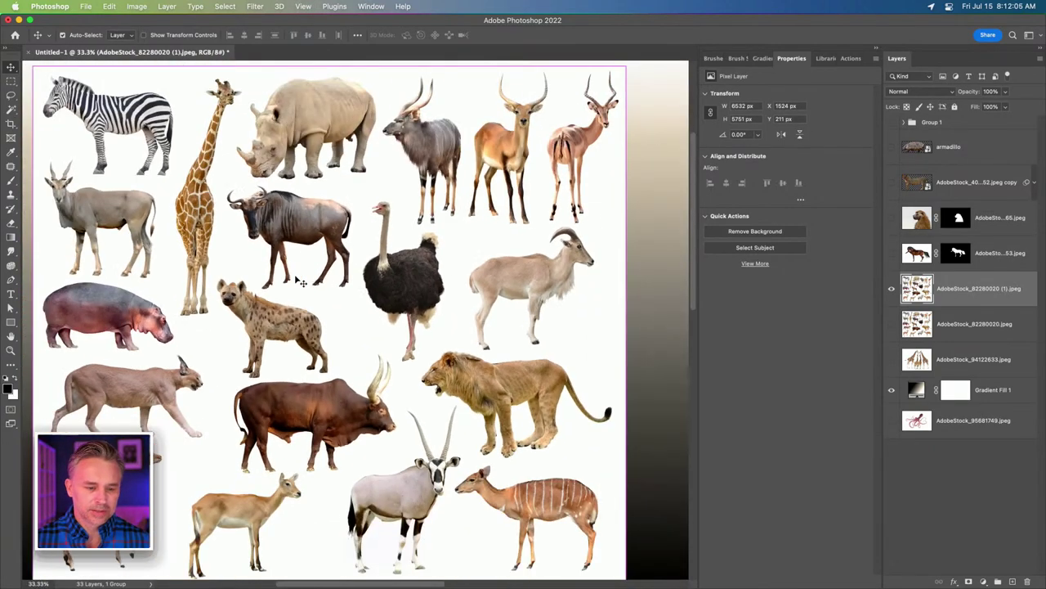
{"action": "key", "text": "super+equal"}
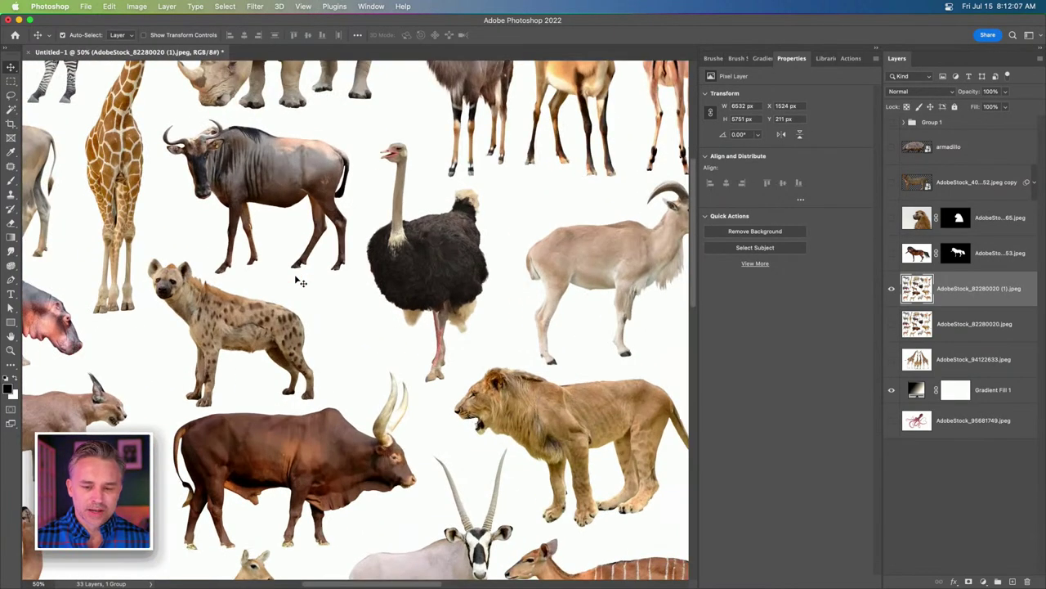
{"action": "key", "text": "super+minus"}
{"action": "key", "text": "super+minus"}
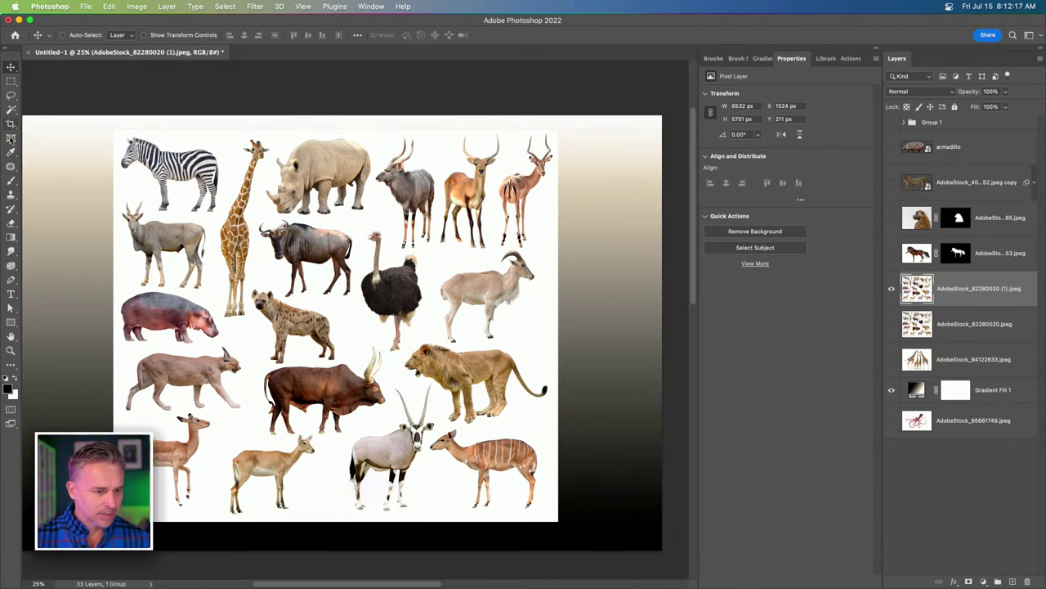
Switch to the Object Selection Tool and zoom in on the animal sheet.
{"action": "left_click", "coordinate": [11, 110]}
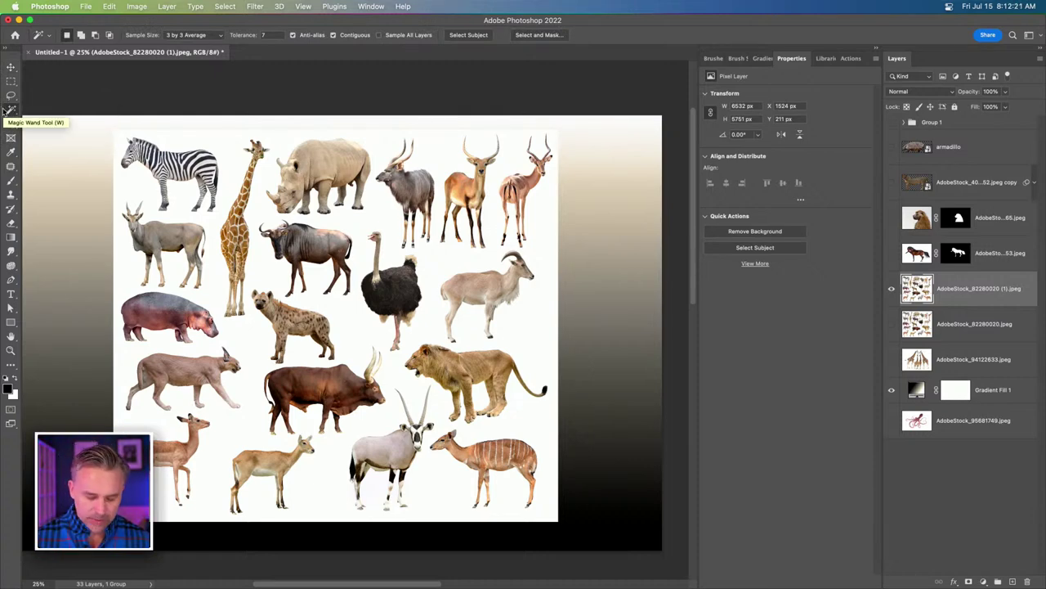
{"action": "key", "text": "super+equal"}
{"action": "scroll", "coordinate": [11, 110], "scroll_direction": "up", "scroll_amount": 3}
{"action": "scroll", "coordinate": [11, 110], "scroll_direction": "left", "scroll_amount": 3}
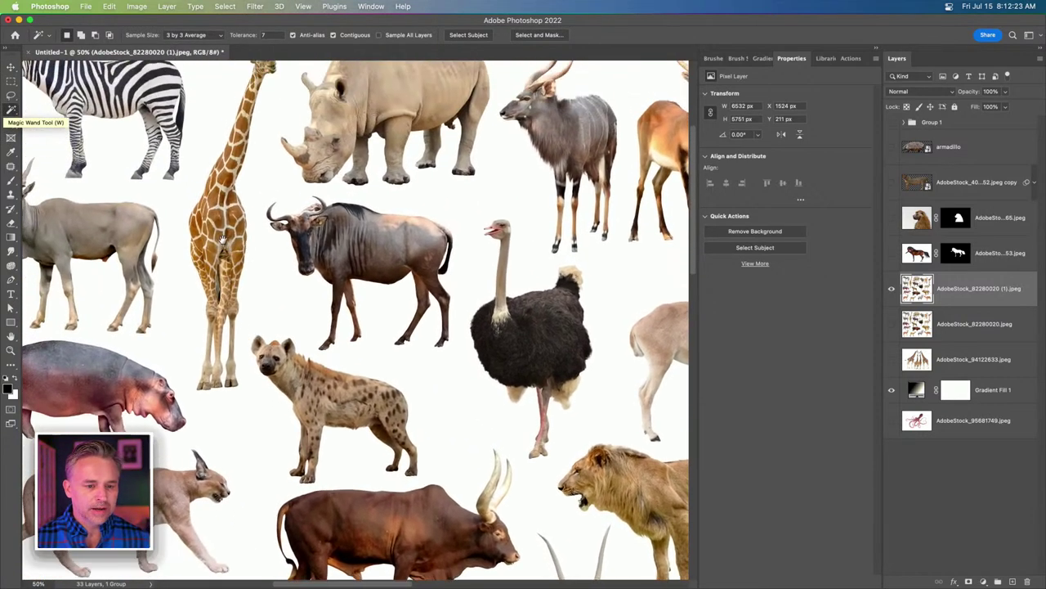
{"action": "right_click", "coordinate": [11, 108]}
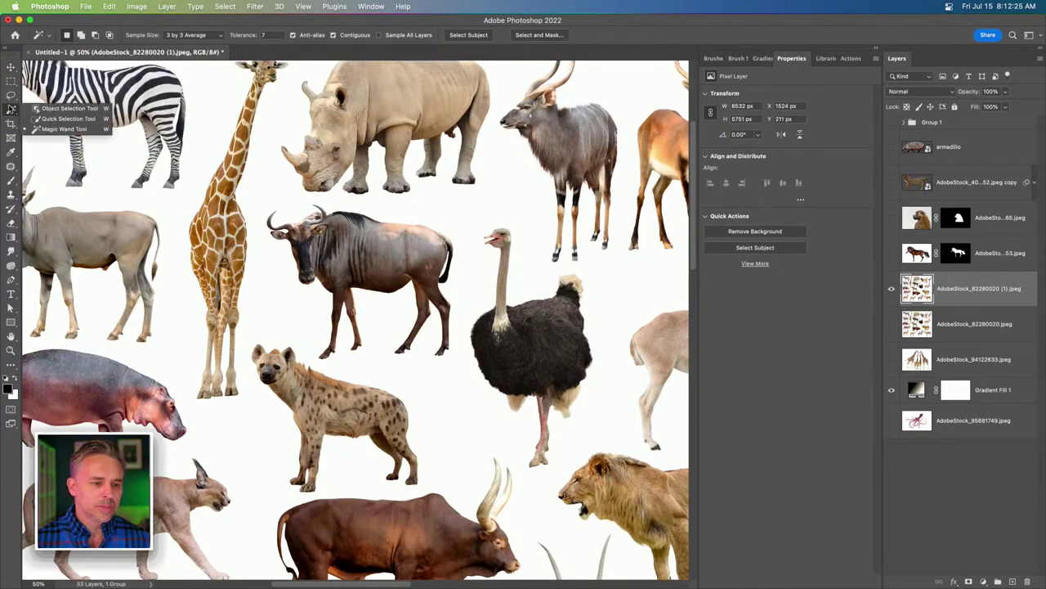
{"action": "left_click", "coordinate": [36, 110]}
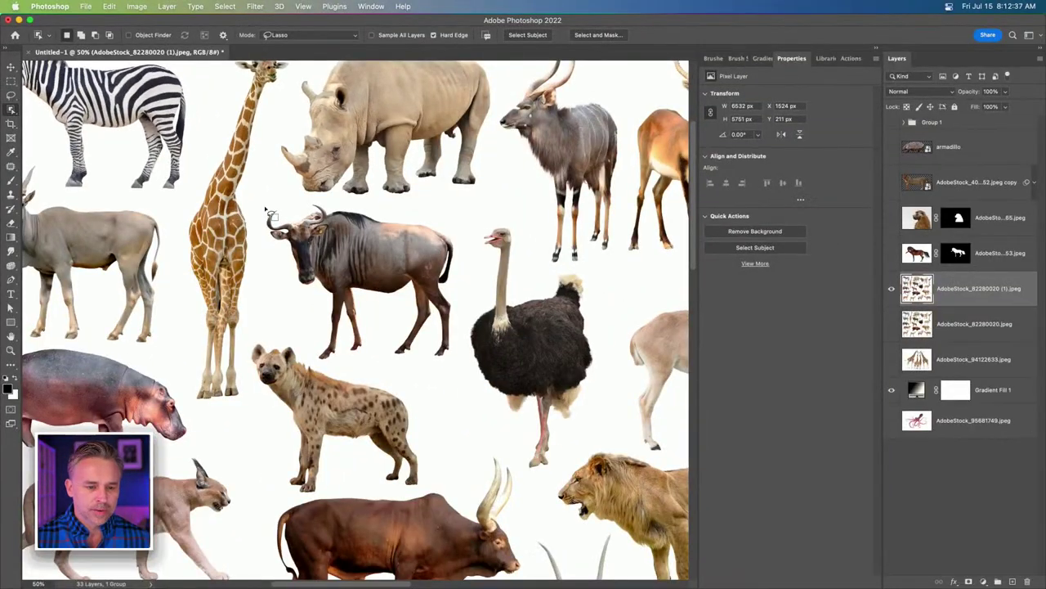
Lasso the wildebeest, subtract the area near its tail, and copy it onto Layer 1.
{"action": "mouse_move", "coordinate": [264, 198]}
{"action": "left_mouse_down"}
{"action": "mouse_move", "coordinate": [390, 213]}
{"action": "mouse_move", "coordinate": [456, 237]}
{"action": "mouse_move", "coordinate": [468, 341]}
{"action": "mouse_move", "coordinate": [438, 367]}
{"action": "mouse_move", "coordinate": [329, 368]}
{"action": "mouse_move", "coordinate": [263, 260]}
{"action": "mouse_move", "coordinate": [257, 172]}
{"action": "left_mouse_up"}
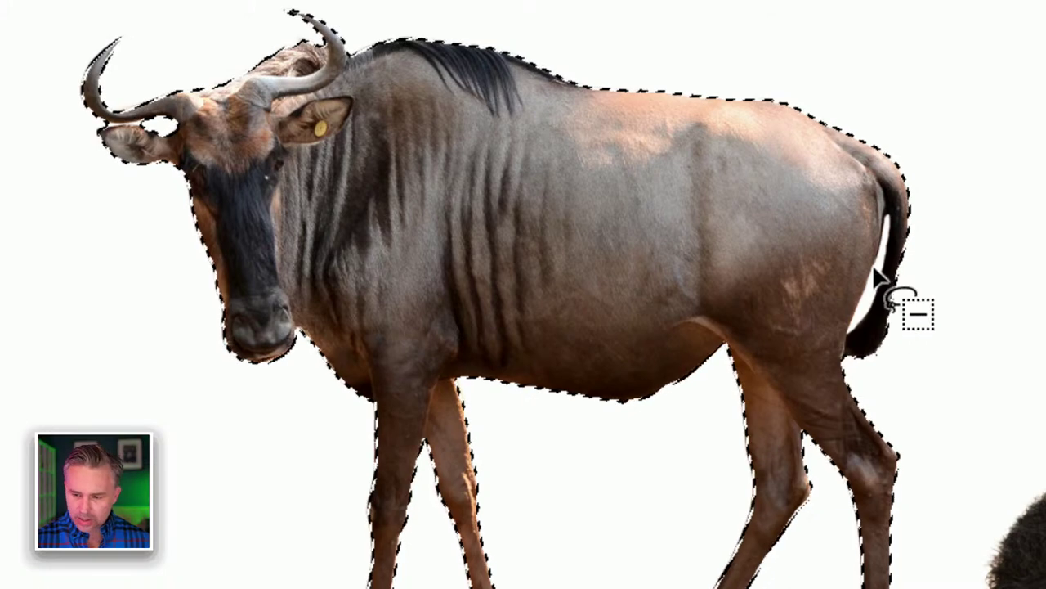
{"action": "mouse_move", "coordinate": [847, 330]}
{"action": "left_mouse_down"}
{"action": "mouse_move", "coordinate": [894, 222]}
{"action": "mouse_move", "coordinate": [907, 310]}
{"action": "mouse_move", "coordinate": [859, 334]}
{"action": "mouse_move", "coordinate": [860, 362]}
{"action": "mouse_move", "coordinate": [849, 334]}
{"action": "left_mouse_up"}
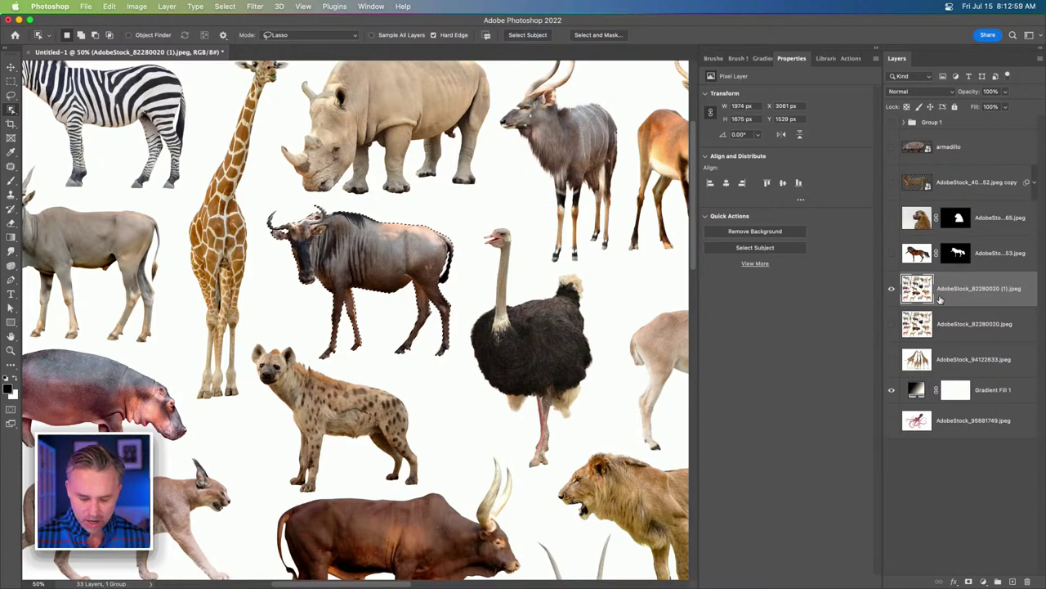
{"action": "key", "text": "super+j"}
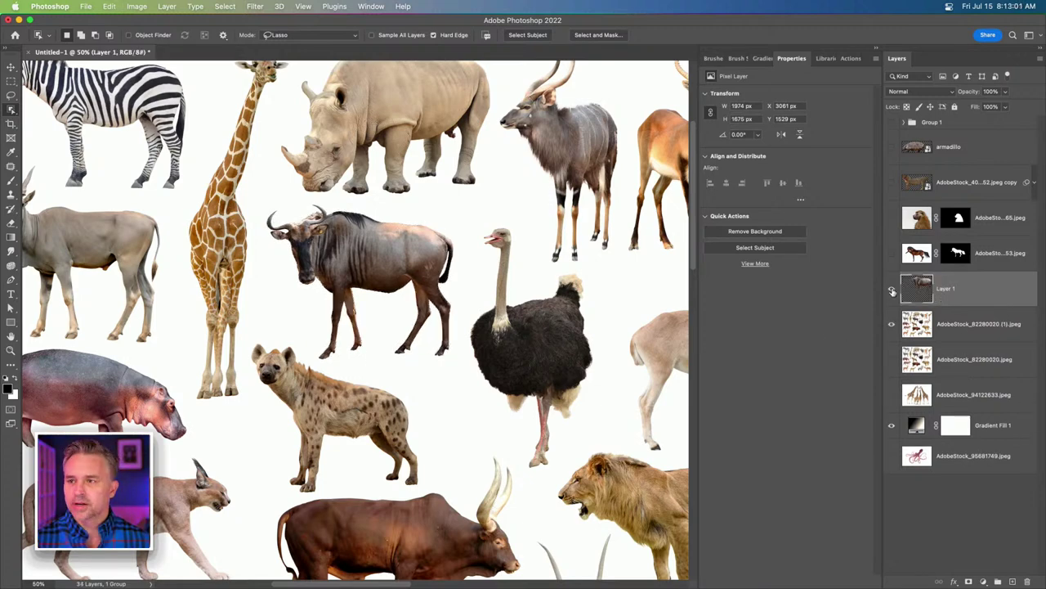
{"action": "left_click", "coordinate": [892, 324]}
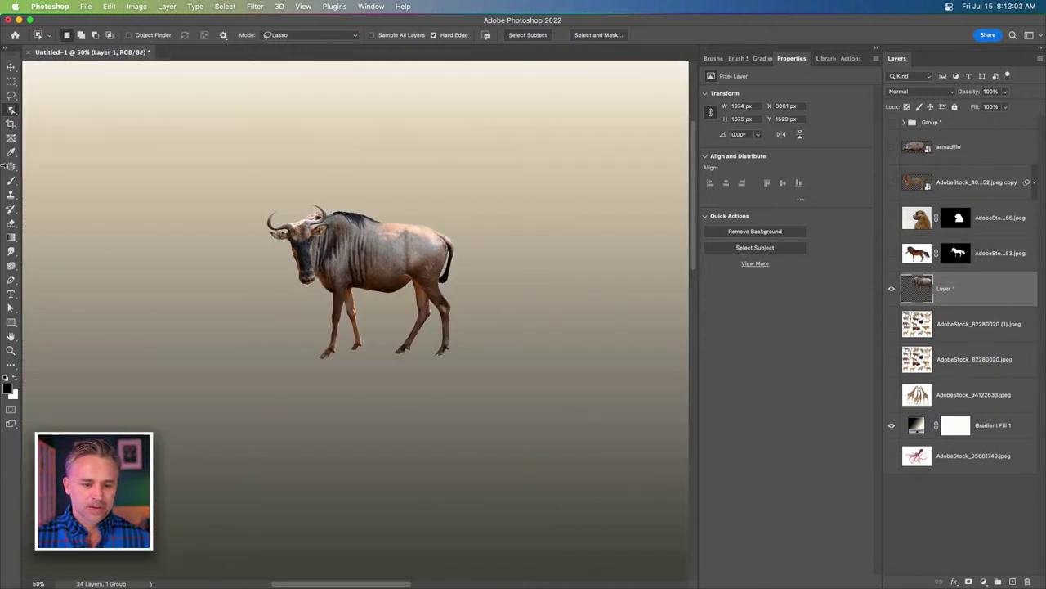
{"action": "left_click", "coordinate": [10, 66]}
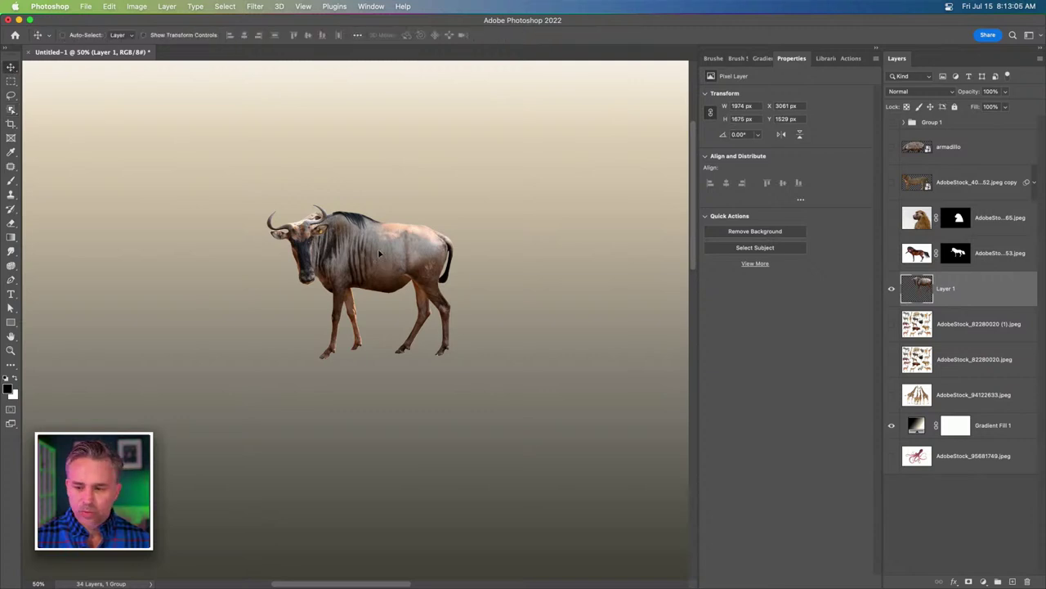
{"action": "left_click_drag", "start_coordinate": [378, 261], "coordinate": [502, 332]}
{"action": "left_click_drag", "start_coordinate": [373, 365], "coordinate": [338, 333]}
{"action": "left_click", "coordinate": [892, 290]}
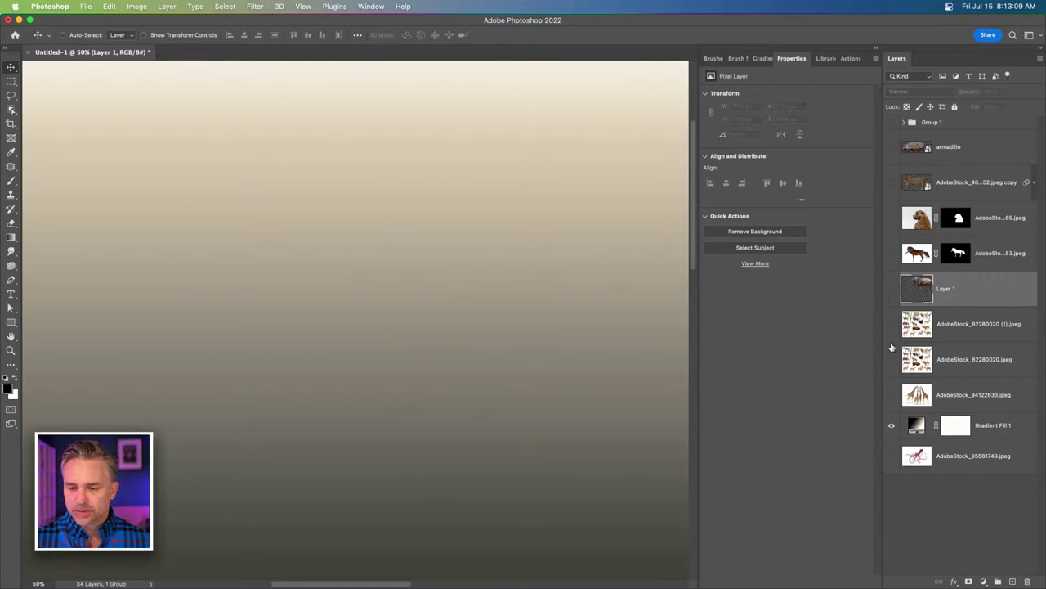
{"action": "left_click", "coordinate": [892, 324]}
{"action": "left_click", "coordinate": [948, 327]}
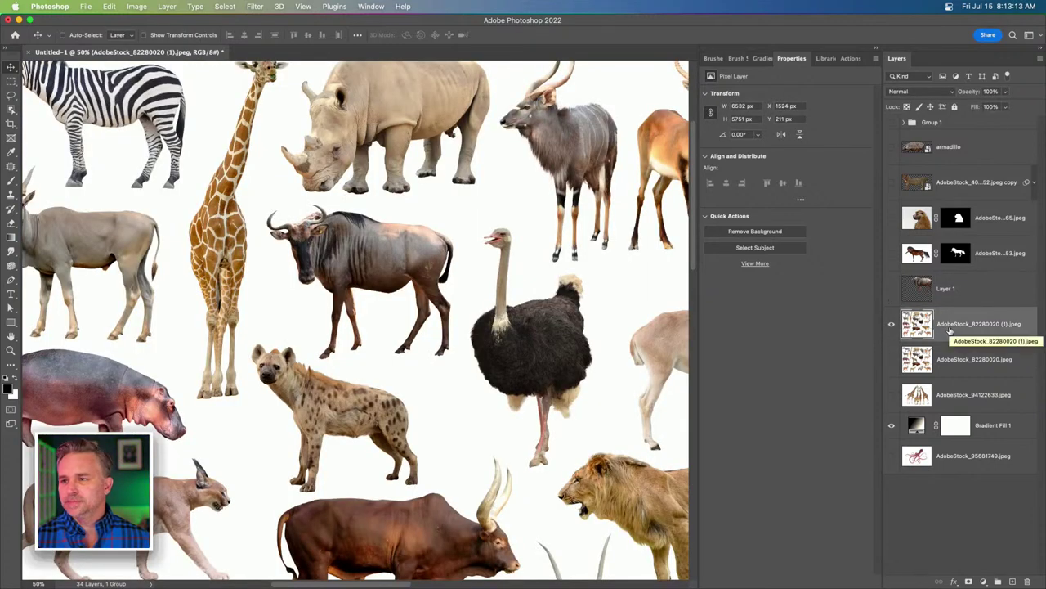
{"action": "mouse_move", "coordinate": [368, 580]}
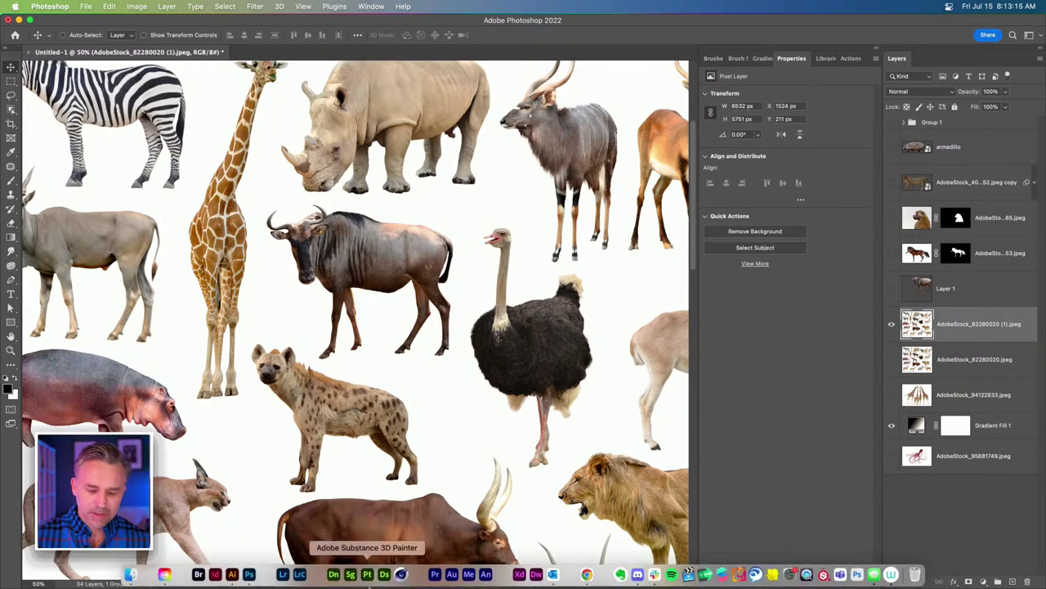
Search Adobe Stock free photos for 'zebra' and scroll through the 387 results.
{"action": "left_click", "coordinate": [587, 575]}
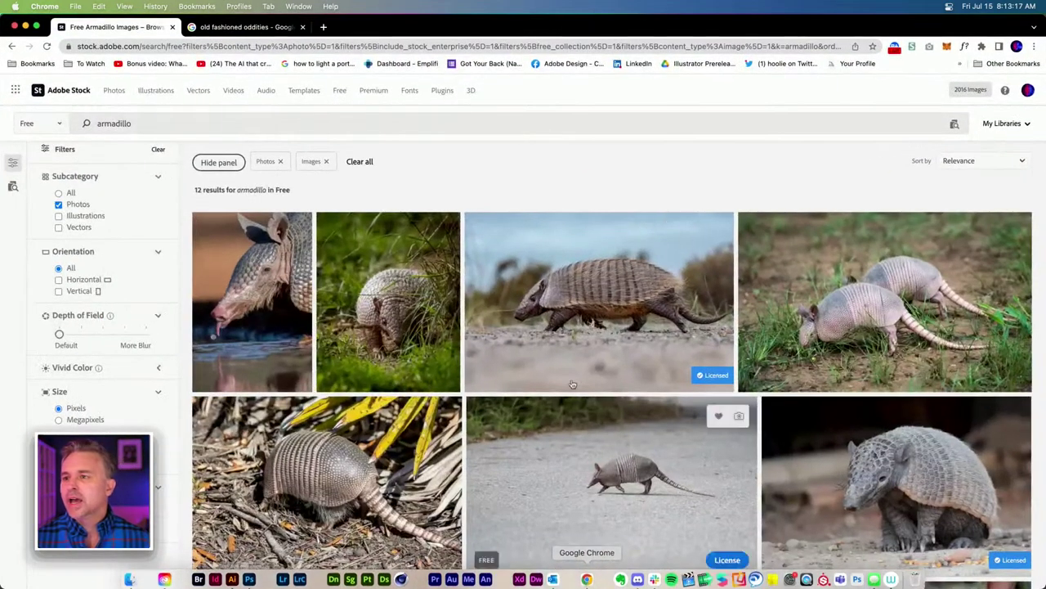
{"action": "scroll", "coordinate": [552, 320], "scroll_direction": "down", "scroll_amount": 1}
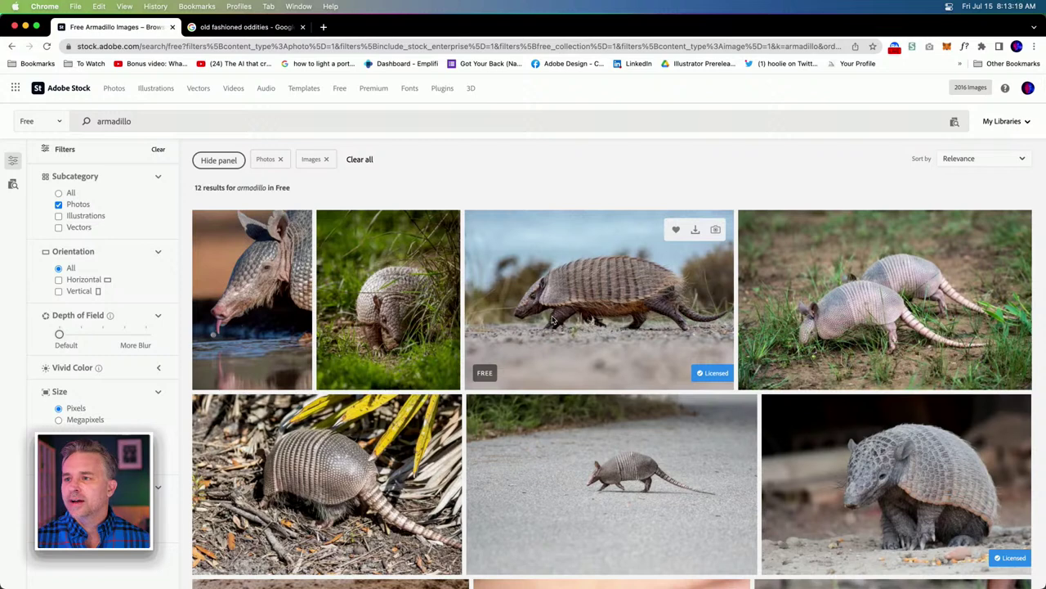
{"action": "left_click", "coordinate": [138, 121]}
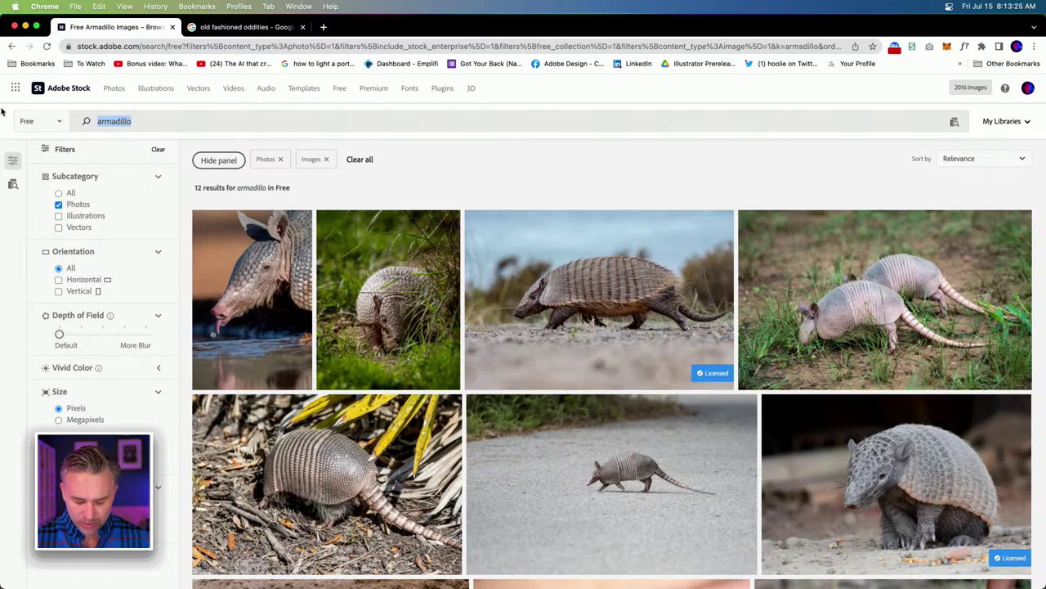
{"action": "type", "text": "zeb"}
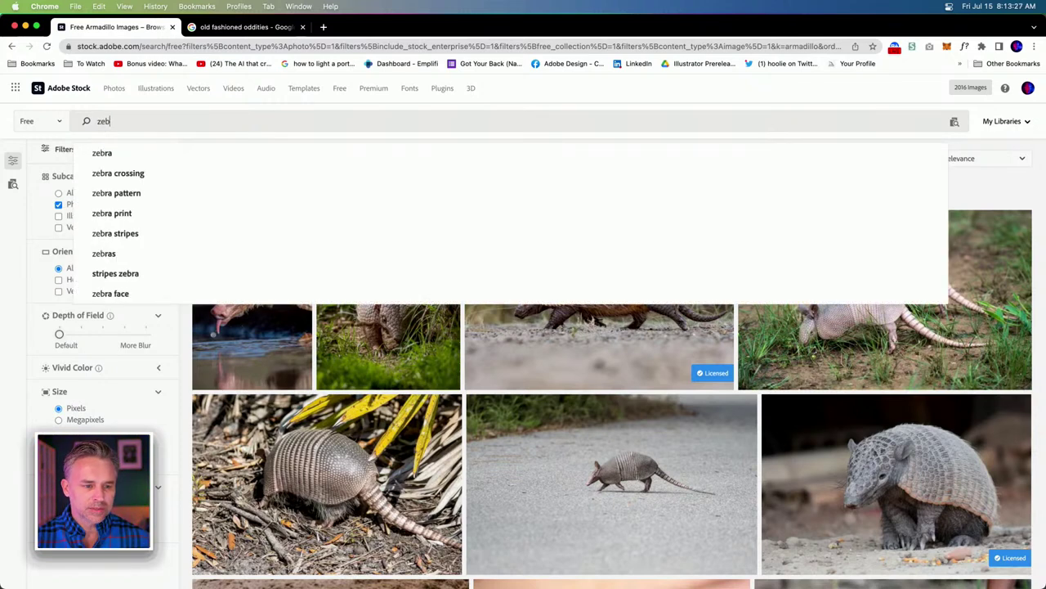
{"action": "type", "text": "ra"}
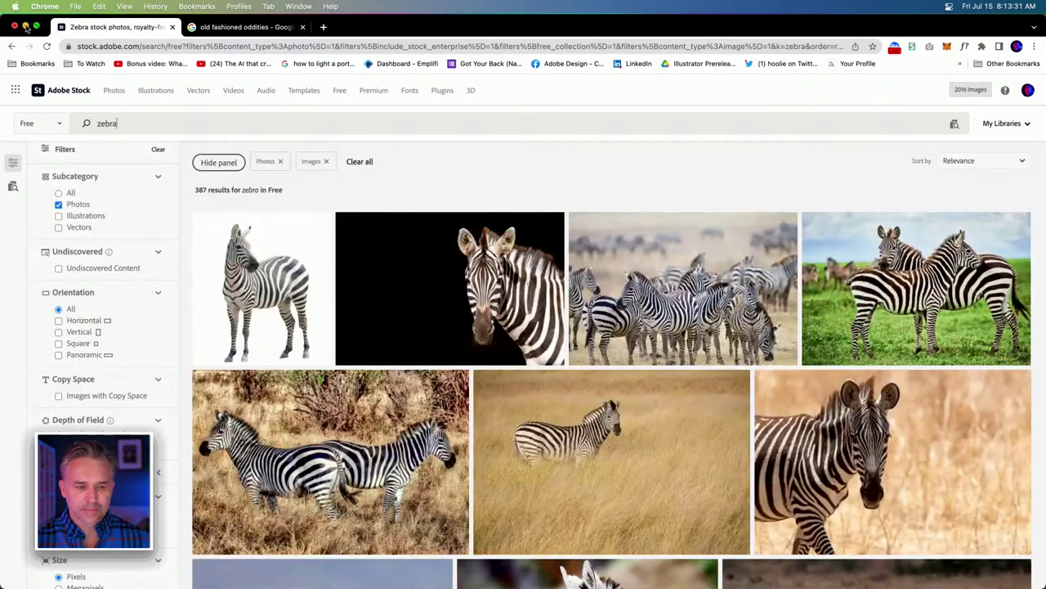
{"action": "scroll", "coordinate": [208, 270], "scroll_direction": "down", "scroll_amount": 10}
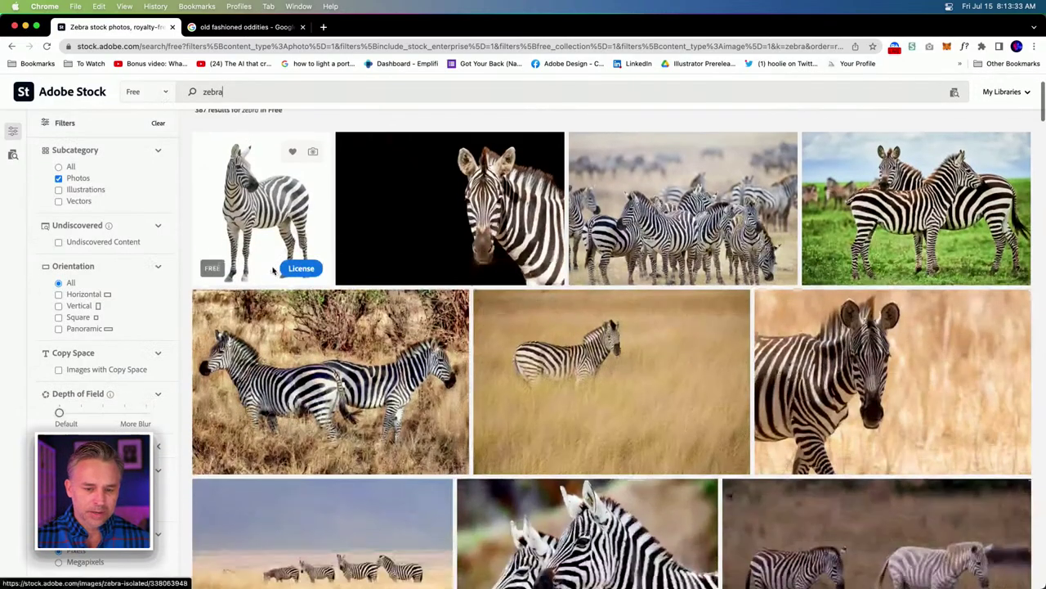
{"action": "scroll", "coordinate": [224, 193], "scroll_direction": "down", "scroll_amount": 15}
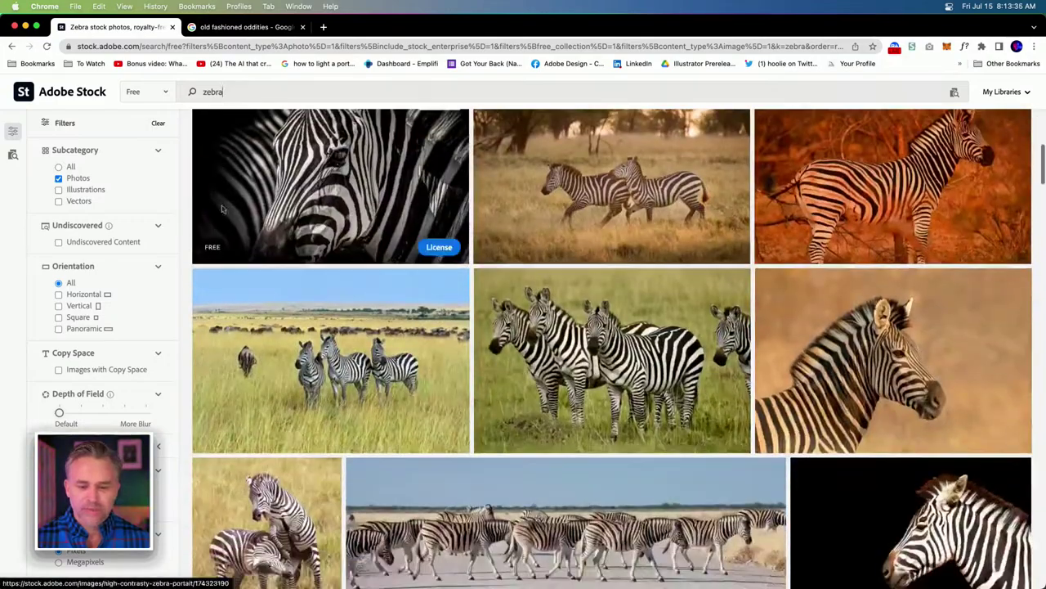
{"action": "scroll", "coordinate": [221, 231], "scroll_direction": "down", "scroll_amount": 2}
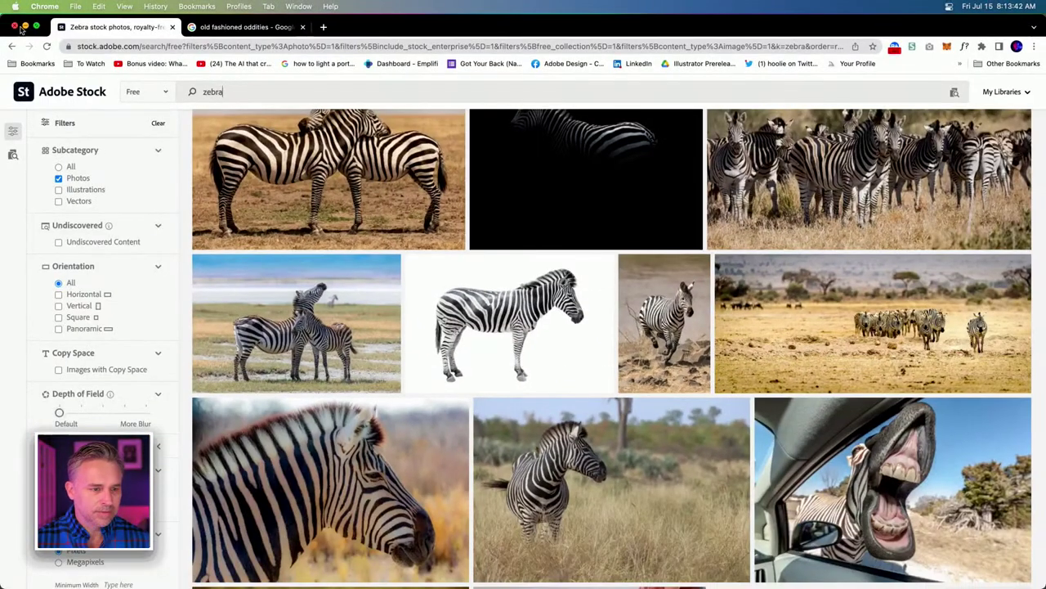
Back in Photoshop, toggle the duplicate and original animal sheet layers' visibility to compare them.
{"action": "left_click", "coordinate": [26, 27]}
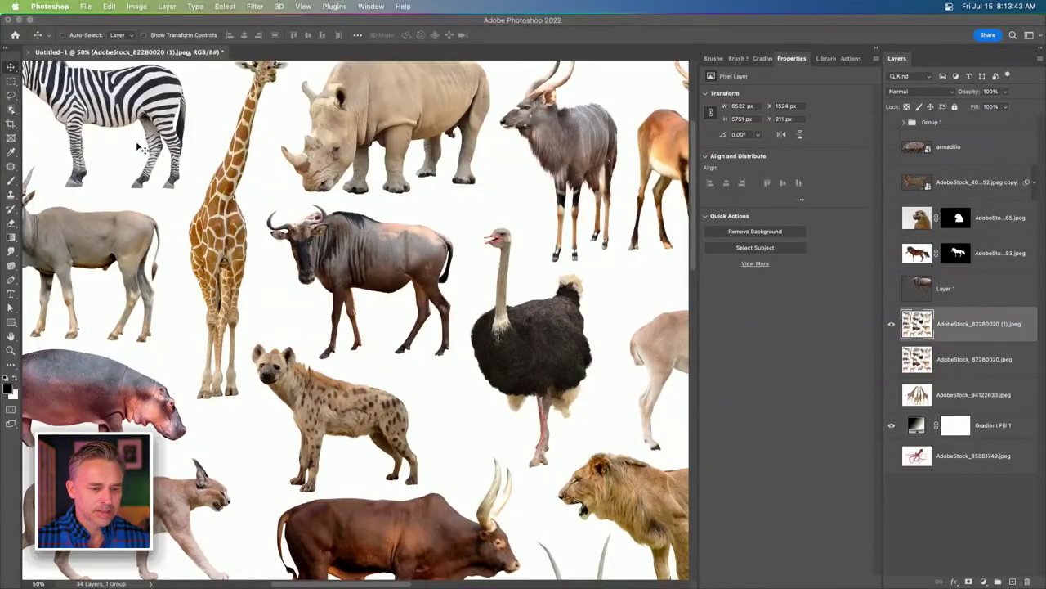
{"action": "left_click_drag", "start_coordinate": [87, 112], "coordinate": [313, 215]}
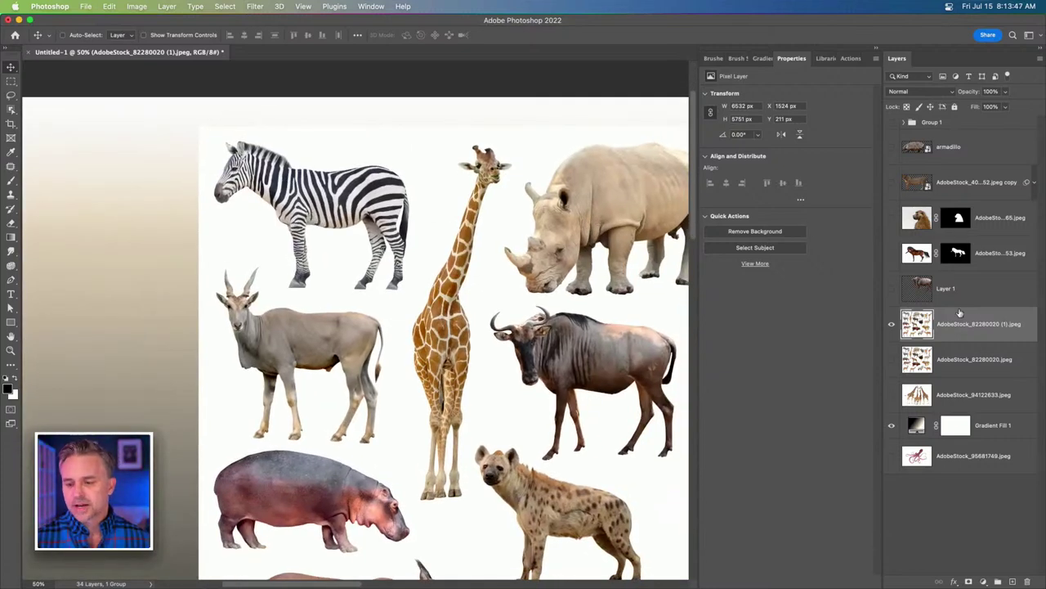
{"action": "left_click", "coordinate": [952, 365]}
{"action": "left_click", "coordinate": [960, 400], "text": "shift"}
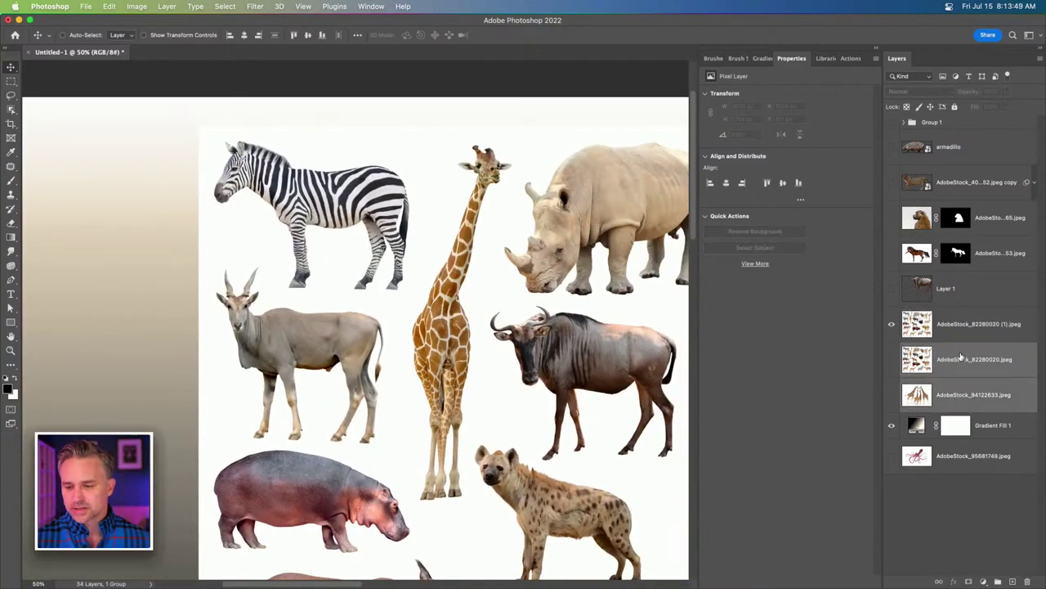
{"action": "left_click", "coordinate": [892, 324]}
{"action": "left_click", "coordinate": [893, 360]}
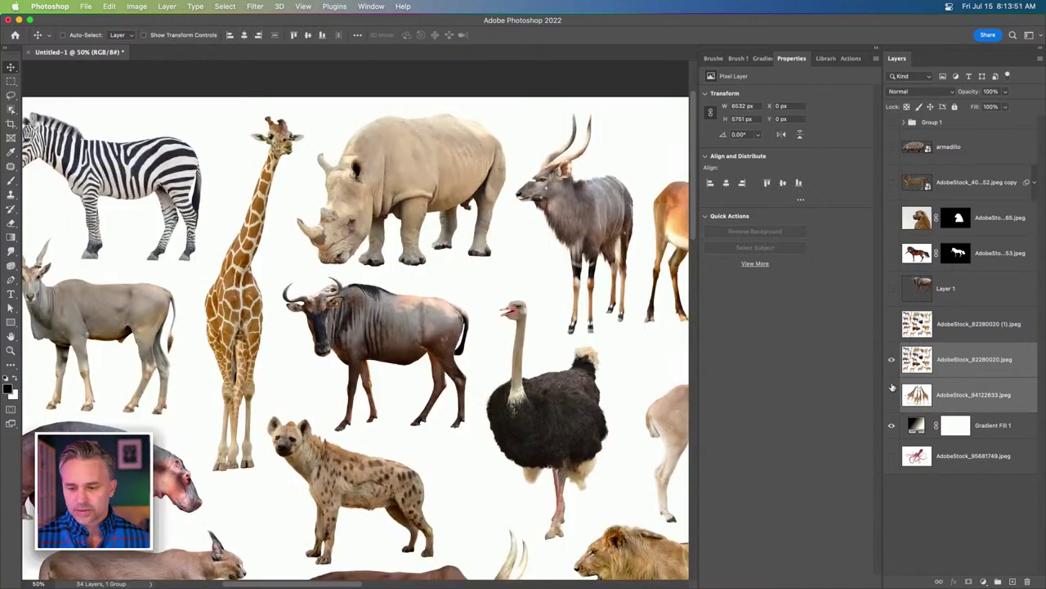
{"action": "left_click", "coordinate": [892, 359]}
{"action": "left_click", "coordinate": [892, 360]}
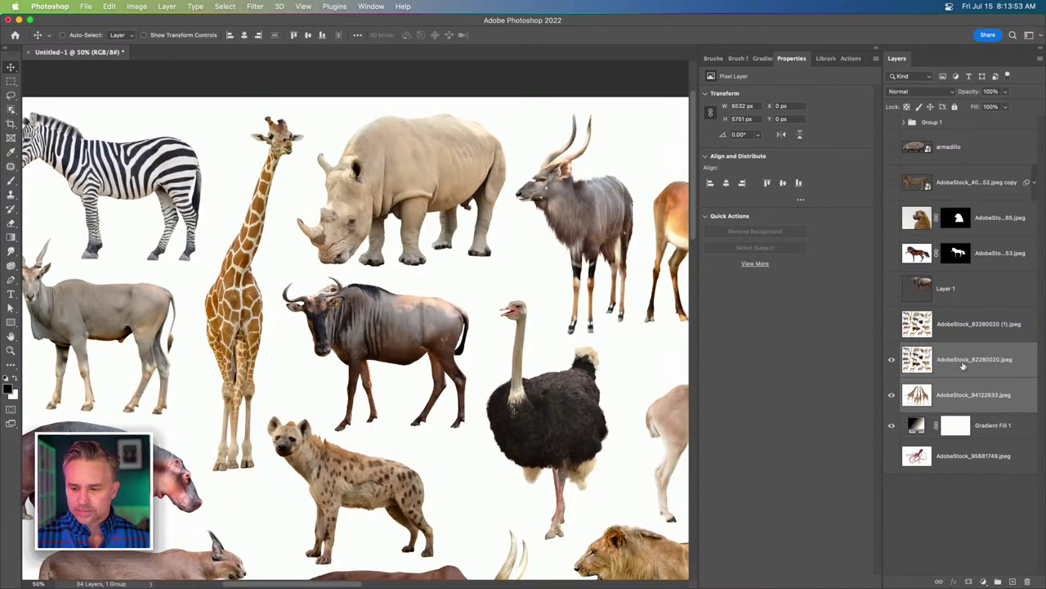
Delete the duplicate '(1)' animal sheet layer and the giraffe sheet layer.
{"action": "left_click", "coordinate": [961, 367]}
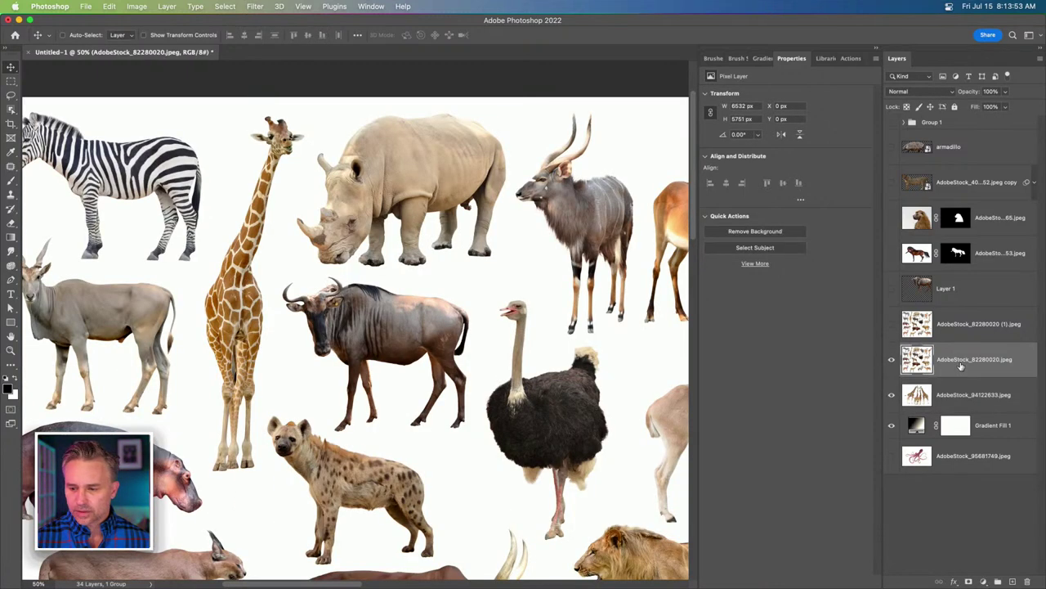
{"action": "left_click", "coordinate": [948, 325]}
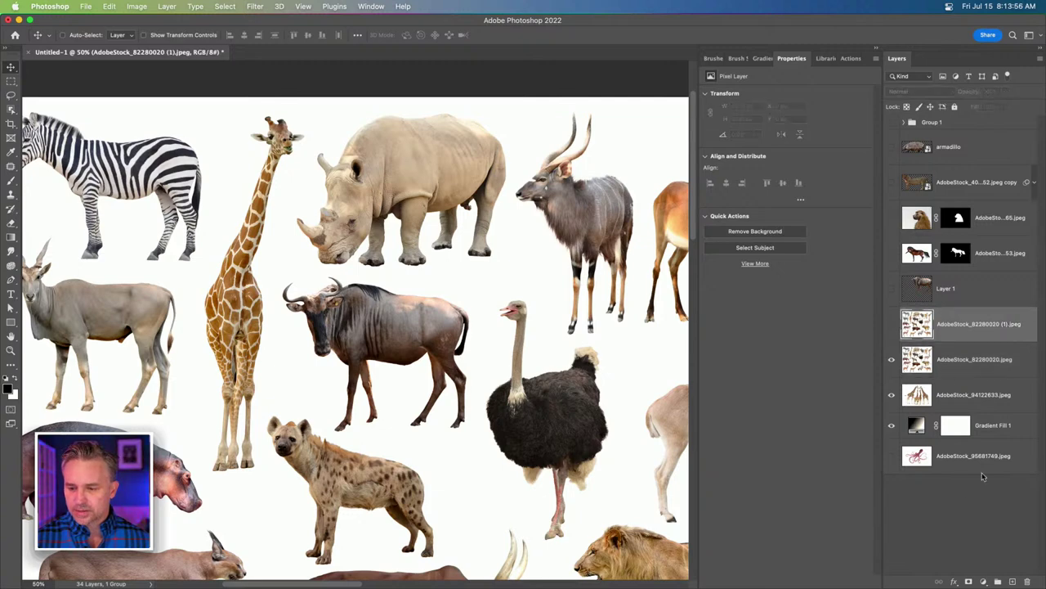
{"action": "left_click", "coordinate": [1028, 581]}
{"action": "left_click", "coordinate": [937, 360]}
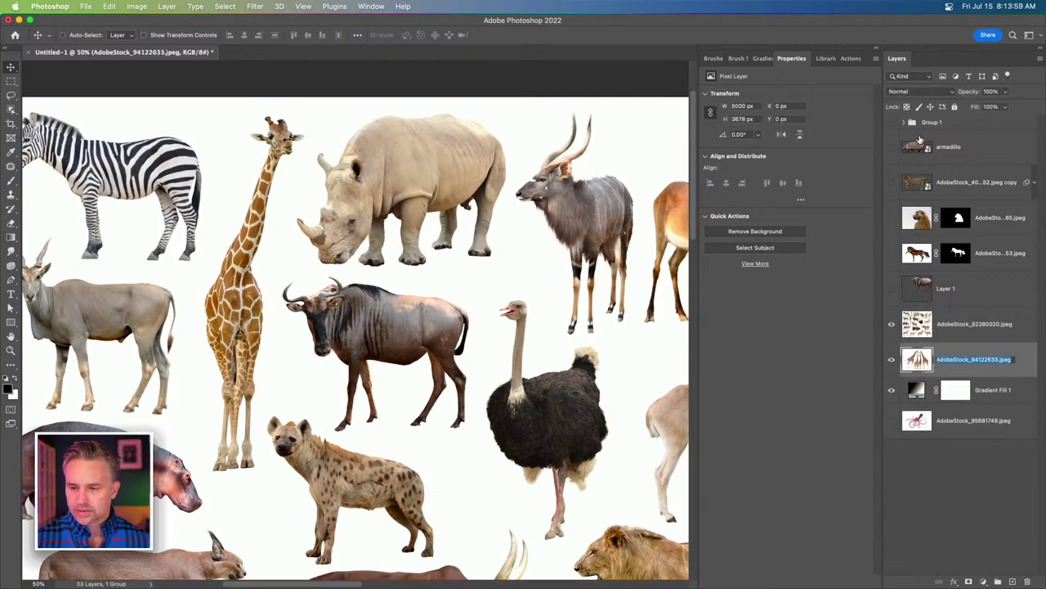
{"action": "left_click", "coordinate": [895, 365]}
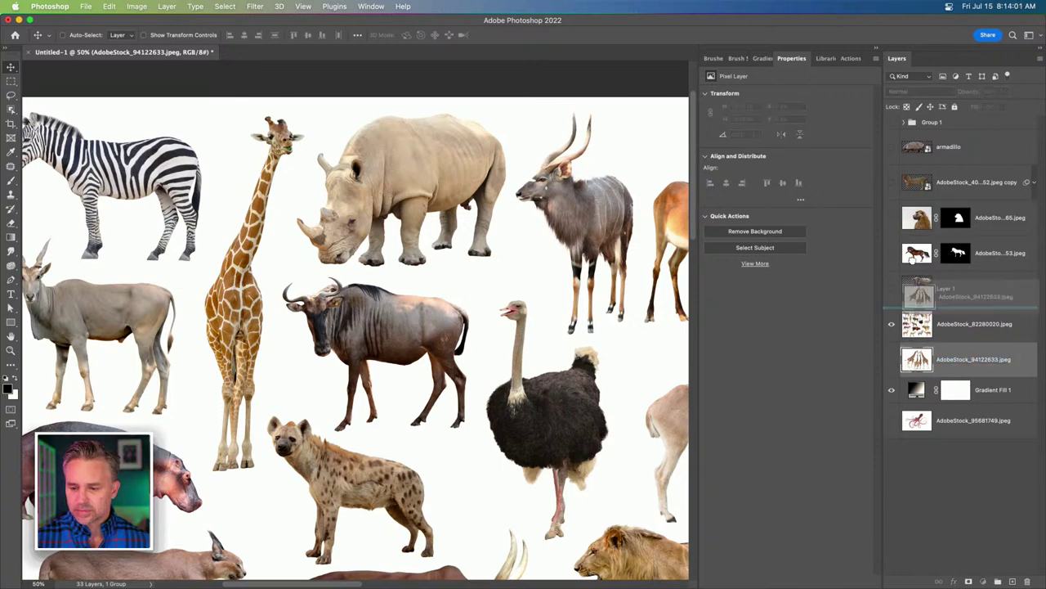
{"action": "key", "text": "Delete"}
Isolate the octopus layer and remove its white background.
{"action": "left_click", "coordinate": [910, 382]}
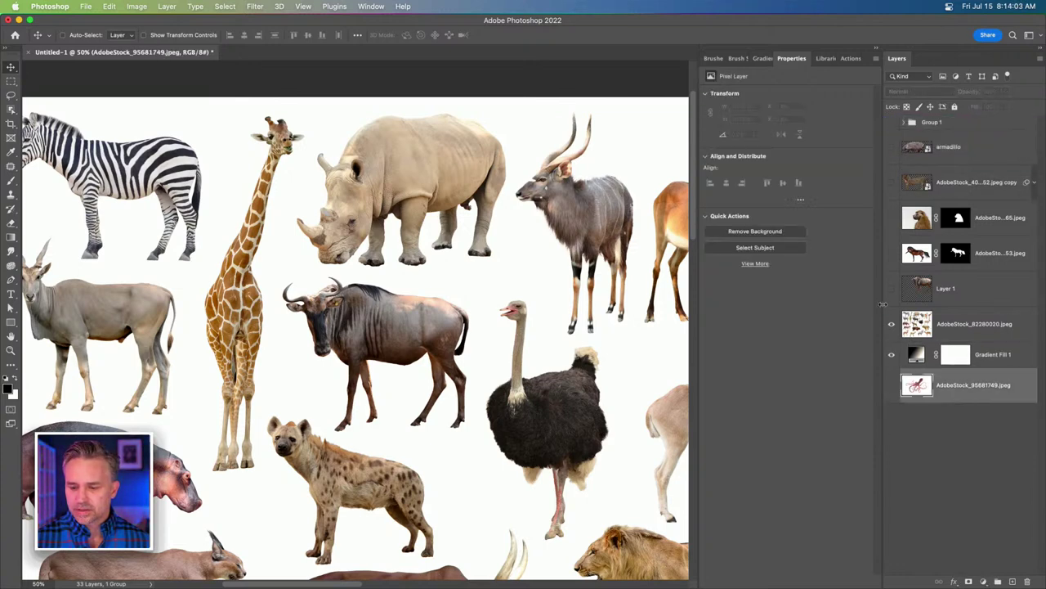
{"action": "left_click_drag", "start_coordinate": [891, 320], "coordinate": [893, 358]}
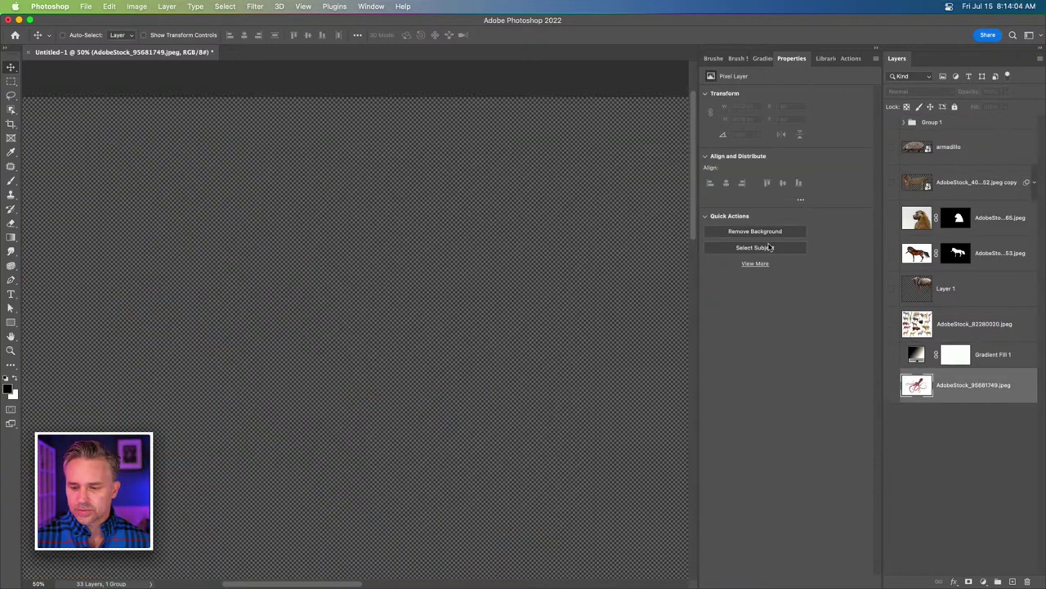
{"action": "left_click", "coordinate": [896, 385]}
{"action": "left_click", "coordinate": [772, 231]}
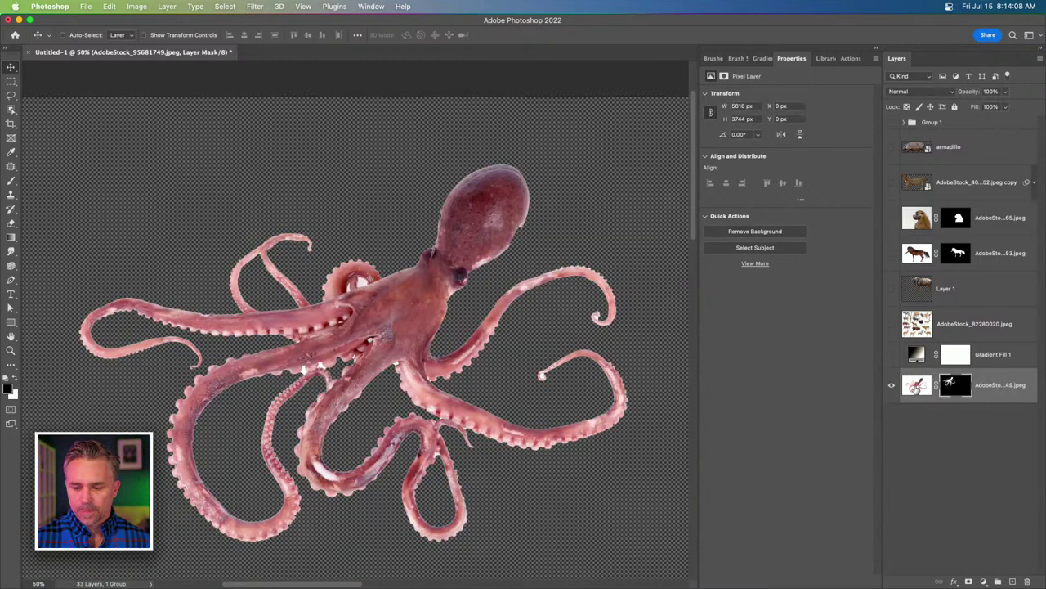
Move the masked octopus into Group 1 and show the gradient and animal sheet again.
{"action": "left_click_drag", "start_coordinate": [916, 389], "coordinate": [921, 123]}
{"action": "left_click", "coordinate": [892, 354]}
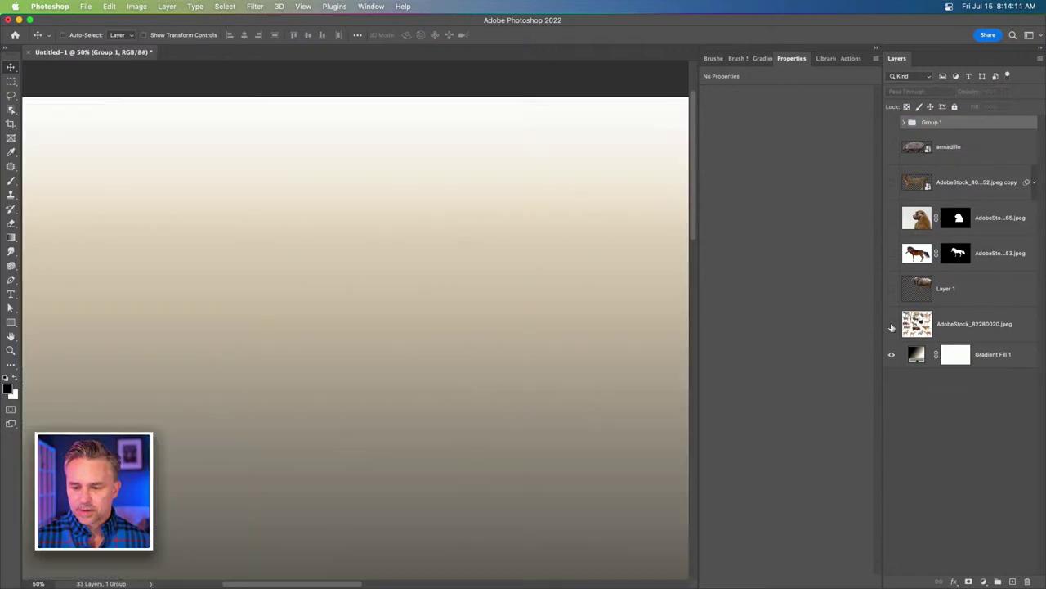
{"action": "left_click", "coordinate": [892, 324]}
{"action": "left_click", "coordinate": [945, 326]}
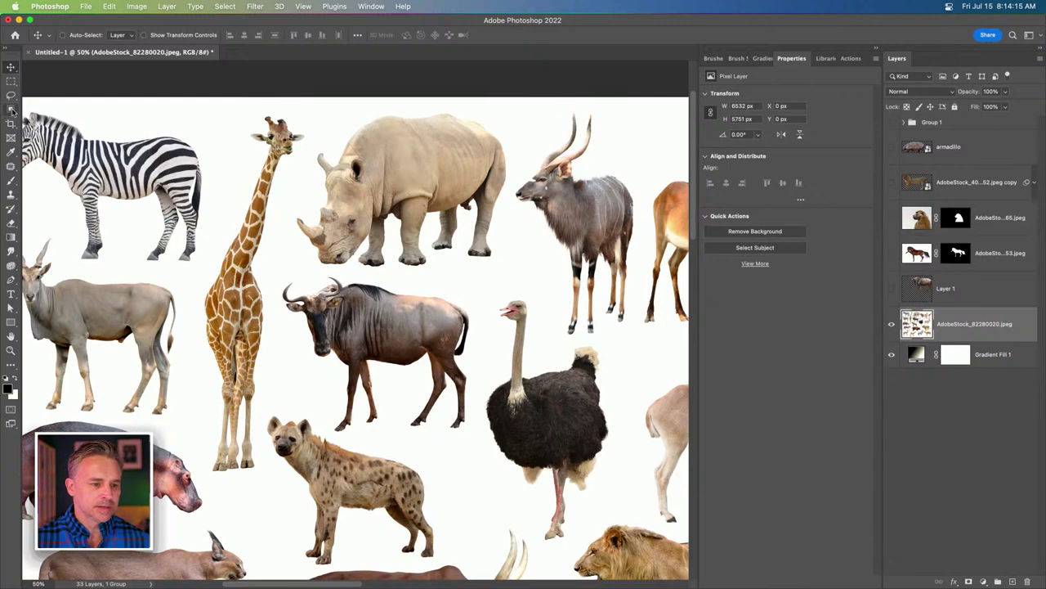
Switch to the Object Selection tool and turn on Object Finder detection.
{"action": "right_click", "coordinate": [964, 321]}
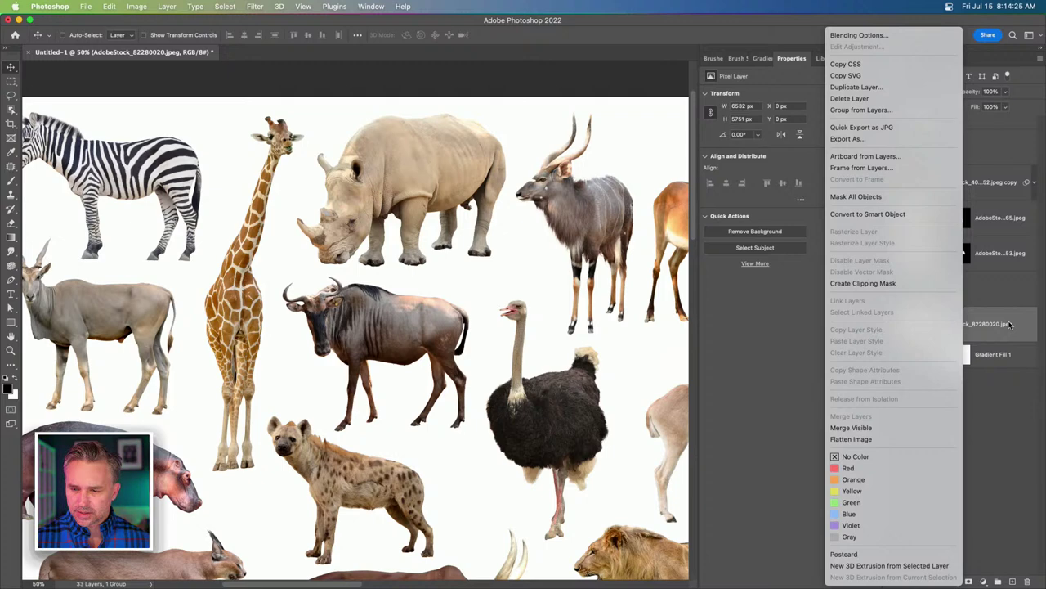
{"action": "left_click", "coordinate": [1009, 325]}
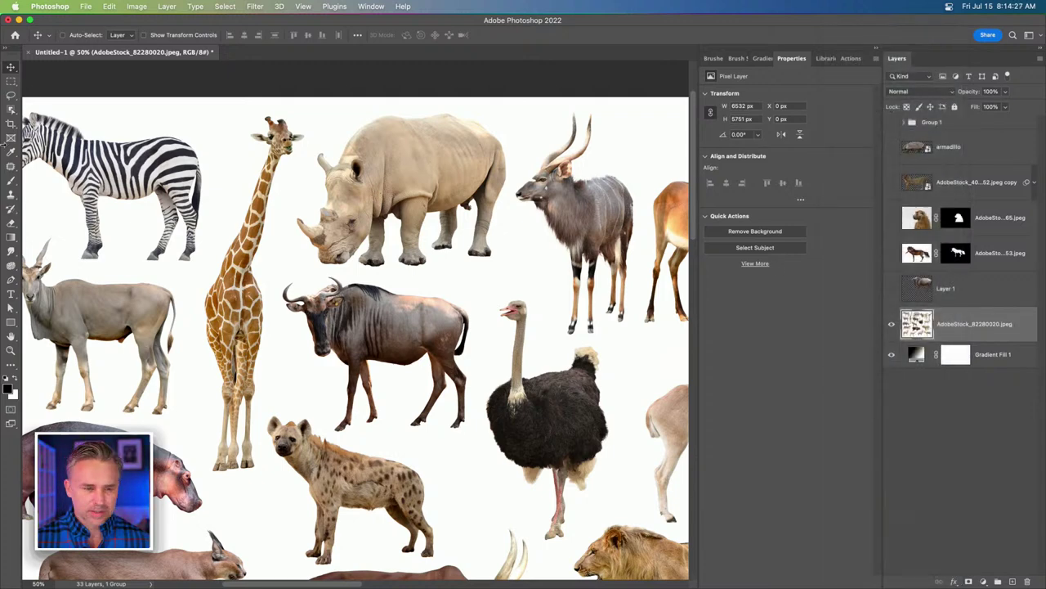
{"action": "left_click", "coordinate": [10, 109]}
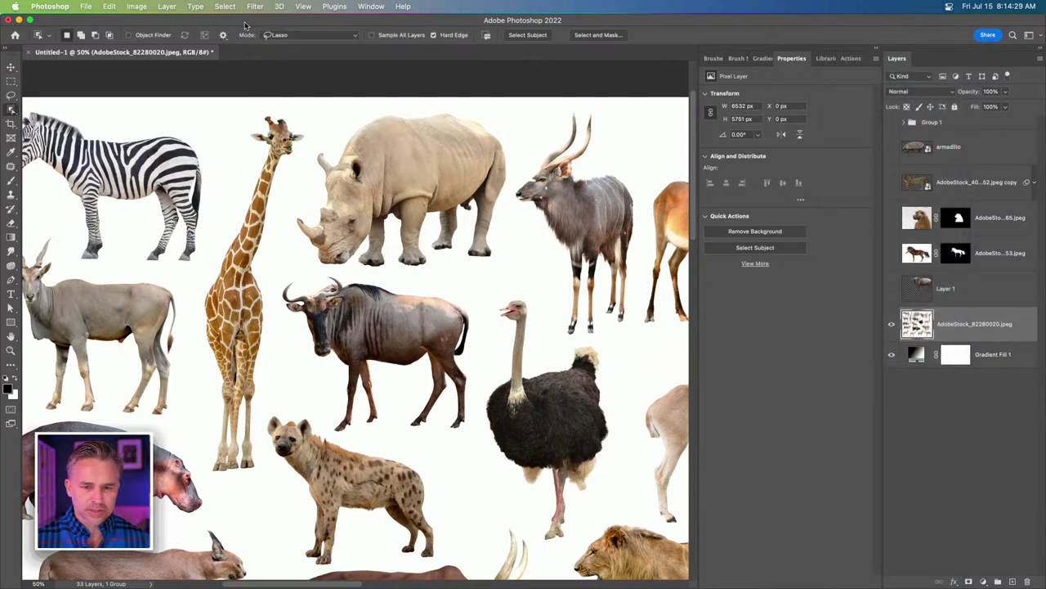
{"action": "left_click", "coordinate": [129, 36]}
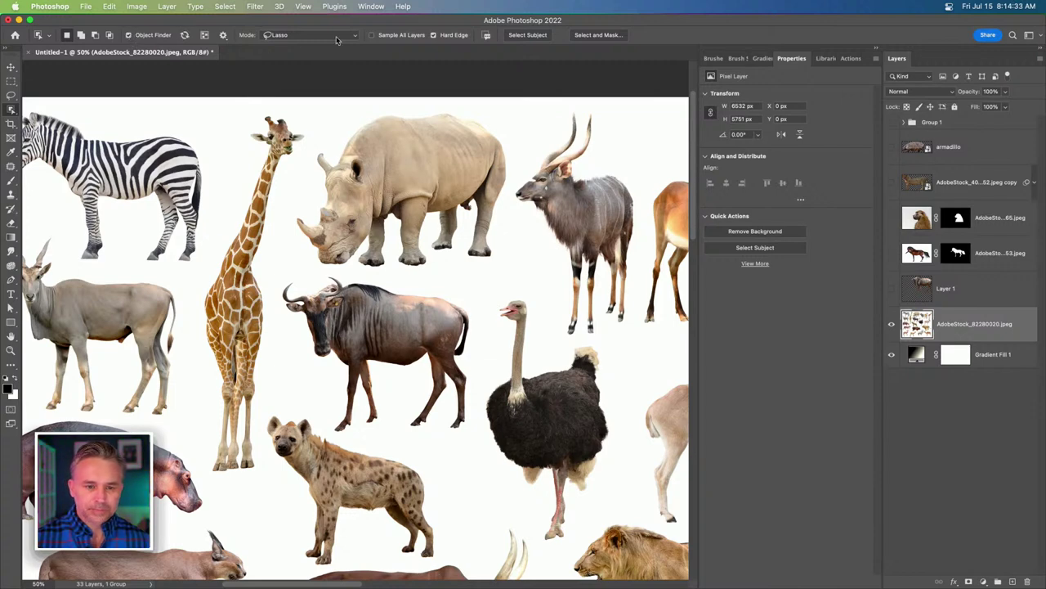
{"action": "left_click", "coordinate": [222, 36]}
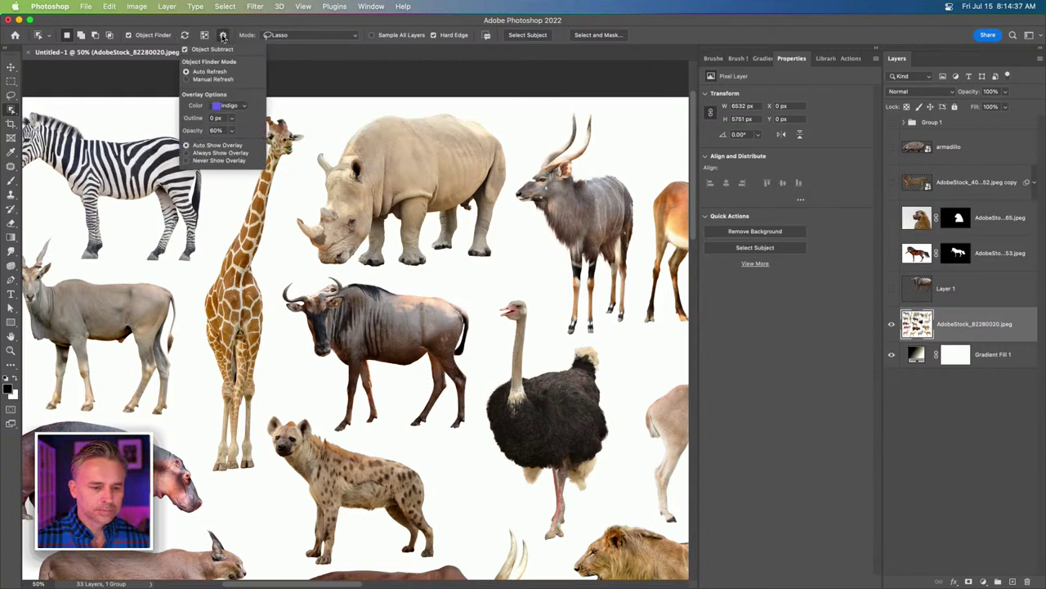
{"action": "left_click", "coordinate": [222, 35]}
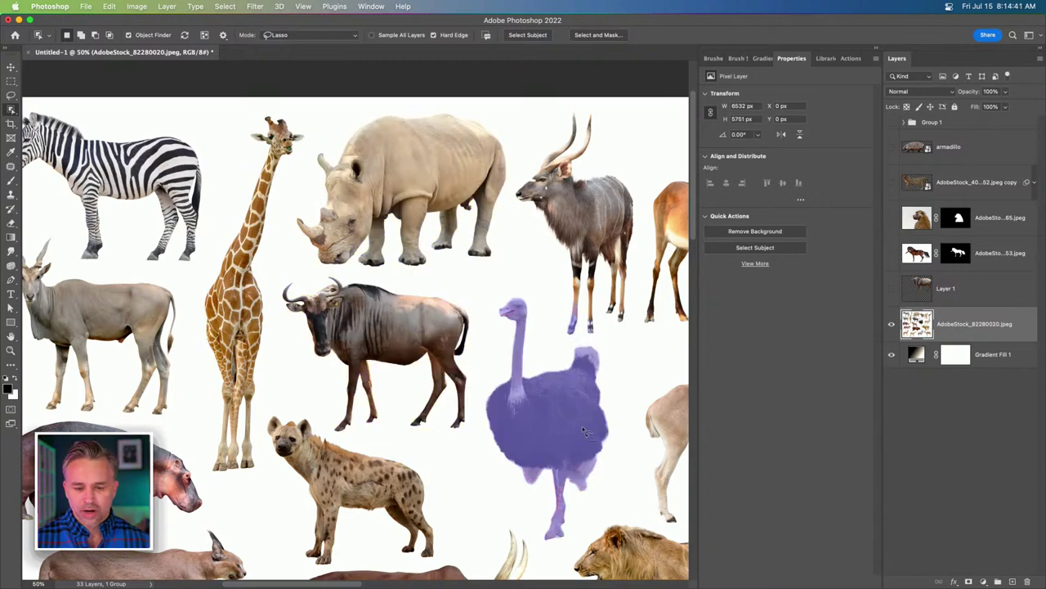
Select the AdobeStock animal sheet layer and bring up its layer context menu.
{"action": "right_click", "coordinate": [996, 318]}
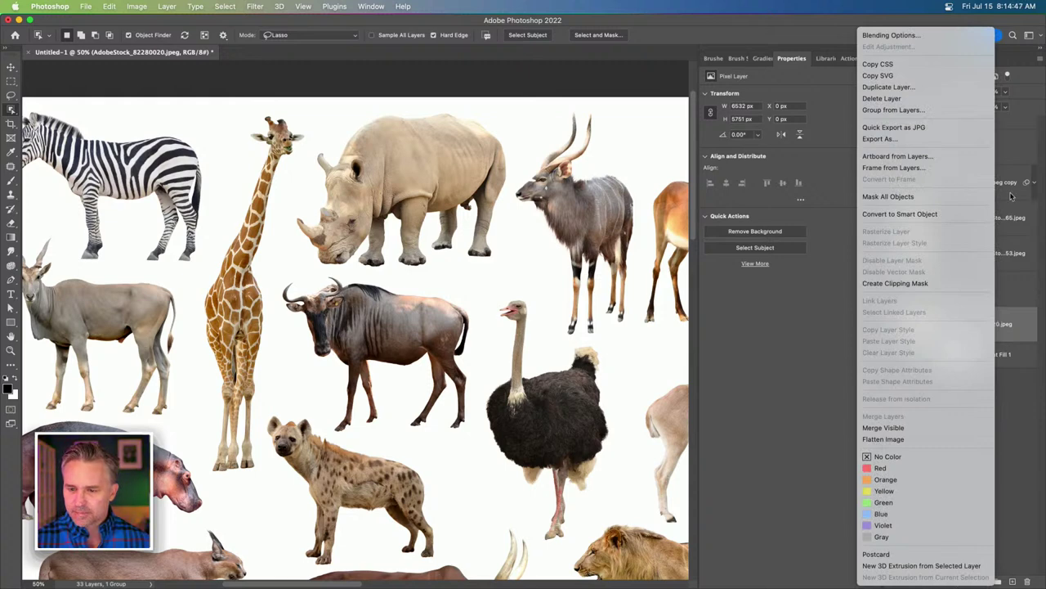
{"action": "left_click", "coordinate": [1021, 323]}
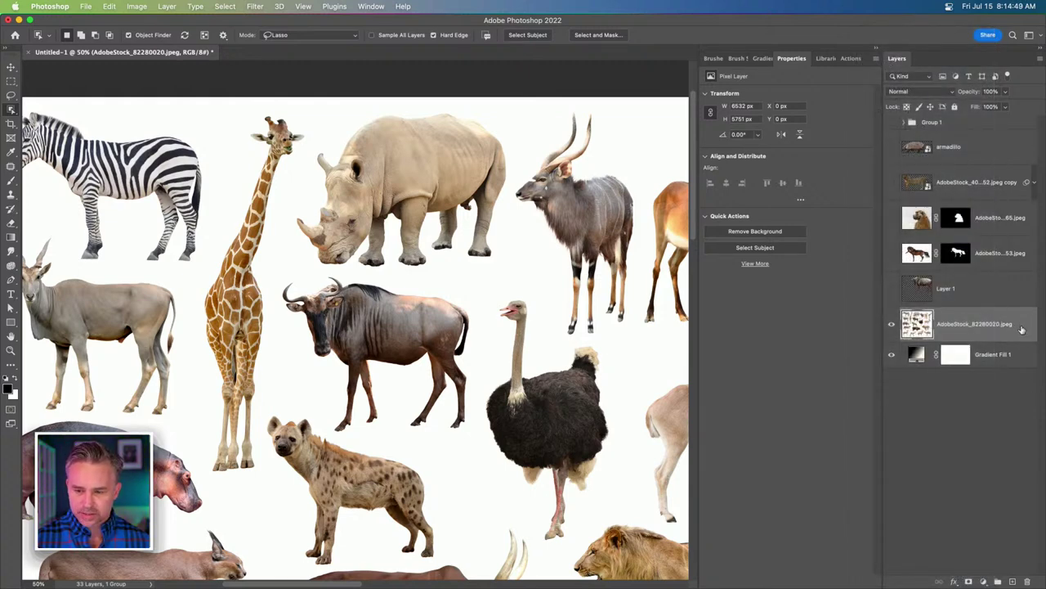
{"action": "right_click", "coordinate": [1009, 330]}
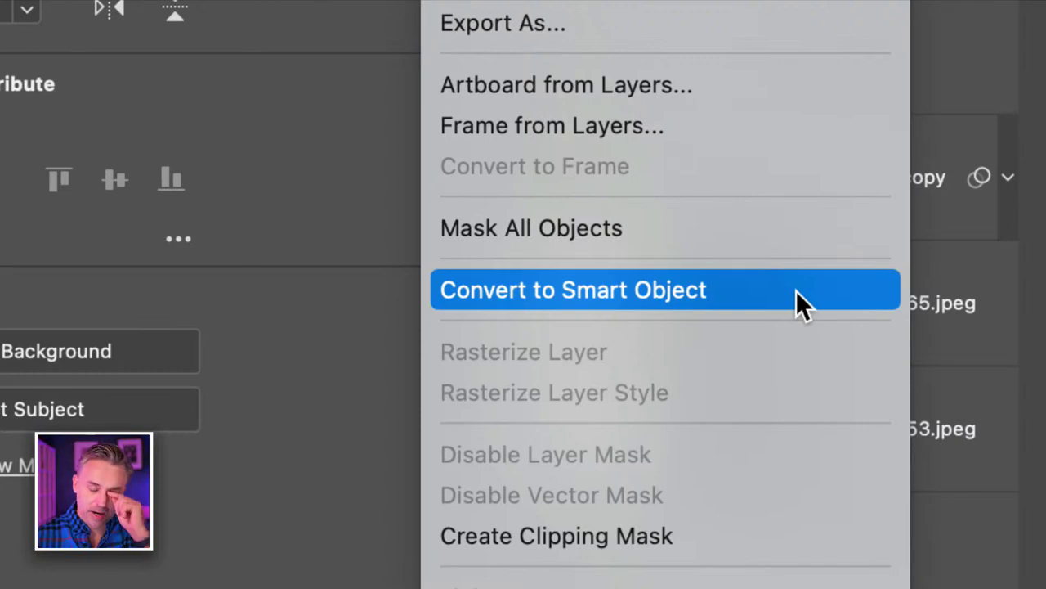
Apply Mask All Objects to create groups Object 1–19, then hide the original animal sheet.
{"action": "left_click", "coordinate": [767, 228]}
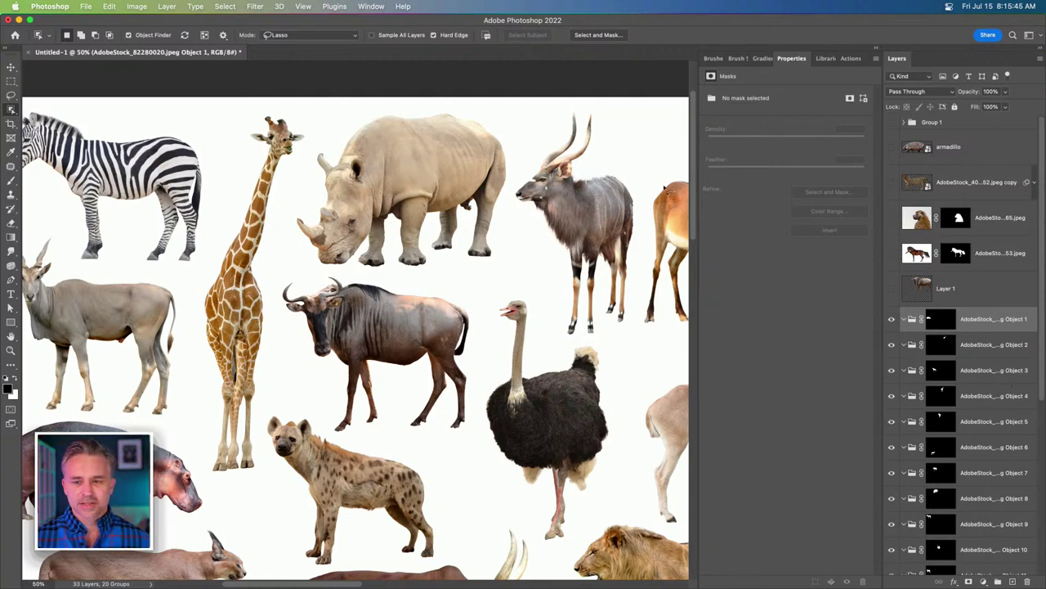
{"action": "left_click", "coordinate": [878, 51]}
{"action": "scroll", "coordinate": [972, 382], "scroll_direction": "down", "scroll_amount": 5}
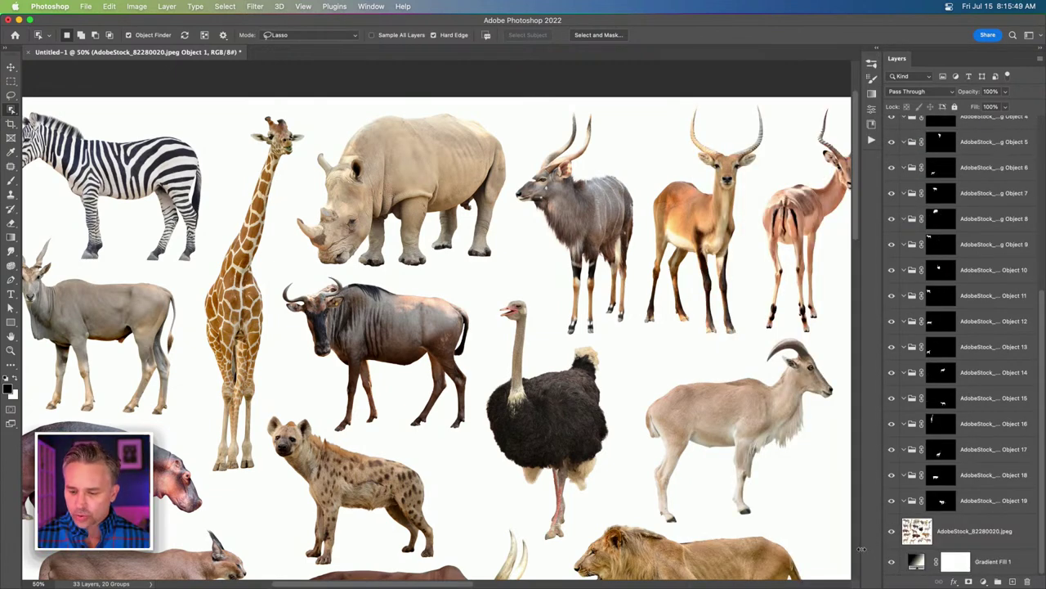
{"action": "left_click", "coordinate": [892, 533]}
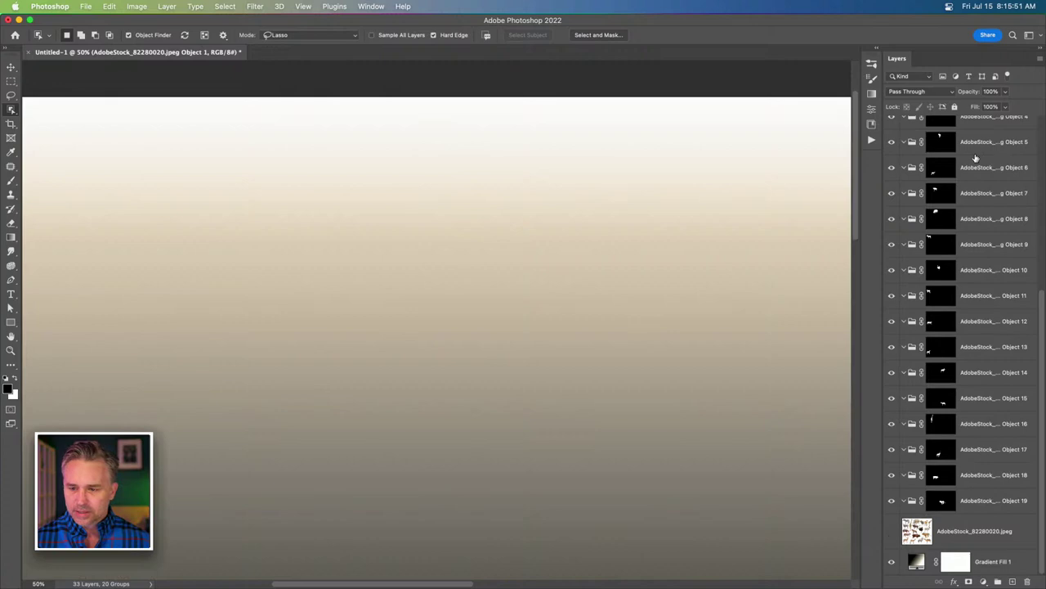
{"action": "scroll", "coordinate": [956, 164], "scroll_direction": "up", "scroll_amount": 2}
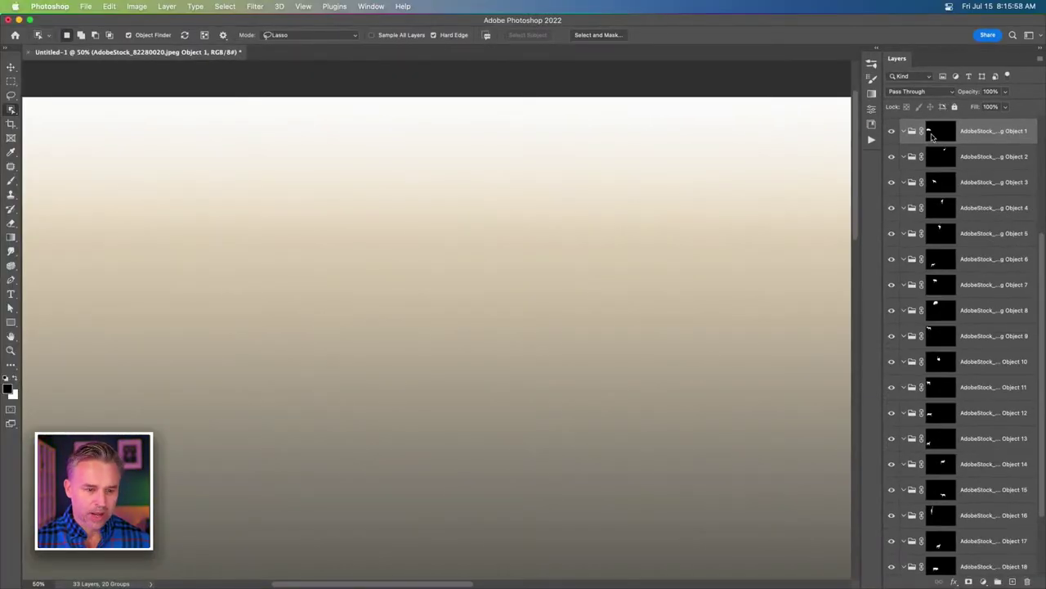
View the Object 1 and Object 2 antelope masks on their own, fitting the image to the window.
{"action": "left_click", "coordinate": [932, 136], "text": "alt"}
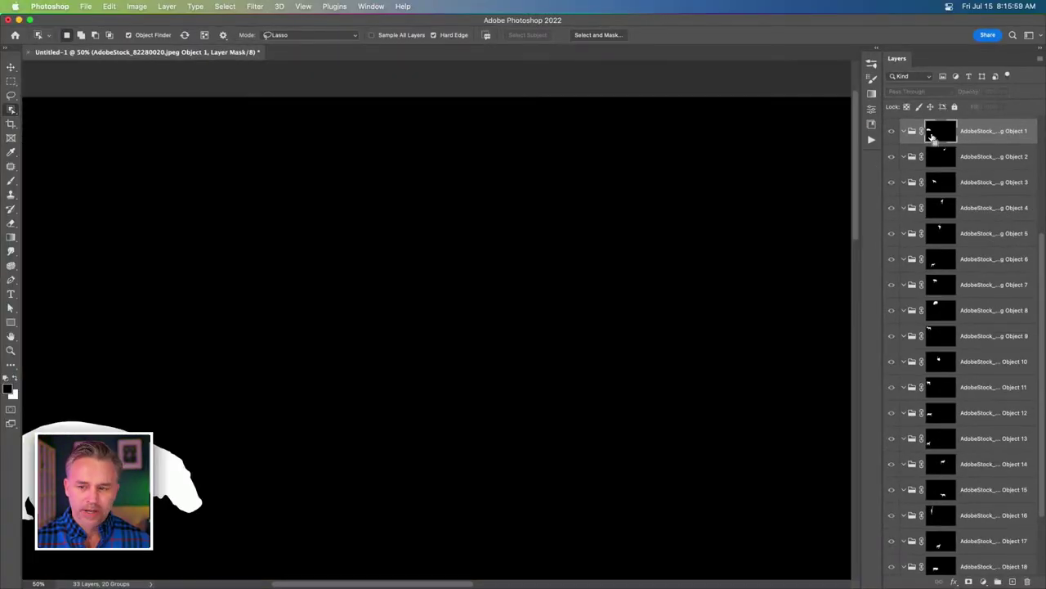
{"action": "scroll", "coordinate": [216, 316], "scroll_direction": "down", "scroll_amount": 3}
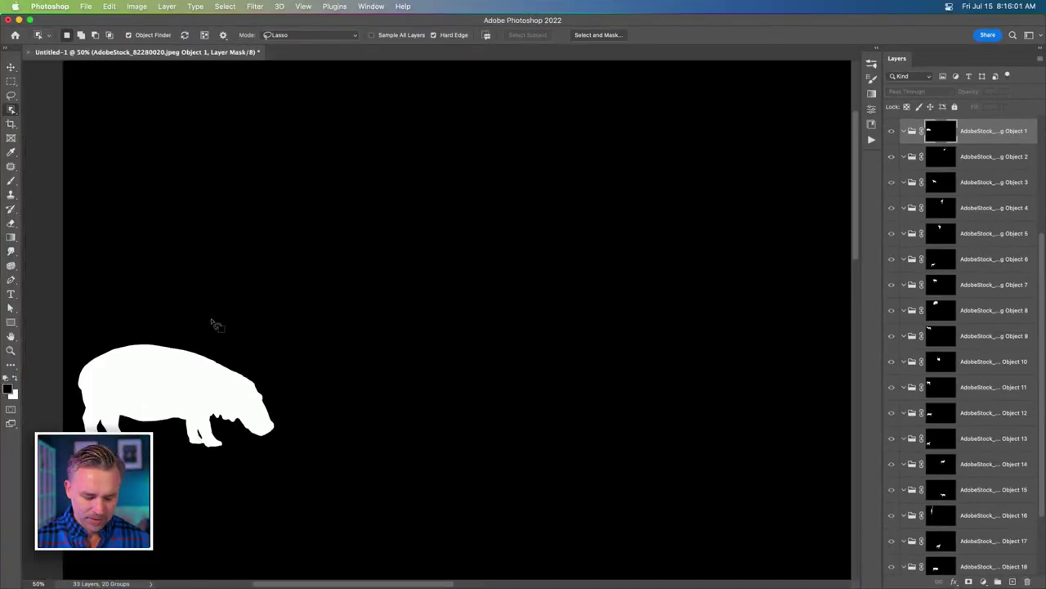
{"action": "left_click", "coordinate": [948, 157], "text": "alt"}
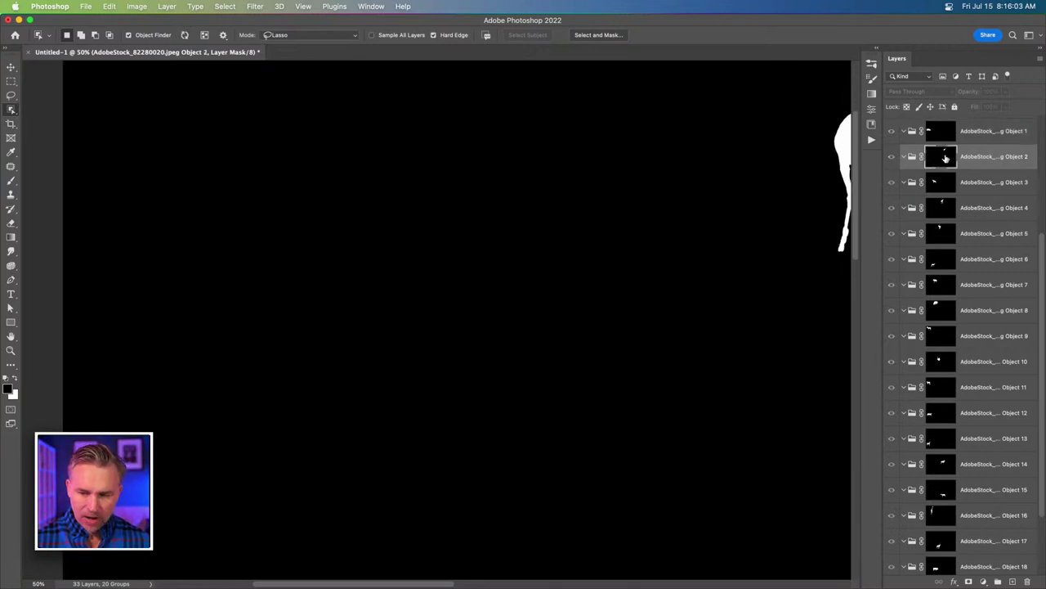
{"action": "left_click", "coordinate": [946, 158], "text": "alt"}
{"action": "key", "text": "super+0"}
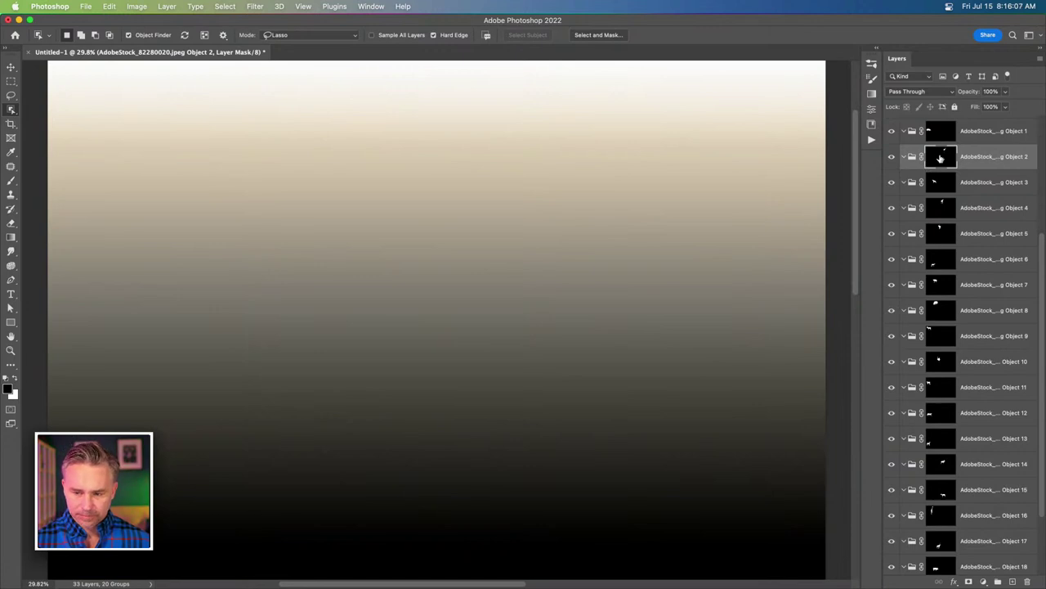
{"action": "left_click", "coordinate": [941, 157], "text": "alt"}
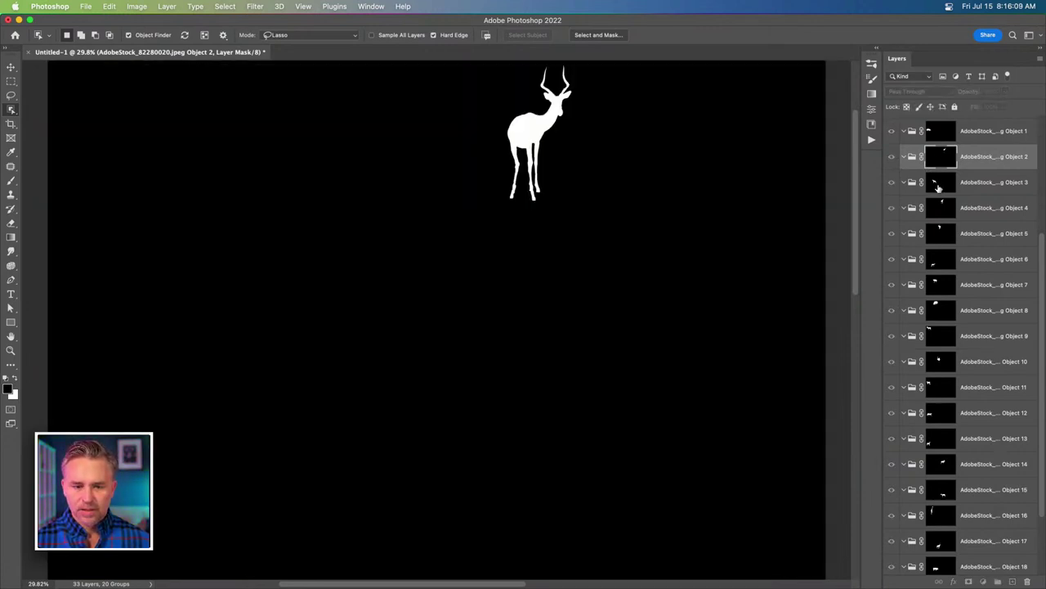
Check the Object 3 hyena, Object 4 and Object 5 masks, then show Object 1's hippo mask as a red overlay.
{"action": "left_click", "coordinate": [938, 188]}
{"action": "left_click", "coordinate": [938, 188], "text": "alt"}
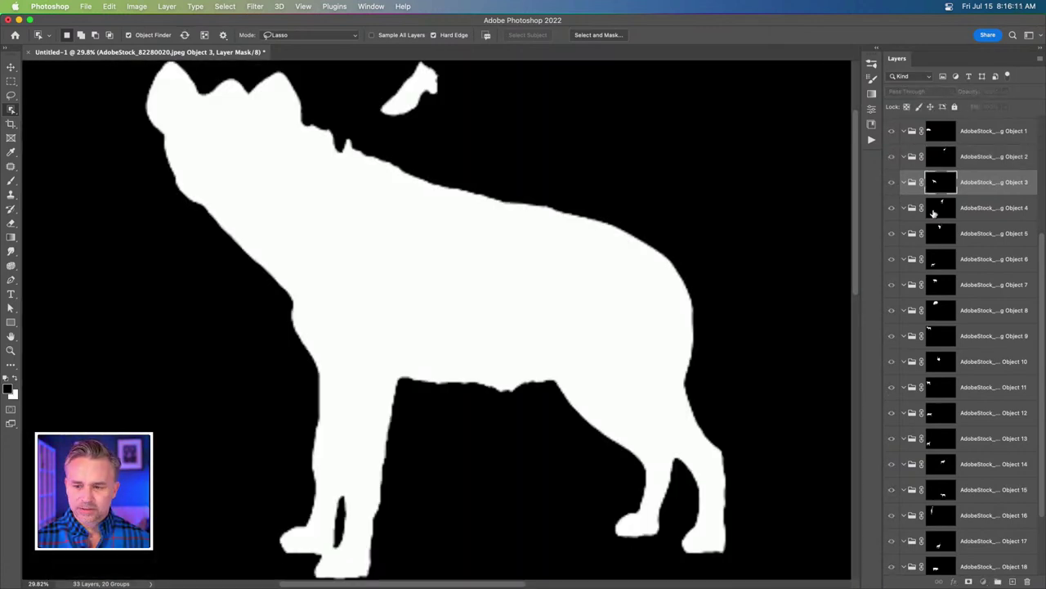
{"action": "left_click", "coordinate": [939, 208]}
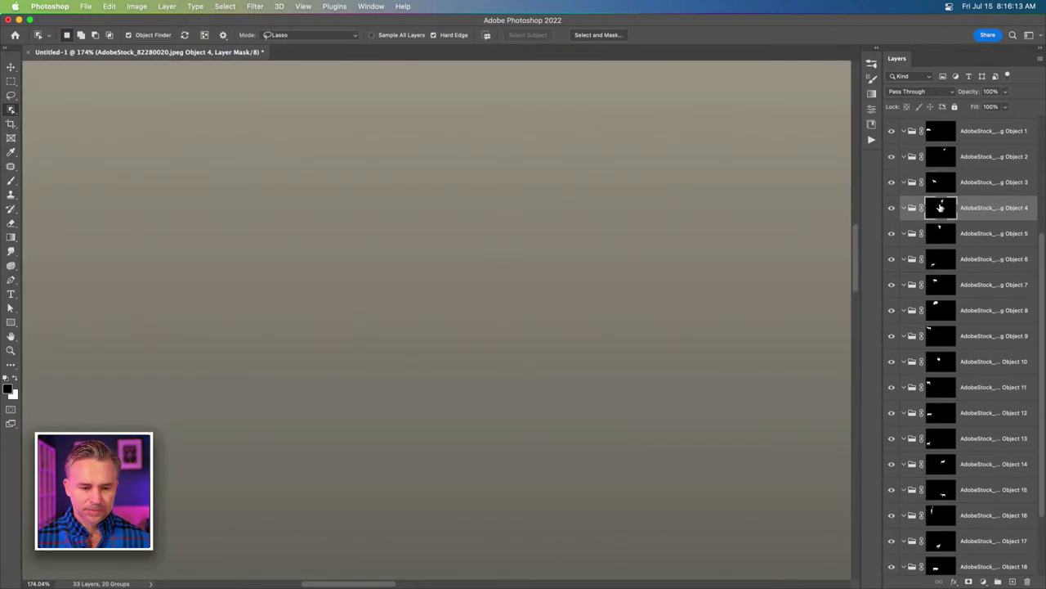
{"action": "left_click", "coordinate": [939, 234], "text": "alt"}
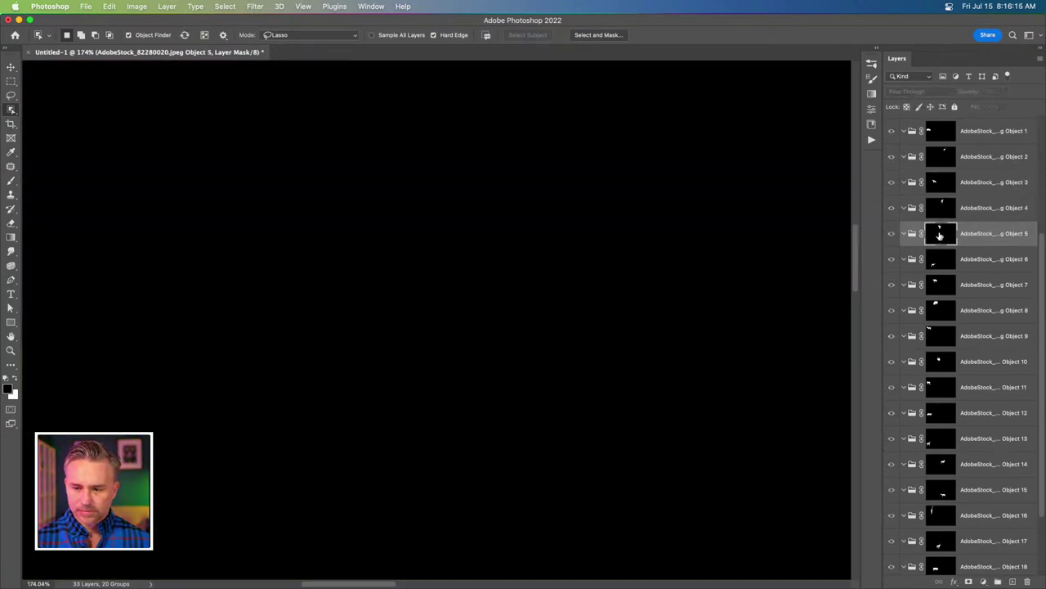
{"action": "left_click", "coordinate": [939, 235]}
{"action": "left_click", "coordinate": [939, 235], "text": "alt"}
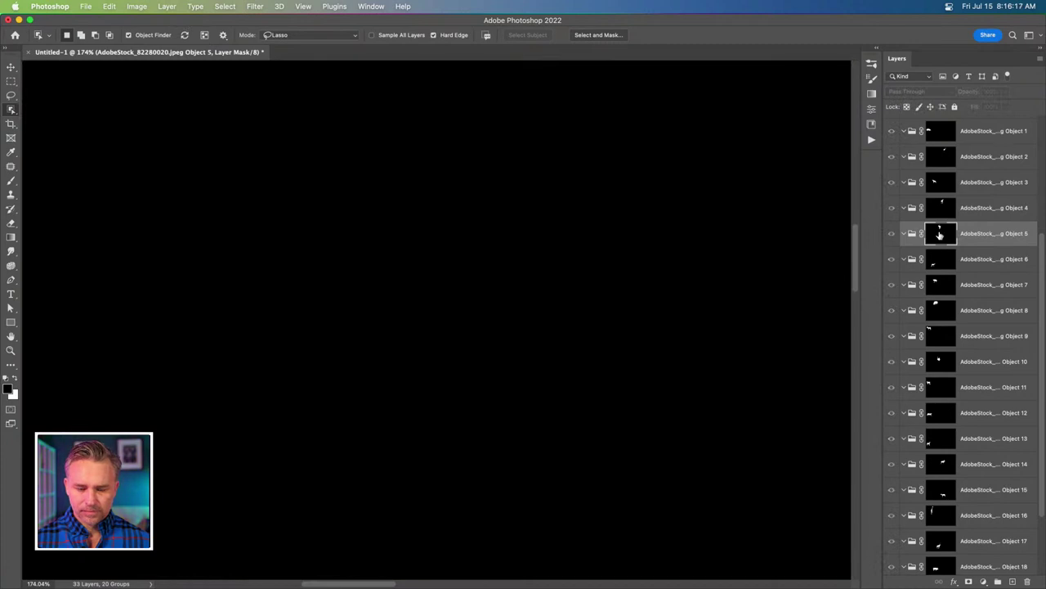
{"action": "key", "text": "super+0"}
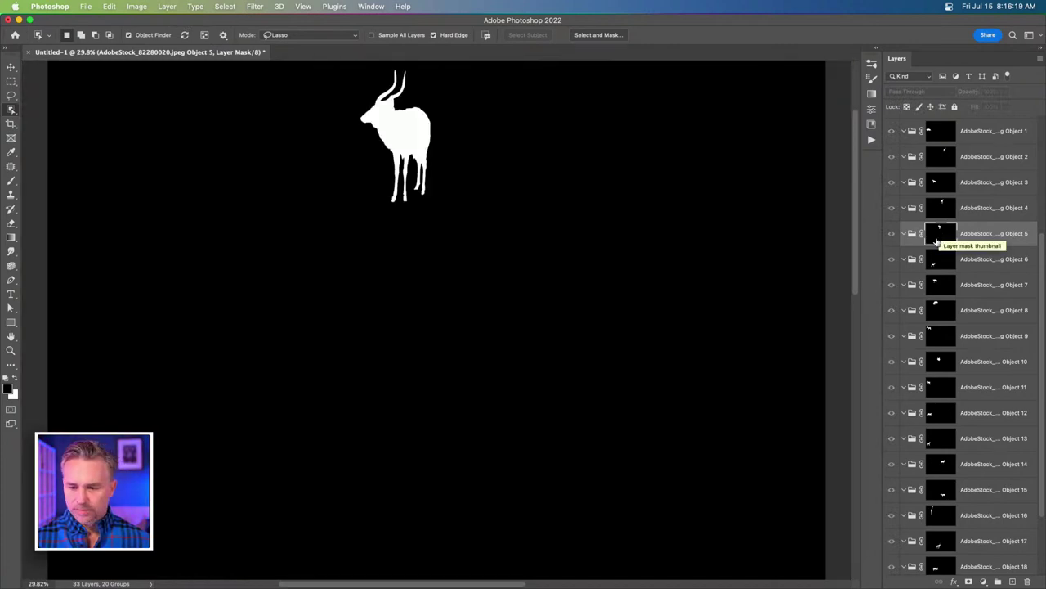
{"action": "left_click", "coordinate": [940, 136]}
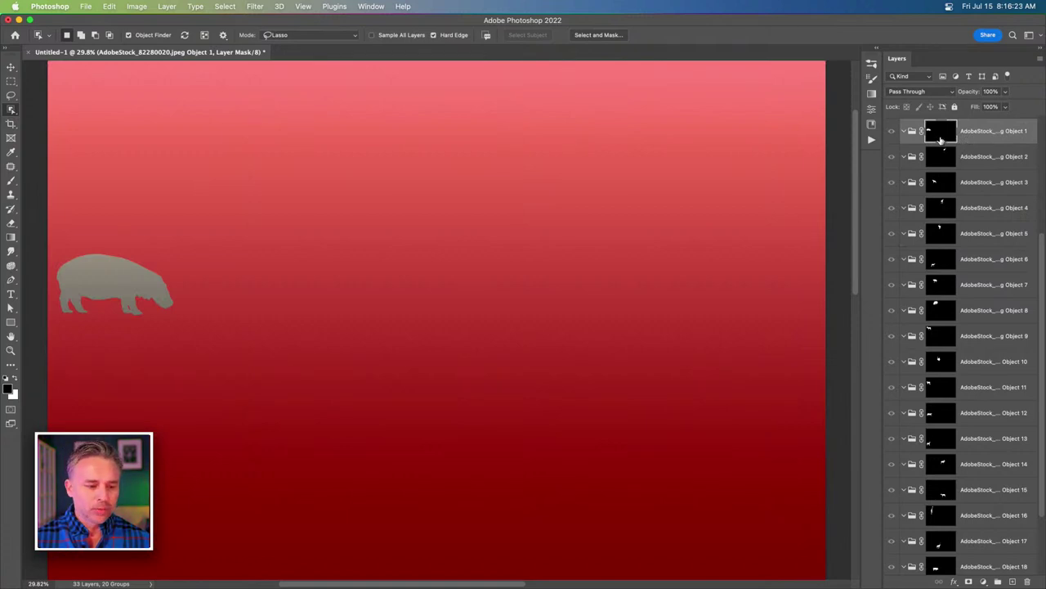
{"action": "scroll", "coordinate": [908, 523], "scroll_direction": "down", "scroll_amount": 3}
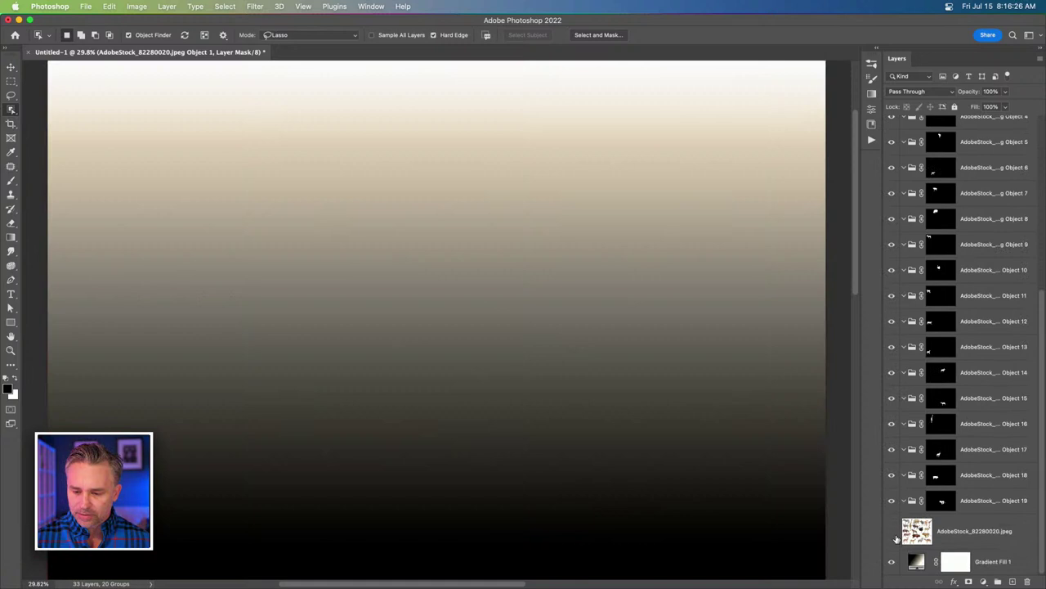
Duplicate the animal sheet into the Object 19 group to reveal the lion.
{"action": "left_click", "coordinate": [892, 531]}
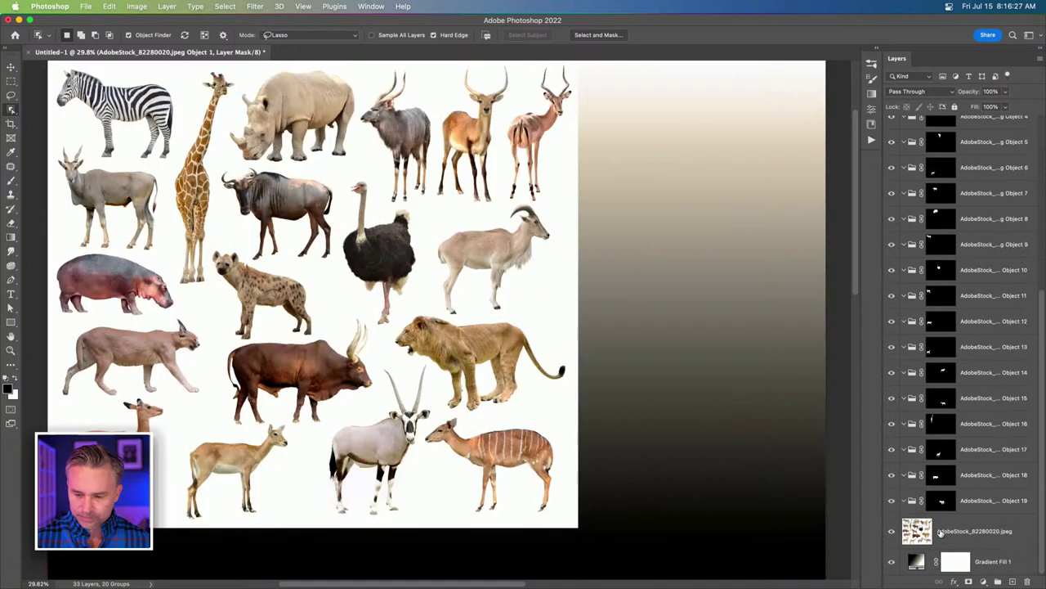
{"action": "left_click", "coordinate": [940, 532]}
{"action": "key", "text": "super+j"}
{"action": "left_click_drag", "start_coordinate": [943, 533], "coordinate": [948, 505]}
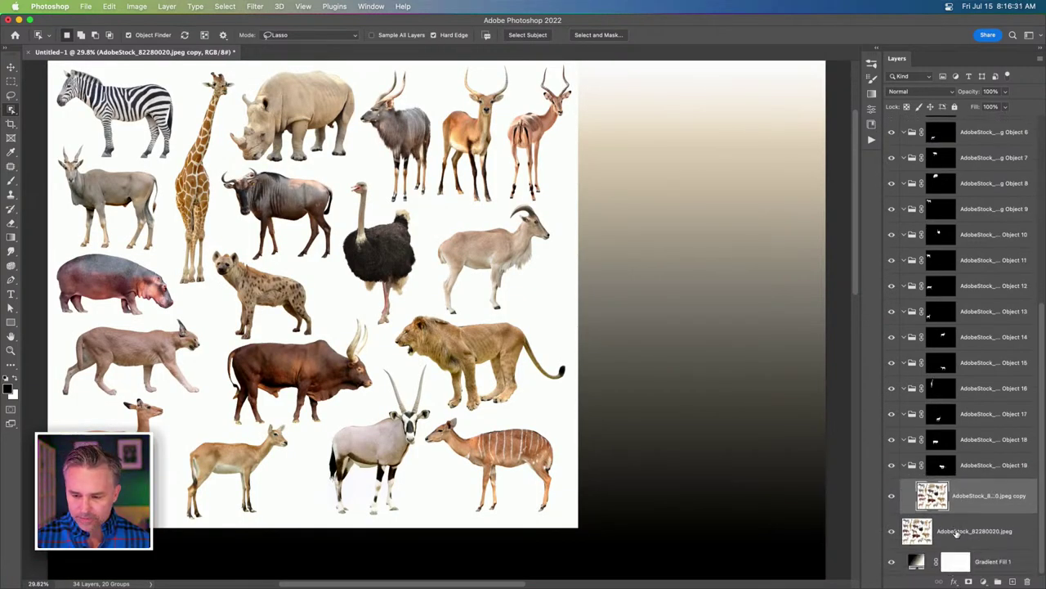
{"action": "left_click", "coordinate": [892, 531]}
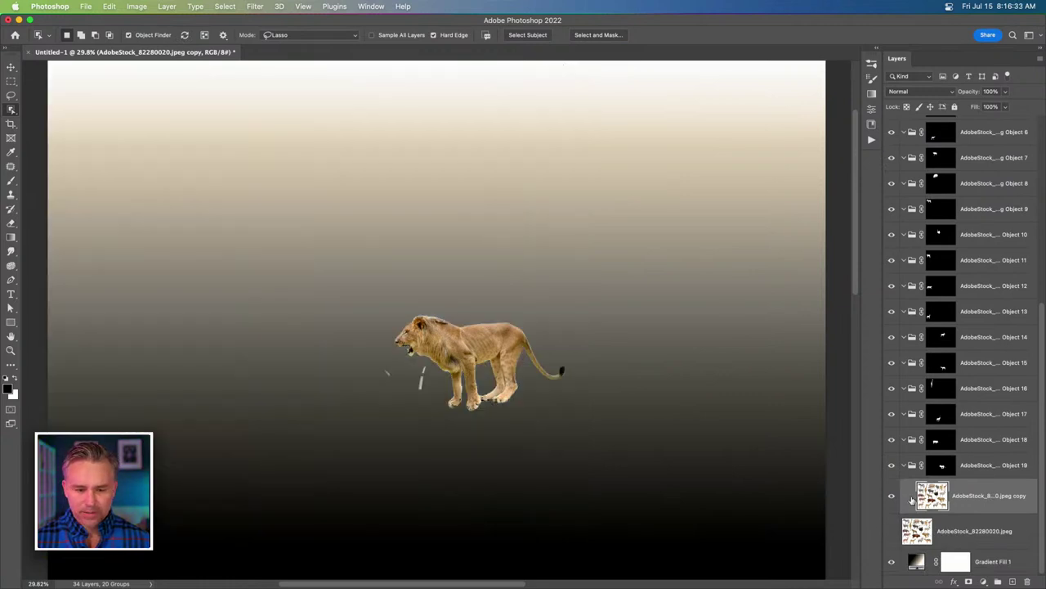
{"action": "left_click", "coordinate": [920, 532]}
{"action": "left_click", "coordinate": [892, 531]}
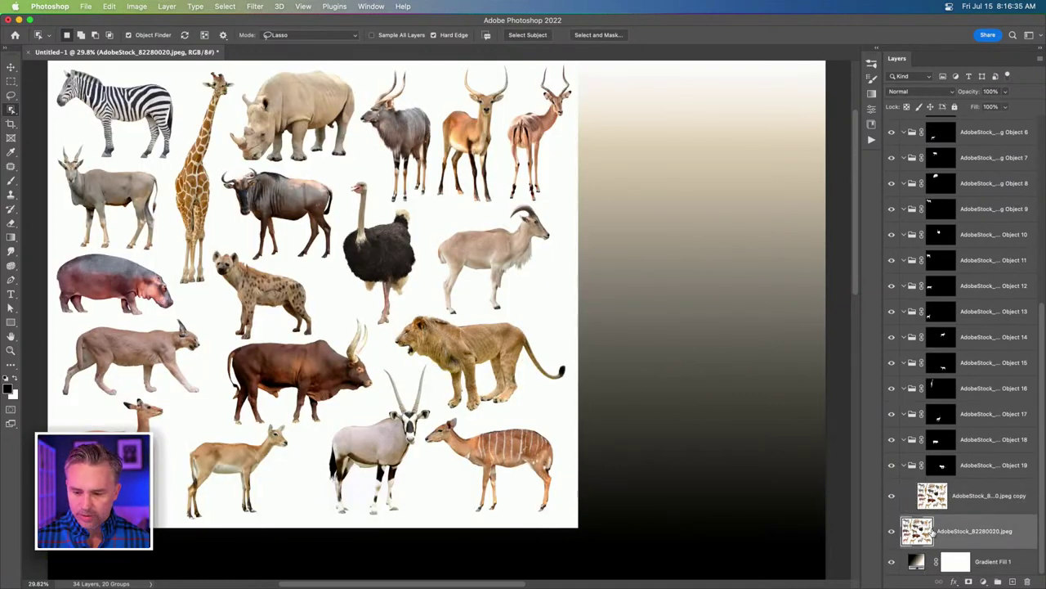
Place a second copy of the animal sheet into the Object 18 group to reveal the bull.
{"action": "key", "text": "super+j"}
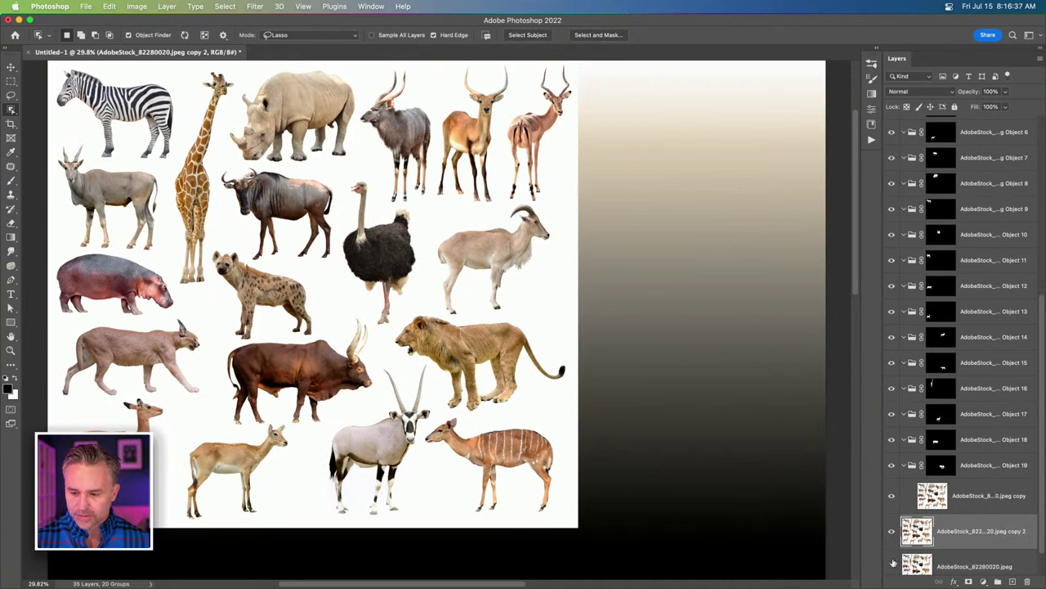
{"action": "scroll", "coordinate": [929, 531], "scroll_direction": "down", "scroll_amount": 1}
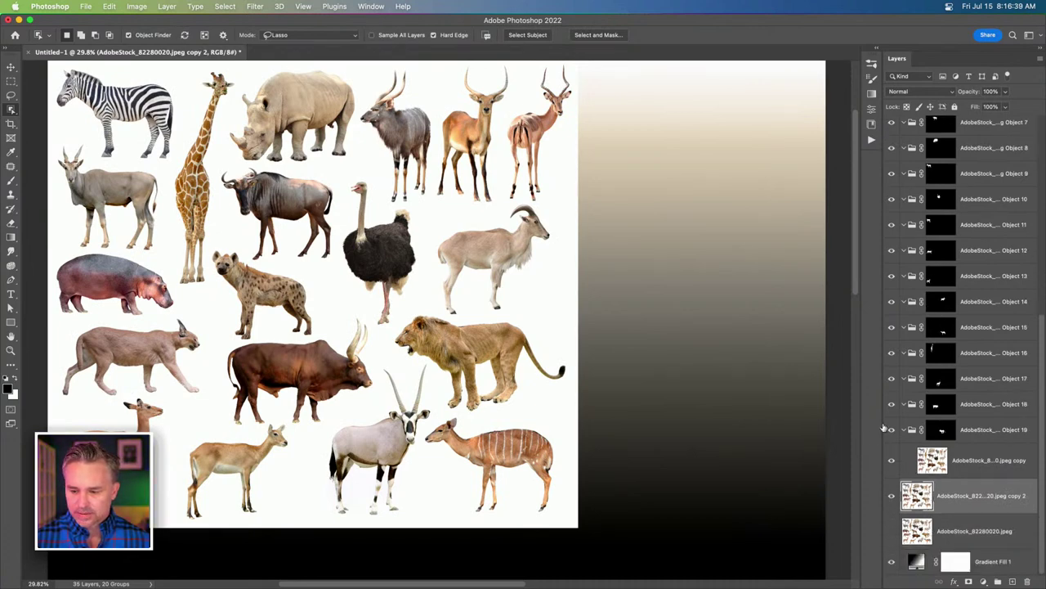
{"action": "left_click", "coordinate": [892, 430]}
{"action": "left_click", "coordinate": [905, 430]}
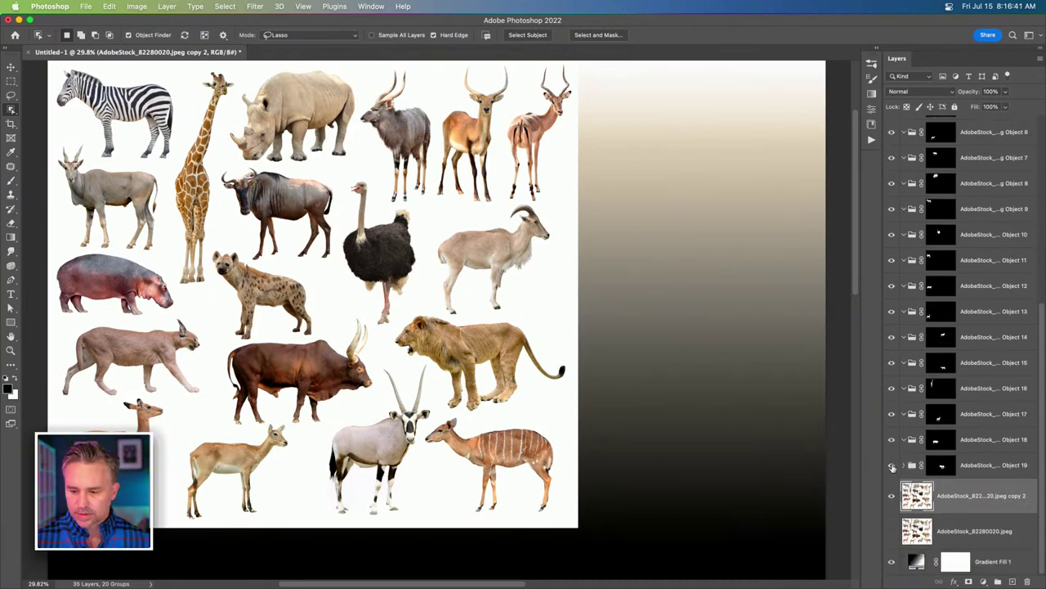
{"action": "left_click_drag", "start_coordinate": [909, 502], "coordinate": [945, 444]}
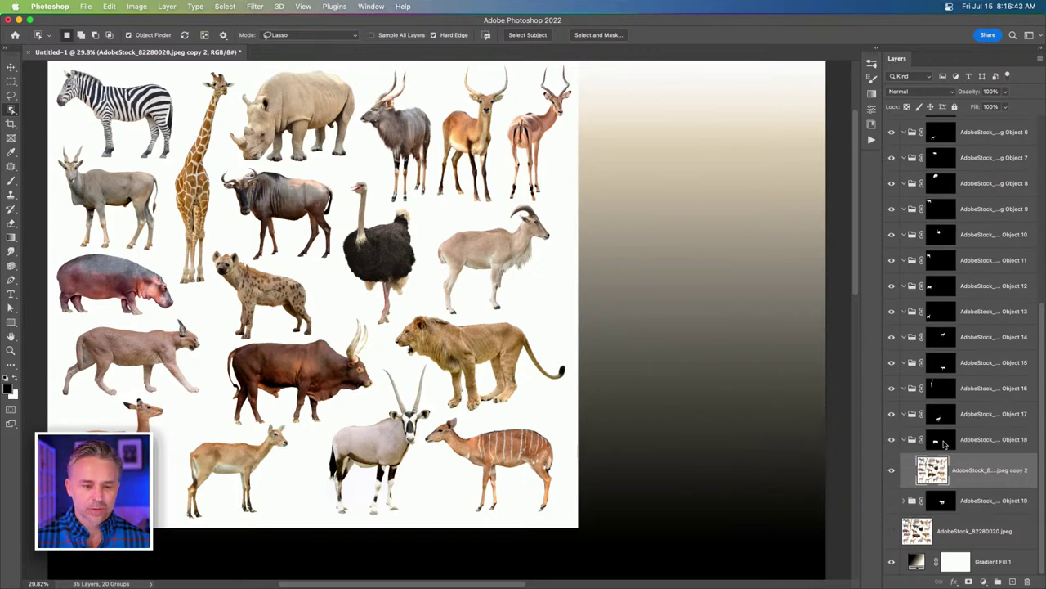
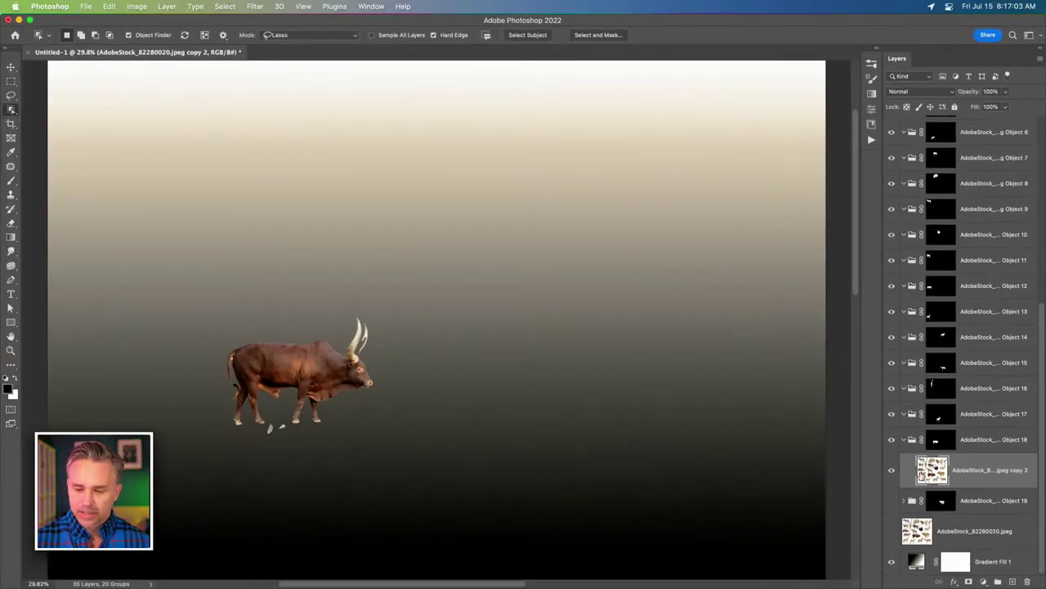
Duplicate the original collage layer into the Object 17 group and show it so the oryx appears.
{"action": "left_click", "coordinate": [915, 531]}
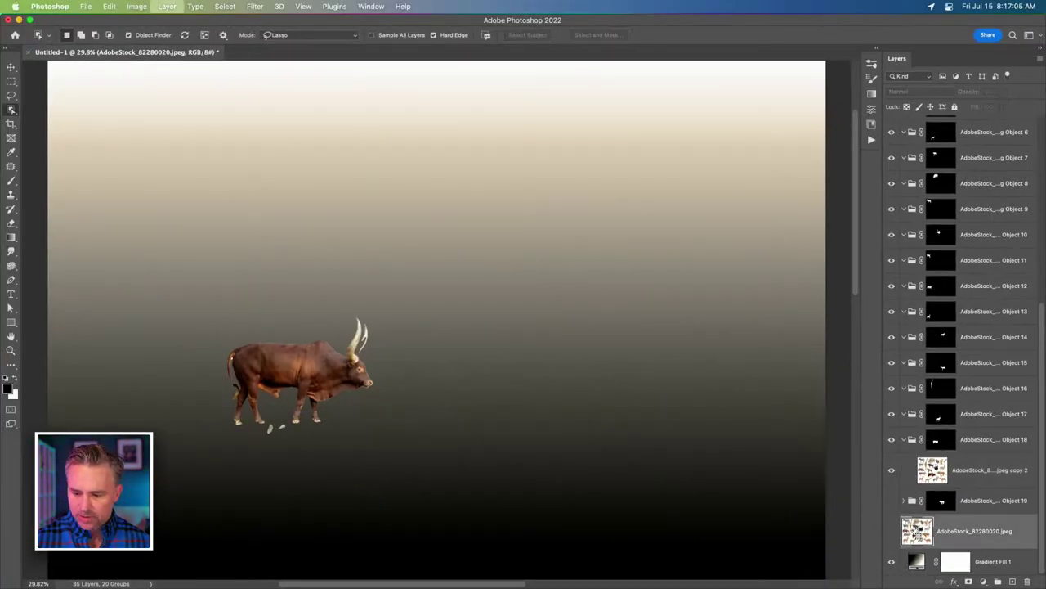
{"action": "key", "text": "ctrl+j"}
{"action": "left_click_drag", "start_coordinate": [915, 531], "coordinate": [944, 421]}
{"action": "left_click", "coordinate": [892, 409]}
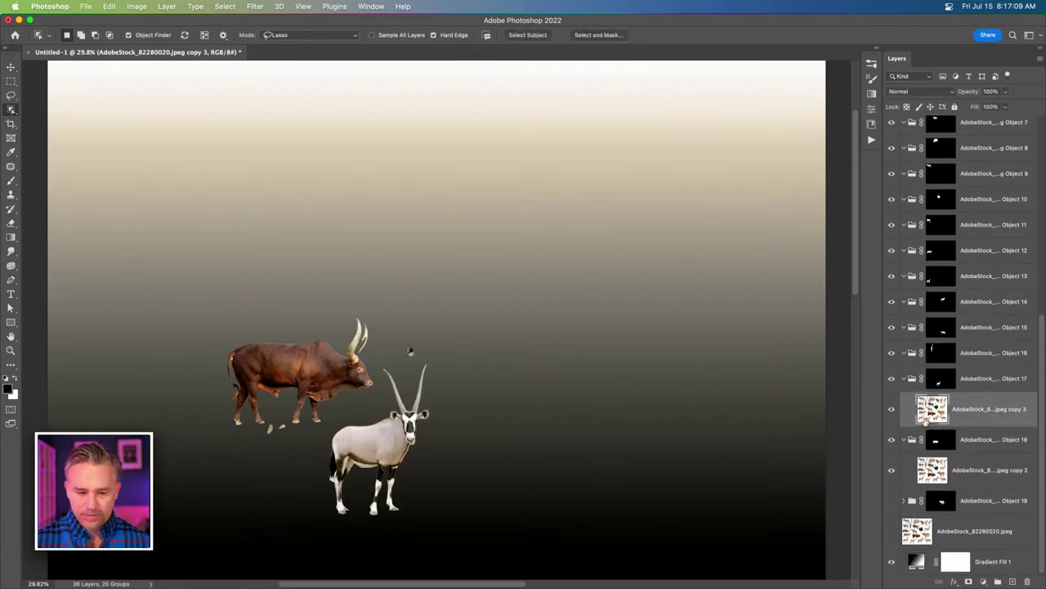
Add another collage copy to the Object 15 group and show it so the striped antelope appears.
{"action": "left_click", "coordinate": [916, 530]}
{"action": "key", "text": "ctrl+j"}
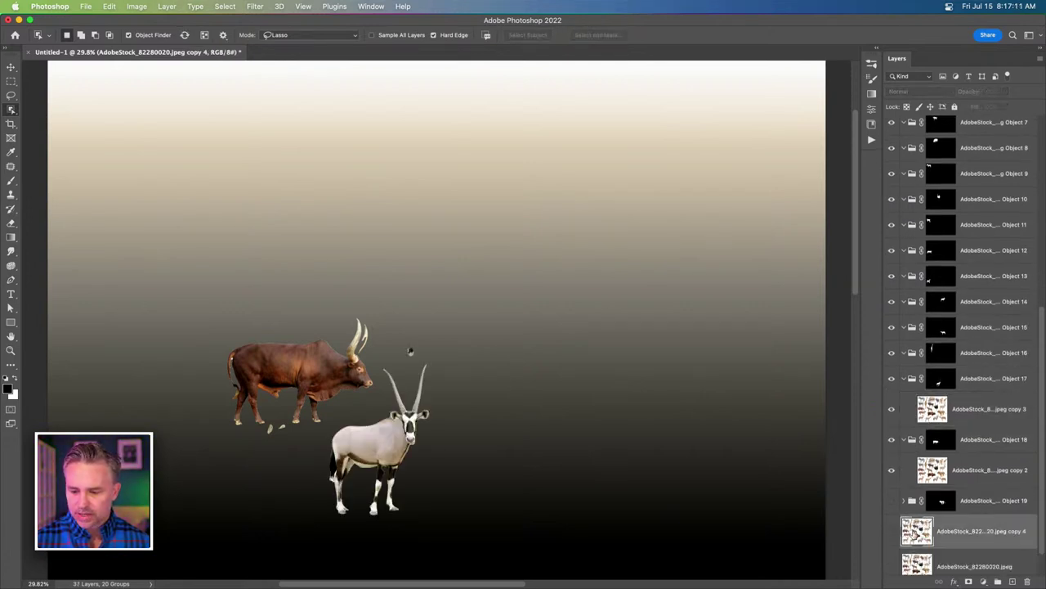
{"action": "left_click_drag", "start_coordinate": [916, 531], "coordinate": [903, 343]}
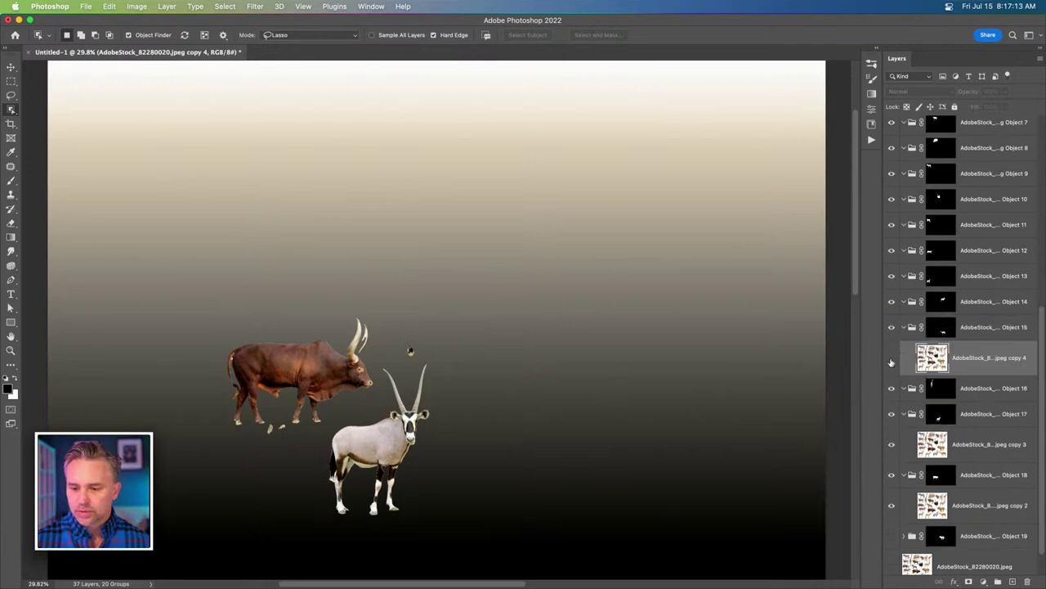
{"action": "left_click", "coordinate": [892, 360]}
{"action": "scroll", "coordinate": [928, 376], "scroll_direction": "down", "scroll_amount": 1}
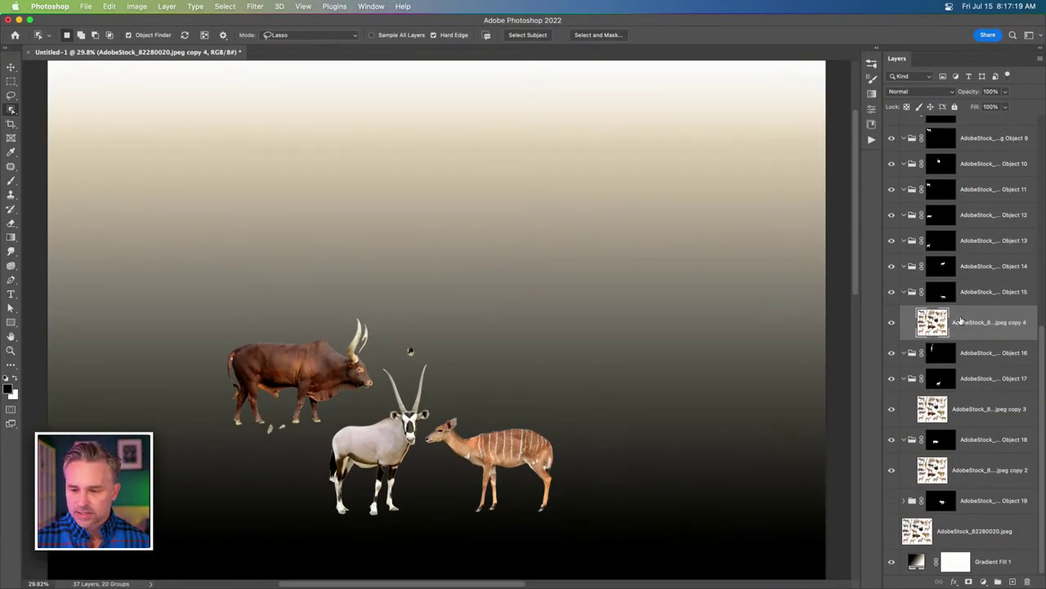
{"action": "left_click", "coordinate": [973, 296]}
{"action": "scroll", "coordinate": [969, 327], "scroll_direction": "up", "scroll_amount": 3}
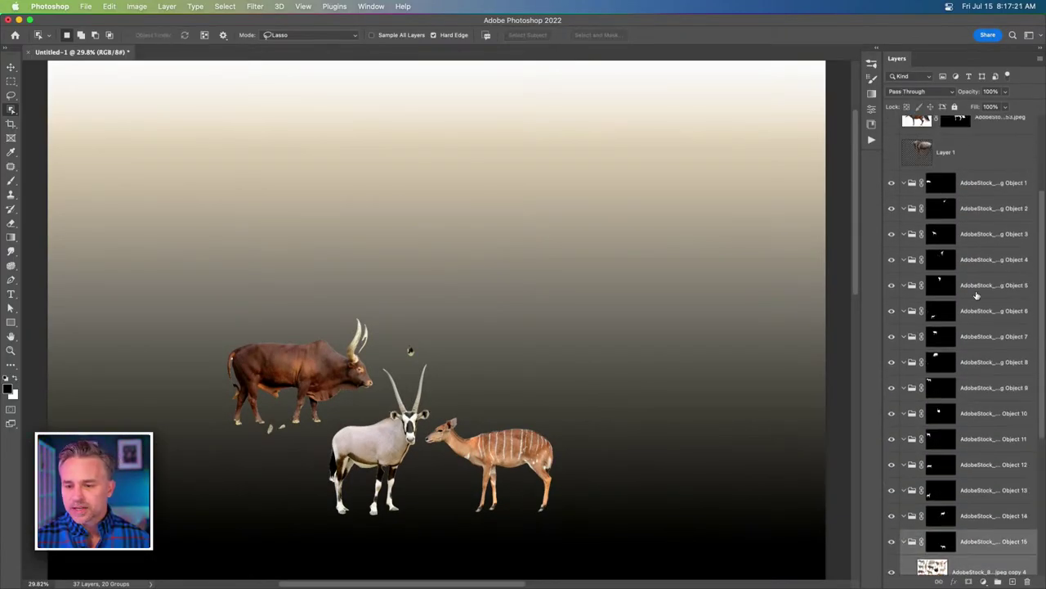
{"action": "scroll", "coordinate": [967, 360], "scroll_direction": "down", "scroll_amount": 2}
Drag the Object 15 group's mask onto the collage copy 4 layer inside it.
{"action": "scroll", "coordinate": [967, 368], "scroll_direction": "down", "scroll_amount": 1}
{"action": "left_click", "coordinate": [988, 325]}
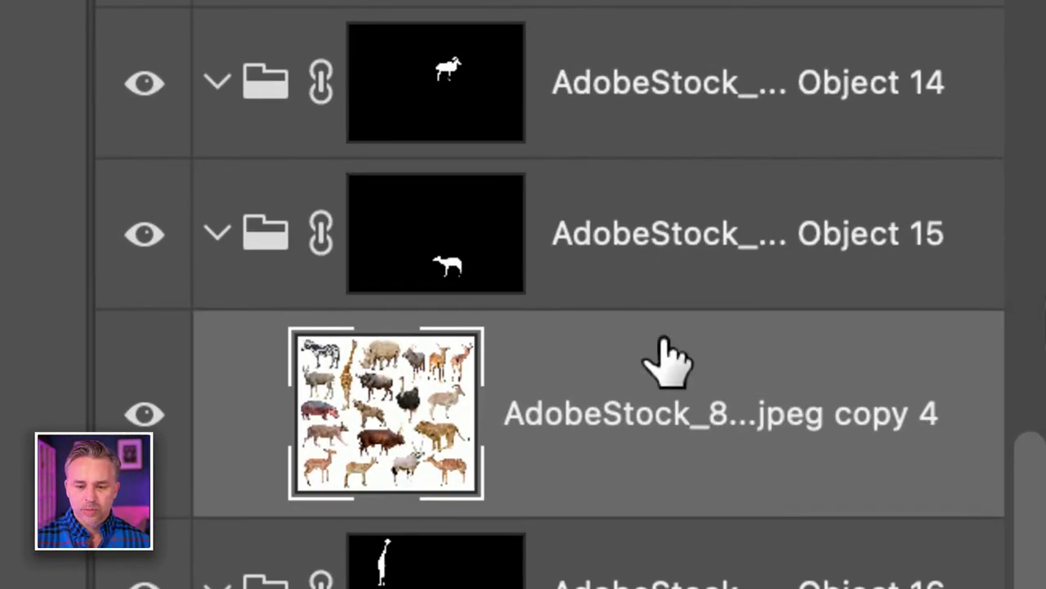
{"action": "left_click", "coordinate": [259, 237]}
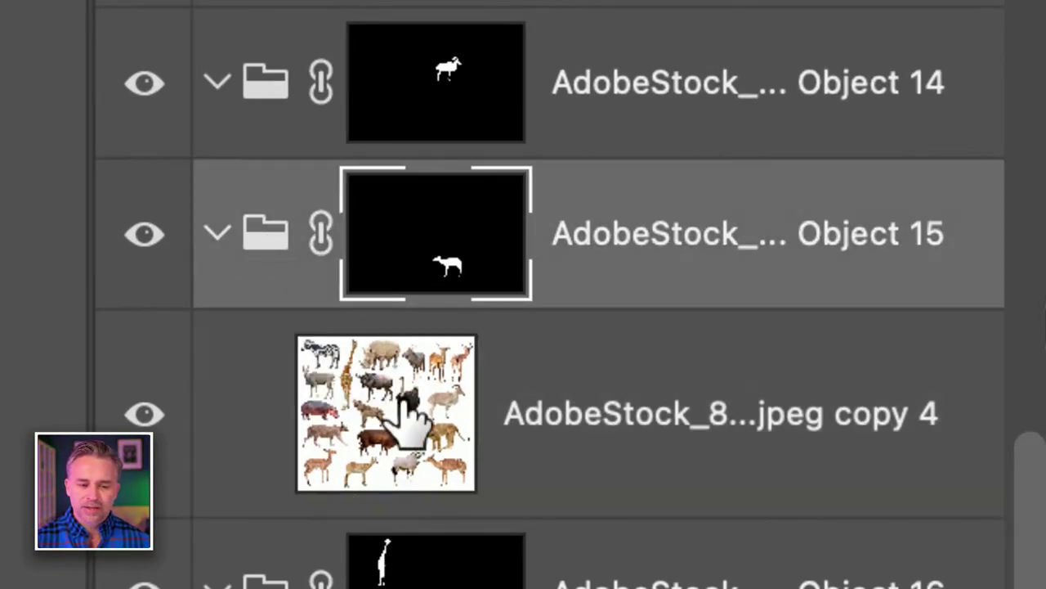
{"action": "left_click", "coordinate": [414, 422]}
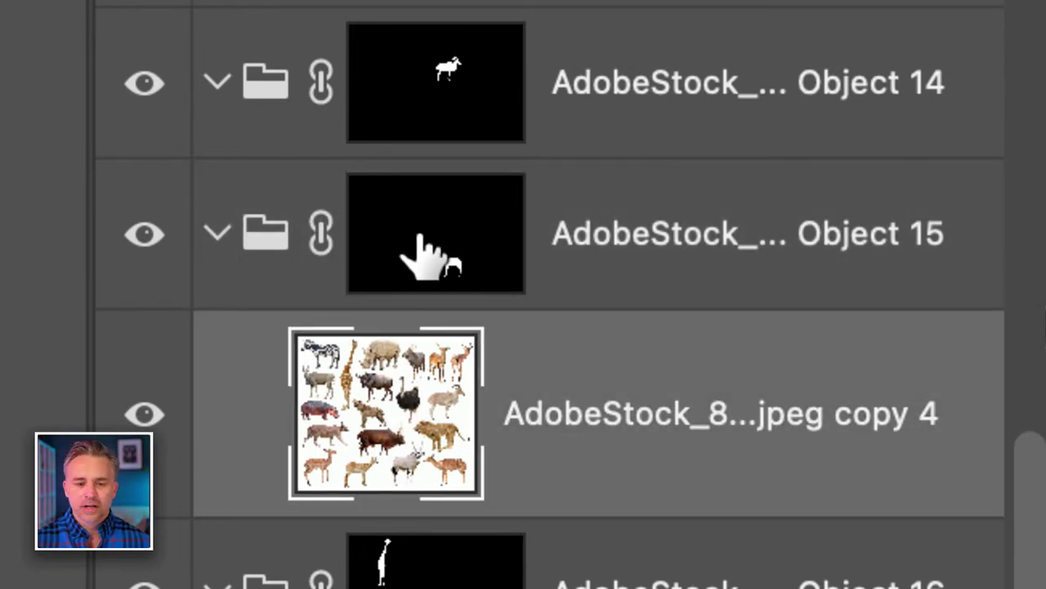
{"action": "left_click", "coordinate": [419, 237]}
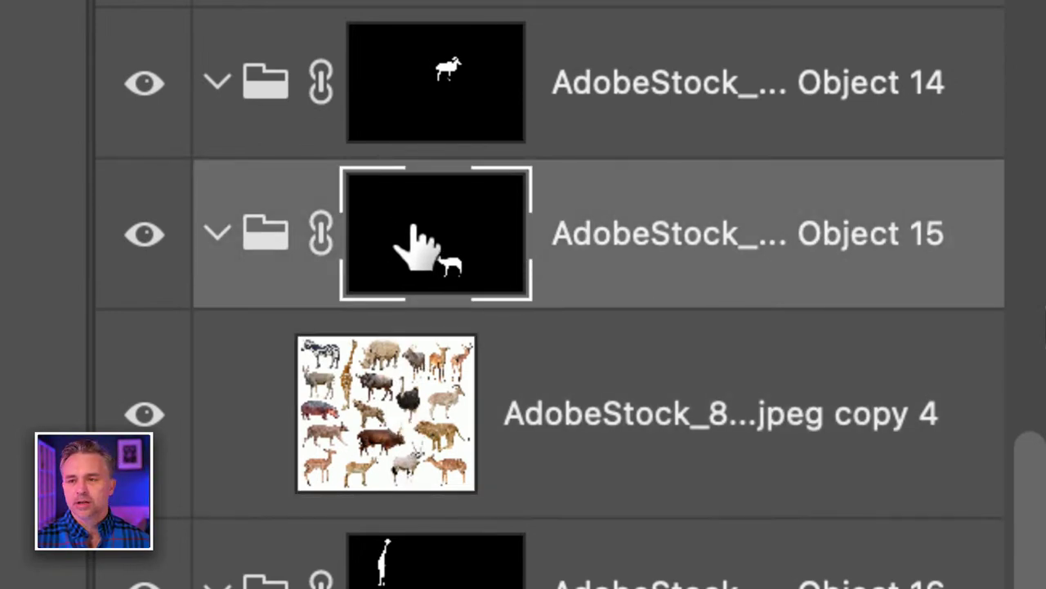
{"action": "left_click_drag", "start_coordinate": [413, 237], "coordinate": [567, 405]}
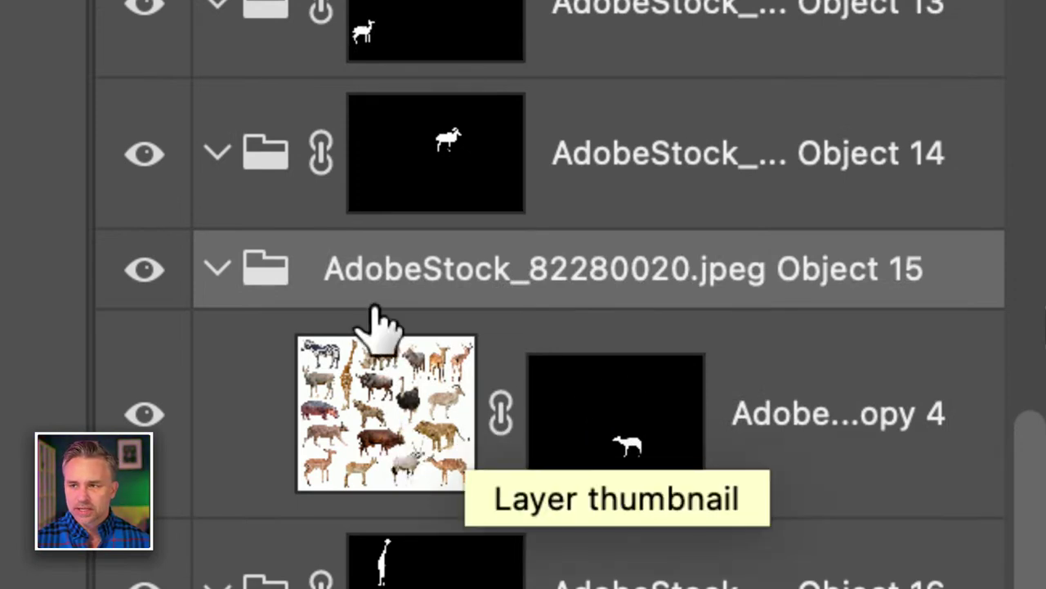
{"action": "left_click", "coordinate": [377, 432]}
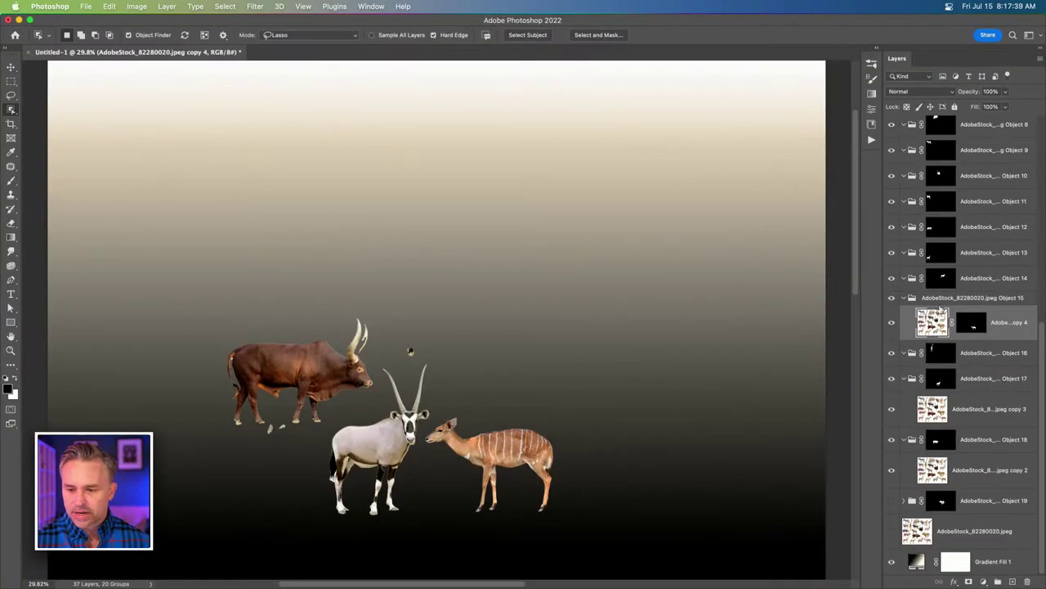
Ungroup the Object 15 group, leaving the masked collage copy 4 on its own.
{"action": "right_click", "coordinate": [957, 301]}
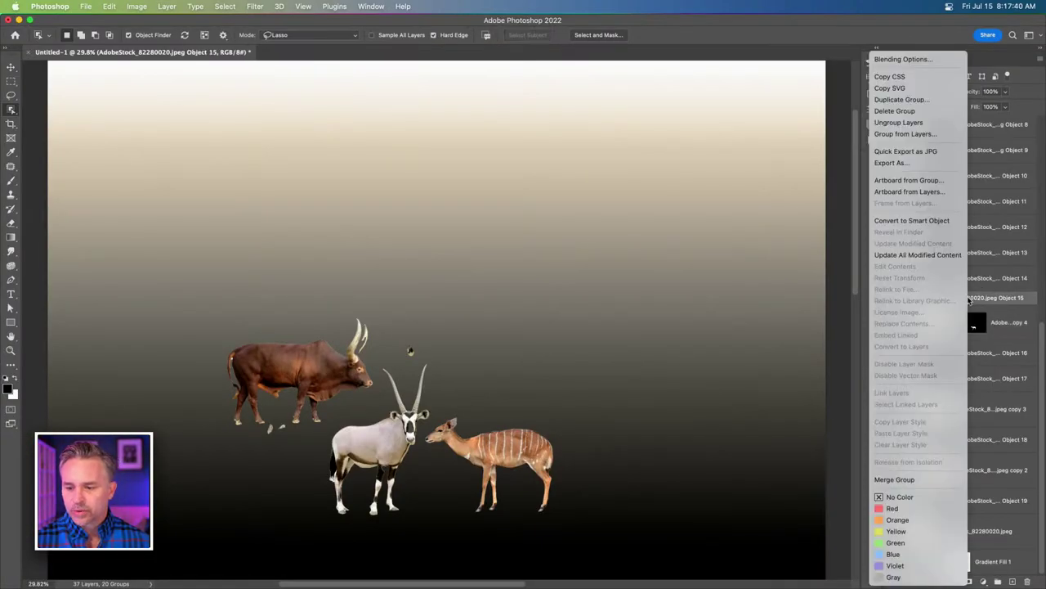
{"action": "left_click", "coordinate": [940, 123]}
{"action": "scroll", "coordinate": [912, 331], "scroll_direction": "up", "scroll_amount": 2}
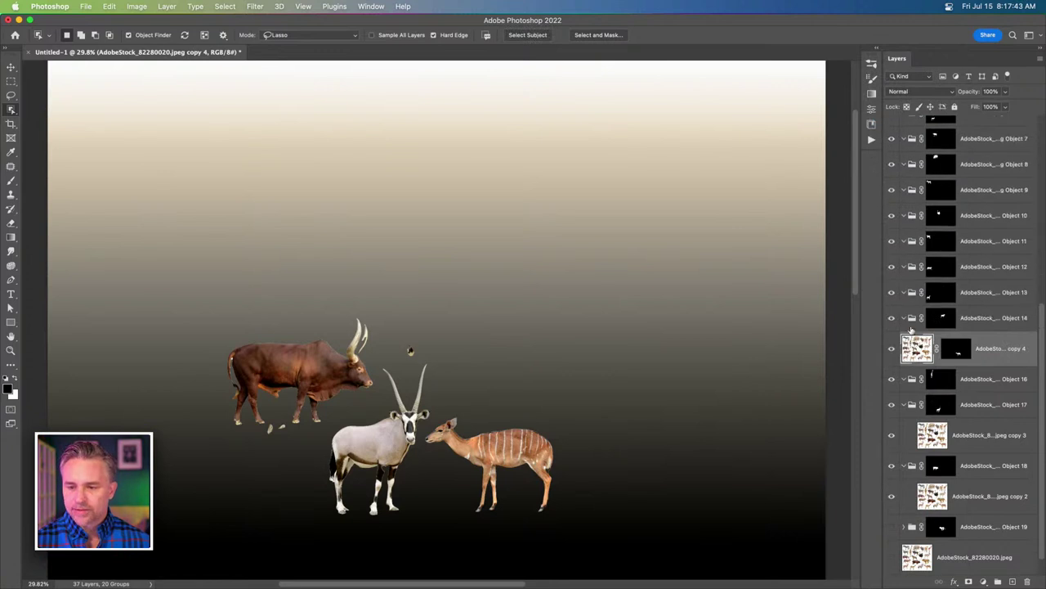
{"action": "scroll", "coordinate": [912, 335], "scroll_direction": "down", "scroll_amount": 5}
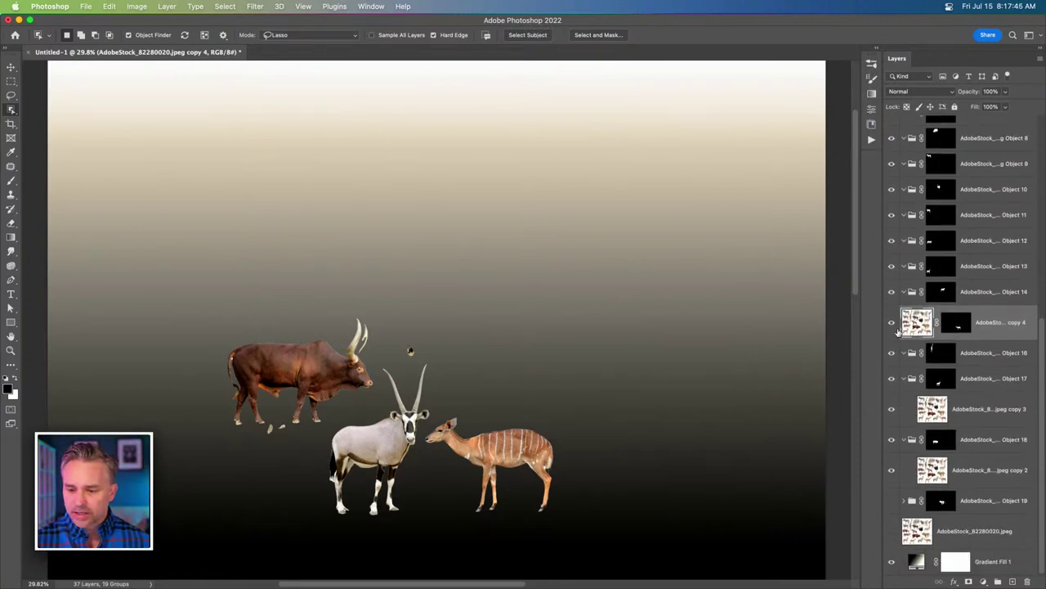
Collapse Objects 17 and 18 and hide Objects 16–18, removing the ox and oryx.
{"action": "left_click", "coordinate": [903, 378]}
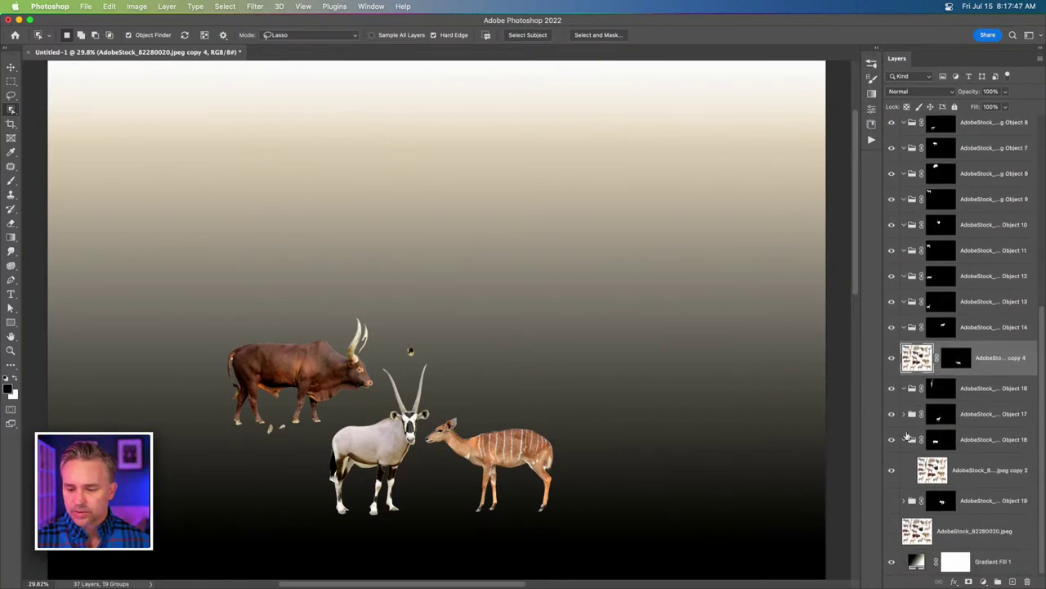
{"action": "left_click", "coordinate": [905, 441]}
{"action": "left_click_drag", "start_coordinate": [892, 425], "coordinate": [890, 479]}
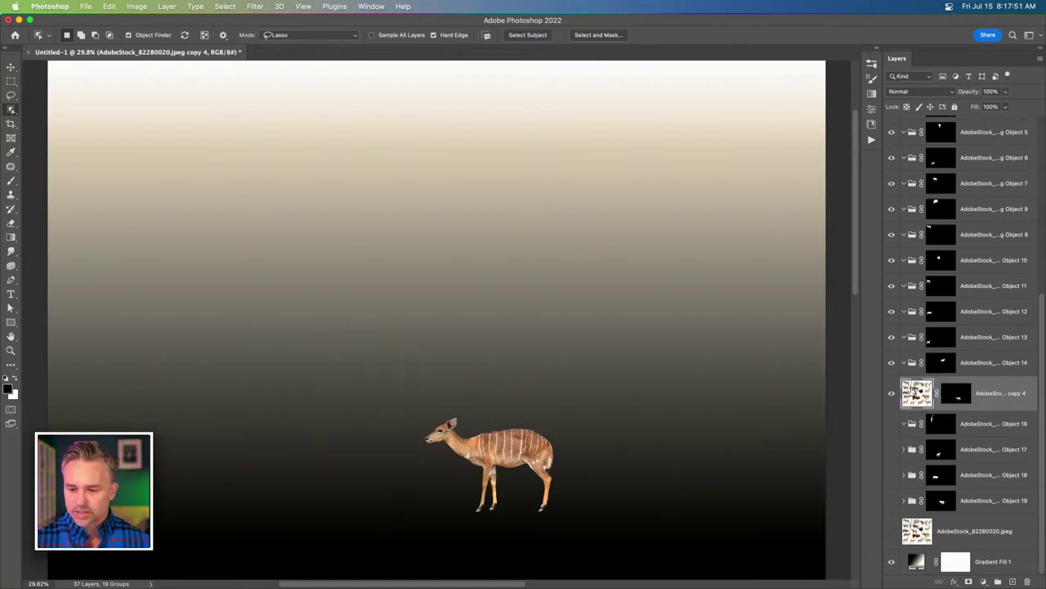
Show the original collage layer and duplicate it several times.
{"action": "left_click", "coordinate": [891, 531]}
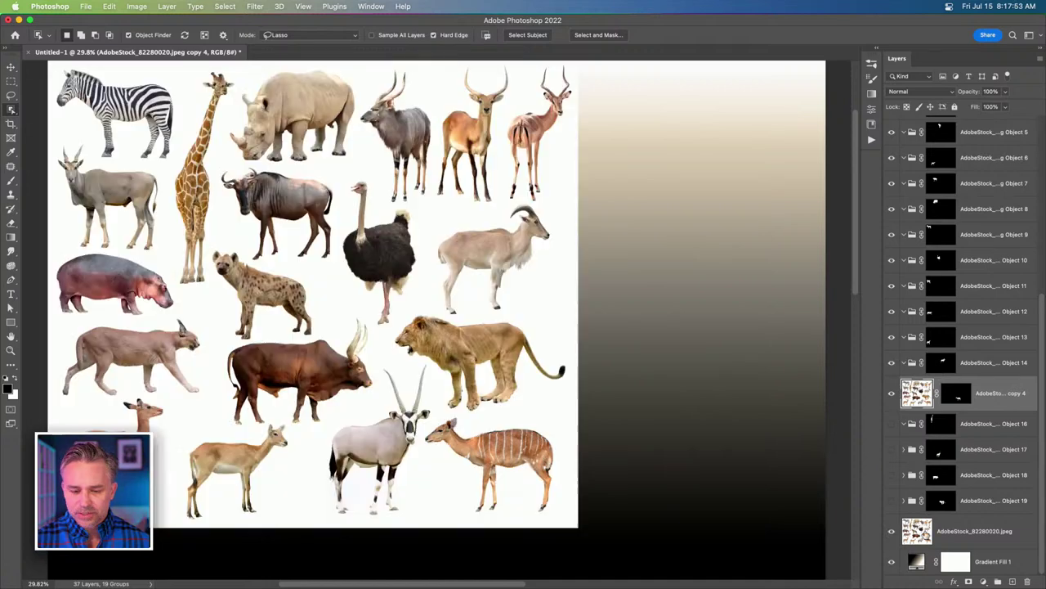
{"action": "left_click", "coordinate": [923, 533]}
{"action": "key", "text": "super+j"}
{"action": "key", "text": "super+j"}
{"action": "key", "text": "super+j"}
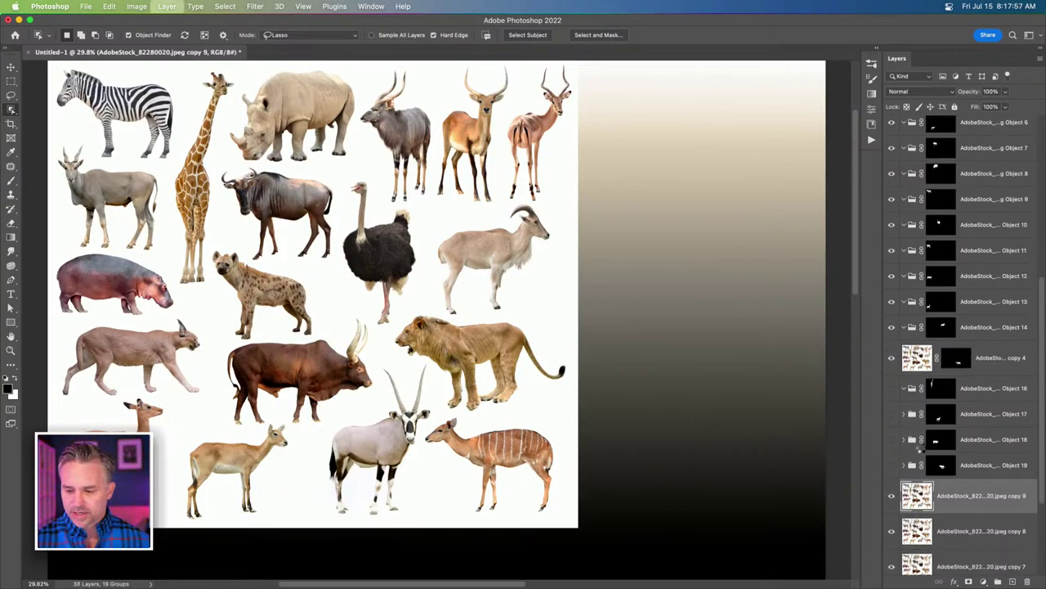
{"action": "key", "text": "super+j"}
{"action": "key", "text": "super+j"}
{"action": "key", "text": "super+j"}
Move collage copies 10, 8 and 7 into the Object 13, 11 and 14 groups.
{"action": "scroll", "coordinate": [932, 327], "scroll_direction": "up", "scroll_amount": 4}
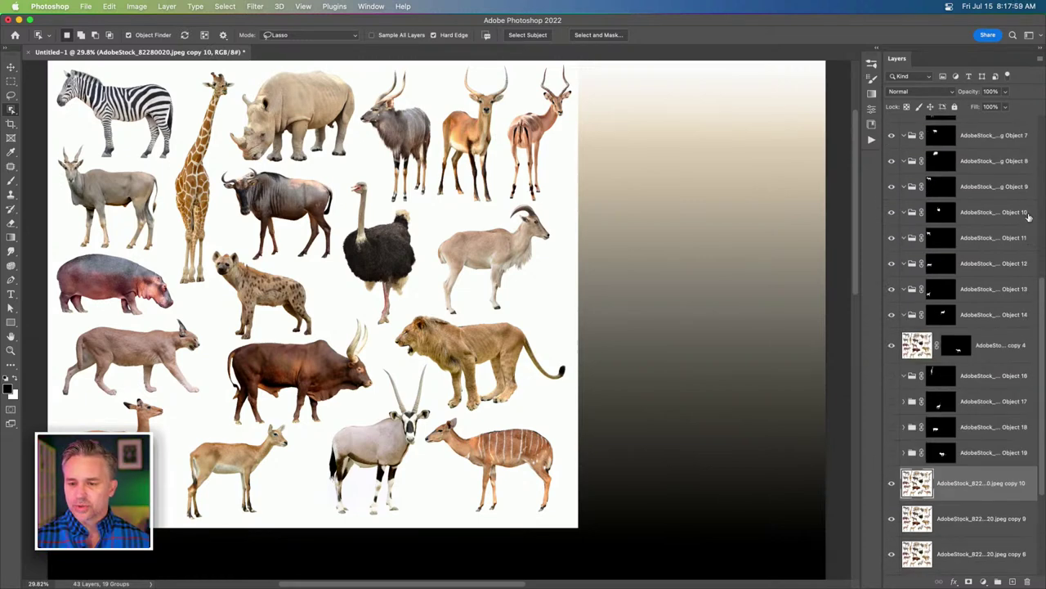
{"action": "left_click_drag", "start_coordinate": [917, 488], "coordinate": [895, 282]}
{"action": "left_click_drag", "start_coordinate": [918, 559], "coordinate": [932, 248]}
{"action": "left_click", "coordinate": [918, 433]}
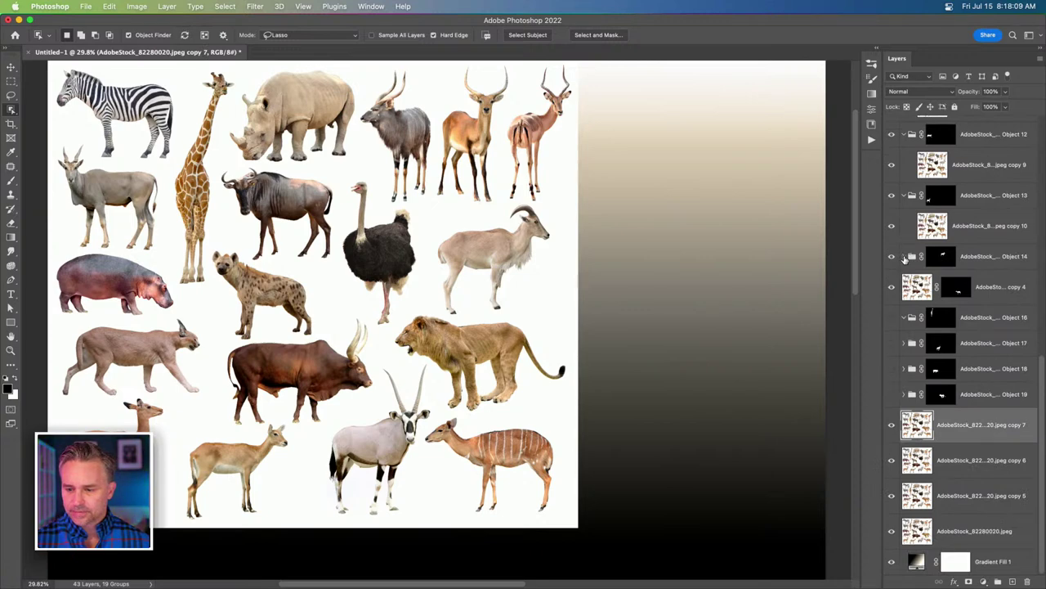
{"action": "left_click_drag", "start_coordinate": [907, 428], "coordinate": [920, 270]}
Duplicate copy 6, collapse Objects 11–14, and move copies 12 and 11 into Objects 10 and 9.
{"action": "left_click", "coordinate": [911, 454]}
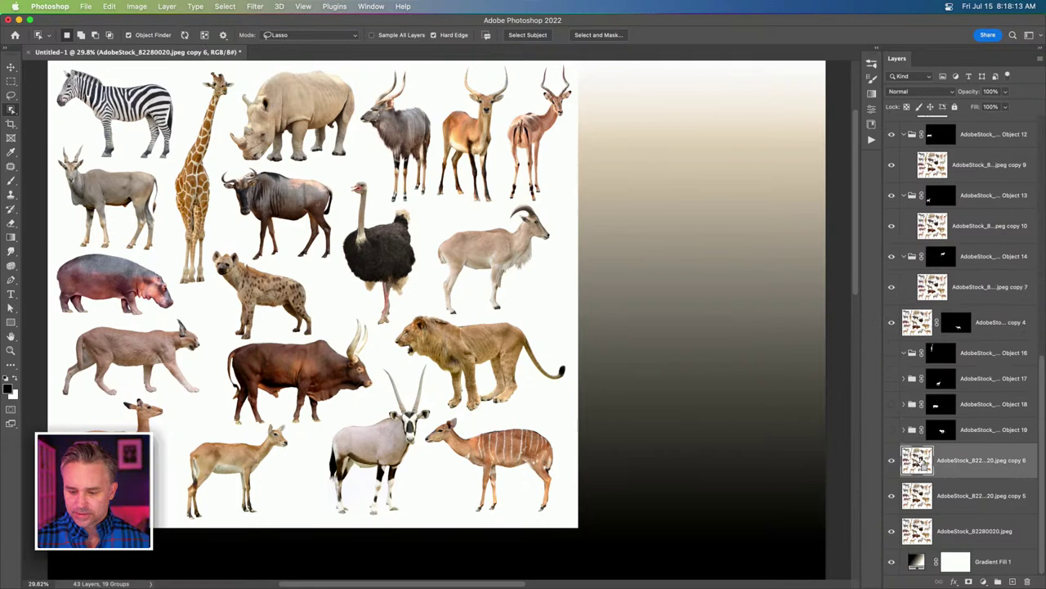
{"action": "key", "text": "super+j"}
{"action": "key", "text": "super+j"}
{"action": "left_click_drag", "start_coordinate": [914, 461], "coordinate": [918, 460]}
{"action": "scroll", "coordinate": [919, 461], "scroll_direction": "up", "scroll_amount": 5}
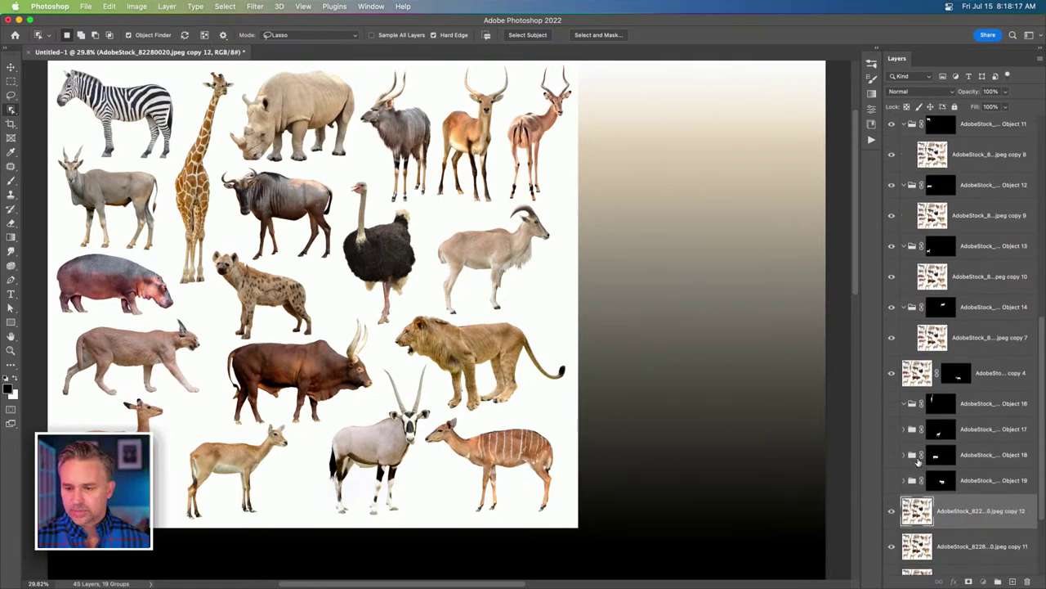
{"action": "left_click", "coordinate": [904, 242]}
{"action": "left_click", "coordinate": [903, 181]}
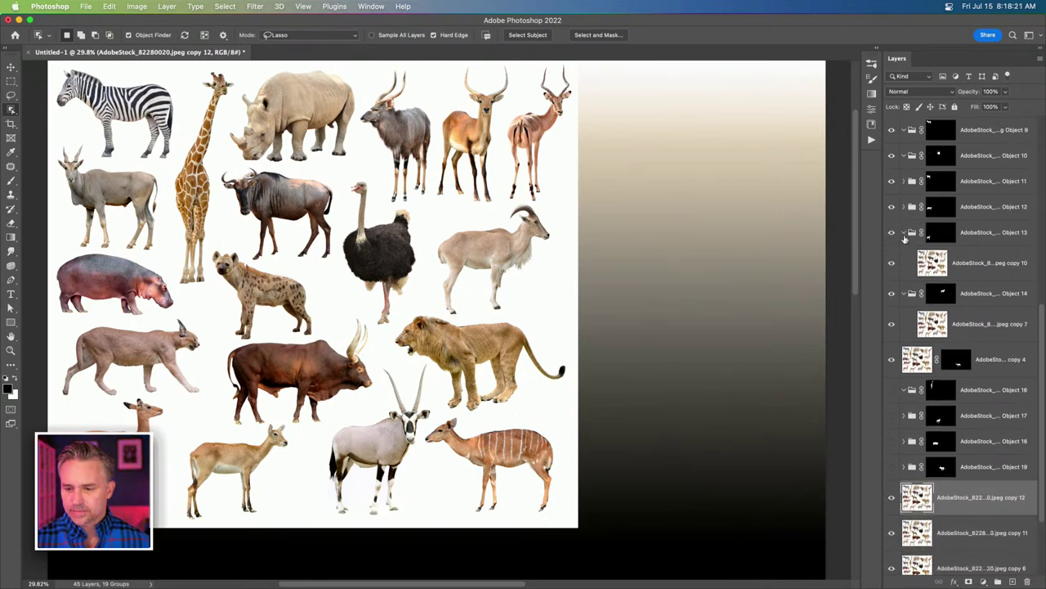
{"action": "left_click", "coordinate": [903, 234]}
{"action": "left_click", "coordinate": [903, 258]}
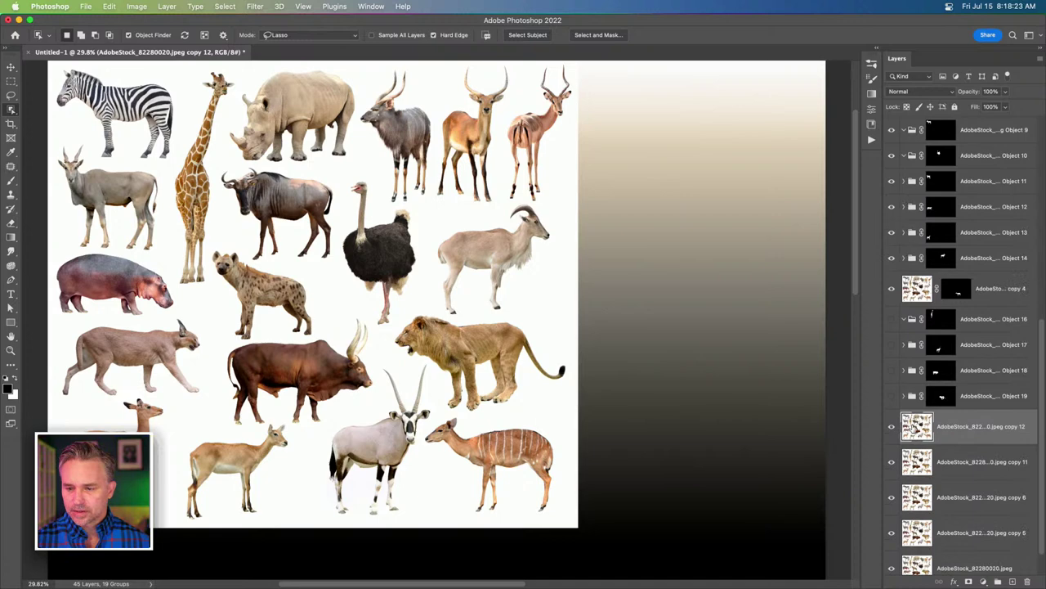
{"action": "left_click_drag", "start_coordinate": [915, 429], "coordinate": [920, 158]}
{"action": "left_click_drag", "start_coordinate": [915, 462], "coordinate": [917, 134]}
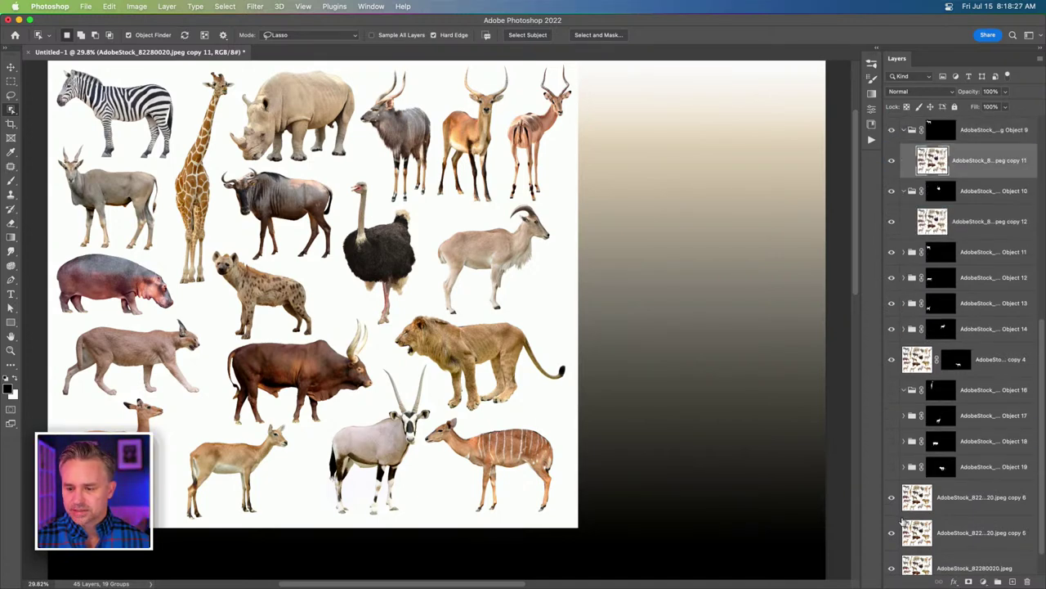
Make copy 13, collapse Objects 8–10, move copy 6 into Object 7, and raise copy 5 with the original.
{"action": "left_click", "coordinate": [918, 501]}
{"action": "key", "text": "super+j"}
{"action": "left_click_drag", "start_coordinate": [924, 502], "coordinate": [943, 169]}
{"action": "left_click", "coordinate": [903, 154]}
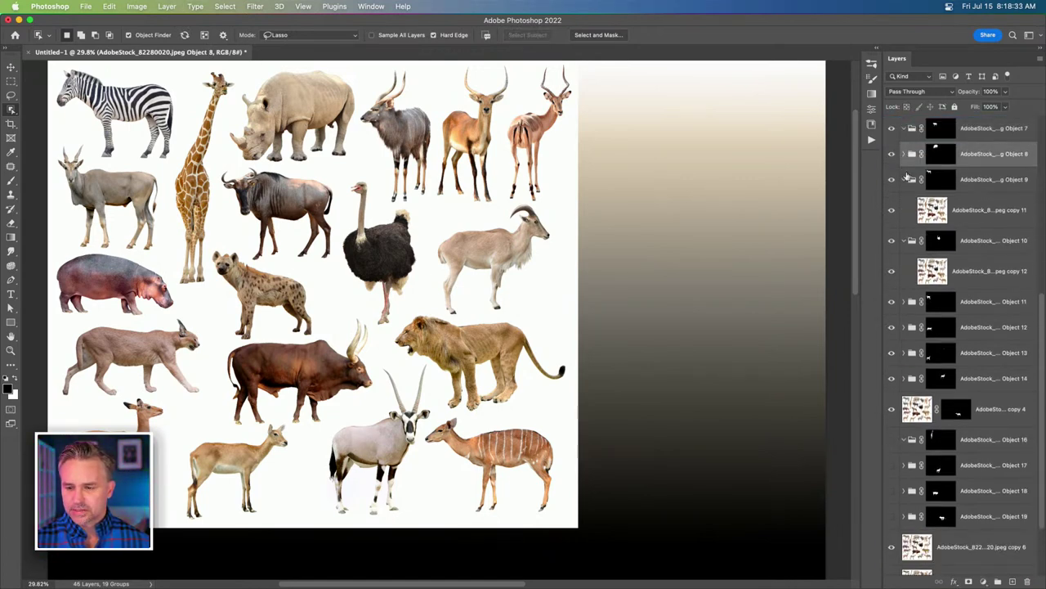
{"action": "left_click", "coordinate": [903, 179]}
{"action": "left_click", "coordinate": [903, 205]}
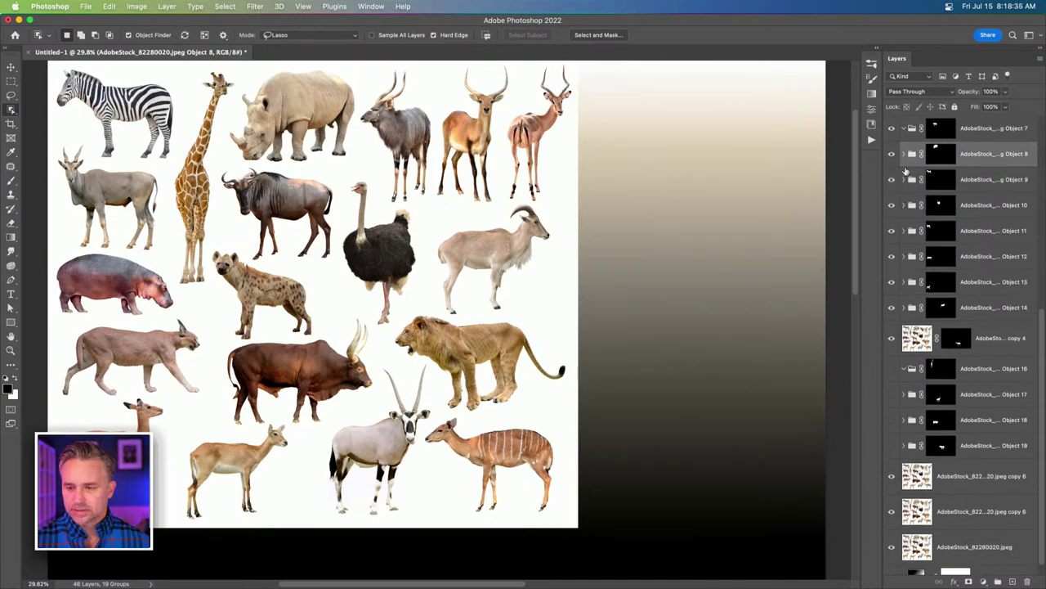
{"action": "left_click_drag", "start_coordinate": [911, 478], "coordinate": [924, 143]}
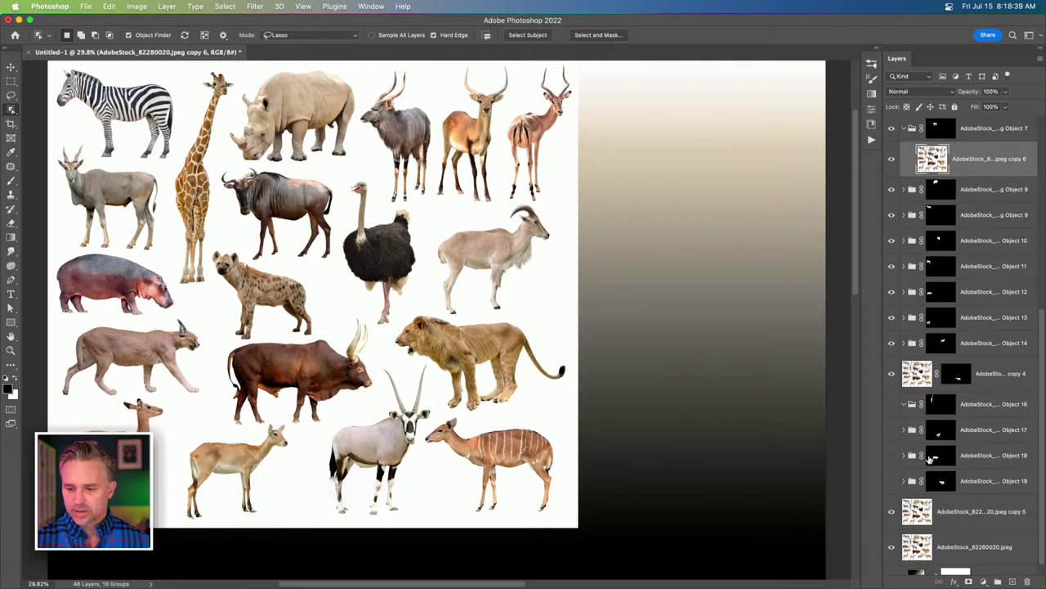
{"action": "left_click", "coordinate": [944, 521]}
{"action": "left_click", "coordinate": [955, 545], "text": "shift"}
{"action": "left_click_drag", "start_coordinate": [917, 509], "coordinate": [926, 305]}
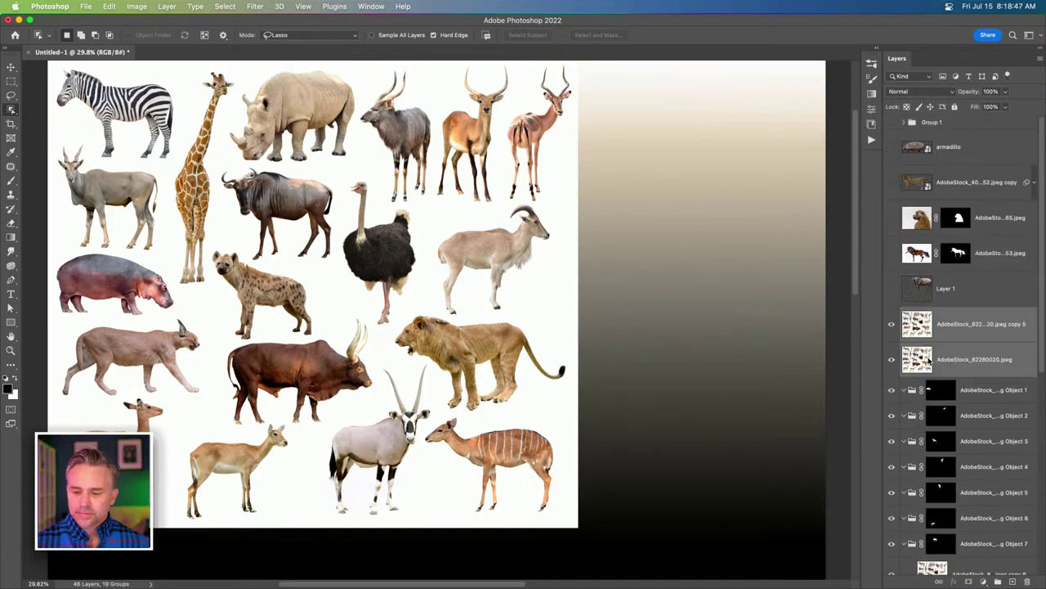
Move the original collage layer into the Object 1 group and collapse it.
{"action": "left_click", "coordinate": [930, 366]}
{"action": "left_click_drag", "start_coordinate": [930, 366], "coordinate": [937, 399]}
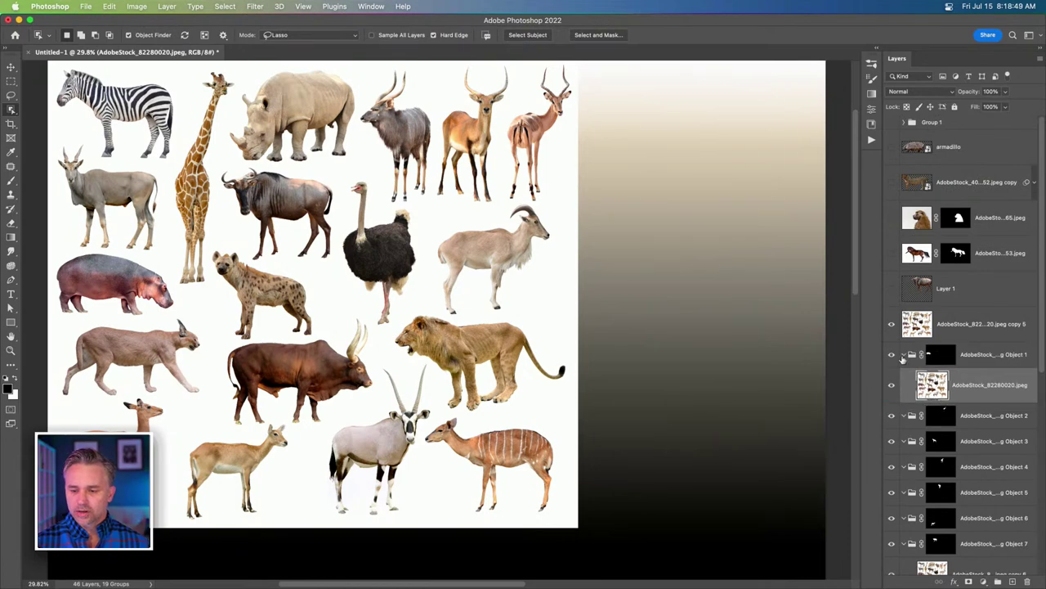
{"action": "left_click", "coordinate": [903, 355]}
{"action": "left_click", "coordinate": [892, 324]}
Delete the Object 2 through Object 6 groups.
{"action": "scroll", "coordinate": [909, 399], "scroll_direction": "down", "scroll_amount": 2}
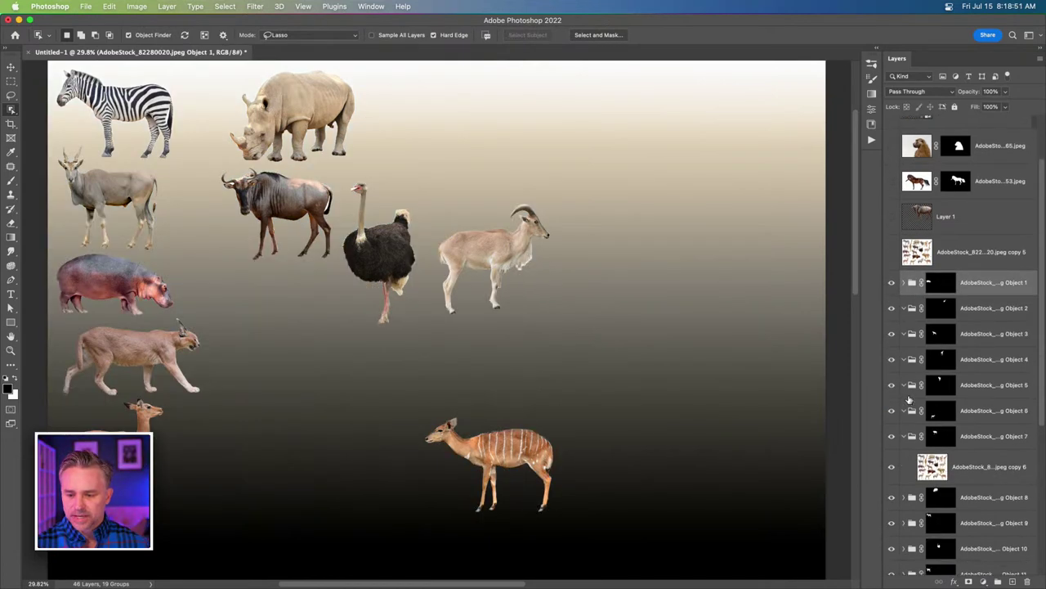
{"action": "left_click", "coordinate": [904, 436]}
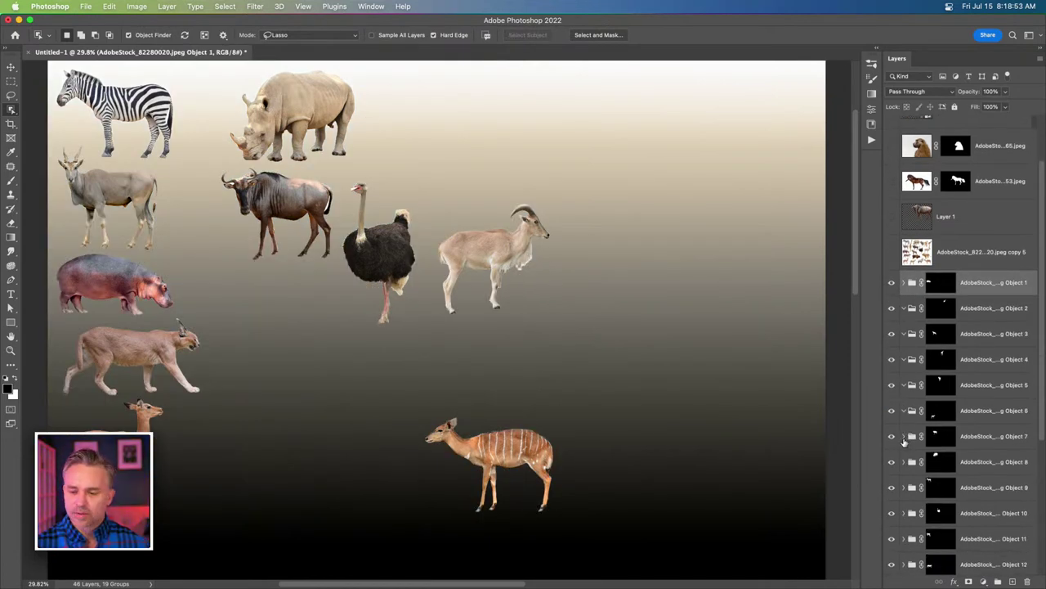
{"action": "left_click", "coordinate": [944, 308]}
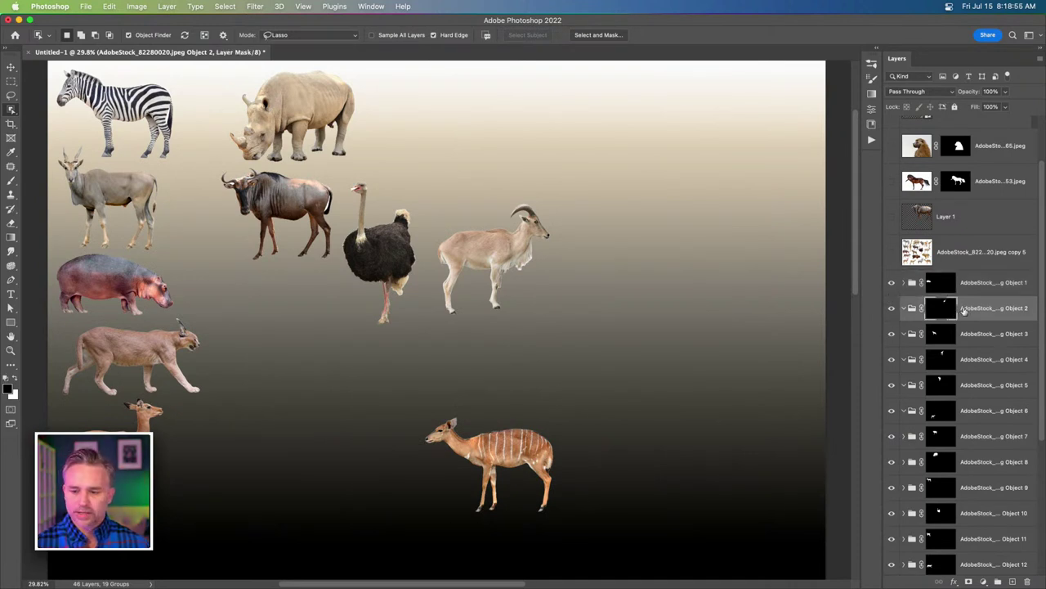
{"action": "left_click", "coordinate": [975, 411], "text": "shift"}
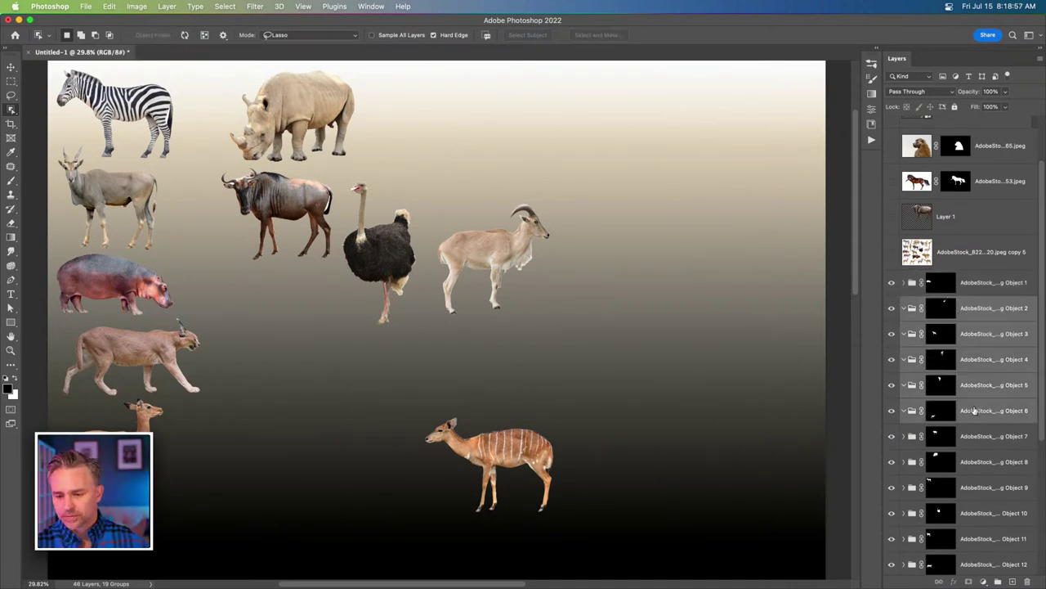
{"action": "key", "text": "Delete"}
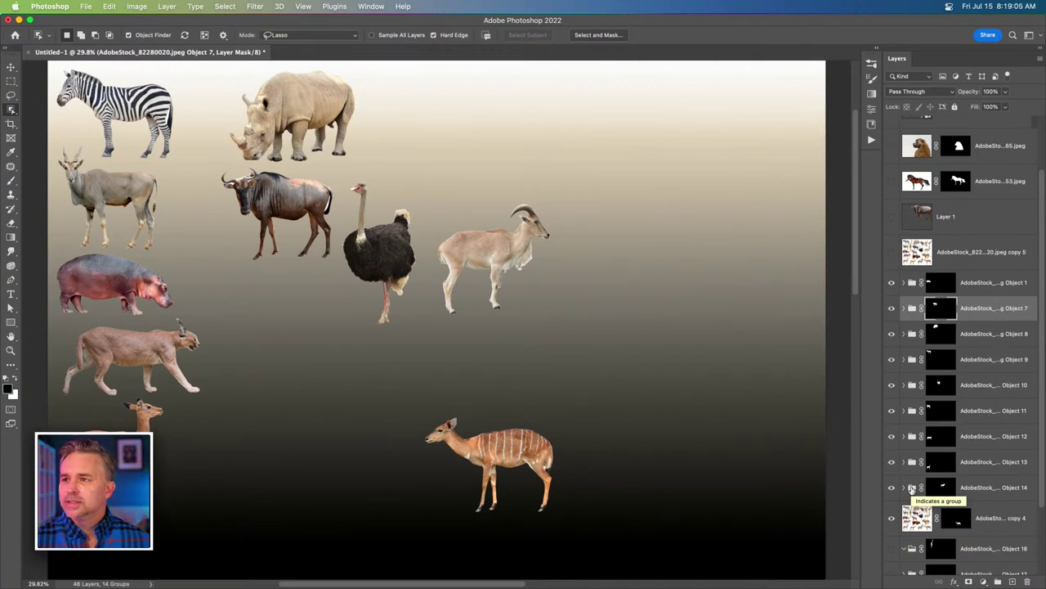
Zoom to 100% on the striped antelope and move the copy 4 layer above copy 5.
{"action": "left_click_drag", "start_coordinate": [299, 380], "coordinate": [264, 329]}
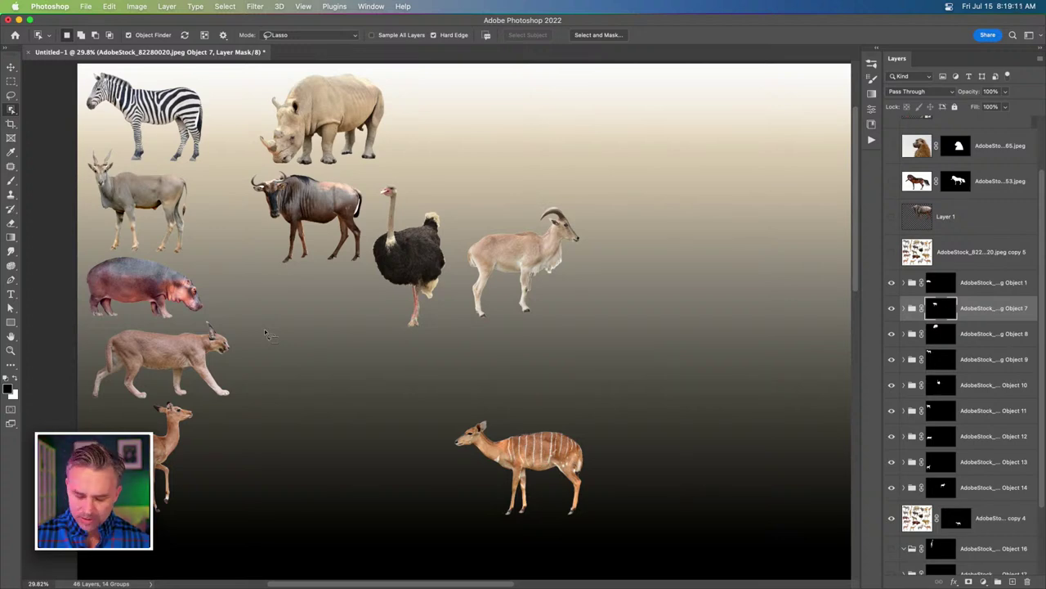
{"action": "key", "text": "super+equal"}
{"action": "key", "text": "super+equal"}
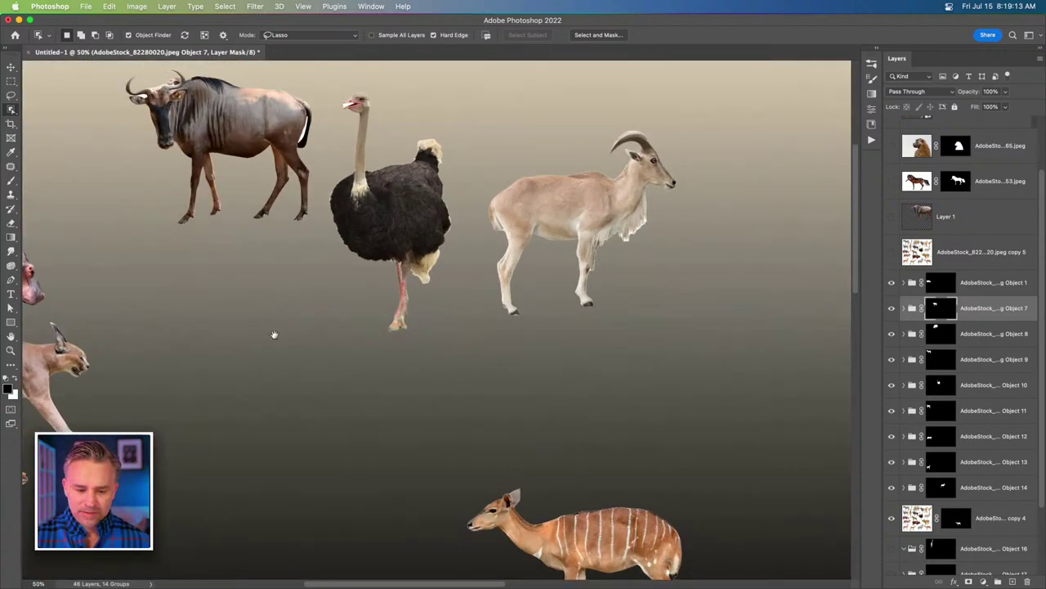
{"action": "left_click_drag", "start_coordinate": [479, 470], "coordinate": [420, 276]}
{"action": "key", "text": "super+equal"}
{"action": "key", "text": "super+equal"}
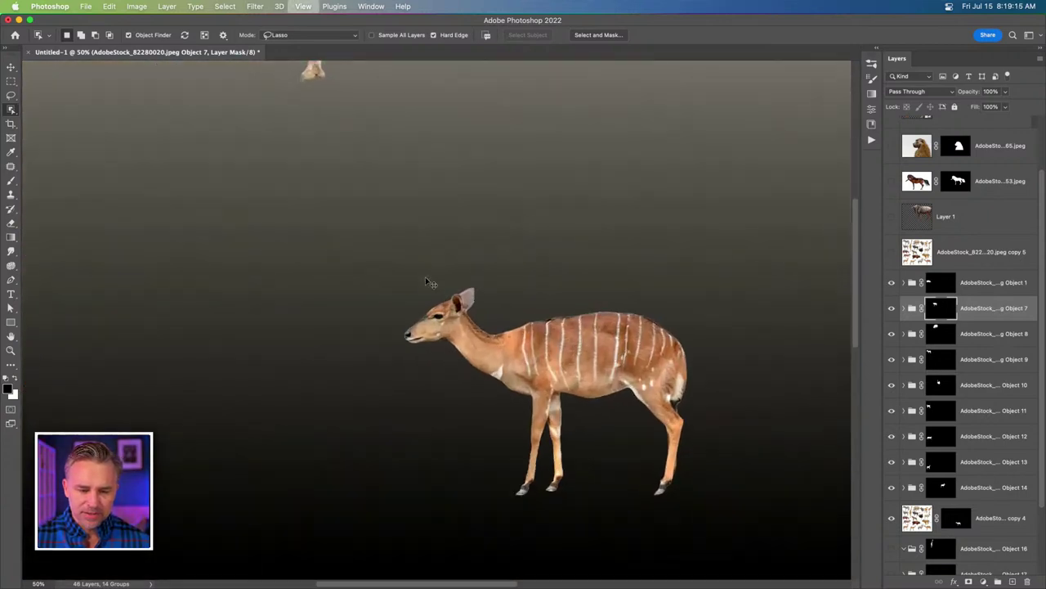
{"action": "left_click_drag", "start_coordinate": [495, 338], "coordinate": [373, 225]}
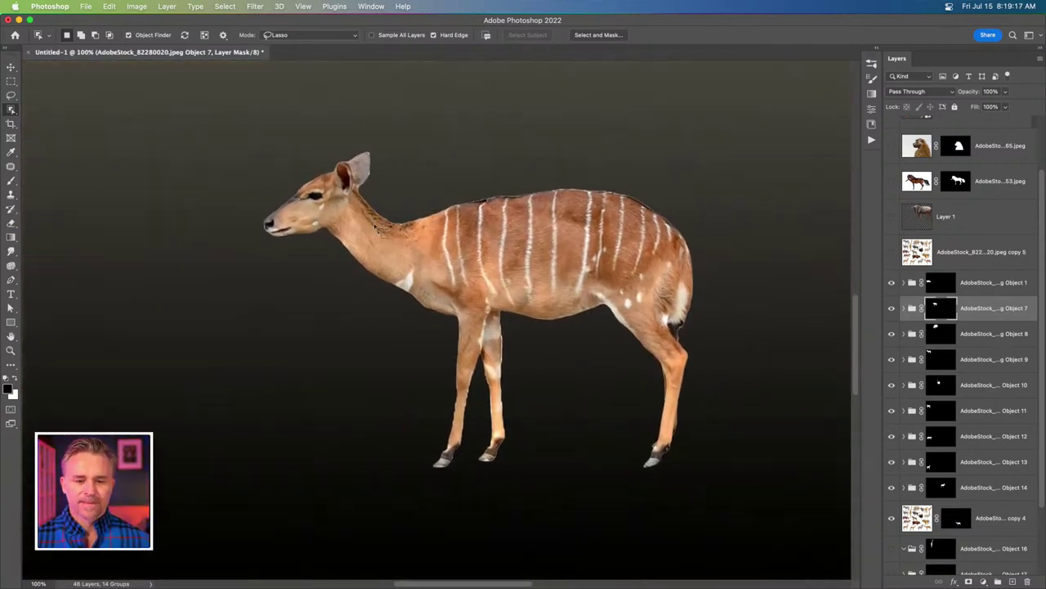
{"action": "left_click_drag", "start_coordinate": [917, 519], "coordinate": [905, 250]}
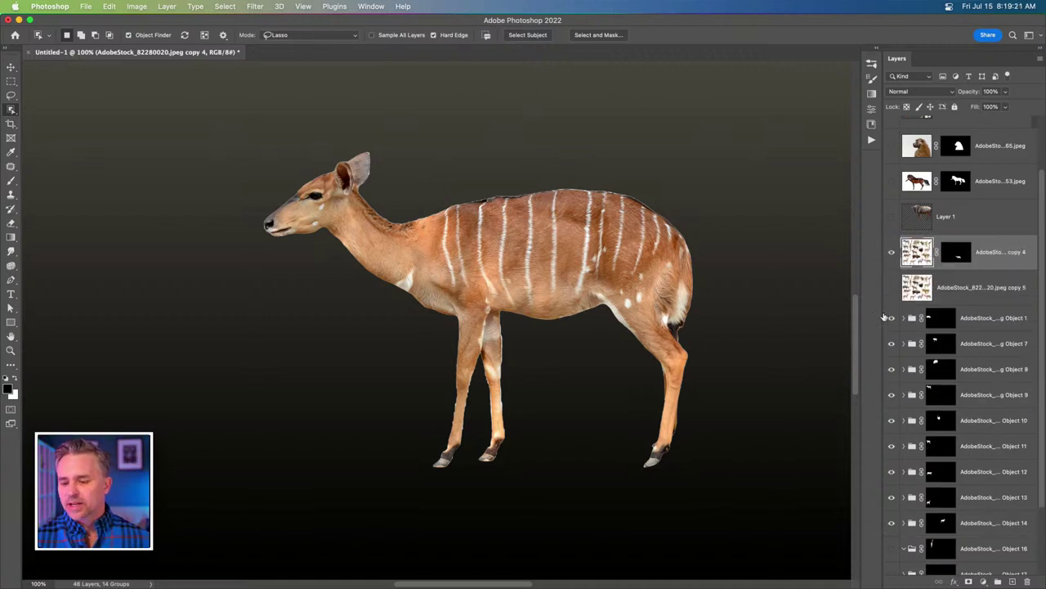
Select groups Object 1 through 19 and turn Objects 17–19 back on to show the ox, lion and oryx.
{"action": "scroll", "coordinate": [893, 549], "scroll_direction": "down", "scroll_amount": 3}
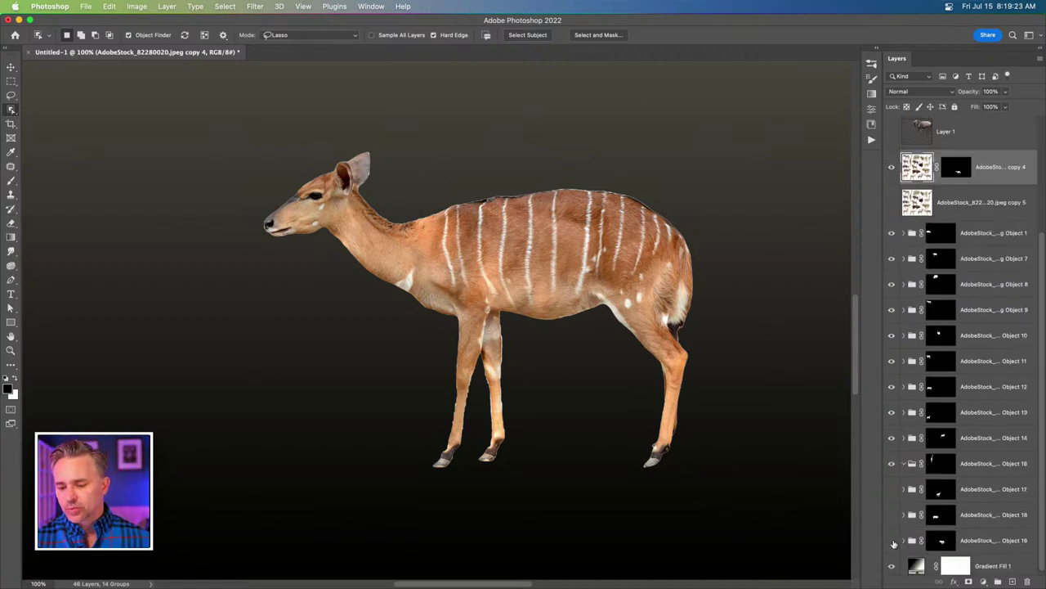
{"action": "key", "text": "super+minus"}
{"action": "key", "text": "super+minus"}
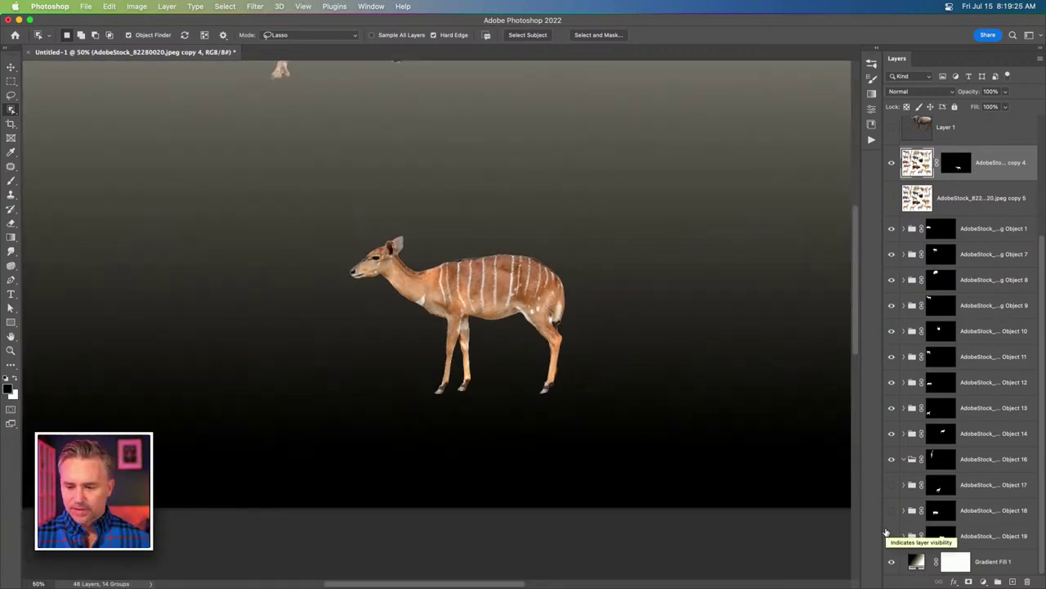
{"action": "left_click", "coordinate": [979, 236]}
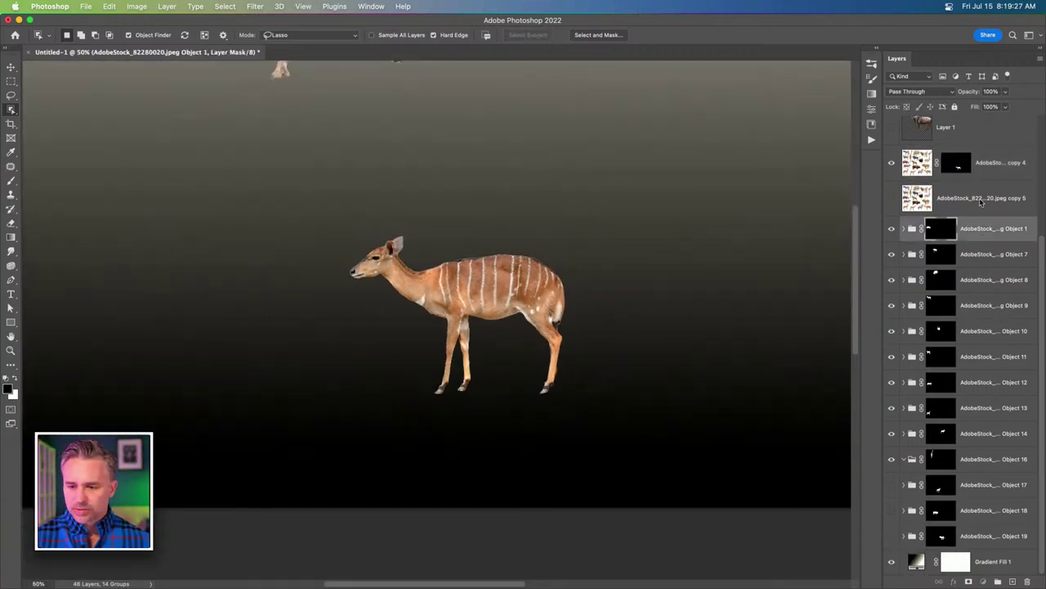
{"action": "left_click", "coordinate": [980, 533], "text": "shift"}
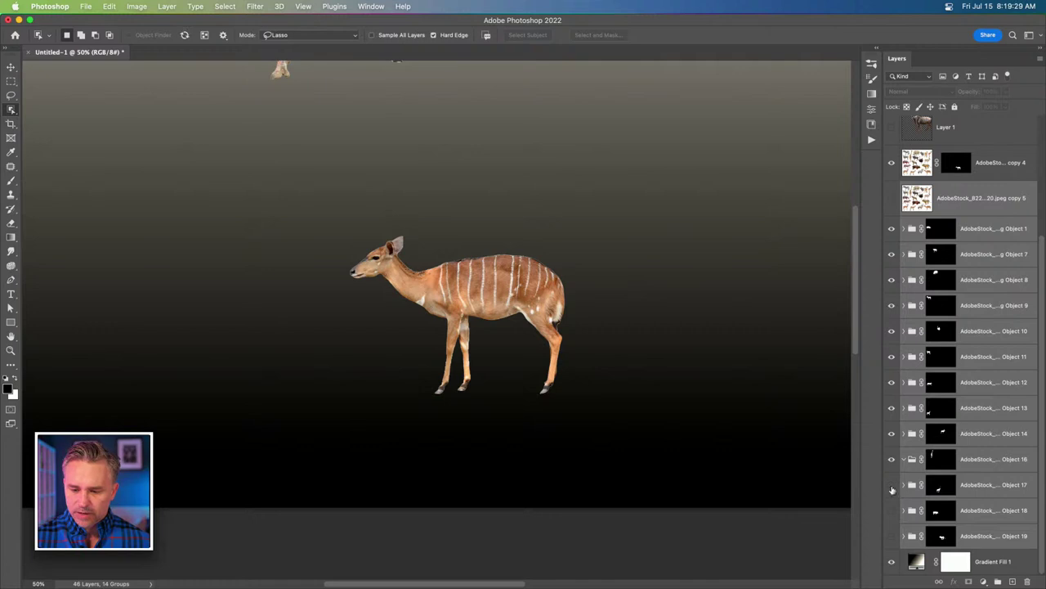
{"action": "left_click_drag", "start_coordinate": [892, 486], "coordinate": [891, 542]}
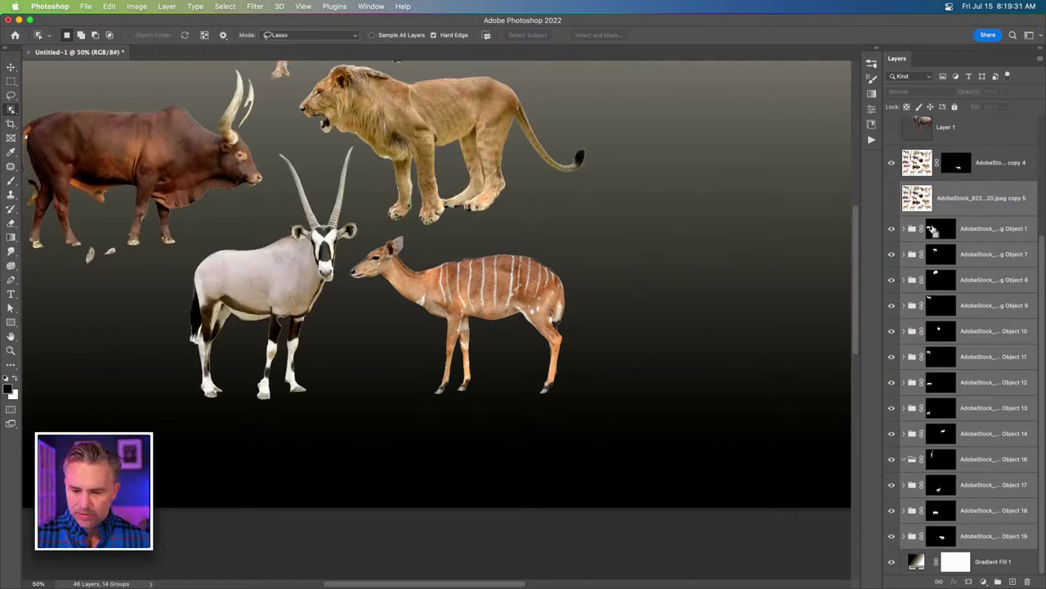
Group Objects 1–19 into a group named 'animals' and move it just below Group 1.
{"action": "key", "text": "super+g"}
{"action": "double_click", "coordinate": [937, 348]}
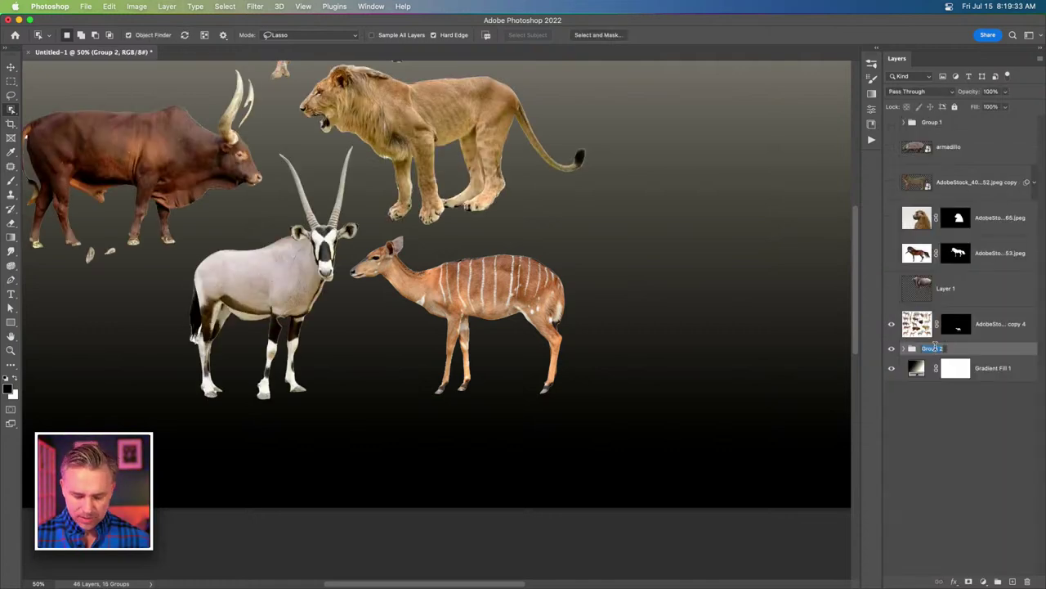
{"action": "type", "text": "animals"}
{"action": "key", "text": "Return"}
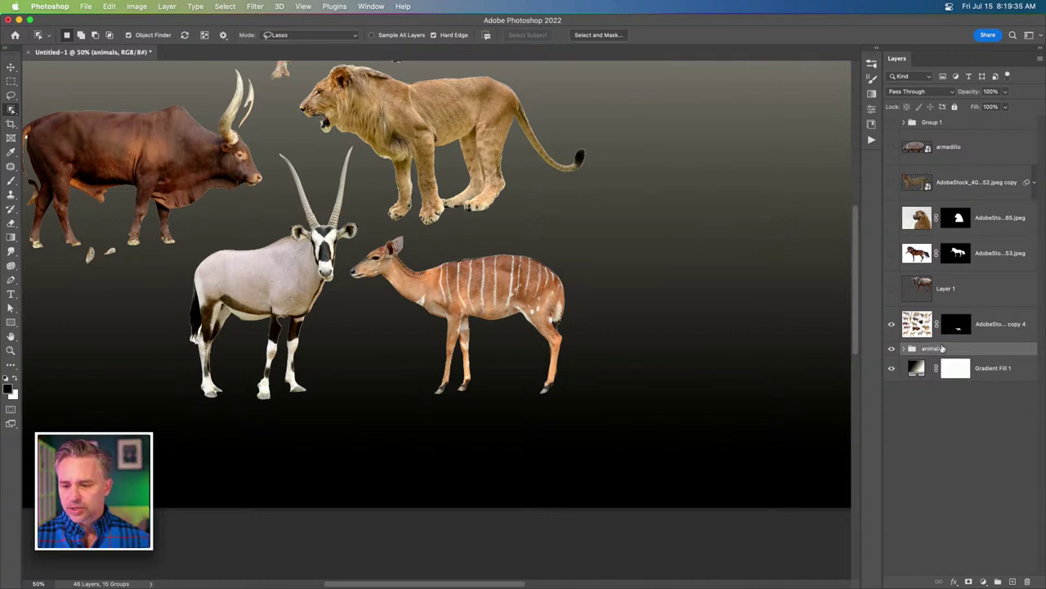
{"action": "left_click_drag", "start_coordinate": [941, 348], "coordinate": [960, 148]}
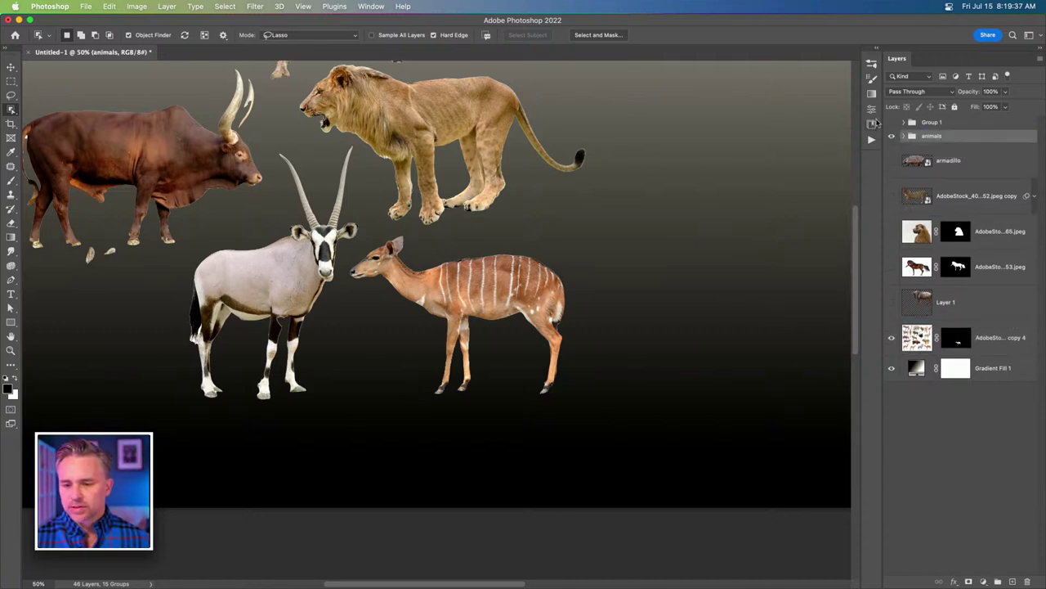
Hide the animals group and Group 1, then show and select the lioness copy layer.
{"action": "left_click", "coordinate": [891, 136]}
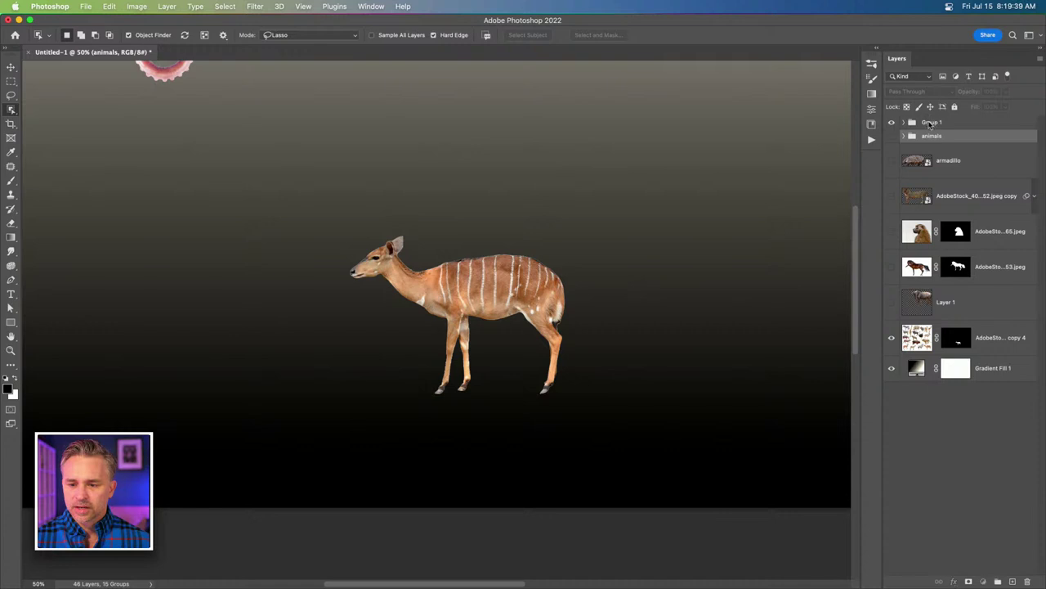
{"action": "left_click", "coordinate": [930, 124]}
{"action": "left_click", "coordinate": [891, 122]}
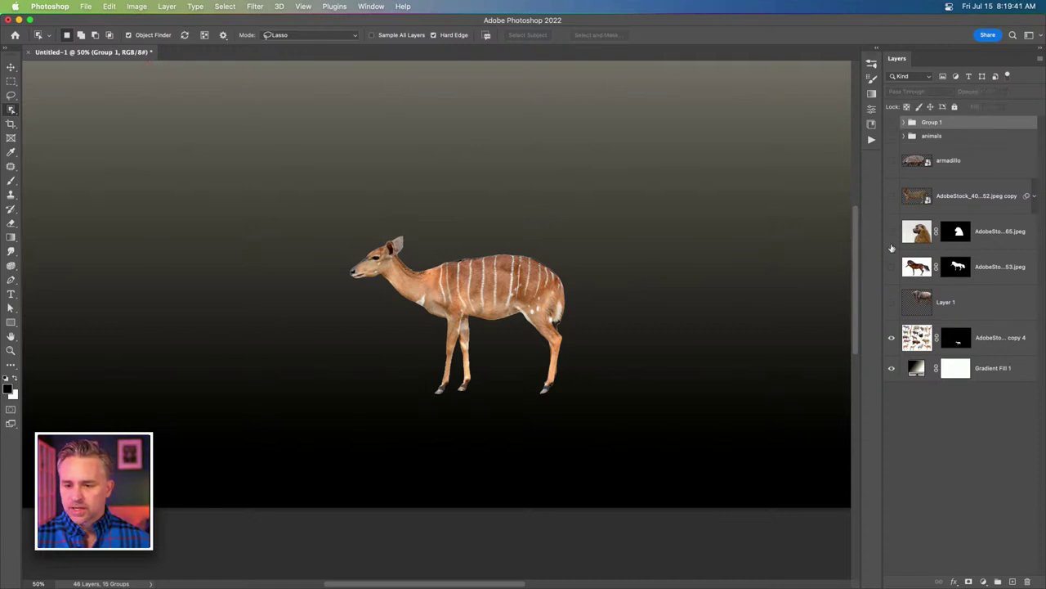
{"action": "left_click", "coordinate": [891, 197]}
{"action": "left_click", "coordinate": [949, 196]}
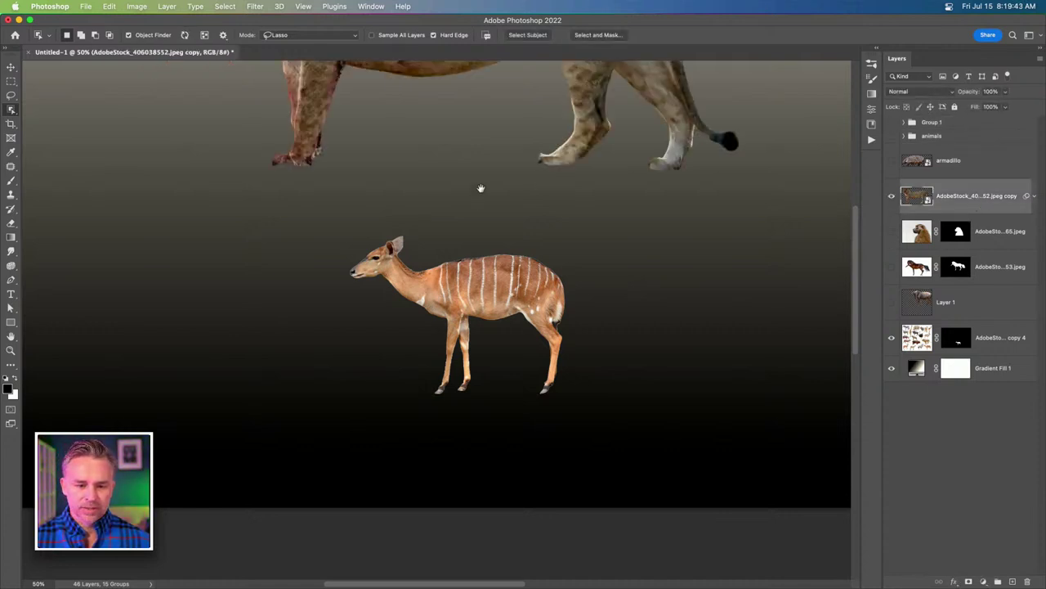
Select the armadillo layer, switch to the Move tool, and pick the copy 4 layer.
{"action": "scroll", "coordinate": [481, 187], "scroll_direction": "up", "scroll_amount": 5}
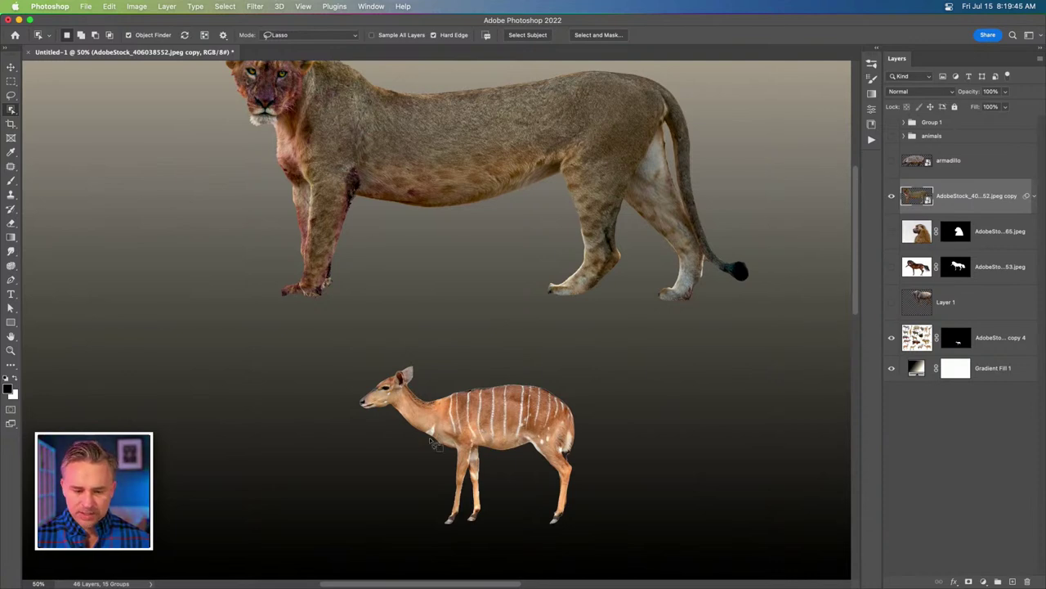
{"action": "left_click", "coordinate": [918, 167]}
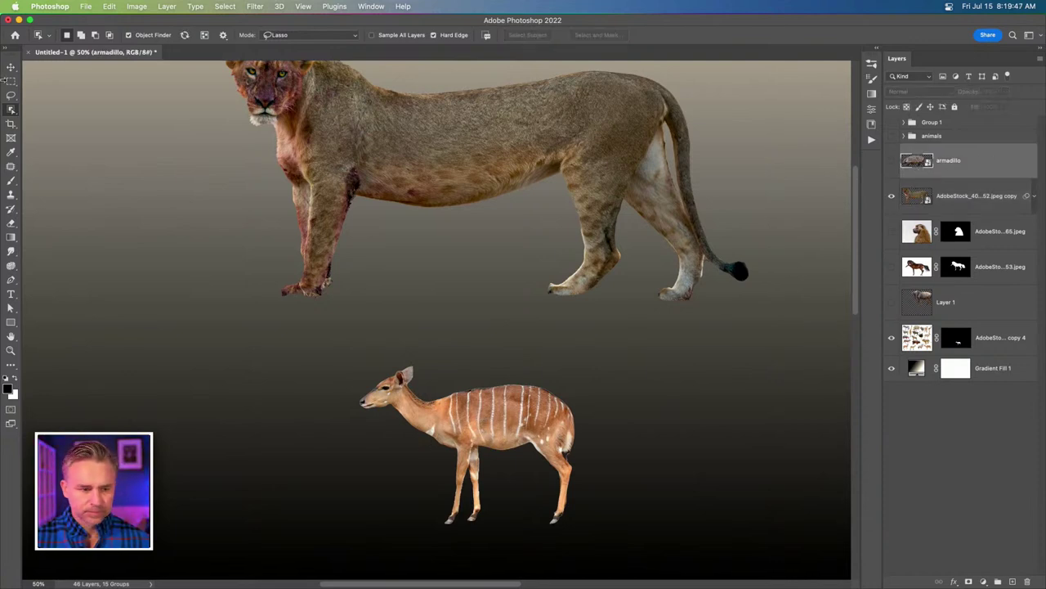
{"action": "key", "text": "v"}
{"action": "left_click", "coordinate": [491, 422]}
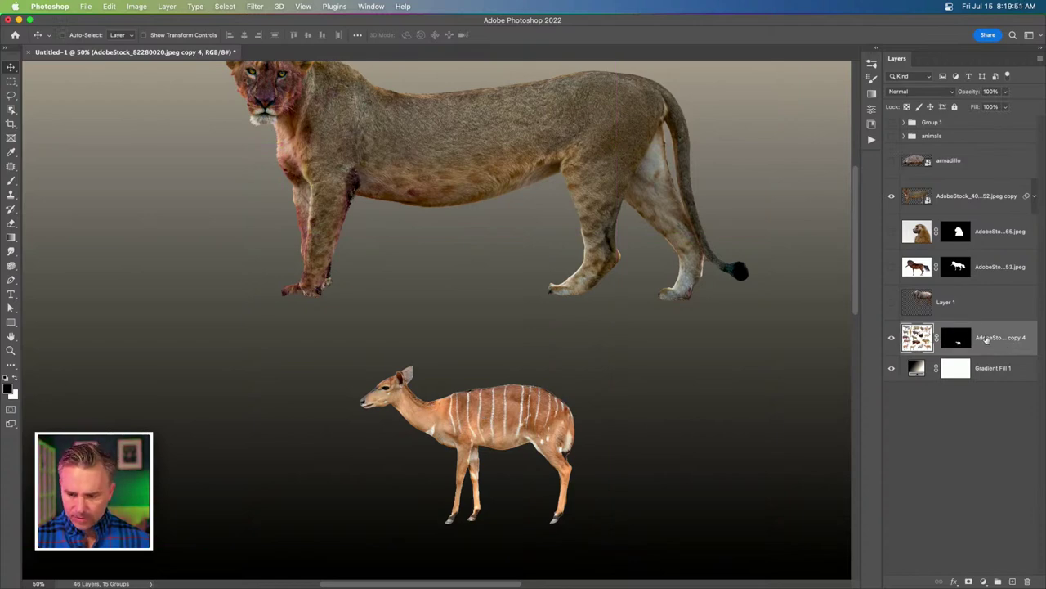
Convert collage copy 4 to a smart object, place it below the lioness copy, and show the armadillo.
{"action": "right_click", "coordinate": [989, 339]}
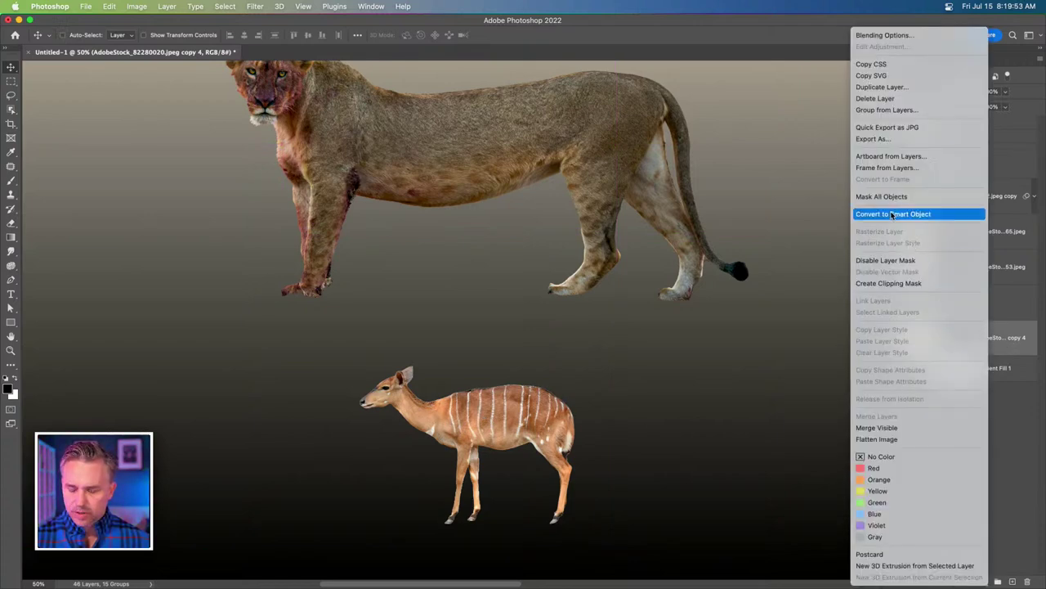
{"action": "left_click", "coordinate": [894, 214]}
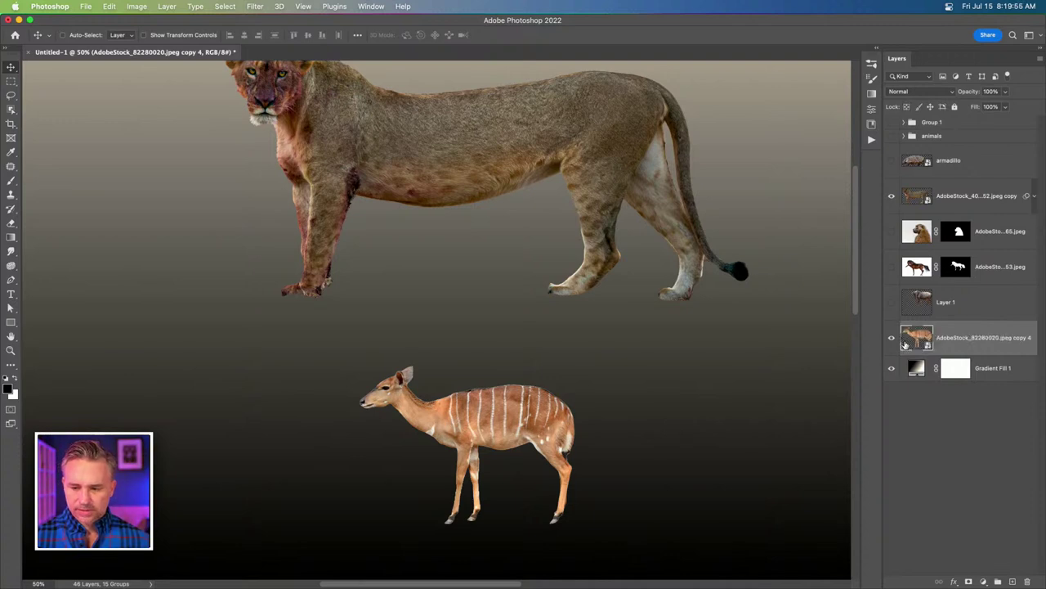
{"action": "left_click_drag", "start_coordinate": [920, 339], "coordinate": [908, 229]}
{"action": "left_click", "coordinate": [892, 161]}
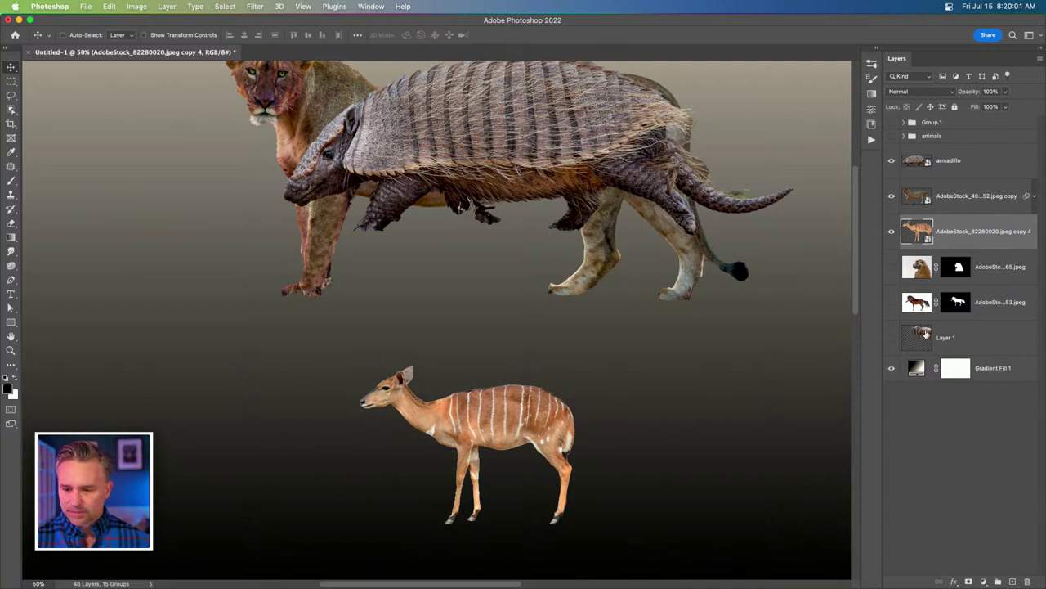
Show Layer 1 and move the wildebeest to the left-middle of the canvas.
{"action": "left_click", "coordinate": [927, 335]}
{"action": "left_click", "coordinate": [892, 337]}
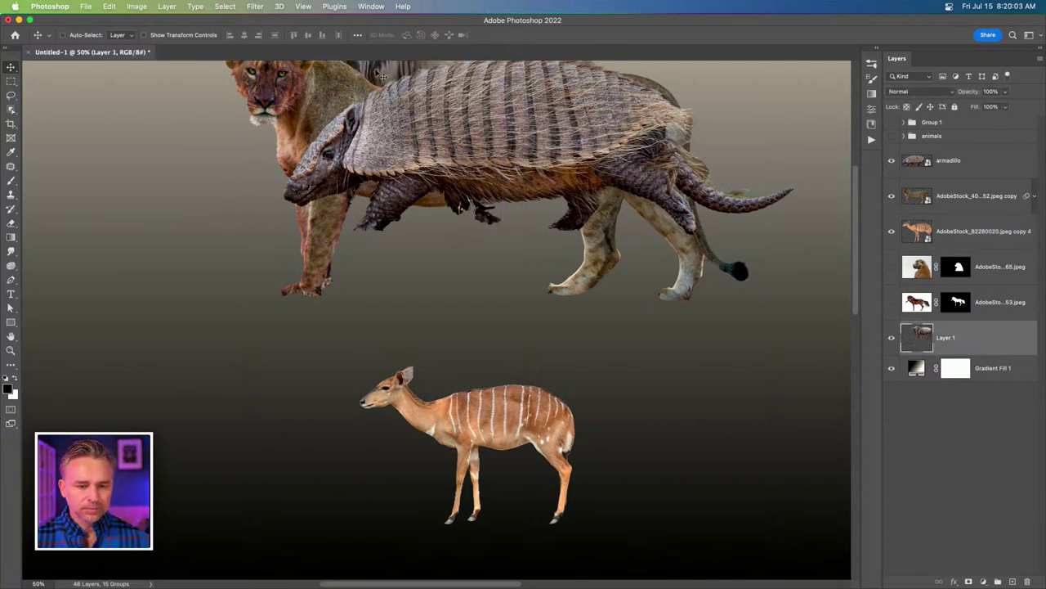
{"action": "left_click_drag", "start_coordinate": [374, 82], "coordinate": [182, 337]}
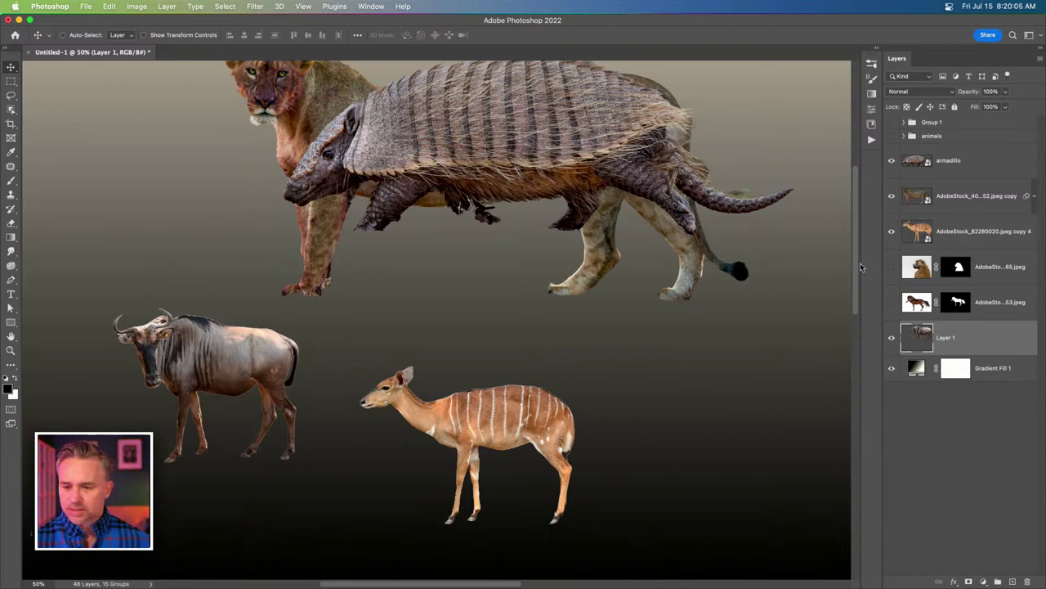
Show the baboon, scale it much larger and move it up, then hide it again.
{"action": "left_click", "coordinate": [892, 267]}
{"action": "key", "text": "ctrl+t"}
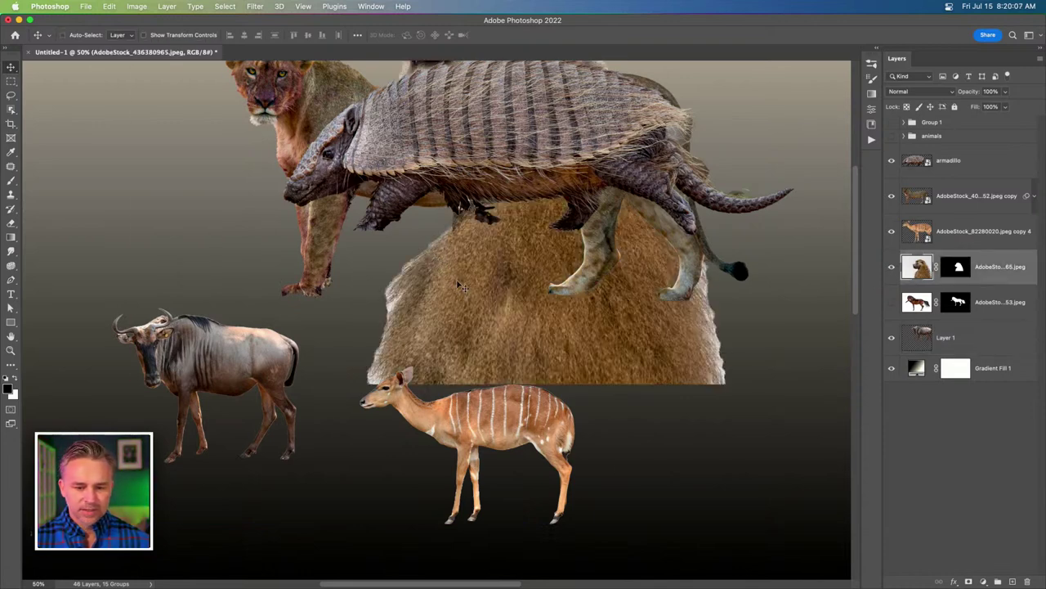
{"action": "left_click_drag", "start_coordinate": [462, 285], "coordinate": [663, 585]}
{"action": "left_click_drag", "start_coordinate": [638, 485], "coordinate": [621, 325]}
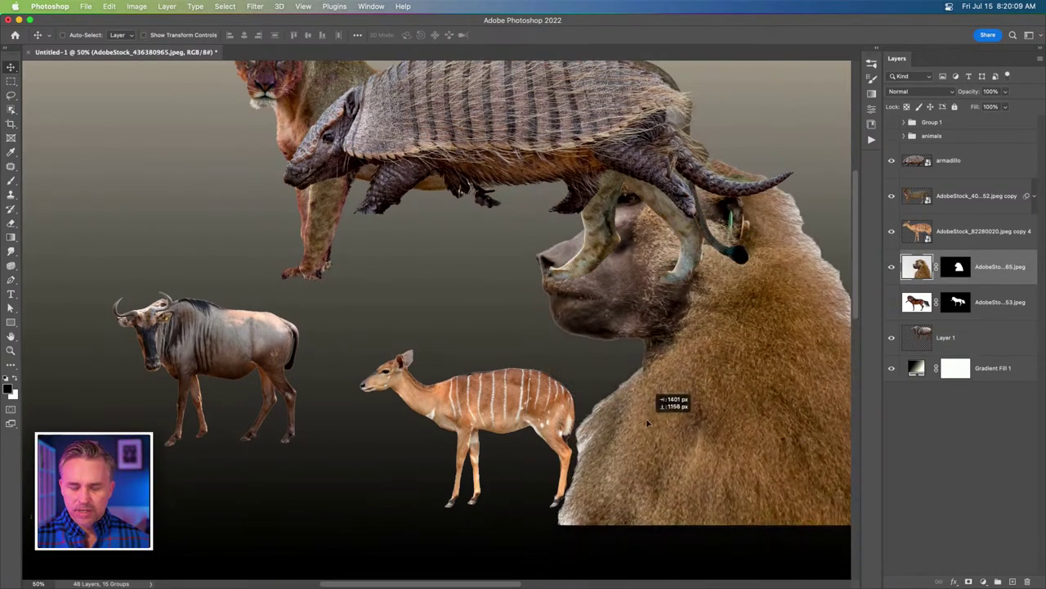
{"action": "left_click", "coordinate": [892, 267]}
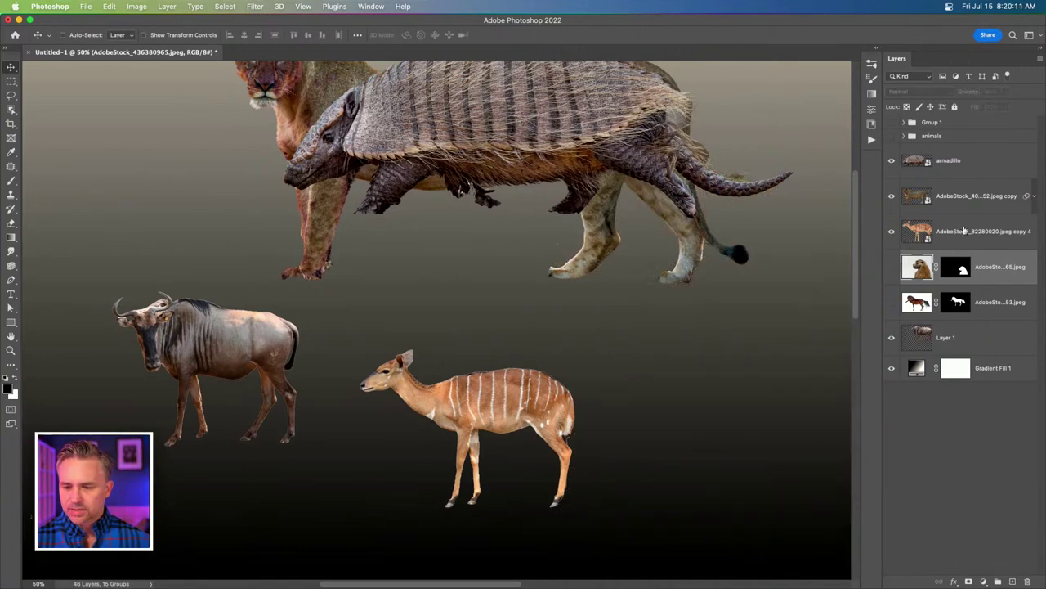
{"action": "left_click", "coordinate": [981, 231]}
Move the wildebeest and striped deer up into the scene, then hide the wildebeest.
{"action": "scroll", "coordinate": [536, 310], "scroll_direction": "up", "scroll_amount": 5}
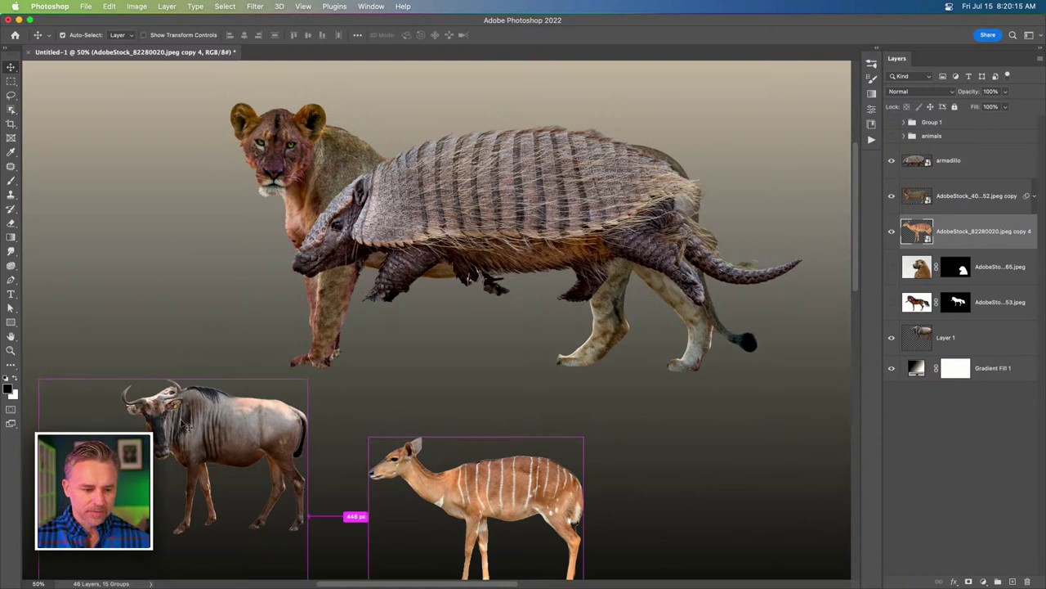
{"action": "left_click_drag", "start_coordinate": [238, 439], "coordinate": [160, 344]}
{"action": "left_click_drag", "start_coordinate": [401, 435], "coordinate": [388, 320]}
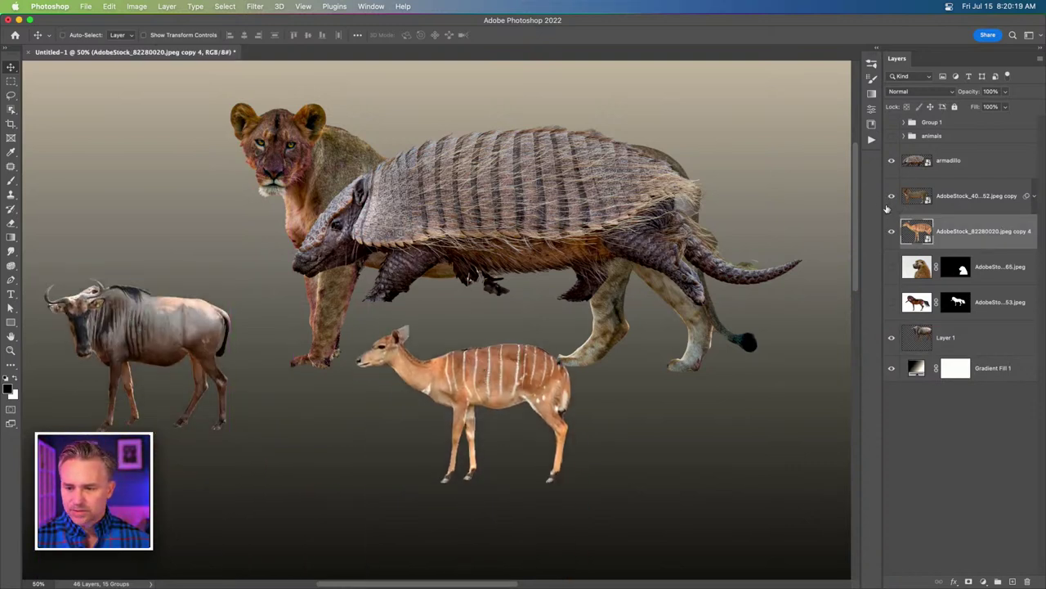
{"action": "left_click", "coordinate": [891, 338]}
{"action": "left_click", "coordinate": [945, 166]}
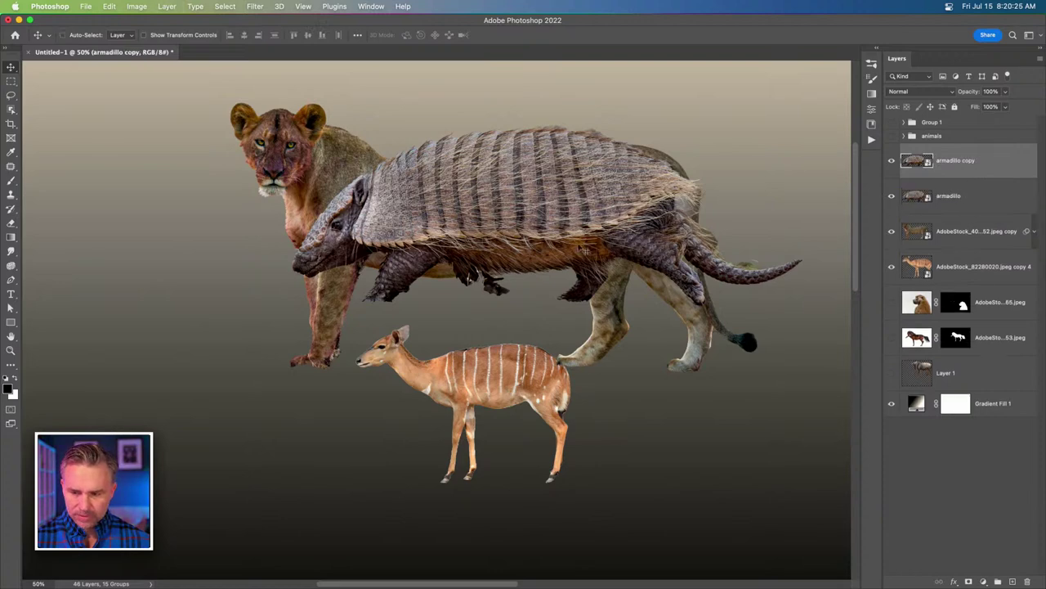
Duplicate the armadillo and scale the copy to about 80% over the striped deer's body.
{"action": "left_click_drag", "start_coordinate": [531, 170], "coordinate": [505, 353]}
{"action": "key", "text": "super+t"}
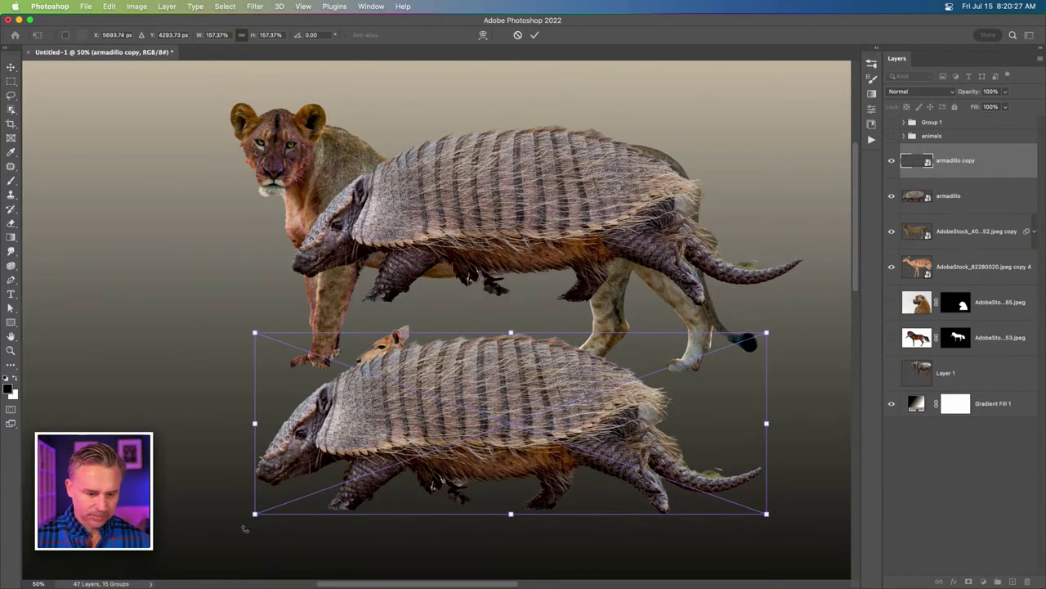
{"action": "left_click_drag", "start_coordinate": [255, 514], "coordinate": [344, 397]}
{"action": "key", "text": "super+plus"}
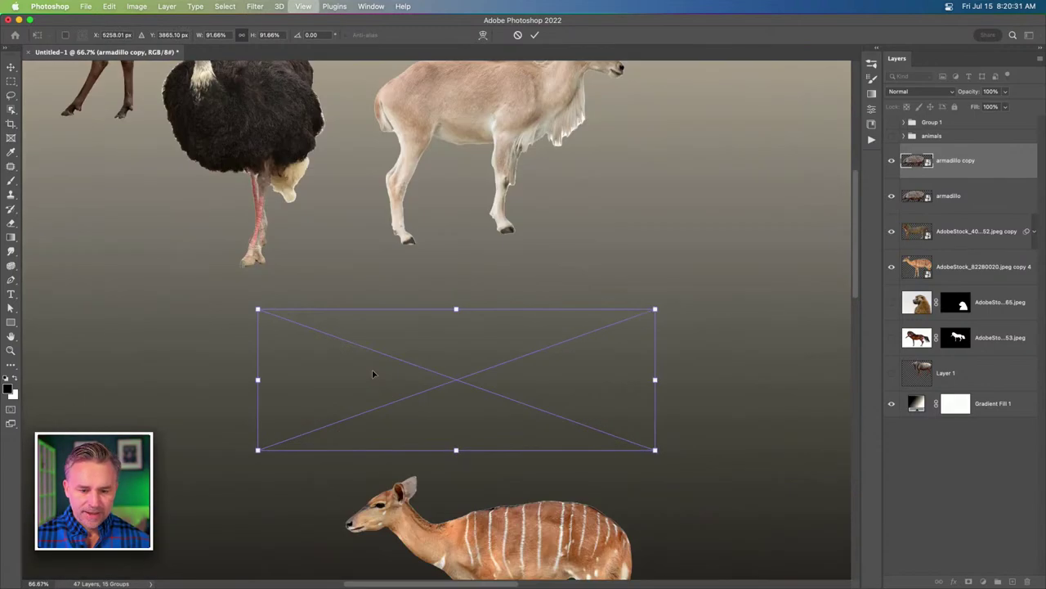
{"action": "key", "text": "super+plus"}
{"action": "key", "text": "super+plus"}
{"action": "key", "text": "super+minus"}
{"action": "key", "text": "super+minus"}
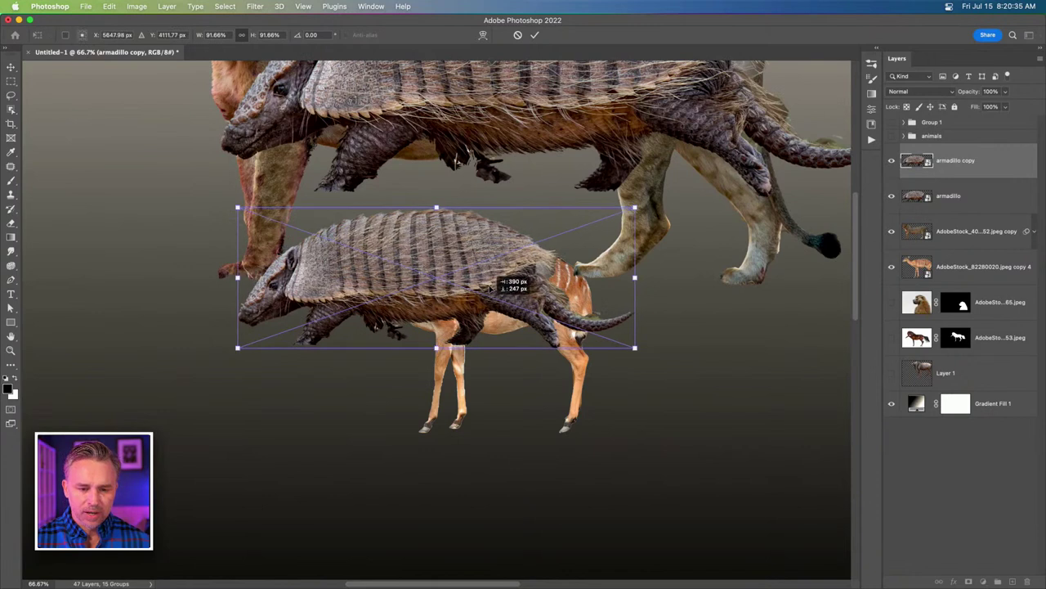
{"action": "left_click_drag", "start_coordinate": [418, 263], "coordinate": [490, 286]}
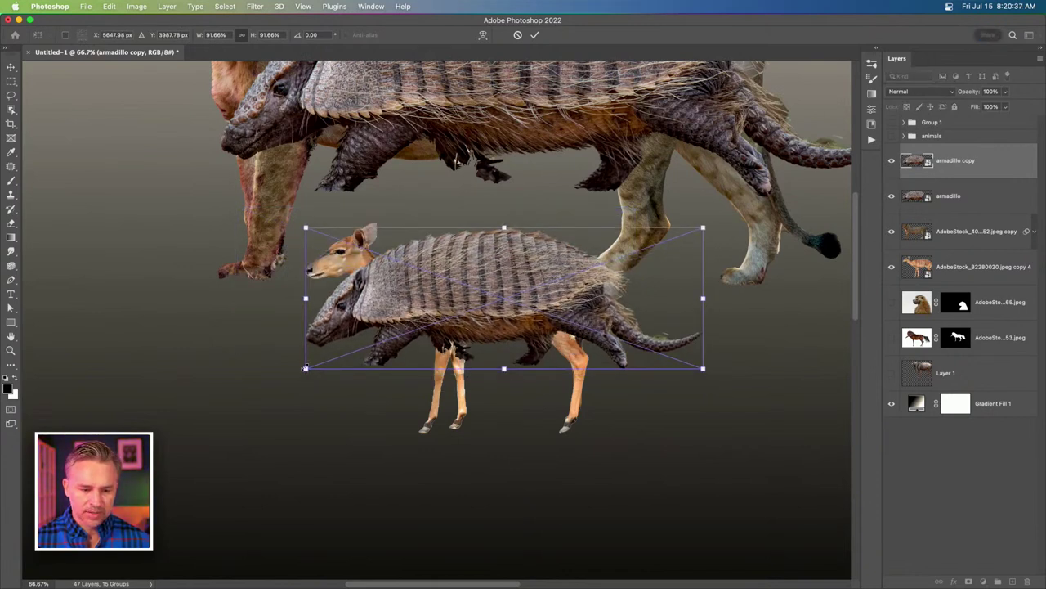
{"action": "left_click_drag", "start_coordinate": [305, 369], "coordinate": [355, 351]}
{"action": "left_click_drag", "start_coordinate": [556, 231], "coordinate": [549, 238]}
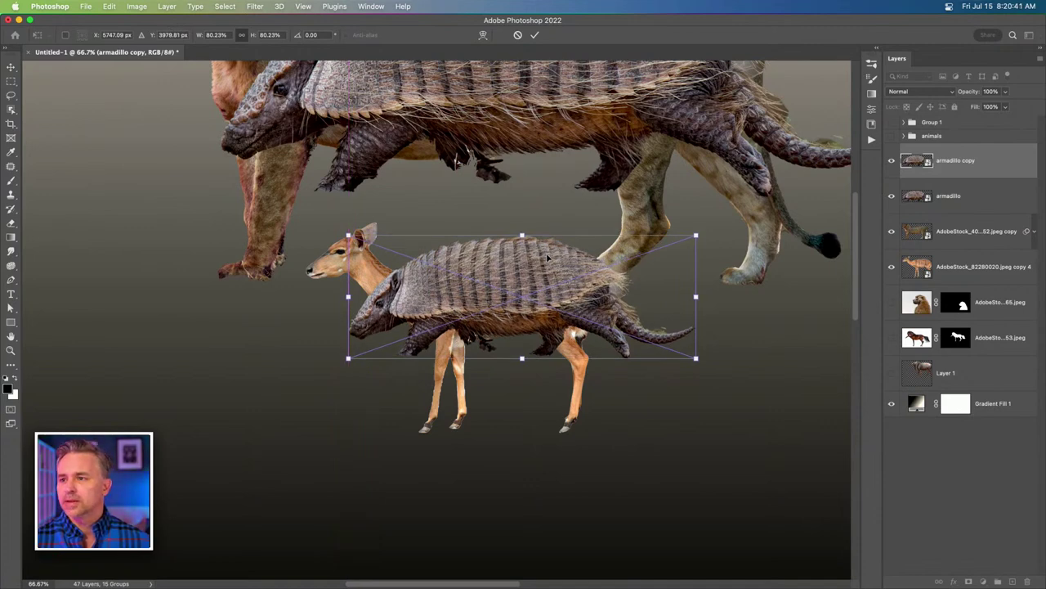
Confirm the armadillo copy's placement, then hide the original armadillo and the lion.
{"action": "key", "text": "super+plus"}
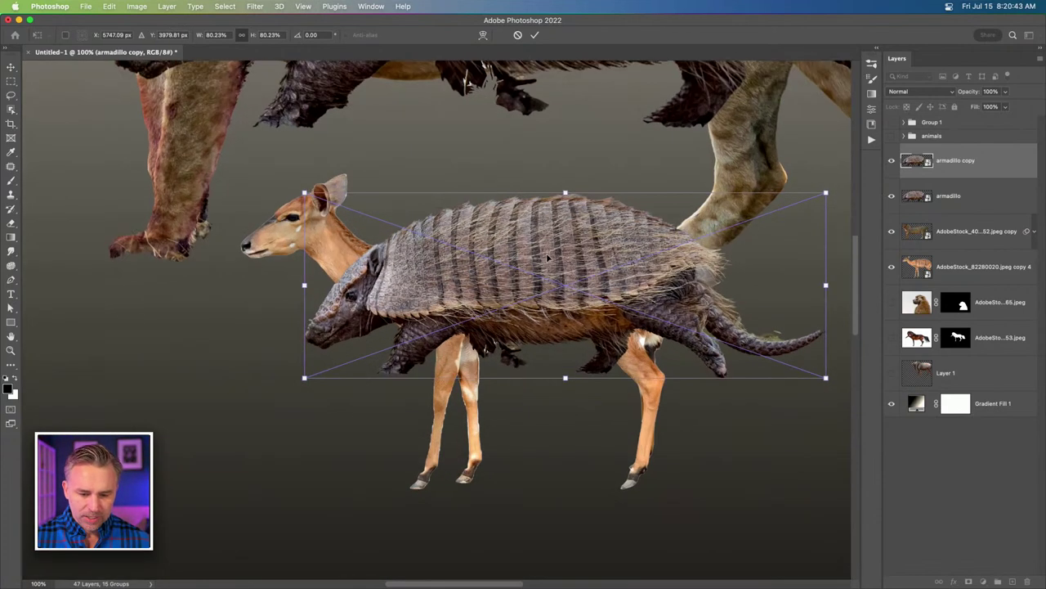
{"action": "left_click_drag", "start_coordinate": [552, 271], "coordinate": [505, 308]}
{"action": "key", "text": "Return"}
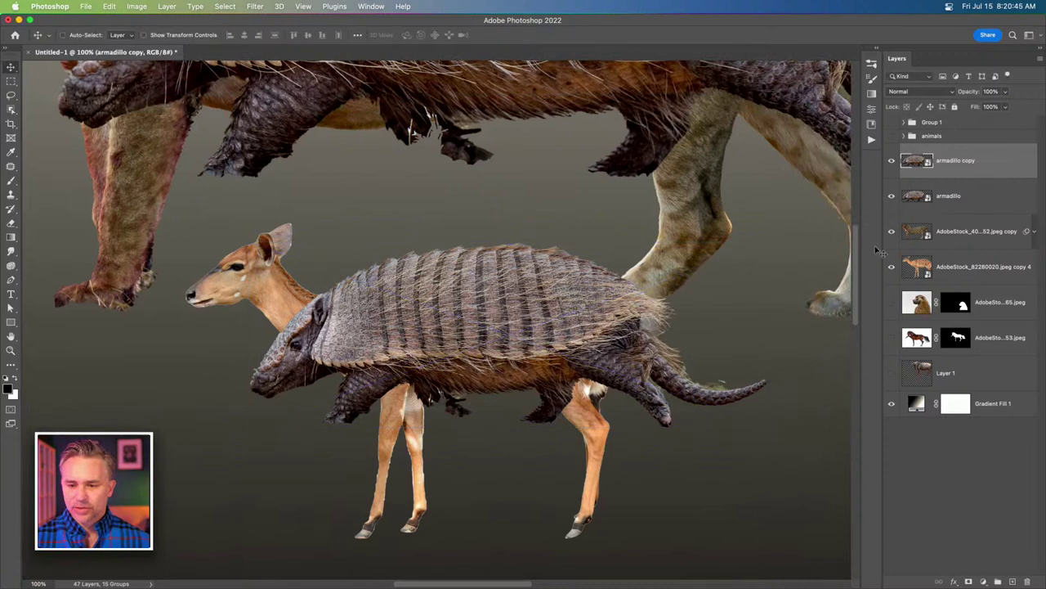
{"action": "left_click", "coordinate": [893, 206]}
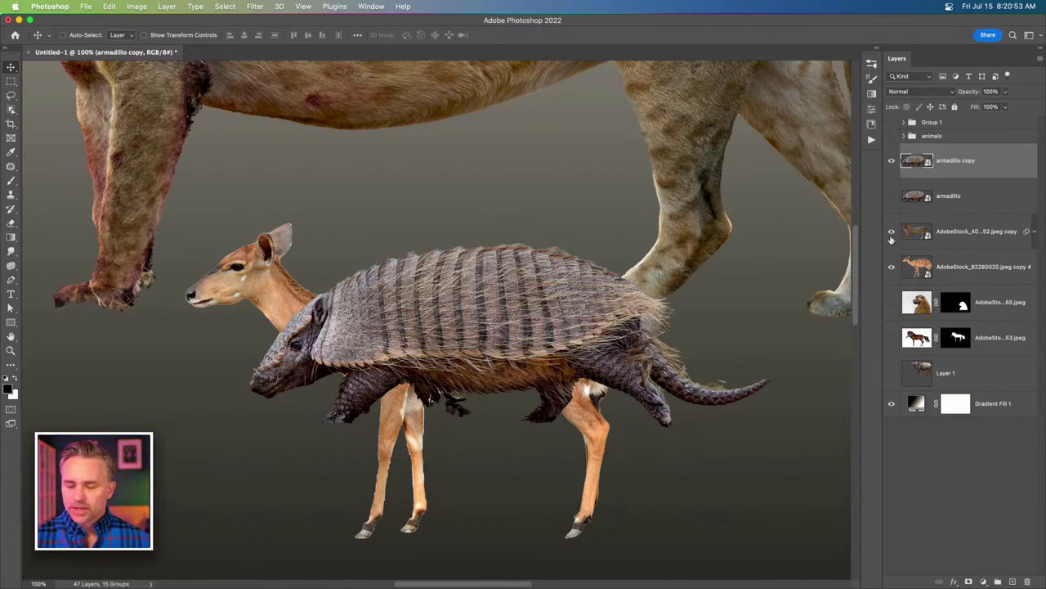
{"action": "left_click", "coordinate": [891, 233]}
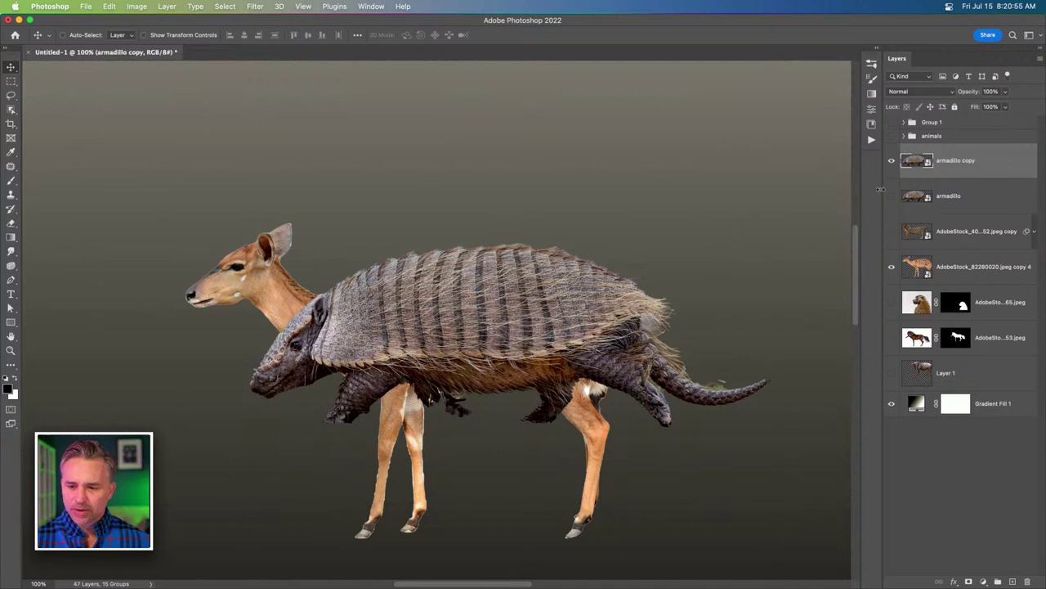
Mask the armadillo copy, painting out its head, underside and tail tip at 100% flow.
{"action": "left_click", "coordinate": [969, 581]}
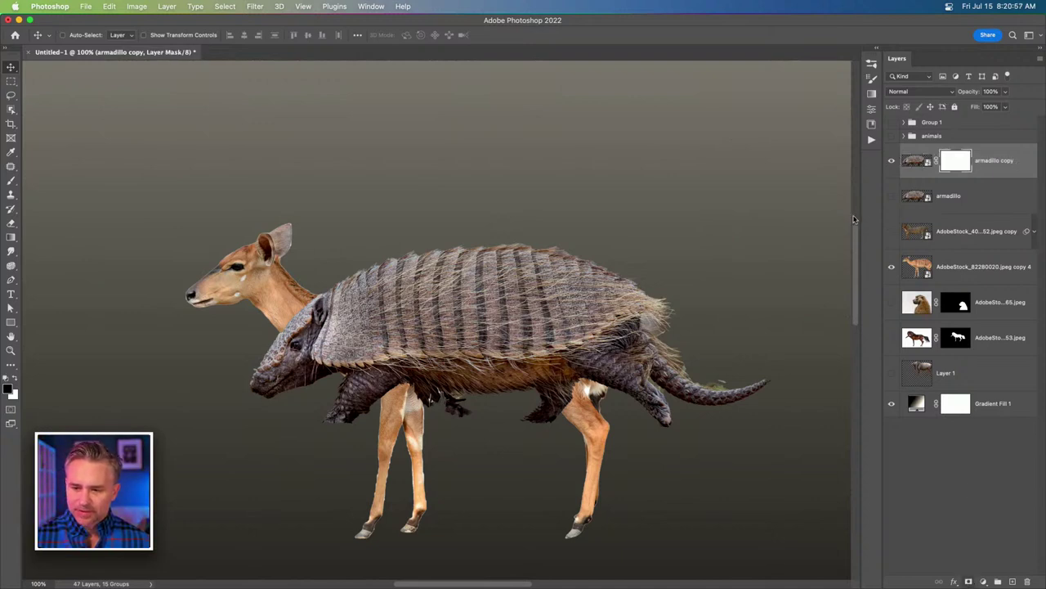
{"action": "key", "text": "b"}
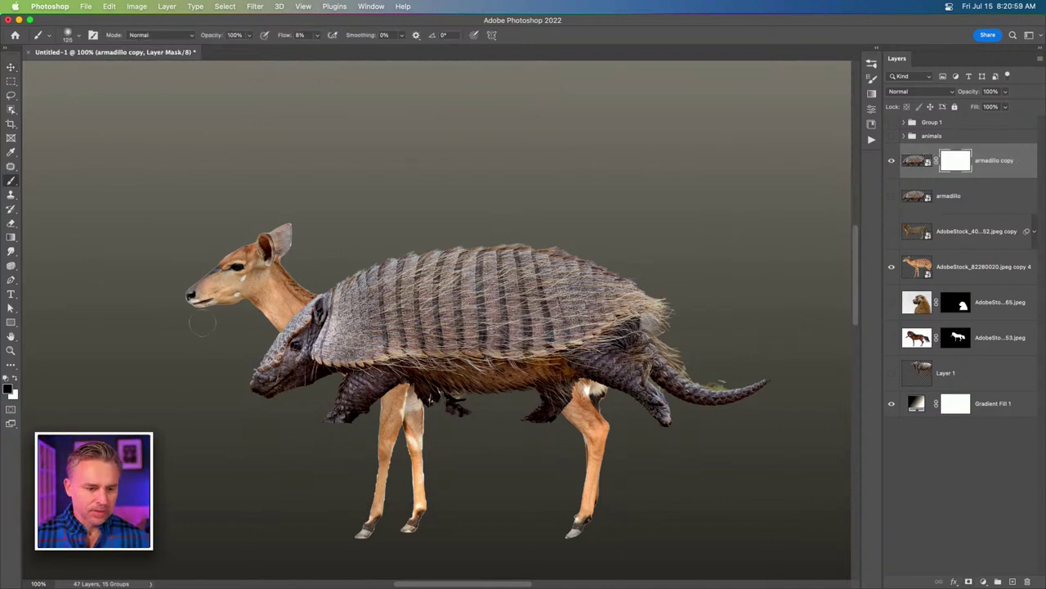
{"action": "key", "text": "bracketright"}
{"action": "key", "text": "bracketright"}
{"action": "key", "text": "bracketright"}
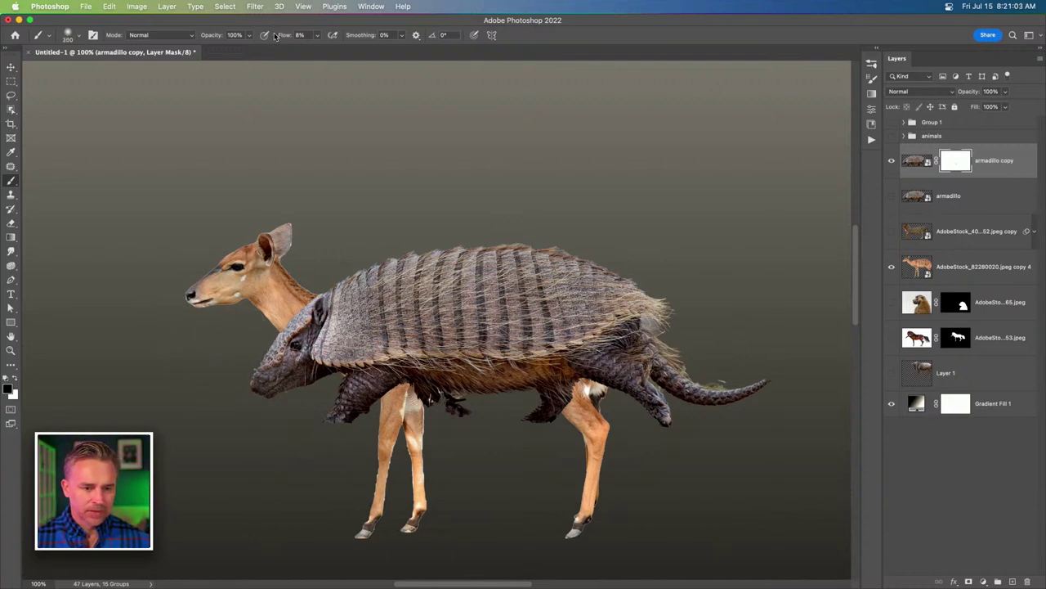
{"action": "left_click_drag", "start_coordinate": [293, 38], "coordinate": [633, 55]}
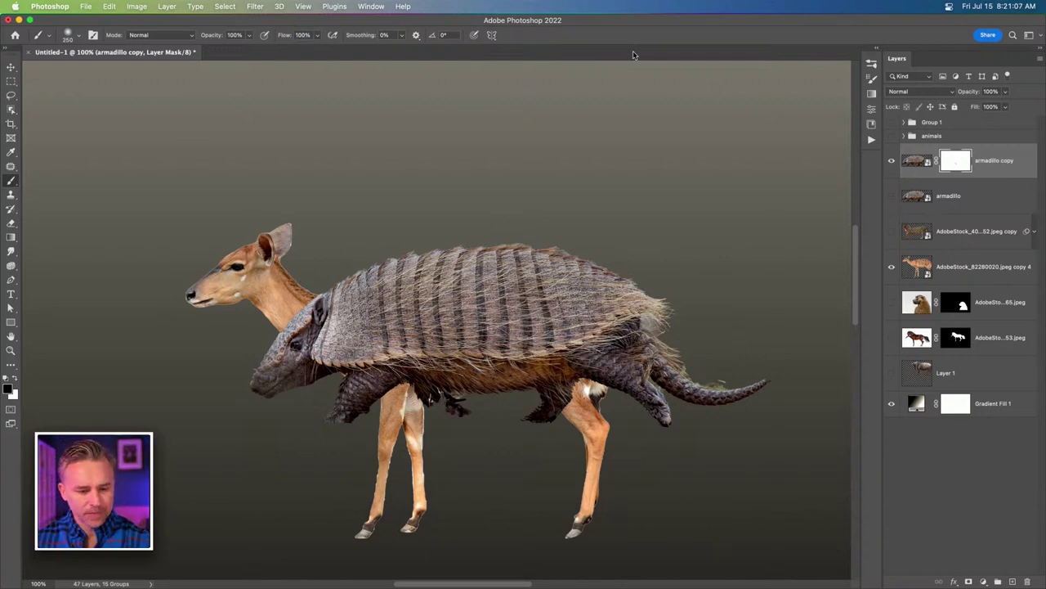
{"action": "key", "text": "bracketright"}
{"action": "key", "text": "bracketright"}
{"action": "key", "text": "bracketright"}
{"action": "key", "text": "bracketright"}
{"action": "left_click_drag", "start_coordinate": [277, 360], "coordinate": [311, 395]}
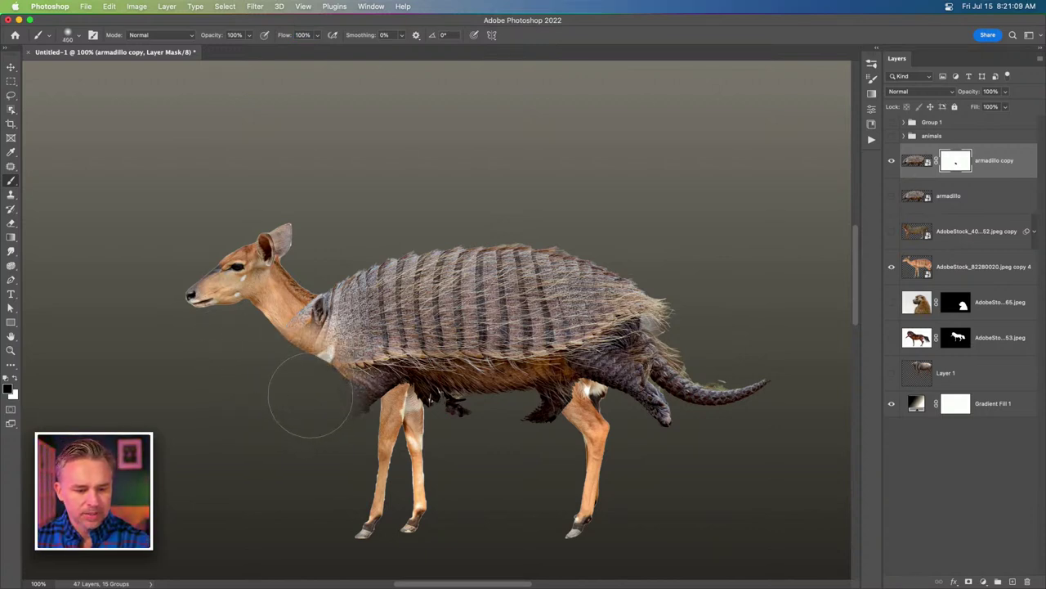
{"action": "key", "text": "bracketleft"}
{"action": "key", "text": "bracketleft"}
{"action": "key", "text": "bracketleft"}
{"action": "key", "text": "bracketleft"}
{"action": "mouse_move", "coordinate": [315, 352]}
{"action": "left_mouse_down"}
{"action": "mouse_move", "coordinate": [372, 384]}
{"action": "mouse_move", "coordinate": [462, 408]}
{"action": "mouse_move", "coordinate": [431, 413]}
{"action": "mouse_move", "coordinate": [384, 355]}
{"action": "mouse_move", "coordinate": [605, 376]}
{"action": "mouse_move", "coordinate": [670, 368]}
{"action": "mouse_move", "coordinate": [646, 327]}
{"action": "mouse_move", "coordinate": [679, 405]}
{"action": "mouse_move", "coordinate": [756, 388]}
{"action": "left_mouse_up"}
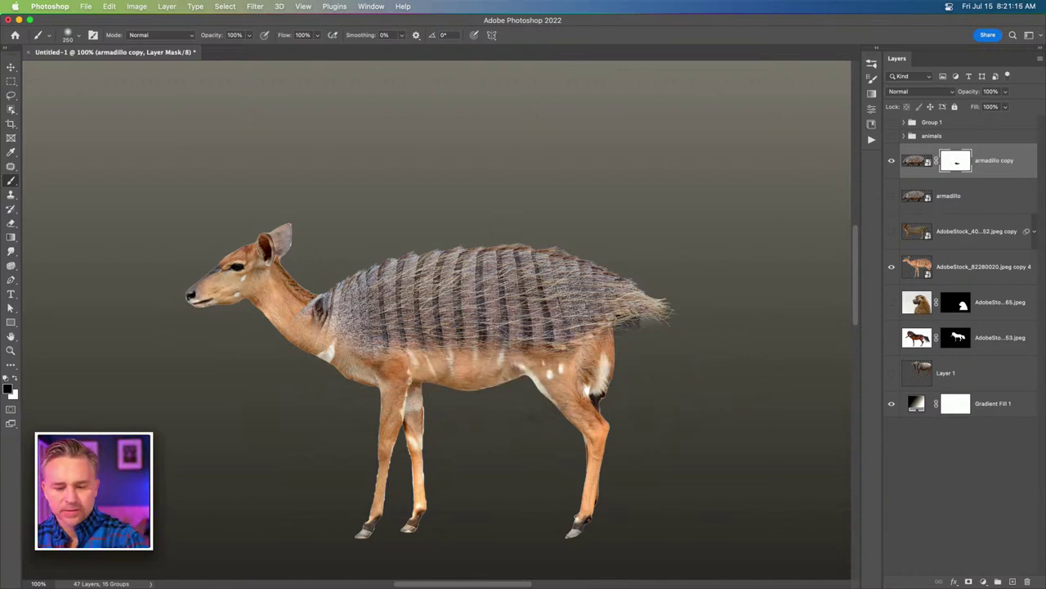
{"action": "mouse_move", "coordinate": [654, 311]}
{"action": "left_mouse_down"}
{"action": "mouse_move", "coordinate": [601, 351]}
{"action": "mouse_move", "coordinate": [650, 307]}
{"action": "left_mouse_up"}
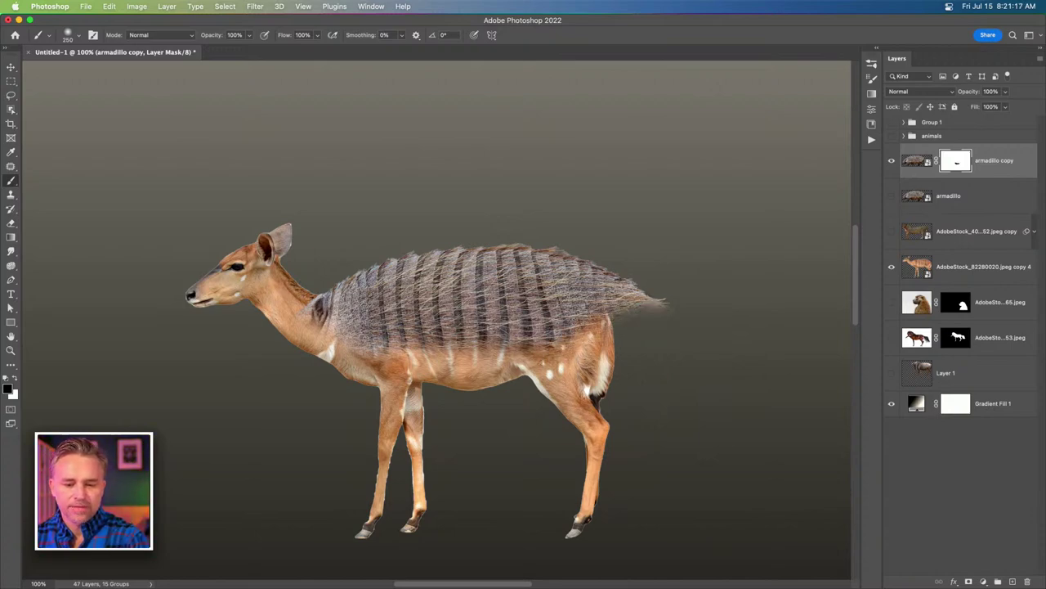
{"action": "mouse_move", "coordinate": [329, 301]}
{"action": "left_mouse_down"}
{"action": "mouse_move", "coordinate": [314, 323]}
{"action": "mouse_move", "coordinate": [310, 309]}
{"action": "left_mouse_up"}
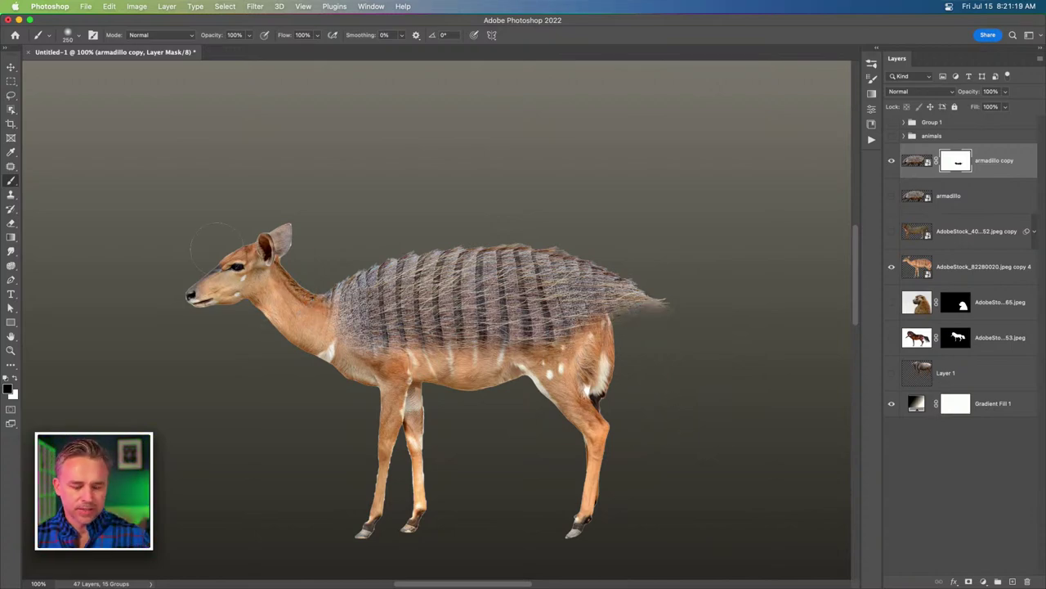
Nudge the shell into place on the deer's back, then target the layer's pixels.
{"action": "key", "text": "super+plus"}
{"action": "scroll", "coordinate": [210, 234], "scroll_direction": "right", "scroll_amount": 5}
{"action": "scroll", "coordinate": [210, 234], "scroll_direction": "up", "scroll_amount": 3}
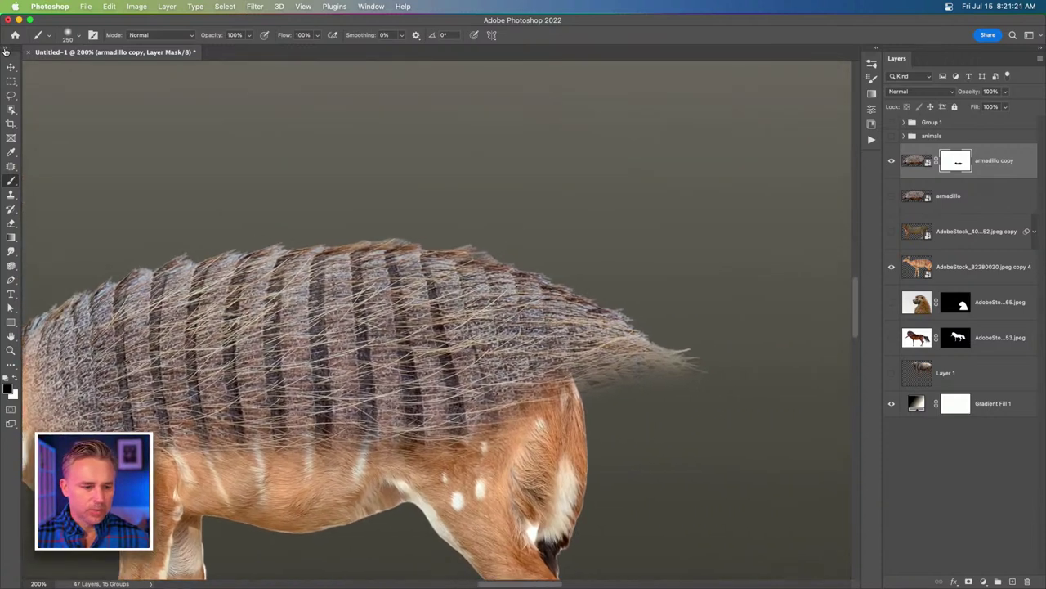
{"action": "left_click", "coordinate": [11, 66]}
{"action": "scroll", "coordinate": [408, 287], "scroll_direction": "down", "scroll_amount": 5}
{"action": "scroll", "coordinate": [409, 286], "scroll_direction": "left", "scroll_amount": 5}
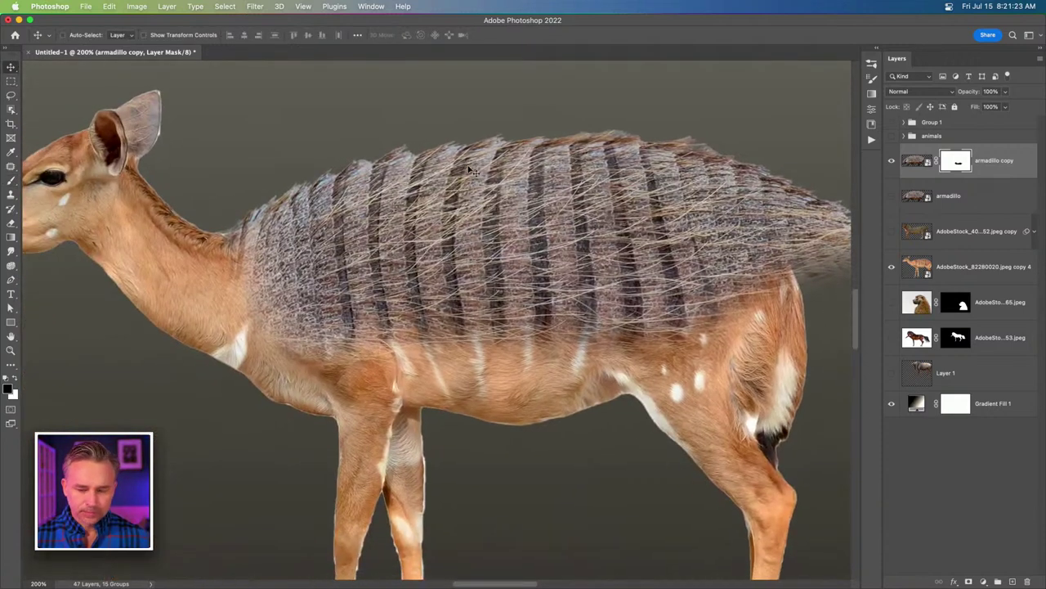
{"action": "left_click_drag", "start_coordinate": [462, 175], "coordinate": [468, 168]}
{"action": "key", "text": "super+1"}
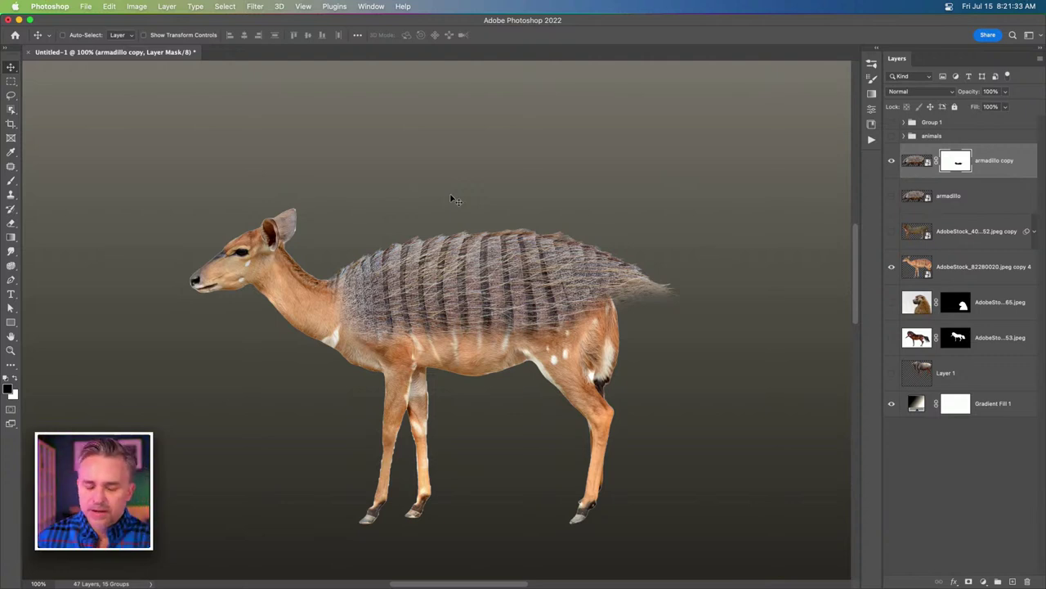
{"action": "left_click", "coordinate": [997, 161]}
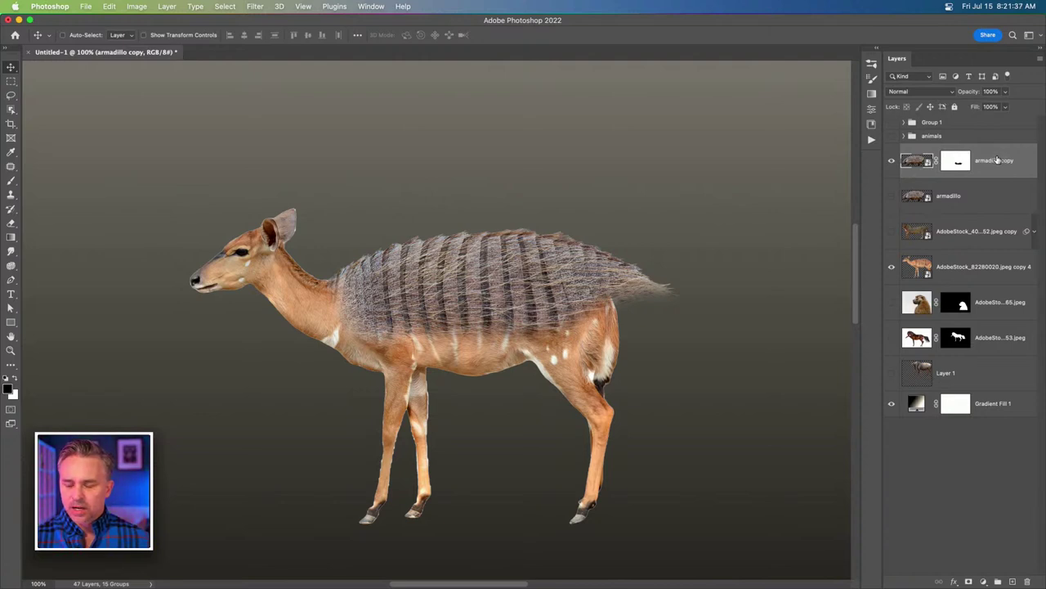
Convert the armadillo copy to a smart object and start a Puppet Warp on it.
{"action": "right_click", "coordinate": [997, 160]}
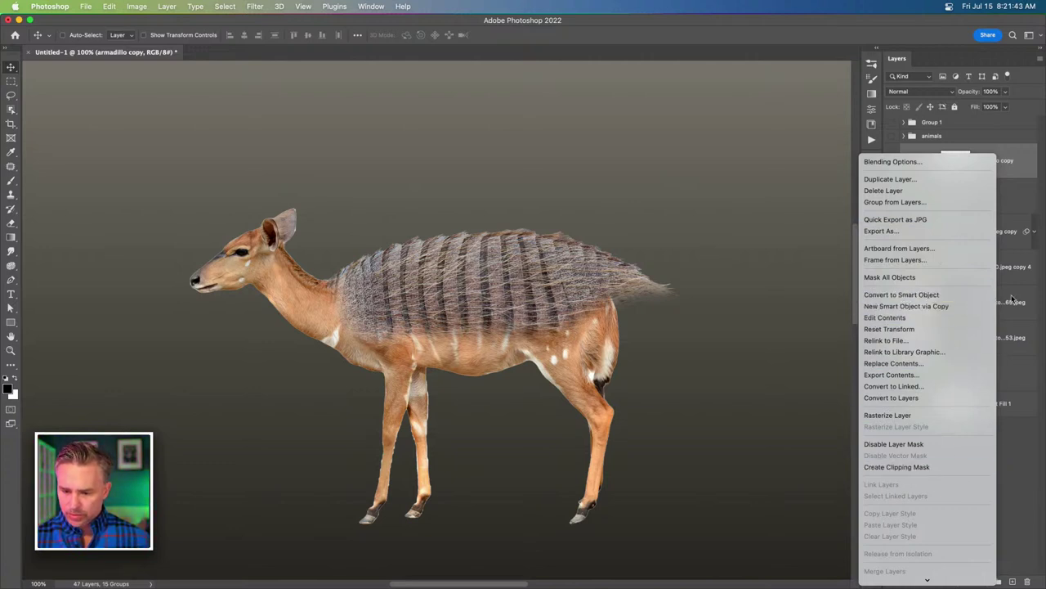
{"action": "left_click", "coordinate": [893, 295]}
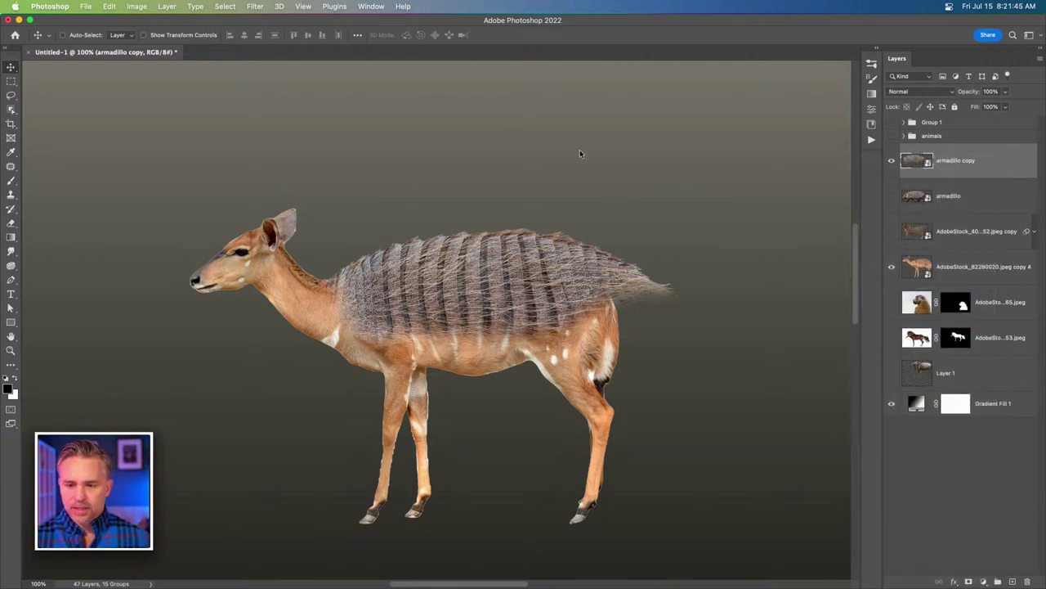
{"action": "left_click", "coordinate": [107, 7]}
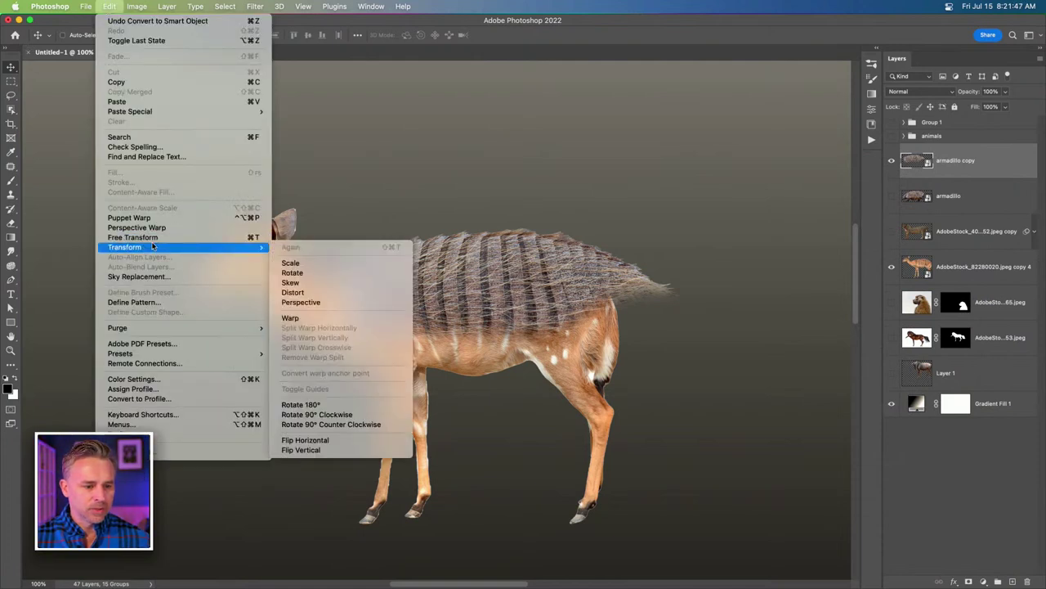
{"action": "left_click", "coordinate": [131, 217]}
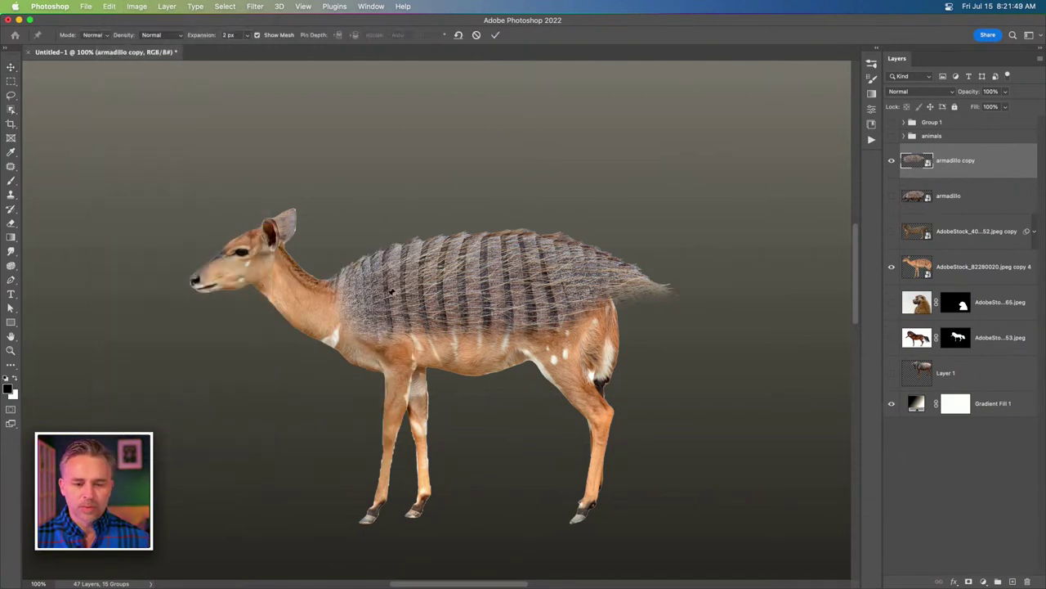
Pin the shell's front, middle and rear, bend it over the rump and neck, and commit.
{"action": "left_click", "coordinate": [459, 281]}
{"action": "left_click", "coordinate": [536, 268]}
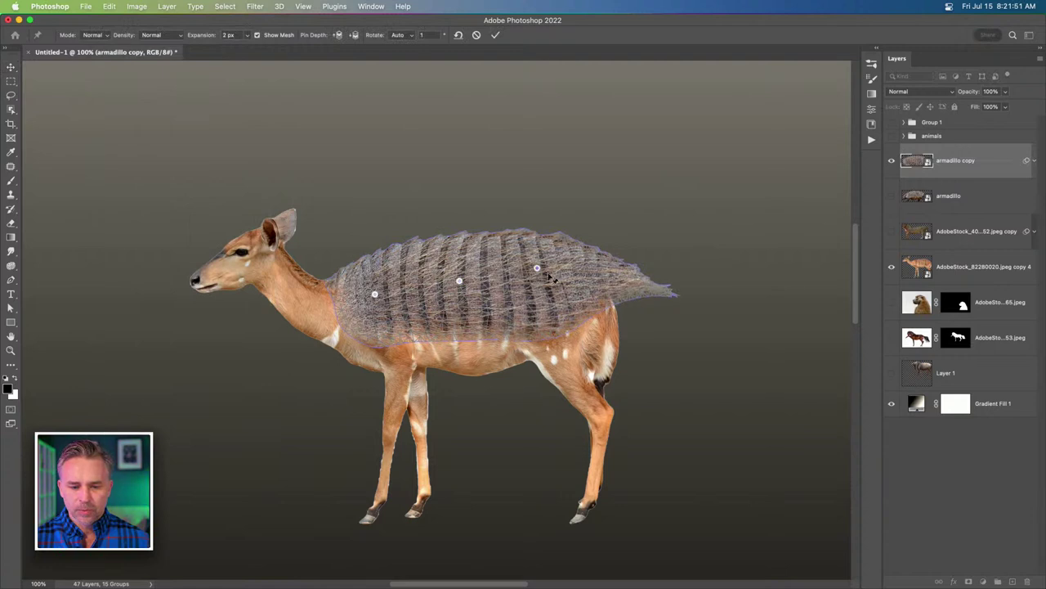
{"action": "left_click", "coordinate": [630, 283]}
{"action": "left_click_drag", "start_coordinate": [630, 285], "coordinate": [599, 321]}
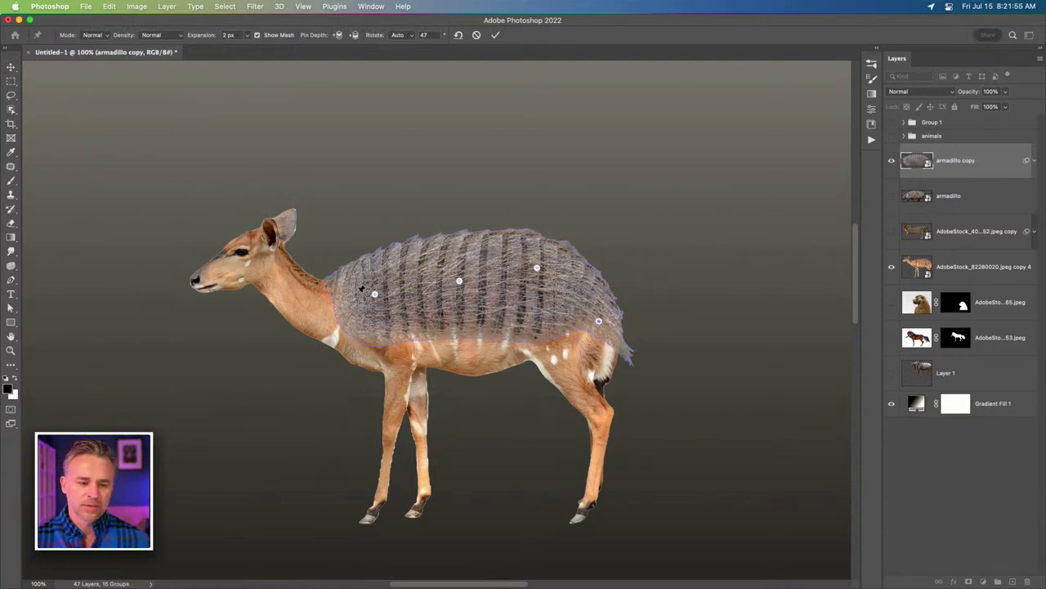
{"action": "left_click_drag", "start_coordinate": [375, 295], "coordinate": [361, 278]}
{"action": "left_click", "coordinate": [343, 284]}
{"action": "key", "text": "BackSpace"}
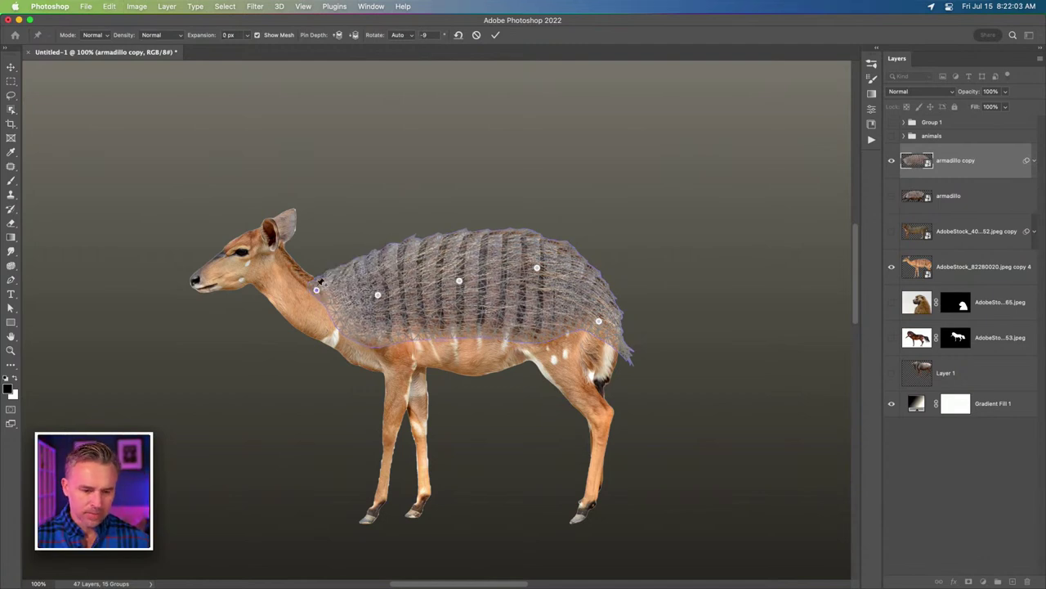
{"action": "left_click", "coordinate": [316, 289]}
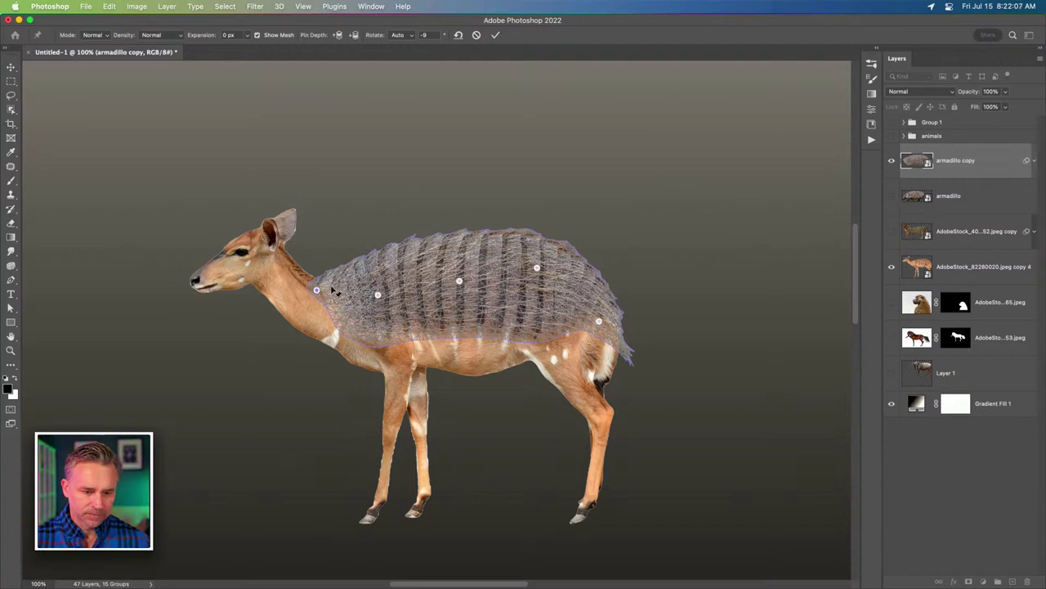
{"action": "key", "text": "Return"}
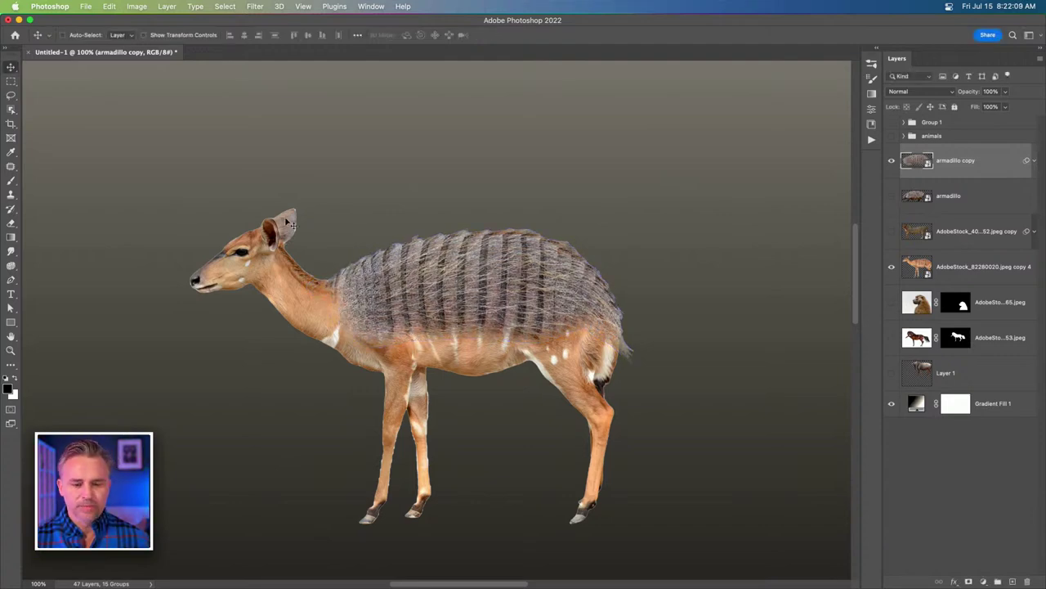
Move the kudu layer directly beneath armadillo copy and rename it deer.
{"action": "key", "text": "super+plus"}
{"action": "scroll", "coordinate": [351, 269], "scroll_direction": "down", "scroll_amount": 2}
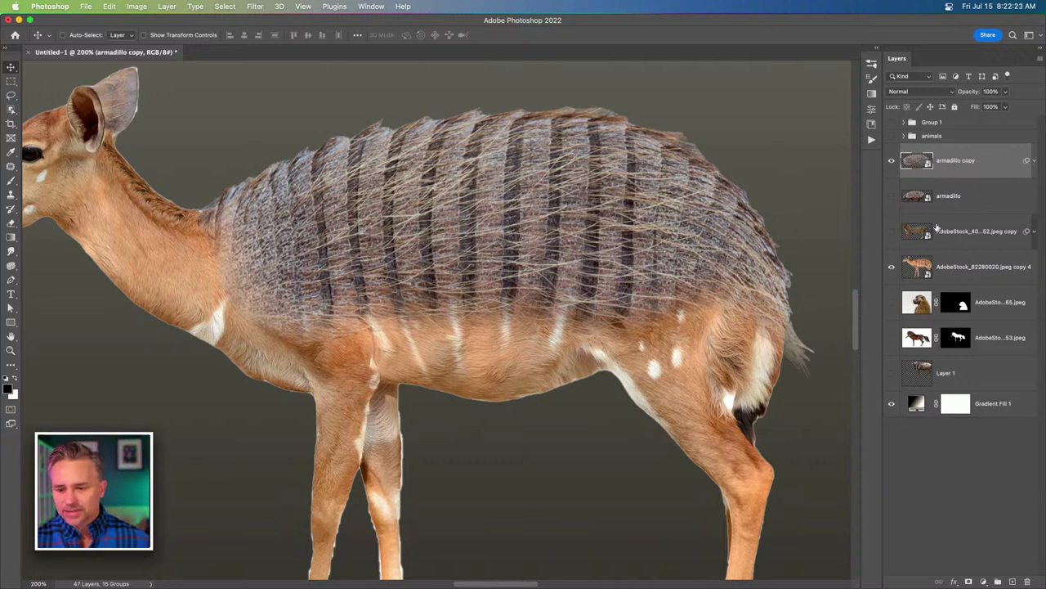
{"action": "left_click_drag", "start_coordinate": [955, 267], "coordinate": [944, 197]}
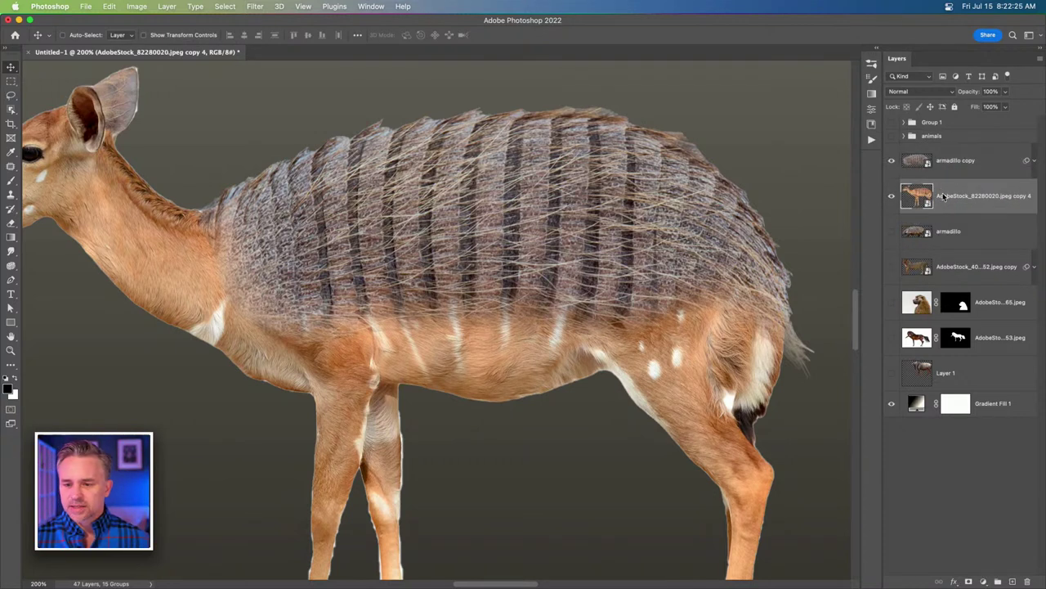
{"action": "type", "text": "d"}
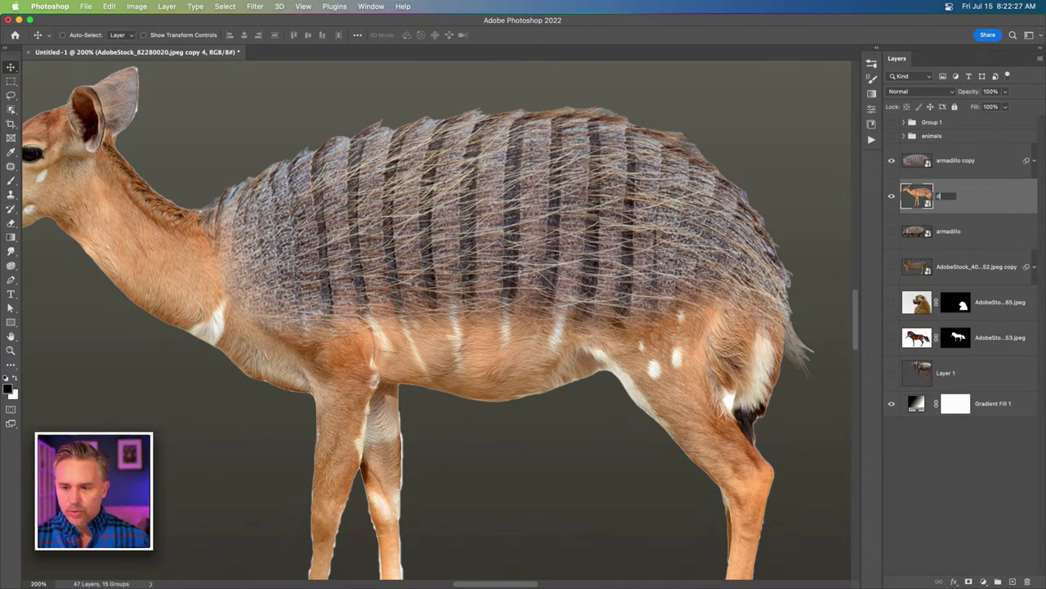
{"action": "type", "text": "eer"}
{"action": "key", "text": "Return"}
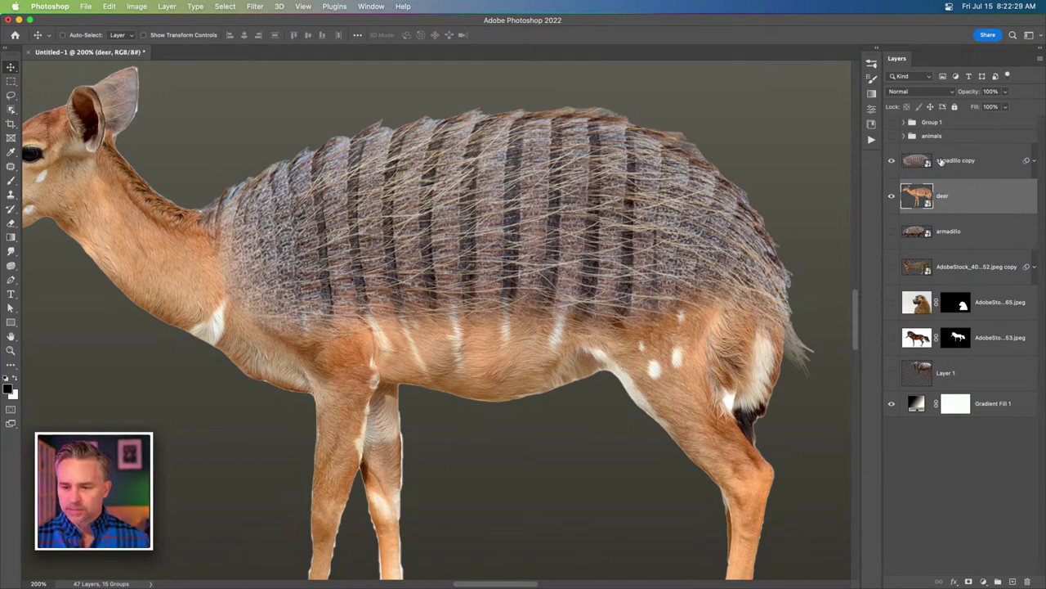
Rename the armadillo copy layer to armadillo.
{"action": "double_click", "coordinate": [941, 161]}
{"action": "type", "text": "armadillo"}
{"action": "key", "text": "Return"}
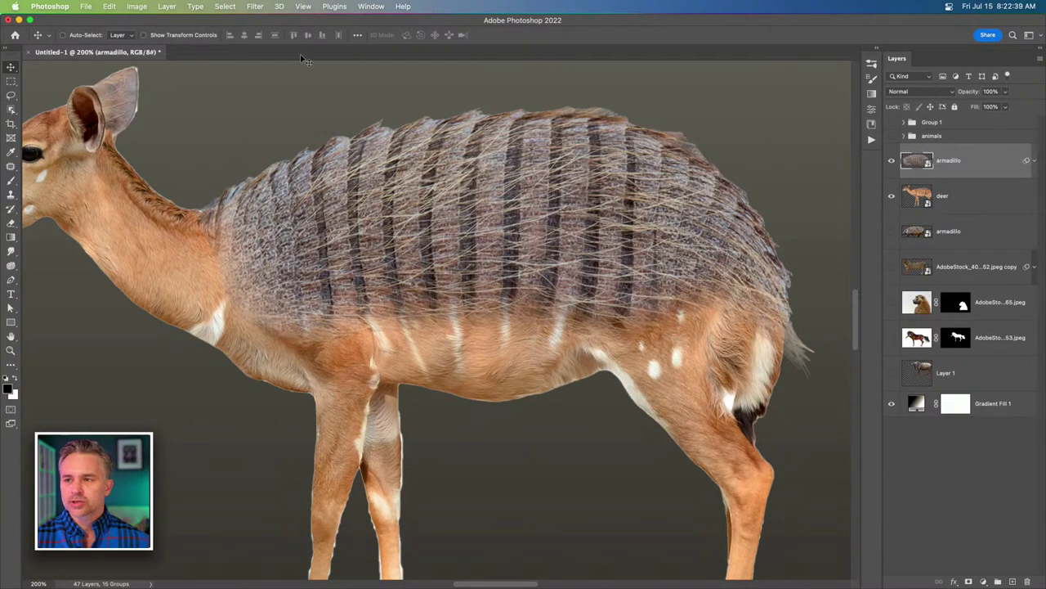
{"action": "scroll", "coordinate": [288, 140], "scroll_direction": "left", "scroll_amount": 3}
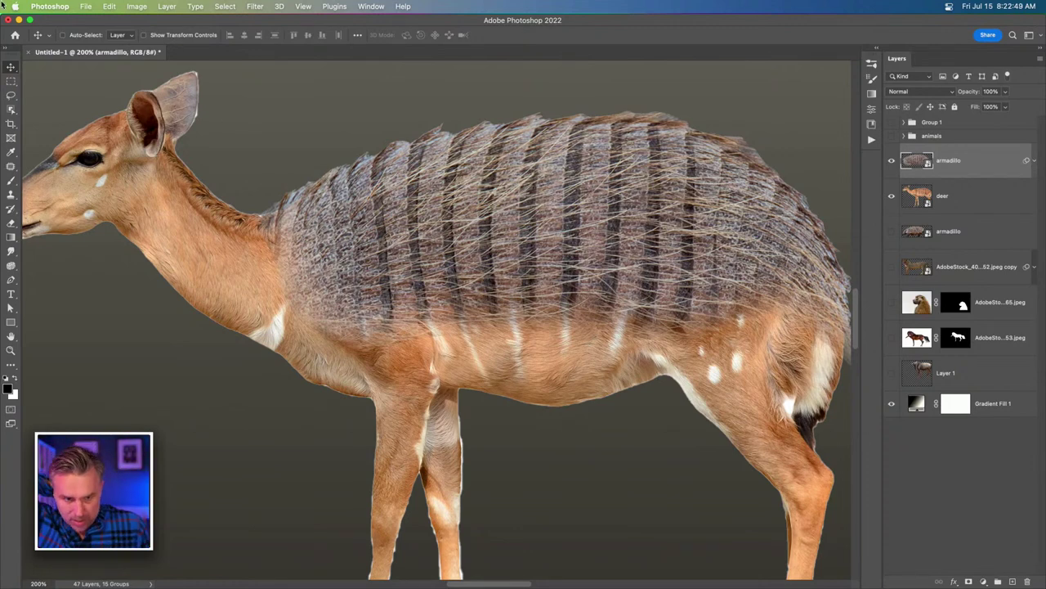
{"action": "left_click", "coordinate": [253, 7]}
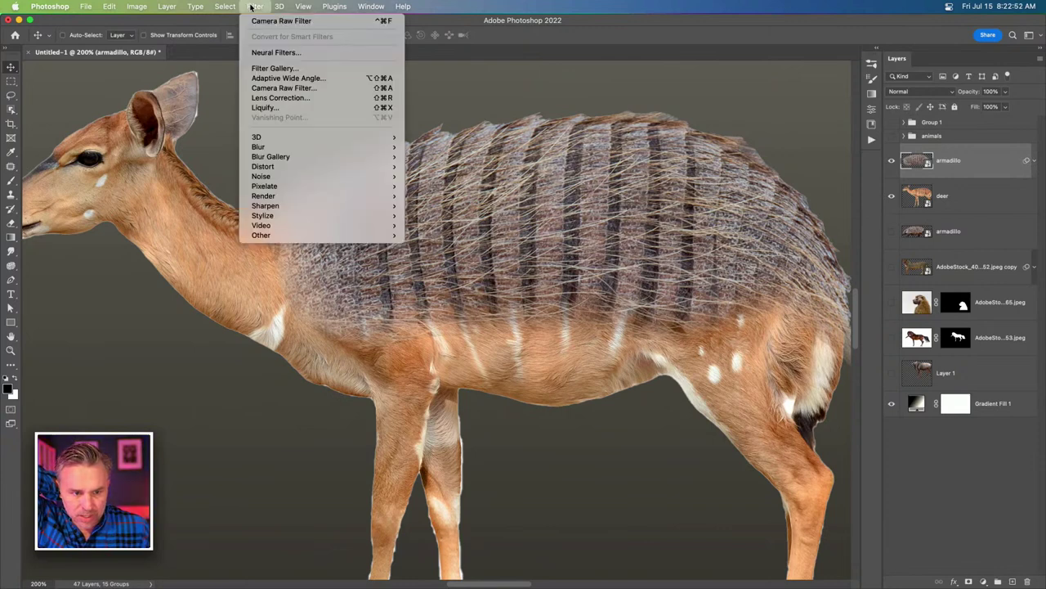
{"action": "left_click", "coordinate": [274, 52]}
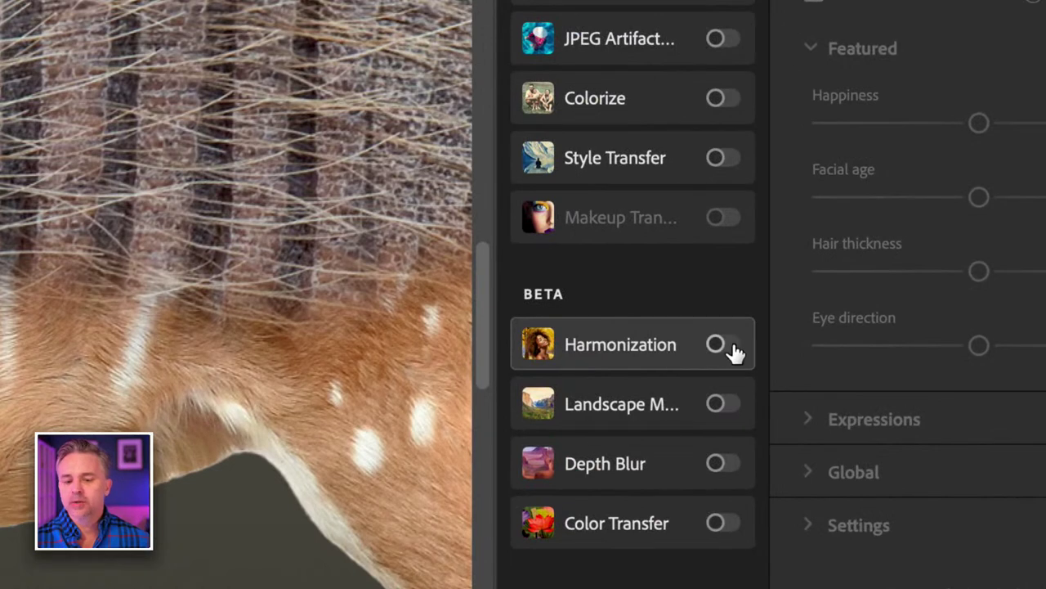
{"action": "left_click", "coordinate": [724, 346]}
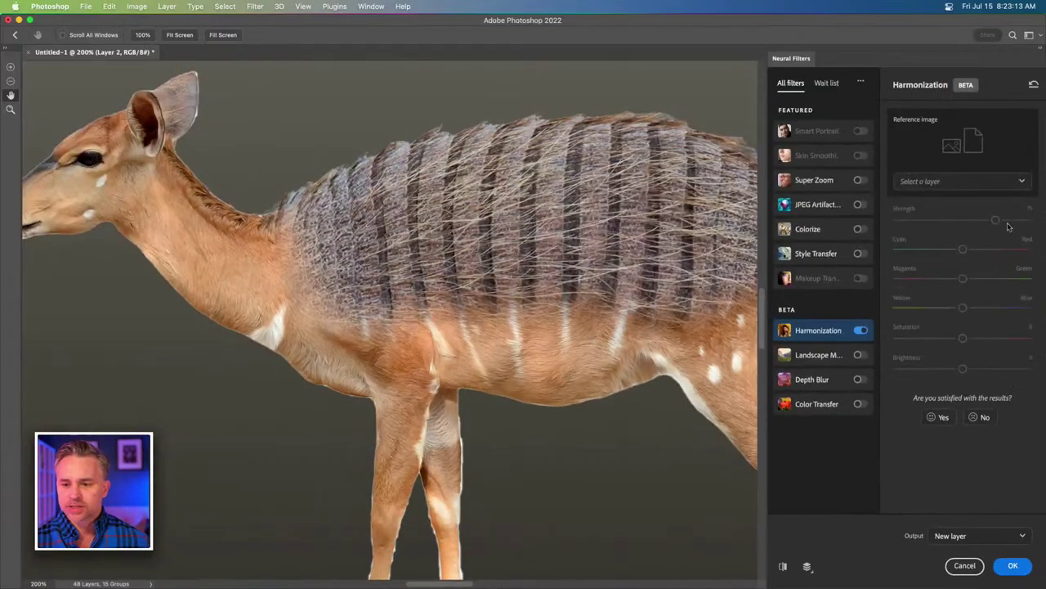
{"action": "left_click", "coordinate": [967, 189]}
{"action": "scroll", "coordinate": [941, 240], "scroll_direction": "down", "scroll_amount": 10}
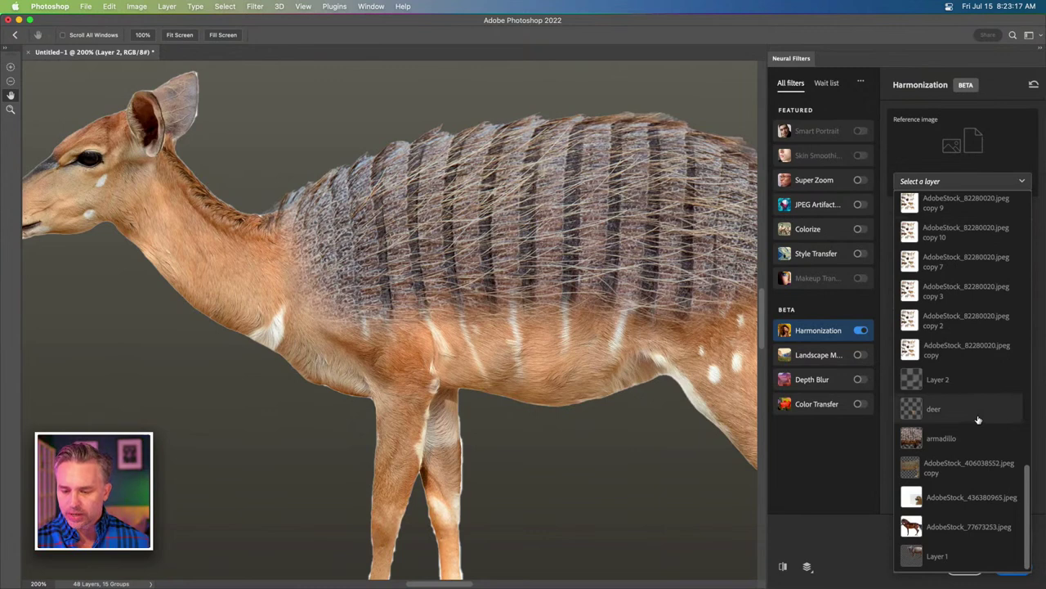
{"action": "left_click", "coordinate": [978, 419]}
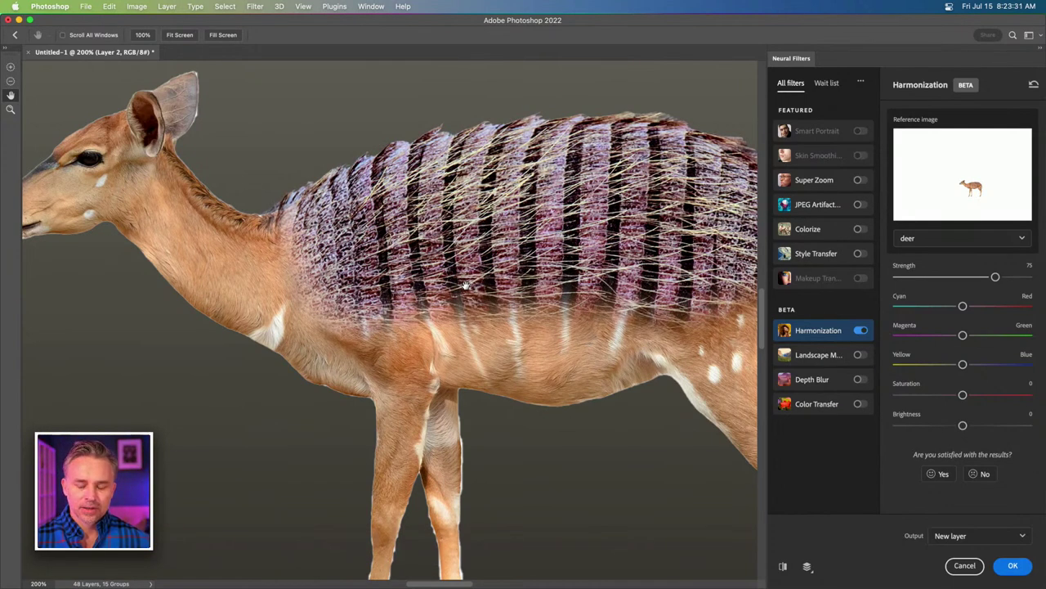
{"action": "scroll", "coordinate": [466, 270], "scroll_direction": "right", "scroll_amount": 5}
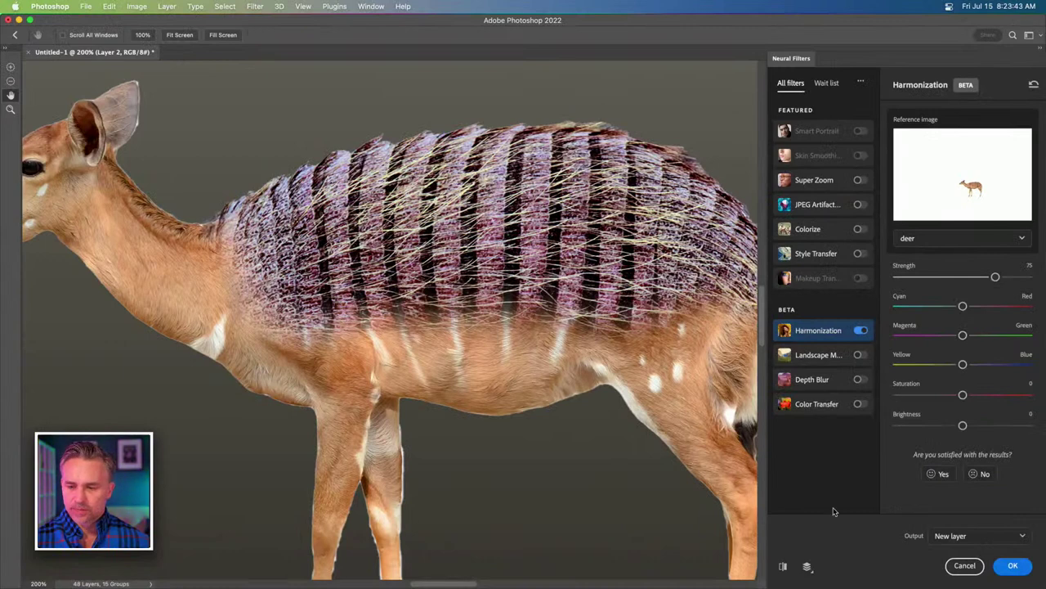
{"action": "left_click", "coordinate": [963, 566]}
Duplicate the deer layer with Cmd+J and rasterize the resulting deer copy.
{"action": "left_click", "coordinate": [946, 202]}
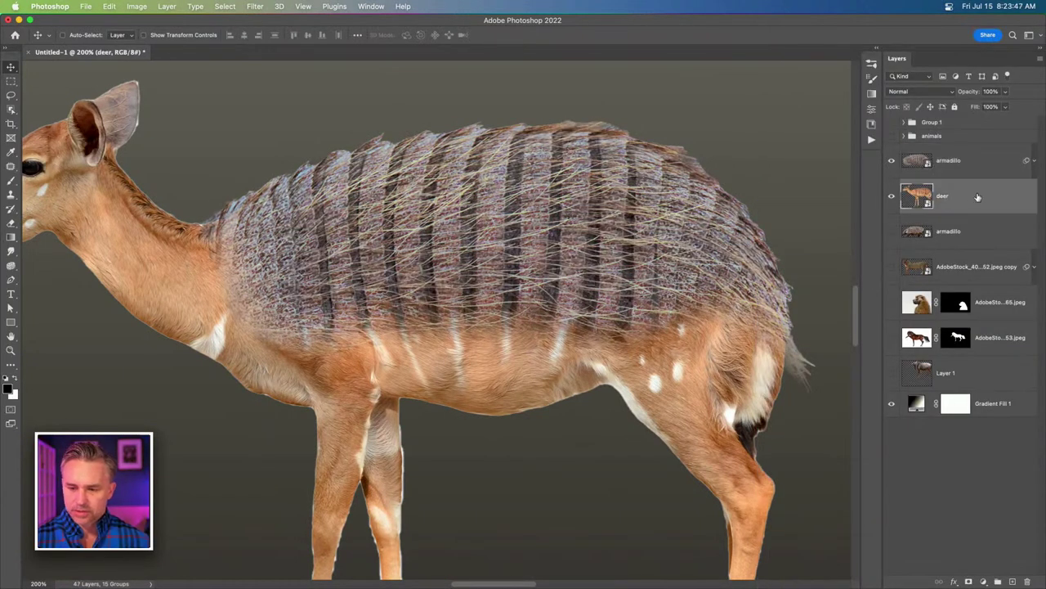
{"action": "right_click", "coordinate": [979, 196]}
{"action": "left_click", "coordinate": [1014, 194]}
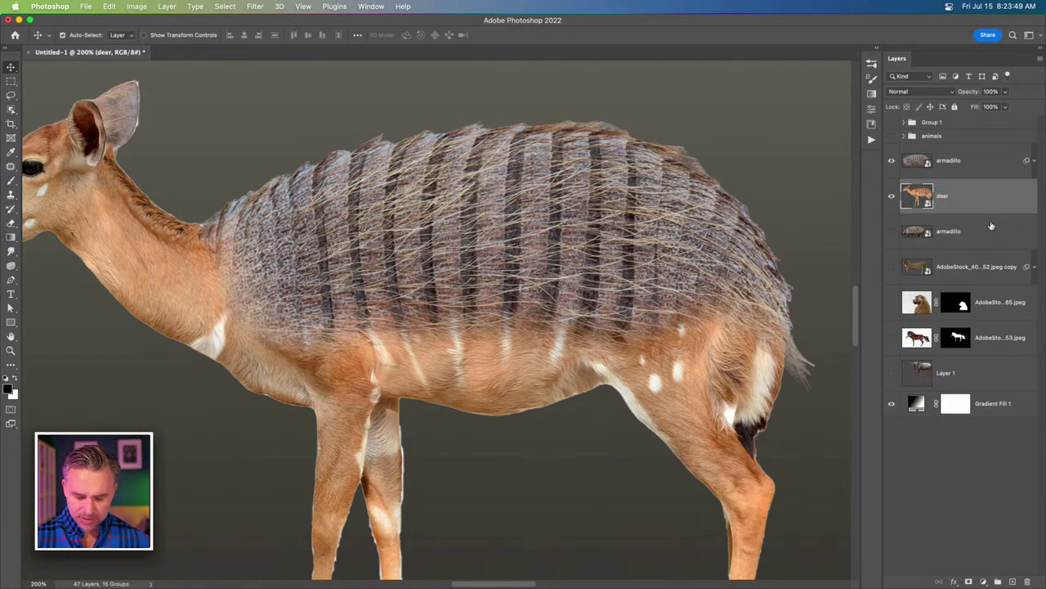
{"action": "key", "text": "super+j"}
{"action": "right_click", "coordinate": [986, 198]}
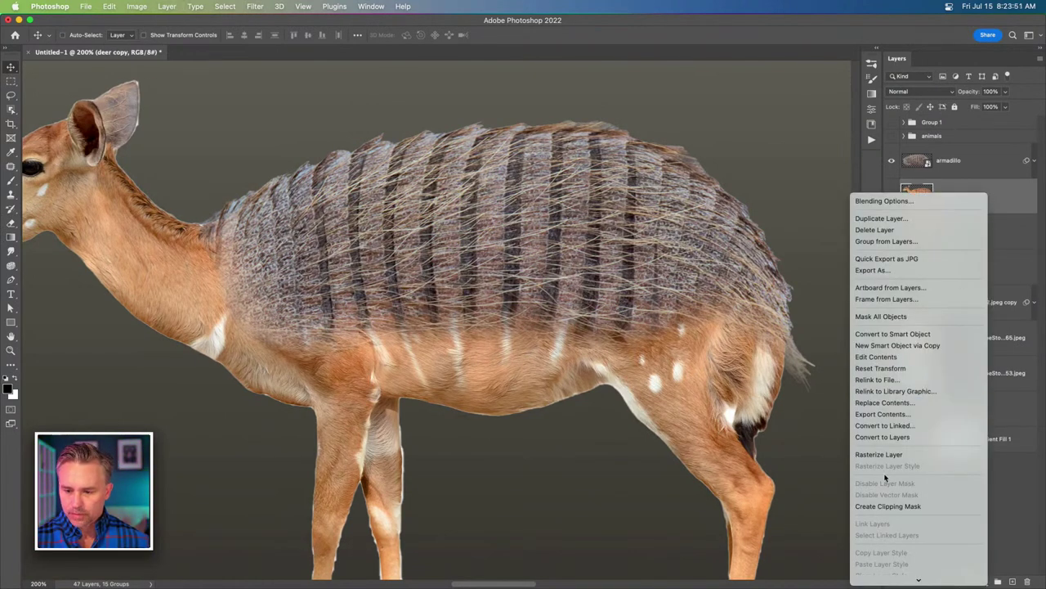
{"action": "left_click", "coordinate": [882, 453]}
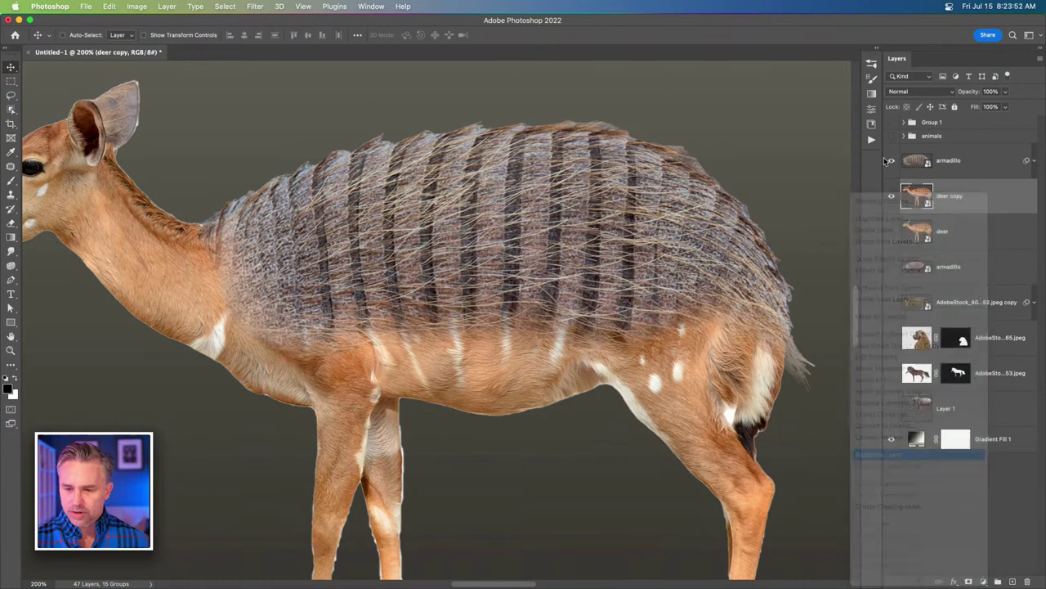
{"action": "left_click", "coordinate": [966, 170]}
Turn on the Neural Filters Harmonization filter with deer copy as the reference.
{"action": "left_click", "coordinate": [255, 7]}
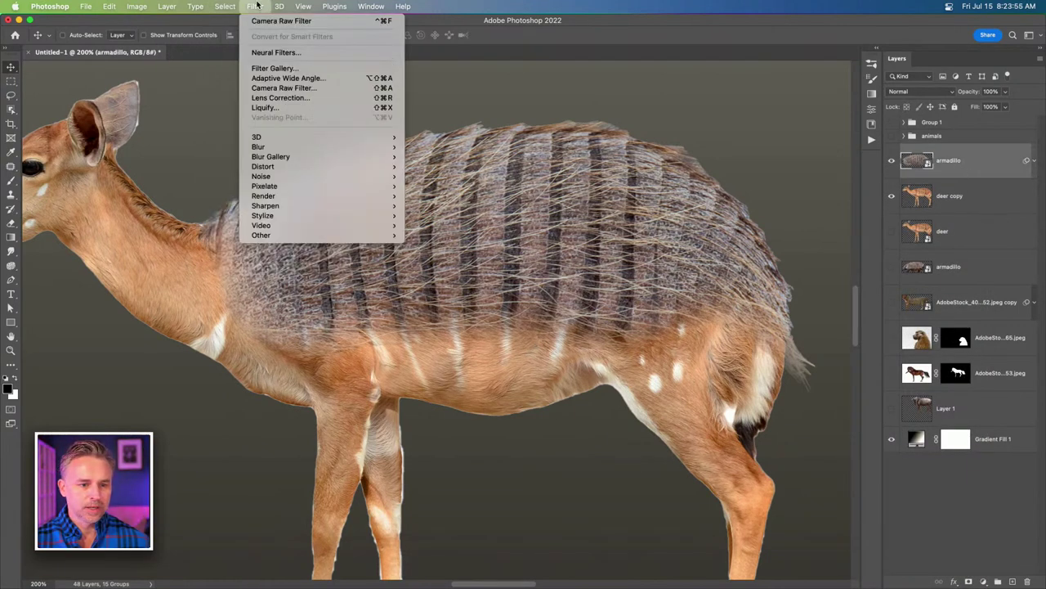
{"action": "left_click", "coordinate": [274, 52]}
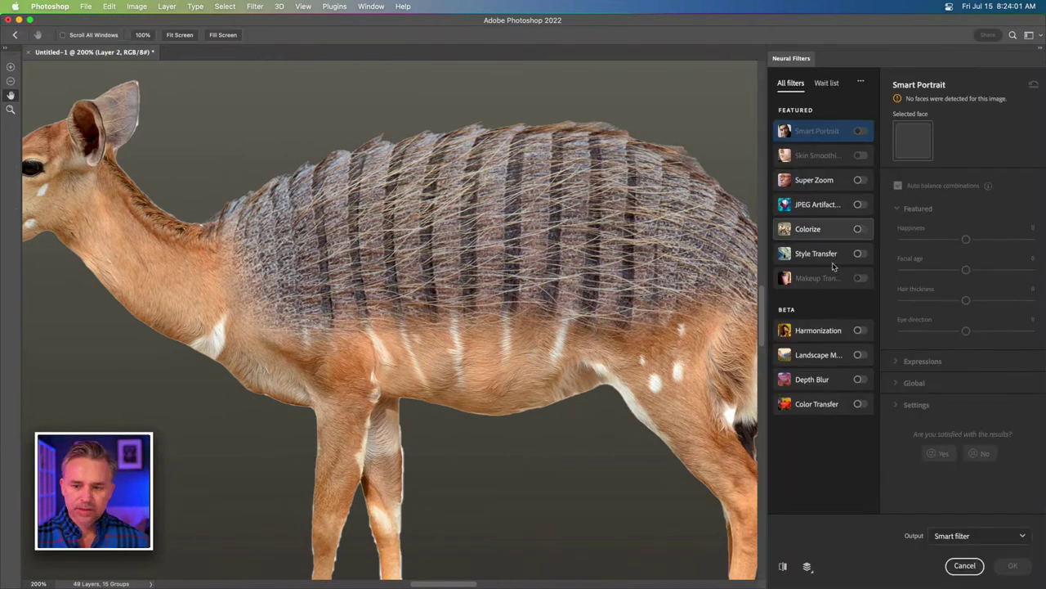
{"action": "left_click", "coordinate": [857, 329]}
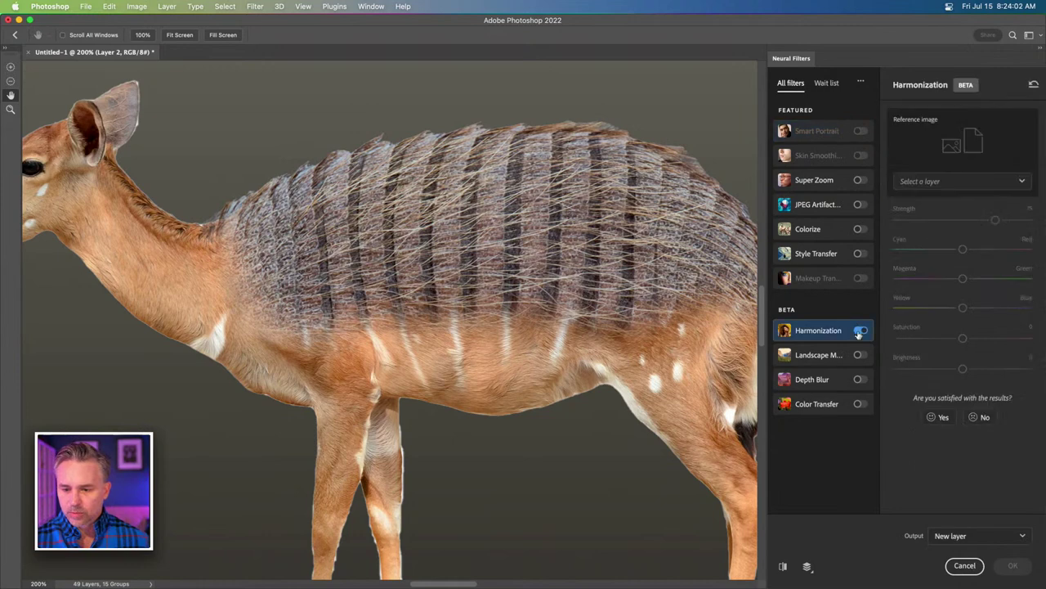
{"action": "left_click", "coordinate": [929, 181]}
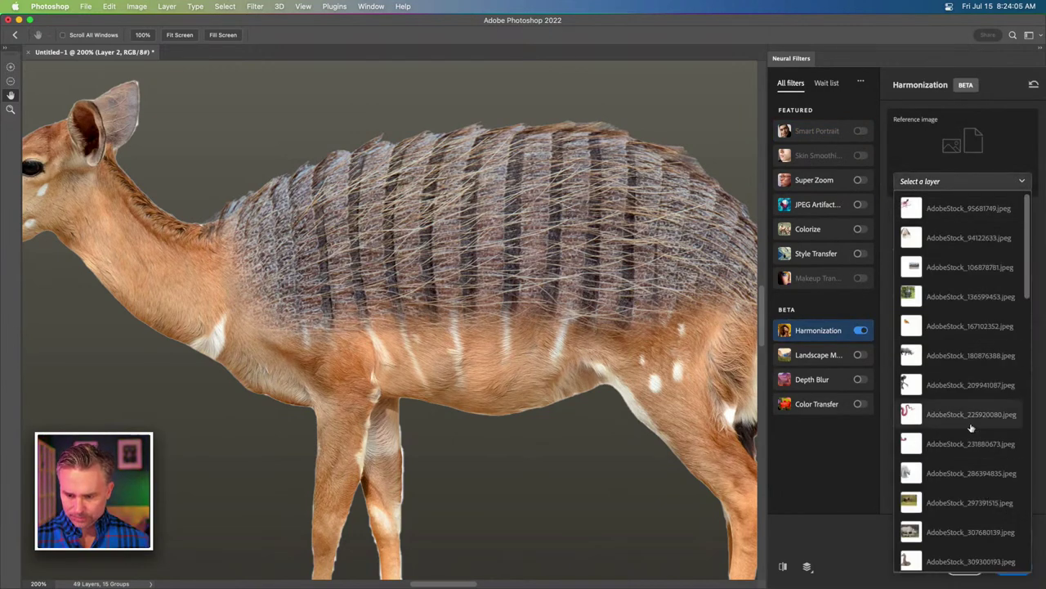
{"action": "scroll", "coordinate": [903, 429], "scroll_direction": "down", "scroll_amount": 5}
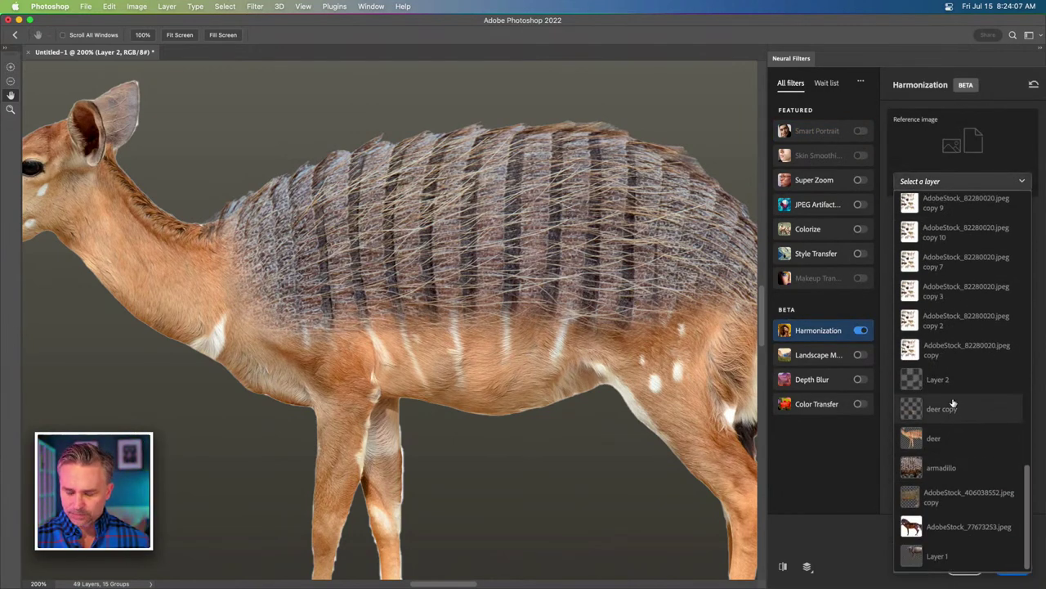
{"action": "left_click", "coordinate": [962, 410]}
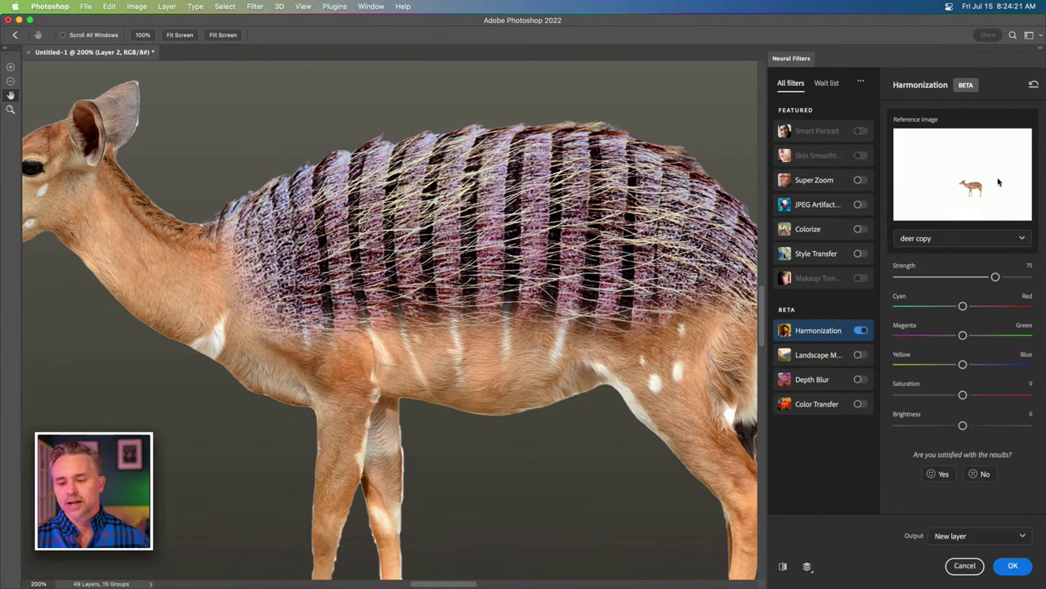
Set strength 27, nudge toward Yellow, saturation +7, and output as a new layer.
{"action": "left_click", "coordinate": [949, 277]}
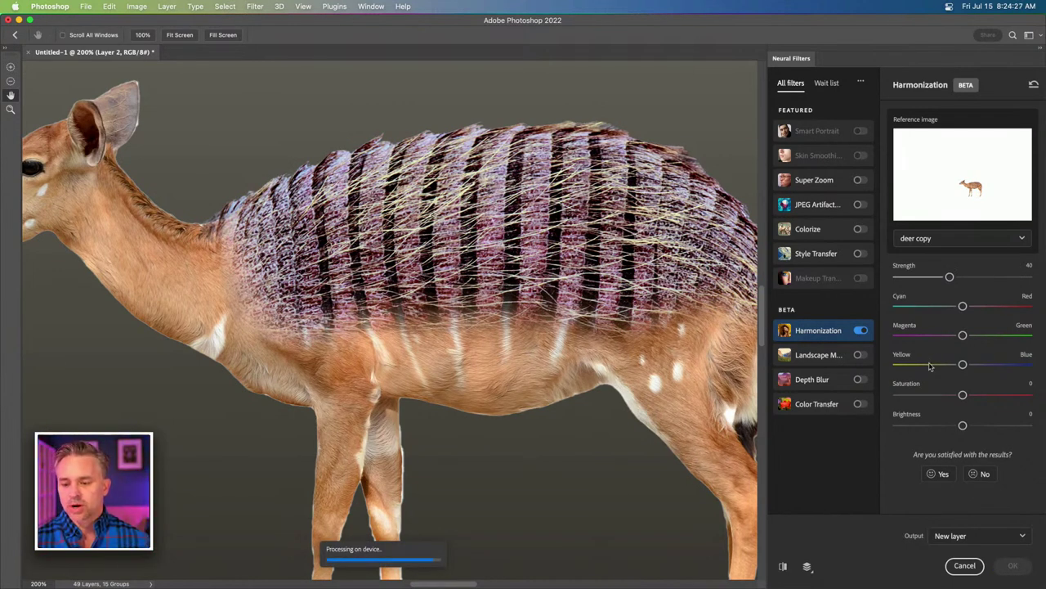
{"action": "left_click_drag", "start_coordinate": [962, 364], "coordinate": [944, 366]}
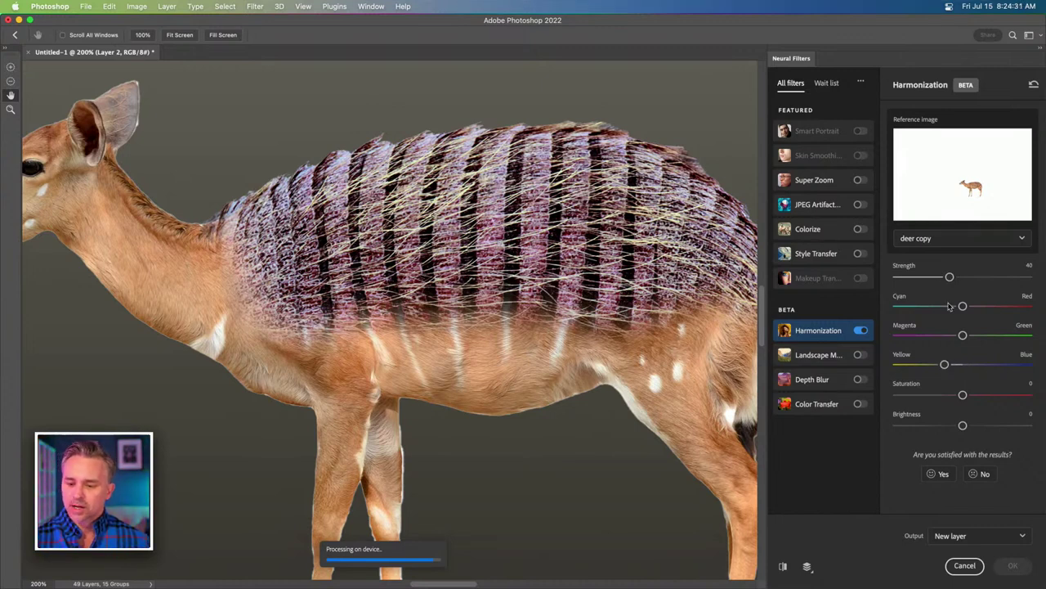
{"action": "left_click_drag", "start_coordinate": [963, 395], "coordinate": [972, 396]}
{"action": "left_click_drag", "start_coordinate": [951, 278], "coordinate": [941, 278]}
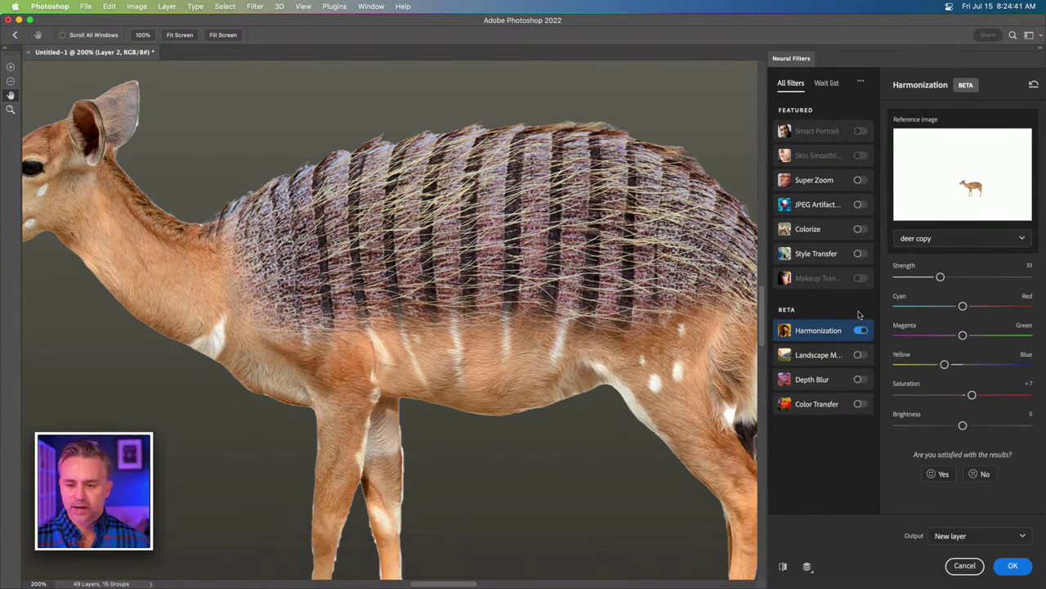
{"action": "left_click_drag", "start_coordinate": [940, 278], "coordinate": [933, 278]}
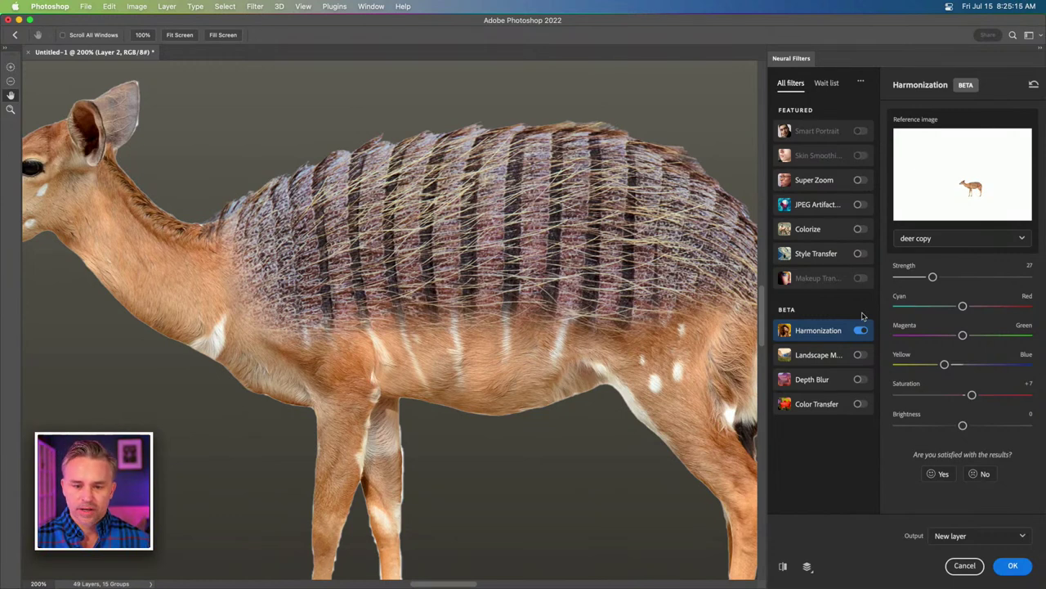
{"action": "scroll", "coordinate": [388, 219], "scroll_direction": "right", "scroll_amount": 3}
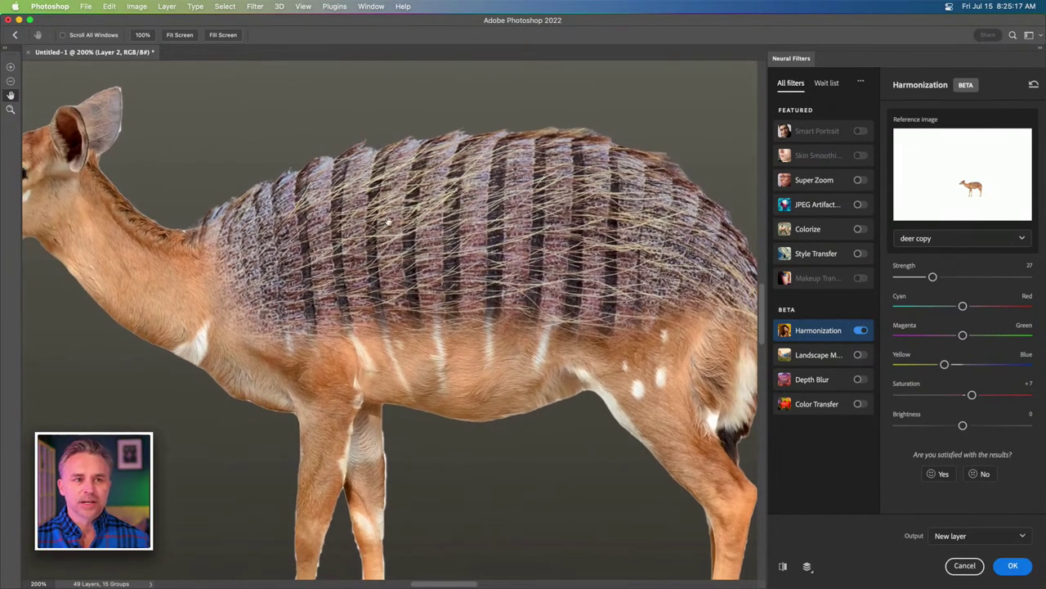
{"action": "left_click", "coordinate": [1013, 565]}
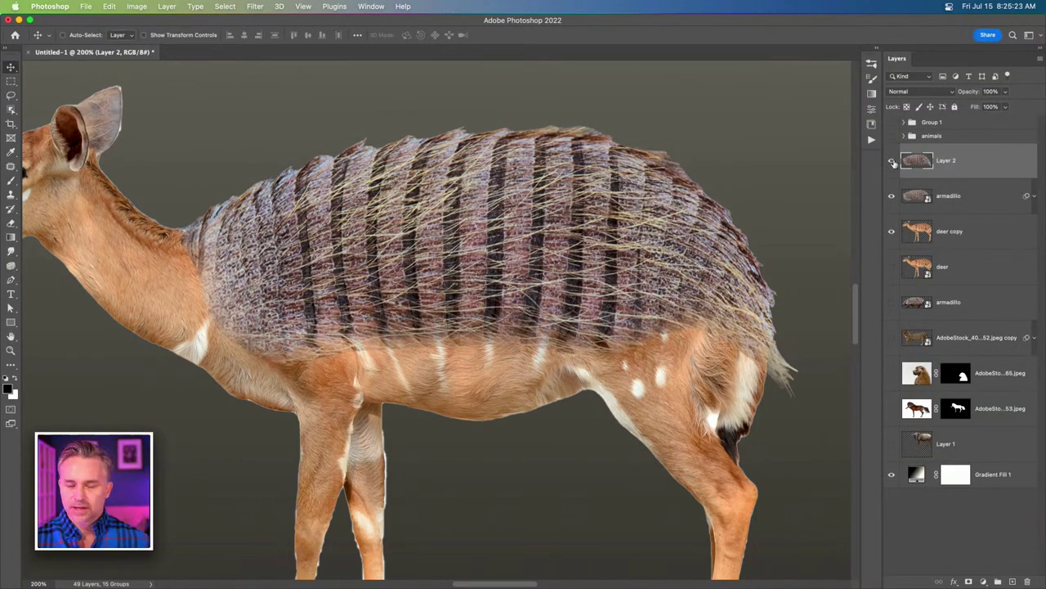
Compare Layer 2 on and off, leave it hidden, and select the visible armadillo layer.
{"action": "left_click", "coordinate": [893, 162]}
{"action": "left_click", "coordinate": [893, 162]}
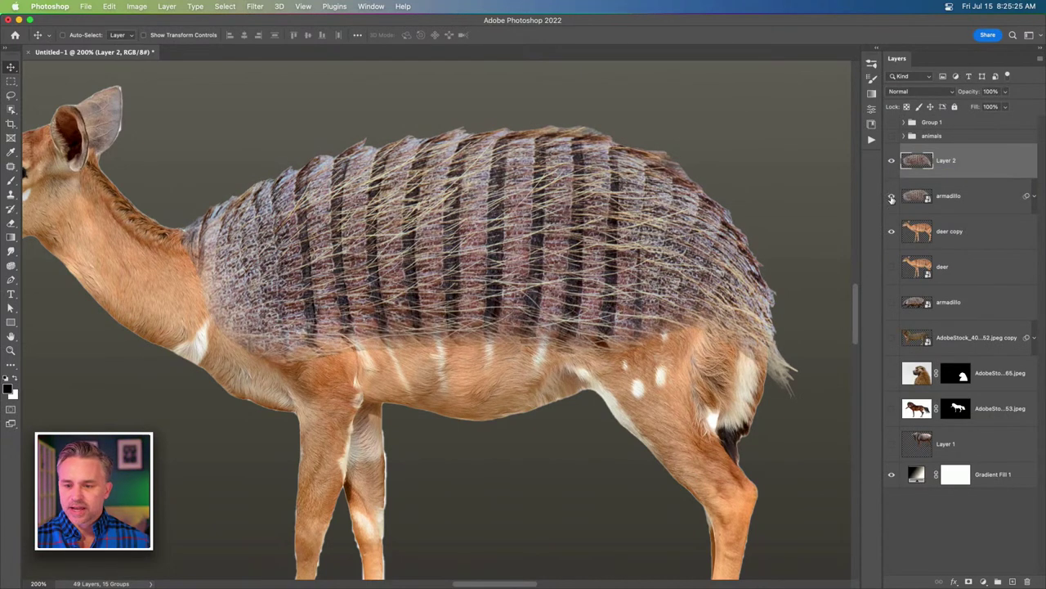
{"action": "left_click", "coordinate": [891, 162]}
{"action": "left_click", "coordinate": [892, 162]}
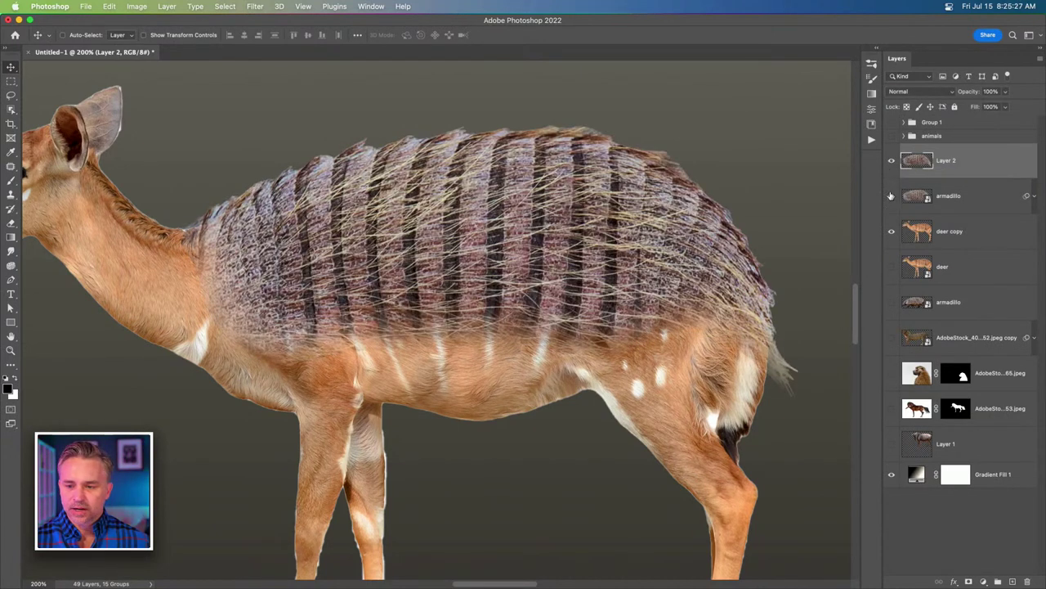
{"action": "left_click", "coordinate": [892, 162]}
{"action": "left_click", "coordinate": [892, 196]}
{"action": "left_click", "coordinate": [961, 201]}
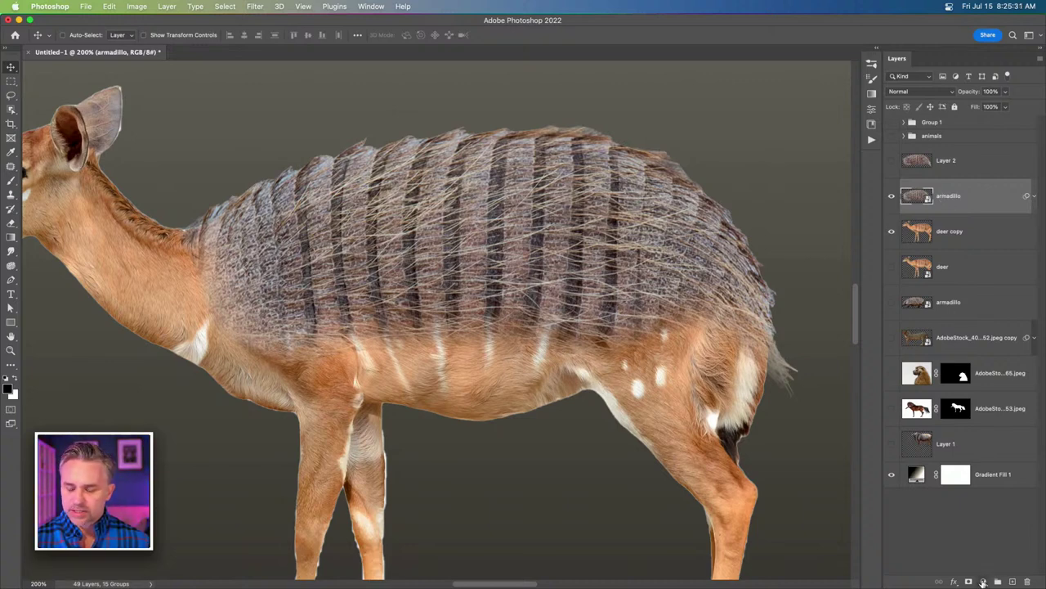
Duplicate the armadillo layer and rasterize armadillo copy into a plain pixel layer.
{"action": "left_click", "coordinate": [135, 6]}
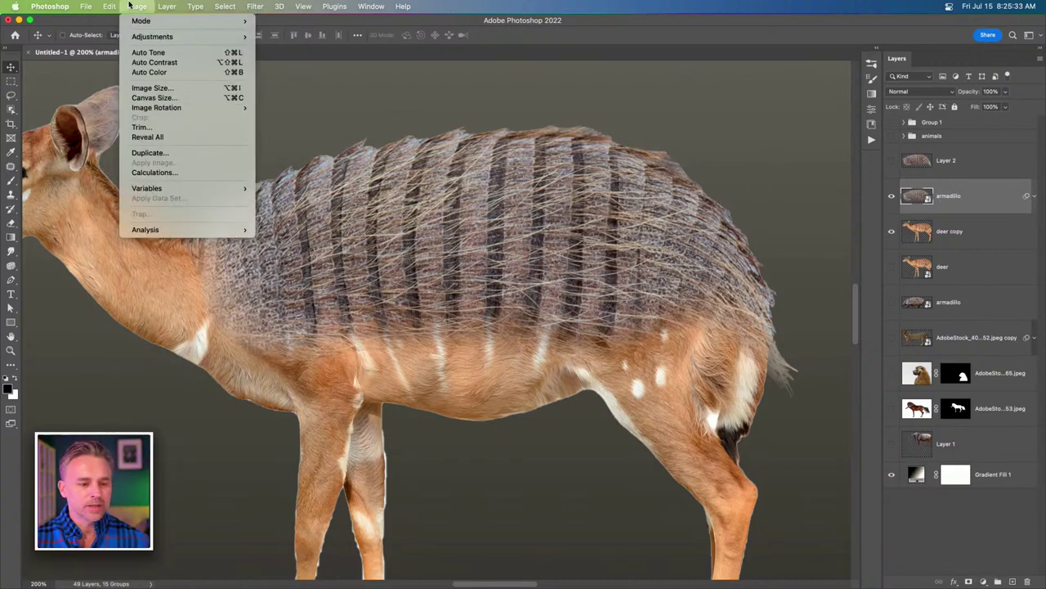
{"action": "mouse_move", "coordinate": [139, 37]}
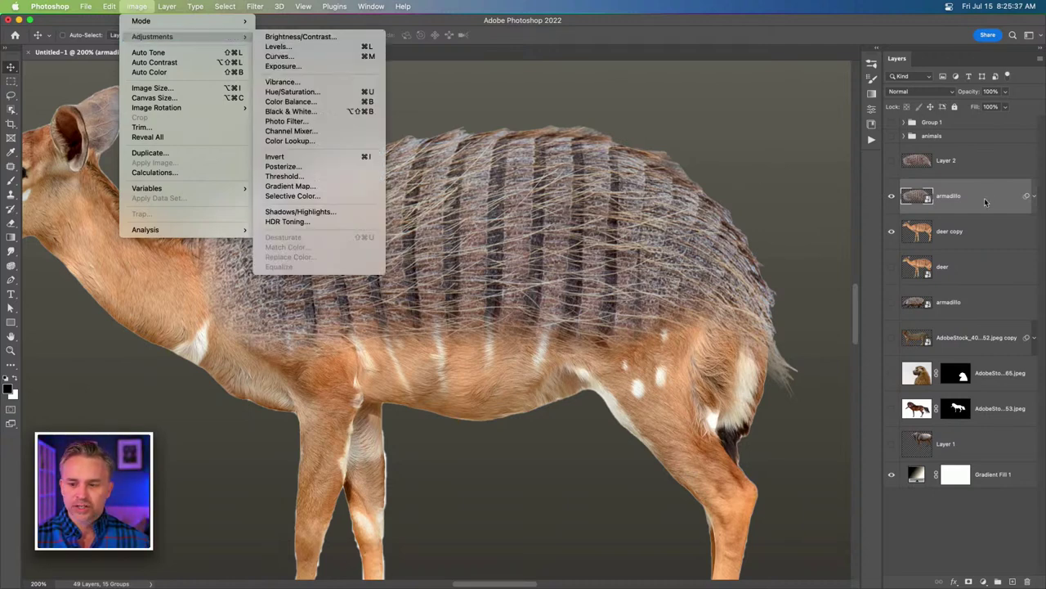
{"action": "left_click", "coordinate": [954, 206]}
{"action": "key", "text": "super+j"}
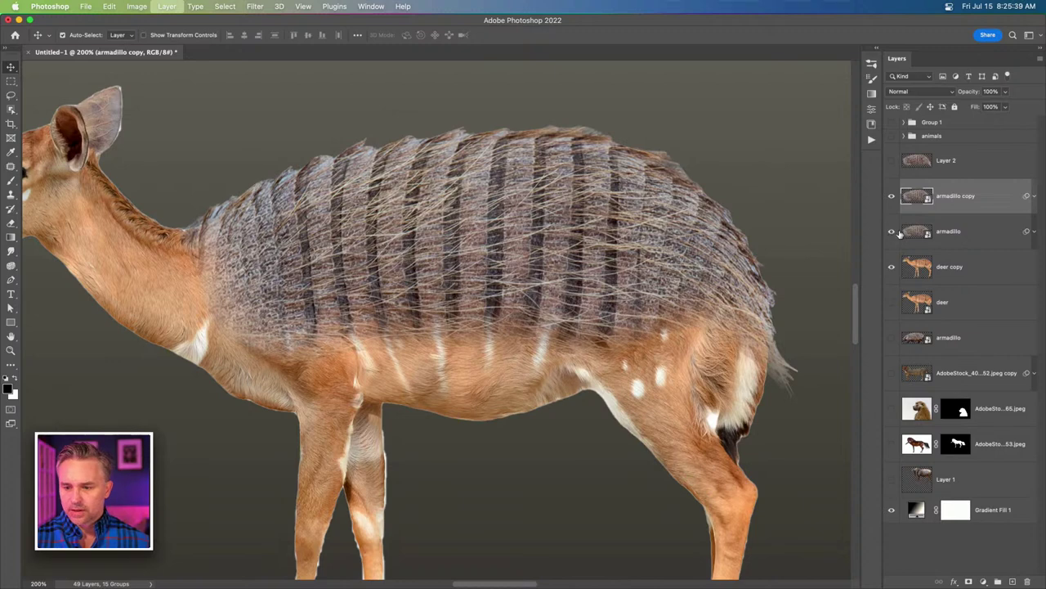
{"action": "right_click", "coordinate": [969, 196]}
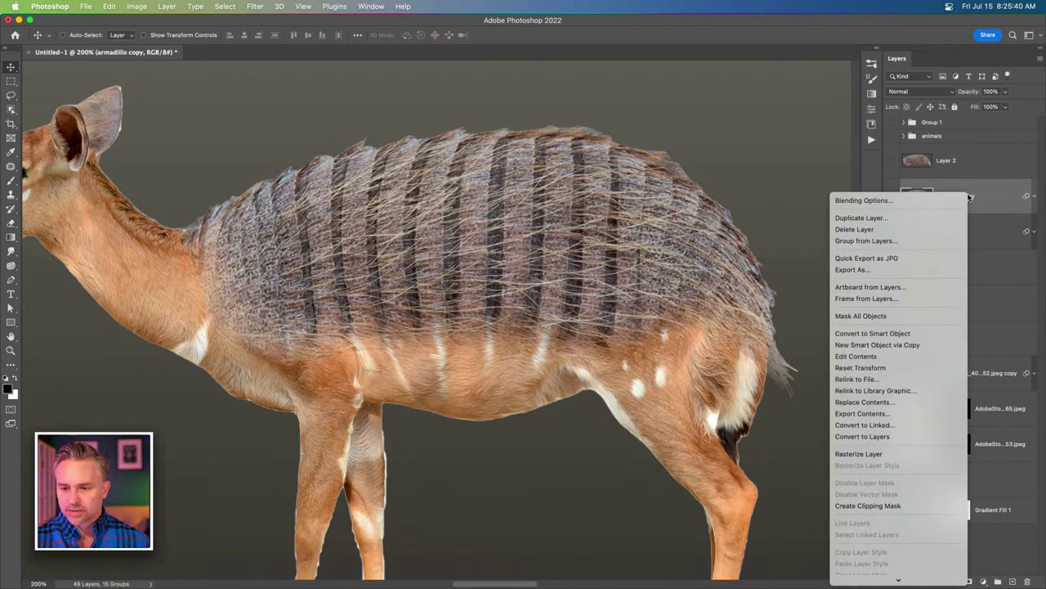
{"action": "left_click", "coordinate": [850, 453]}
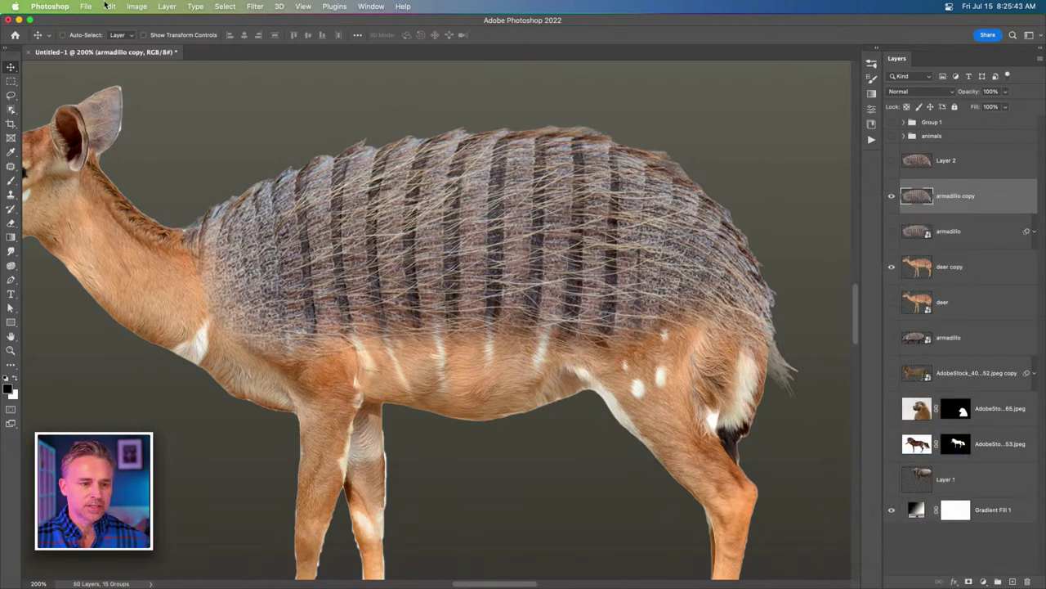
{"action": "left_click", "coordinate": [136, 6]}
{"action": "mouse_move", "coordinate": [141, 37]}
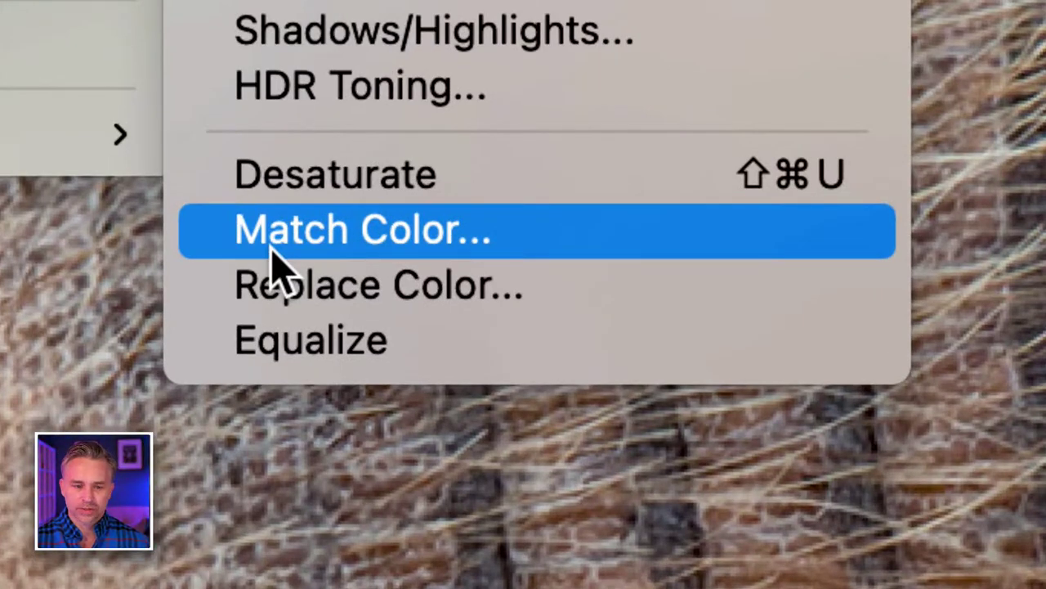
Apply Match Color to armadillo copy, sourcing colours from Untitled-1's deer copy layer.
{"action": "left_click", "coordinate": [272, 249]}
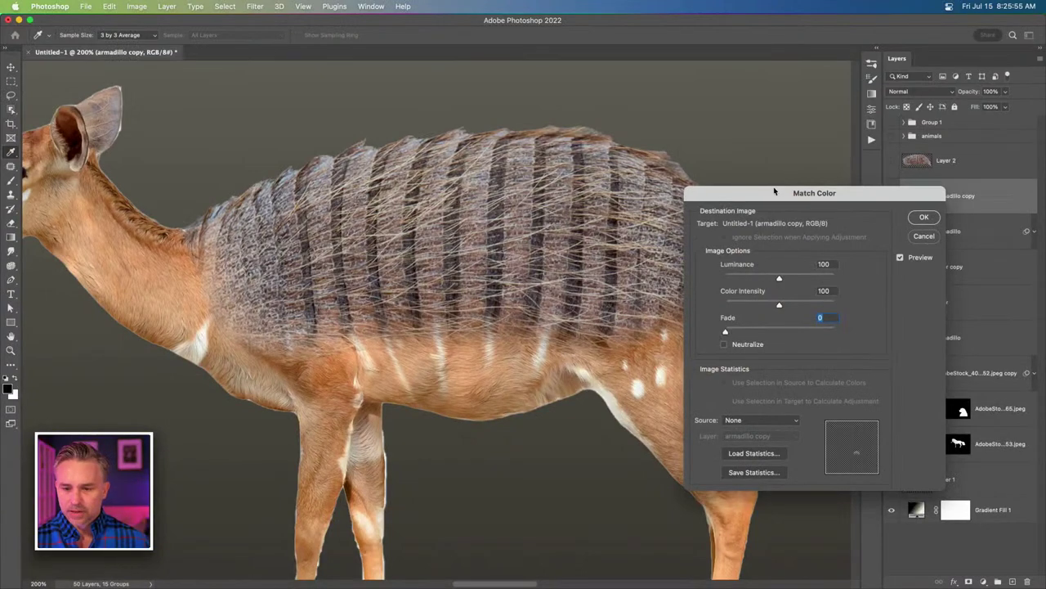
{"action": "left_click_drag", "start_coordinate": [774, 192], "coordinate": [553, 100]}
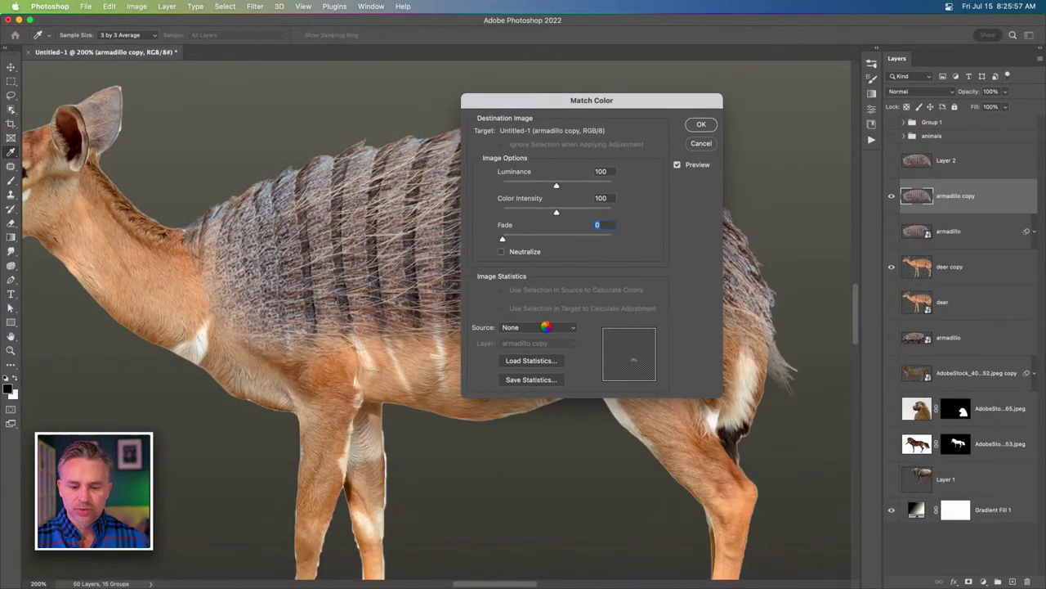
{"action": "left_click", "coordinate": [546, 327]}
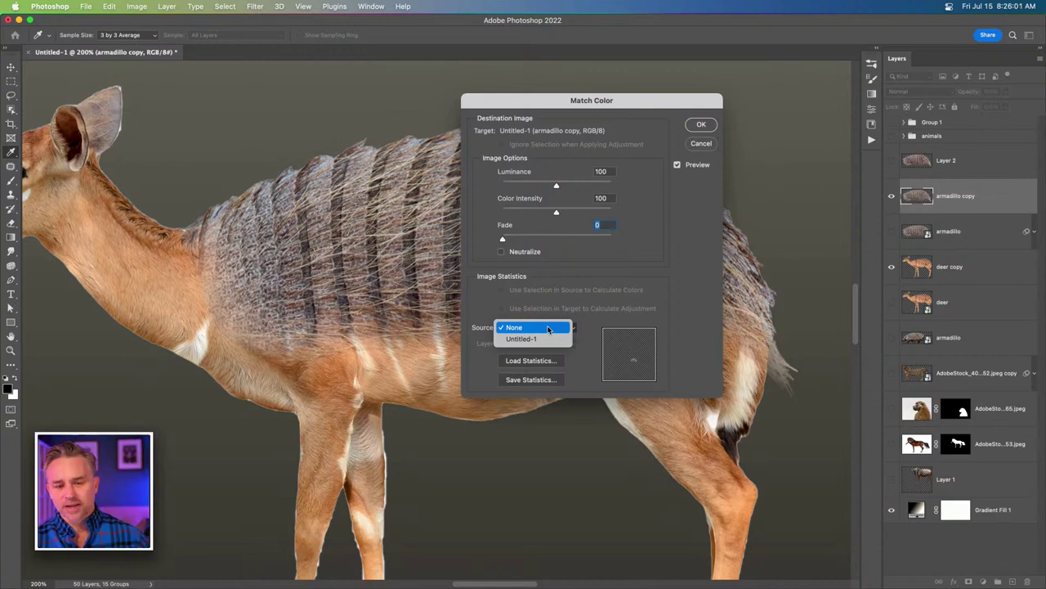
{"action": "left_click", "coordinate": [546, 339]}
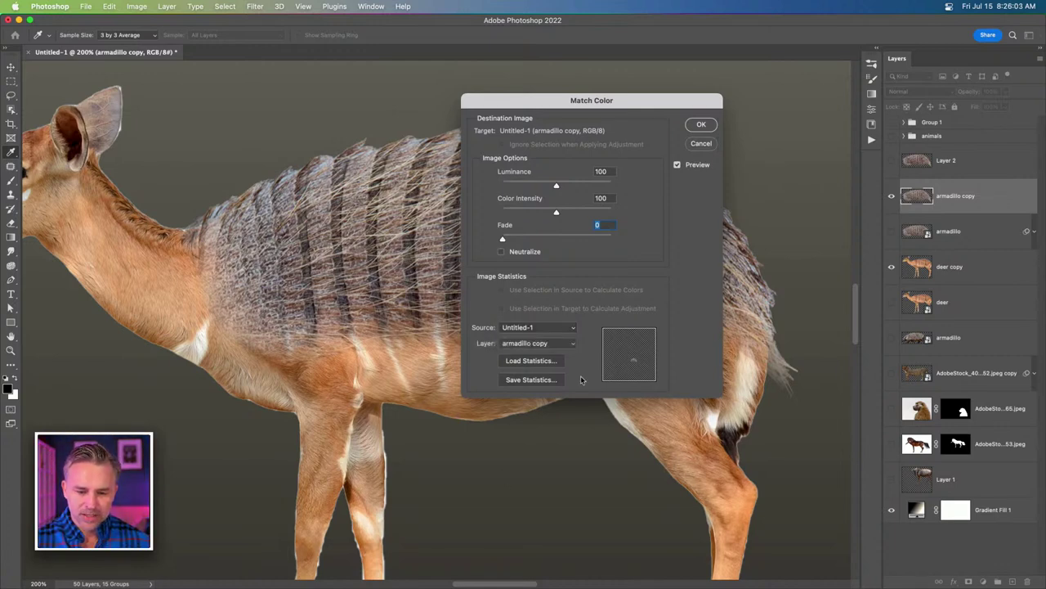
{"action": "left_click", "coordinate": [552, 344]}
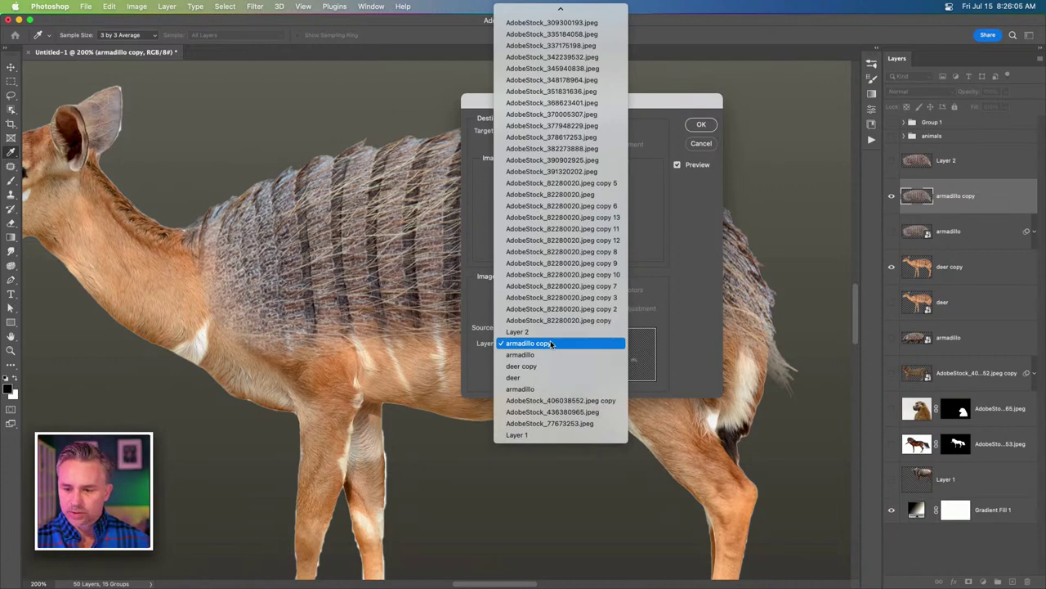
{"action": "left_click", "coordinate": [560, 370]}
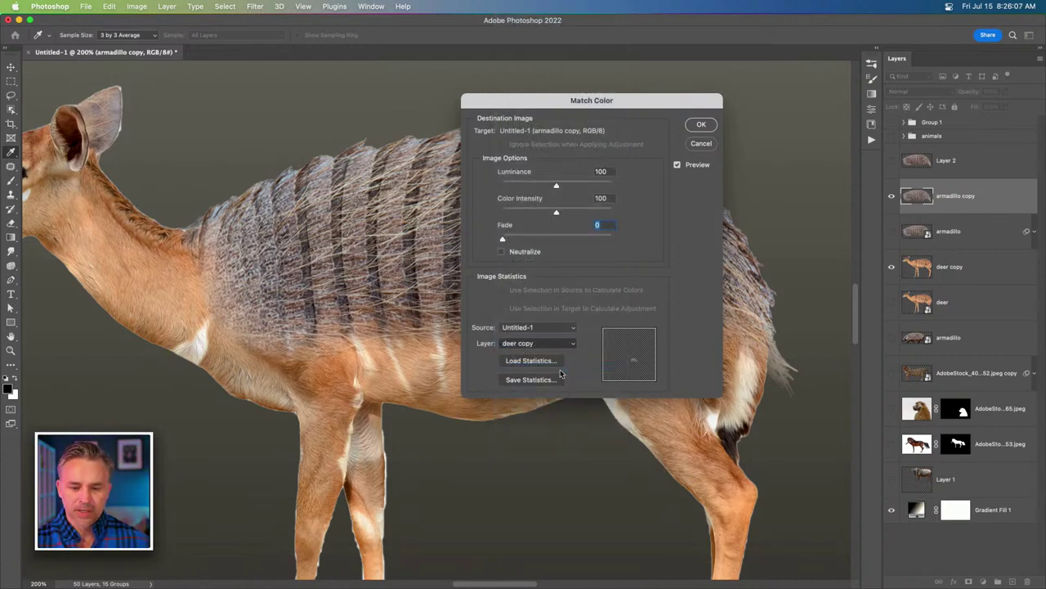
{"action": "left_click_drag", "start_coordinate": [529, 104], "coordinate": [743, 102]}
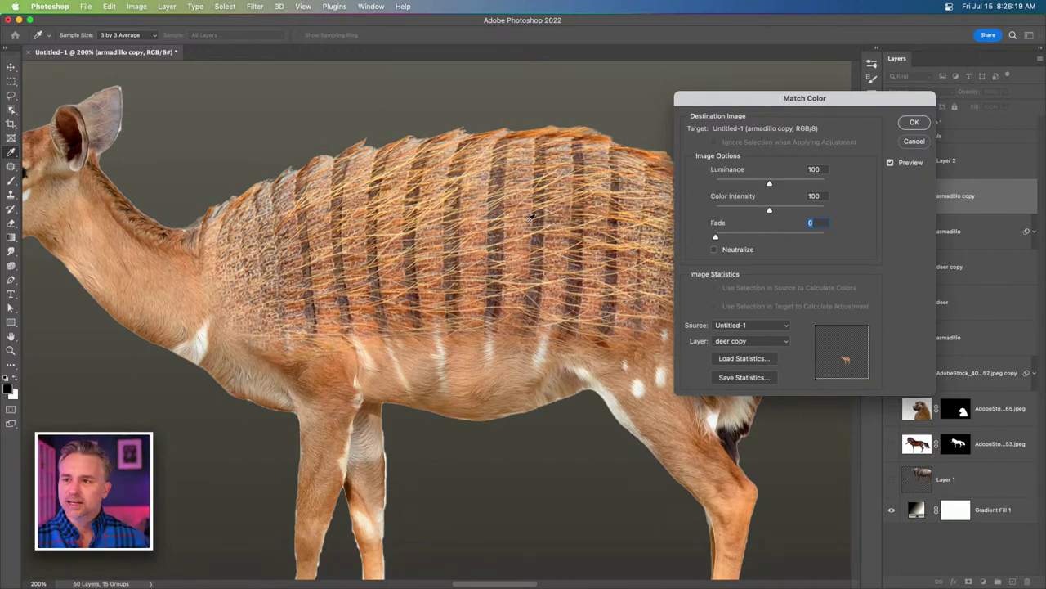
{"action": "left_click", "coordinate": [915, 122]}
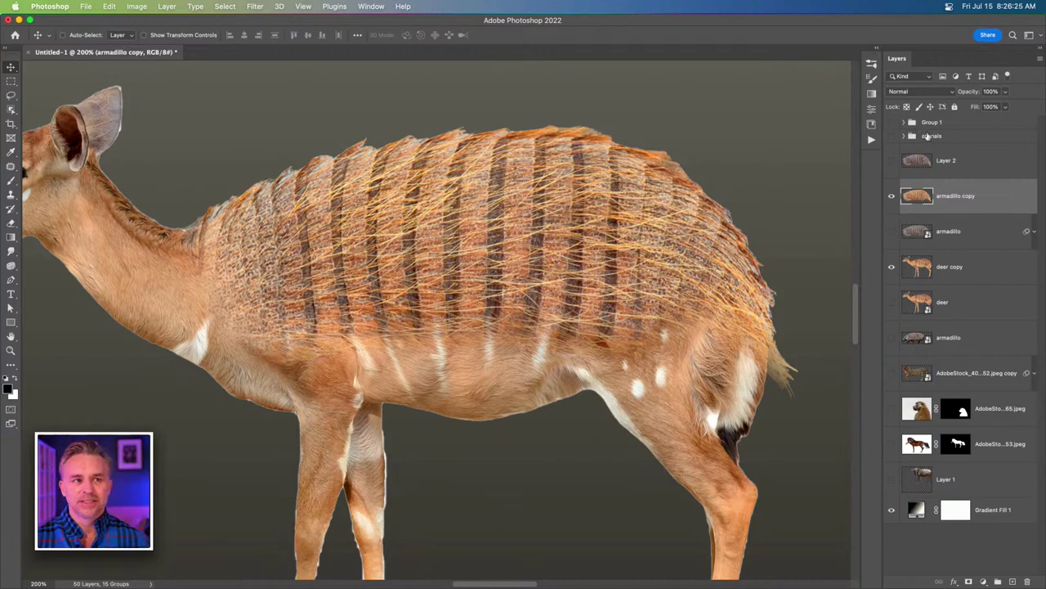
Hide the matched armadillo copy and show the original grey armadillo layer instead.
{"action": "left_click_drag", "start_coordinate": [131, 240], "coordinate": [233, 240]}
{"action": "scroll", "coordinate": [233, 240], "scroll_direction": "right", "scroll_amount": 5}
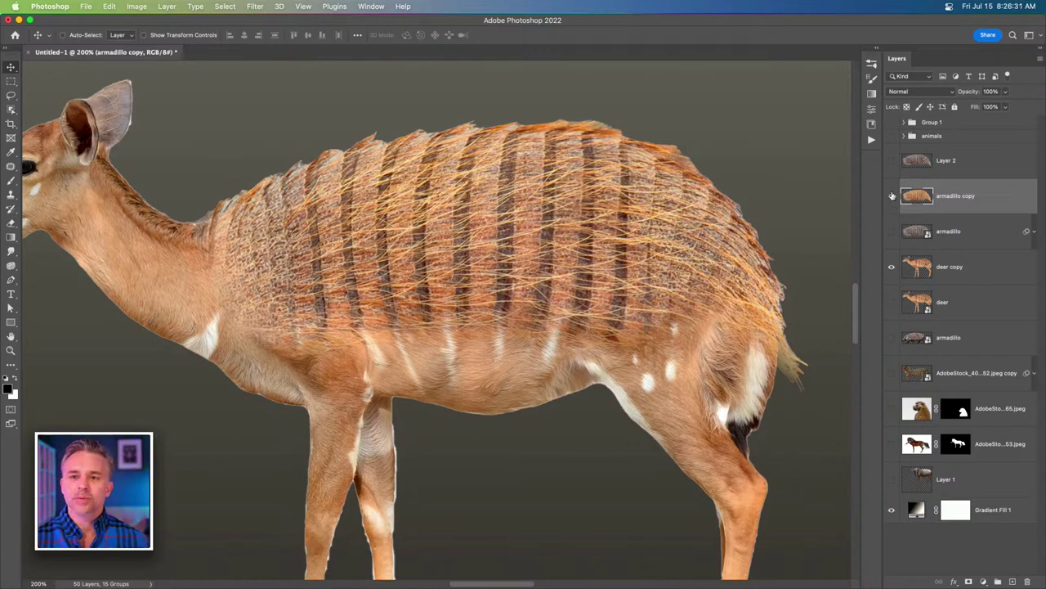
{"action": "left_click", "coordinate": [892, 196]}
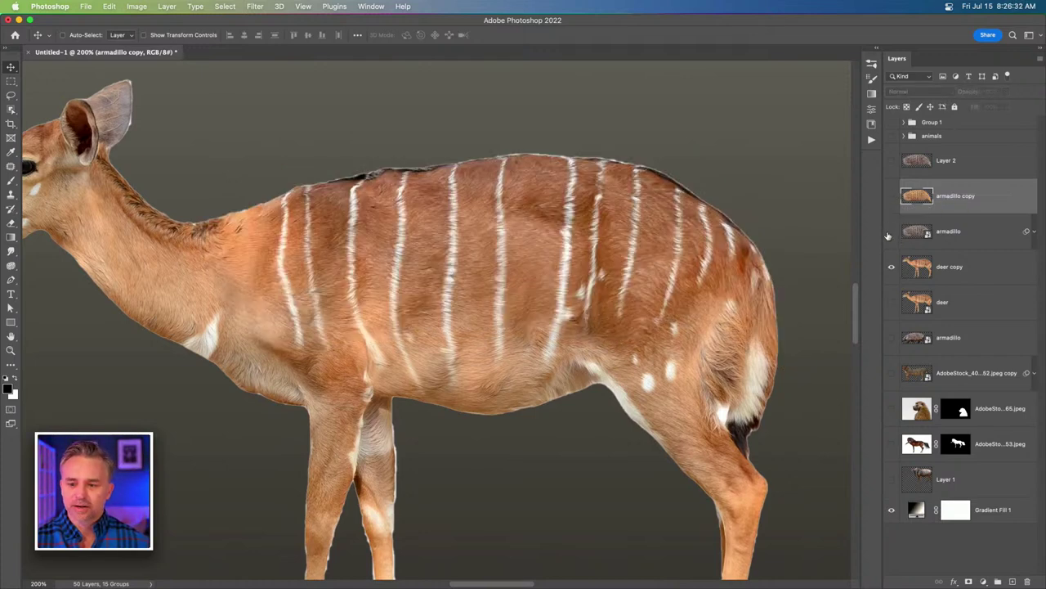
{"action": "left_click", "coordinate": [964, 238]}
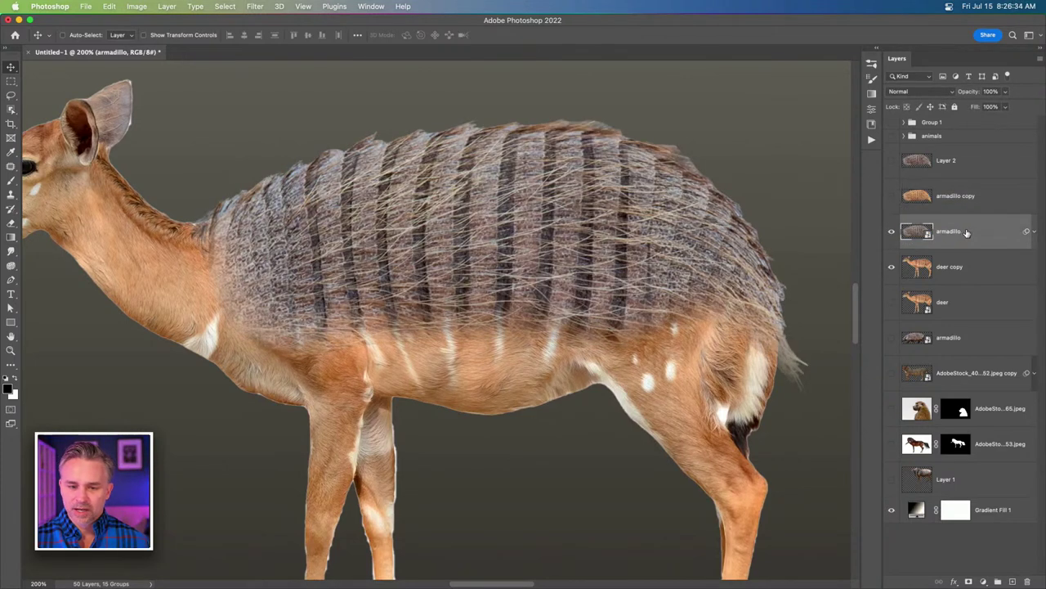
{"action": "left_click", "coordinate": [982, 582]}
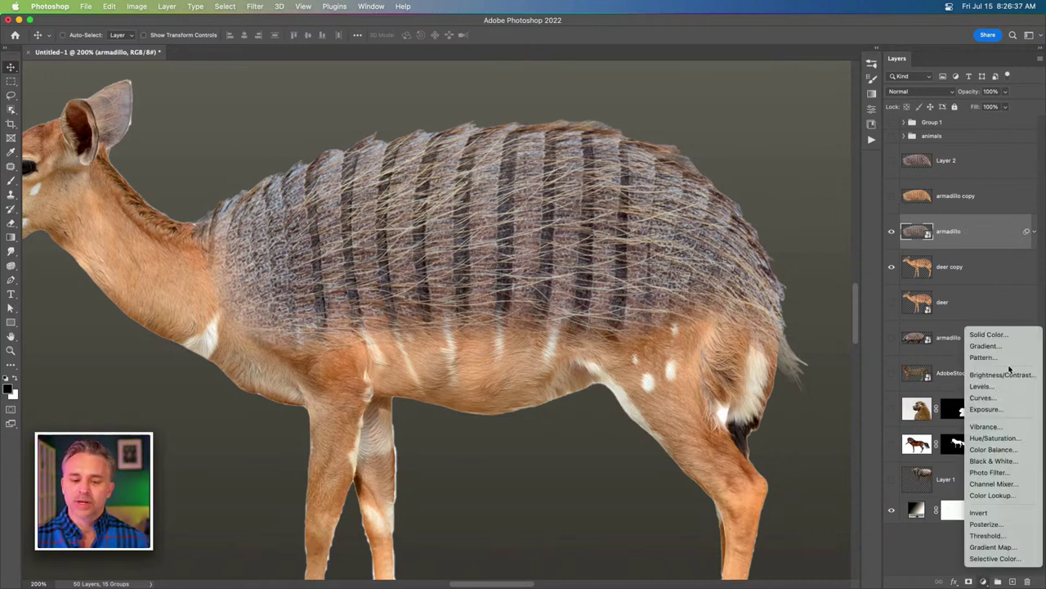
Add a Hue/Saturation adjustment clipped to the armadillo layer with saturation at +41.
{"action": "left_click", "coordinate": [1011, 439]}
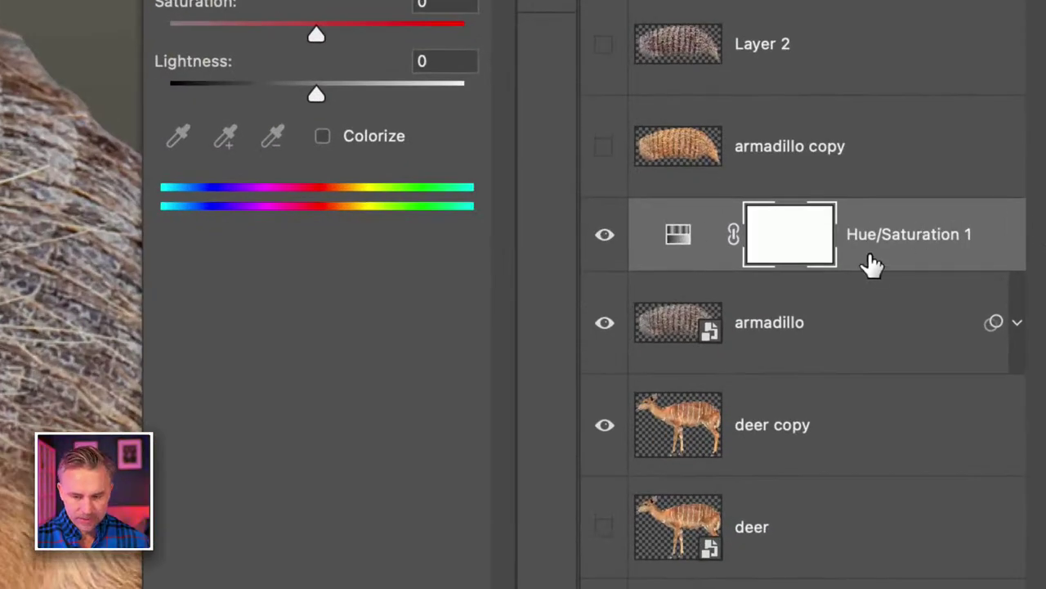
{"action": "left_click", "coordinate": [858, 265], "text": "alt"}
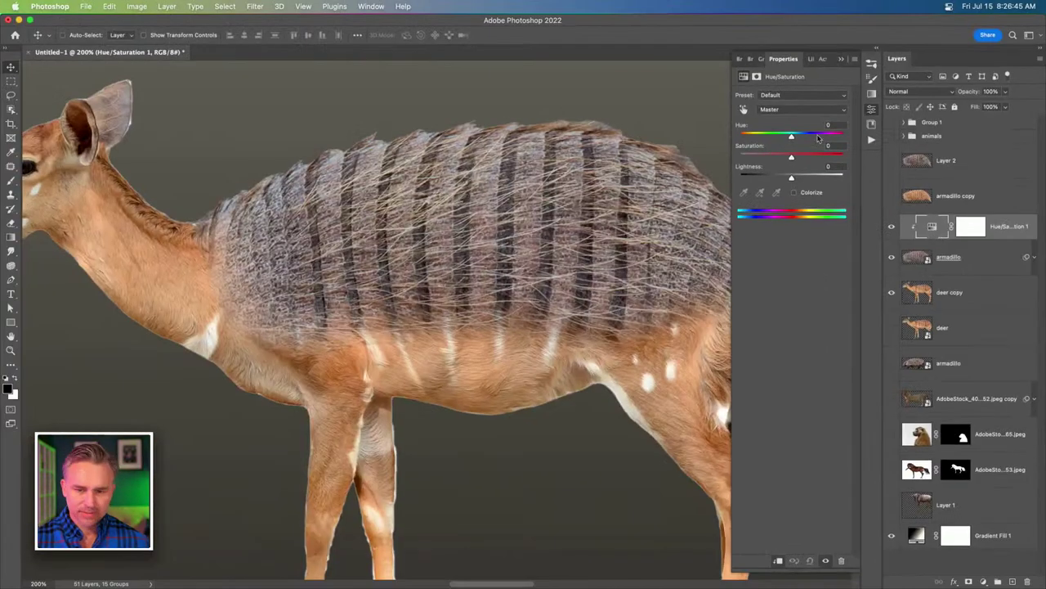
{"action": "left_click_drag", "start_coordinate": [792, 156], "coordinate": [832, 157]}
{"action": "left_click_drag", "start_coordinate": [800, 163], "coordinate": [822, 164]}
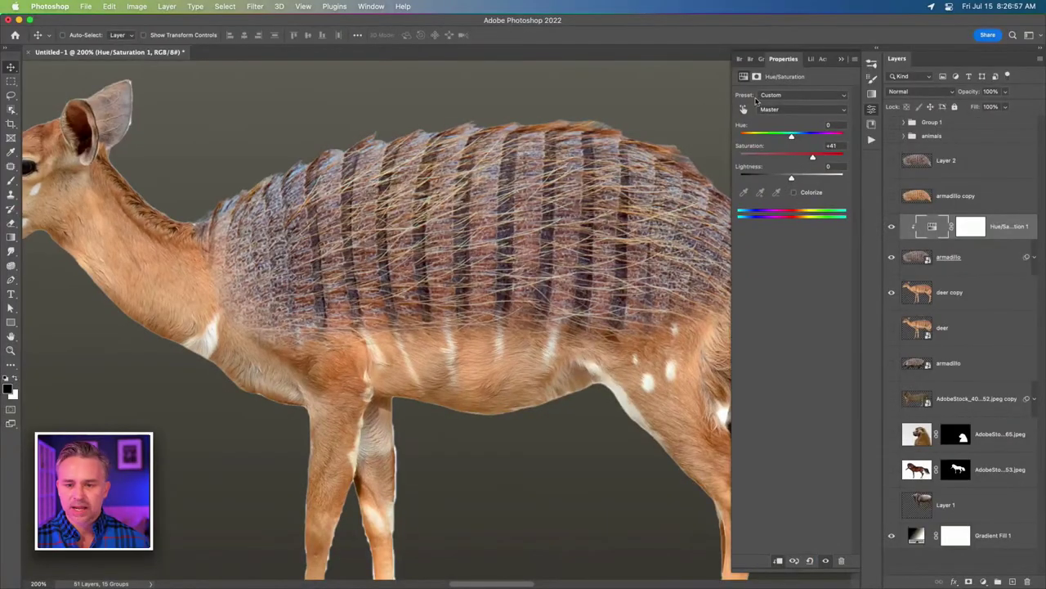
{"action": "left_click", "coordinate": [776, 109]}
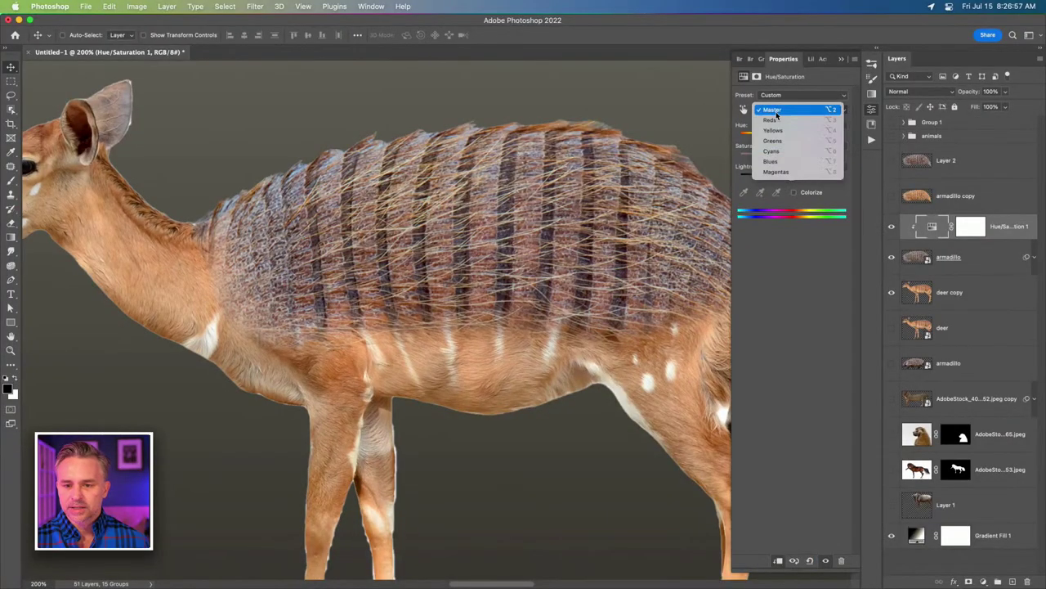
Edit only the Blues, widen their range to 287°–334°, and set Hue -180, Saturation +8.
{"action": "left_click", "coordinate": [800, 163]}
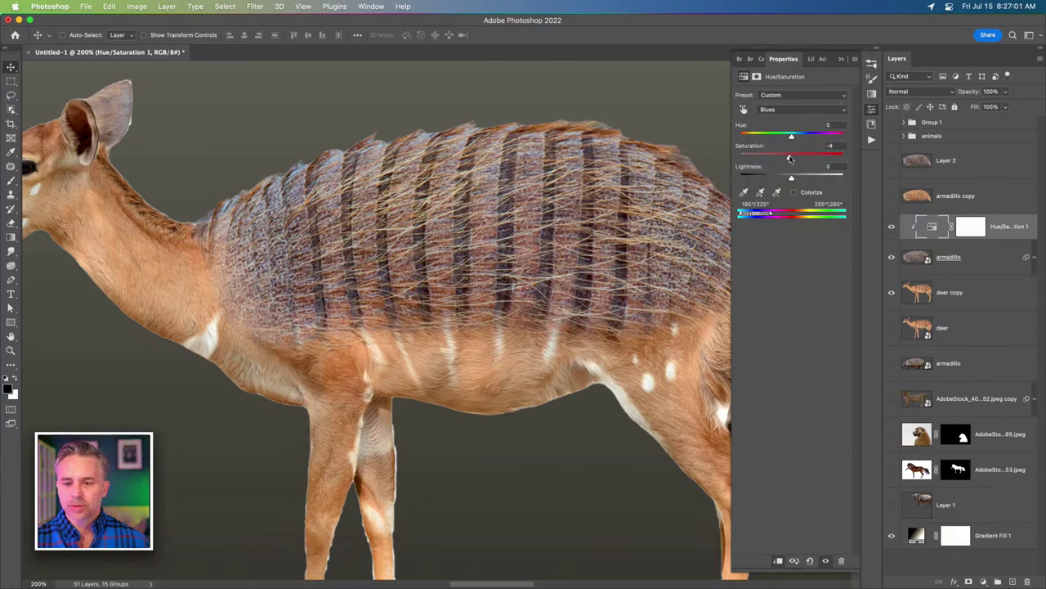
{"action": "left_click_drag", "start_coordinate": [791, 158], "coordinate": [668, 161]}
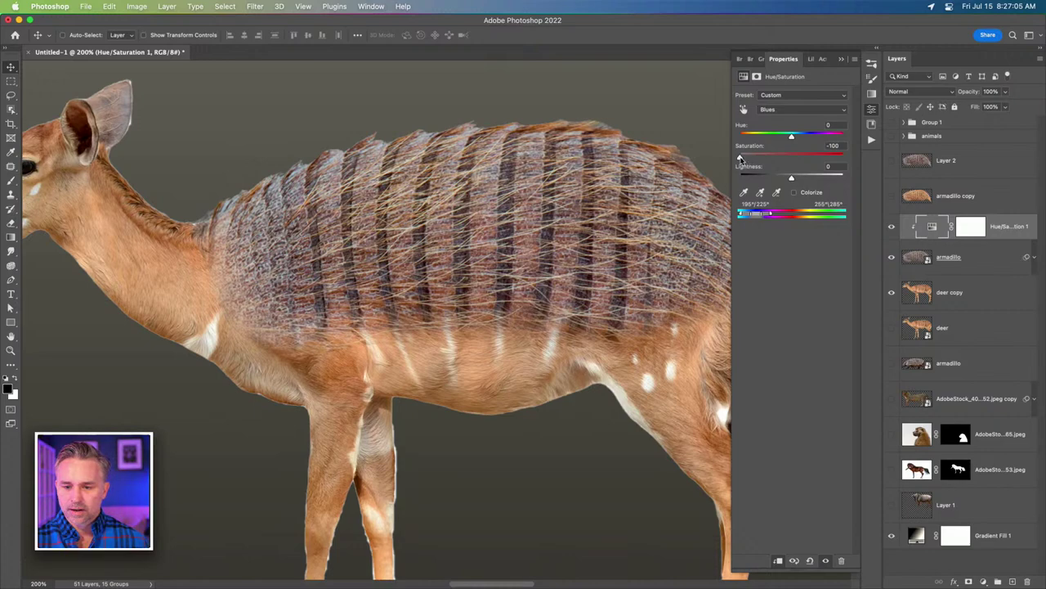
{"action": "left_click_drag", "start_coordinate": [741, 158], "coordinate": [763, 158]}
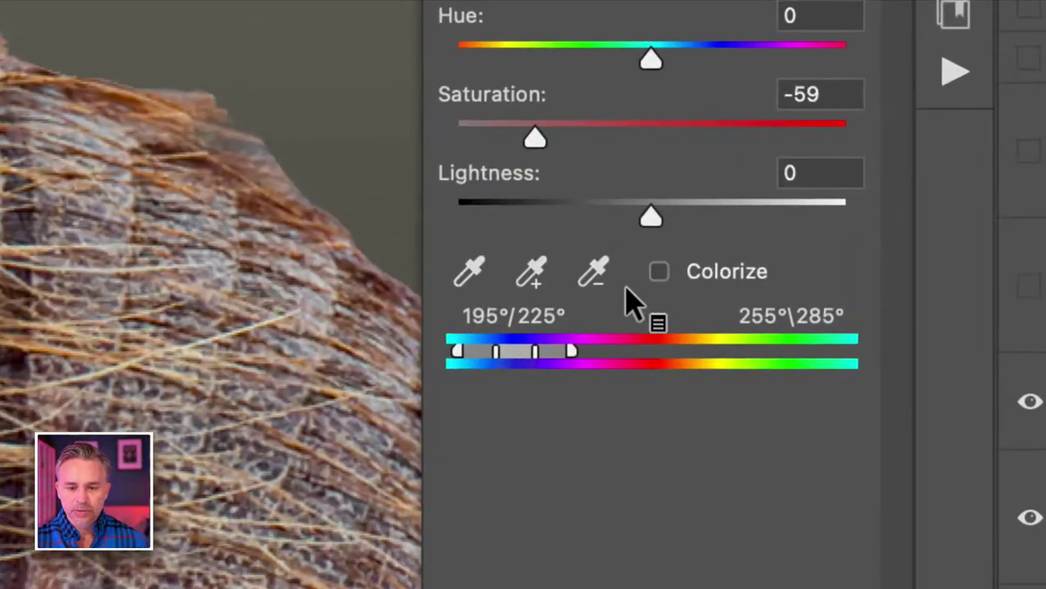
{"action": "left_click_drag", "start_coordinate": [572, 360], "coordinate": [601, 359]}
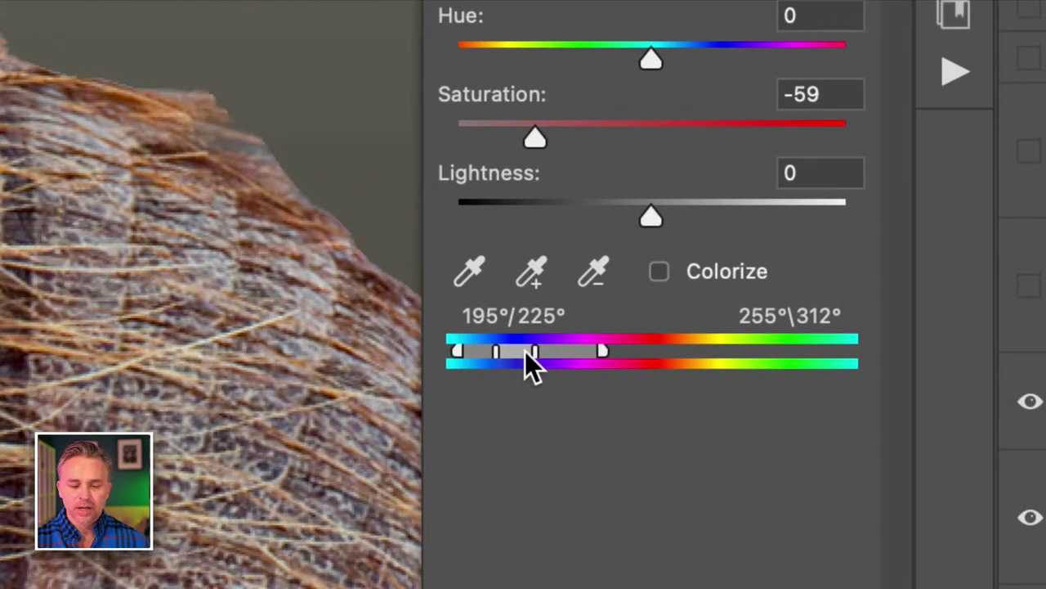
{"action": "mouse_move", "coordinate": [532, 359]}
{"action": "left_mouse_down"}
{"action": "mouse_move", "coordinate": [557, 361]}
{"action": "mouse_move", "coordinate": [425, 366]}
{"action": "left_mouse_up"}
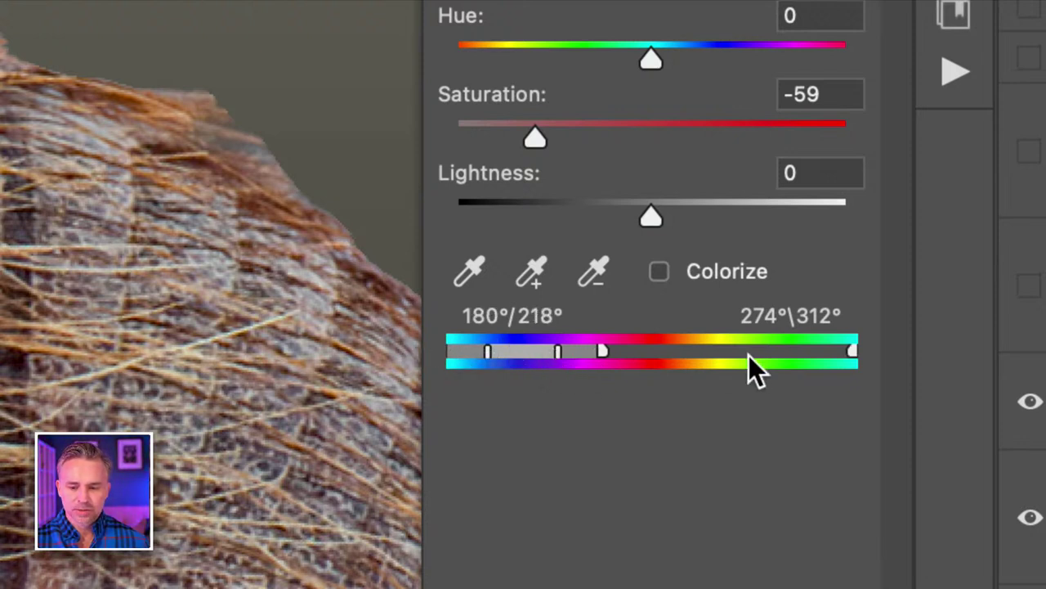
{"action": "left_click_drag", "start_coordinate": [532, 136], "coordinate": [385, 155]}
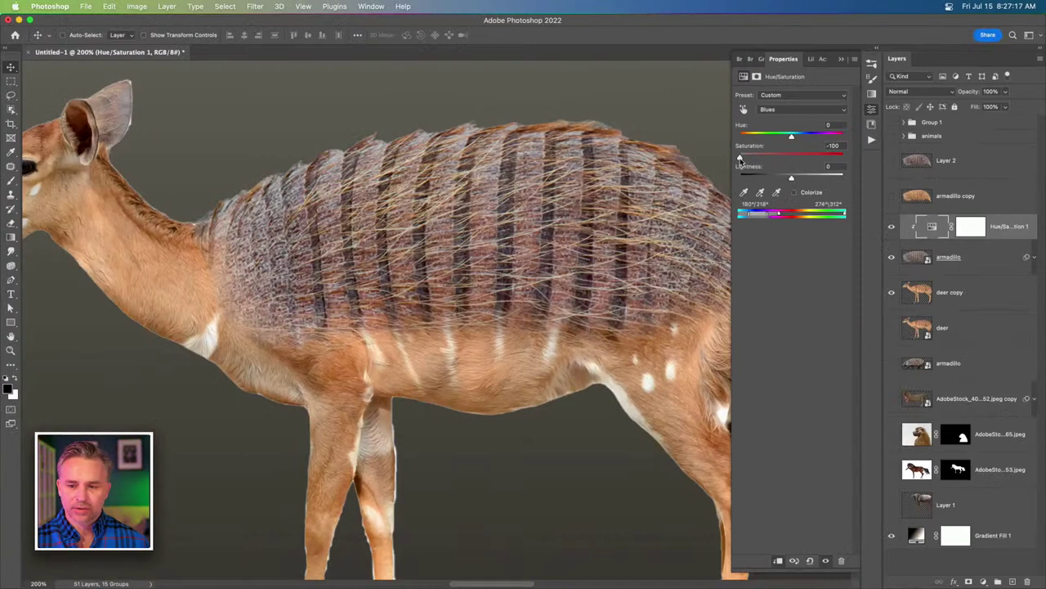
{"action": "left_click_drag", "start_coordinate": [740, 157], "coordinate": [900, 164]}
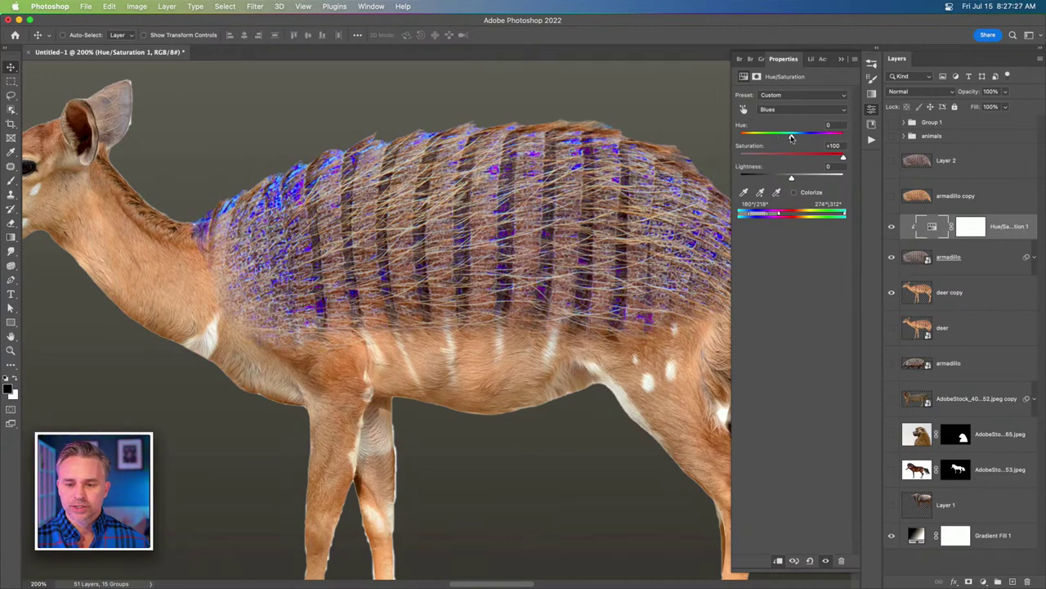
{"action": "left_click_drag", "start_coordinate": [791, 138], "coordinate": [656, 145]}
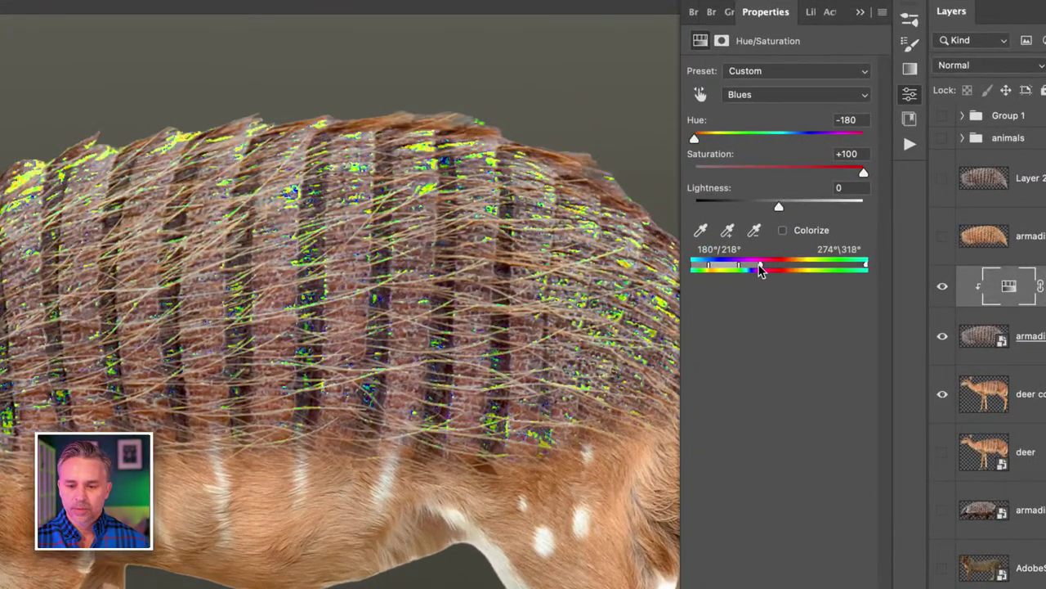
{"action": "left_click_drag", "start_coordinate": [760, 271], "coordinate": [746, 271]}
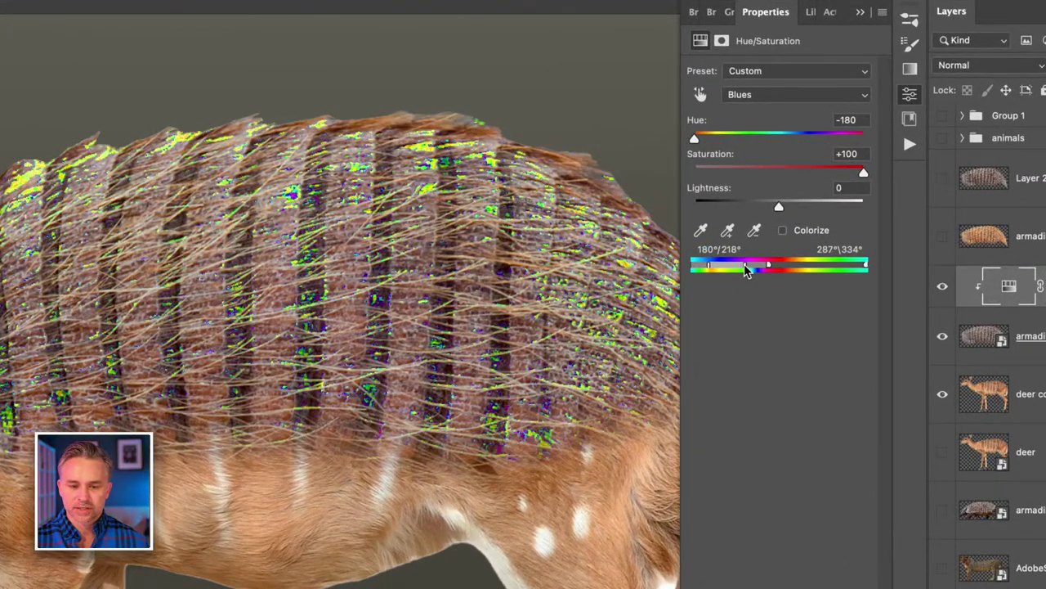
{"action": "left_click", "coordinate": [788, 169]}
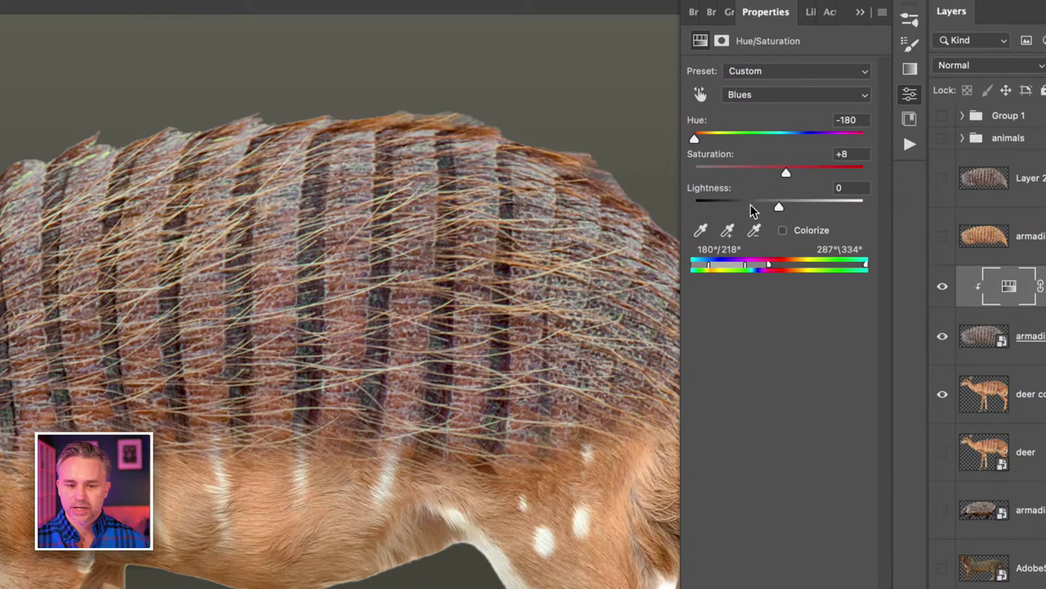
Adjust the Blues to Hue -180 and Lightness -28, then select the armadillo layer.
{"action": "left_click_drag", "start_coordinate": [749, 204], "coordinate": [729, 207]}
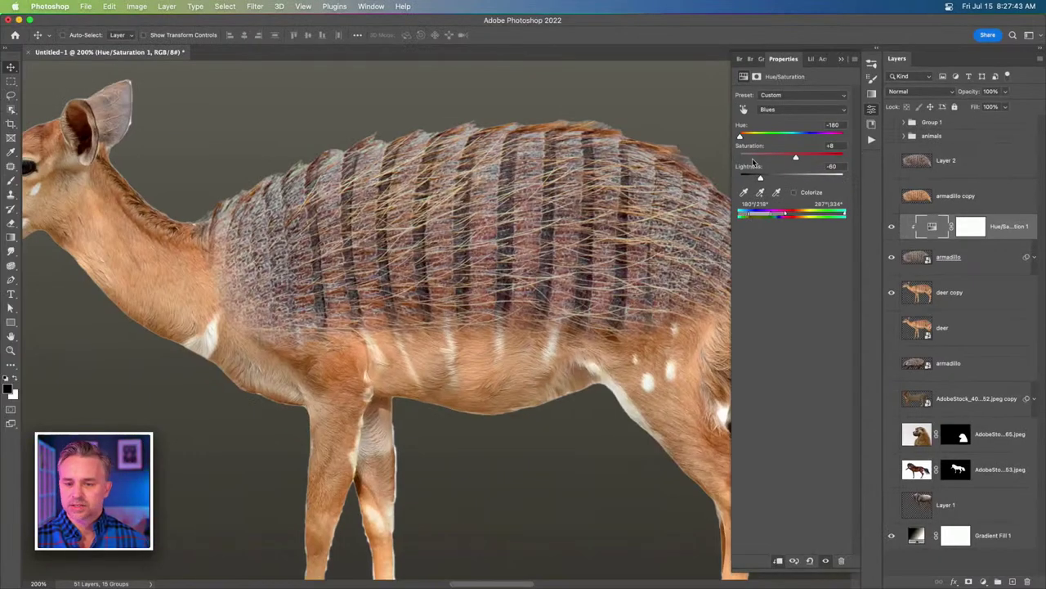
{"action": "left_click_drag", "start_coordinate": [772, 140], "coordinate": [797, 153]}
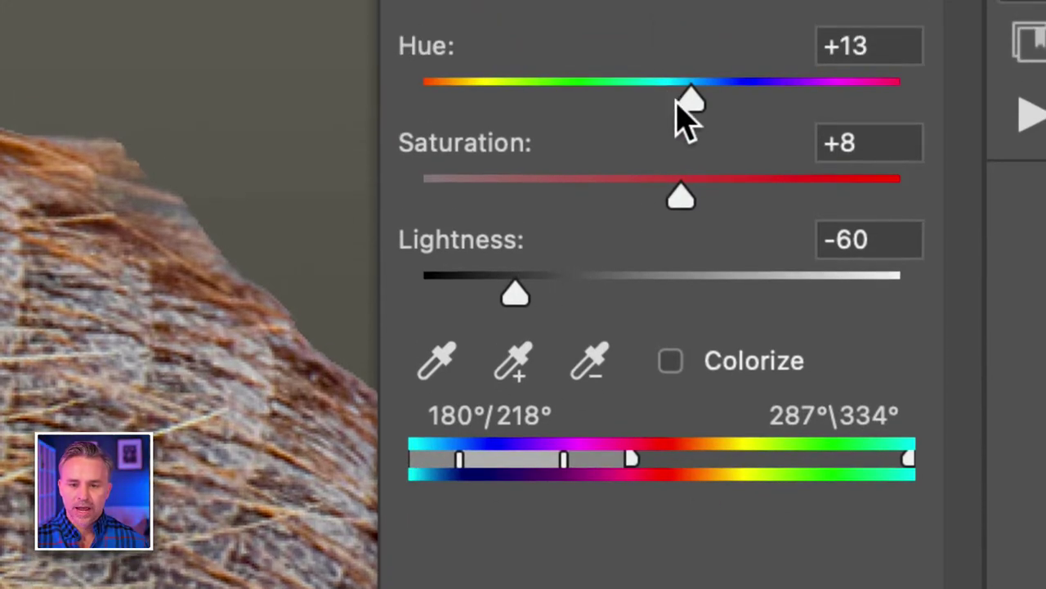
{"action": "left_click_drag", "start_coordinate": [682, 92], "coordinate": [348, 114]}
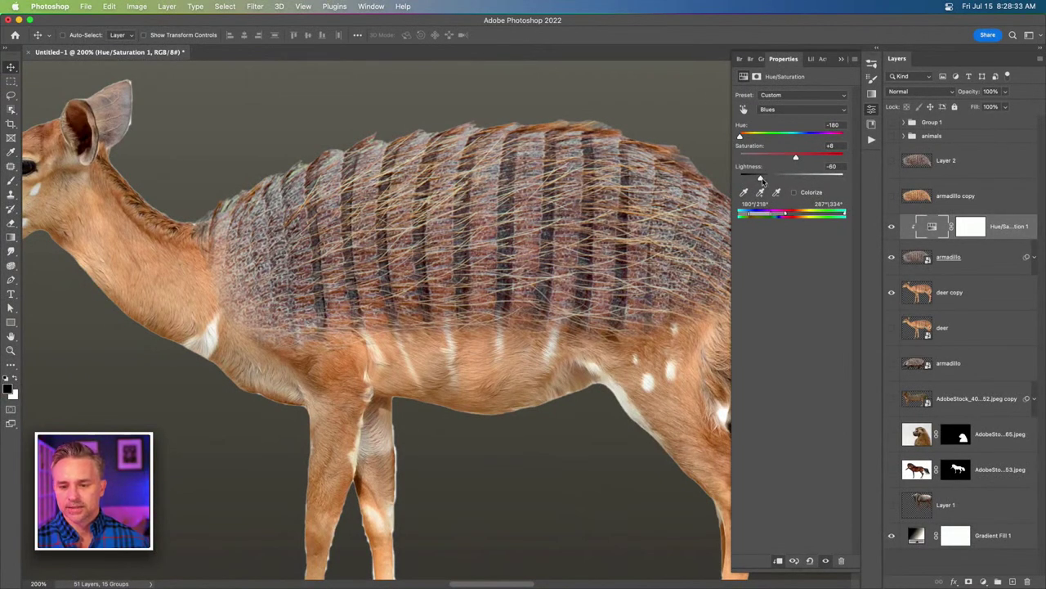
{"action": "left_click_drag", "start_coordinate": [803, 180], "coordinate": [777, 180]}
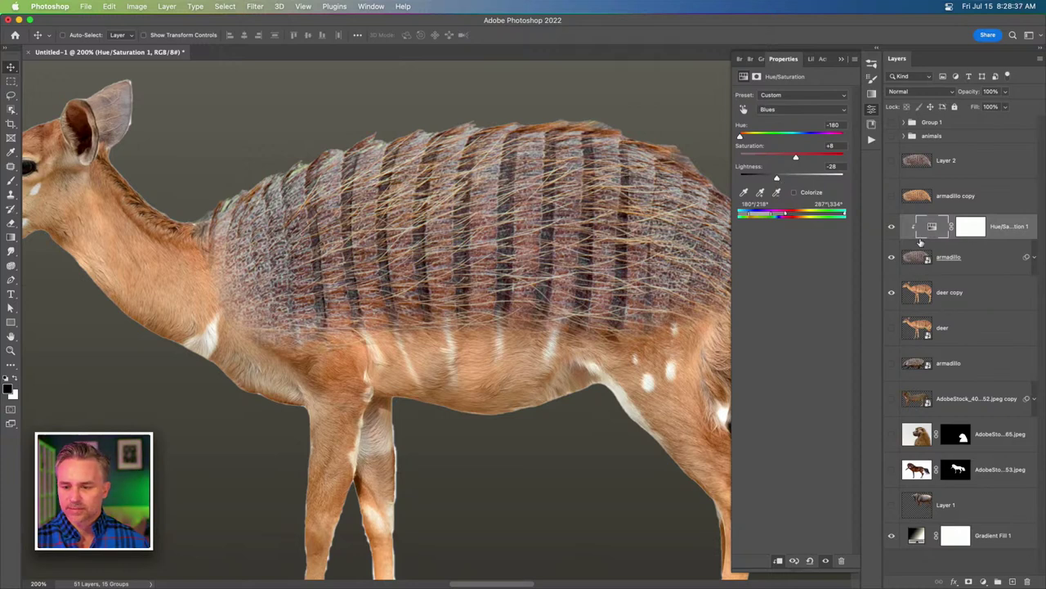
{"action": "left_click", "coordinate": [962, 254]}
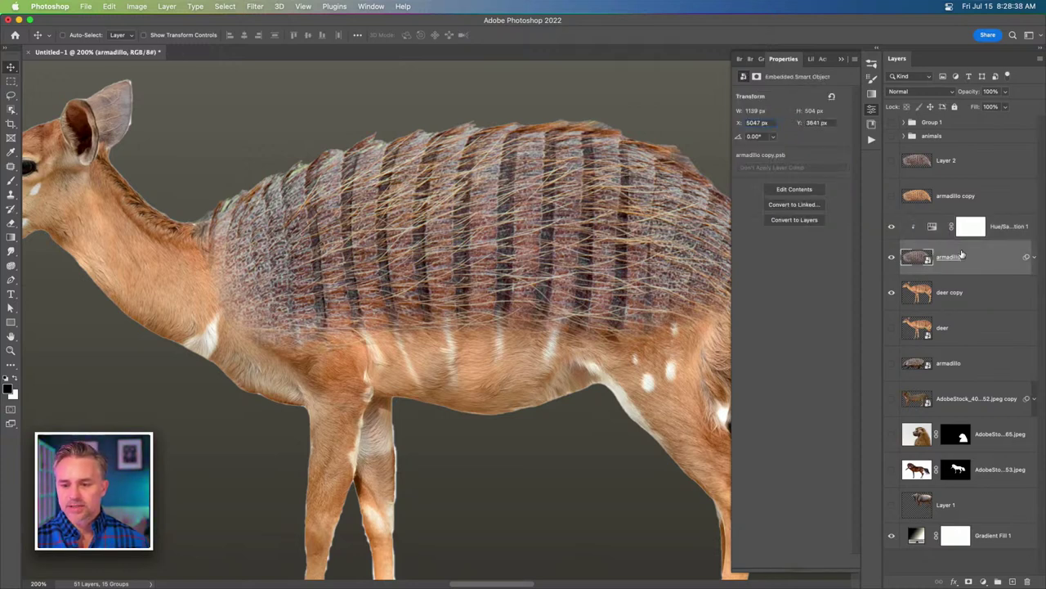
Add a Curves adjustment to the shell, test a point and Auto, then reset to Default.
{"action": "left_click", "coordinate": [983, 581]}
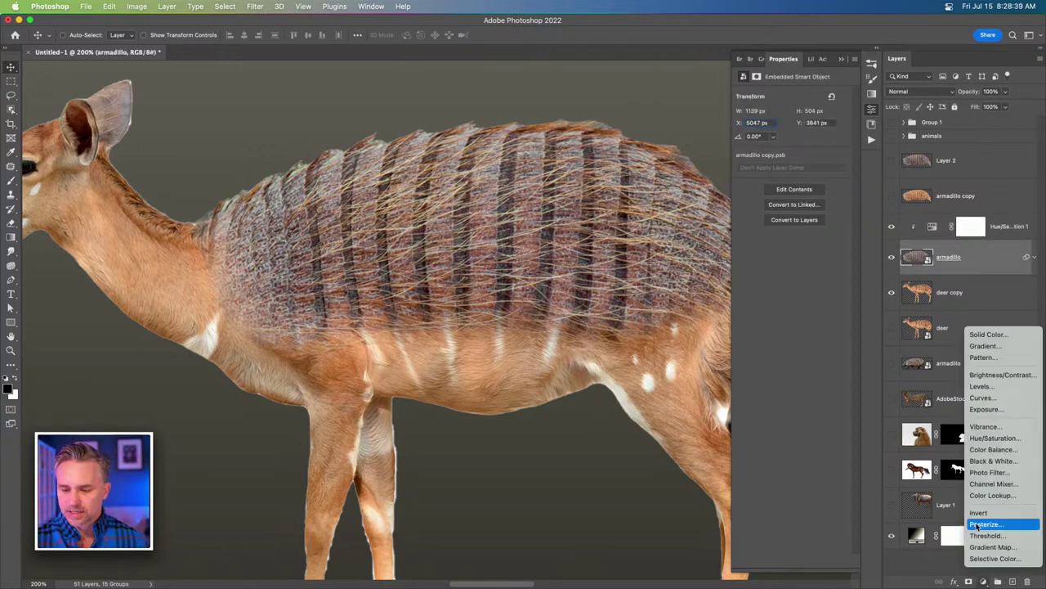
{"action": "left_click", "coordinate": [984, 397]}
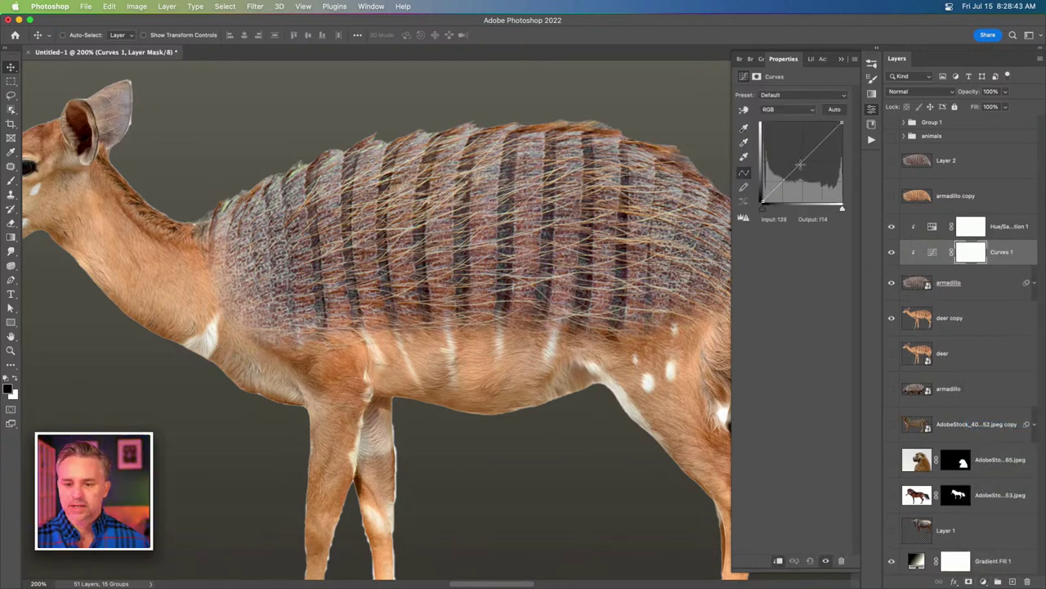
{"action": "left_click_drag", "start_coordinate": [799, 164], "coordinate": [798, 160]}
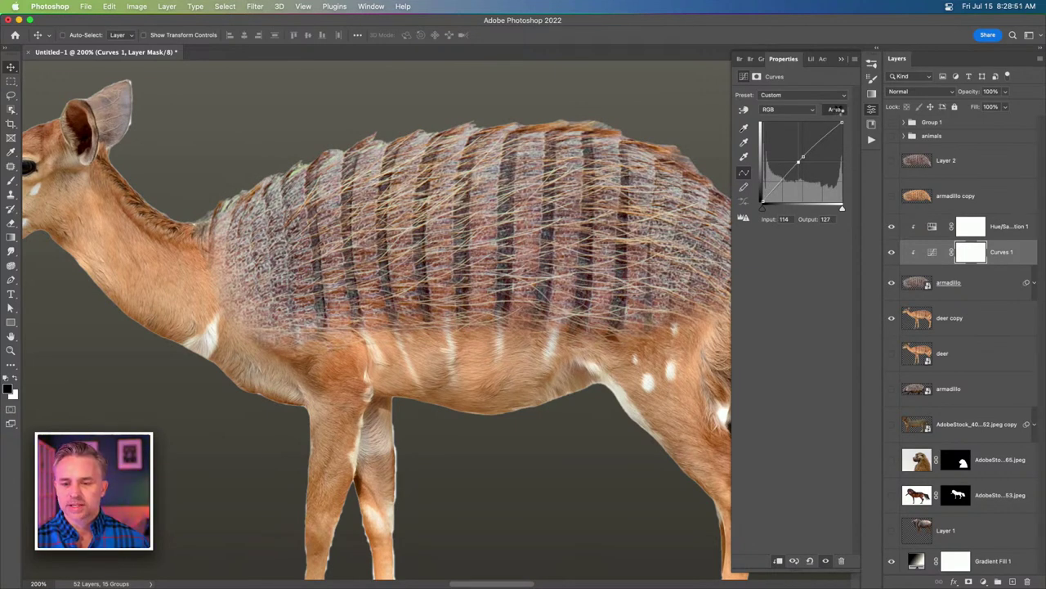
{"action": "left_click", "coordinate": [840, 111]}
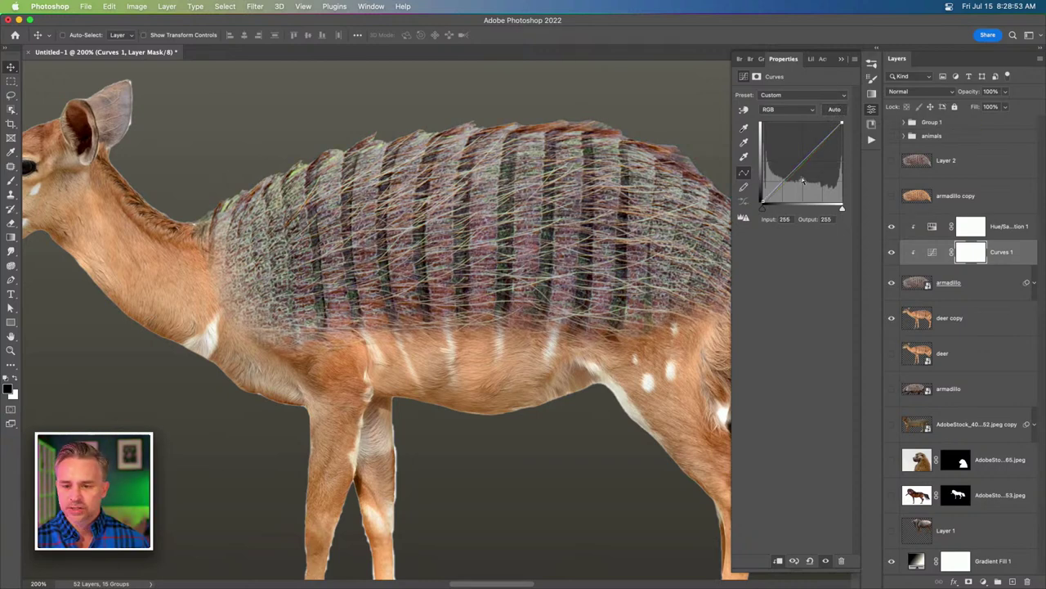
{"action": "left_click", "coordinate": [811, 561]}
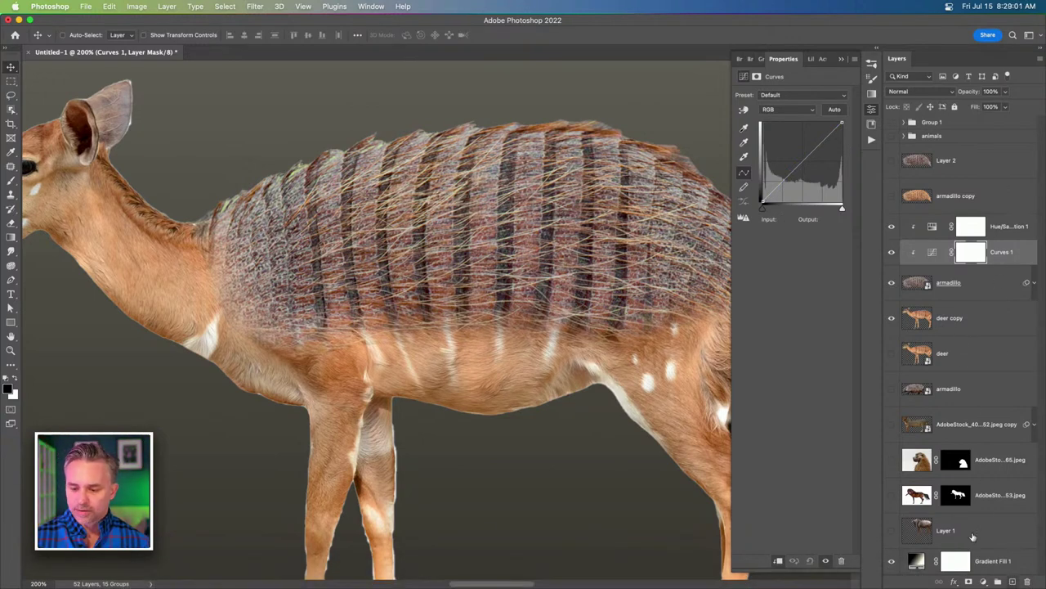
Add a Brightness/Contrast adjustment to the armadillo shell with contrast -21.
{"action": "left_click", "coordinate": [984, 581]}
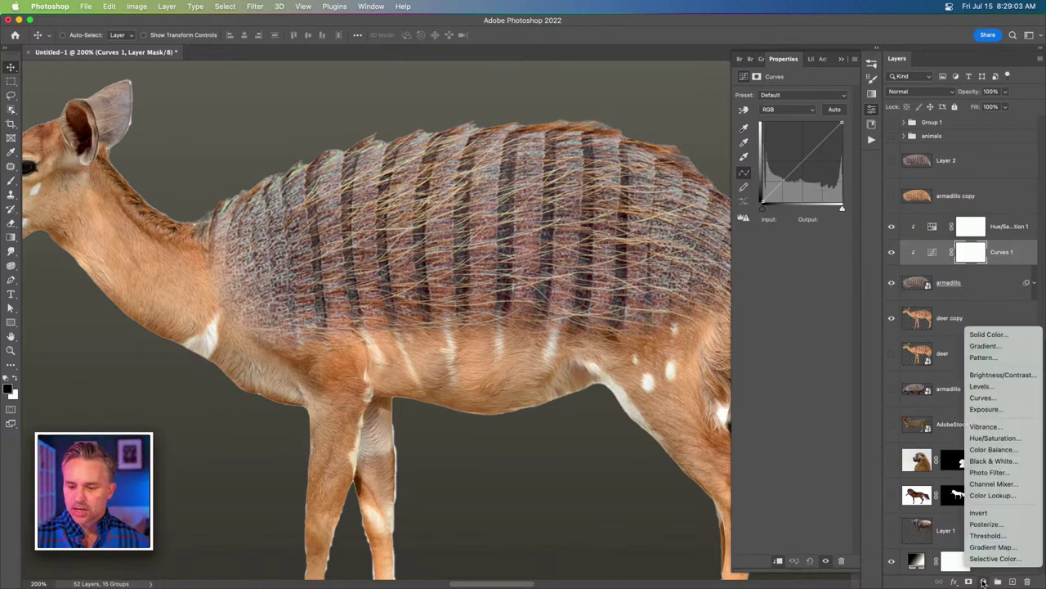
{"action": "left_click", "coordinate": [1010, 374]}
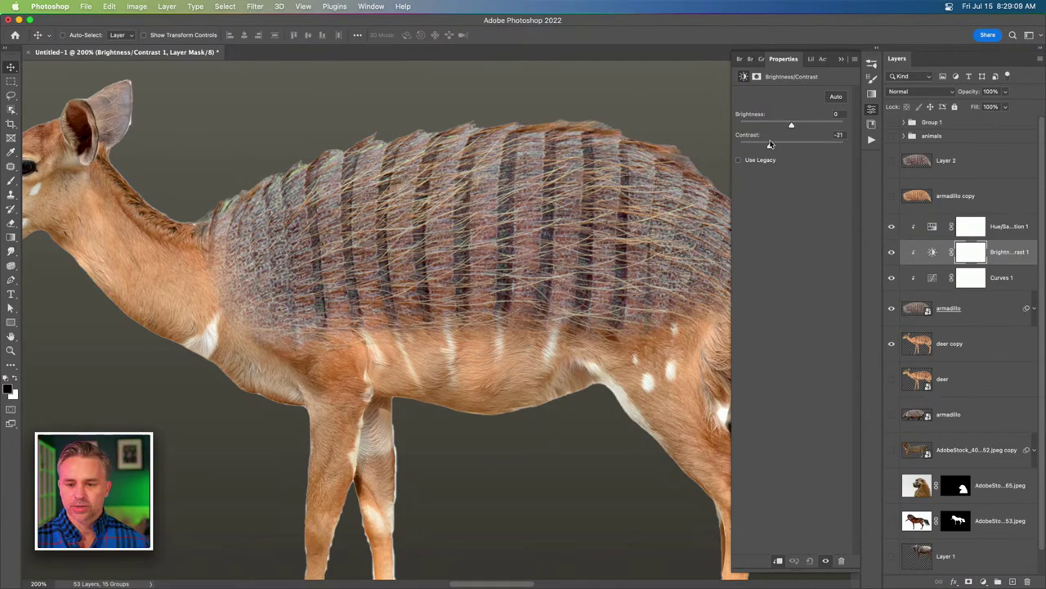
{"action": "left_click", "coordinate": [983, 581]}
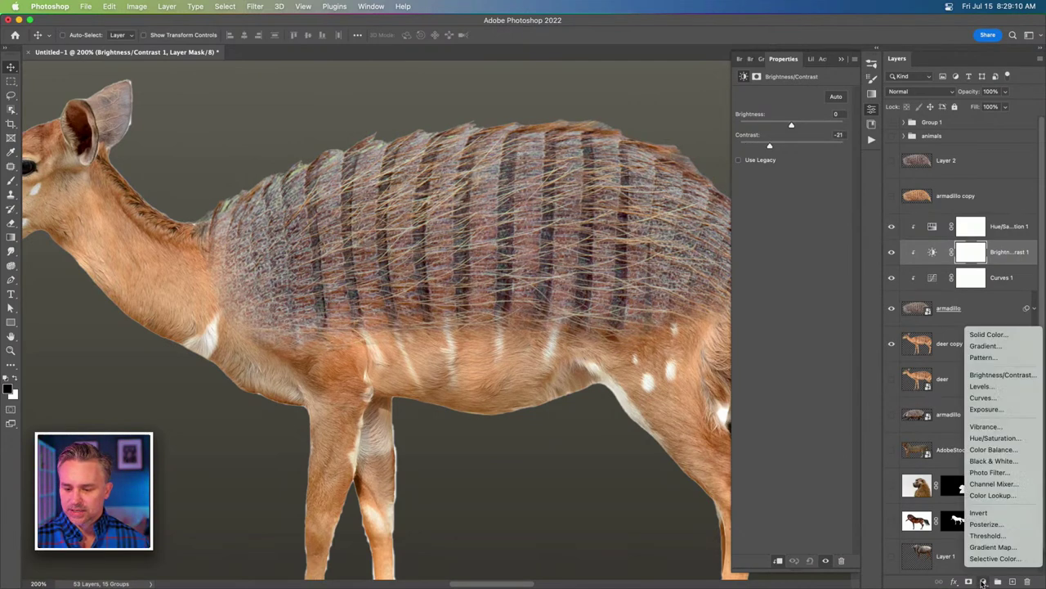
Add a Levels adjustment with the black input at 11 and the white input at 249.
{"action": "left_click", "coordinate": [1019, 389]}
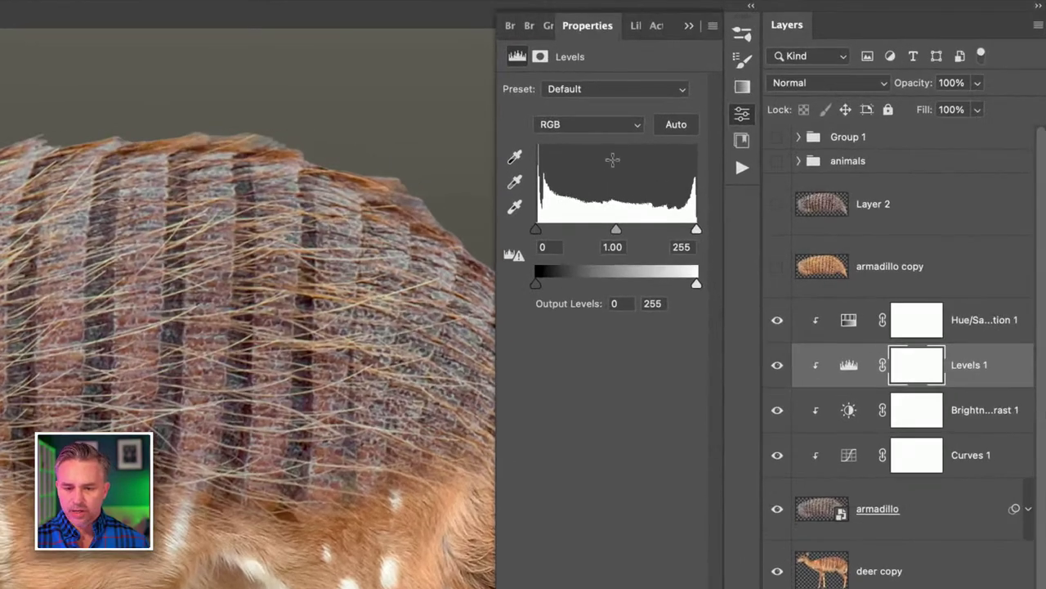
{"action": "left_click_drag", "start_coordinate": [588, 216], "coordinate": [544, 234]}
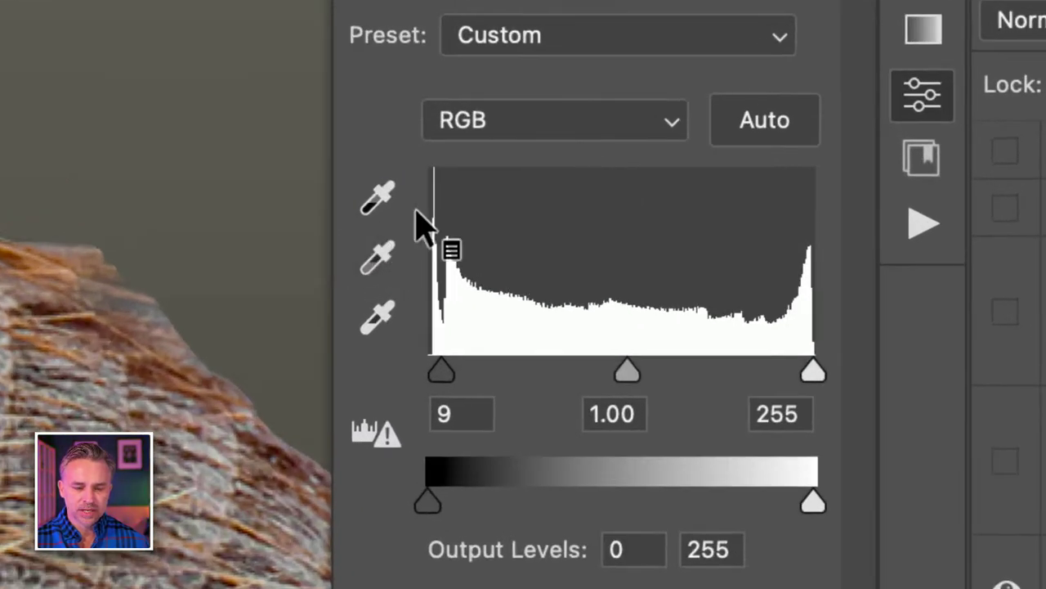
{"action": "left_click_drag", "start_coordinate": [440, 378], "coordinate": [444, 375]}
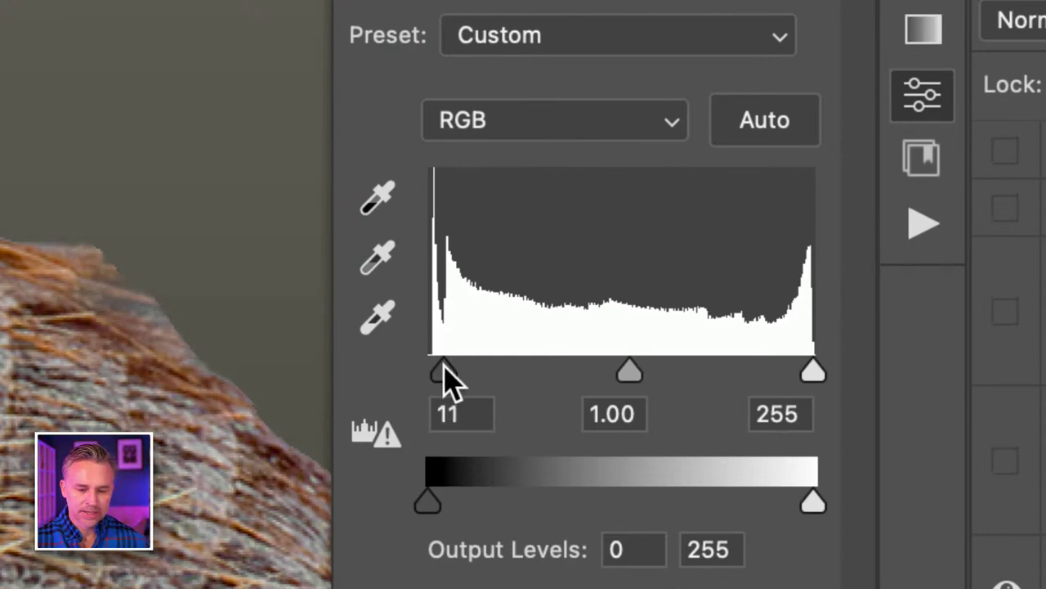
{"action": "left_click_drag", "start_coordinate": [811, 372], "coordinate": [810, 381]}
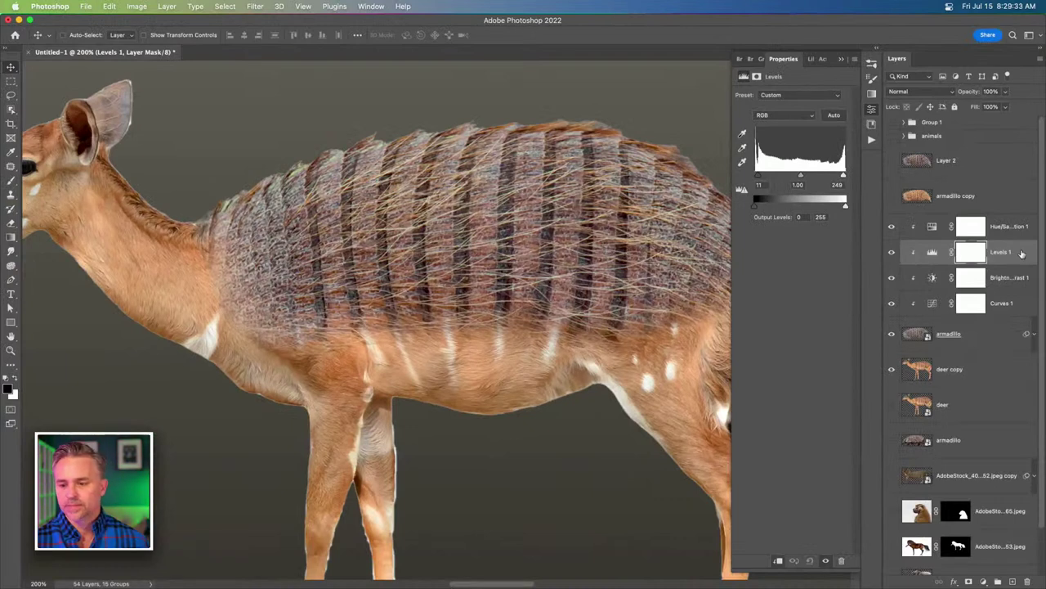
{"action": "left_click", "coordinate": [932, 252]}
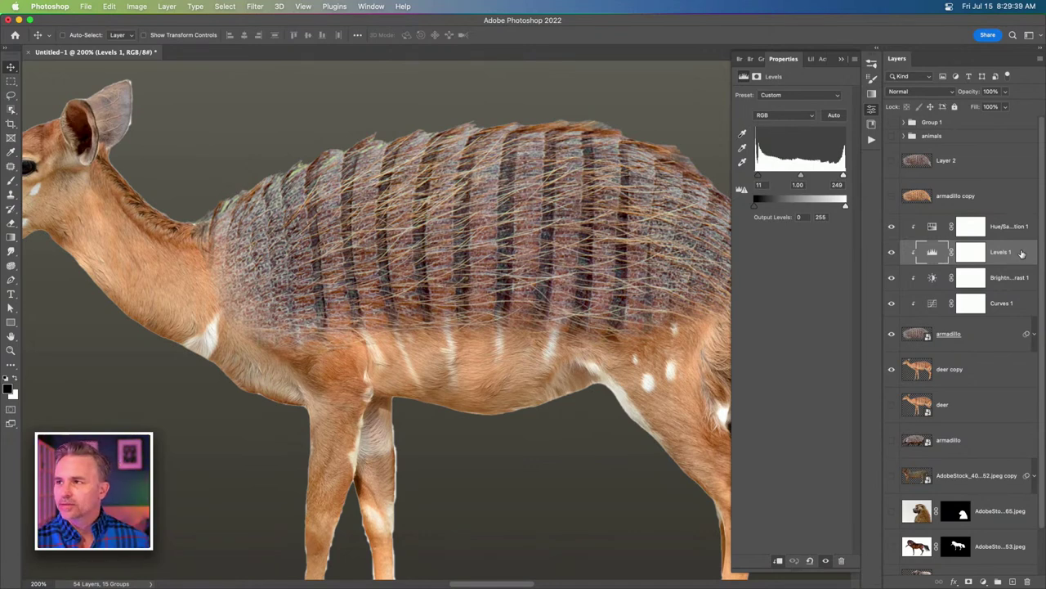
{"action": "scroll", "coordinate": [511, 164], "scroll_direction": "right", "scroll_amount": 3}
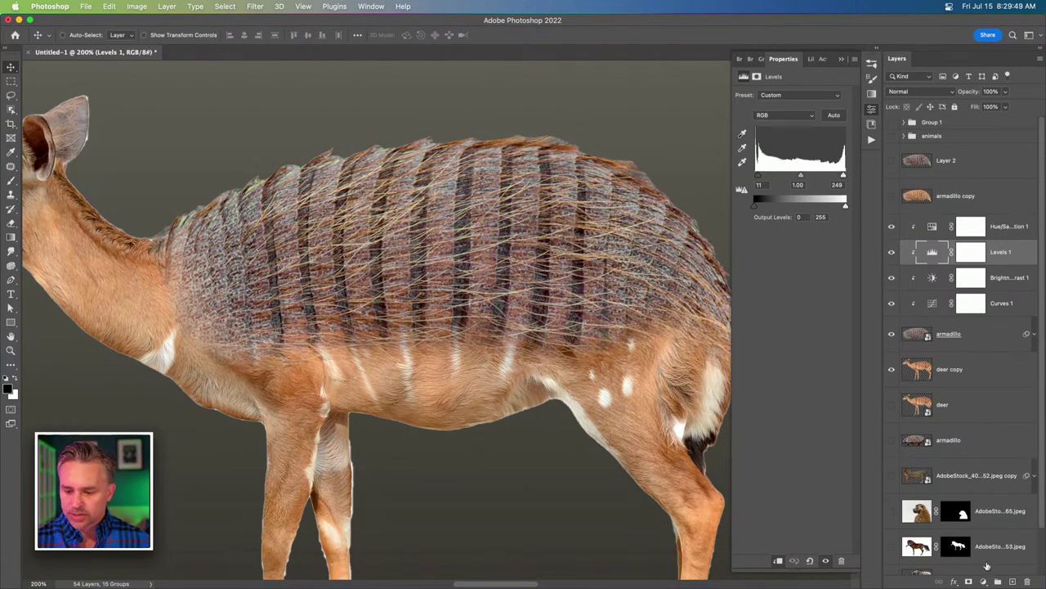
{"action": "left_click_drag", "start_coordinate": [253, 327], "coordinate": [311, 188]}
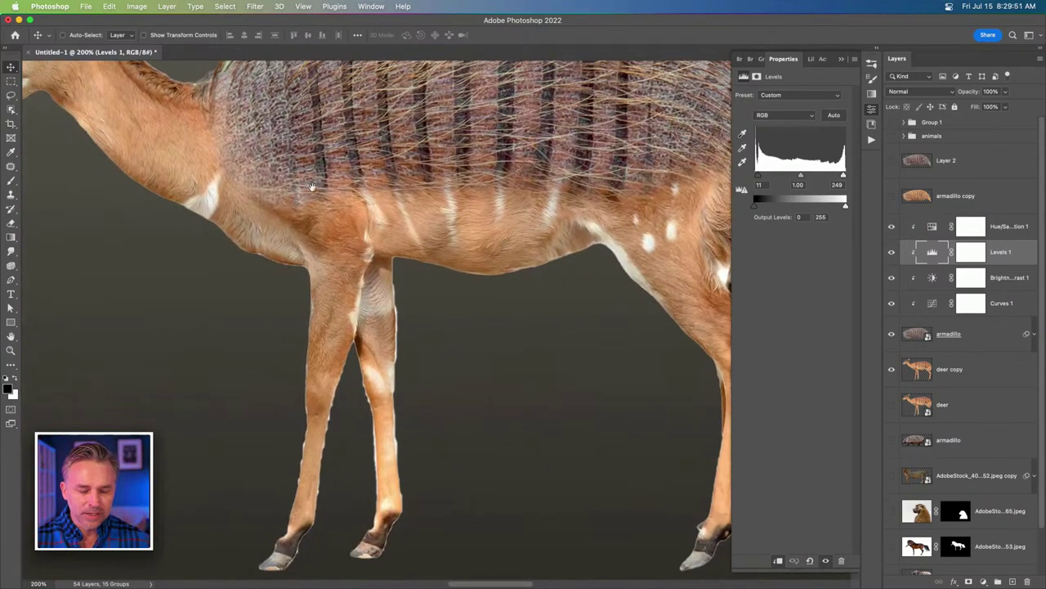
{"action": "scroll", "coordinate": [442, 329], "scroll_direction": "up", "scroll_amount": 5}
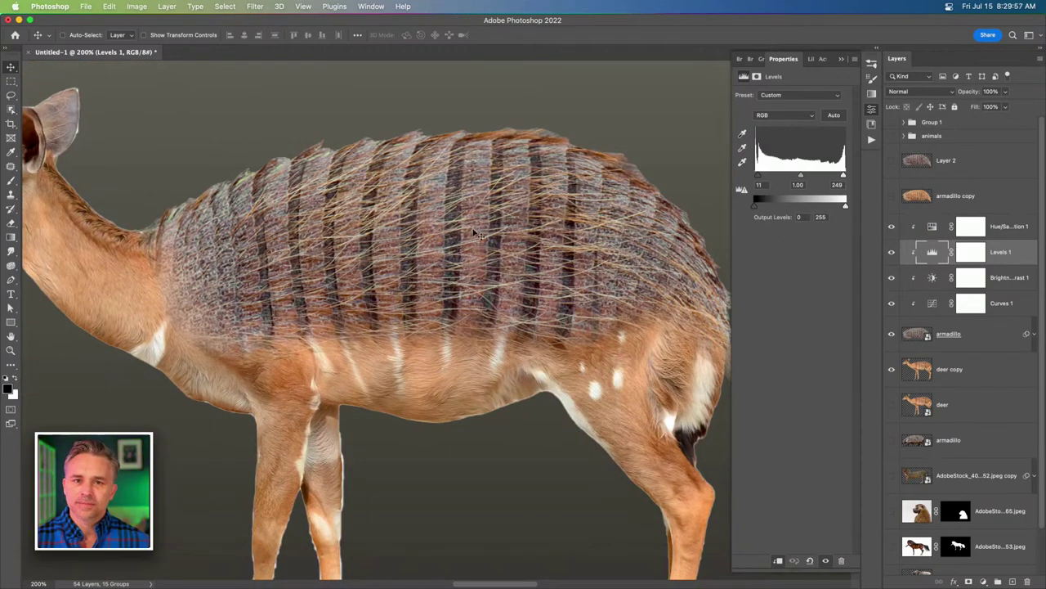
Add a Photo Filter at 34% density and switch it to a custom Color.
{"action": "left_click", "coordinate": [983, 581]}
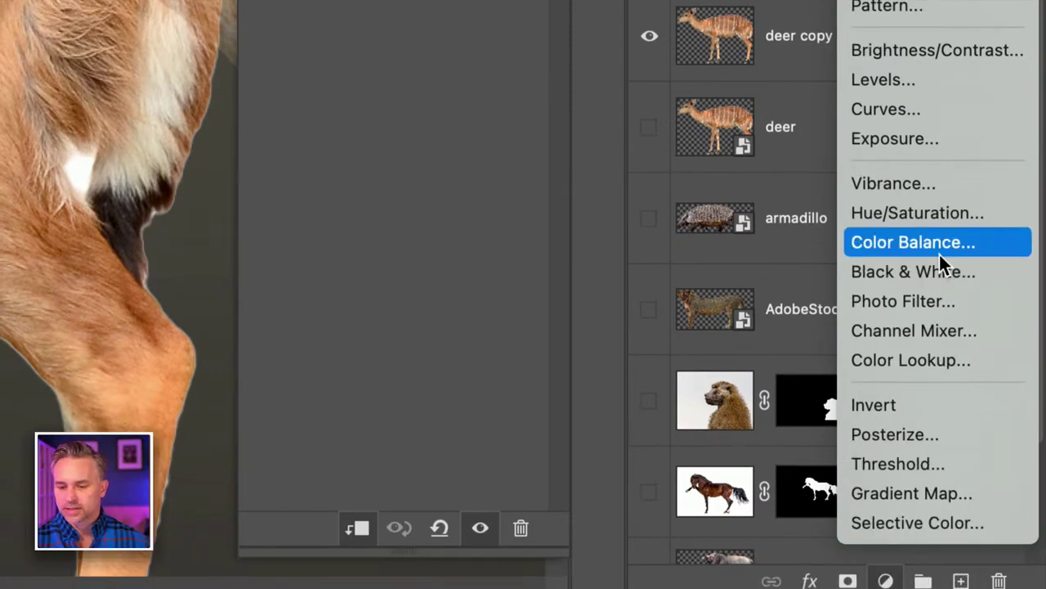
{"action": "left_click", "coordinate": [948, 306]}
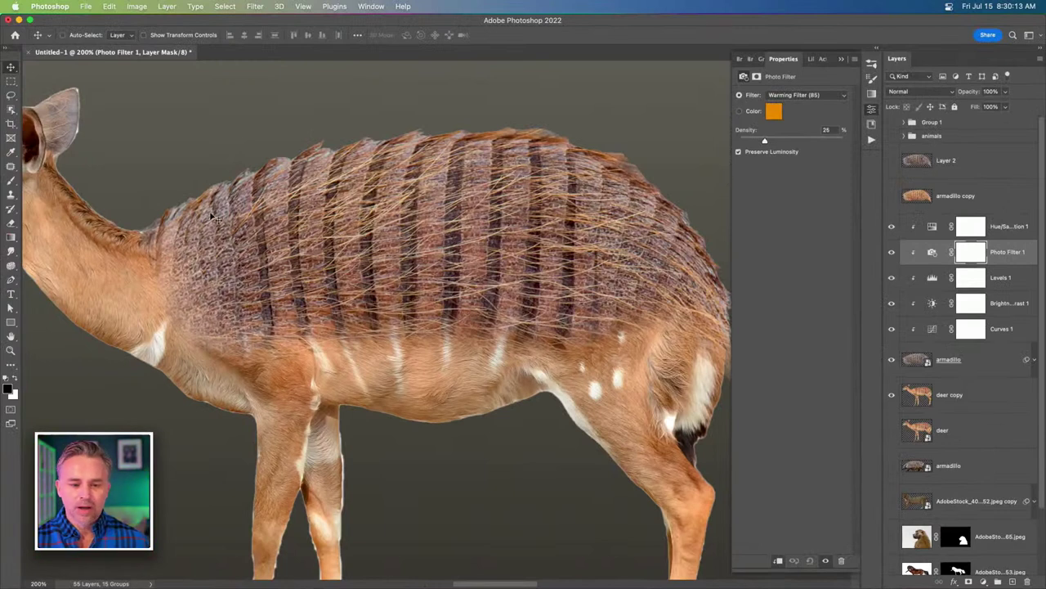
{"action": "left_click", "coordinate": [891, 253]}
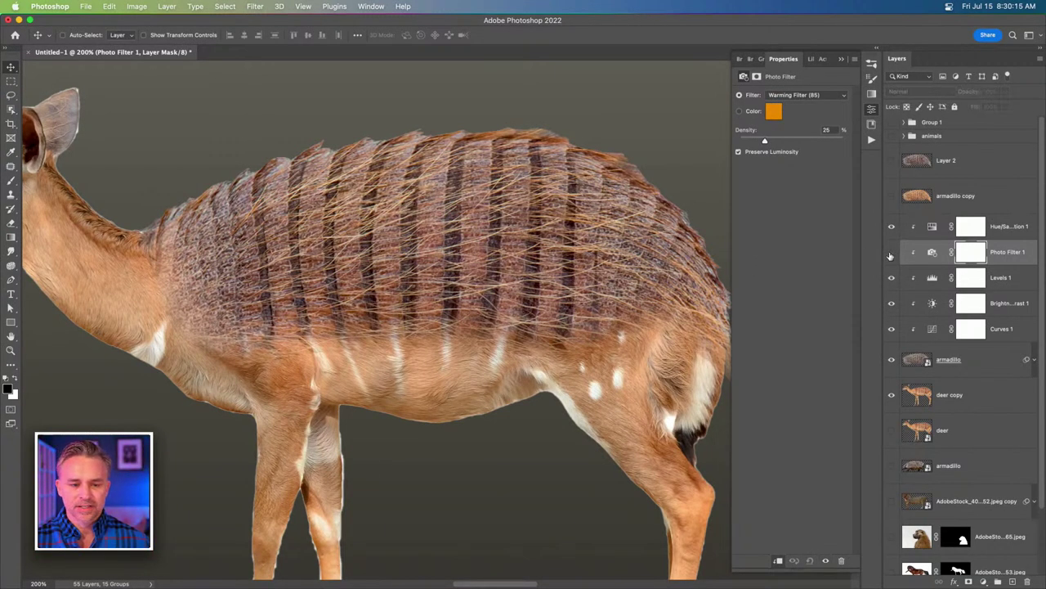
{"action": "left_click", "coordinate": [891, 255]}
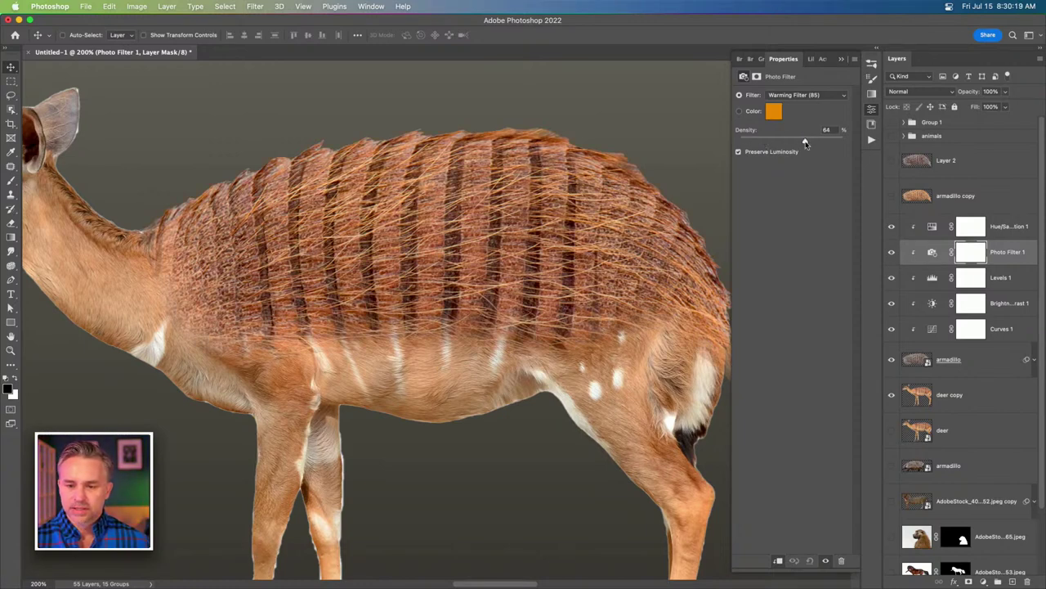
{"action": "left_click_drag", "start_coordinate": [793, 143], "coordinate": [819, 142]}
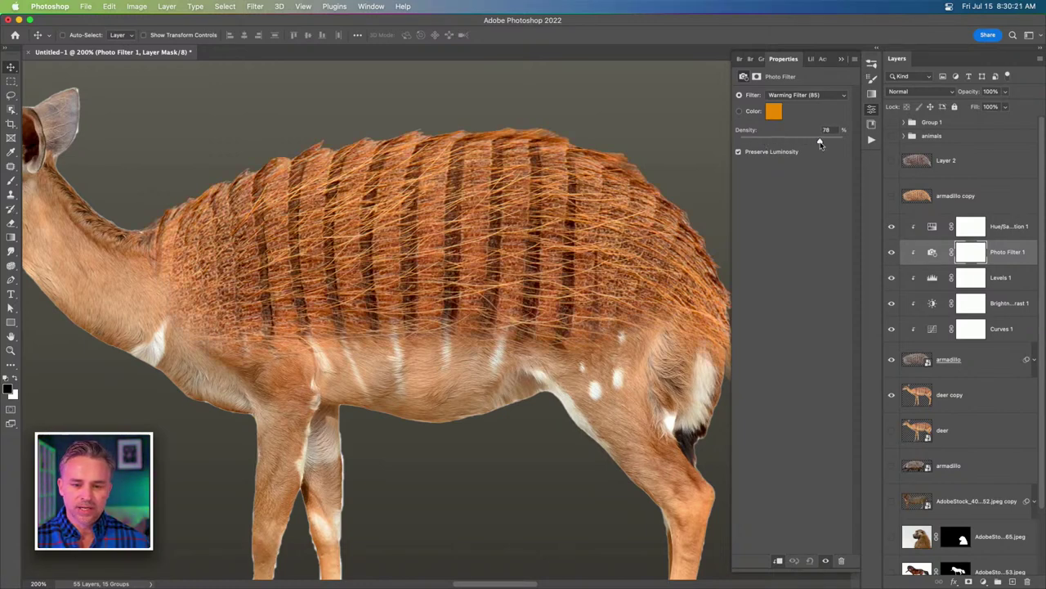
{"action": "left_click", "coordinate": [739, 111]}
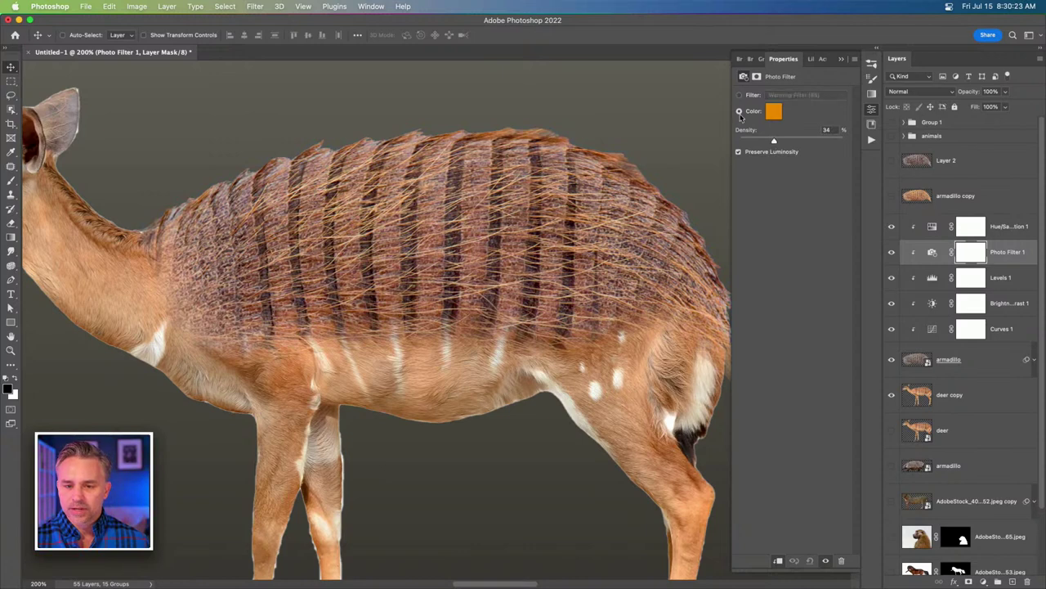
Try white sampled from the deer as filter colour, cancel it, and compare mask and settings views.
{"action": "left_click", "coordinate": [773, 111]}
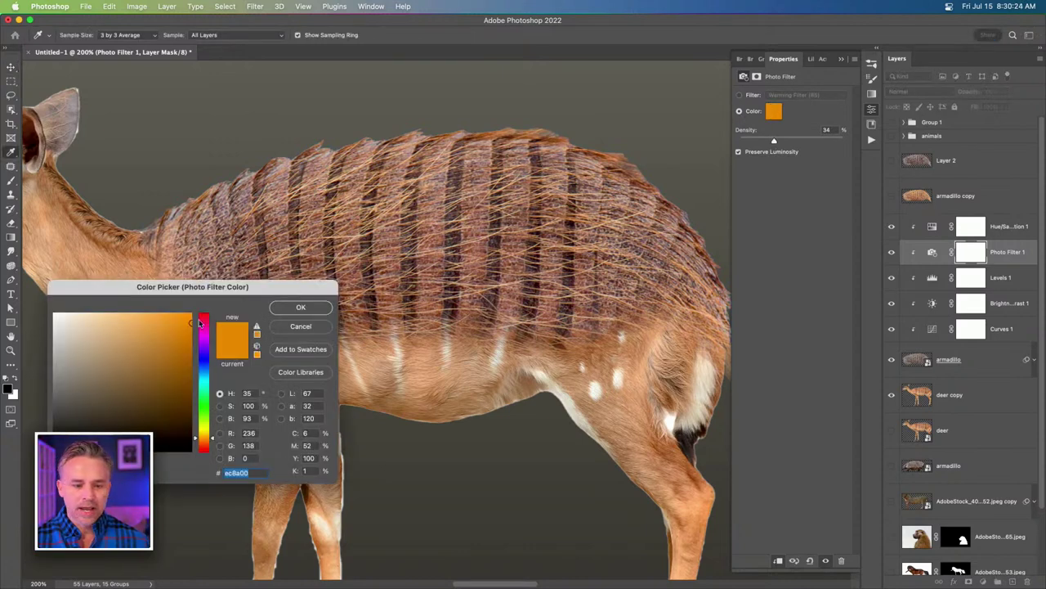
{"action": "scroll", "coordinate": [426, 372], "scroll_direction": "left", "scroll_amount": 2}
{"action": "left_click", "coordinate": [424, 367]}
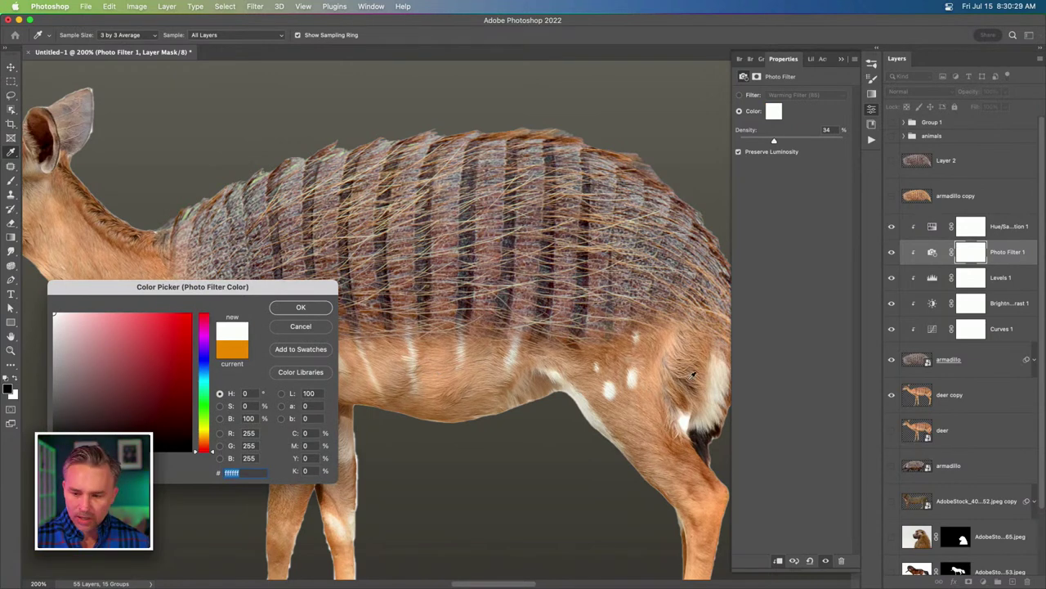
{"action": "left_click", "coordinate": [286, 329]}
{"action": "left_click", "coordinate": [931, 252]}
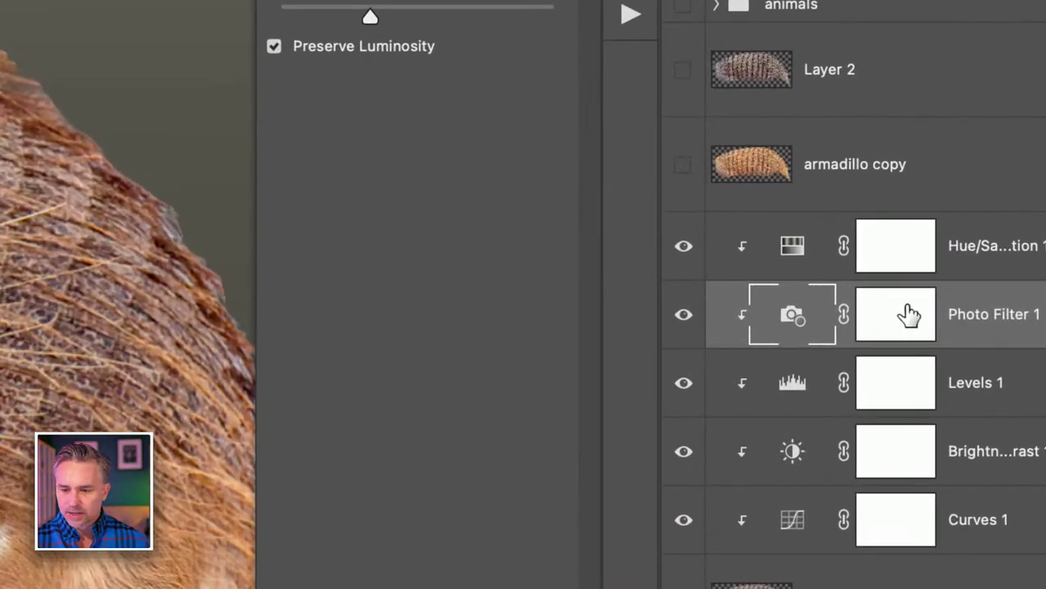
{"action": "left_click", "coordinate": [910, 315]}
{"action": "left_click", "coordinate": [791, 317]}
{"action": "left_click", "coordinate": [909, 318]}
{"action": "left_click", "coordinate": [791, 321]}
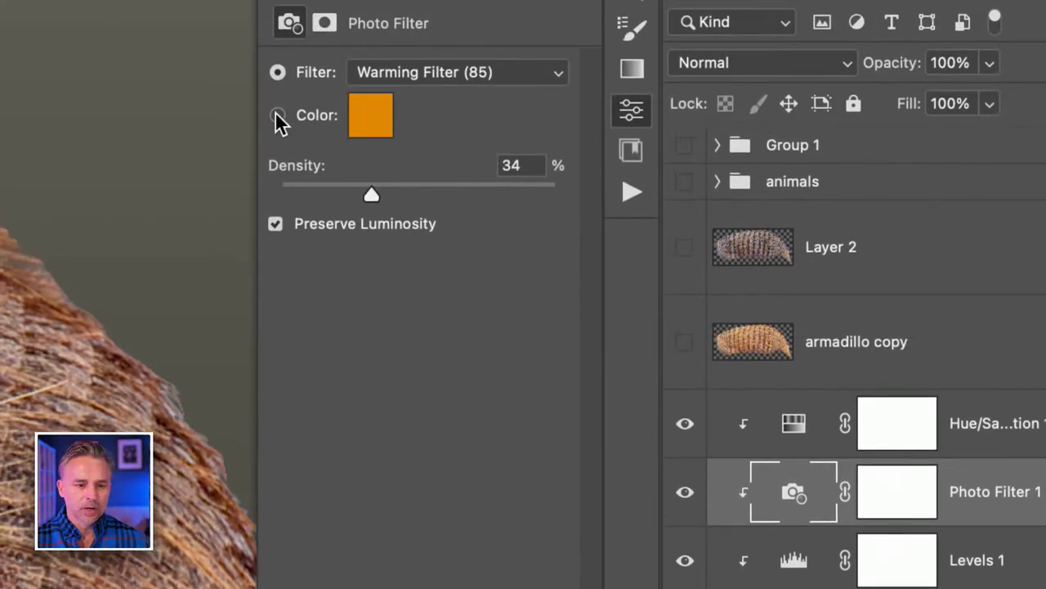
Sample tan and beige from the deer as filter colour, then discard them to keep orange.
{"action": "left_click", "coordinate": [278, 115]}
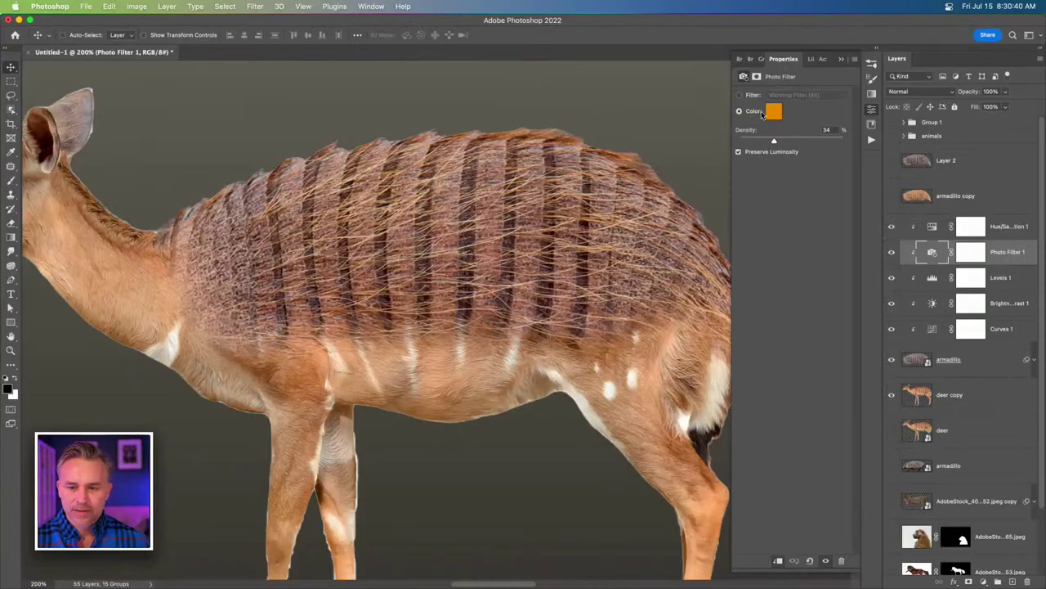
{"action": "left_click", "coordinate": [771, 112]}
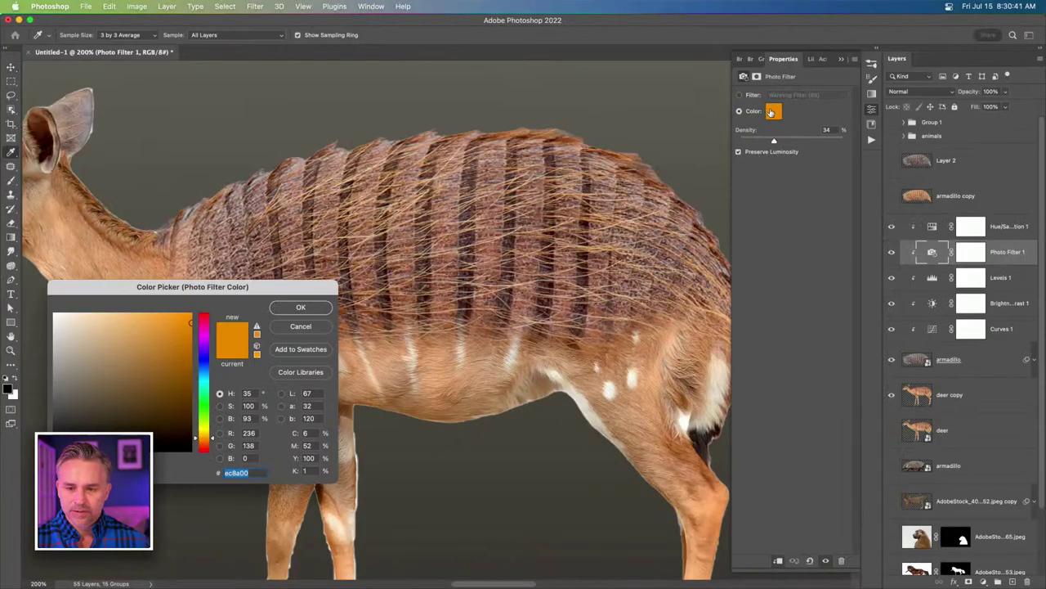
{"action": "left_click", "coordinate": [446, 375]}
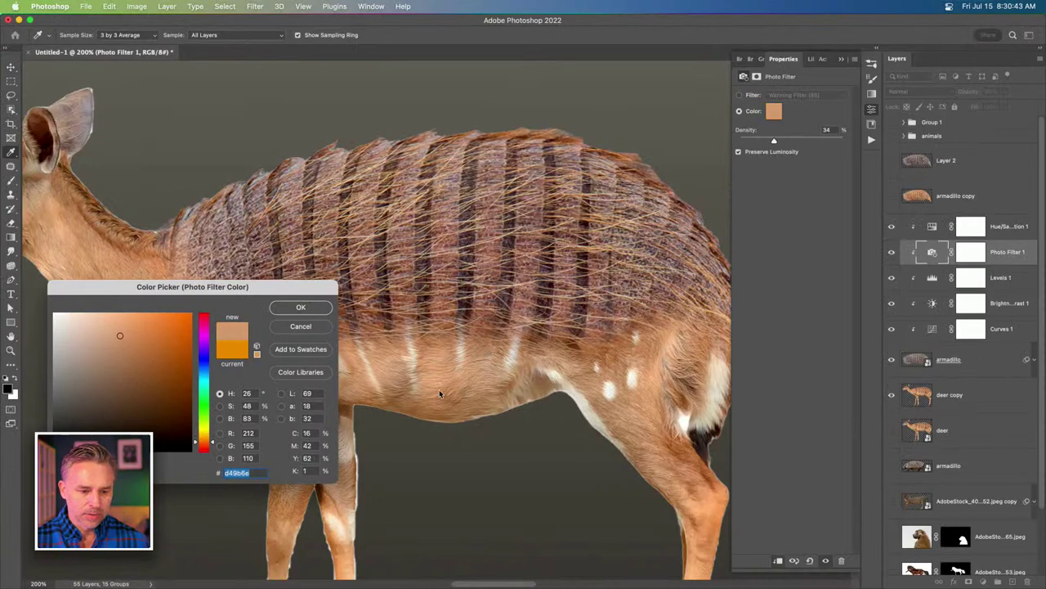
{"action": "left_click", "coordinate": [155, 282]}
{"action": "left_click_drag", "start_coordinate": [155, 285], "coordinate": [494, 202]}
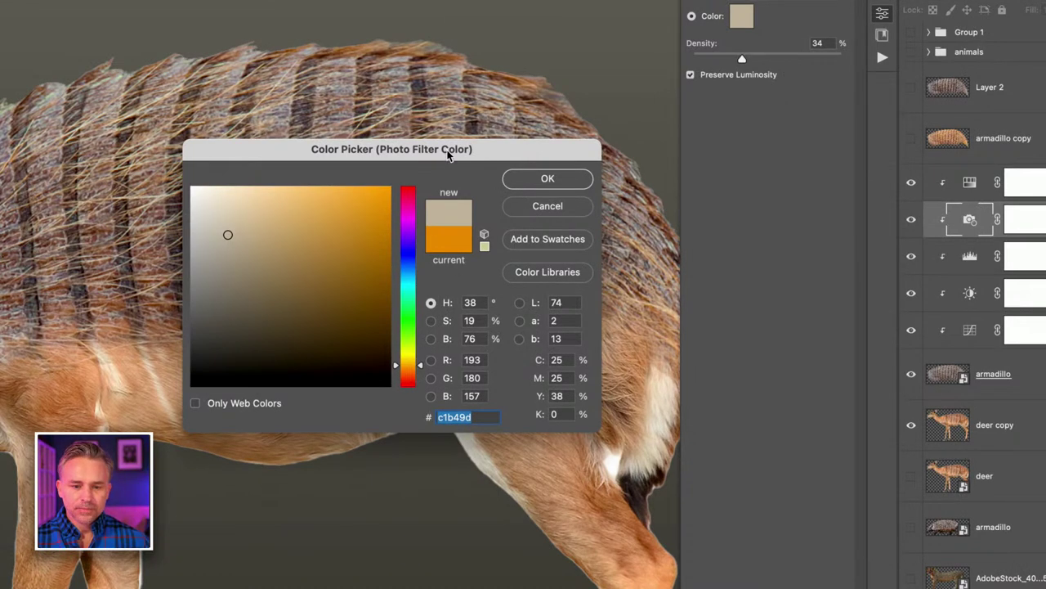
{"action": "left_click_drag", "start_coordinate": [448, 155], "coordinate": [507, 117]}
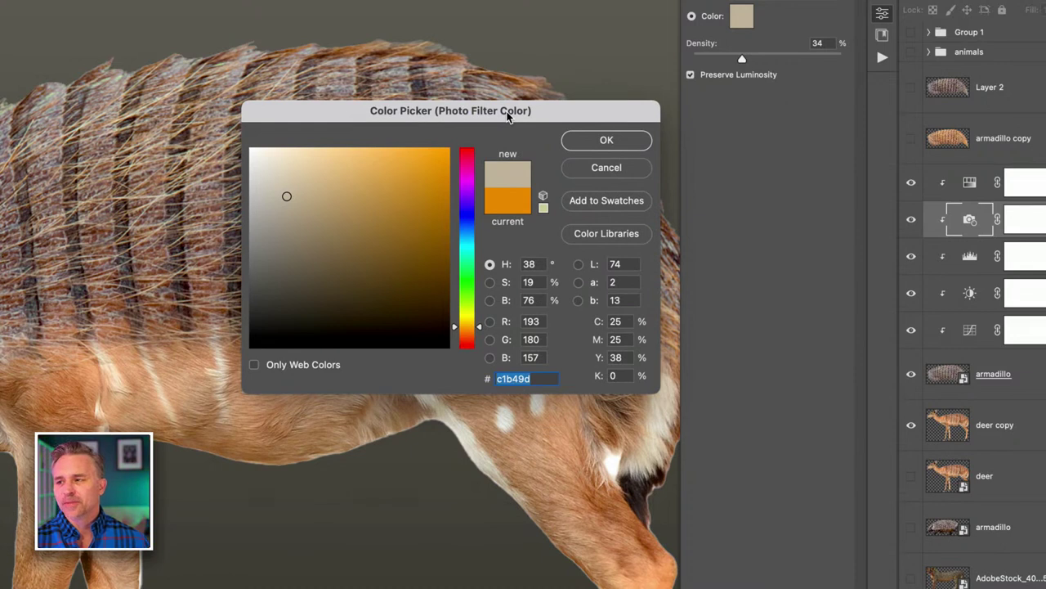
{"action": "left_click_drag", "start_coordinate": [507, 117], "coordinate": [520, 100]}
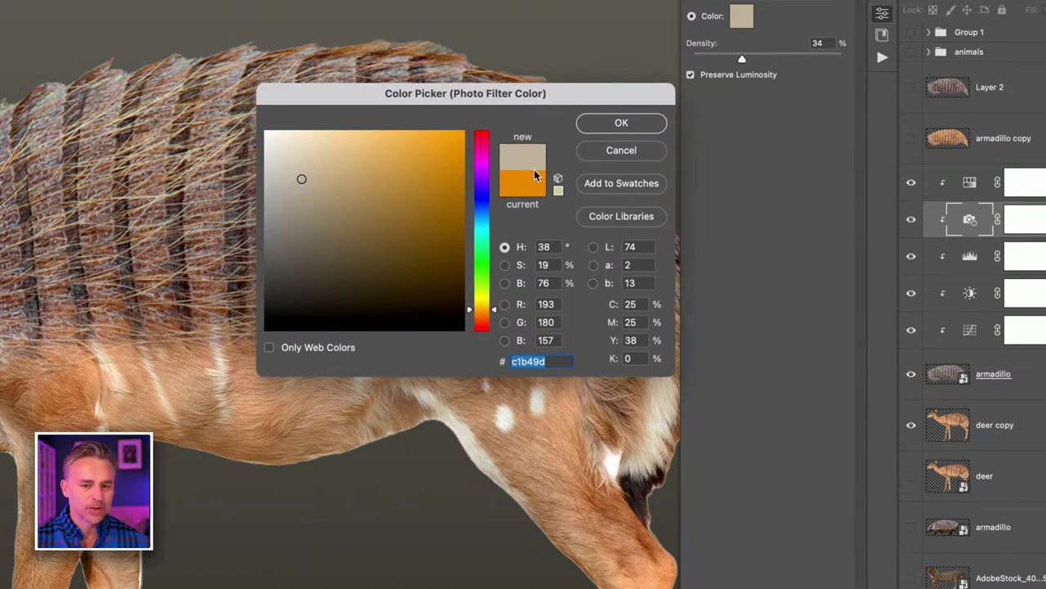
{"action": "left_click", "coordinate": [629, 151]}
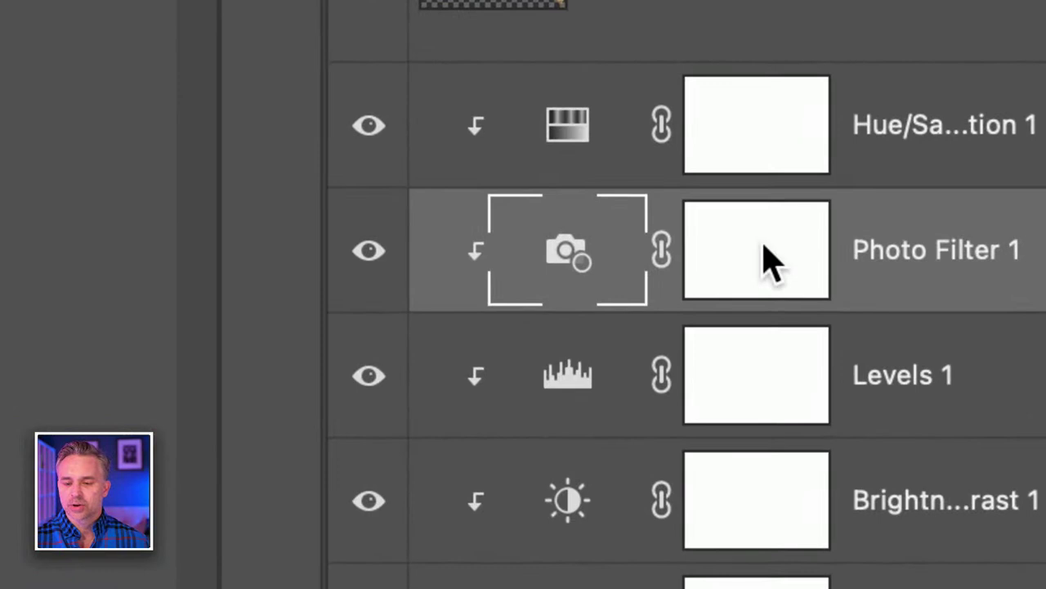
Inspect the Photo Filter 1 and Hue/Saturation 1 masks, ending back on Photo Filter settings.
{"action": "left_click", "coordinate": [771, 255]}
{"action": "left_click", "coordinate": [568, 265]}
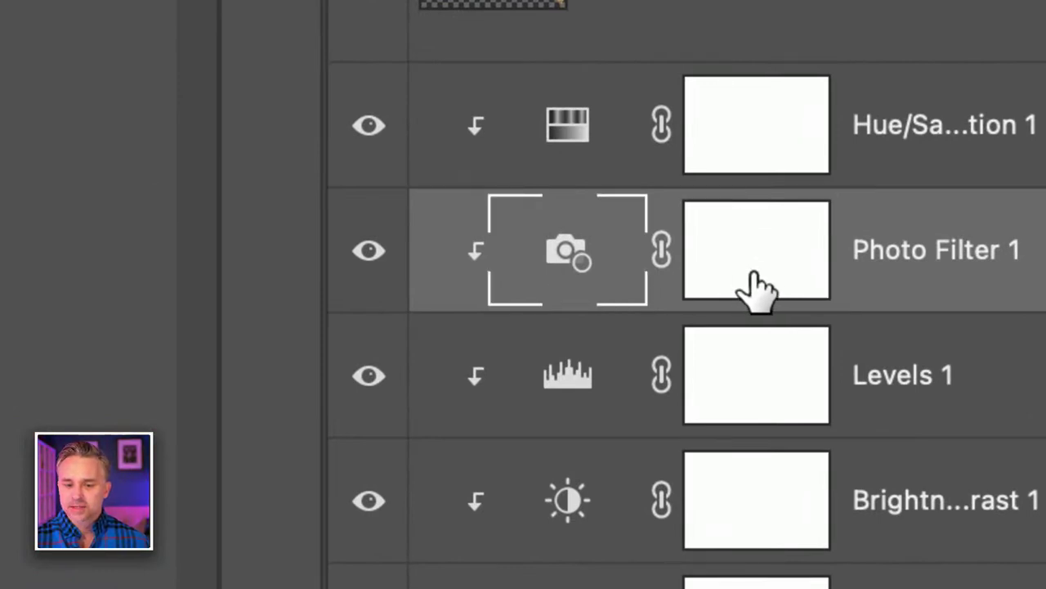
{"action": "left_click", "coordinate": [736, 249]}
{"action": "left_click", "coordinate": [752, 147]}
{"action": "left_click", "coordinate": [740, 262]}
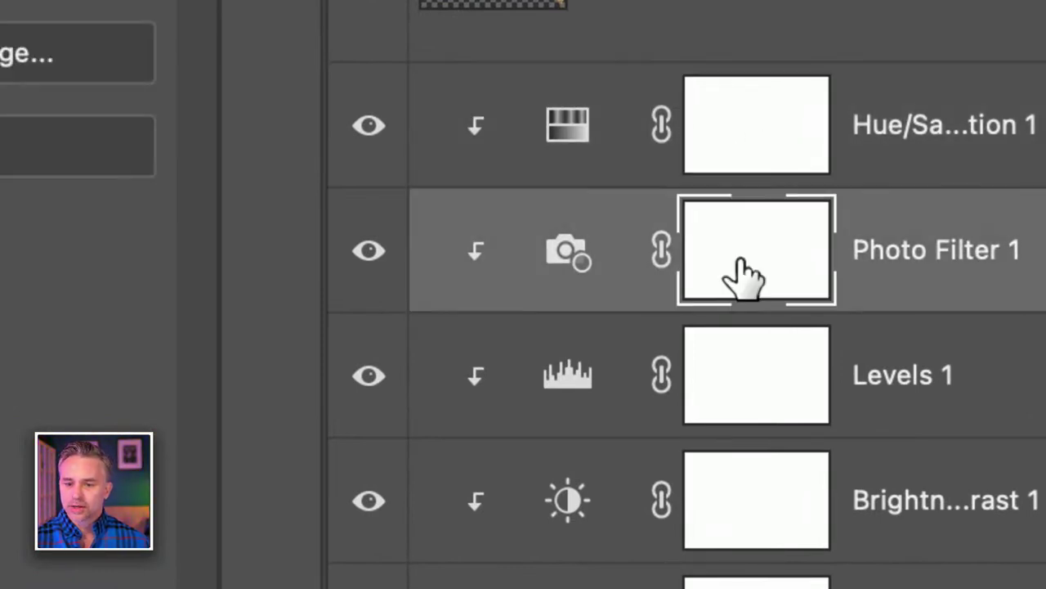
{"action": "left_click", "coordinate": [736, 147]}
{"action": "left_click", "coordinate": [742, 245]}
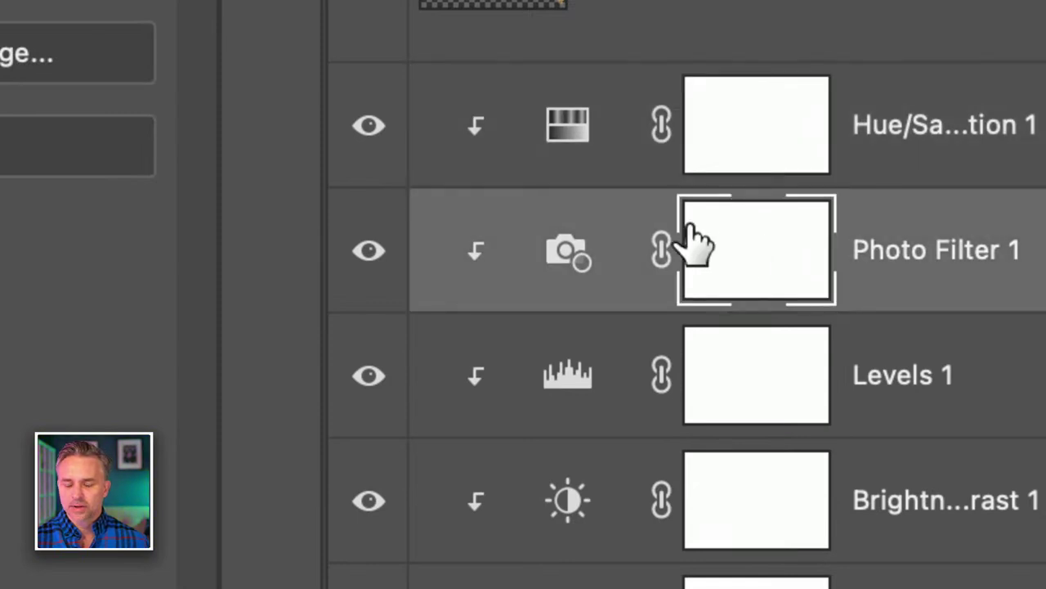
{"action": "left_click", "coordinate": [554, 260]}
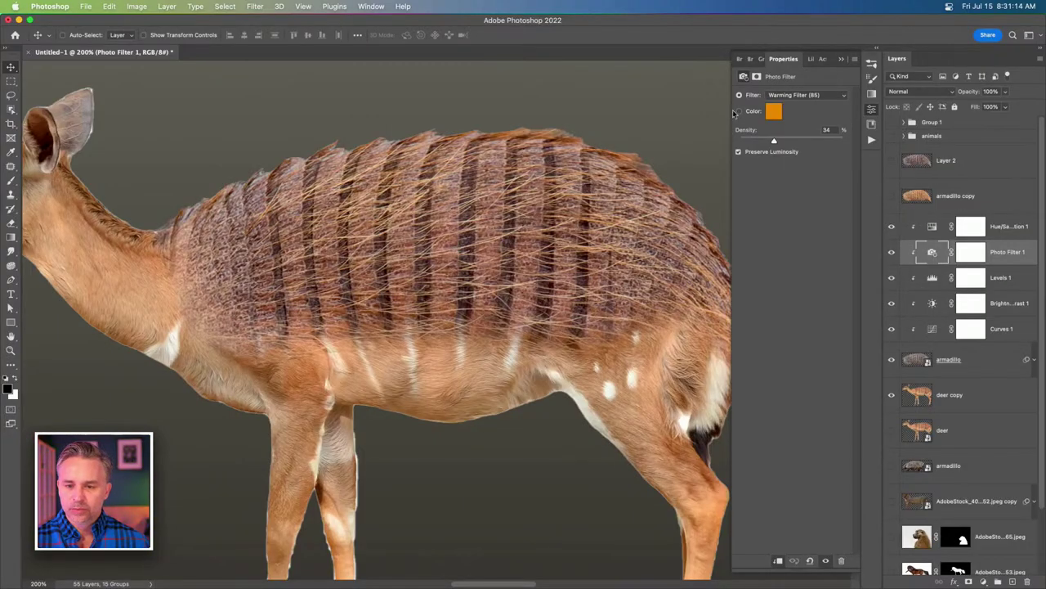
Set the Photo Filter colour to a fur-matched orange (e18c46) at 50% density.
{"action": "left_click", "coordinate": [738, 112]}
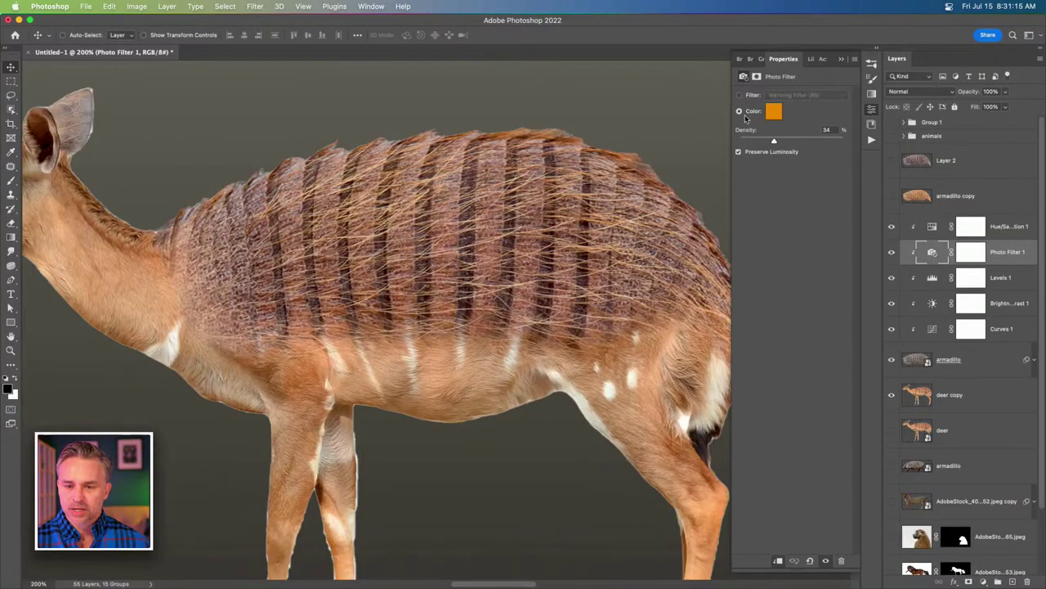
{"action": "left_click", "coordinate": [773, 112]}
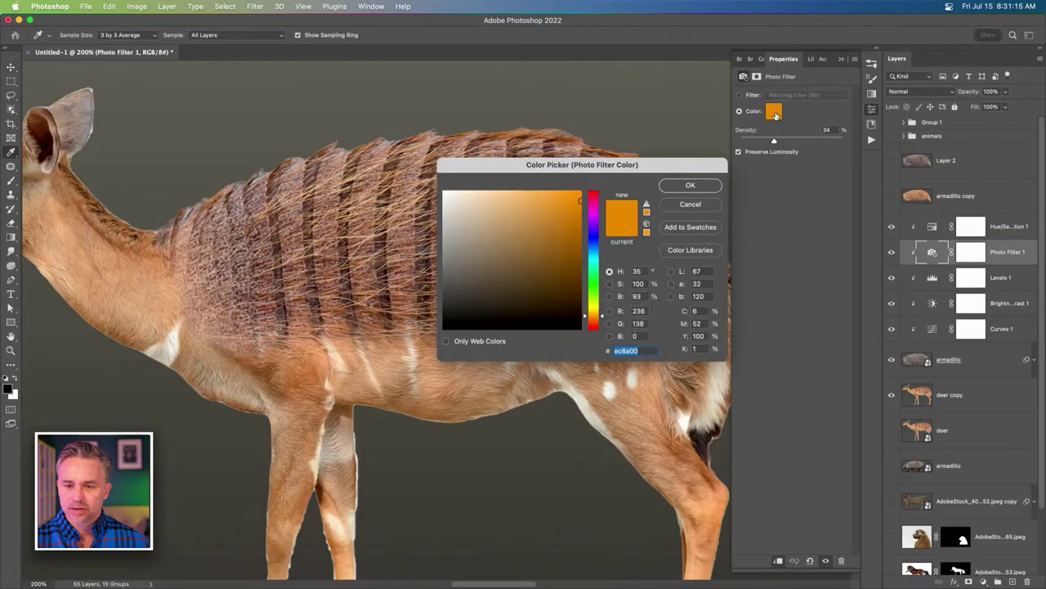
{"action": "left_click", "coordinate": [107, 284]}
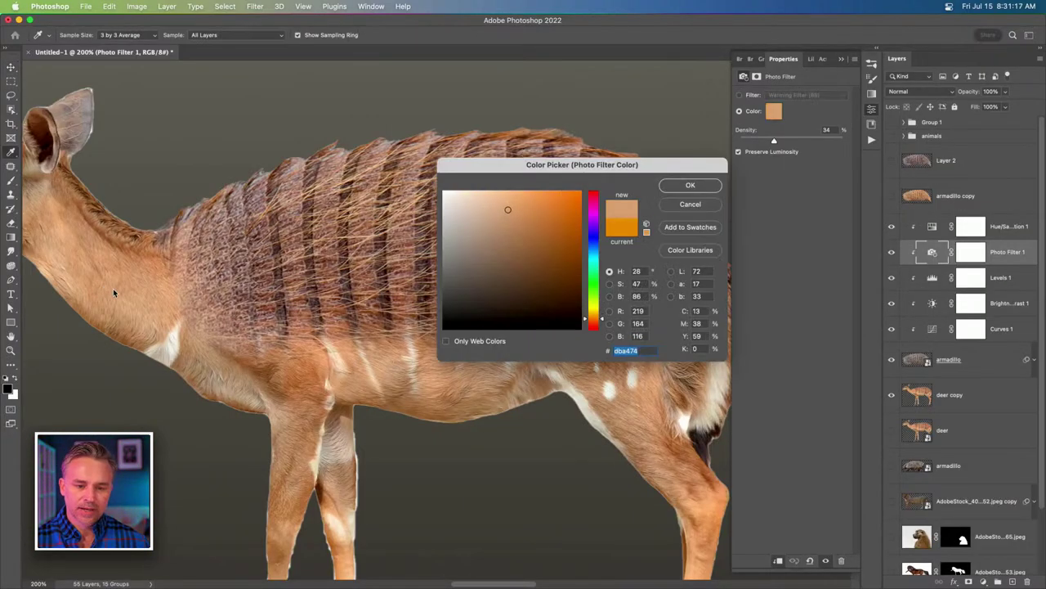
{"action": "left_click", "coordinate": [448, 376]}
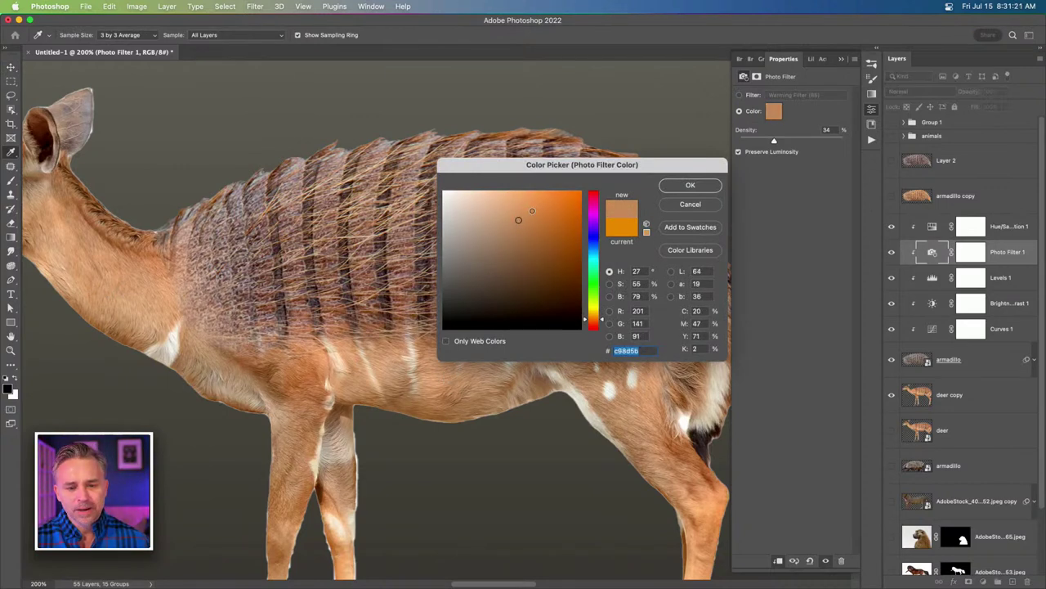
{"action": "mouse_move", "coordinate": [534, 204]}
{"action": "left_mouse_down"}
{"action": "mouse_move", "coordinate": [623, 177]}
{"action": "mouse_move", "coordinate": [624, 188]}
{"action": "mouse_move", "coordinate": [561, 205]}
{"action": "mouse_move", "coordinate": [545, 221]}
{"action": "mouse_move", "coordinate": [538, 206]}
{"action": "left_mouse_up"}
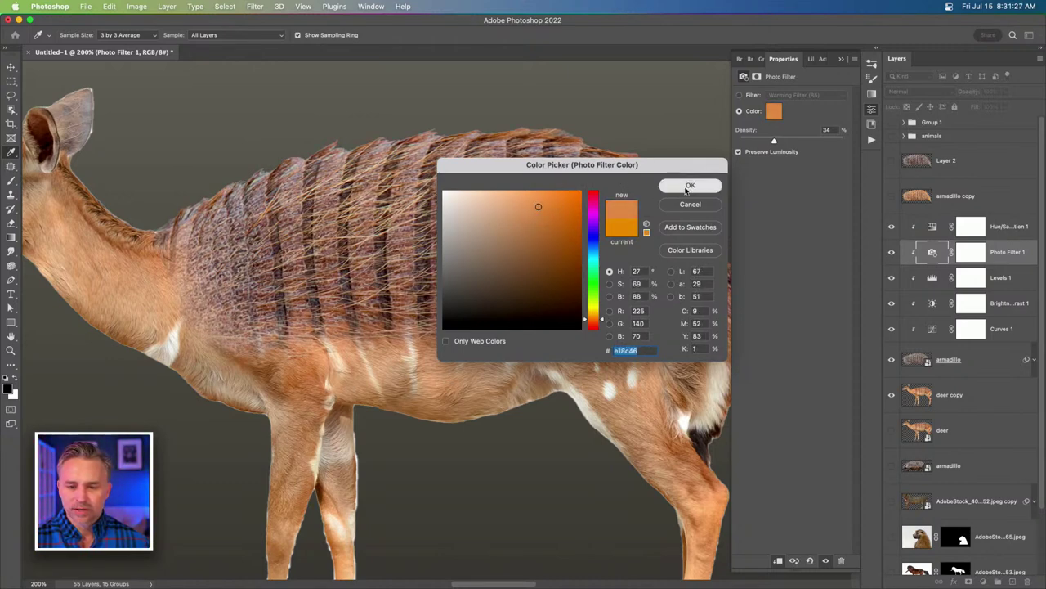
{"action": "left_click", "coordinate": [689, 187]}
{"action": "left_click_drag", "start_coordinate": [774, 141], "coordinate": [789, 142]}
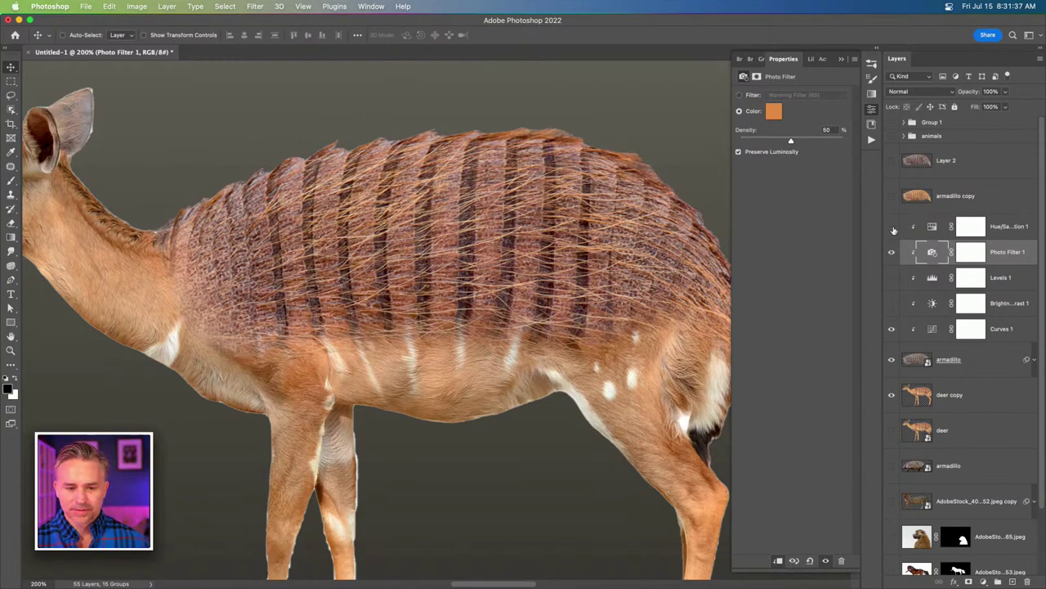
Turn Curves 1 back on, then delete it together with Brightness/Contrast 1.
{"action": "left_click", "coordinate": [892, 330]}
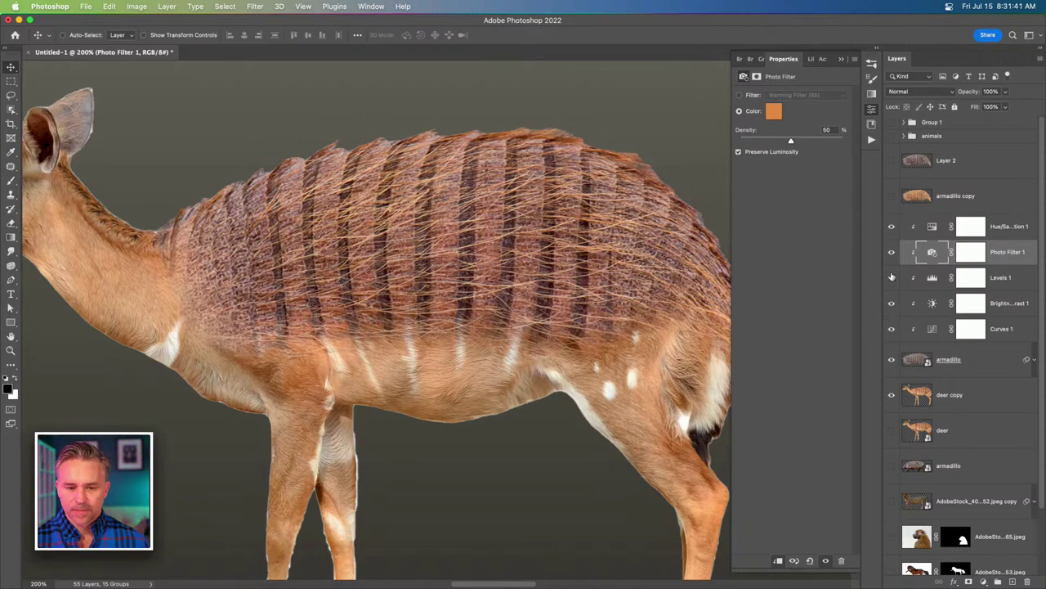
{"action": "left_click", "coordinate": [1002, 305]}
{"action": "left_click", "coordinate": [1002, 328], "text": "shift"}
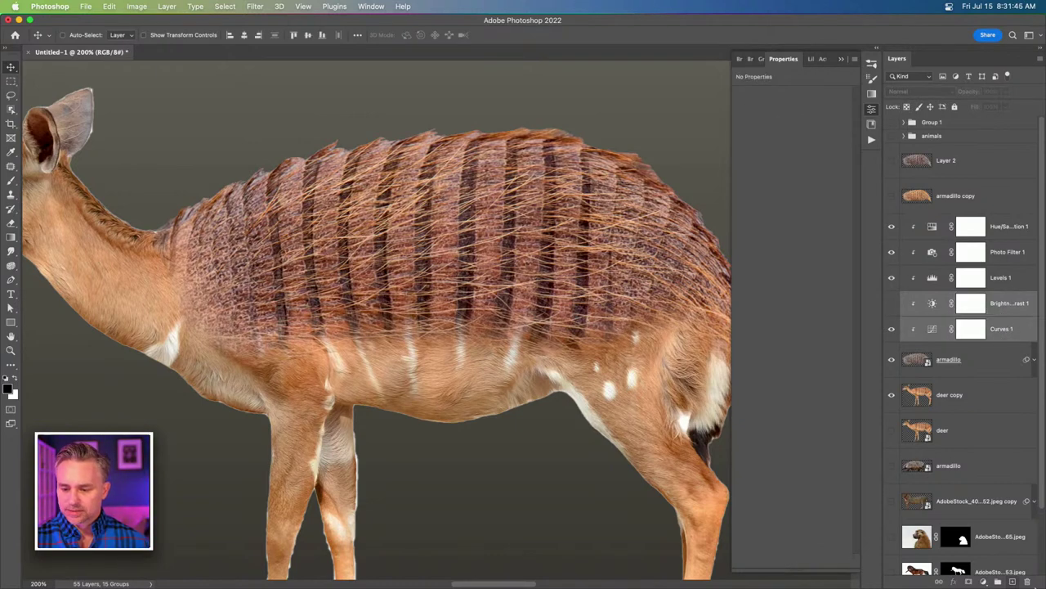
{"action": "key", "text": "Delete"}
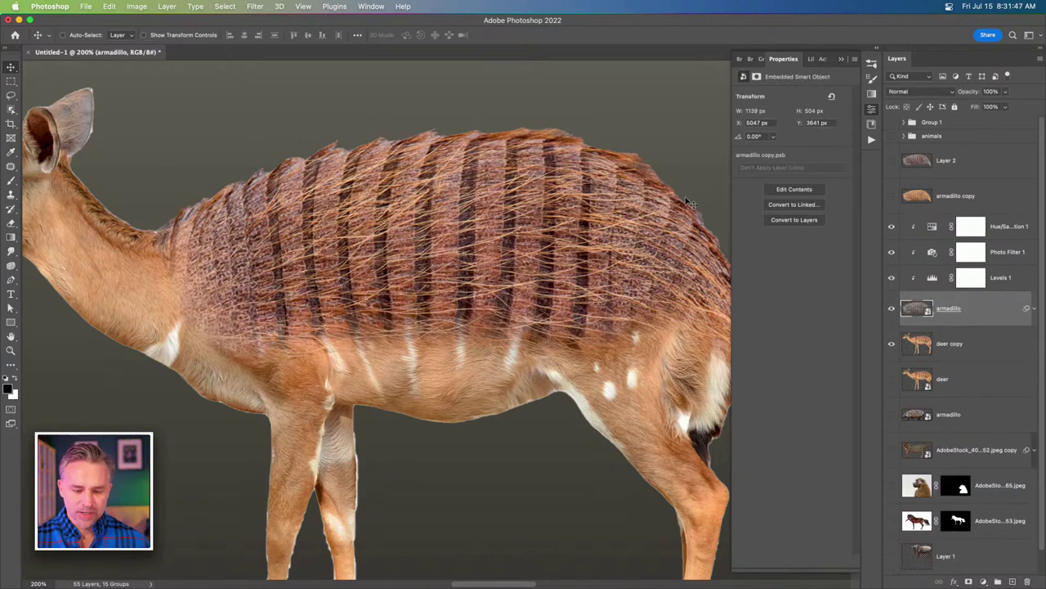
{"action": "left_click_drag", "start_coordinate": [689, 202], "coordinate": [689, 202]}
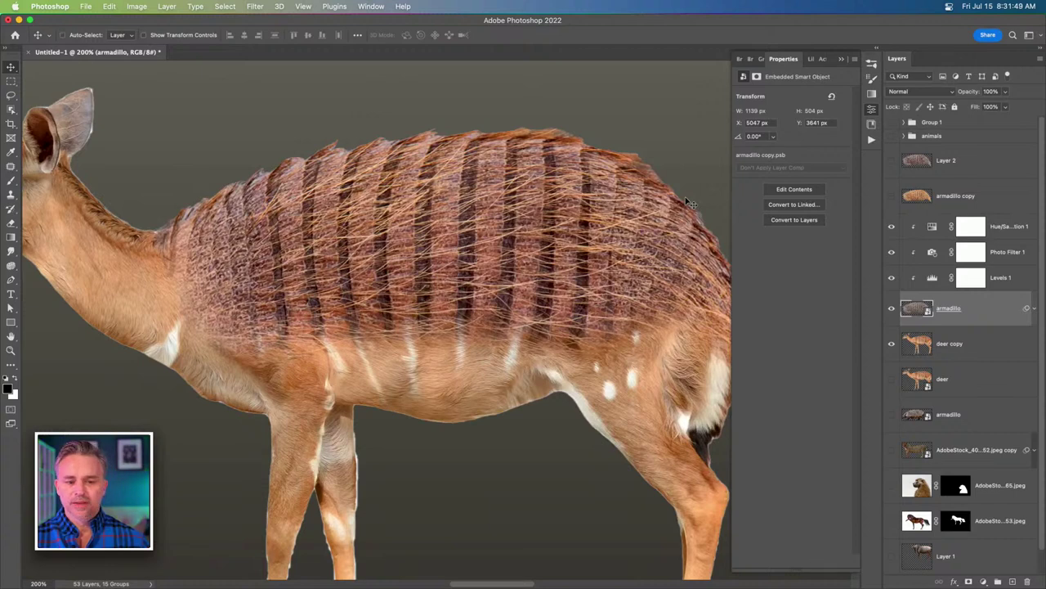
Restore the deleted adjustments, set brightness to 9, and test the Levels black slider.
{"action": "key", "text": "super+minus"}
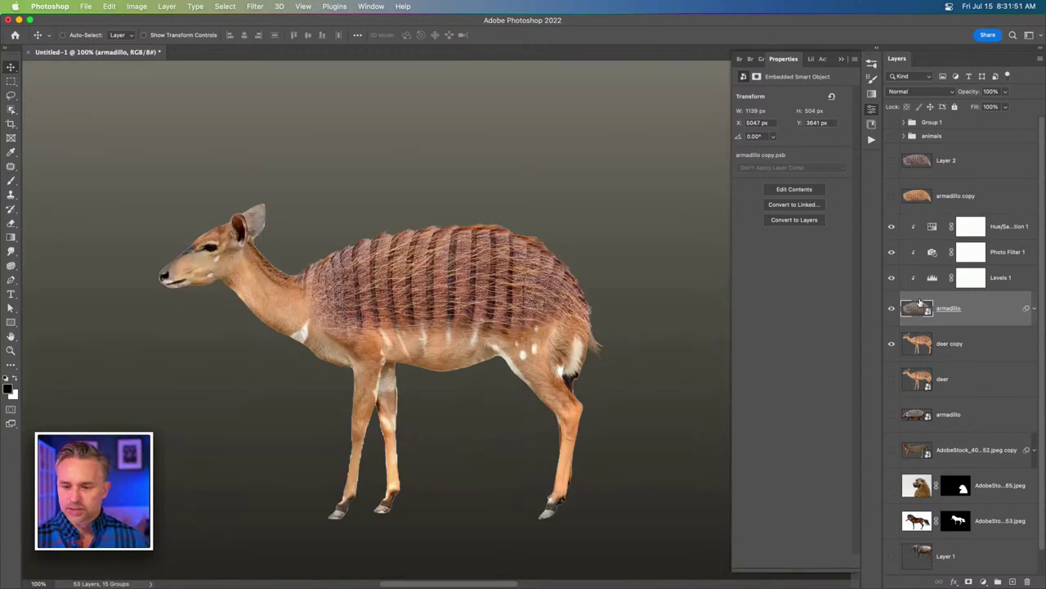
{"action": "key", "text": "super+z"}
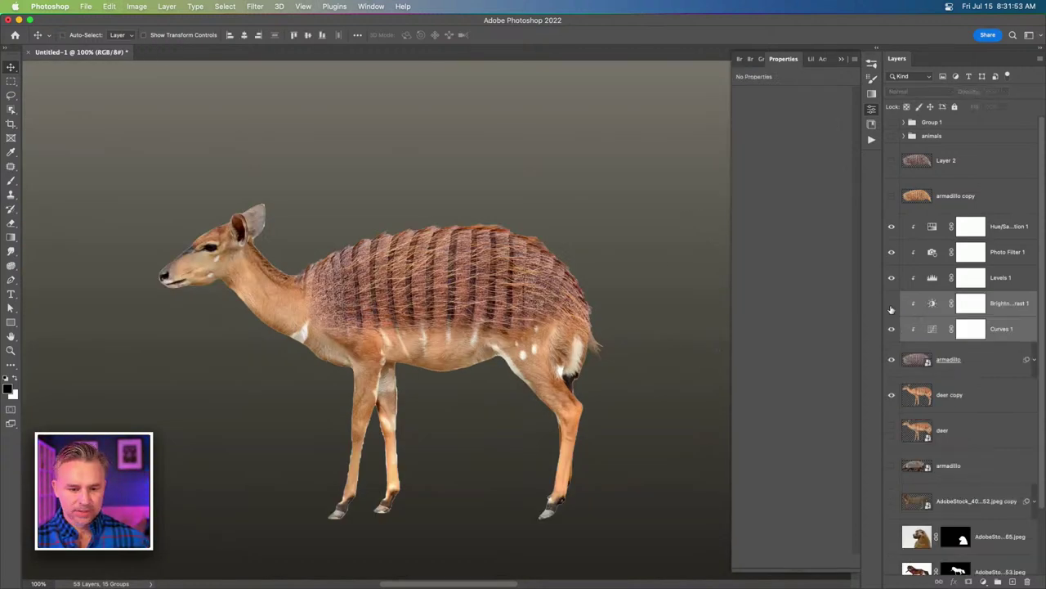
{"action": "left_click", "coordinate": [931, 304]}
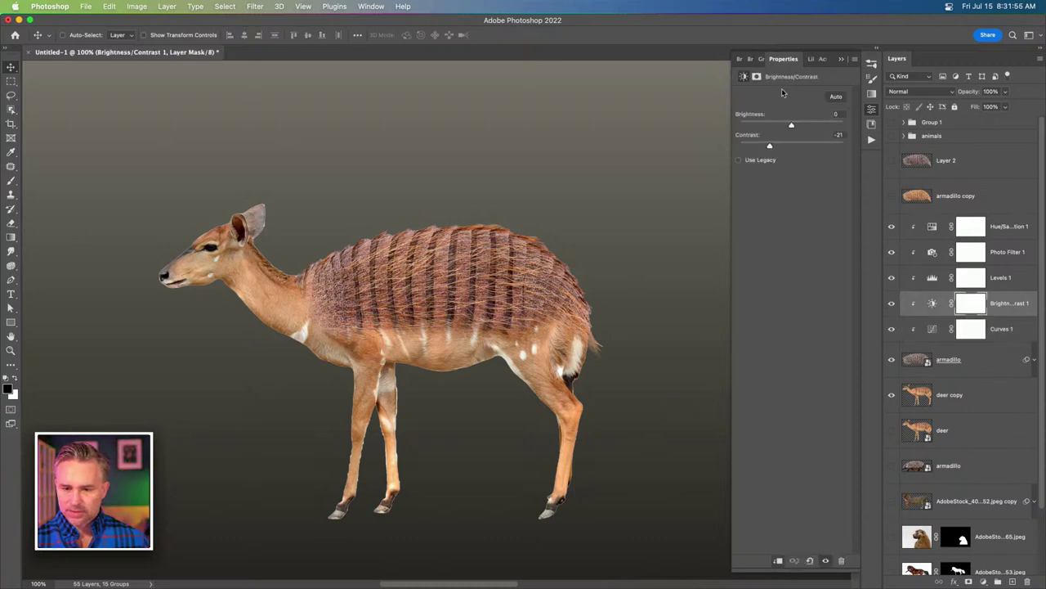
{"action": "left_click", "coordinate": [799, 126]}
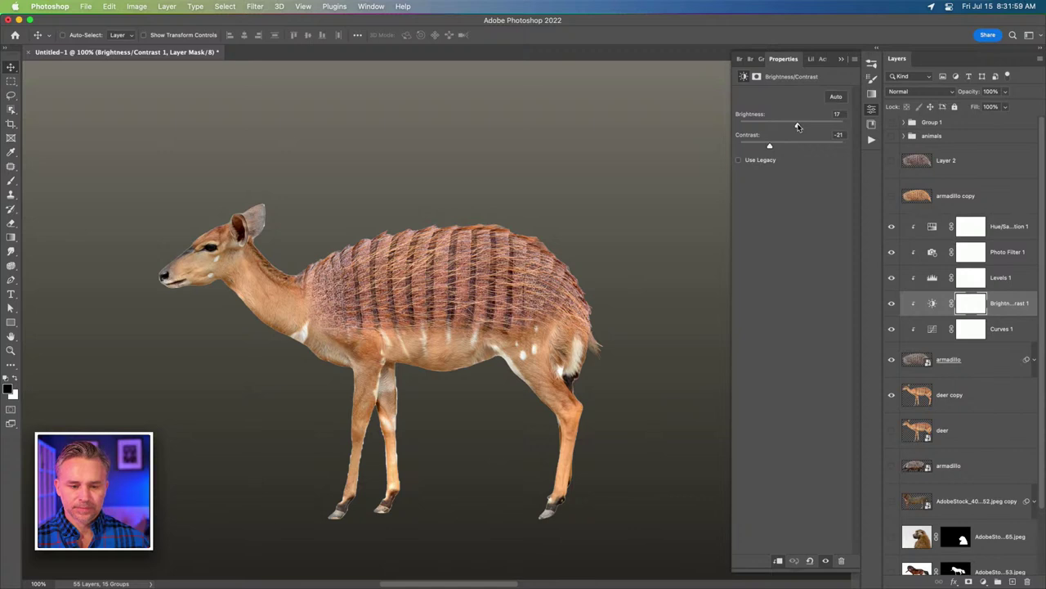
{"action": "left_click", "coordinate": [924, 286]}
{"action": "left_click_drag", "start_coordinate": [759, 176], "coordinate": [798, 180]}
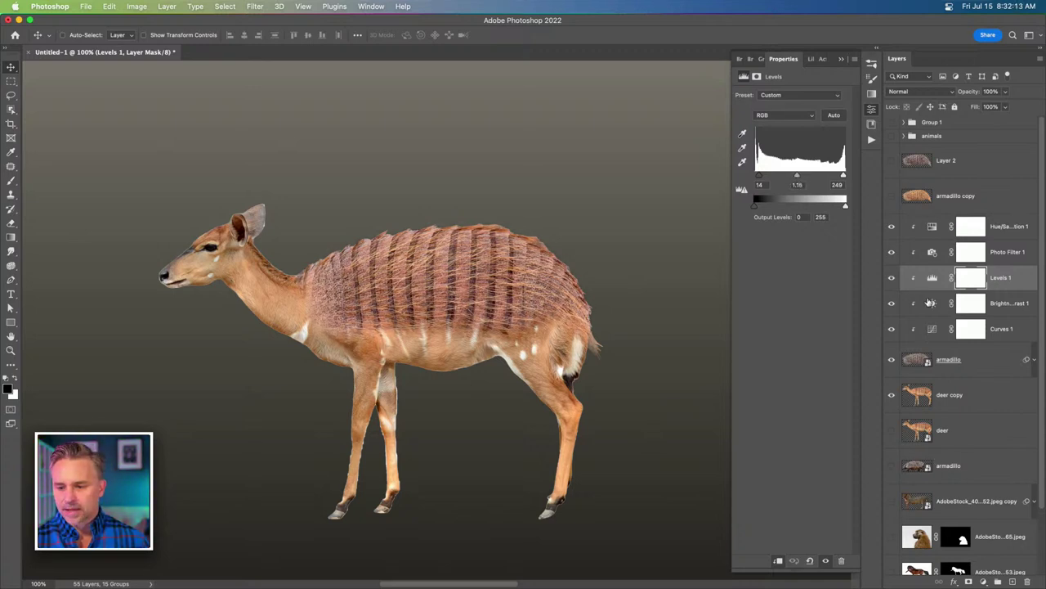
{"action": "left_click", "coordinate": [934, 307]}
{"action": "left_click", "coordinate": [952, 363]}
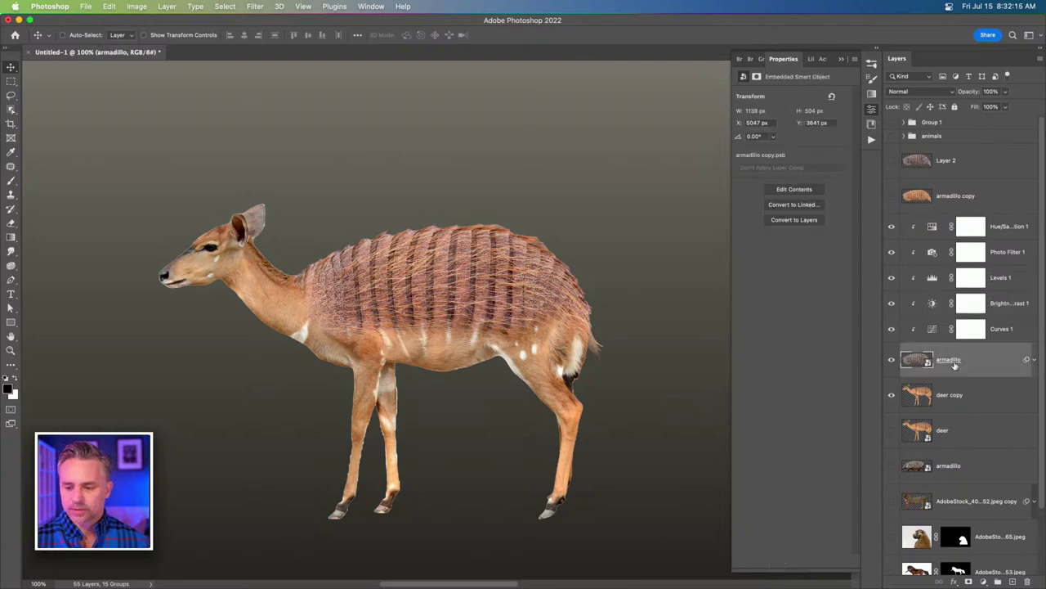
{"action": "left_click", "coordinate": [999, 235]}
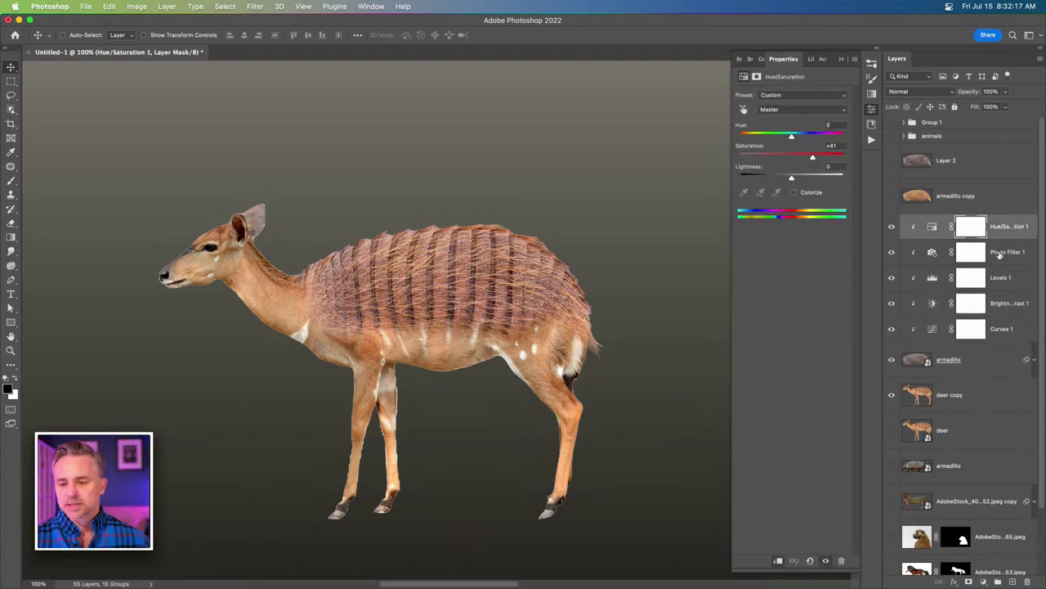
{"action": "left_click", "coordinate": [1000, 255]}
{"action": "left_click", "coordinate": [999, 277]}
{"action": "left_click", "coordinate": [1006, 303]}
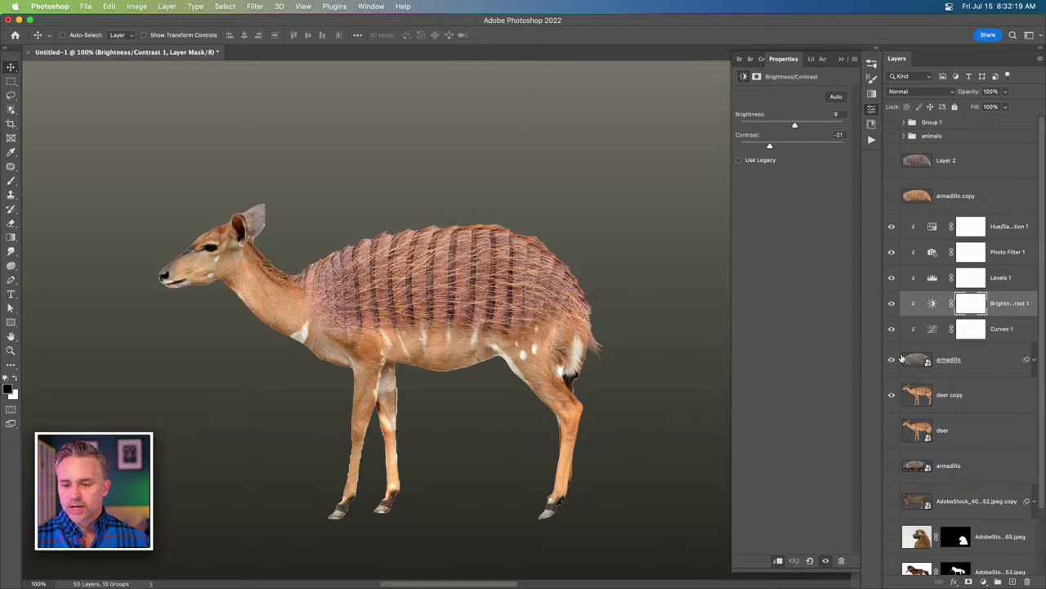
{"action": "left_click", "coordinate": [956, 364]}
{"action": "left_click", "coordinate": [891, 360]}
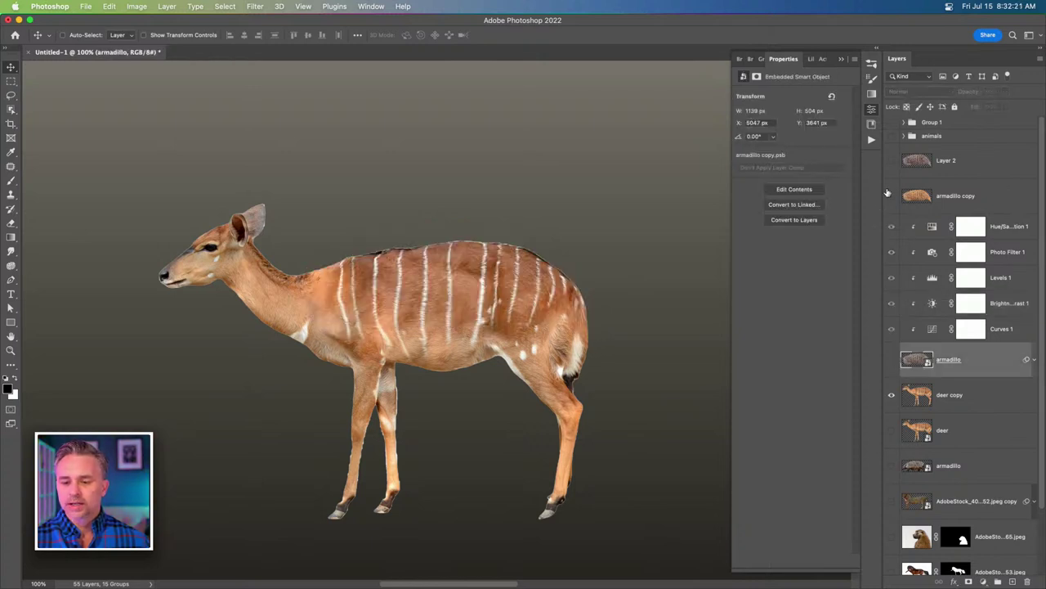
{"action": "left_click", "coordinate": [890, 195]}
{"action": "left_click", "coordinate": [962, 203]}
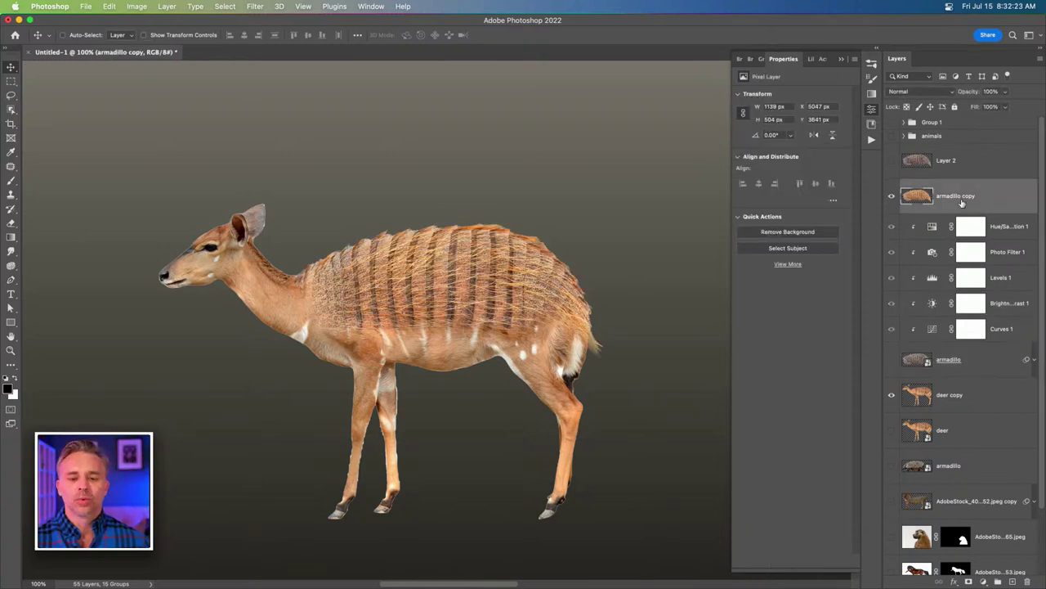
{"action": "left_click", "coordinate": [891, 359]}
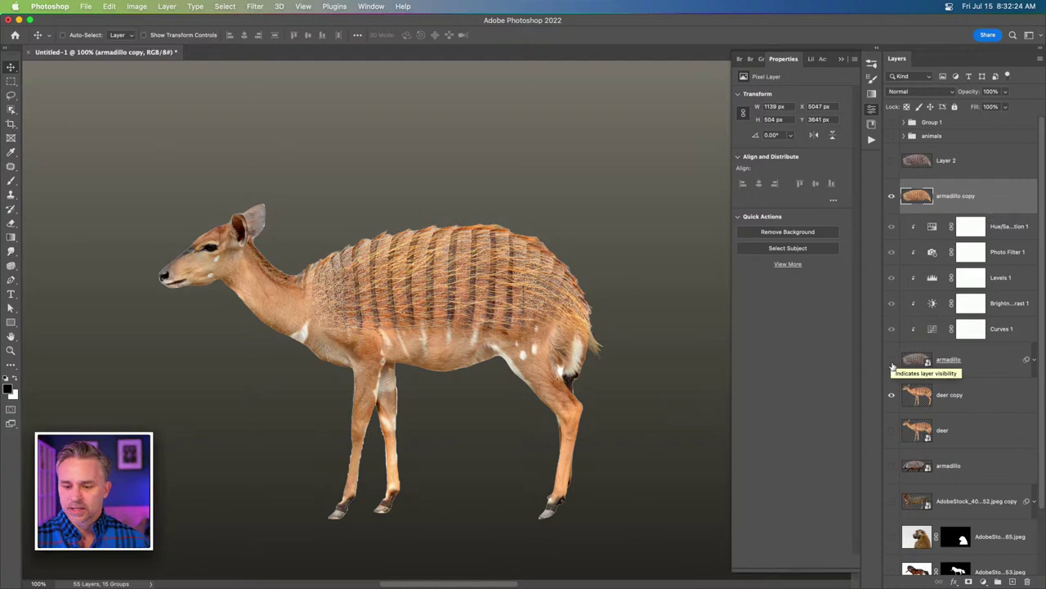
{"action": "left_click", "coordinate": [891, 196]}
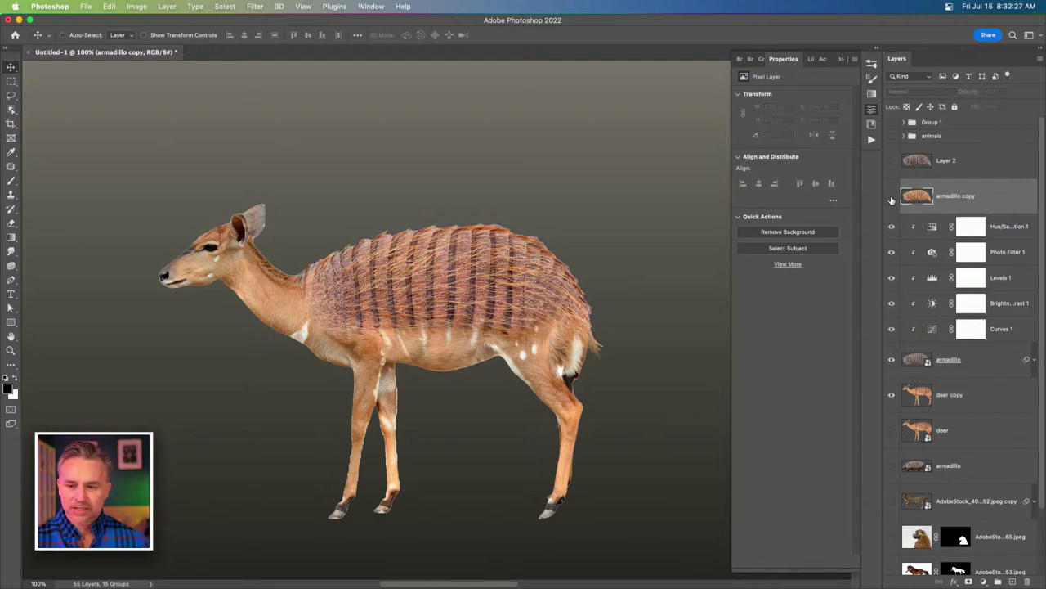
{"action": "left_click", "coordinate": [891, 197]}
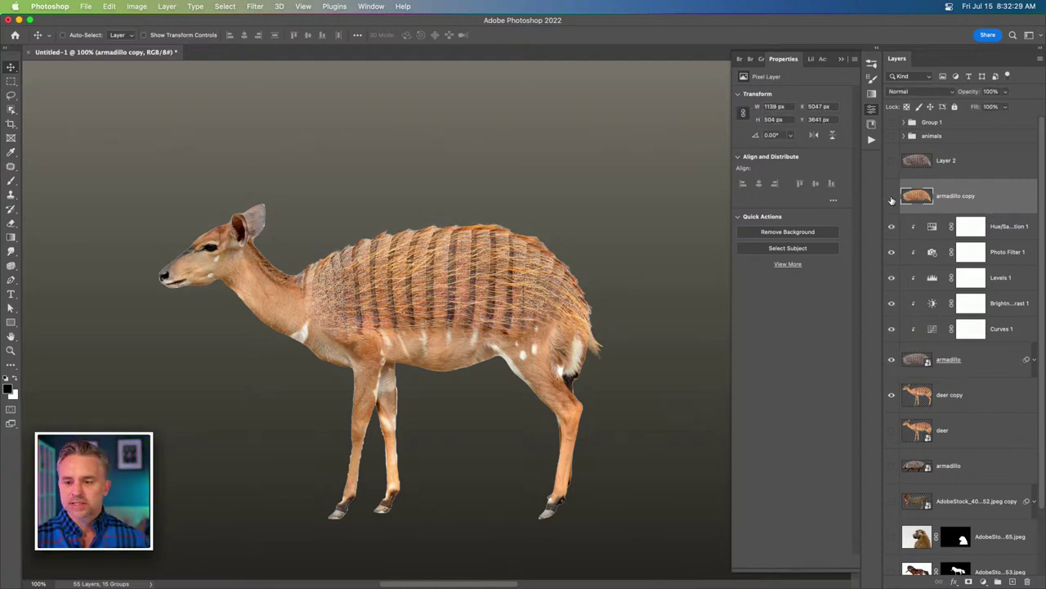
{"action": "left_click", "coordinate": [891, 197]}
{"action": "left_click", "coordinate": [925, 257]}
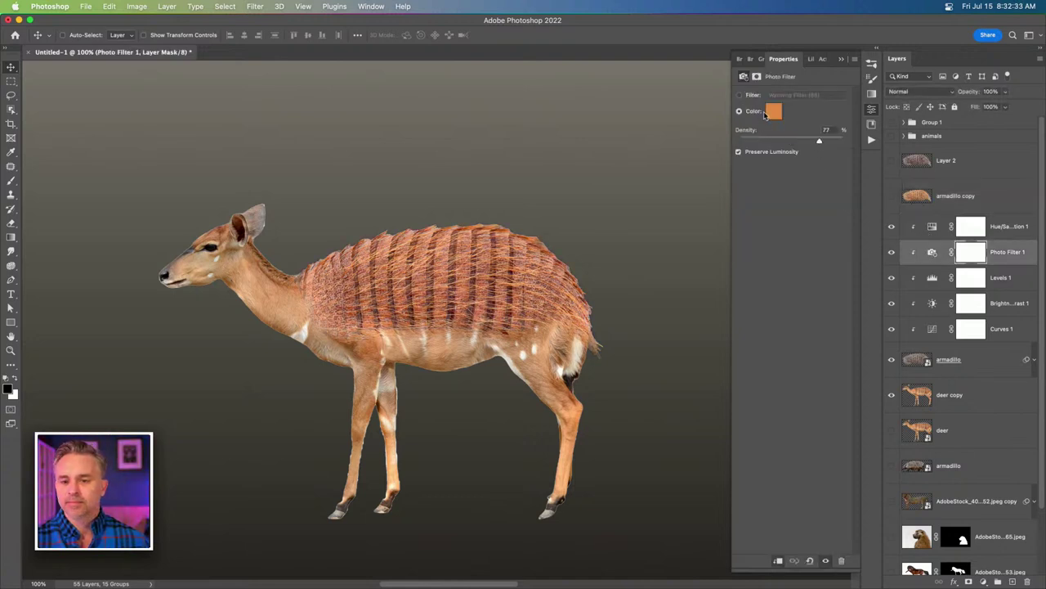
Change Photo Filter 1 to a brighter orange (ff9b48) with density around 61%.
{"action": "left_click_drag", "start_coordinate": [836, 141], "coordinate": [855, 143]}
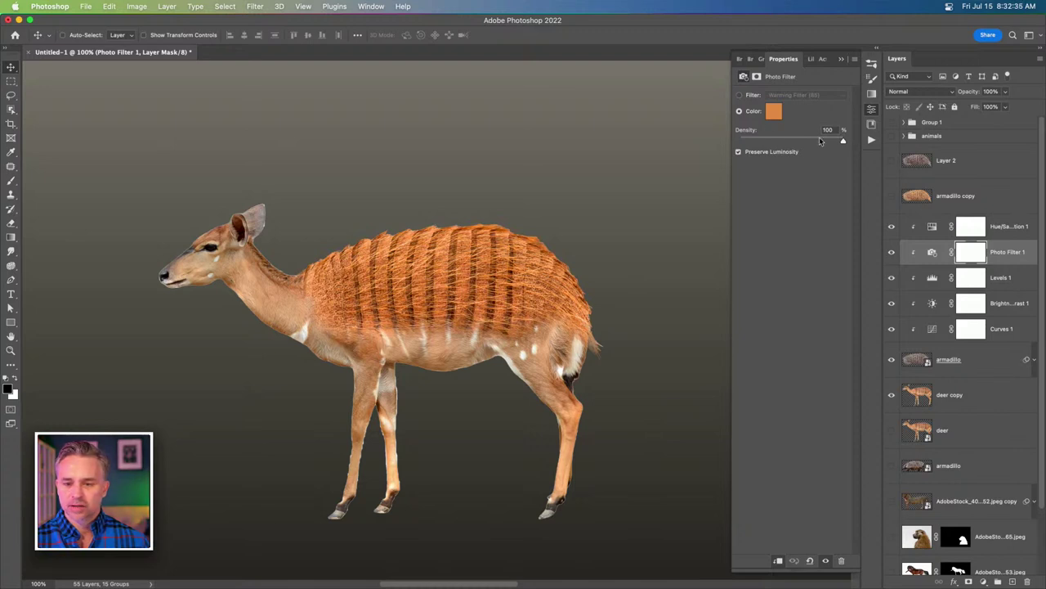
{"action": "left_click", "coordinate": [824, 142]}
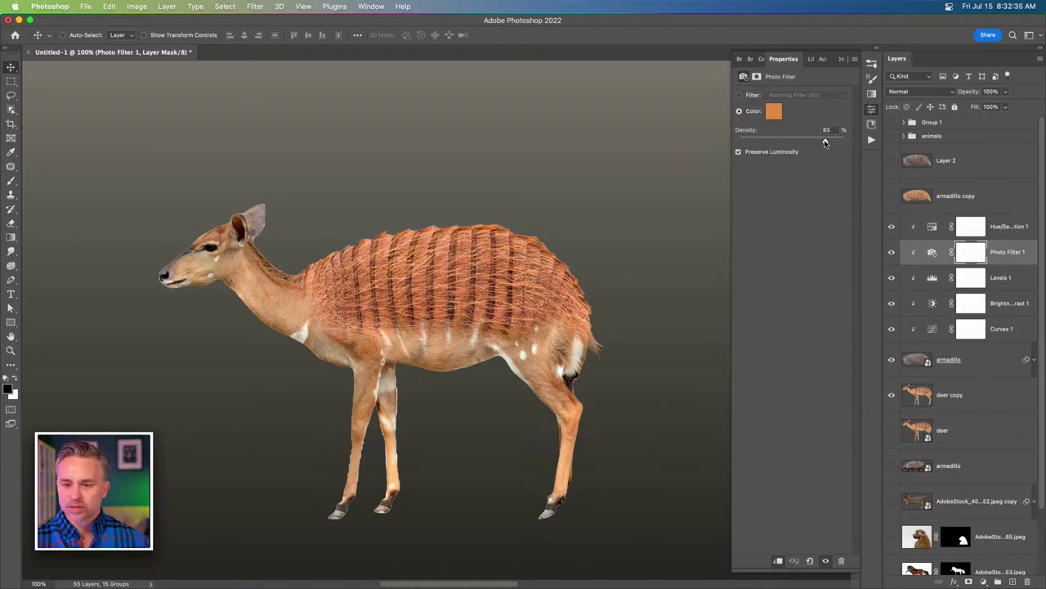
{"action": "left_click", "coordinate": [772, 113]}
{"action": "mouse_move", "coordinate": [538, 206]}
{"action": "left_mouse_down"}
{"action": "mouse_move", "coordinate": [544, 172]}
{"action": "mouse_move", "coordinate": [572, 294]}
{"action": "left_mouse_up"}
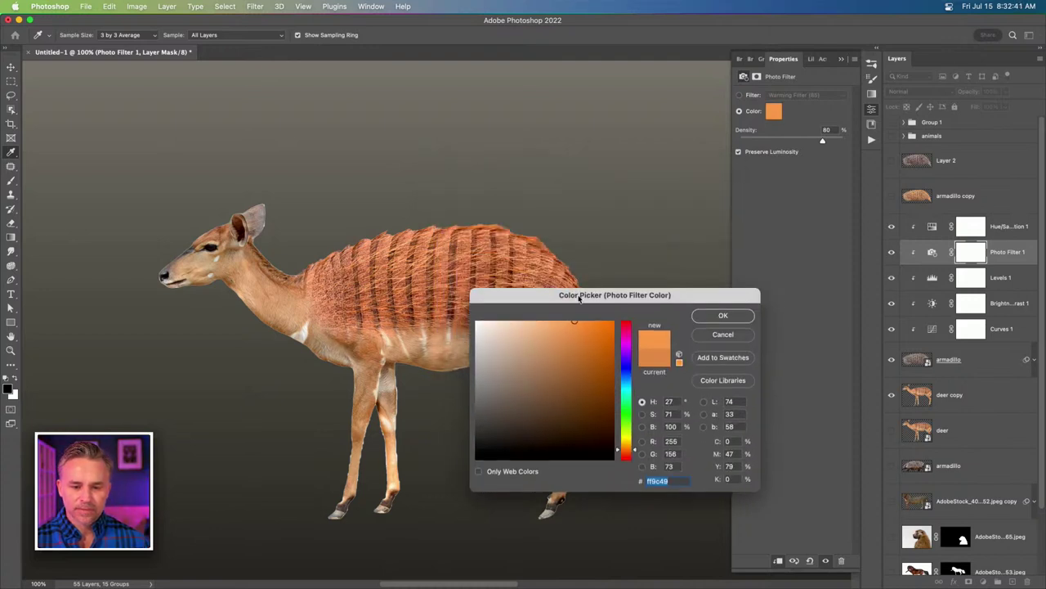
{"action": "left_click", "coordinate": [575, 321]}
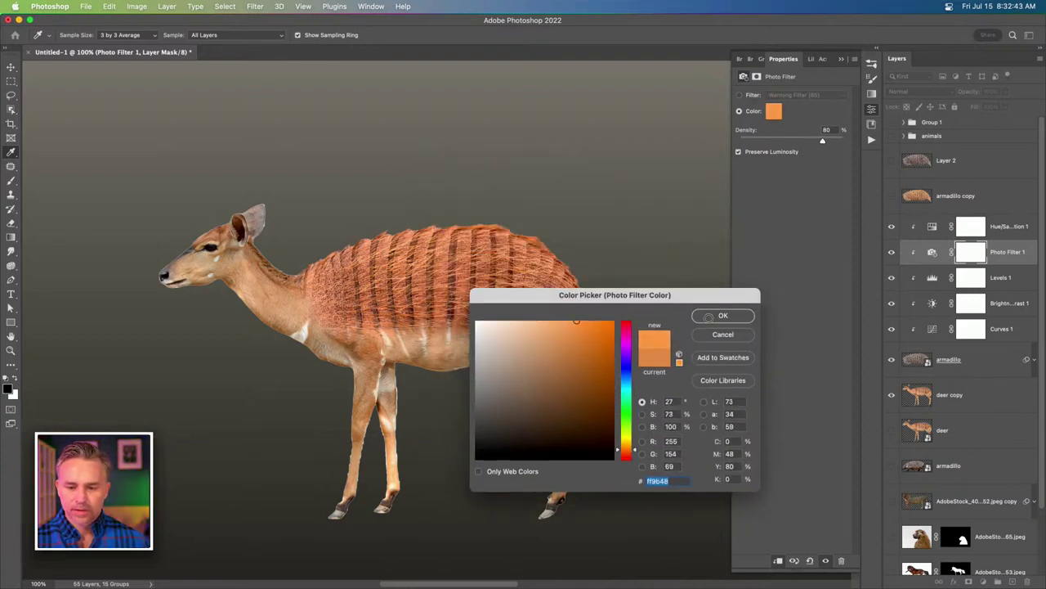
{"action": "left_click", "coordinate": [723, 316]}
{"action": "left_click_drag", "start_coordinate": [815, 144], "coordinate": [811, 142]}
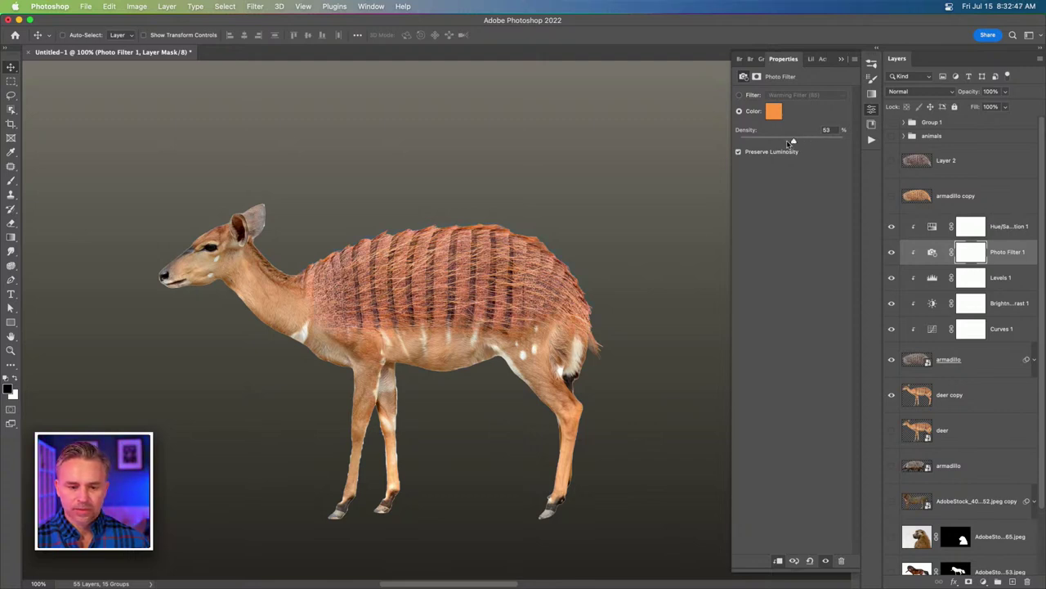
{"action": "left_click_drag", "start_coordinate": [752, 144], "coordinate": [796, 144]}
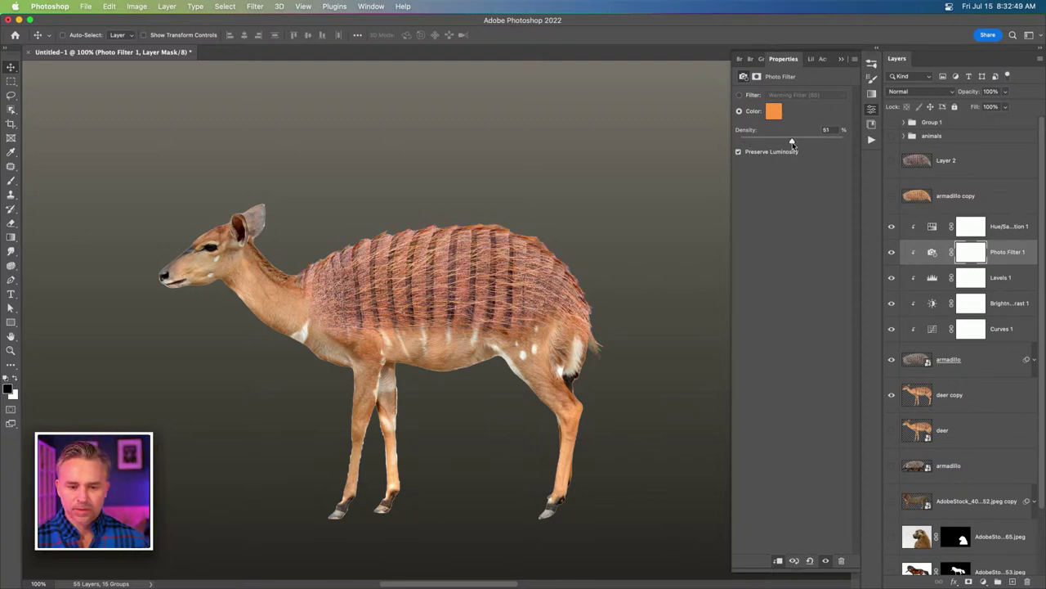
{"action": "left_click", "coordinate": [992, 229]}
Convert the Hue/Saturation through armadillo layers into one smart object.
{"action": "left_click", "coordinate": [965, 368], "text": "shift"}
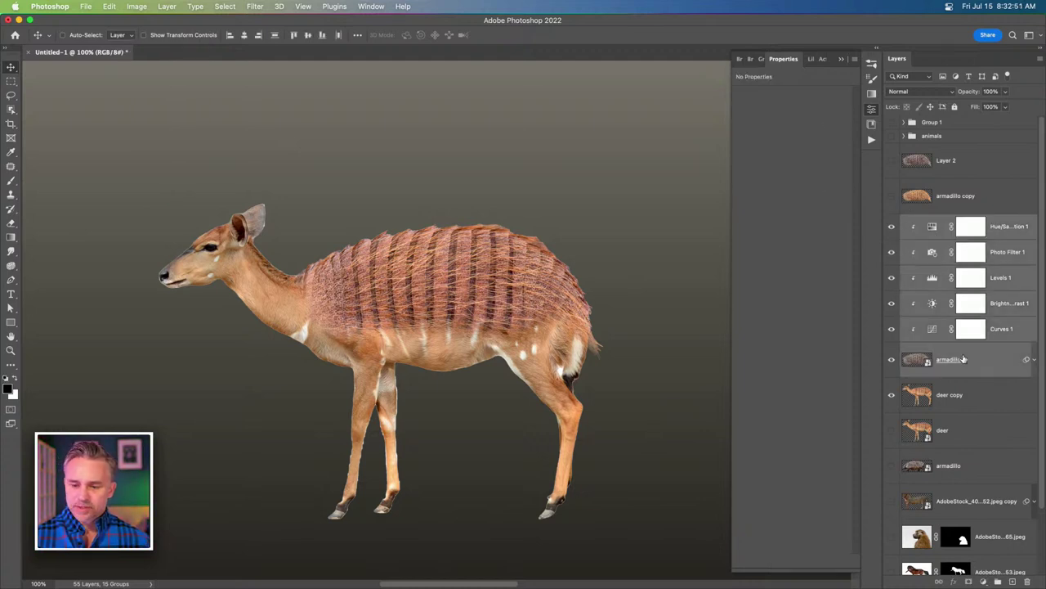
{"action": "right_click", "coordinate": [964, 358]}
{"action": "left_click", "coordinate": [854, 491]}
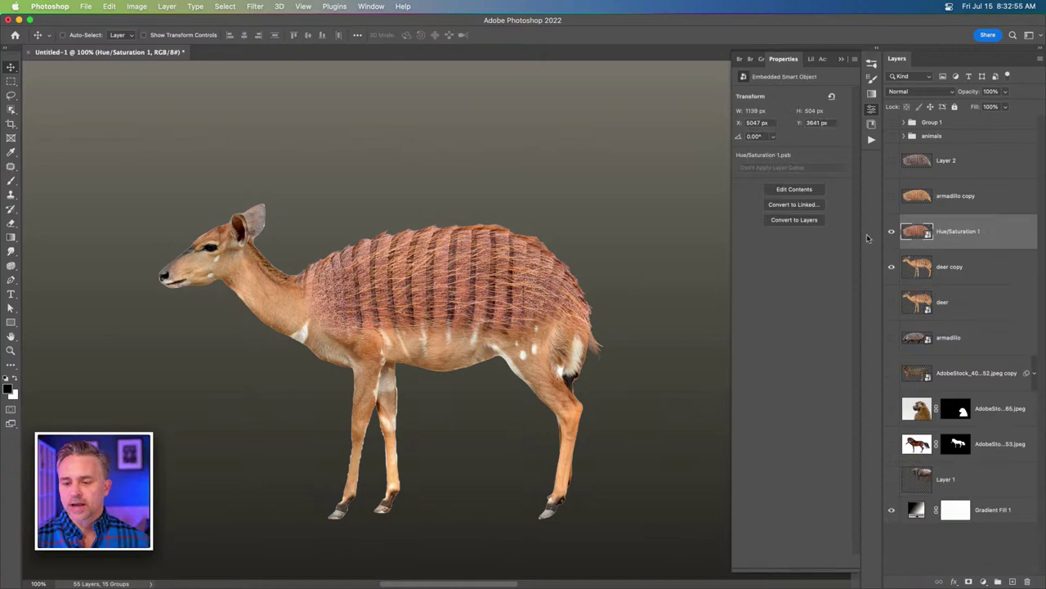
Hide the Hue/Saturation 1 smart object and show armadillo copy beneath it.
{"action": "left_click", "coordinate": [892, 231]}
{"action": "left_click", "coordinate": [892, 196]}
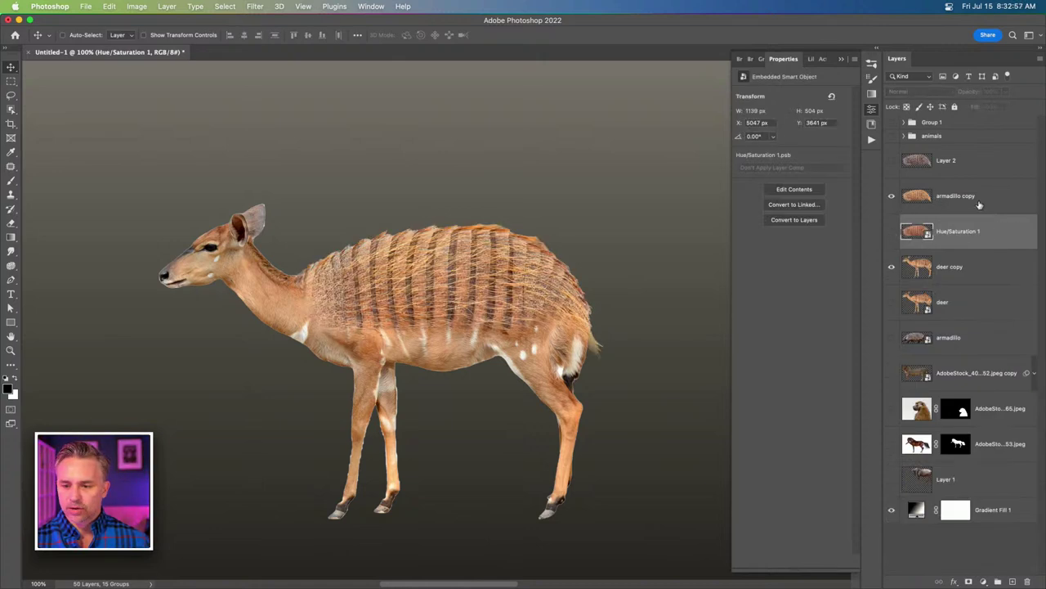
{"action": "left_click", "coordinate": [979, 204]}
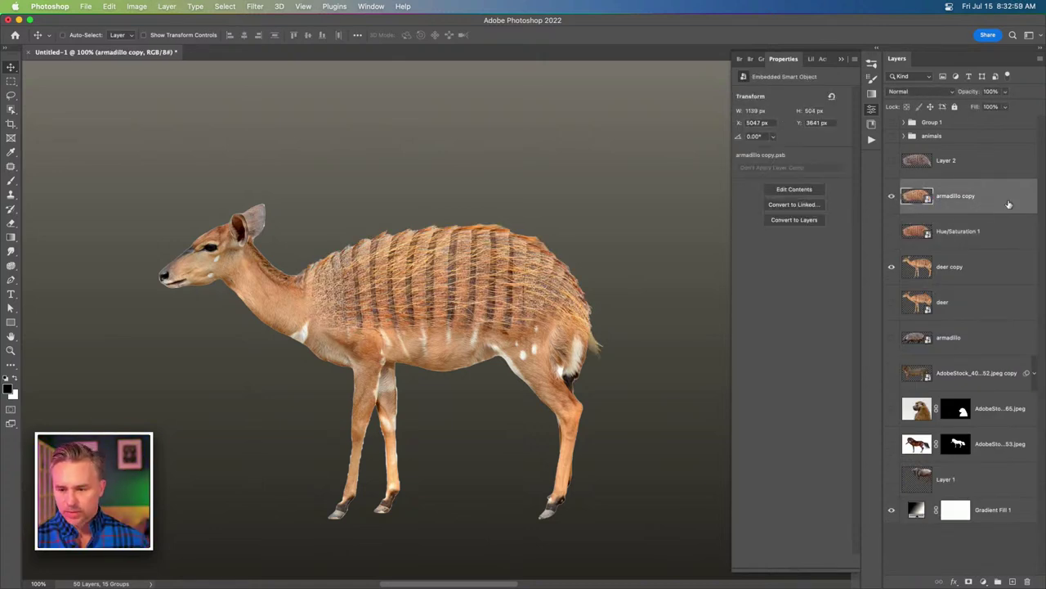
{"action": "left_click_drag", "start_coordinate": [981, 204], "coordinate": [982, 262]}
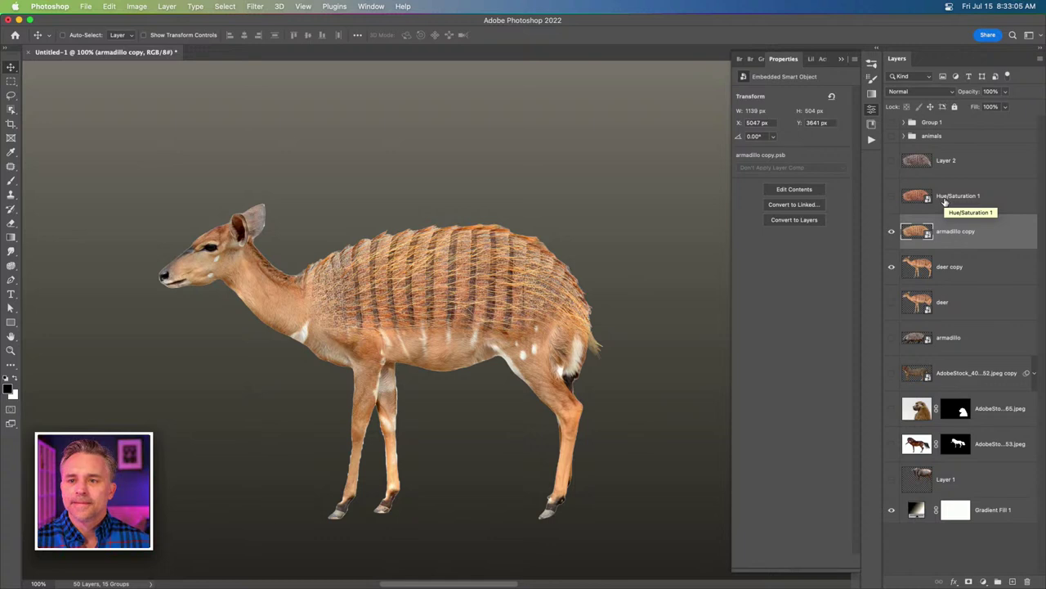
Save the document on the computer, in the Desktop folder, named Oddities.
{"action": "key", "text": "super+s"}
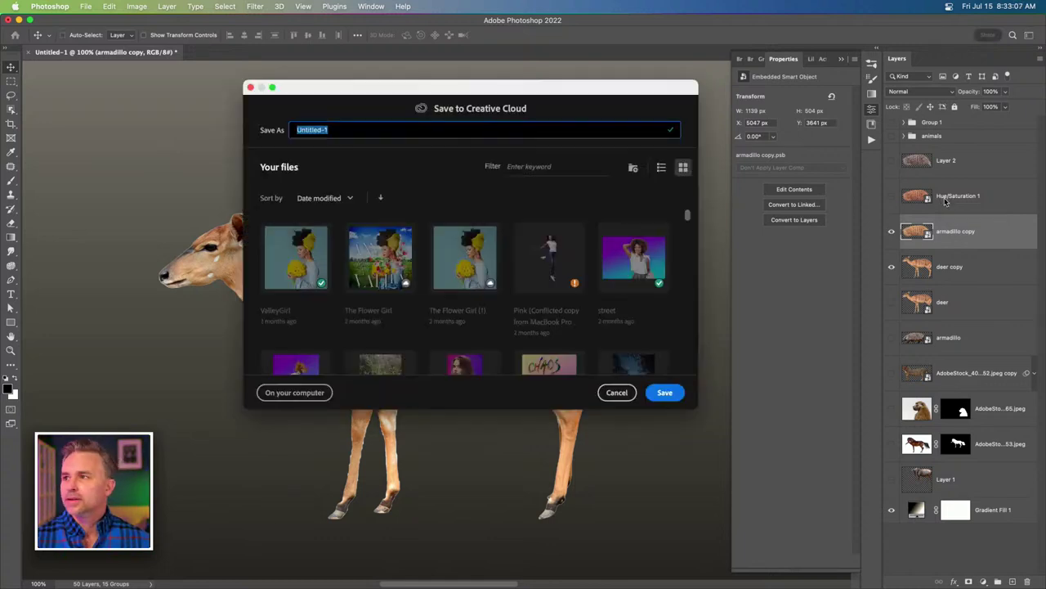
{"action": "left_click", "coordinate": [304, 393]}
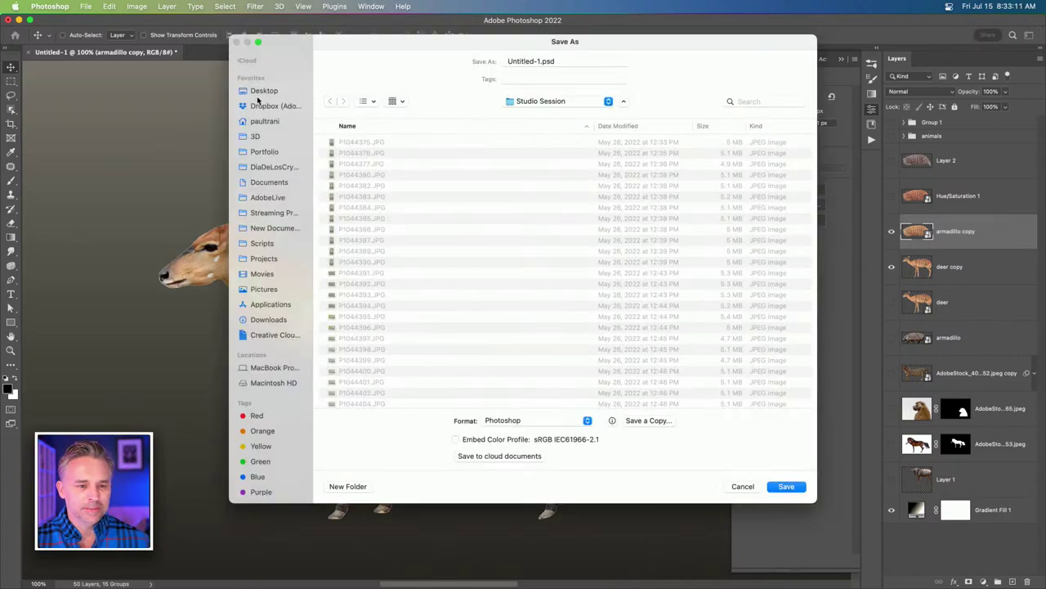
{"action": "left_click", "coordinate": [258, 93]}
{"action": "left_click", "coordinate": [541, 62]}
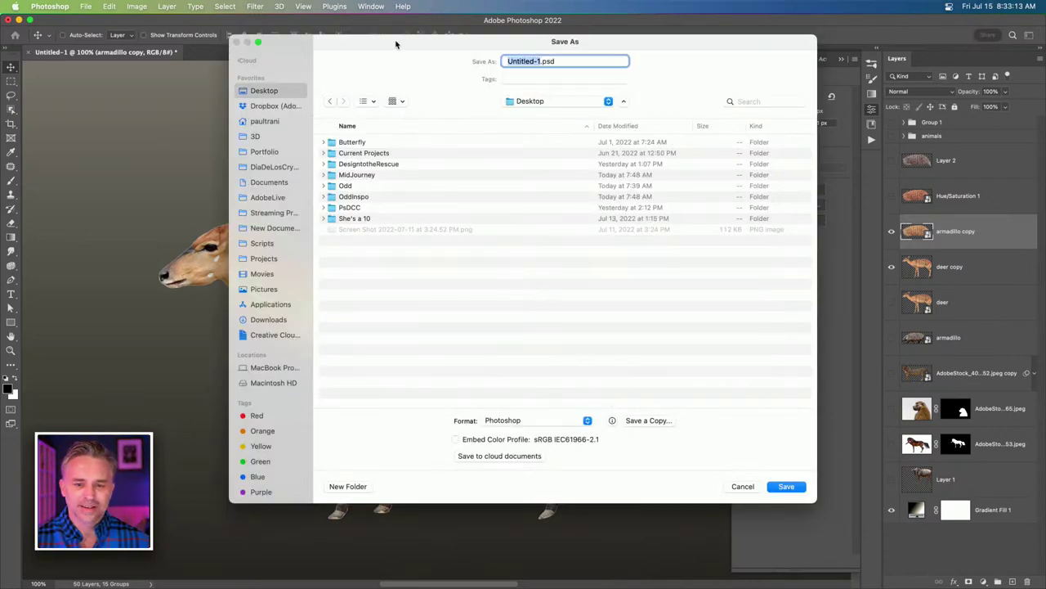
{"action": "type", "text": "Oddities"}
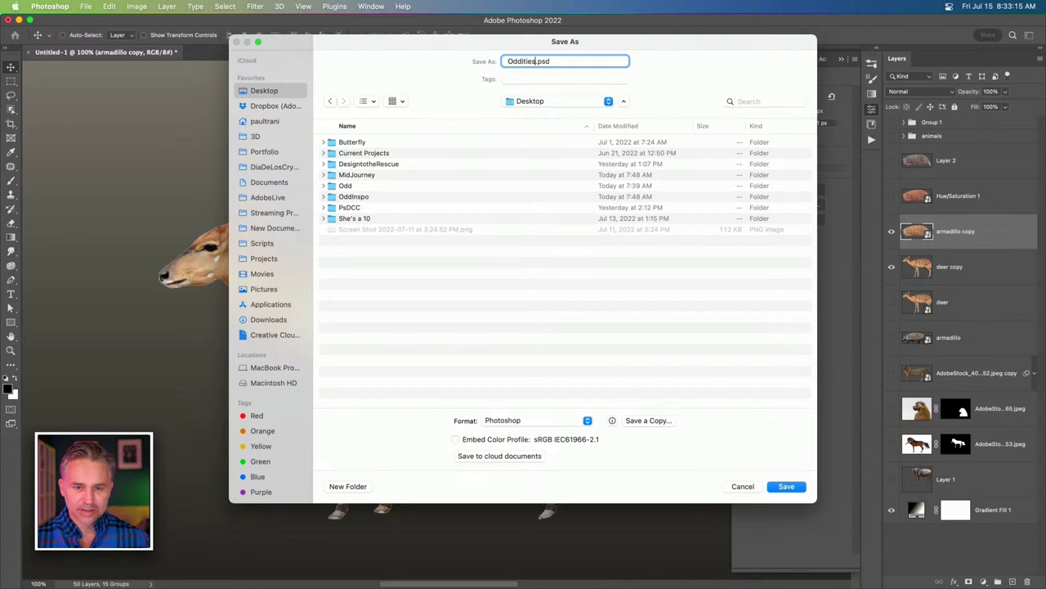
{"action": "key", "text": "Return"}
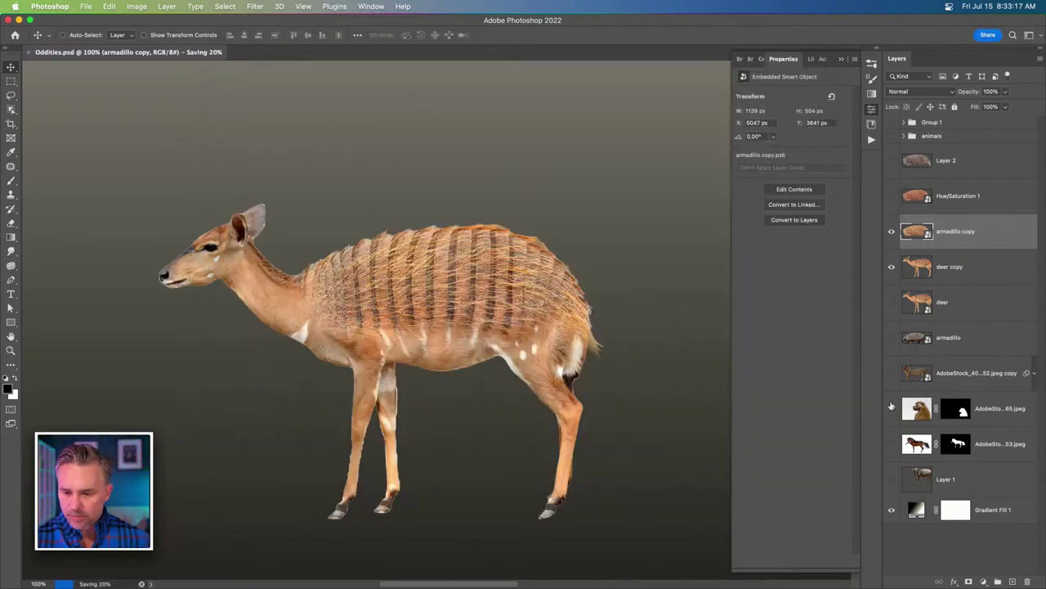
Show the baboon layer, zoom out, and move the baboon left behind the striped deer.
{"action": "left_click", "coordinate": [891, 407]}
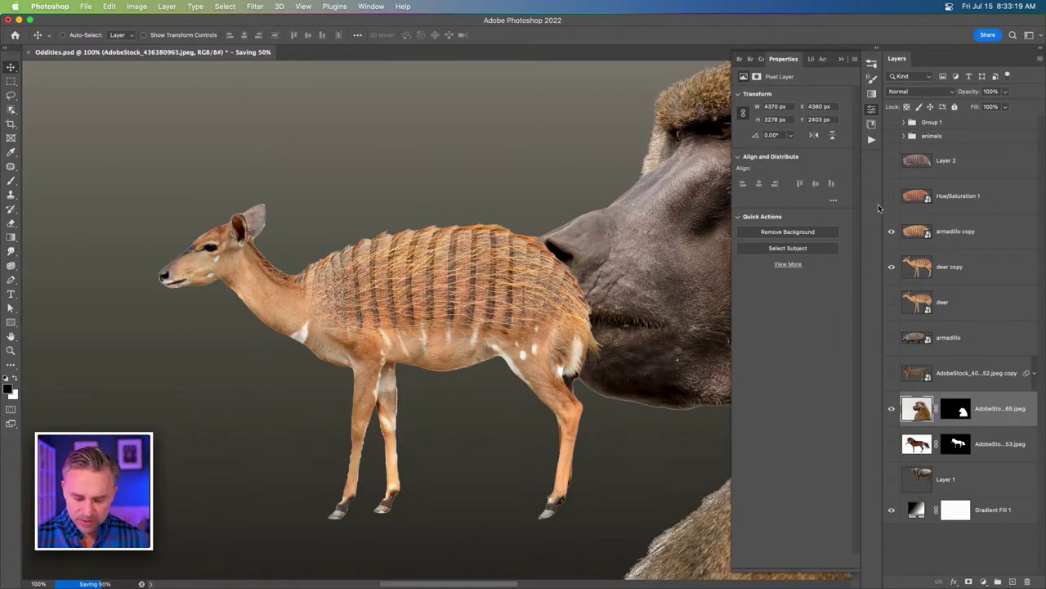
{"action": "key", "text": "super+minus"}
{"action": "key", "text": "super+minus"}
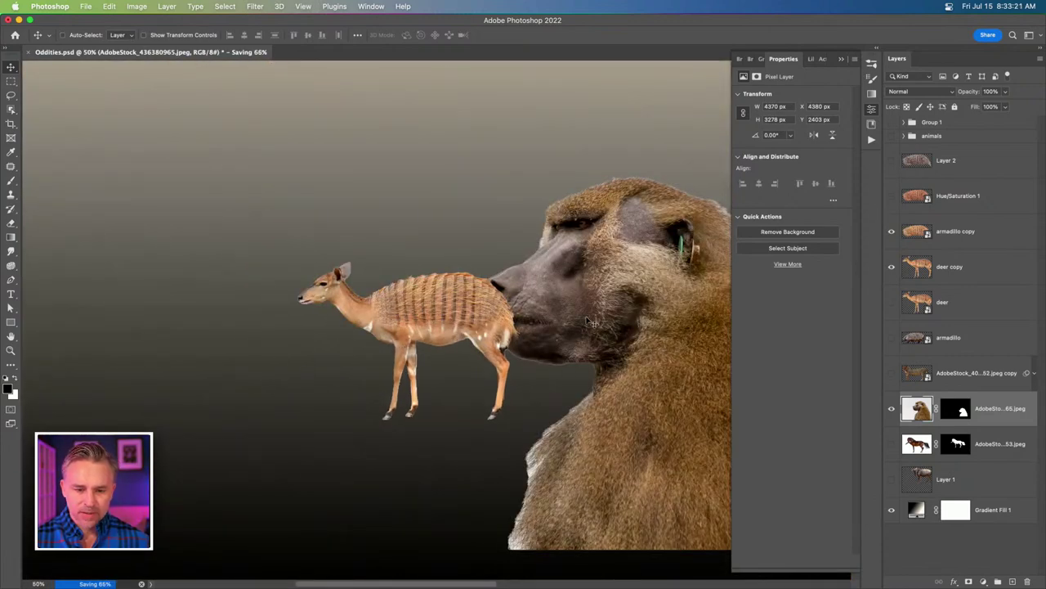
{"action": "left_click_drag", "start_coordinate": [587, 322], "coordinate": [248, 252]}
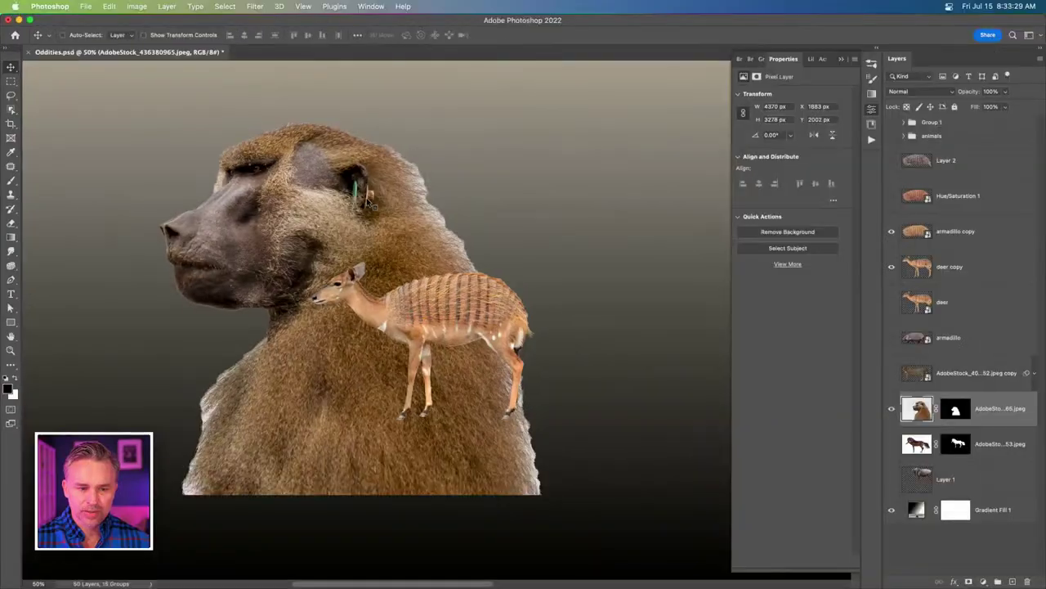
{"action": "left_click", "coordinate": [955, 409]}
In Select and Mask, brush wispy fur along the baboon's head, shoulder, side and chin.
{"action": "key", "text": "super+alt+r"}
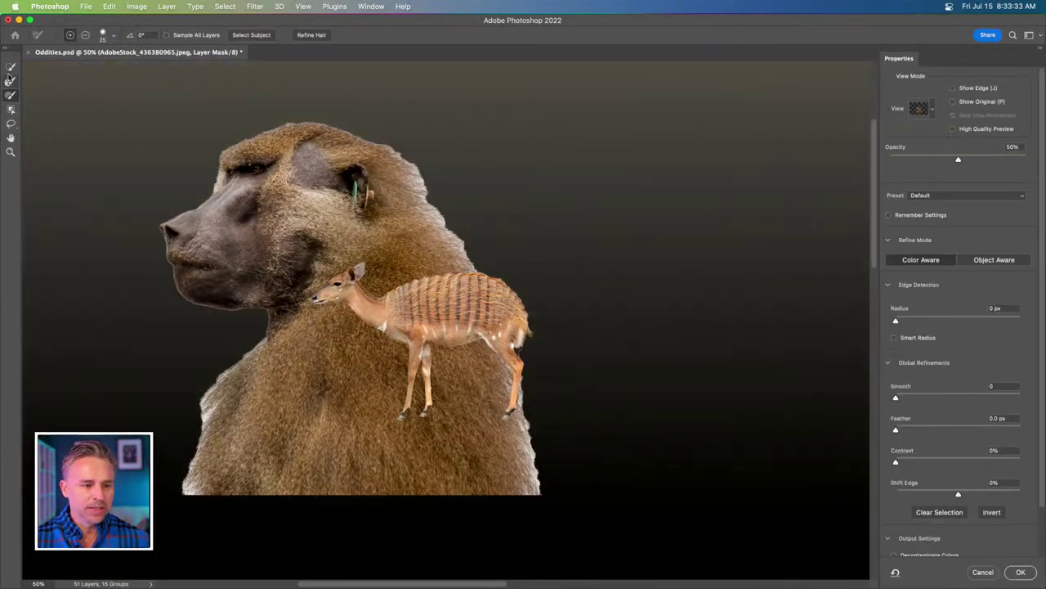
{"action": "left_click", "coordinate": [9, 81]}
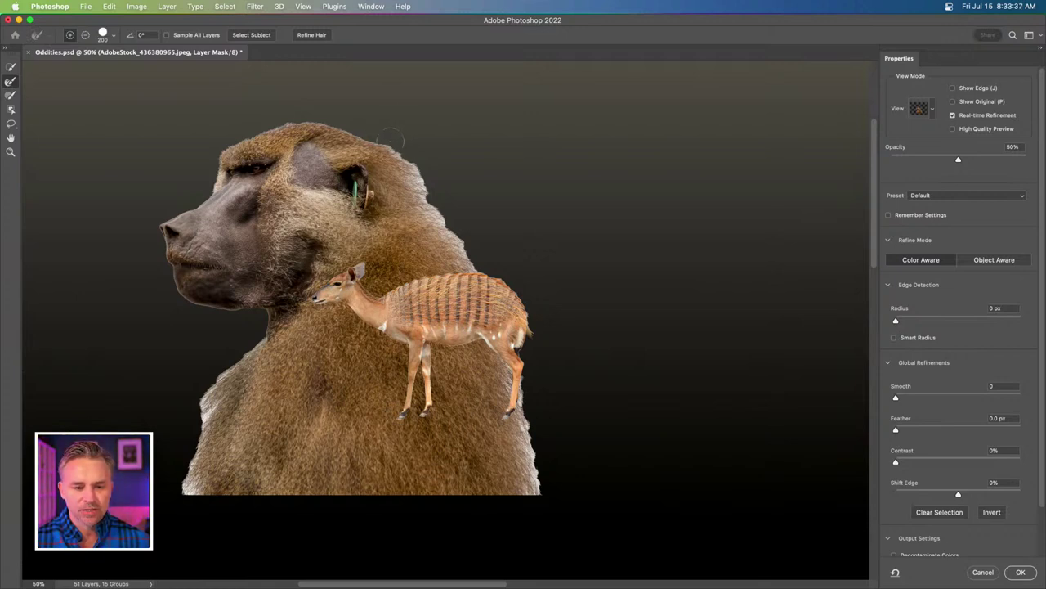
{"action": "left_click_drag", "start_coordinate": [391, 139], "coordinate": [481, 271]}
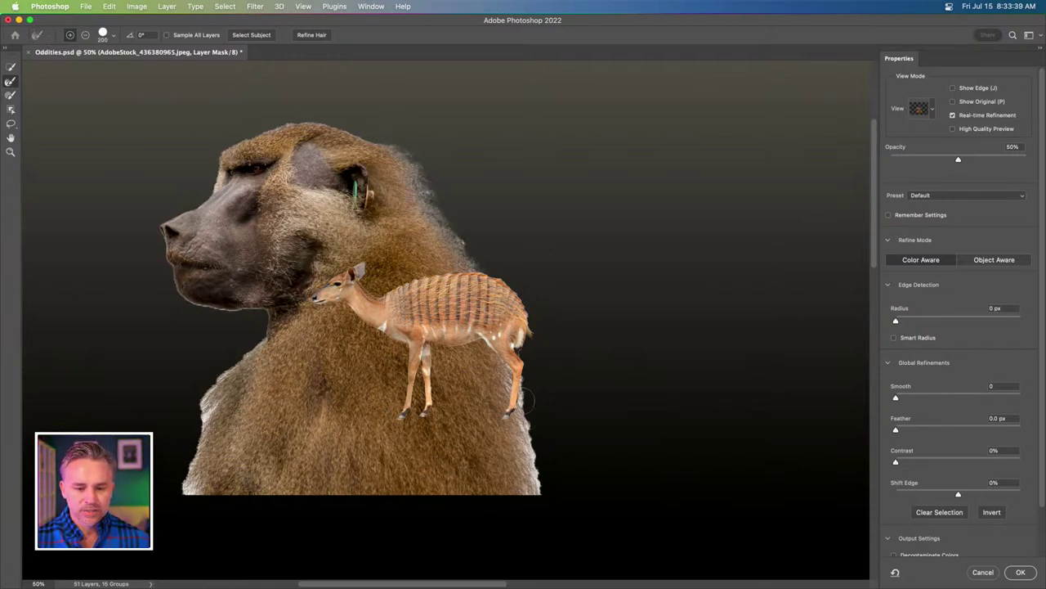
{"action": "mouse_move", "coordinate": [523, 400]}
{"action": "left_mouse_down"}
{"action": "mouse_move", "coordinate": [542, 509]}
{"action": "mouse_move", "coordinate": [527, 506]}
{"action": "left_mouse_up"}
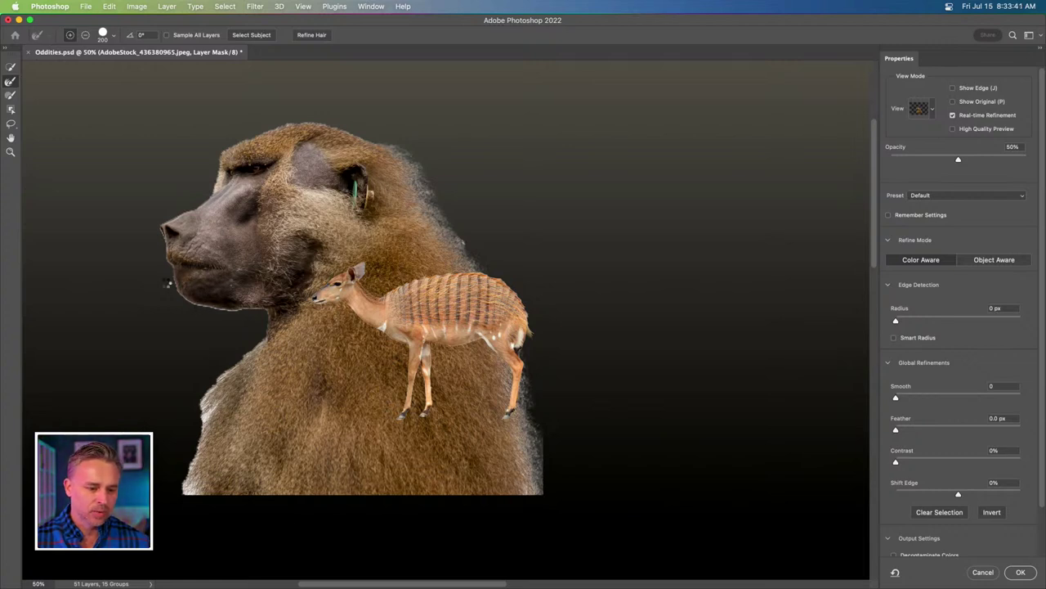
{"action": "key", "text": "bracketleft"}
{"action": "key", "text": "bracketleft"}
{"action": "key", "text": "bracketleft"}
{"action": "key", "text": "bracketleft"}
{"action": "key", "text": "bracketleft"}
{"action": "key", "text": "bracketleft"}
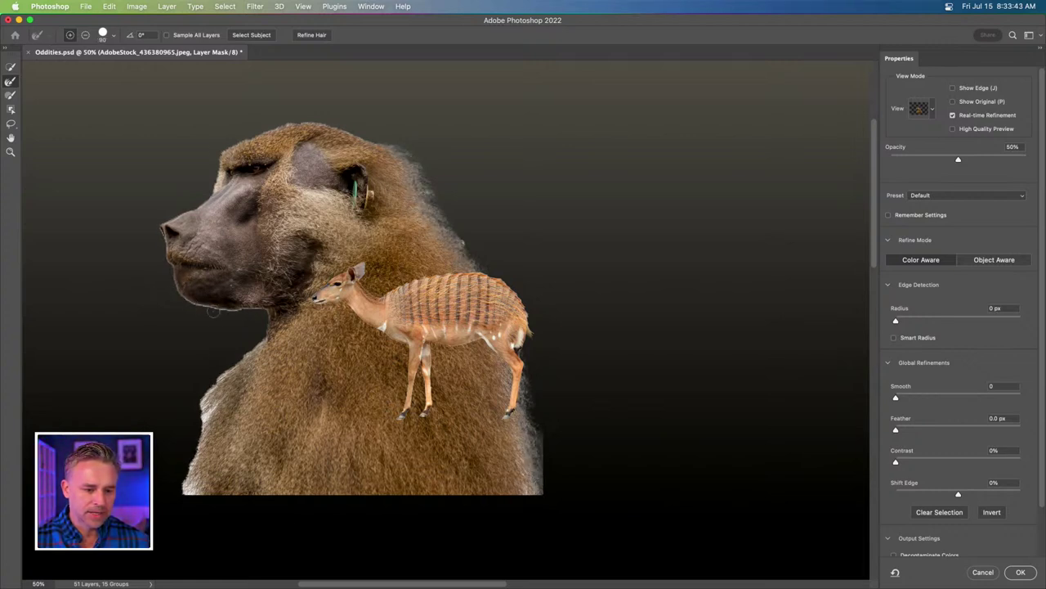
{"action": "mouse_move", "coordinate": [212, 311]}
{"action": "left_mouse_down"}
{"action": "mouse_move", "coordinate": [267, 321]}
{"action": "mouse_move", "coordinate": [204, 393]}
{"action": "mouse_move", "coordinate": [184, 501]}
{"action": "mouse_move", "coordinate": [204, 502]}
{"action": "left_mouse_up"}
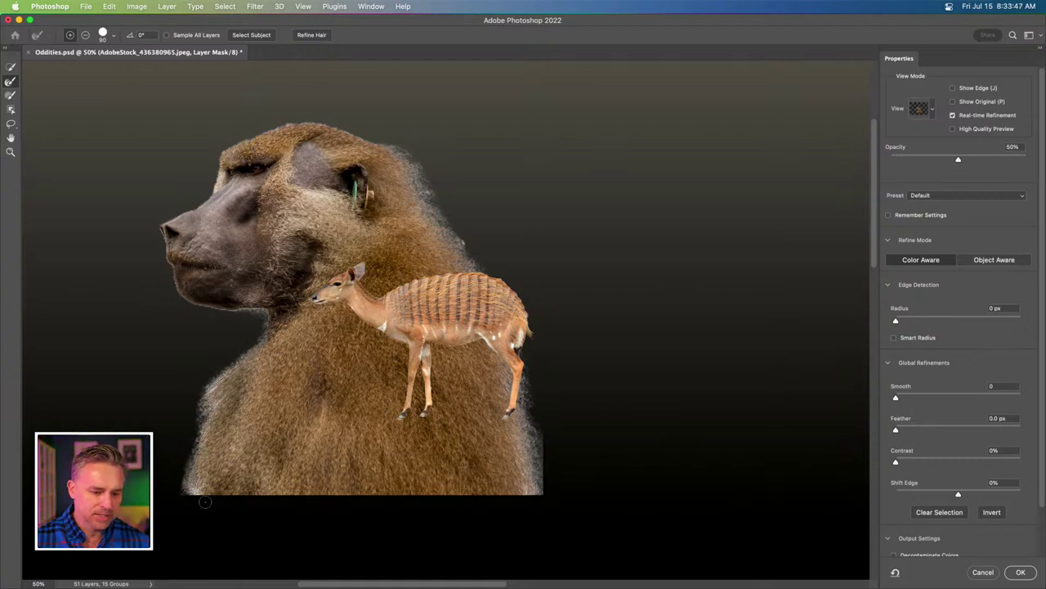
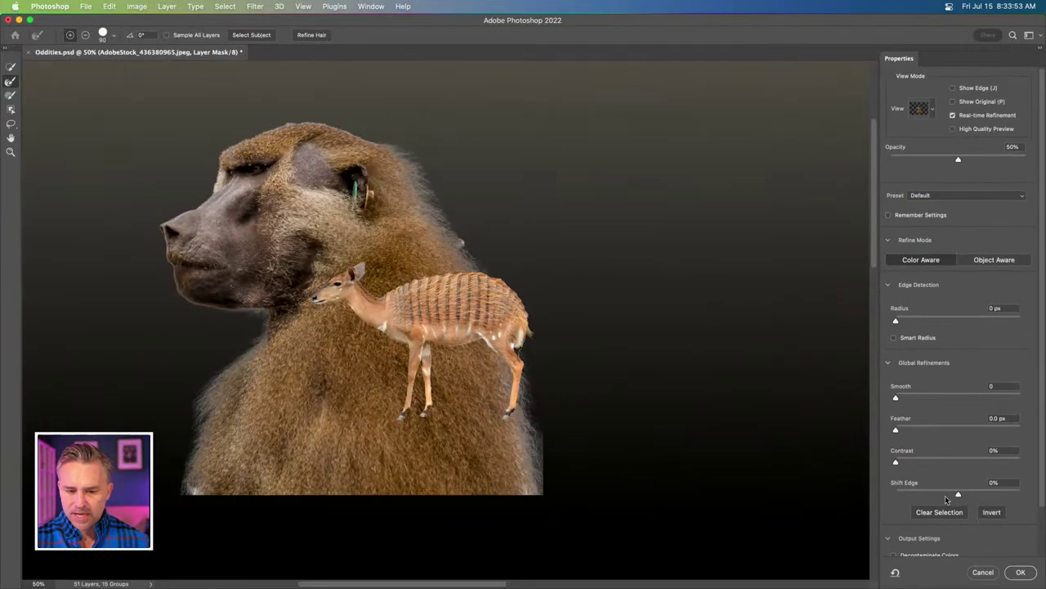
Set Shift Edge to -22% on the baboon's fur mask and output the refined mask.
{"action": "left_click", "coordinate": [873, 530]}
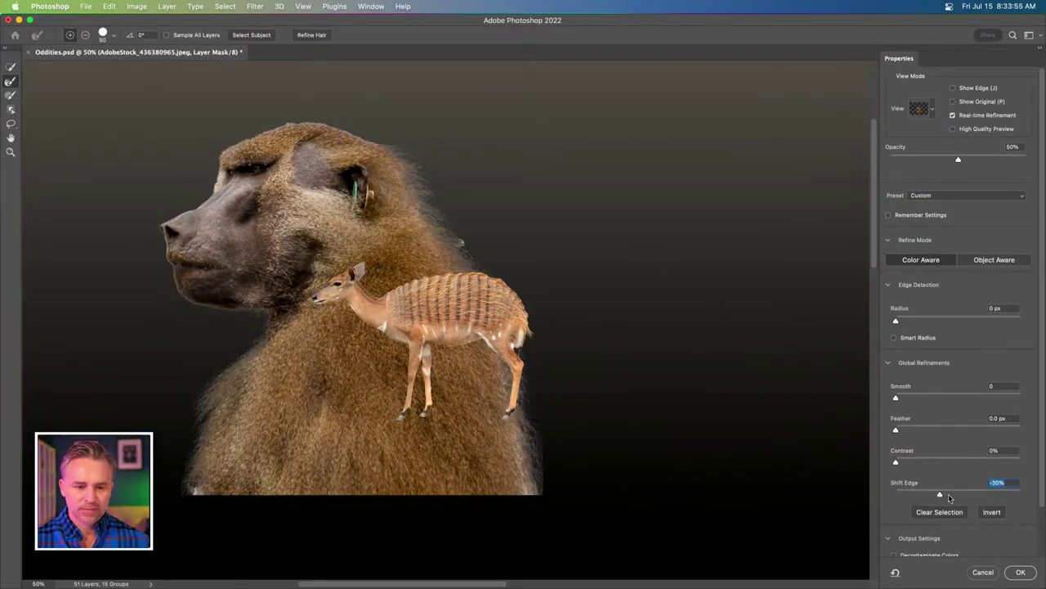
{"action": "left_click_drag", "start_coordinate": [947, 495], "coordinate": [944, 495]}
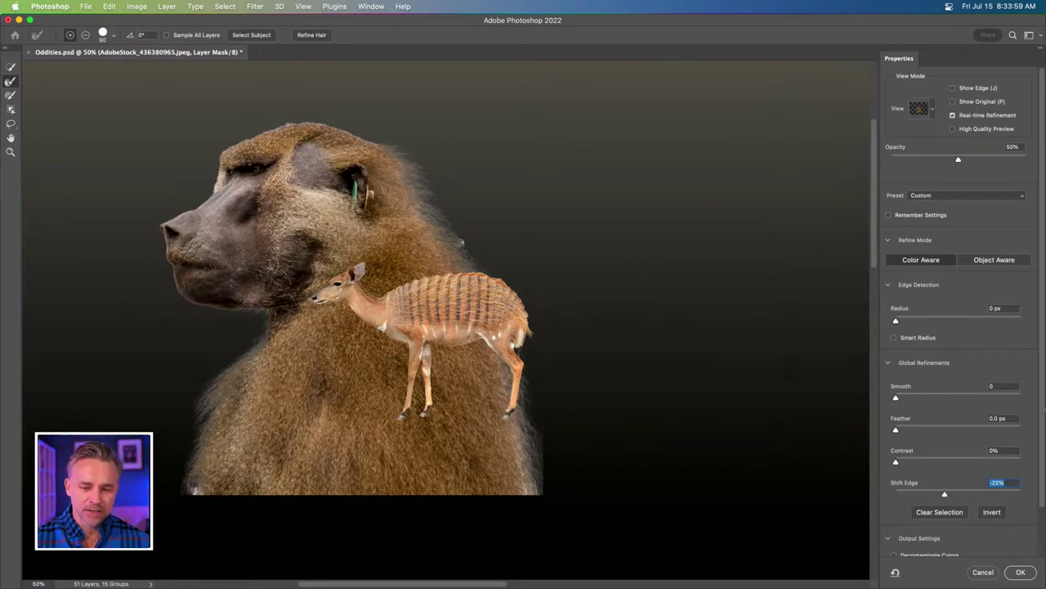
{"action": "left_click", "coordinate": [1021, 572]}
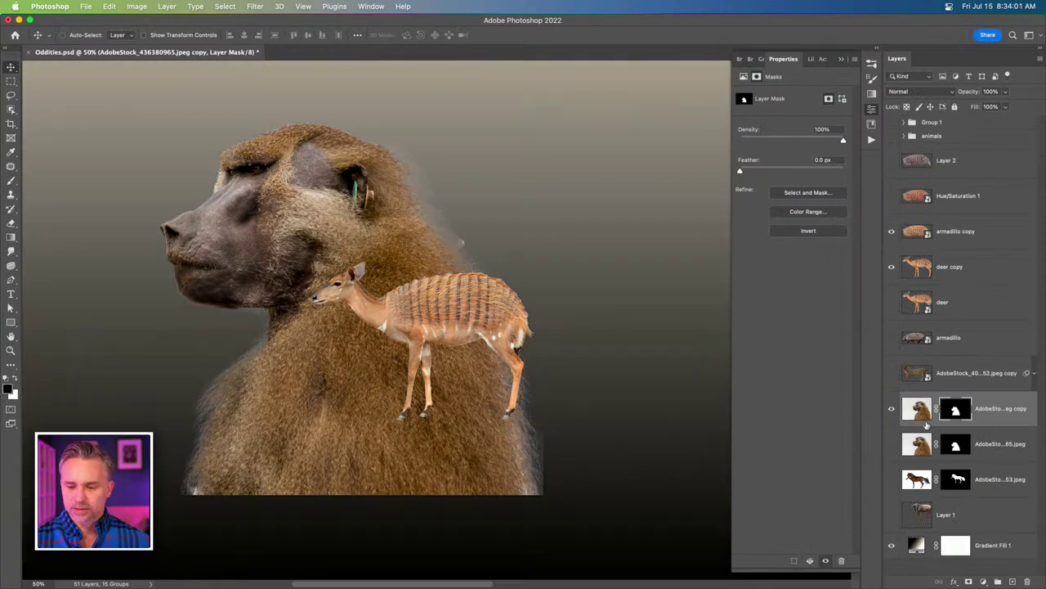
Target the baboon layer's image rather than its mask and zoom in on its ear.
{"action": "double_click", "coordinate": [917, 412]}
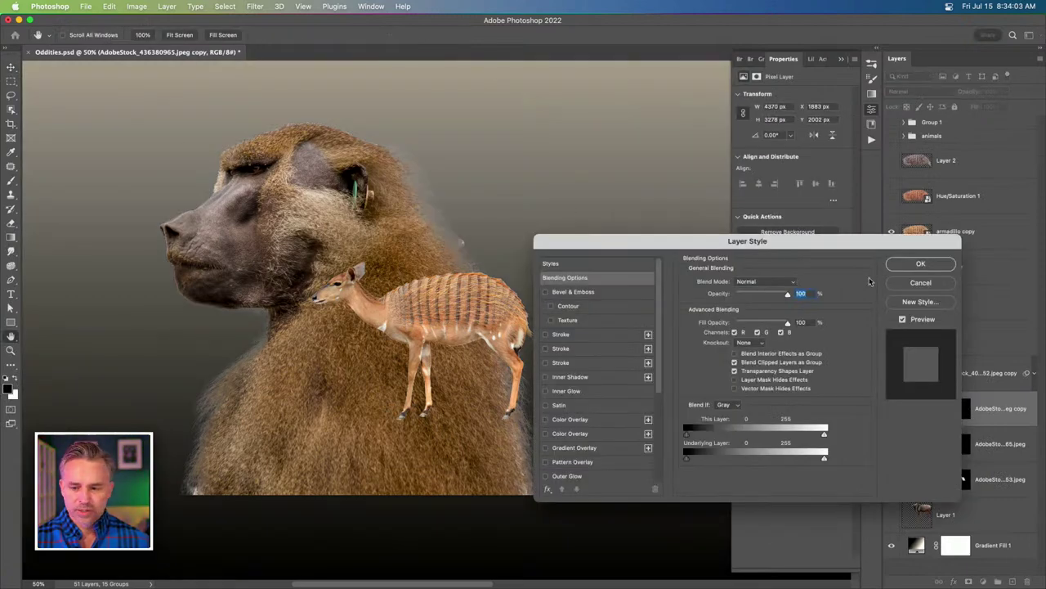
{"action": "left_click", "coordinate": [921, 283]}
{"action": "key", "text": "super+equal"}
{"action": "key", "text": "super+equal"}
{"action": "key", "text": "super+equal"}
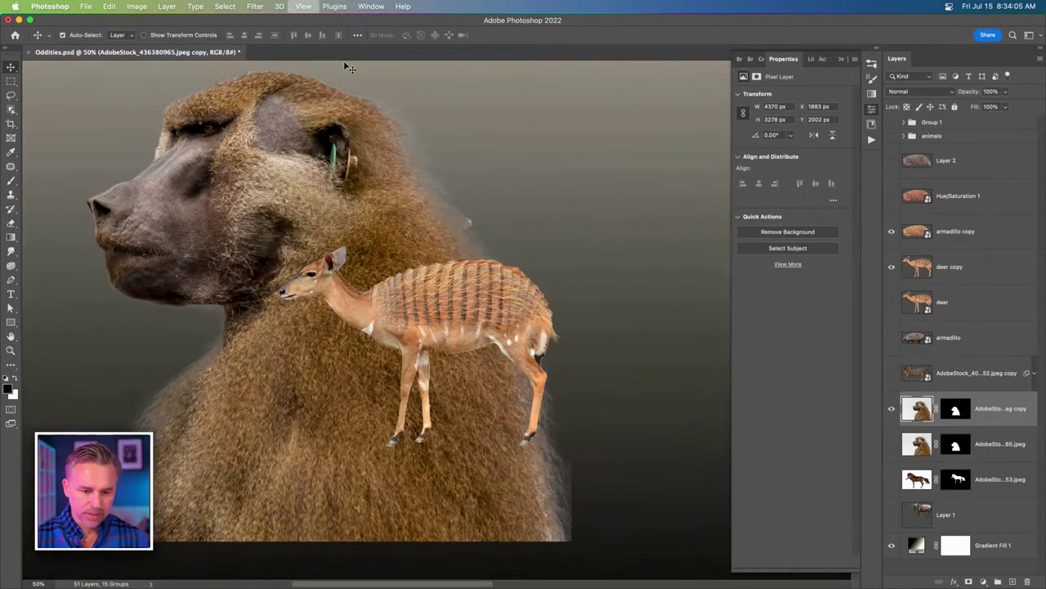
{"action": "scroll", "coordinate": [608, 469], "scroll_direction": "up", "scroll_amount": 10}
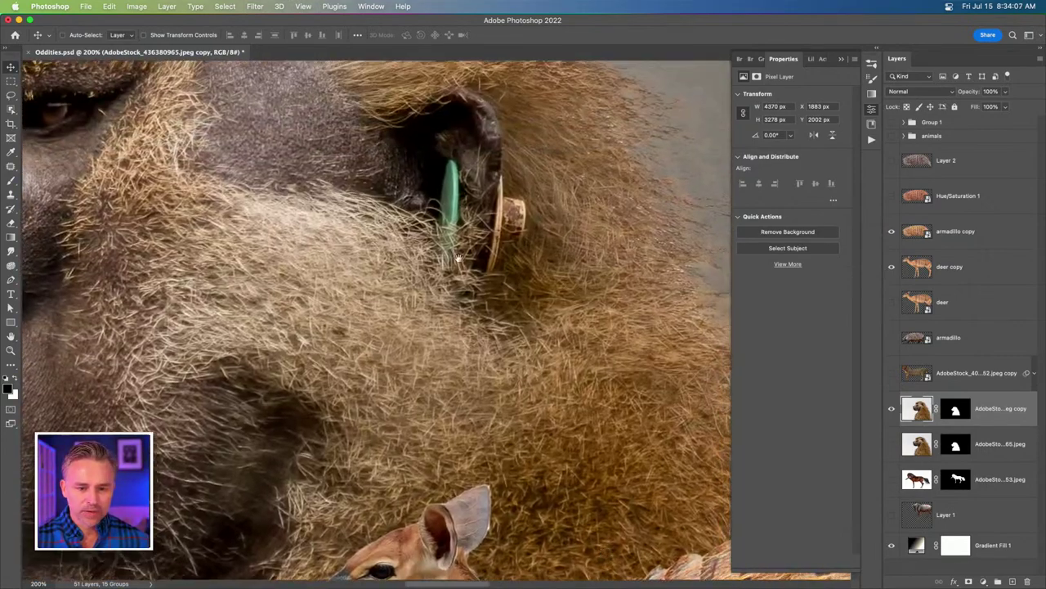
{"action": "scroll", "coordinate": [608, 469], "scroll_direction": "left", "scroll_amount": 3}
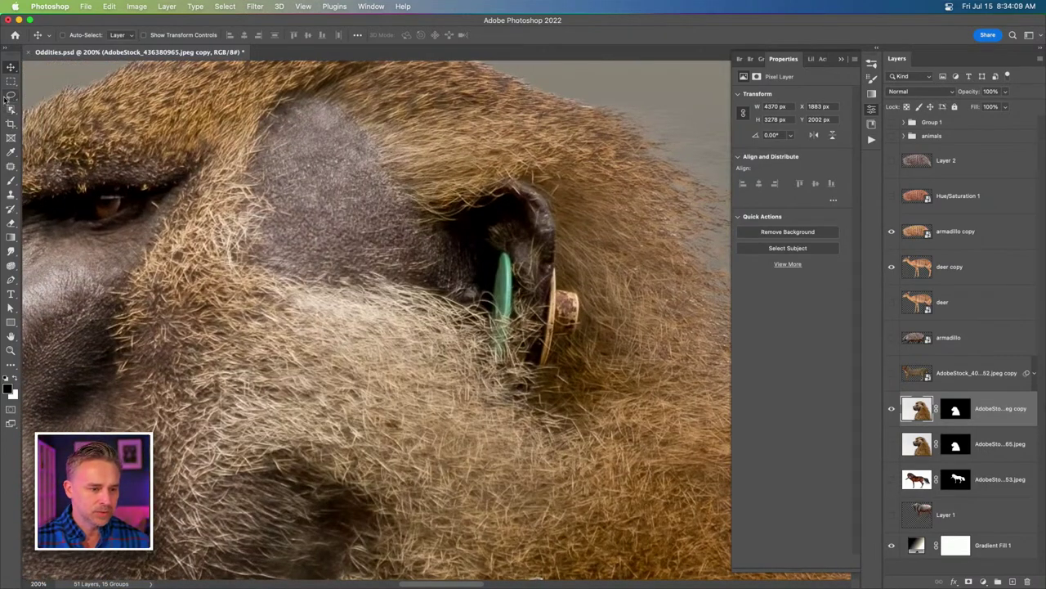
Lasso the green earring and replace it with a Content-Aware fill.
{"action": "left_click", "coordinate": [11, 95]}
{"action": "mouse_move", "coordinate": [487, 298]}
{"action": "left_mouse_down"}
{"action": "mouse_move", "coordinate": [513, 250]}
{"action": "mouse_move", "coordinate": [526, 281]}
{"action": "mouse_move", "coordinate": [513, 372]}
{"action": "mouse_move", "coordinate": [486, 360]}
{"action": "left_mouse_up"}
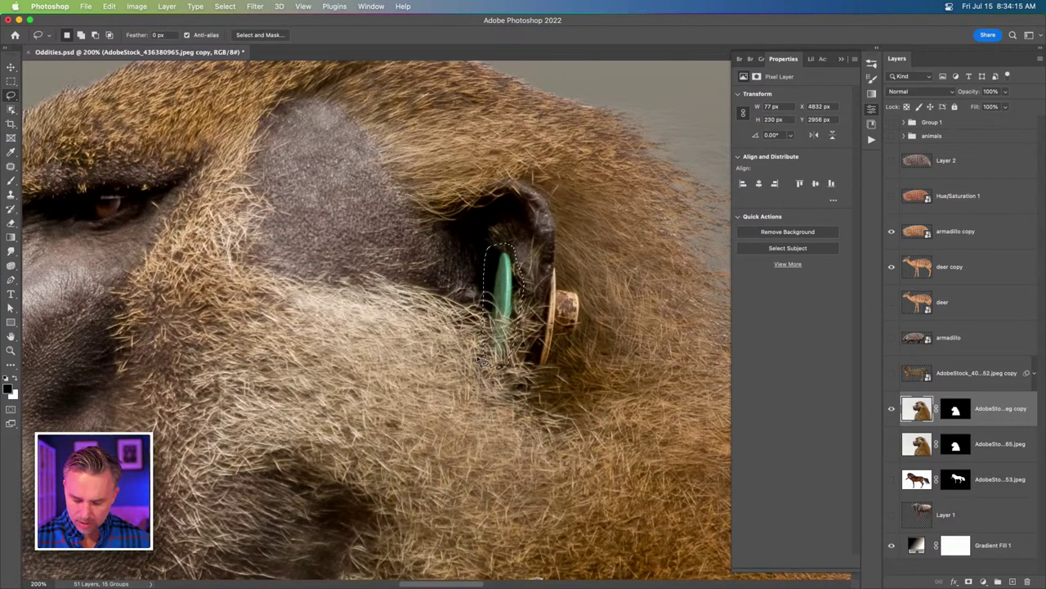
{"action": "key", "text": "shift+BackSpace"}
{"action": "left_click", "coordinate": [482, 292]}
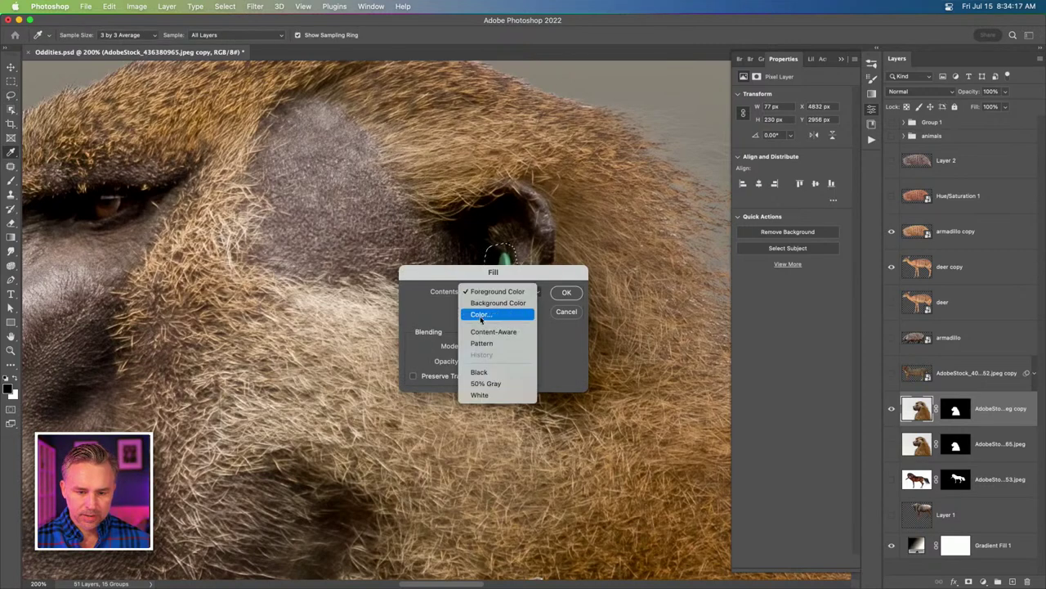
{"action": "left_click", "coordinate": [482, 330]}
{"action": "left_click", "coordinate": [559, 295]}
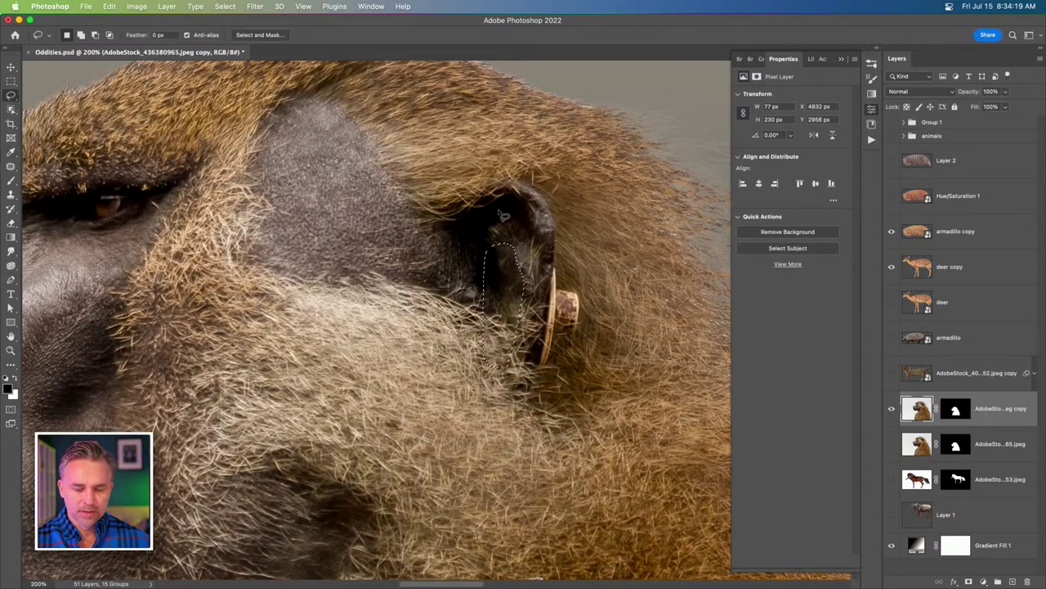
Content-Aware fill the coin beside the ear, then convert the baboon layer to a smart object.
{"action": "mouse_move", "coordinate": [554, 286]}
{"action": "left_mouse_down"}
{"action": "mouse_move", "coordinate": [537, 387]}
{"action": "mouse_move", "coordinate": [557, 393]}
{"action": "mouse_move", "coordinate": [591, 314]}
{"action": "mouse_move", "coordinate": [573, 257]}
{"action": "left_mouse_up"}
{"action": "key", "text": "shift+BackSpace"}
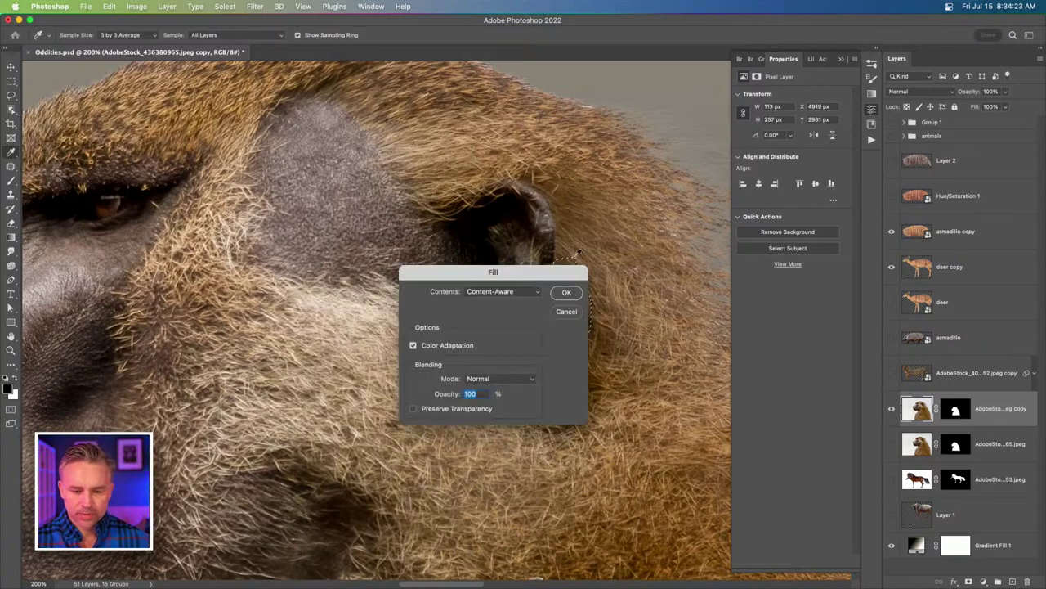
{"action": "key", "text": "Return"}
{"action": "key", "text": "super+d"}
{"action": "key", "text": "super+minus"}
{"action": "key", "text": "super+minus"}
{"action": "key", "text": "super+minus"}
{"action": "key", "text": "super+minus"}
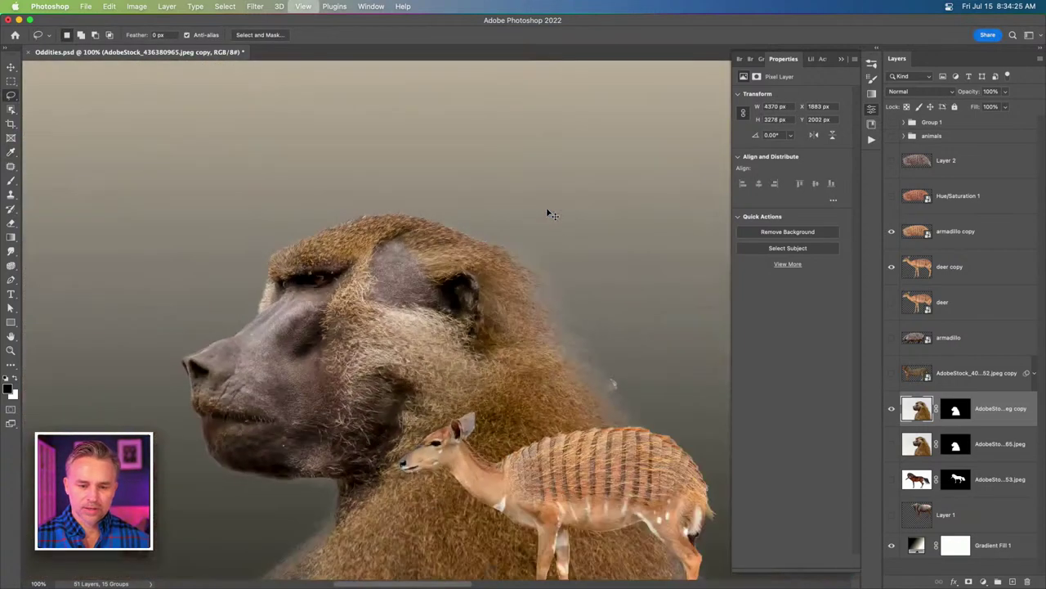
{"action": "key", "text": "super+alt+shift+s"}
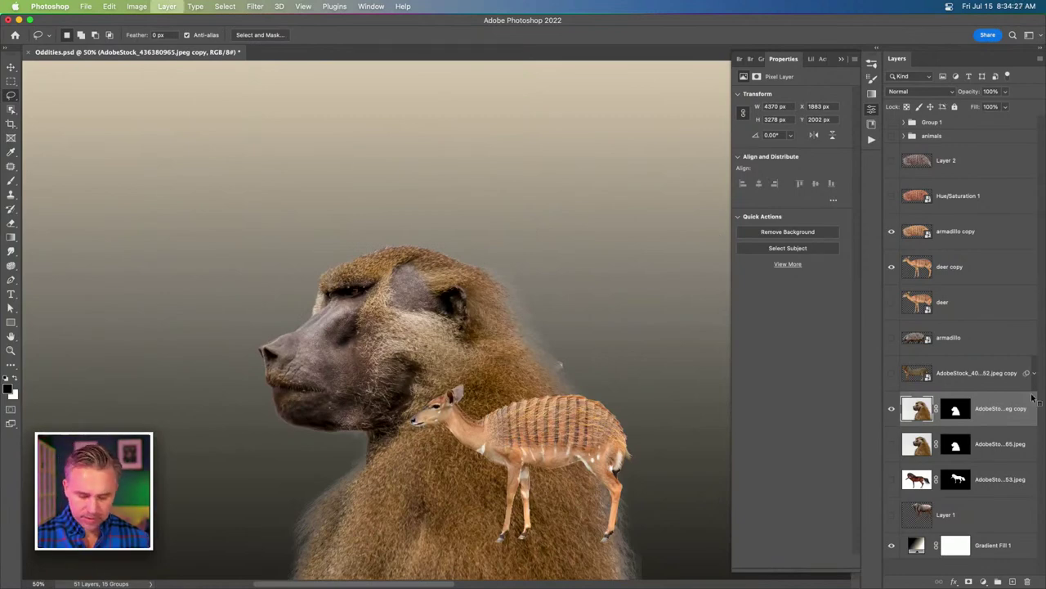
Add a layer mask to the baboon and paint out its lower body and chin fur in black.
{"action": "scroll", "coordinate": [540, 221], "scroll_direction": "down", "scroll_amount": 5}
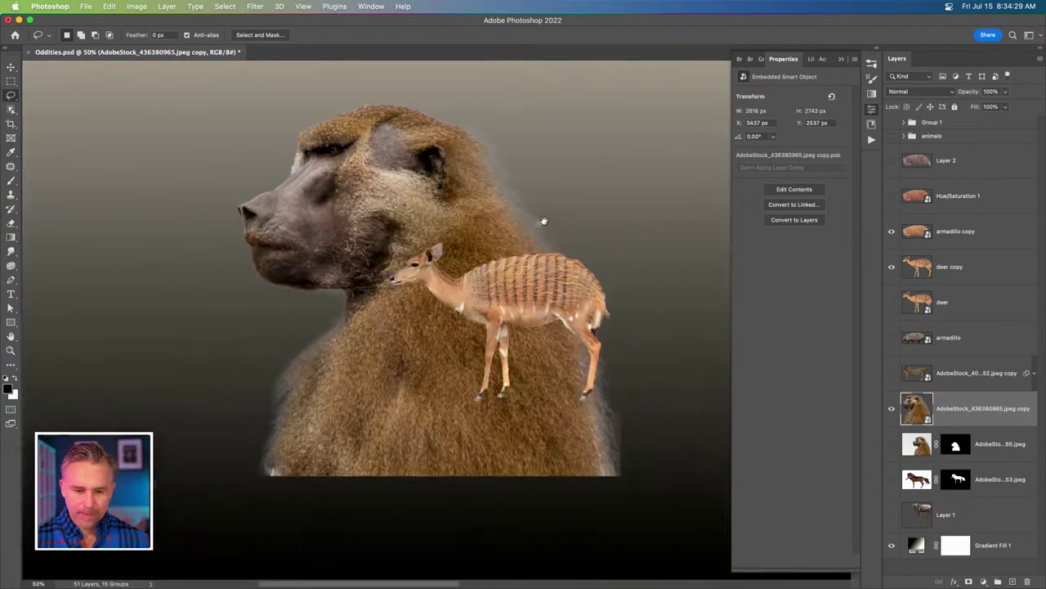
{"action": "key", "text": "b"}
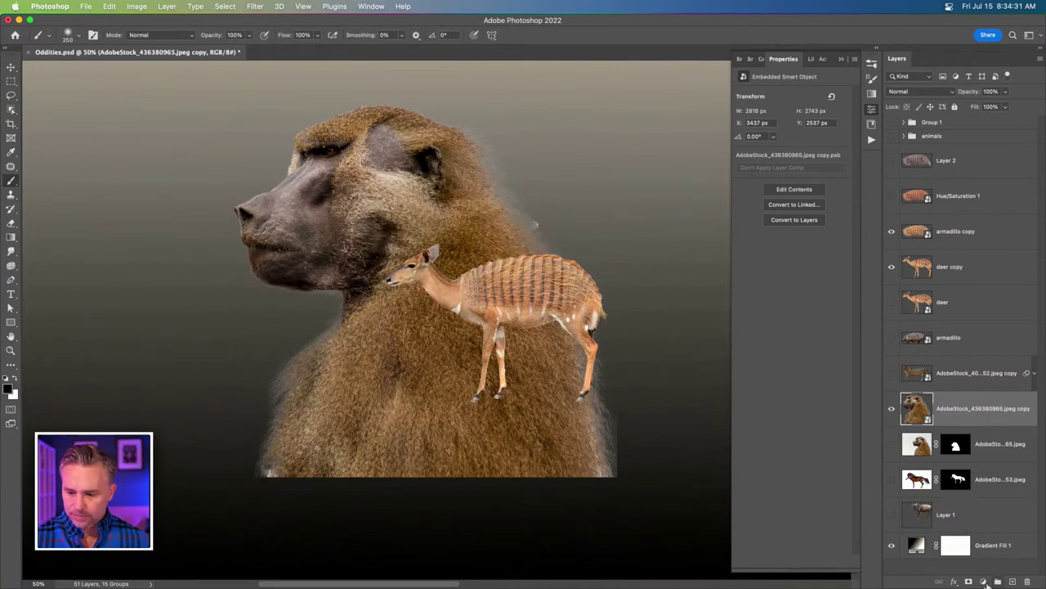
{"action": "left_click", "coordinate": [969, 581]}
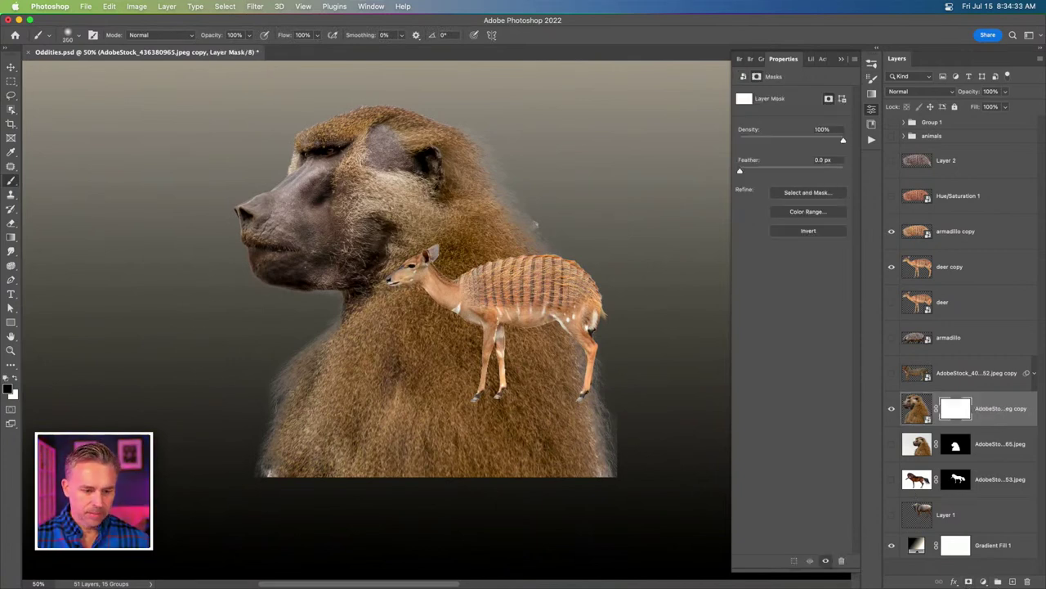
{"action": "key", "text": "bracketright"}
{"action": "key", "text": "bracketright"}
{"action": "key", "text": "bracketright"}
{"action": "key", "text": "bracketright"}
{"action": "key", "text": "bracketright"}
{"action": "key", "text": "bracketright"}
{"action": "mouse_move", "coordinate": [234, 409]}
{"action": "left_mouse_down"}
{"action": "mouse_move", "coordinate": [654, 421]}
{"action": "mouse_move", "coordinate": [303, 373]}
{"action": "mouse_move", "coordinate": [649, 253]}
{"action": "left_mouse_up"}
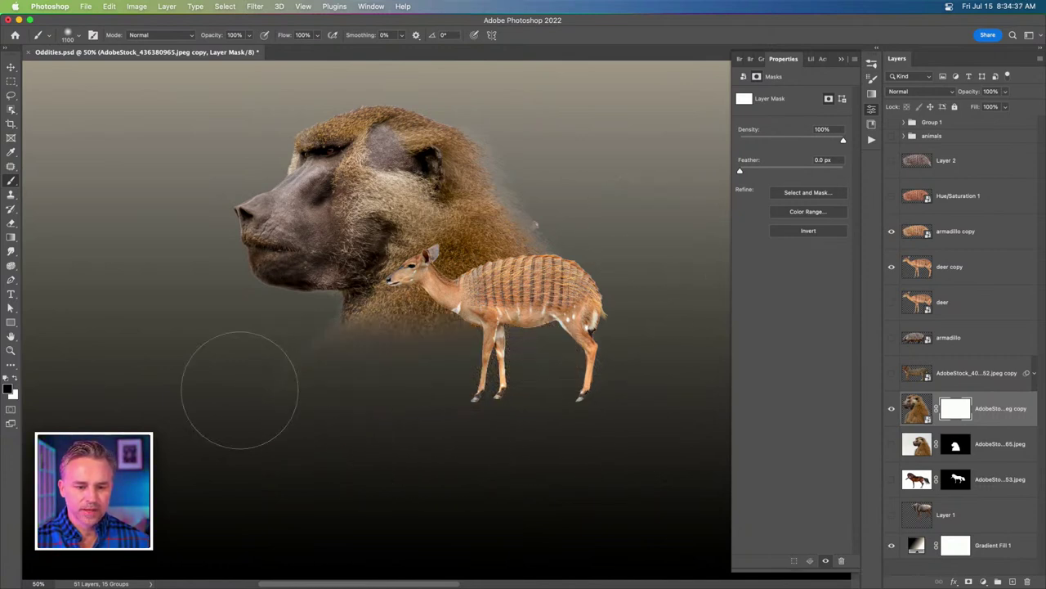
{"action": "left_click_drag", "start_coordinate": [233, 379], "coordinate": [638, 352]}
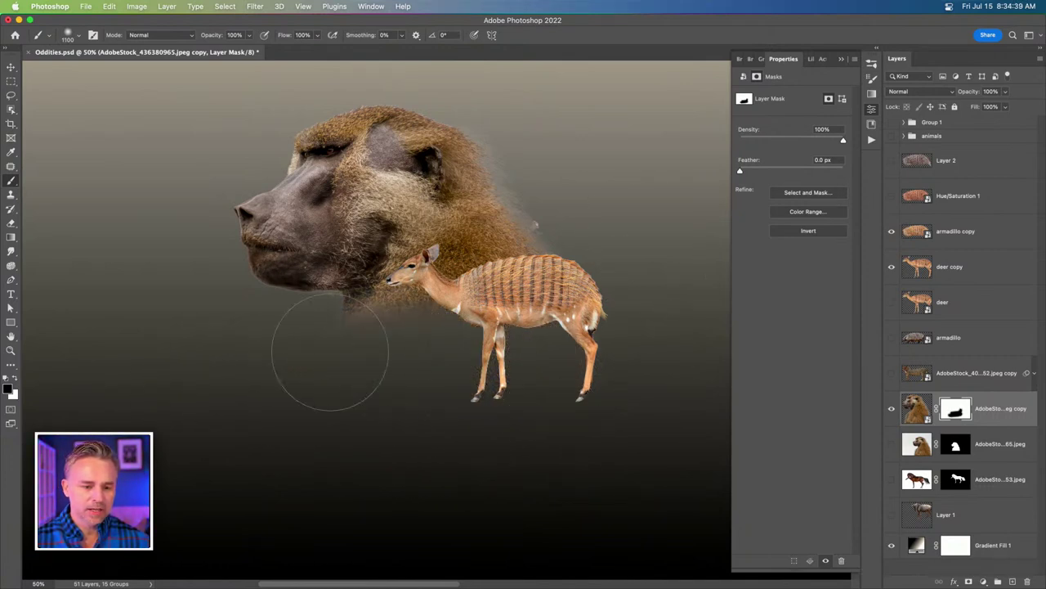
{"action": "key", "text": "bracketleft"}
{"action": "key", "text": "bracketleft"}
{"action": "key", "text": "bracketleft"}
{"action": "mouse_move", "coordinate": [314, 347]}
{"action": "left_mouse_down"}
{"action": "mouse_move", "coordinate": [619, 292]}
{"action": "mouse_move", "coordinate": [523, 225]}
{"action": "left_mouse_up"}
{"action": "key", "text": "bracketleft"}
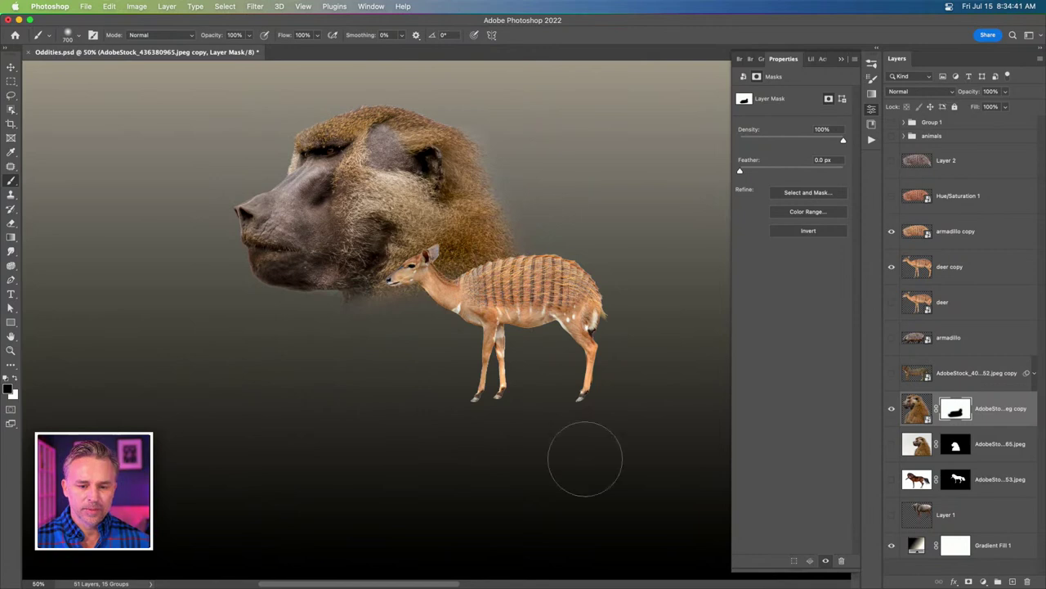
{"action": "left_click", "coordinate": [10, 66]}
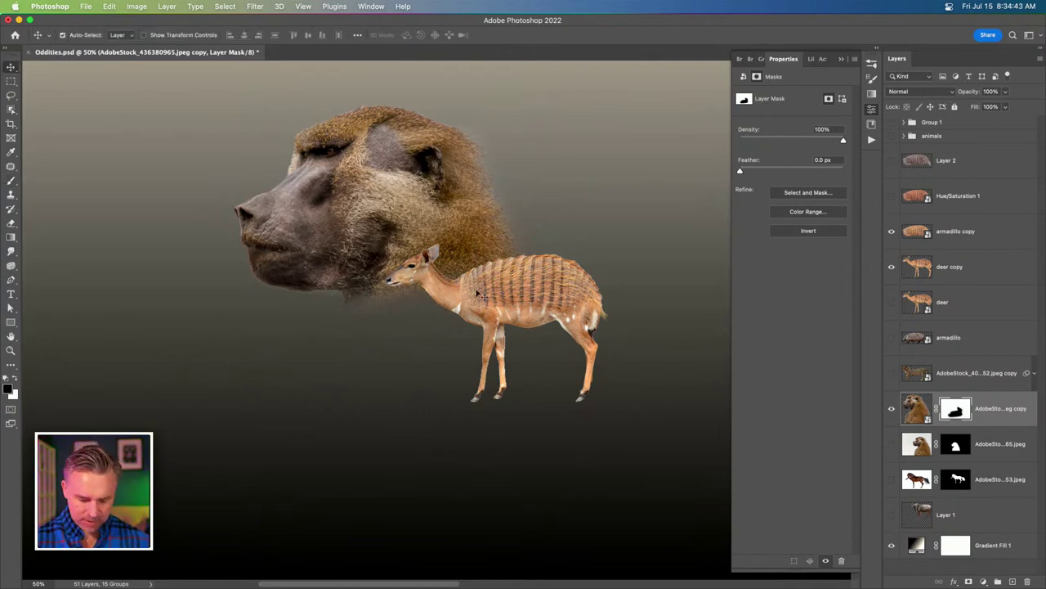
Scale the baboon down and move it onto the deer's head.
{"action": "key", "text": "ctrl+t"}
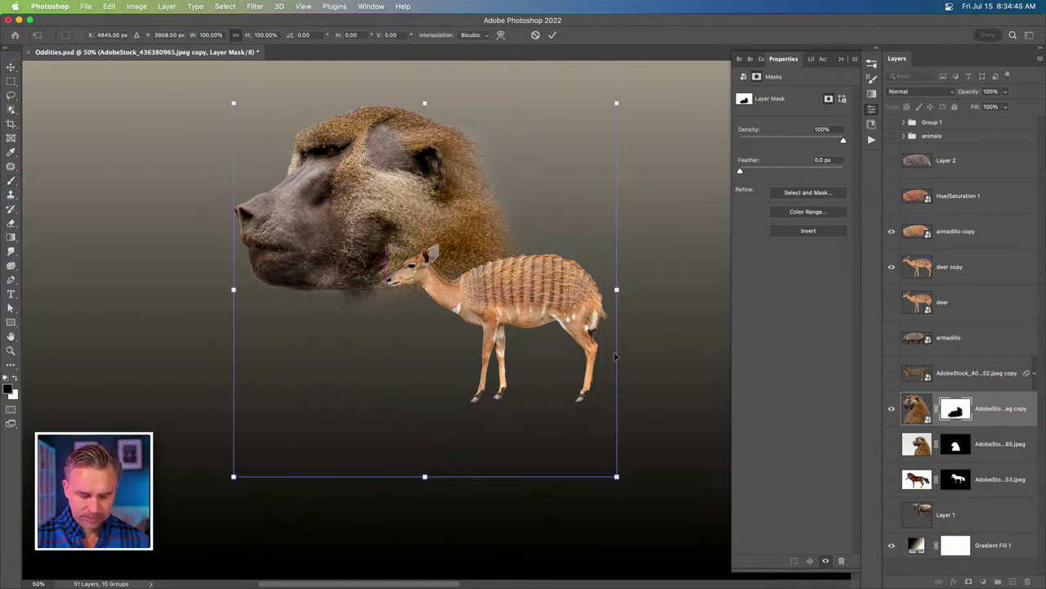
{"action": "left_click_drag", "start_coordinate": [235, 105], "coordinate": [507, 370]}
{"action": "left_click_drag", "start_coordinate": [522, 422], "coordinate": [379, 281]}
{"action": "key", "text": "super+plus"}
{"action": "key", "text": "super+plus"}
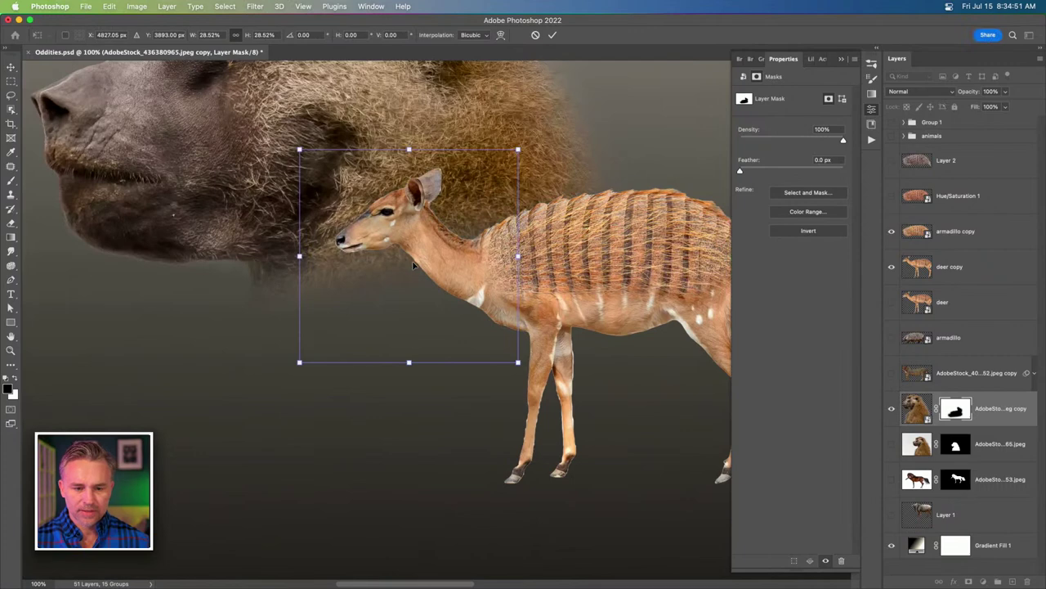
{"action": "key", "text": "Return"}
{"action": "key", "text": "super+plus"}
{"action": "key", "text": "super+plus"}
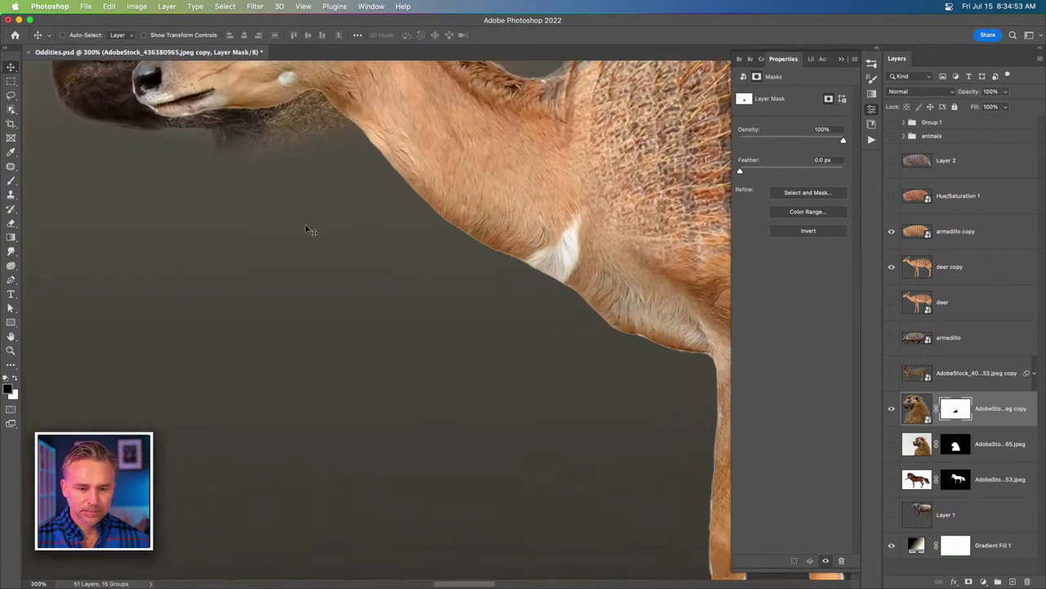
{"action": "key", "text": "super+minus"}
{"action": "key", "text": "super+minus"}
{"action": "key", "text": "super+plus"}
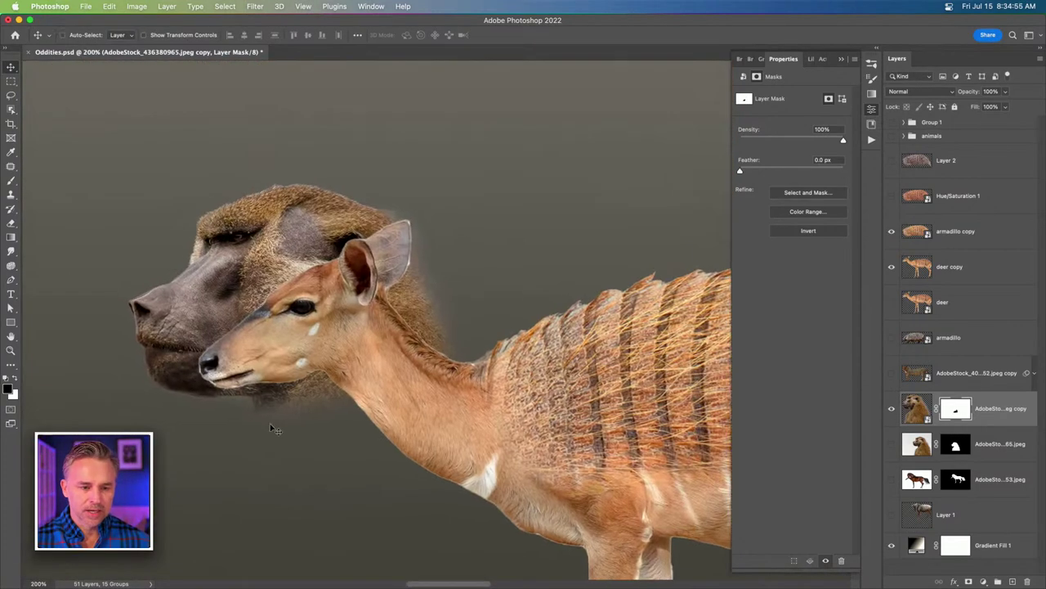
Stack the baboon above armadillo copy, shrink it to about 72% and seat it on the deer's neck.
{"action": "left_click_drag", "start_coordinate": [911, 408], "coordinate": [915, 219]}
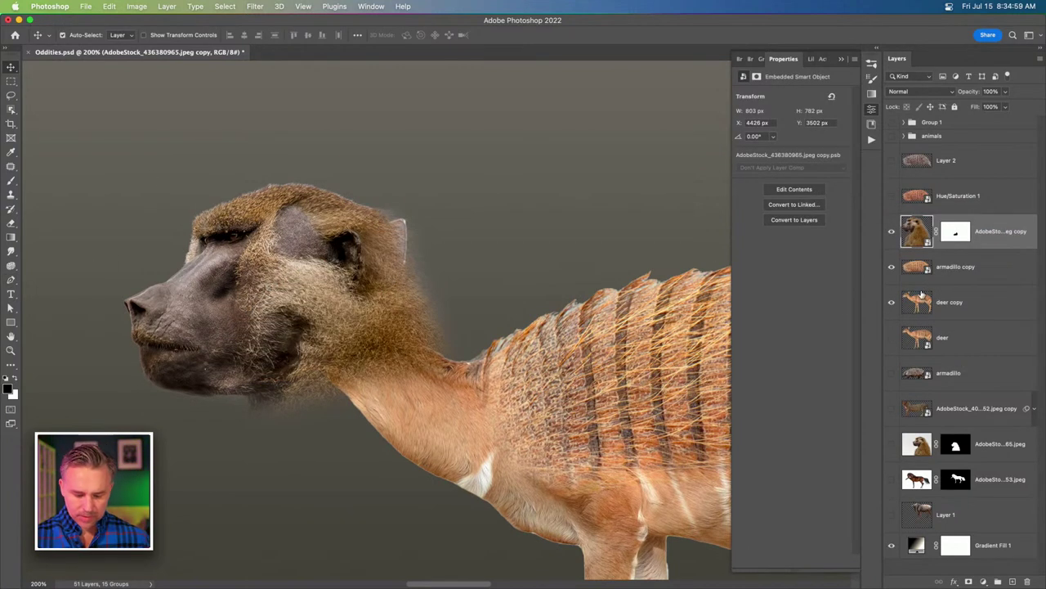
{"action": "key", "text": "super+t"}
{"action": "left_click_drag", "start_coordinate": [125, 185], "coordinate": [260, 335]}
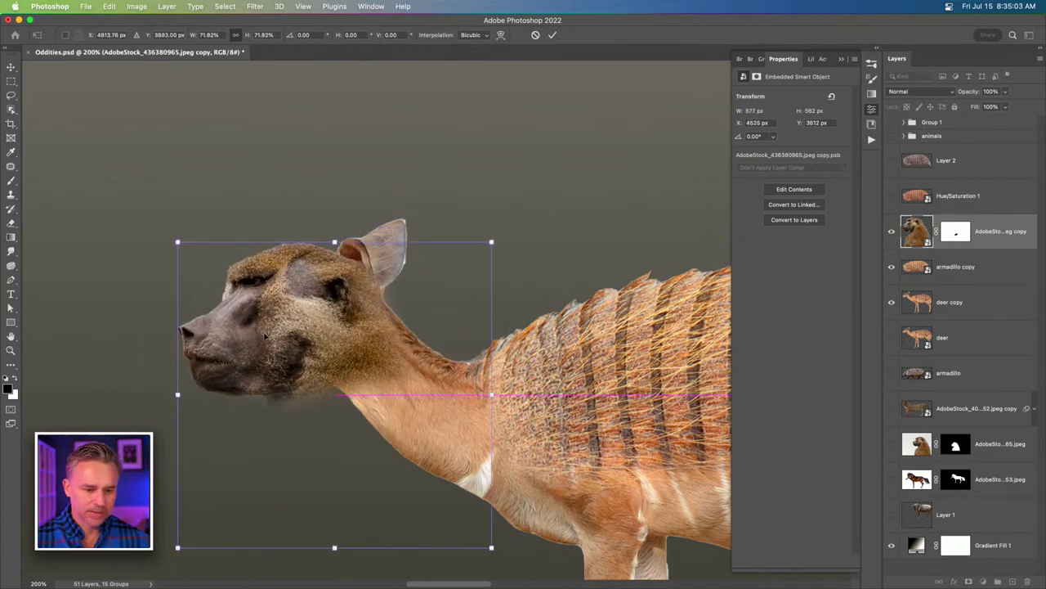
{"action": "key", "text": "Return"}
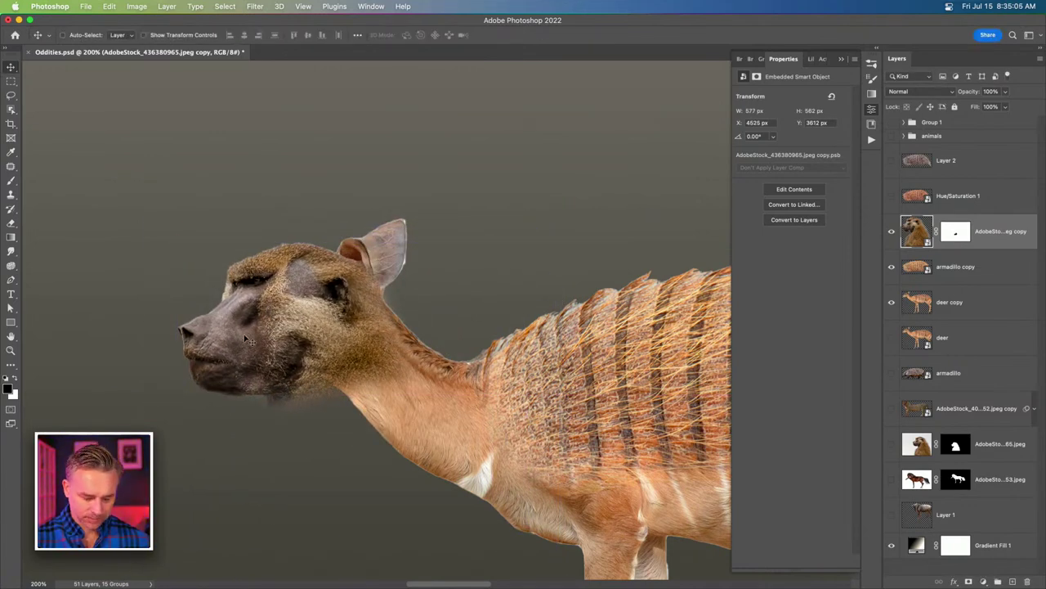
{"action": "left_click_drag", "start_coordinate": [267, 339], "coordinate": [281, 324]}
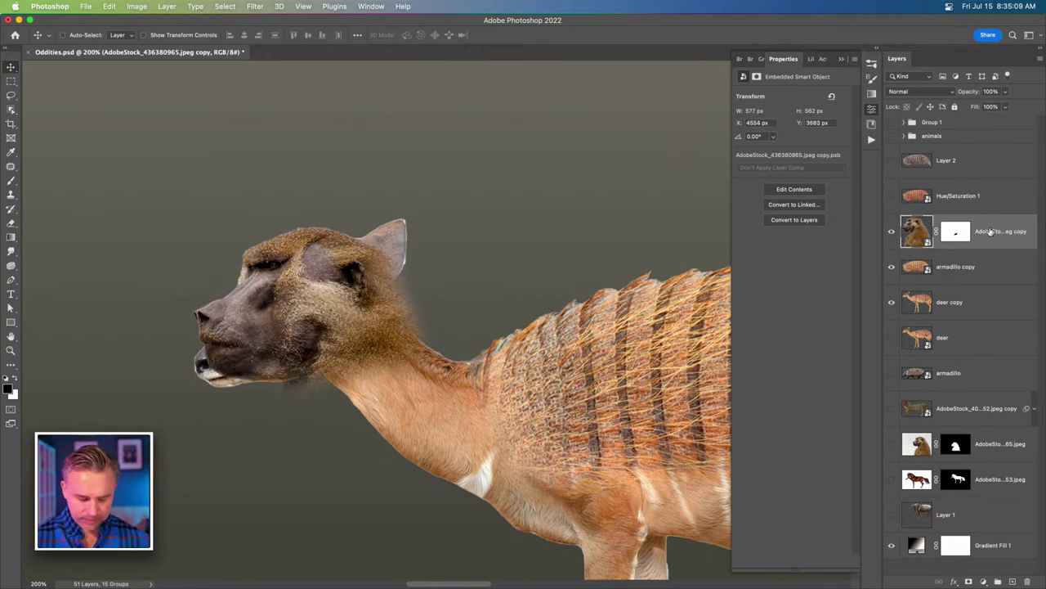
{"action": "key", "text": "ctrl+z"}
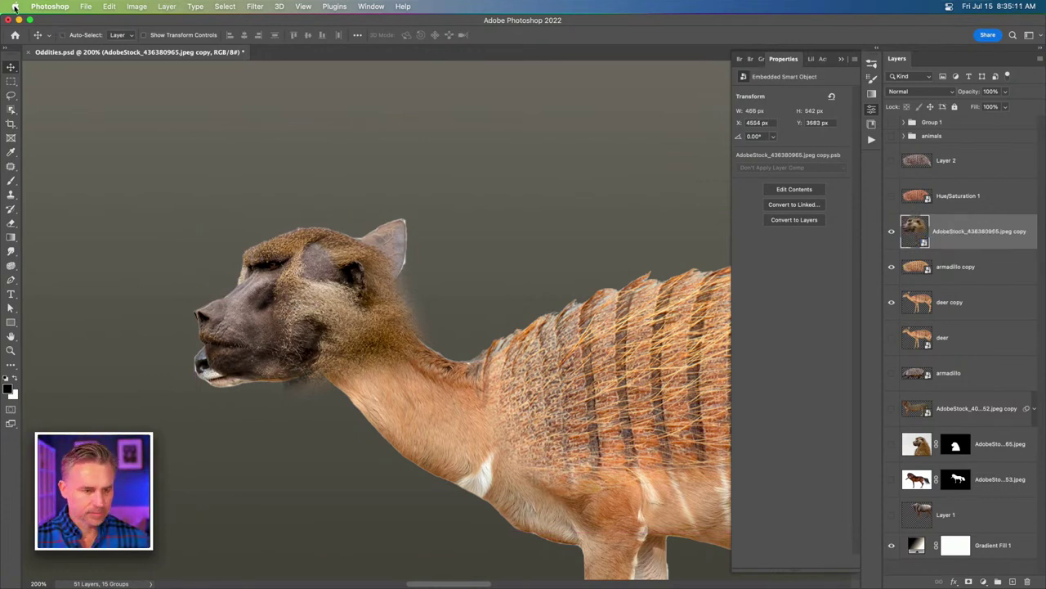
Puppet Warp the baboon head by pinning and pulling its cheek, forehead, chin and neck point, then commit.
{"action": "key", "text": "super+shift+p"}
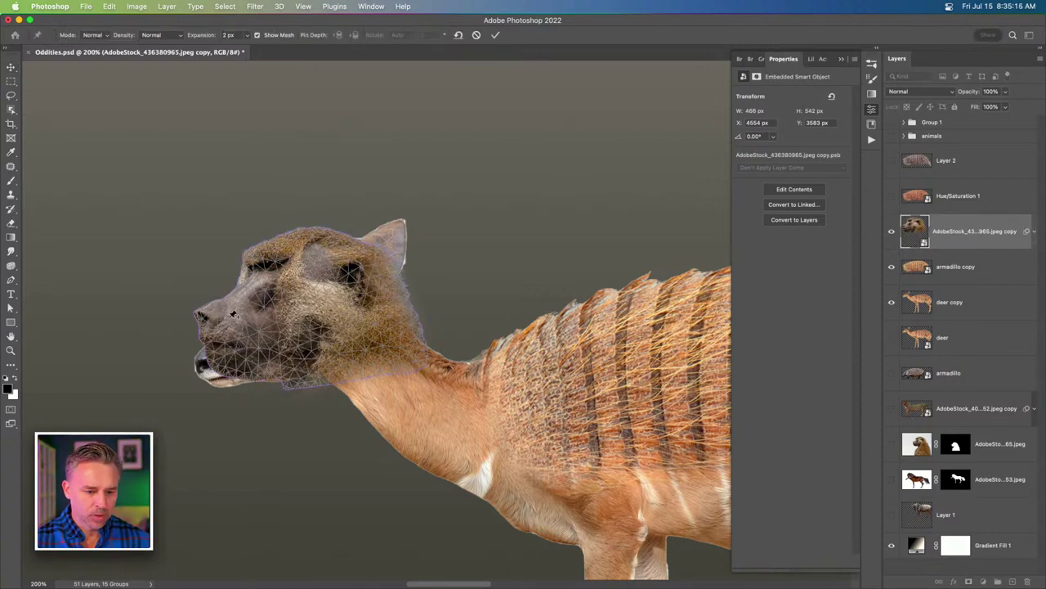
{"action": "left_click", "coordinate": [229, 318]}
{"action": "left_click", "coordinate": [306, 266]}
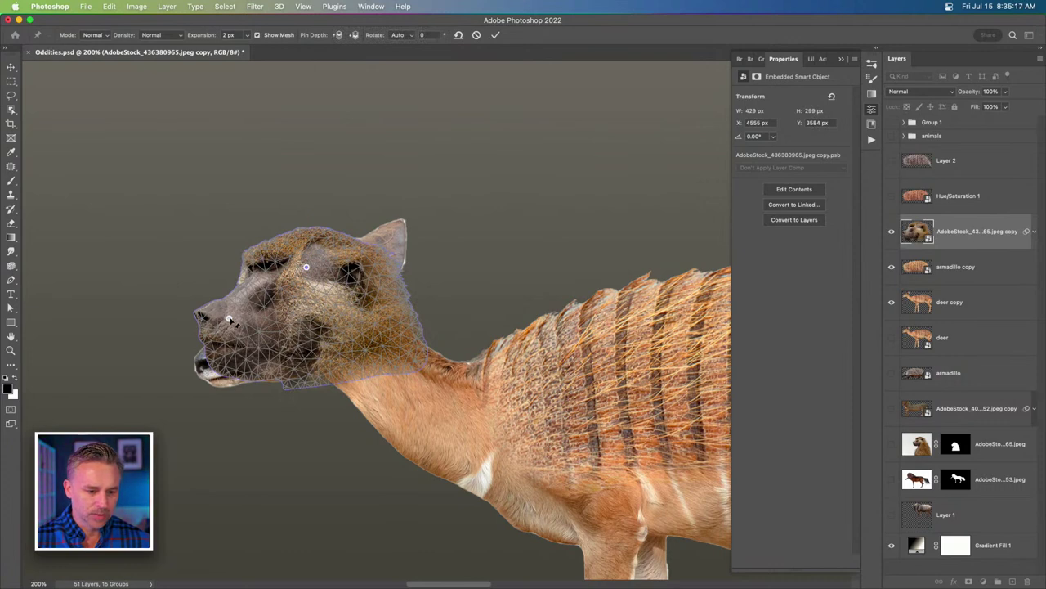
{"action": "left_click_drag", "start_coordinate": [231, 321], "coordinate": [214, 344]}
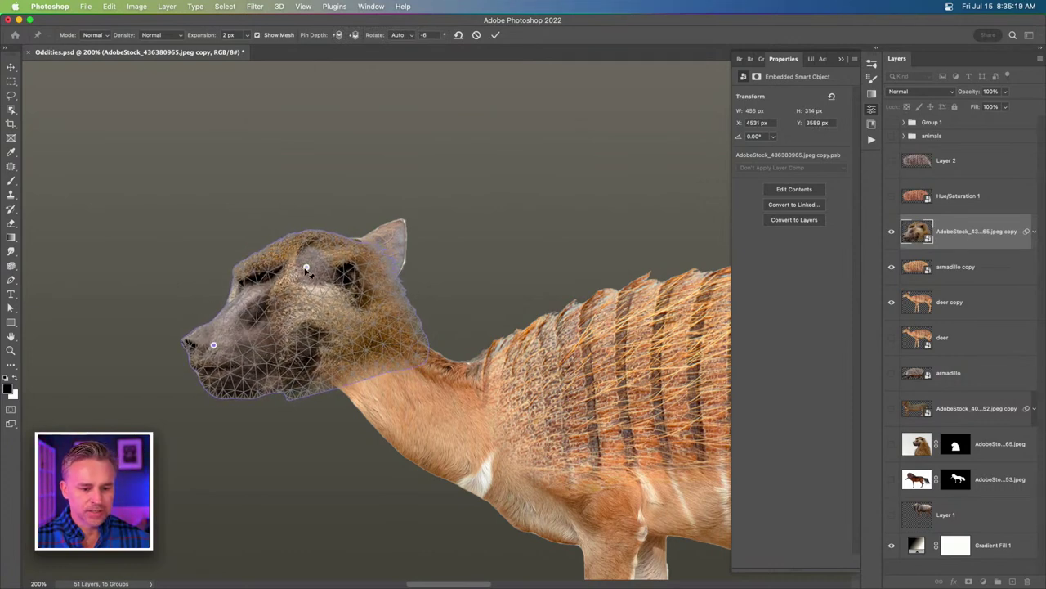
{"action": "left_click_drag", "start_coordinate": [306, 267], "coordinate": [318, 256]}
{"action": "left_click", "coordinate": [304, 376]}
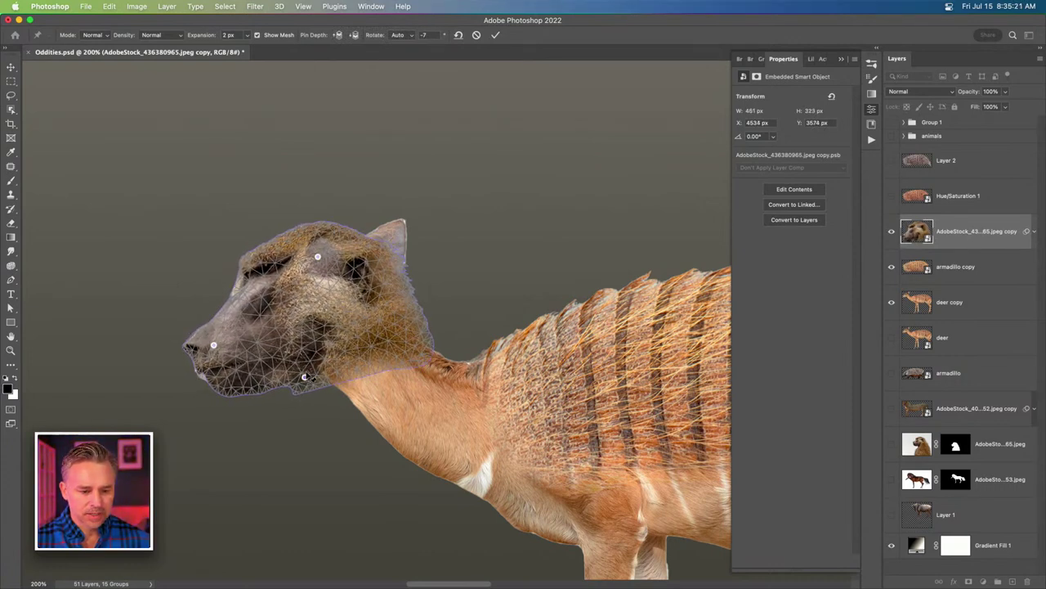
{"action": "left_click_drag", "start_coordinate": [304, 376], "coordinate": [326, 361]}
{"action": "left_click", "coordinate": [393, 329]}
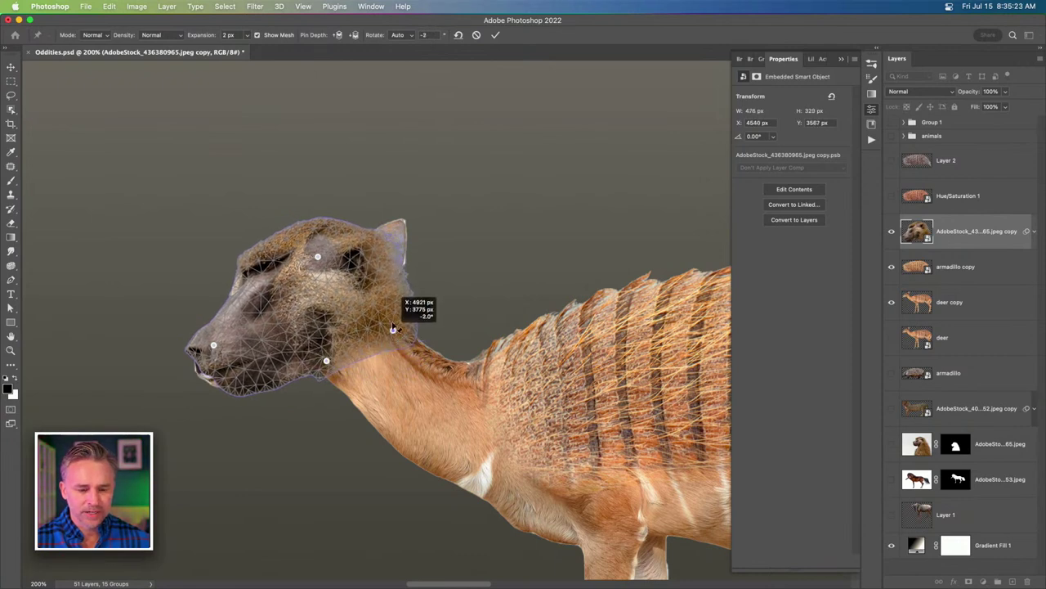
{"action": "left_click_drag", "start_coordinate": [393, 329], "coordinate": [390, 337]}
{"action": "left_click", "coordinate": [326, 360]}
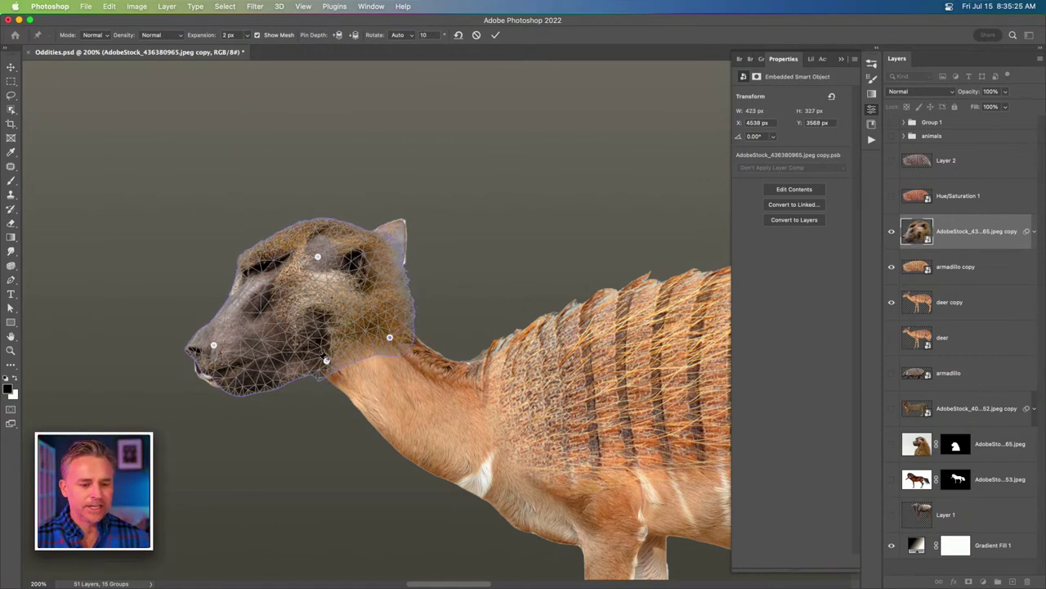
{"action": "key", "text": "Return"}
{"action": "key", "text": "super+minus"}
{"action": "key", "text": "super+minus"}
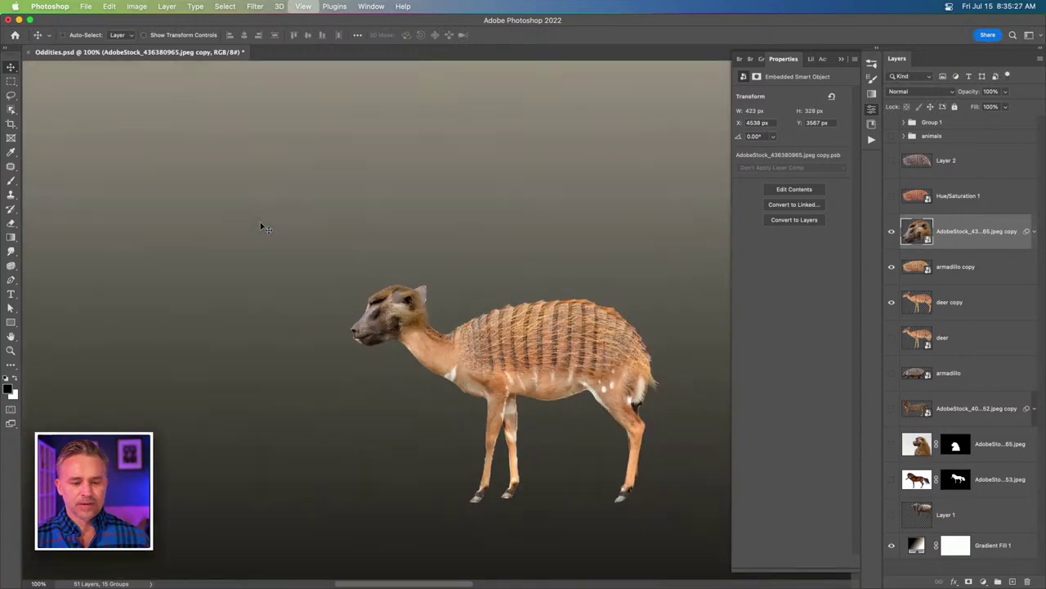
Rename the warped head layer to 'monkey head'.
{"action": "scroll", "coordinate": [318, 269], "scroll_direction": "right", "scroll_amount": 3}
{"action": "key", "text": "super+plus"}
{"action": "key", "text": "super+plus"}
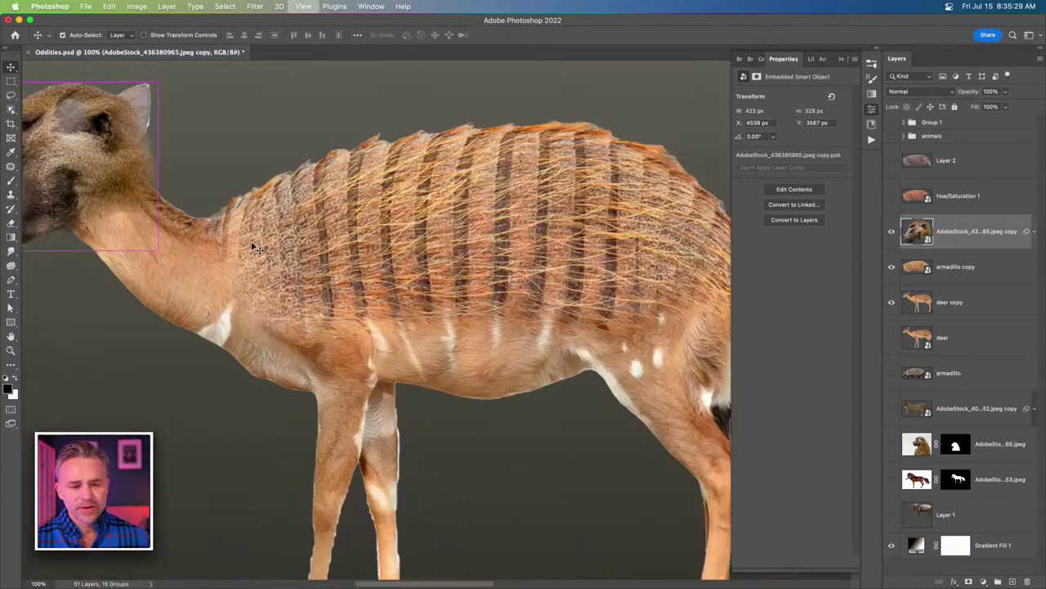
{"action": "key", "text": "super+minus"}
{"action": "key", "text": "super+minus"}
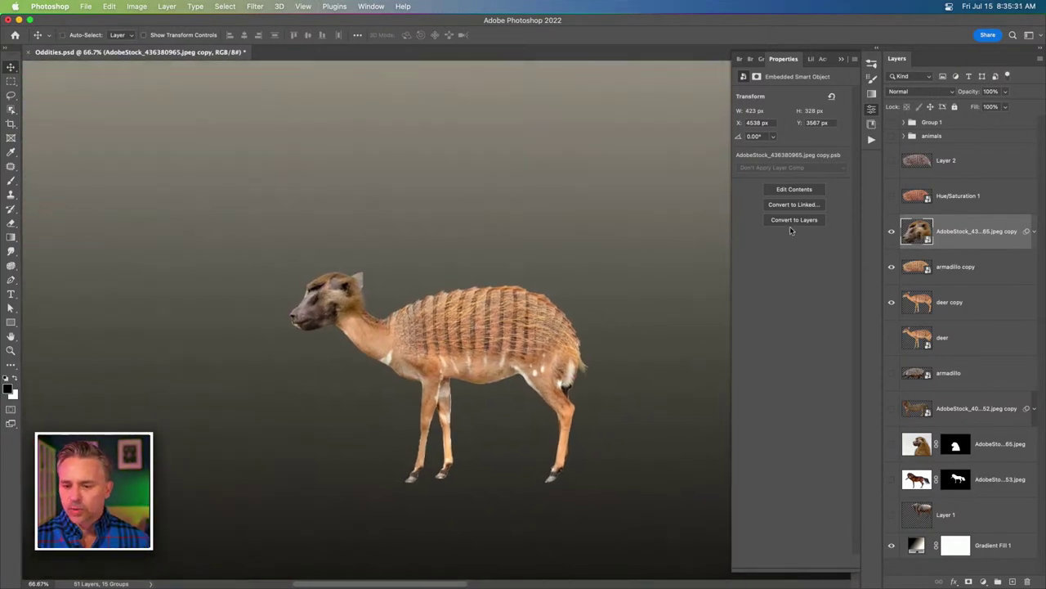
{"action": "double_click", "coordinate": [944, 233]}
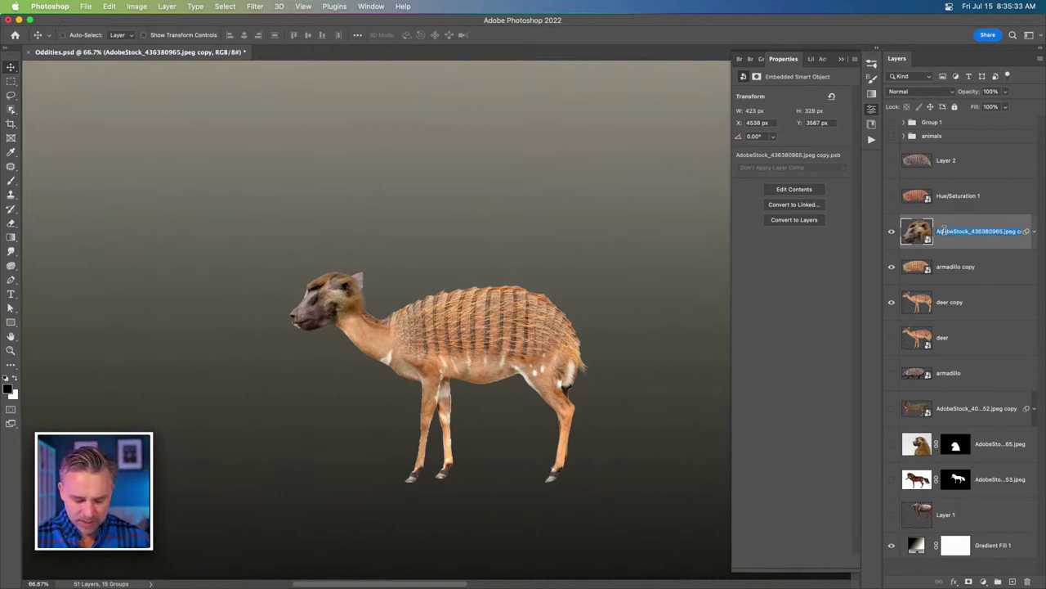
{"action": "type", "text": "monkey head"}
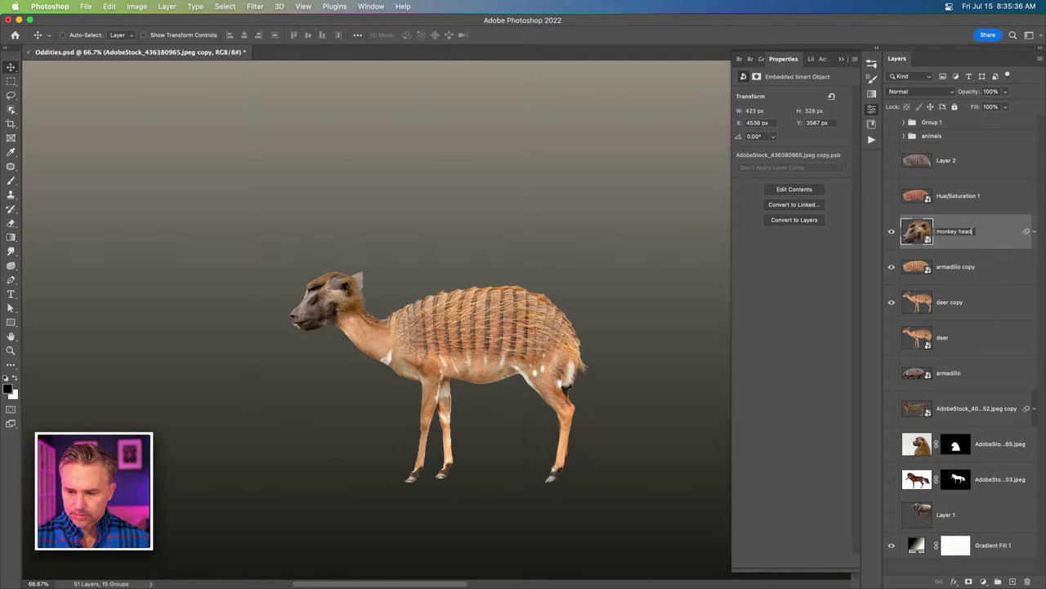
{"action": "key", "text": "Return"}
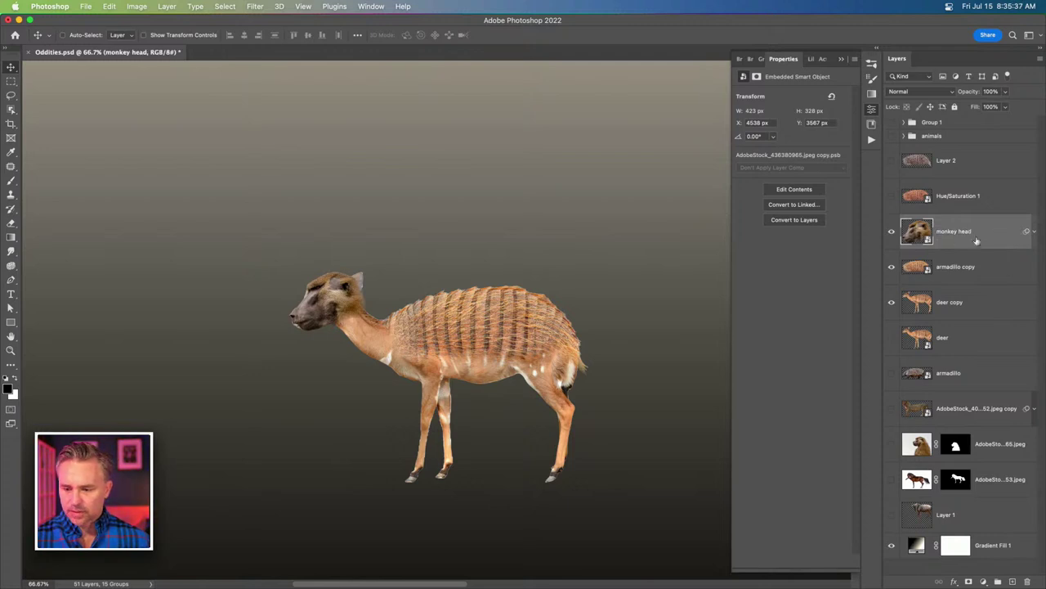
Compare the composite with the other animals group shown and hidden, leaving the monkey head visible.
{"action": "left_click", "coordinate": [891, 233]}
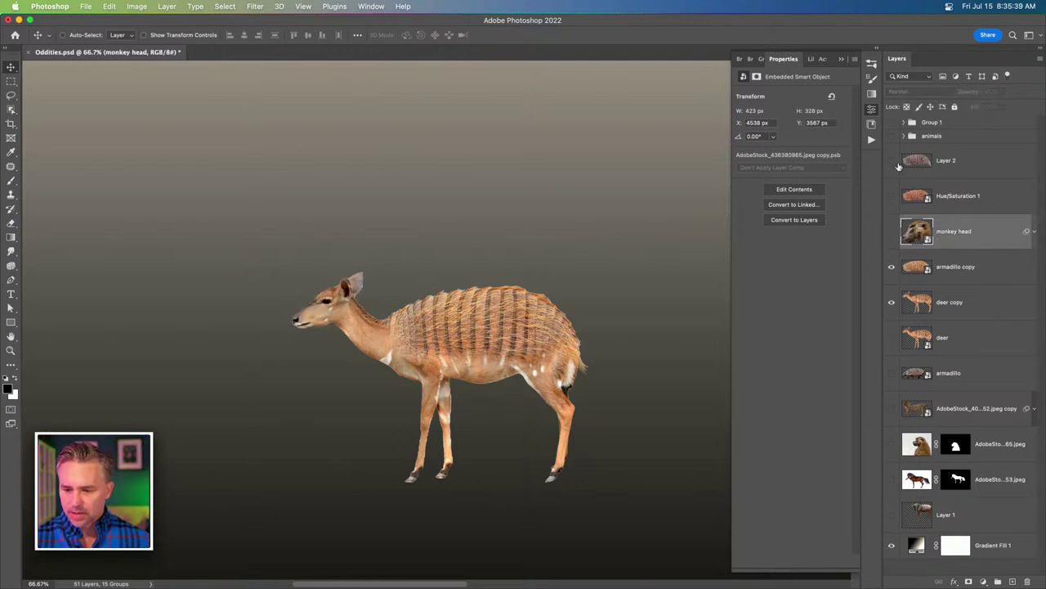
{"action": "left_click", "coordinate": [895, 139]}
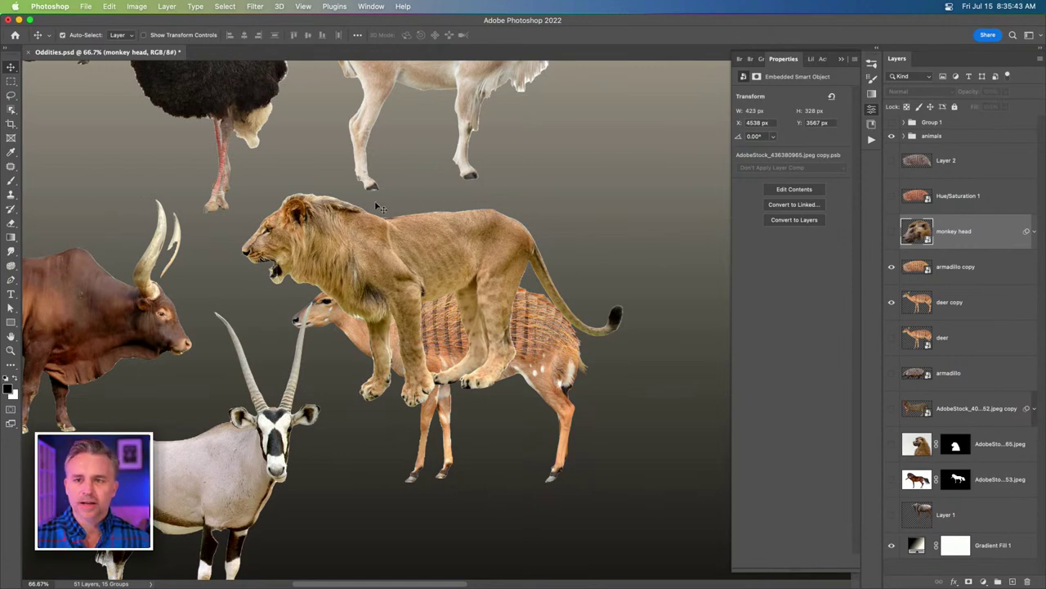
{"action": "key", "text": "super+minus"}
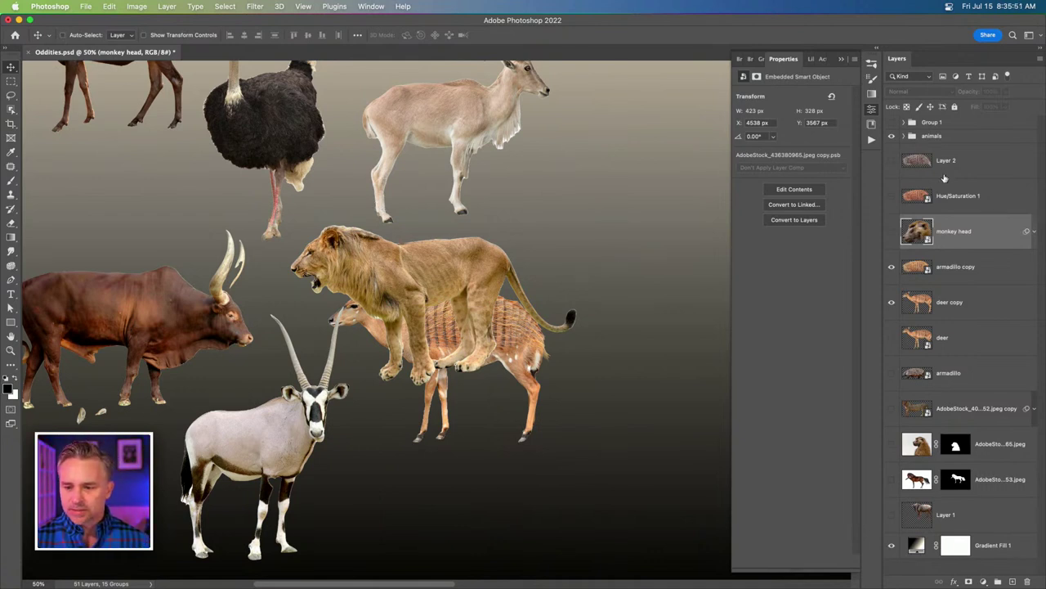
{"action": "left_click", "coordinate": [891, 137]}
{"action": "key", "text": "super+1"}
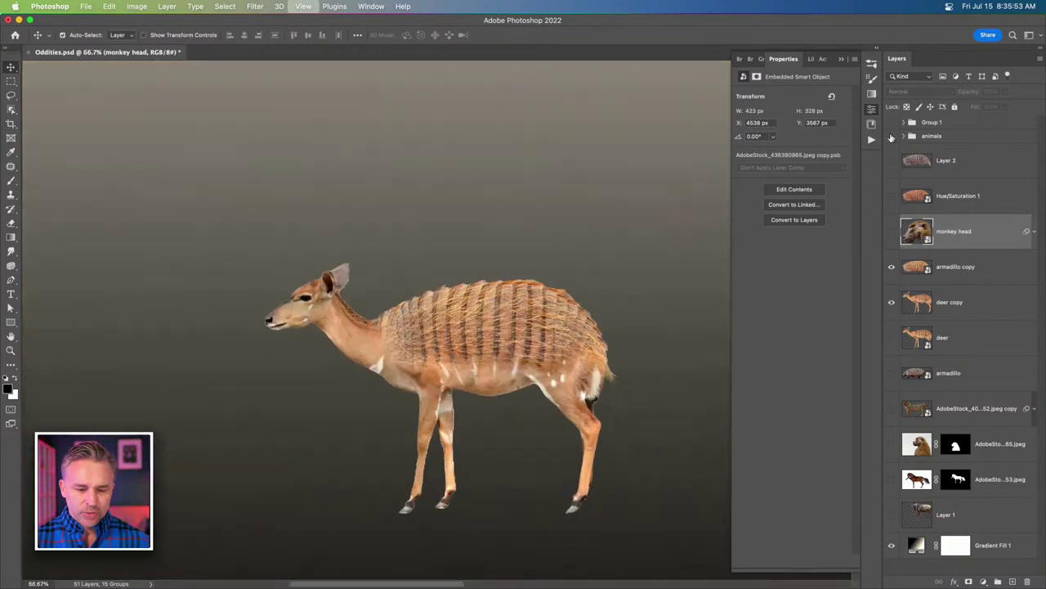
{"action": "left_click", "coordinate": [892, 232]}
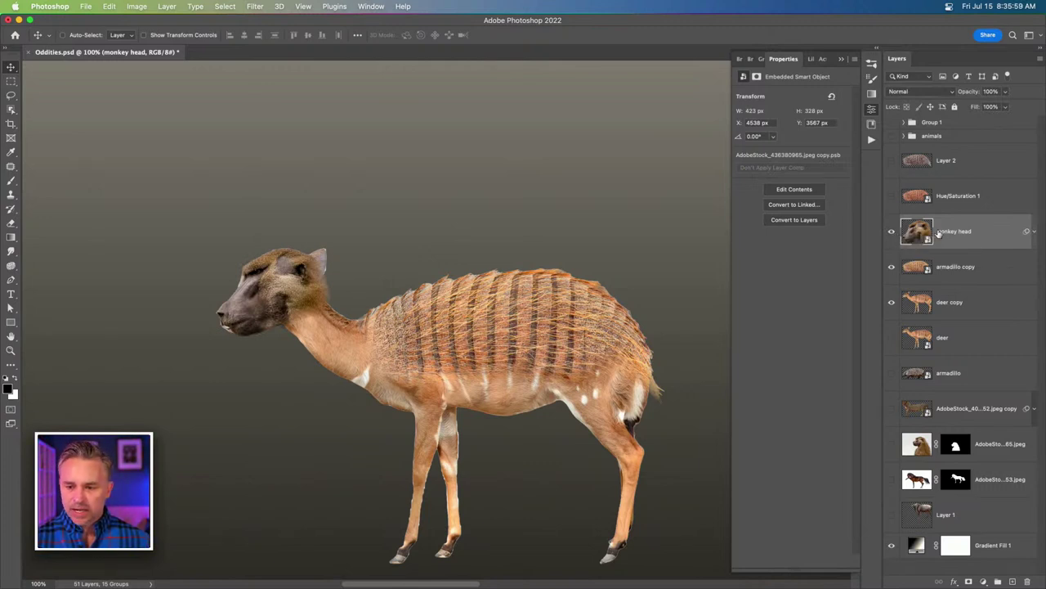
Duplicate the monkey head layer and rasterize the copy.
{"action": "key", "text": "super+j"}
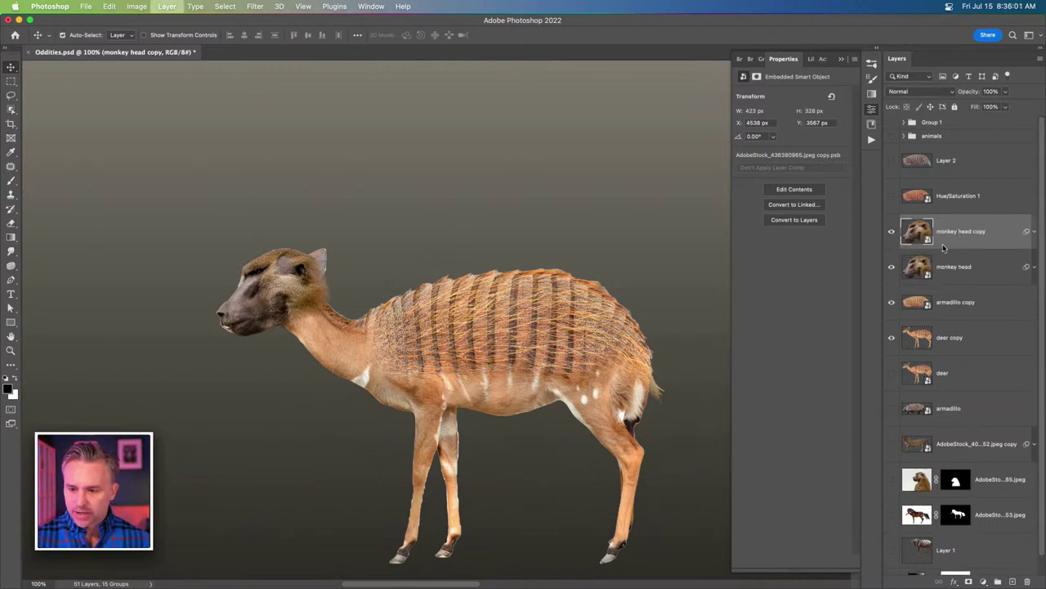
{"action": "right_click", "coordinate": [979, 233]}
{"action": "left_click", "coordinate": [875, 492]}
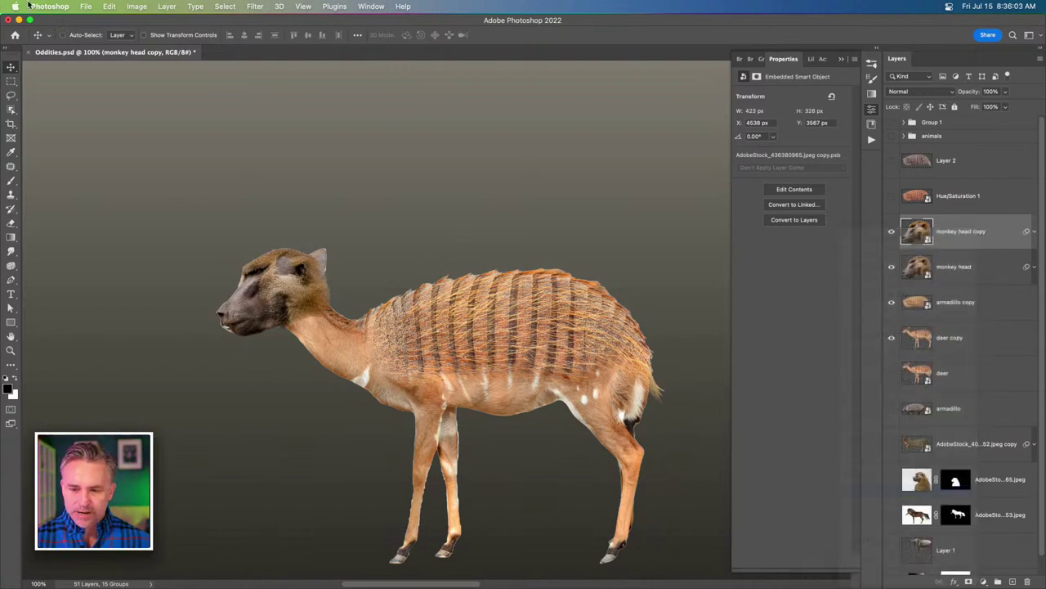
Start Match Color with Oddities.psd as the source and deer copy as the source layer.
{"action": "left_click", "coordinate": [136, 6]}
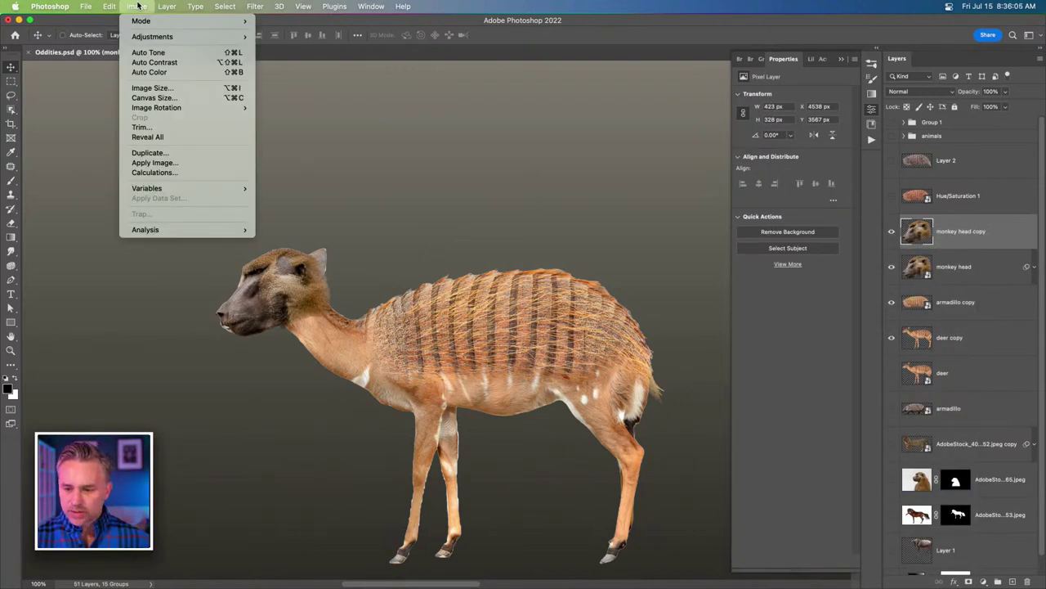
{"action": "mouse_move", "coordinate": [137, 37]}
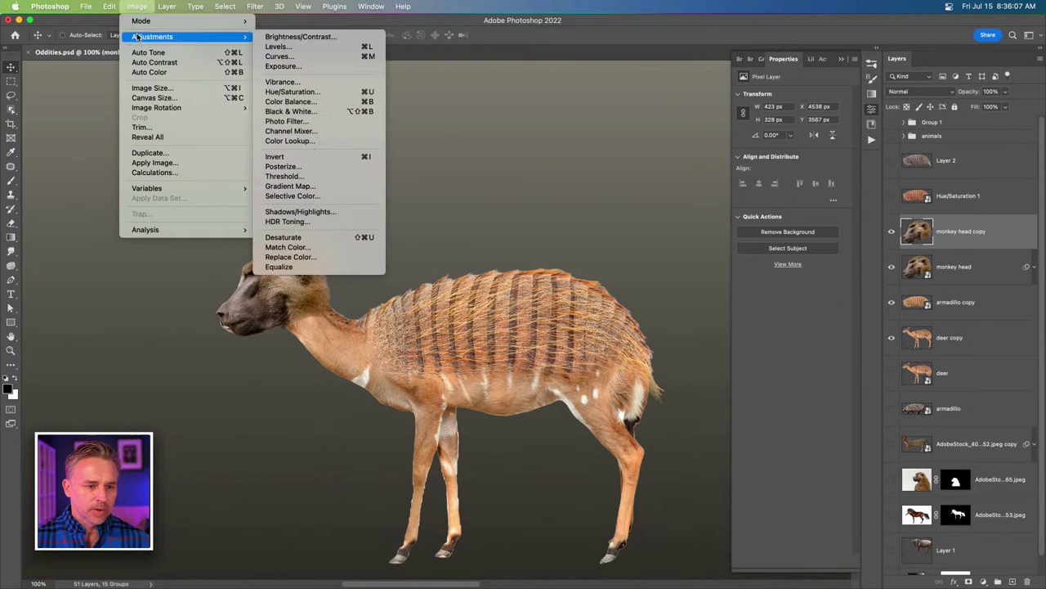
{"action": "left_click", "coordinate": [299, 247]}
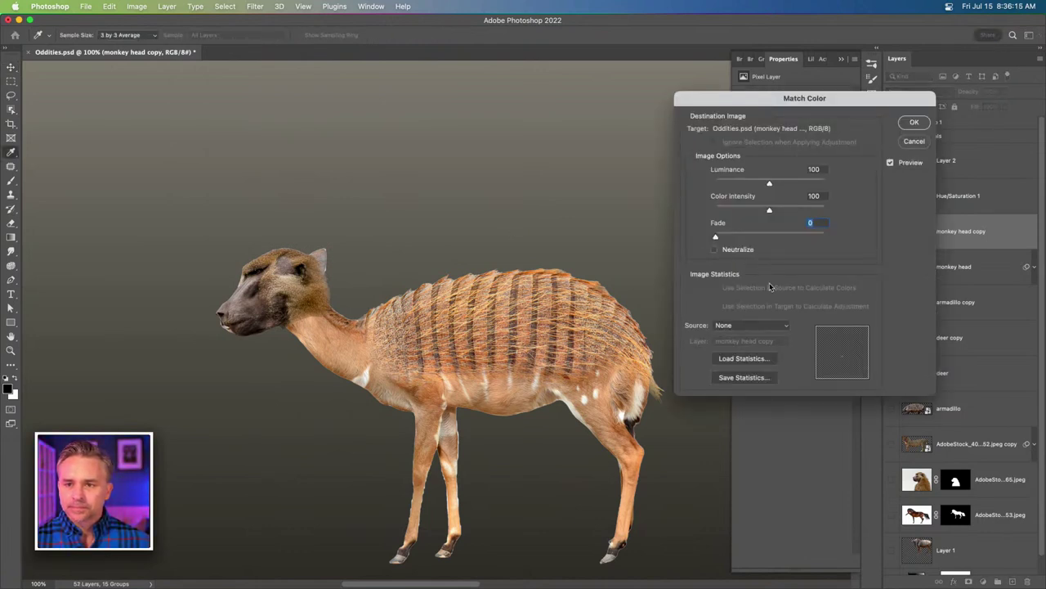
{"action": "left_click", "coordinate": [739, 326]}
{"action": "left_click", "coordinate": [744, 337]}
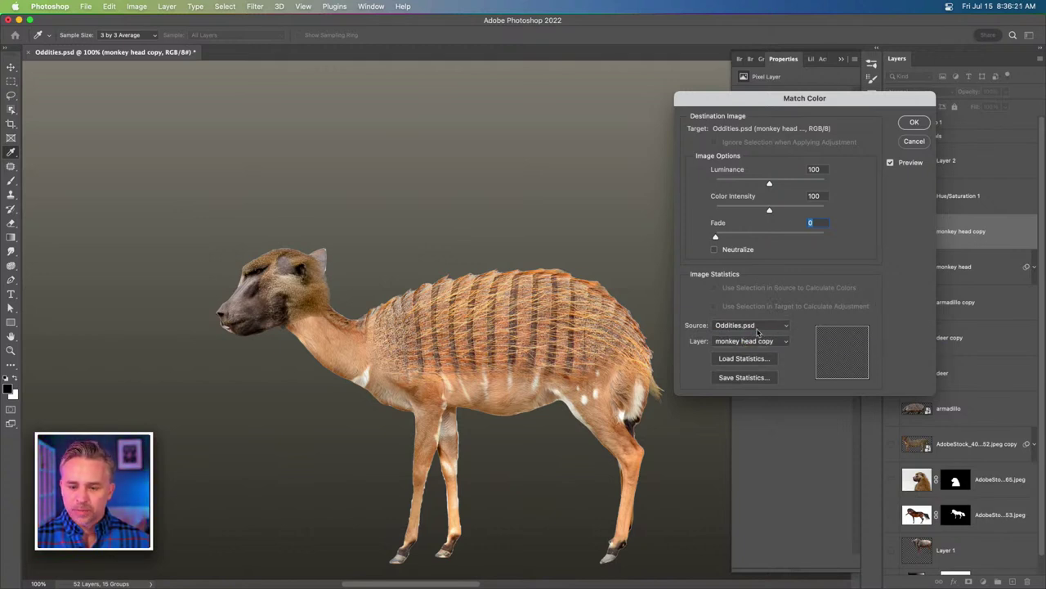
{"action": "left_click", "coordinate": [755, 343]}
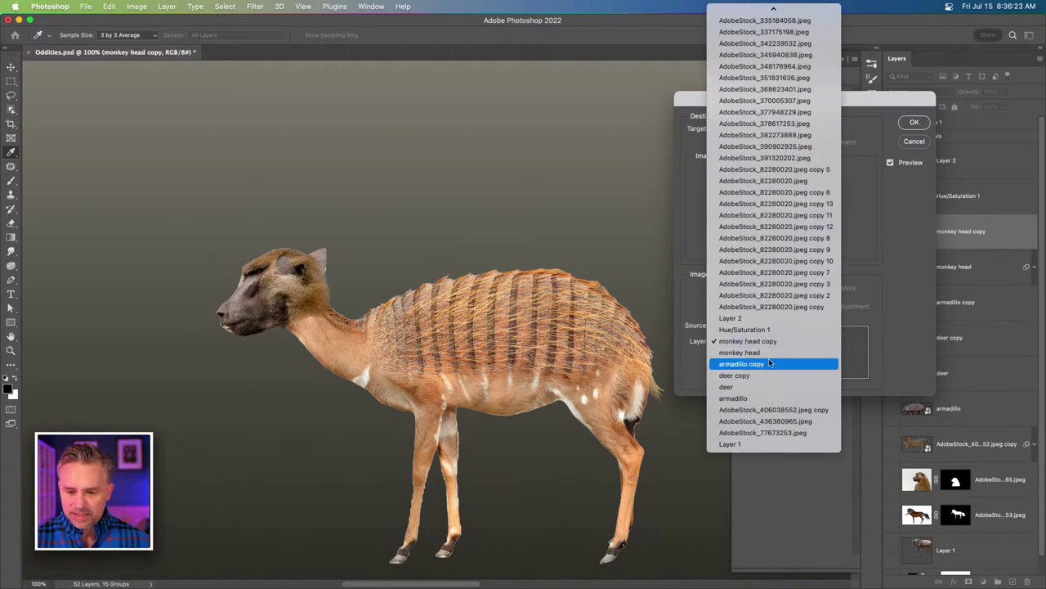
{"action": "left_click", "coordinate": [767, 376]}
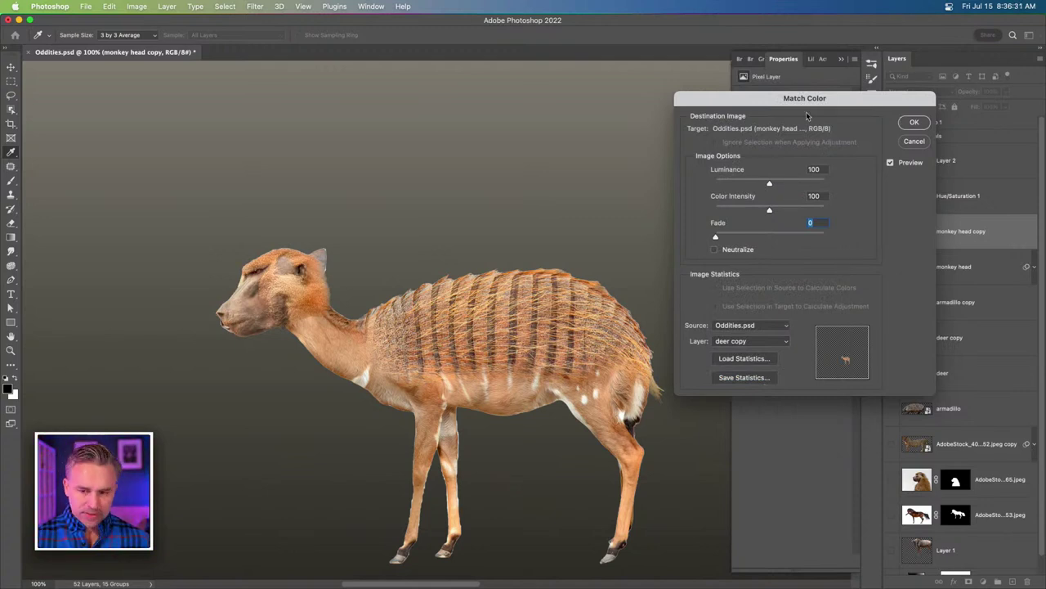
Set Match Color luminance to 53 and colour intensity to 108, then apply it.
{"action": "left_click_drag", "start_coordinate": [806, 115], "coordinate": [547, 180]}
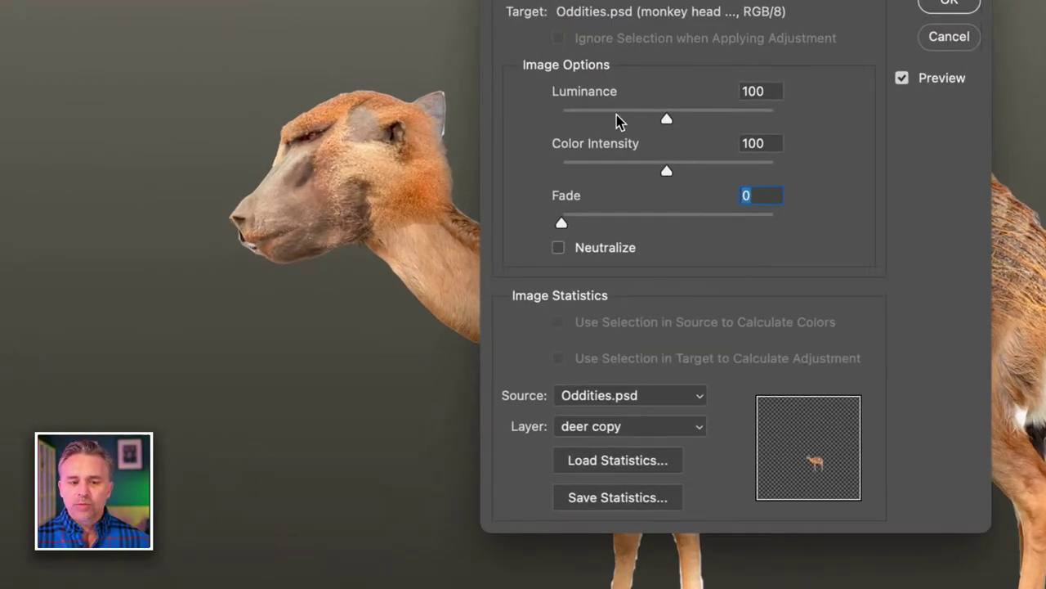
{"action": "left_click", "coordinate": [553, 163]}
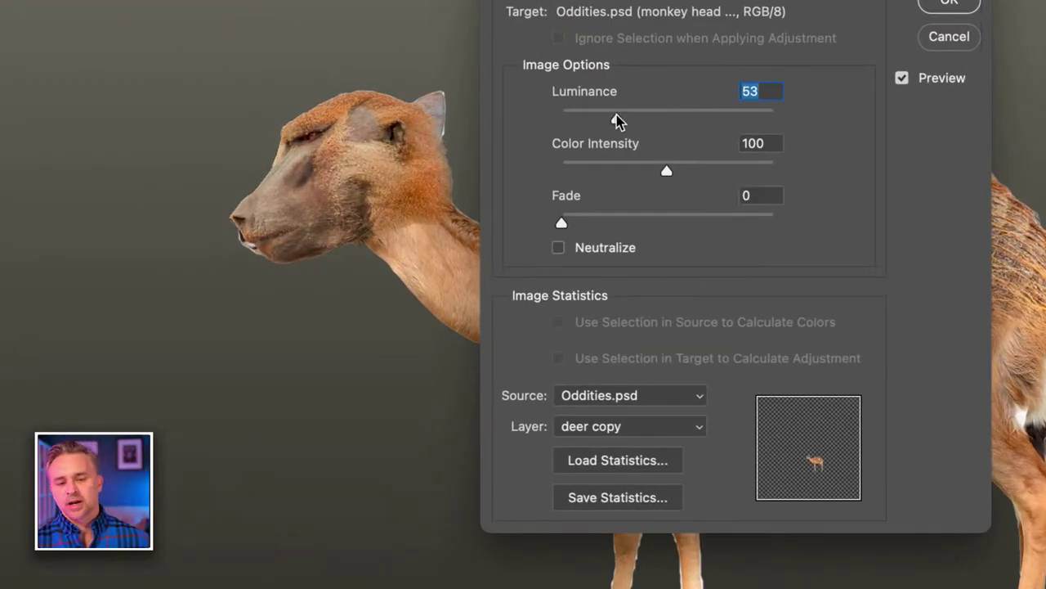
{"action": "left_click", "coordinate": [613, 170]}
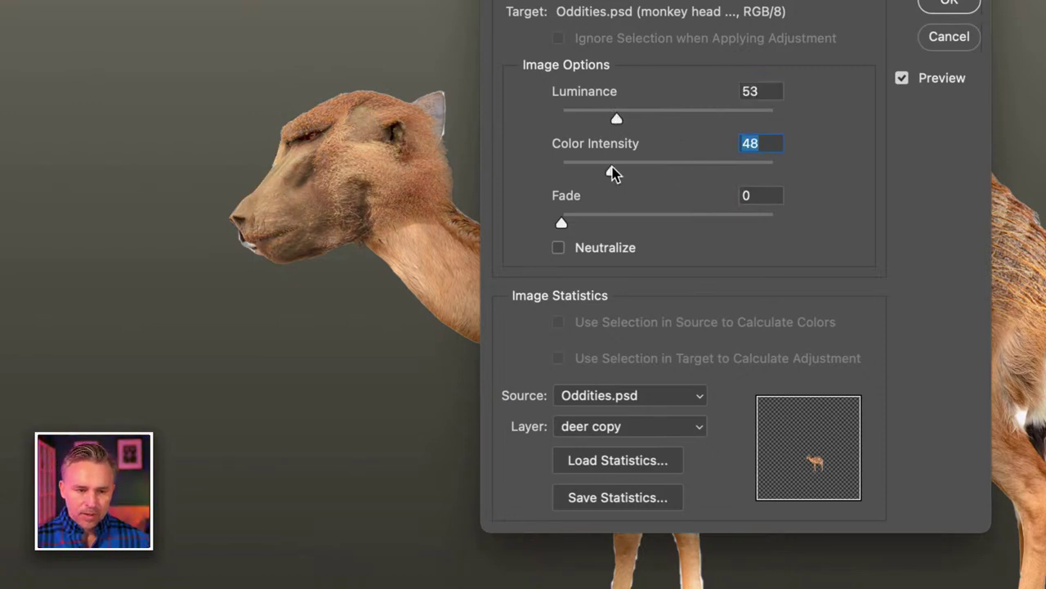
{"action": "left_click", "coordinate": [676, 171]}
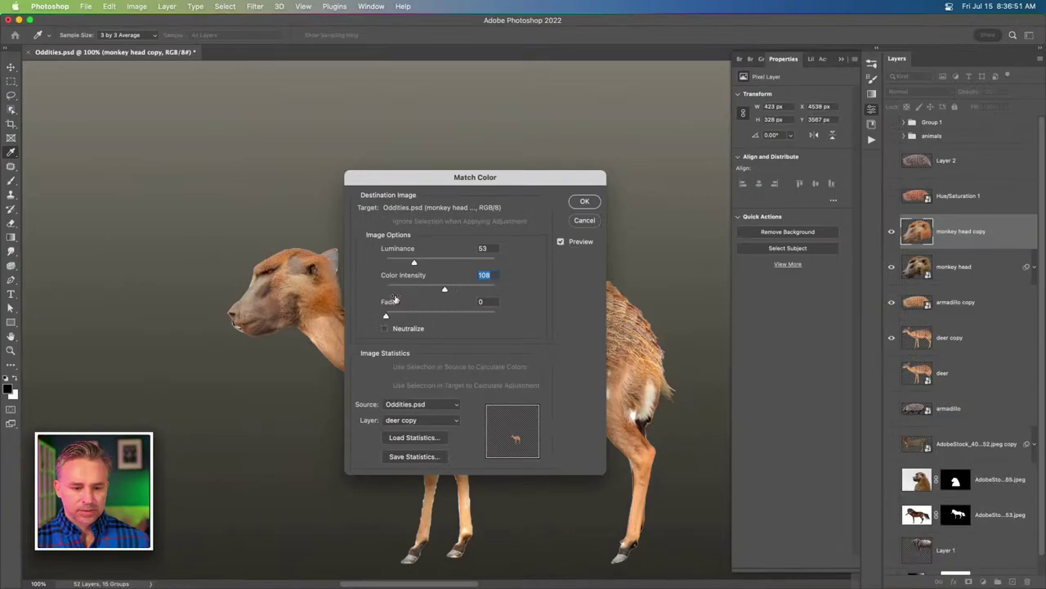
{"action": "left_click_drag", "start_coordinate": [400, 171], "coordinate": [620, 158]}
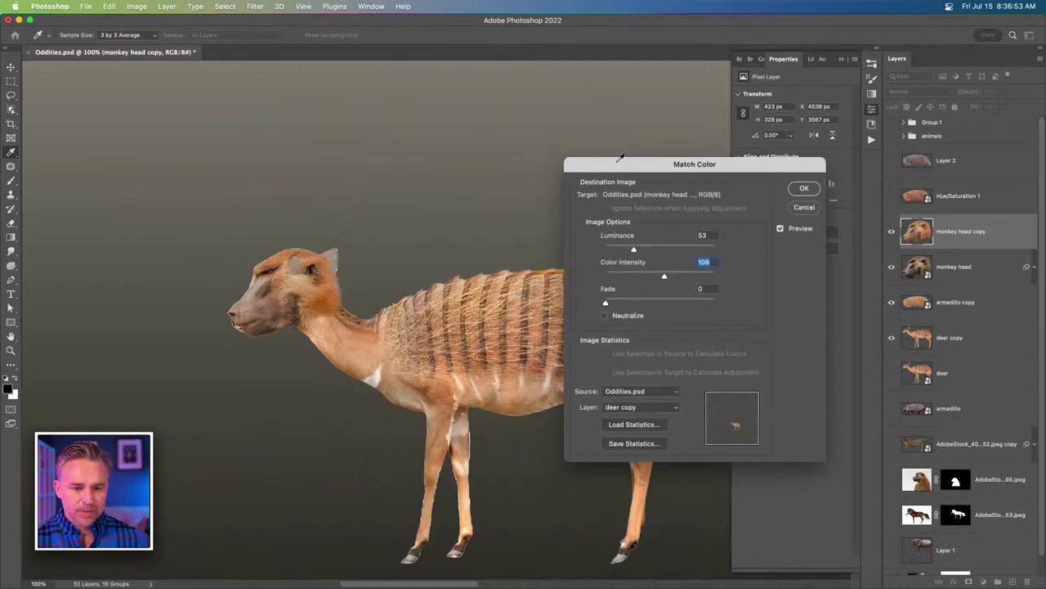
{"action": "left_click", "coordinate": [804, 189]}
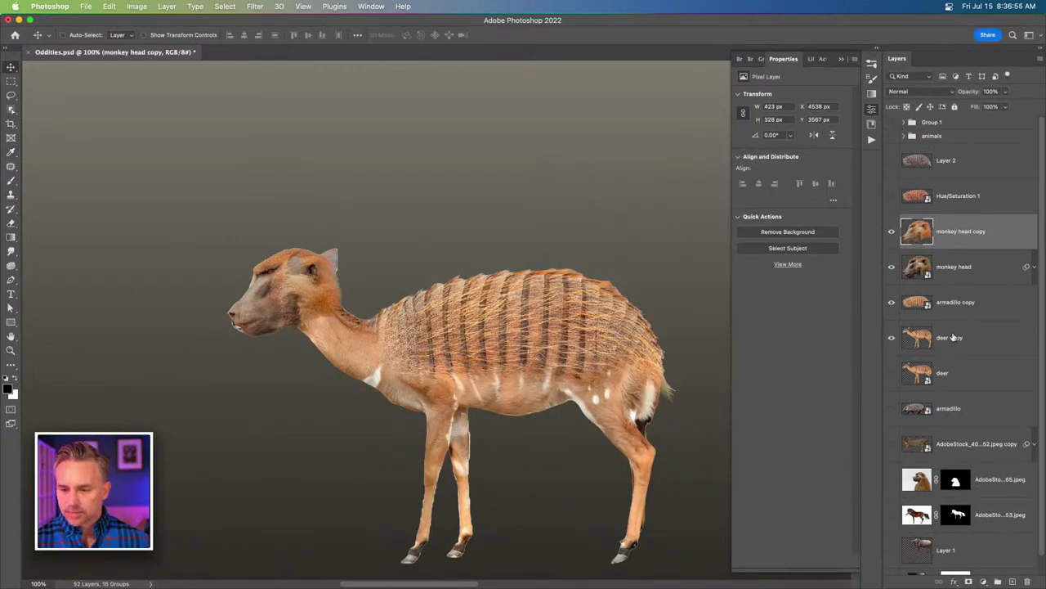
Add a layer mask to deer copy and view that layer on its own.
{"action": "left_click", "coordinate": [952, 336]}
{"action": "key", "text": "super+j"}
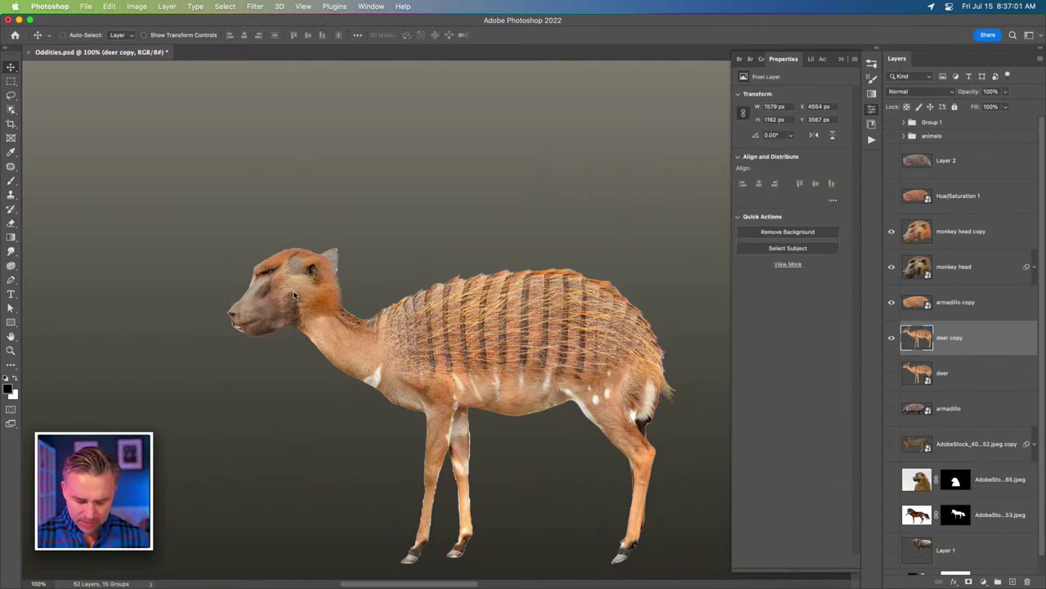
{"action": "left_click", "coordinate": [968, 581]}
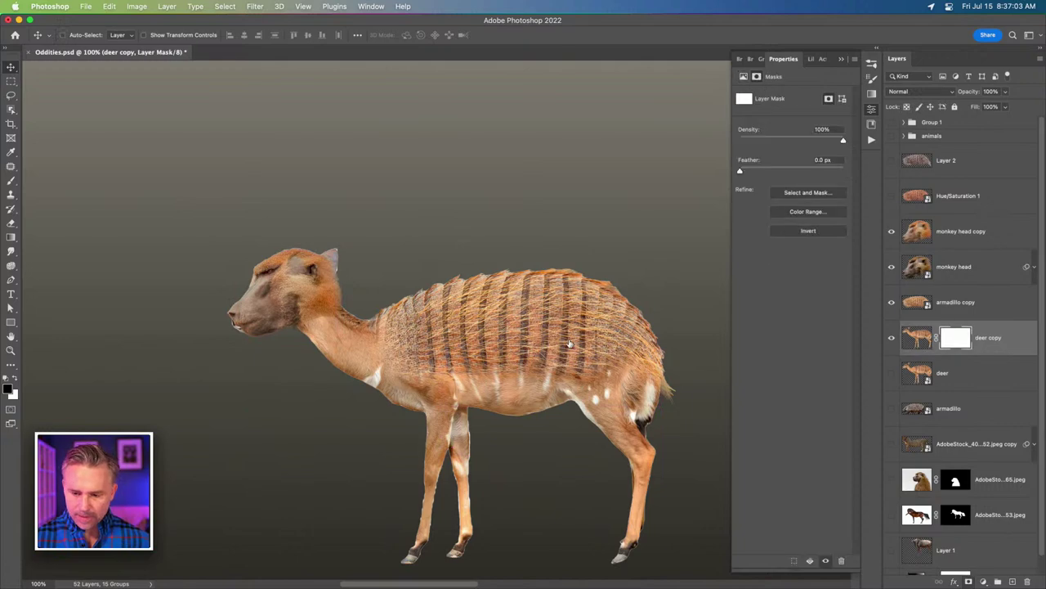
{"action": "key", "text": "ctrl+plus"}
{"action": "key", "text": "ctrl+plus"}
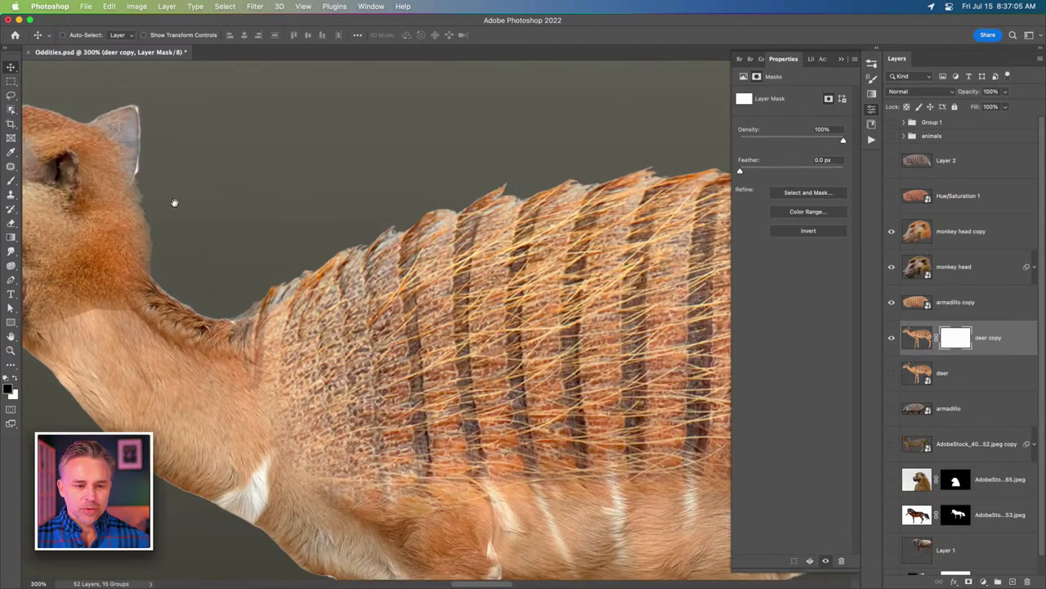
{"action": "left_click_drag", "start_coordinate": [173, 201], "coordinate": [574, 249]}
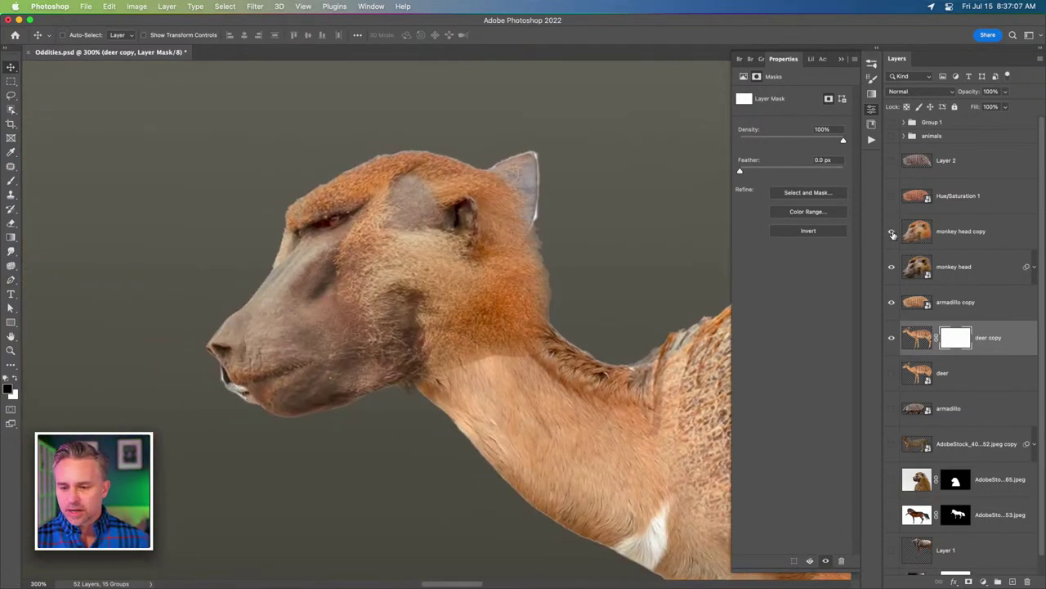
{"action": "left_click", "coordinate": [894, 329], "text": "alt"}
{"action": "left_click", "coordinate": [916, 335]}
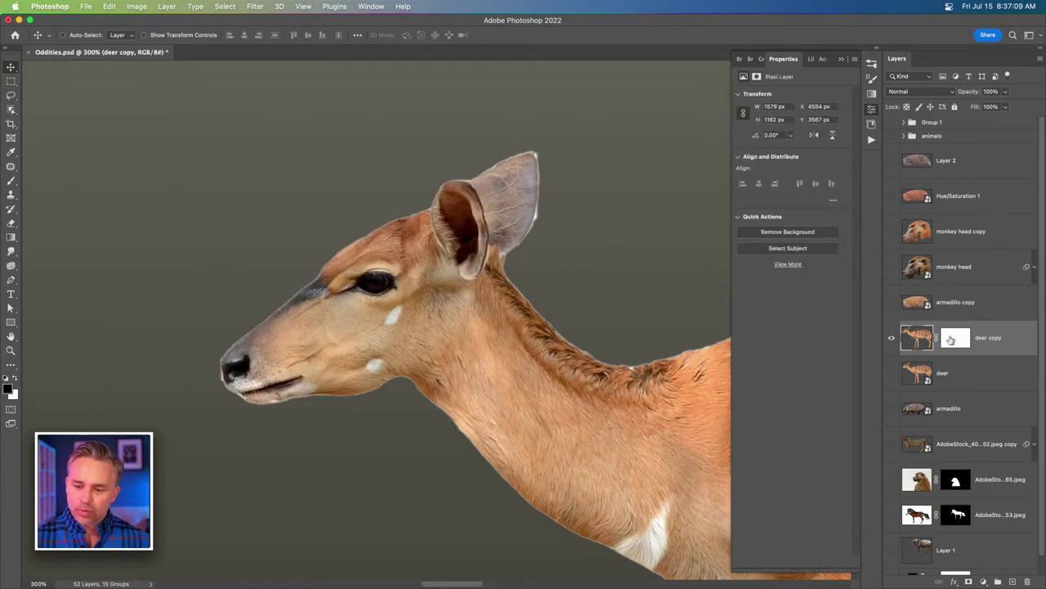
{"action": "left_click", "coordinate": [956, 337]}
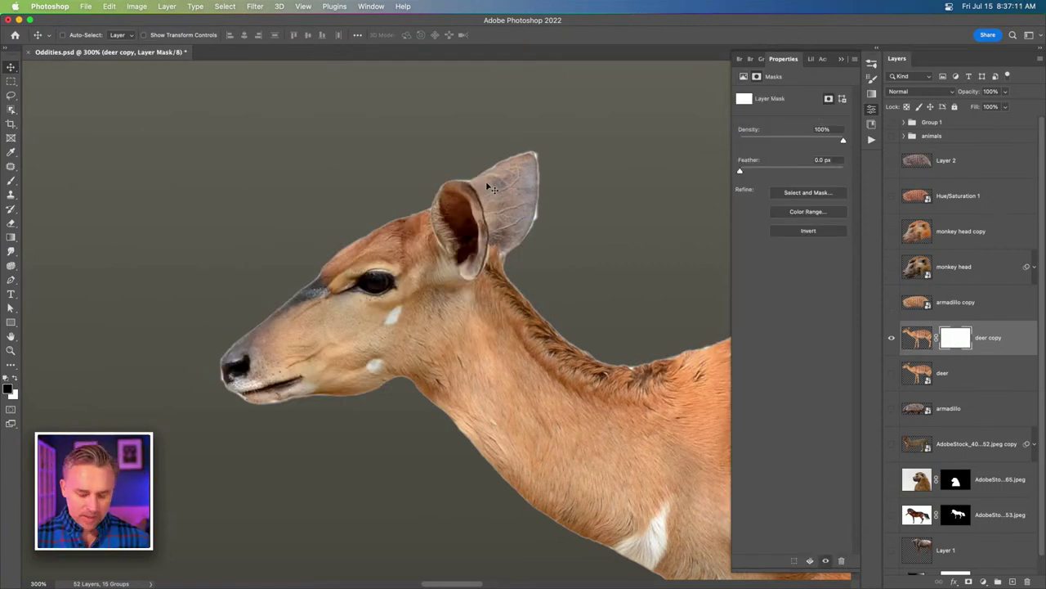
Paint the deer's ear away on the deer copy mask with a small brush.
{"action": "key", "text": "b"}
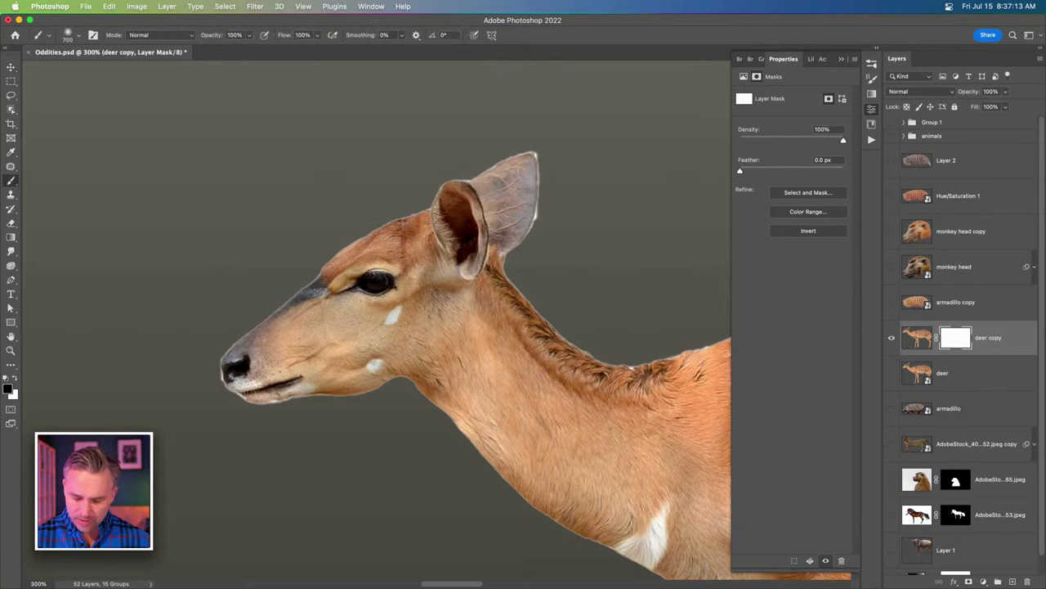
{"action": "key", "text": "bracketleft"}
{"action": "key", "text": "bracketleft"}
{"action": "key", "text": "bracketleft"}
{"action": "key", "text": "bracketleft"}
{"action": "scroll", "coordinate": [864, 377], "scroll_direction": "right", "scroll_amount": 1}
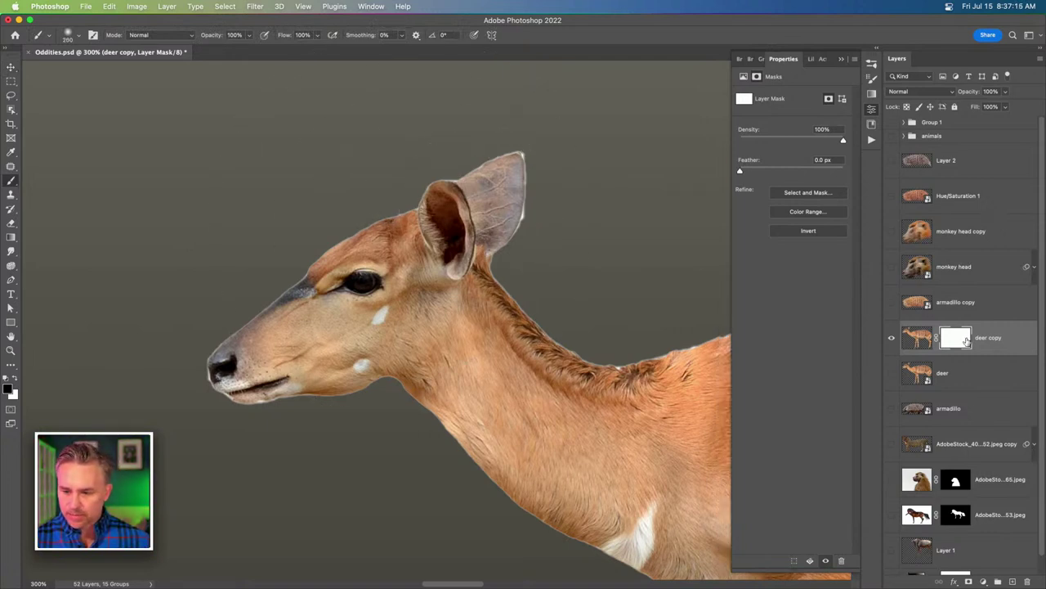
{"action": "key", "text": "bracketleft"}
{"action": "key", "text": "bracketleft"}
{"action": "key", "text": "bracketleft"}
{"action": "key", "text": "bracketleft"}
{"action": "key", "text": "bracketleft"}
{"action": "key", "text": "bracketleft"}
{"action": "key", "text": "bracketleft"}
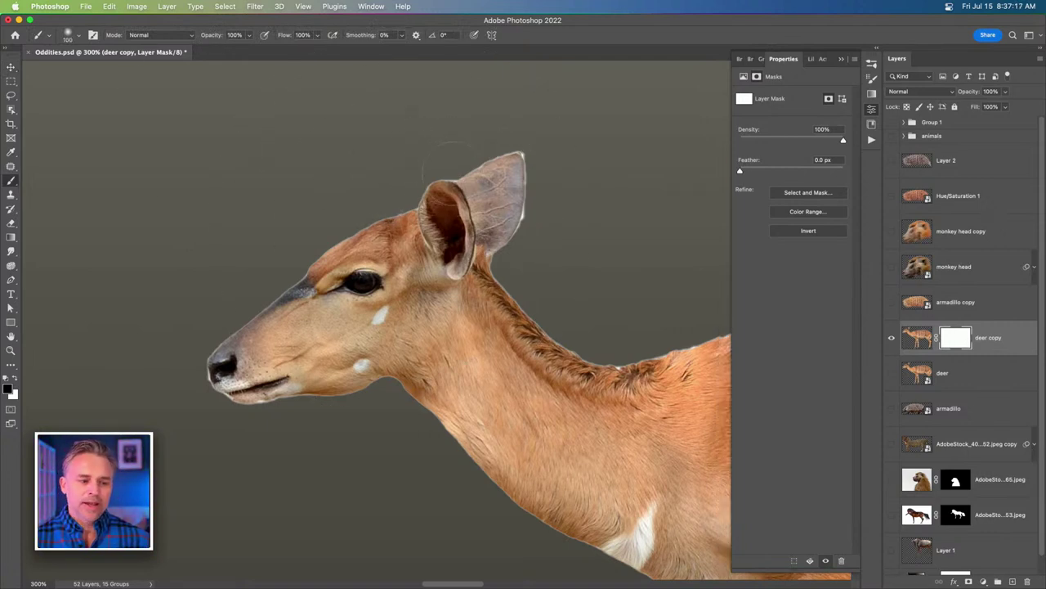
{"action": "mouse_move", "coordinate": [448, 167]}
{"action": "left_mouse_down"}
{"action": "mouse_move", "coordinate": [503, 172]}
{"action": "mouse_move", "coordinate": [491, 216]}
{"action": "mouse_move", "coordinate": [458, 233]}
{"action": "mouse_move", "coordinate": [419, 196]}
{"action": "mouse_move", "coordinate": [327, 245]}
{"action": "mouse_move", "coordinate": [168, 374]}
{"action": "mouse_move", "coordinate": [271, 418]}
{"action": "mouse_move", "coordinate": [341, 327]}
{"action": "mouse_move", "coordinate": [367, 229]}
{"action": "mouse_move", "coordinate": [413, 277]}
{"action": "left_mouse_up"}
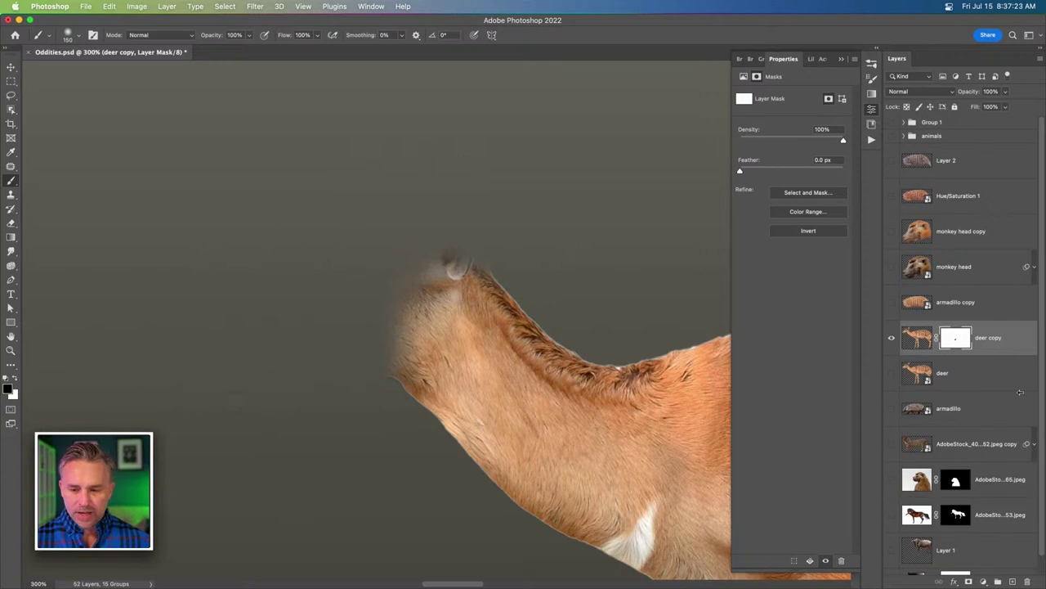
Show armadillo copy, Hue/Saturation 1 and the baboon head again, and centre the creature.
{"action": "left_click", "coordinate": [892, 313]}
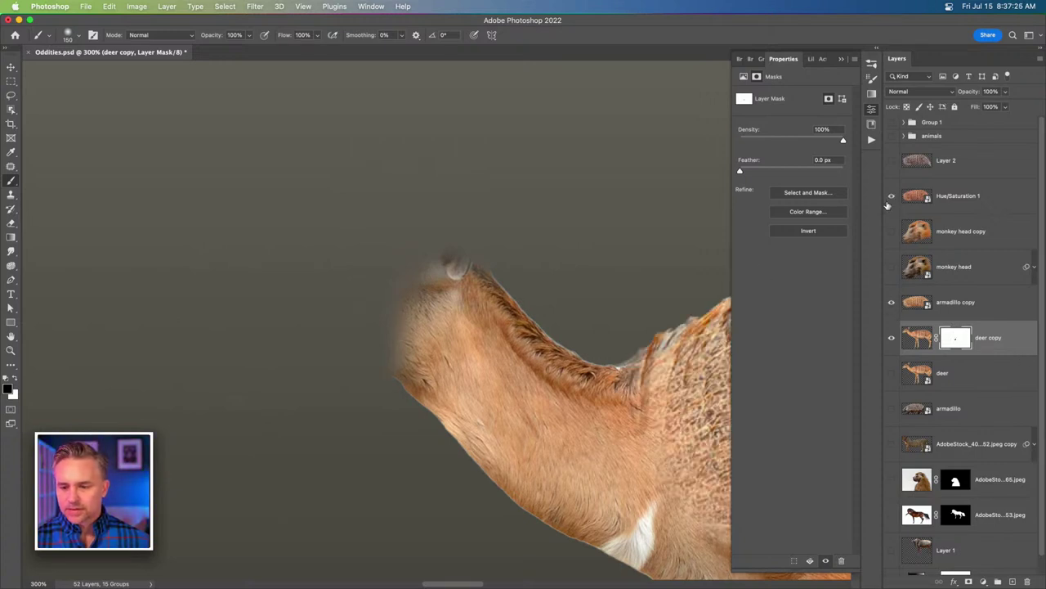
{"action": "left_click", "coordinate": [892, 197]}
{"action": "left_click", "coordinate": [892, 233]}
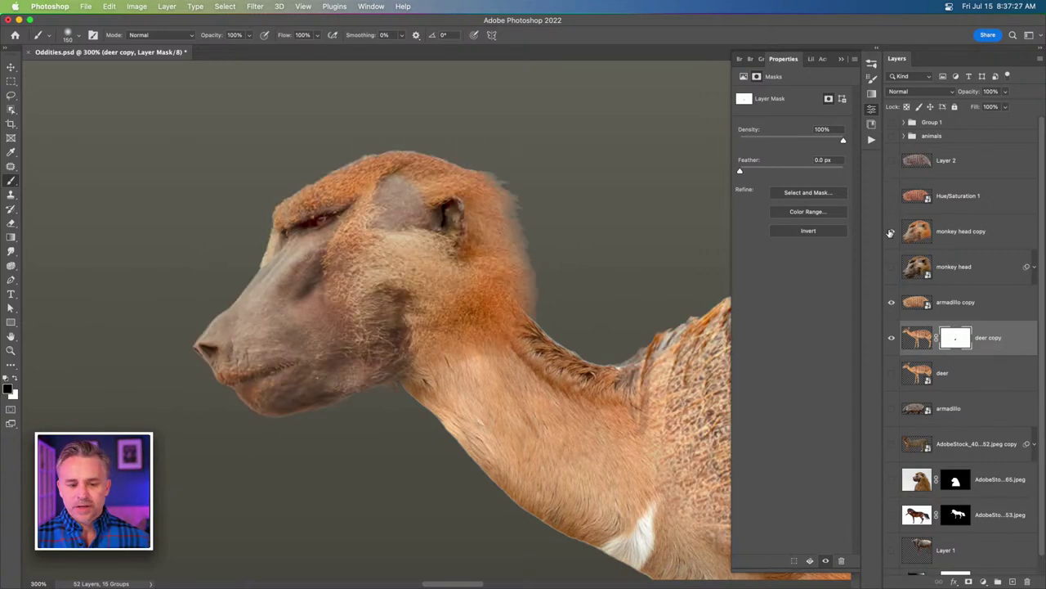
{"action": "key", "text": "super+minus"}
{"action": "key", "text": "super+minus"}
{"action": "key", "text": "super+minus"}
{"action": "key", "text": "super+minus"}
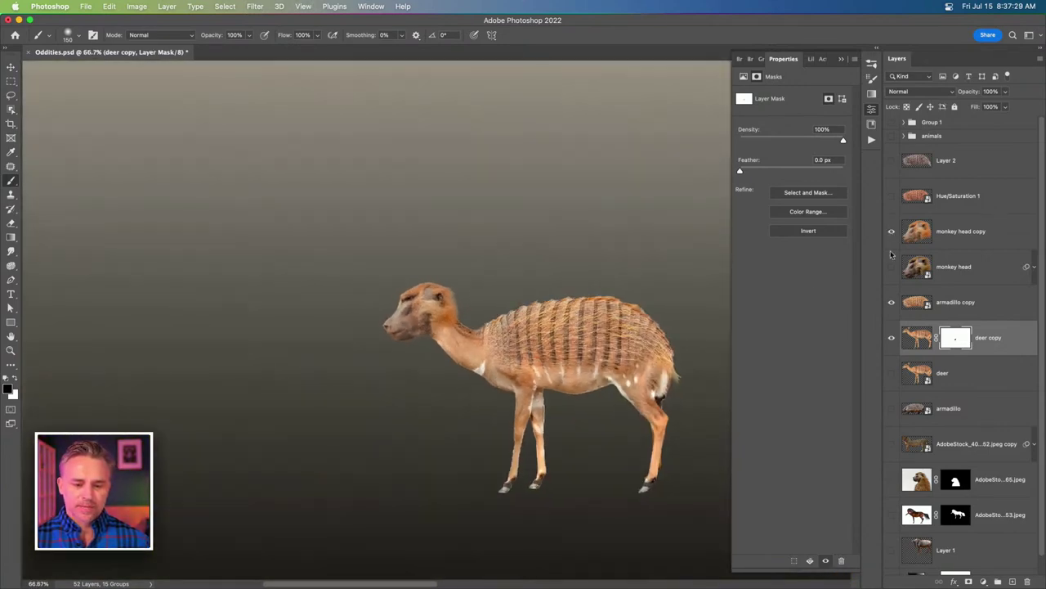
{"action": "key", "text": "super+plus"}
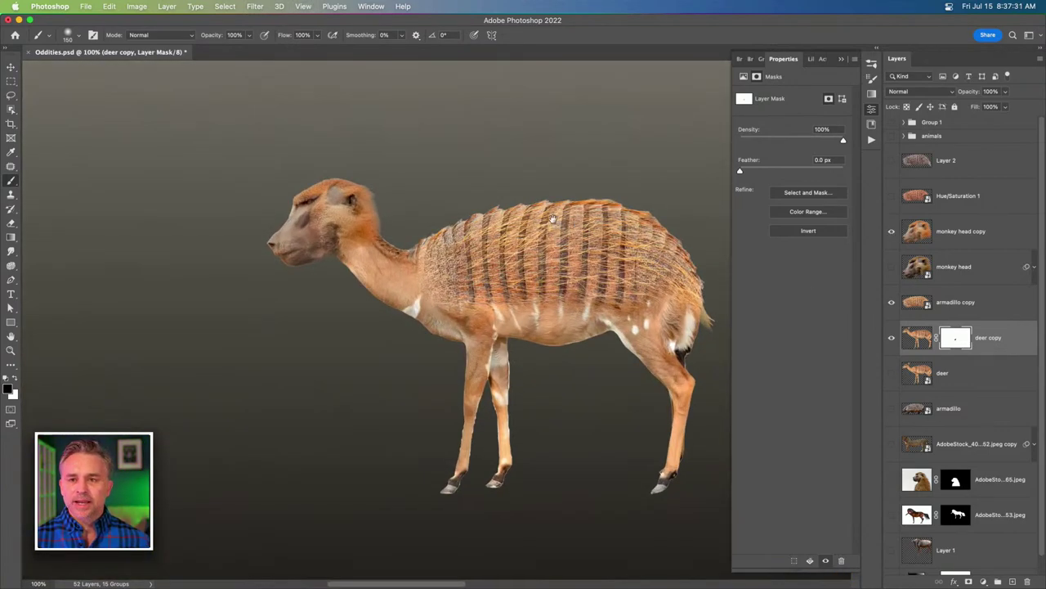
{"action": "left_click_drag", "start_coordinate": [553, 218], "coordinate": [384, 233]}
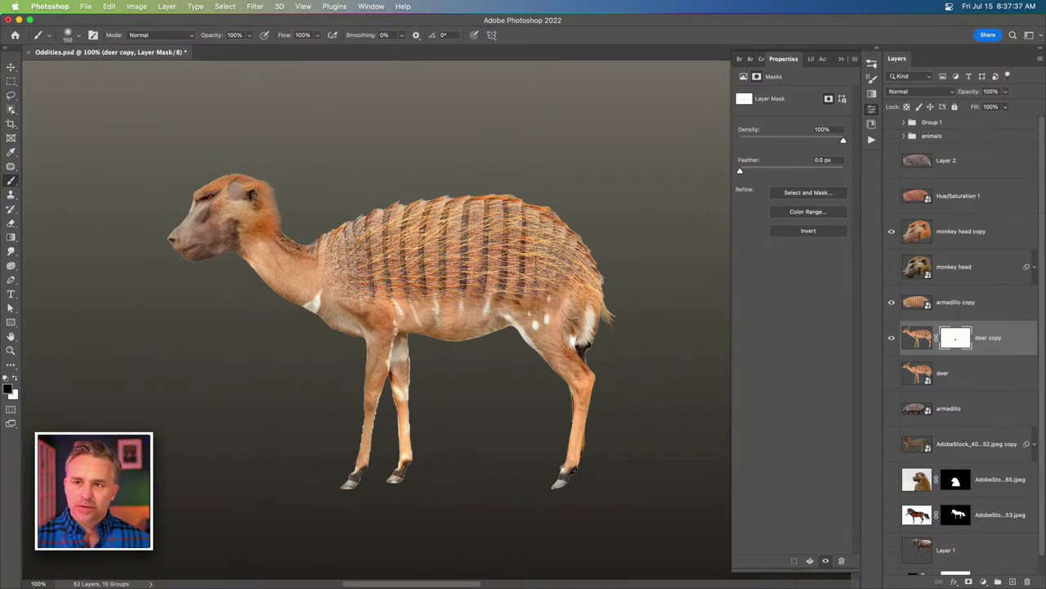
{"action": "left_click_drag", "start_coordinate": [139, 229], "coordinate": [276, 256]}
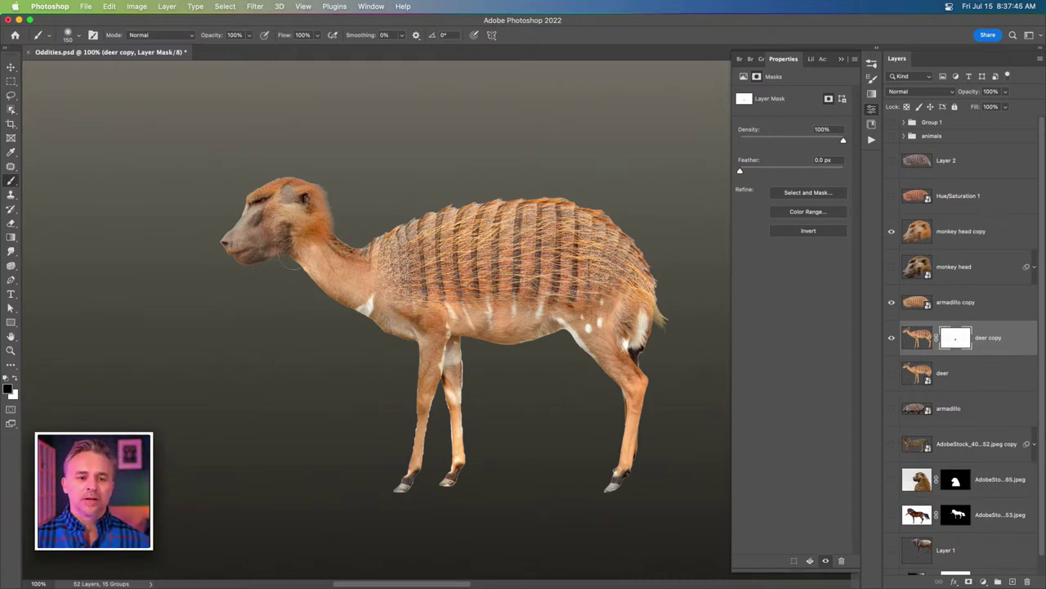
Launch the Free Stock Search 2 Pro plugin panel and select the original deer layer.
{"action": "left_click", "coordinate": [873, 51]}
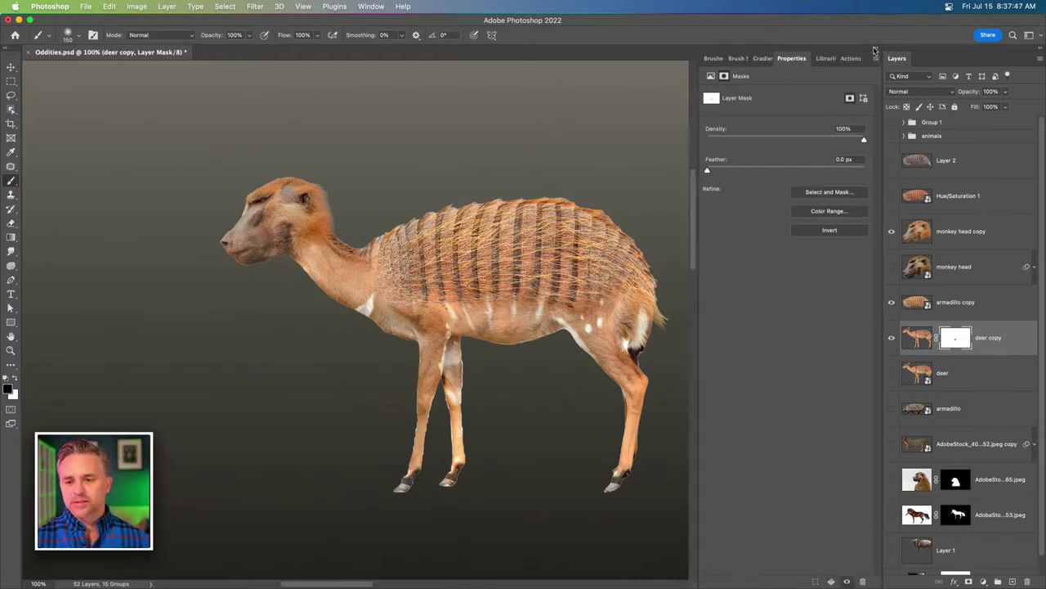
{"action": "left_click", "coordinate": [347, 8]}
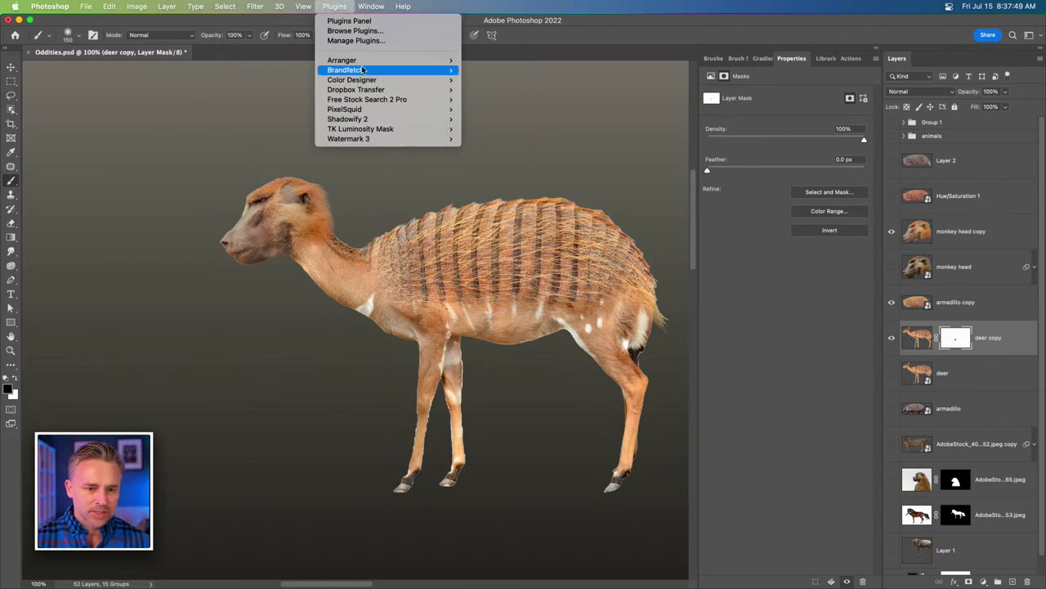
{"action": "mouse_move", "coordinate": [370, 72]}
{"action": "mouse_move", "coordinate": [383, 100]}
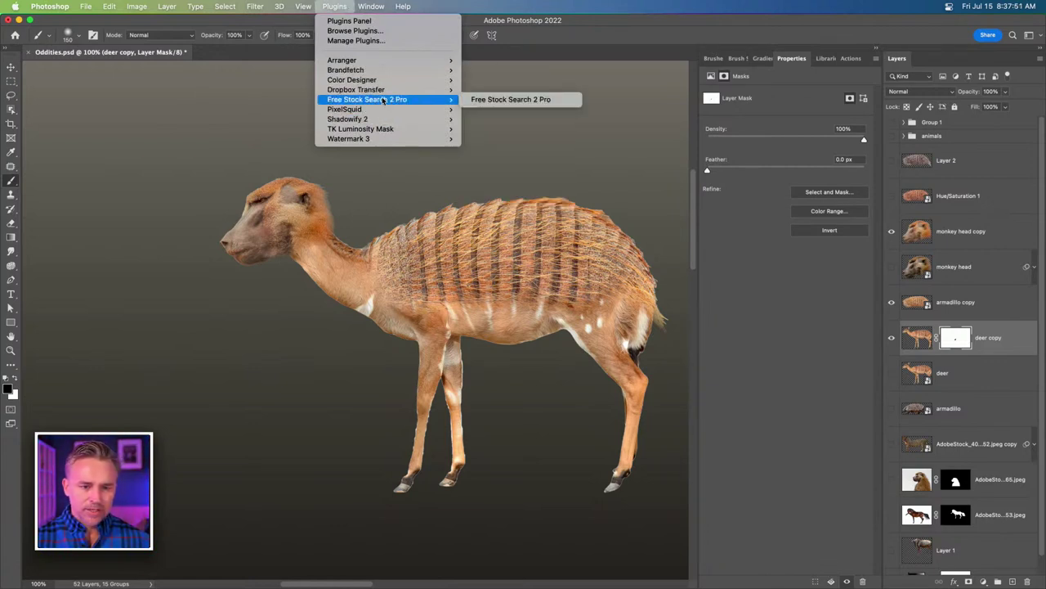
{"action": "left_click", "coordinate": [490, 100]}
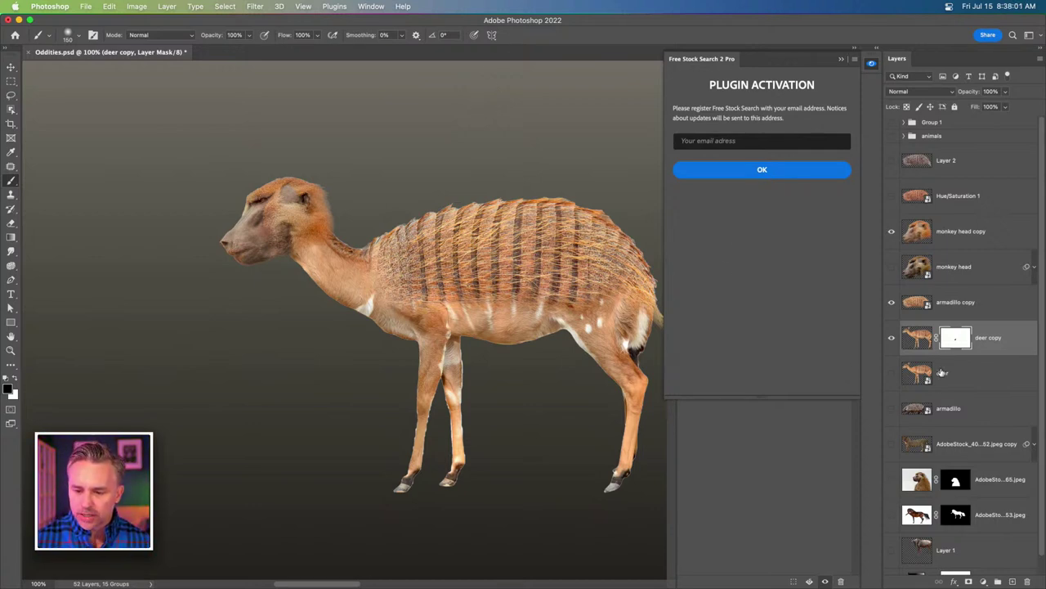
{"action": "left_click", "coordinate": [929, 379]}
Swap deer copy for the original deer layer and move it above monkey head copy.
{"action": "left_click", "coordinate": [891, 338]}
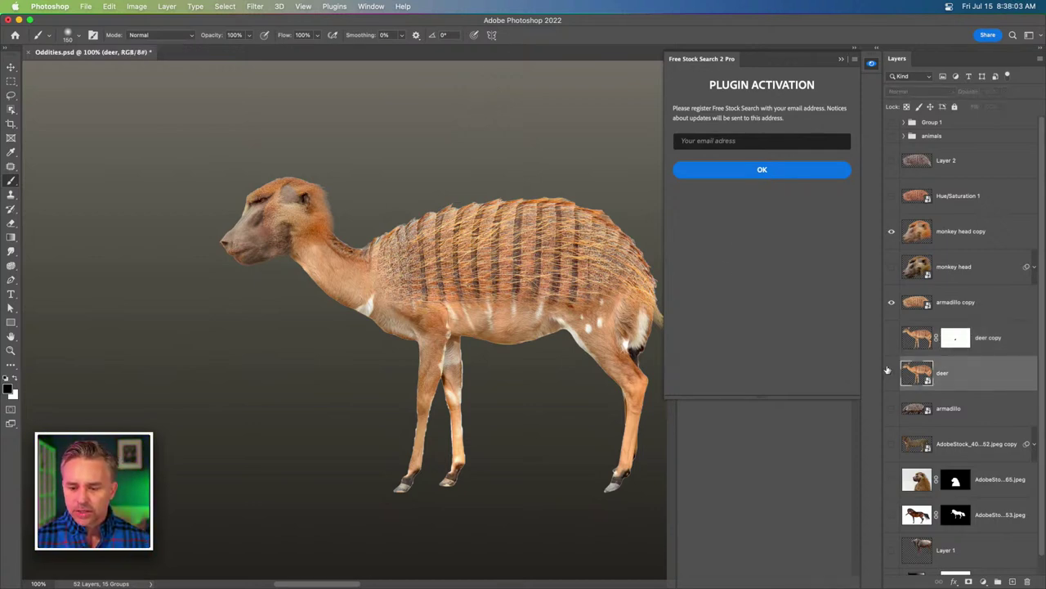
{"action": "left_click", "coordinate": [891, 373]}
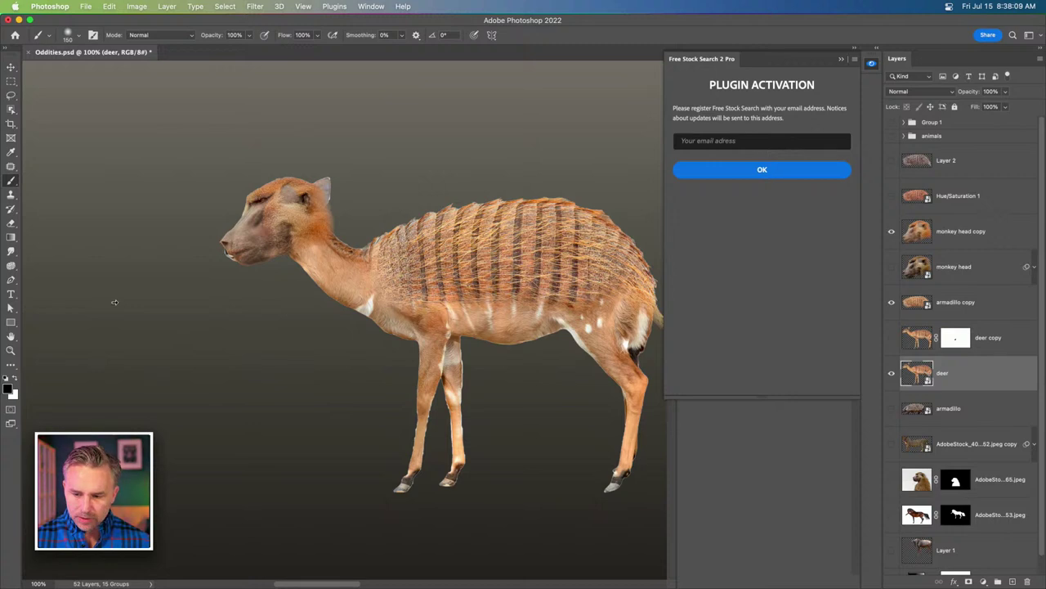
{"action": "key", "text": "v"}
{"action": "left_click_drag", "start_coordinate": [910, 381], "coordinate": [915, 214]}
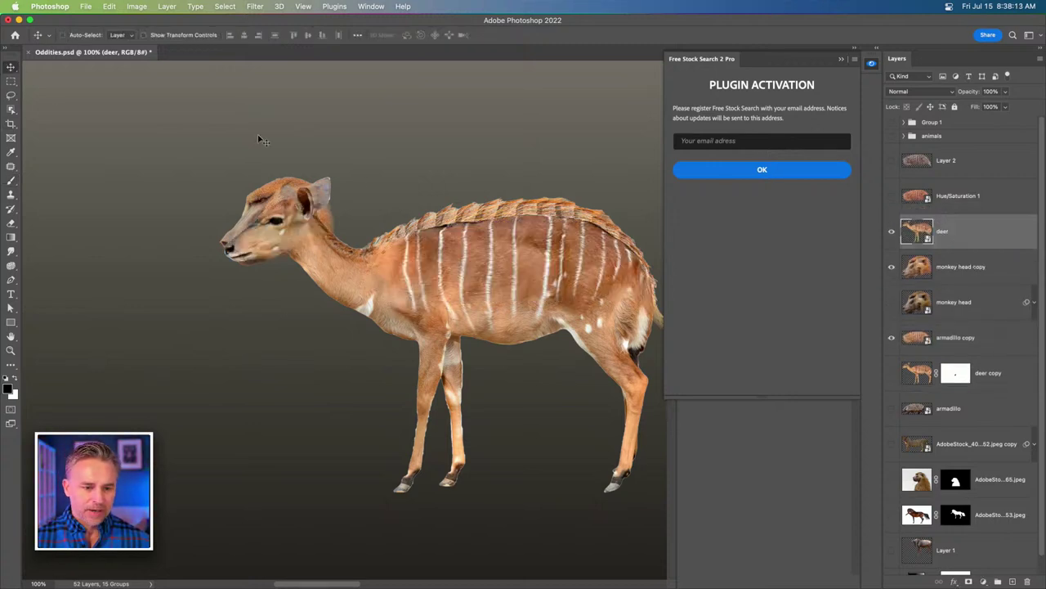
{"action": "key", "text": "super+equal"}
{"action": "key", "text": "super+equal"}
{"action": "left_click_drag", "start_coordinate": [257, 139], "coordinate": [466, 370]}
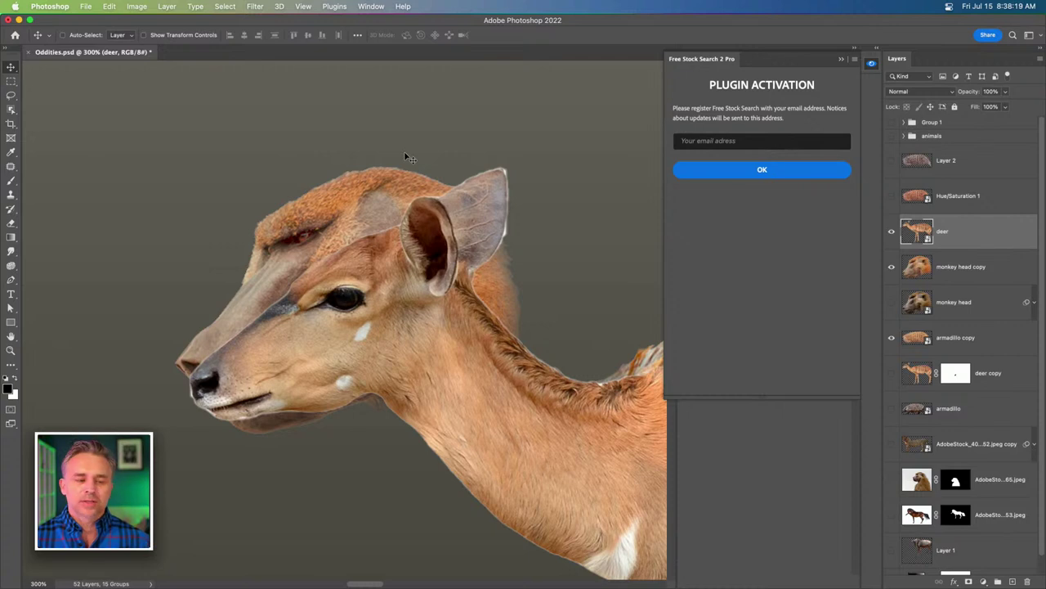
Mask the deer layer down to its lassoed ear and move the ear onto the baboon head.
{"action": "left_click", "coordinate": [7, 95]}
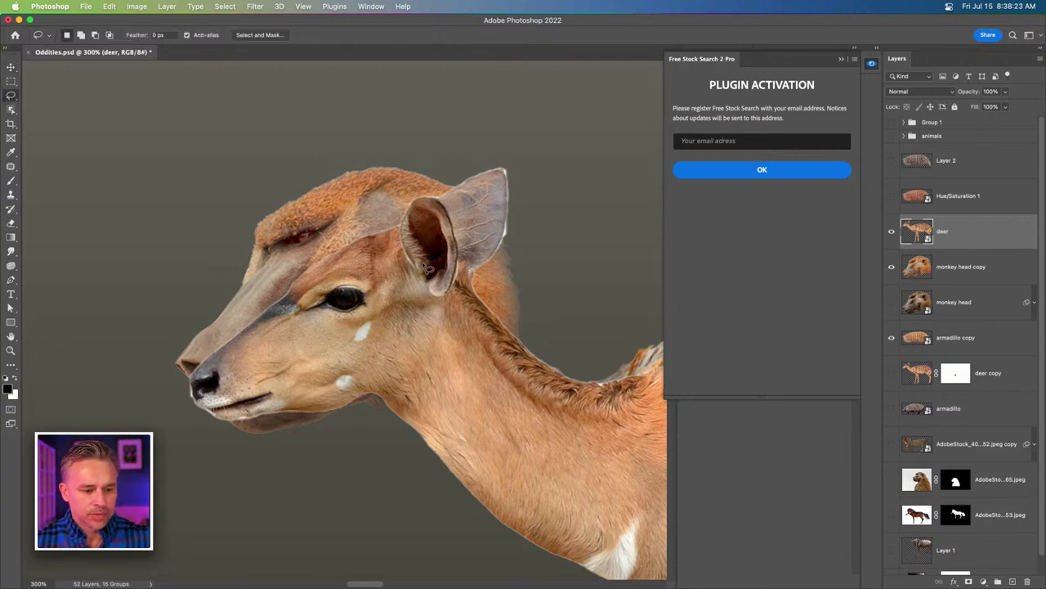
{"action": "mouse_move", "coordinate": [425, 268]}
{"action": "left_mouse_down"}
{"action": "mouse_move", "coordinate": [412, 270]}
{"action": "mouse_move", "coordinate": [400, 230]}
{"action": "mouse_move", "coordinate": [413, 206]}
{"action": "mouse_move", "coordinate": [445, 192]}
{"action": "mouse_move", "coordinate": [535, 242]}
{"action": "mouse_move", "coordinate": [497, 282]}
{"action": "mouse_move", "coordinate": [449, 303]}
{"action": "mouse_move", "coordinate": [432, 291]}
{"action": "left_mouse_up"}
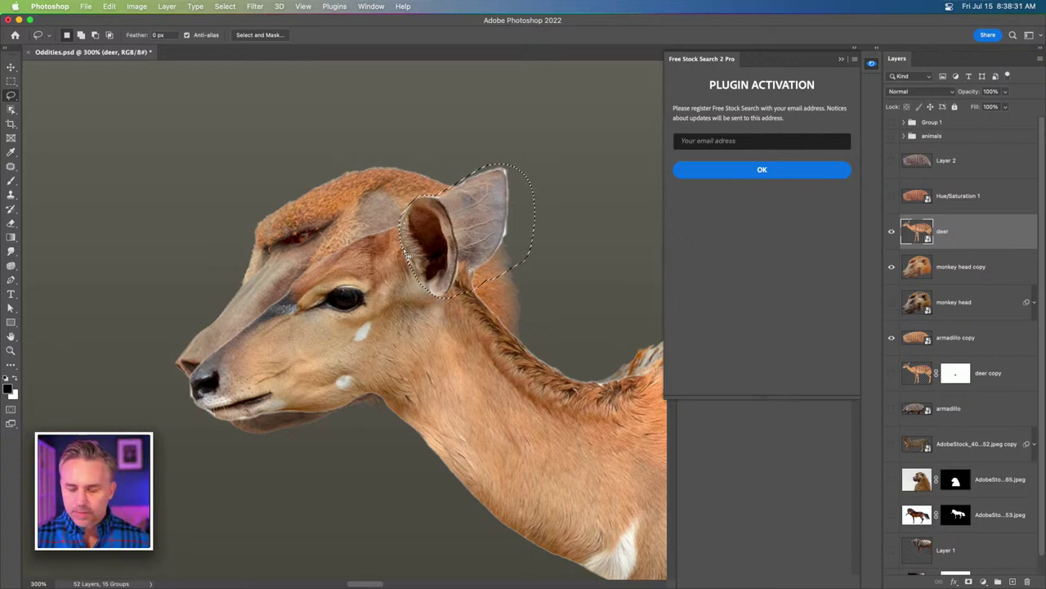
{"action": "left_click", "coordinate": [968, 582]}
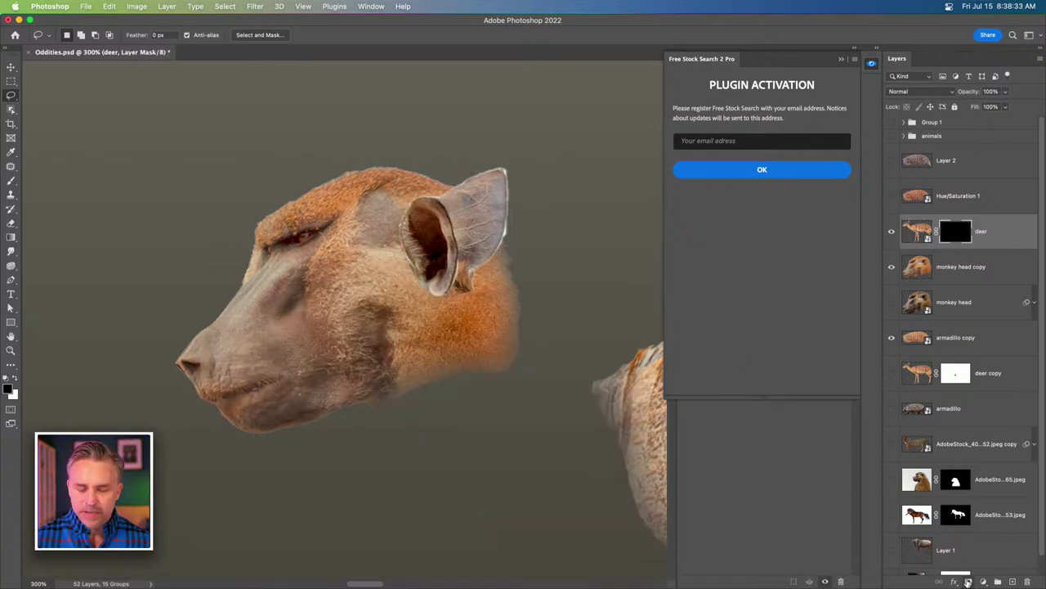
{"action": "left_click", "coordinate": [10, 66]}
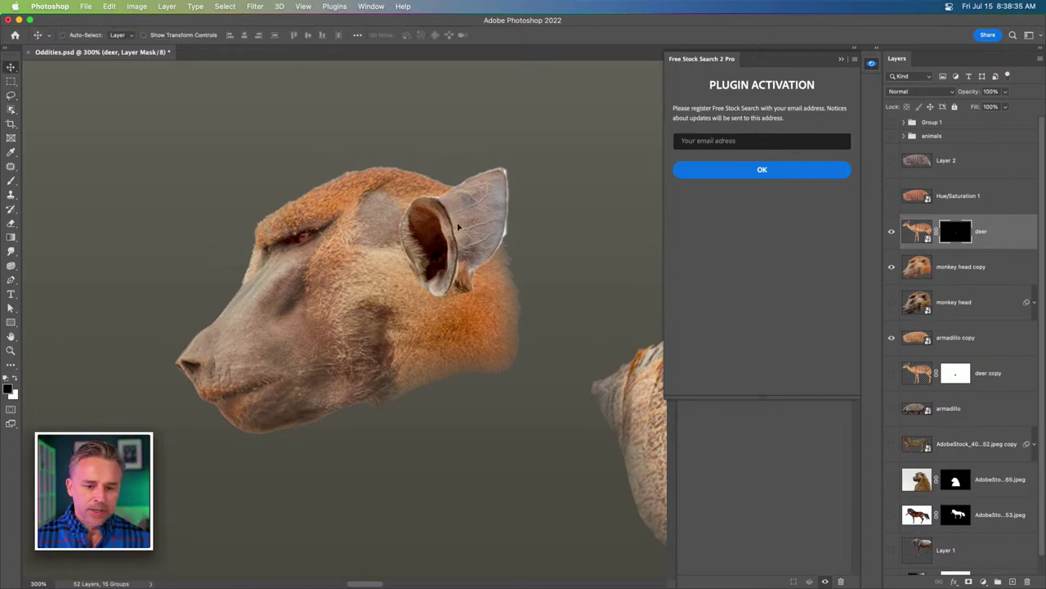
{"action": "mouse_move", "coordinate": [461, 233]}
{"action": "left_mouse_down"}
{"action": "mouse_move", "coordinate": [471, 197]}
{"action": "mouse_move", "coordinate": [463, 222]}
{"action": "left_mouse_up"}
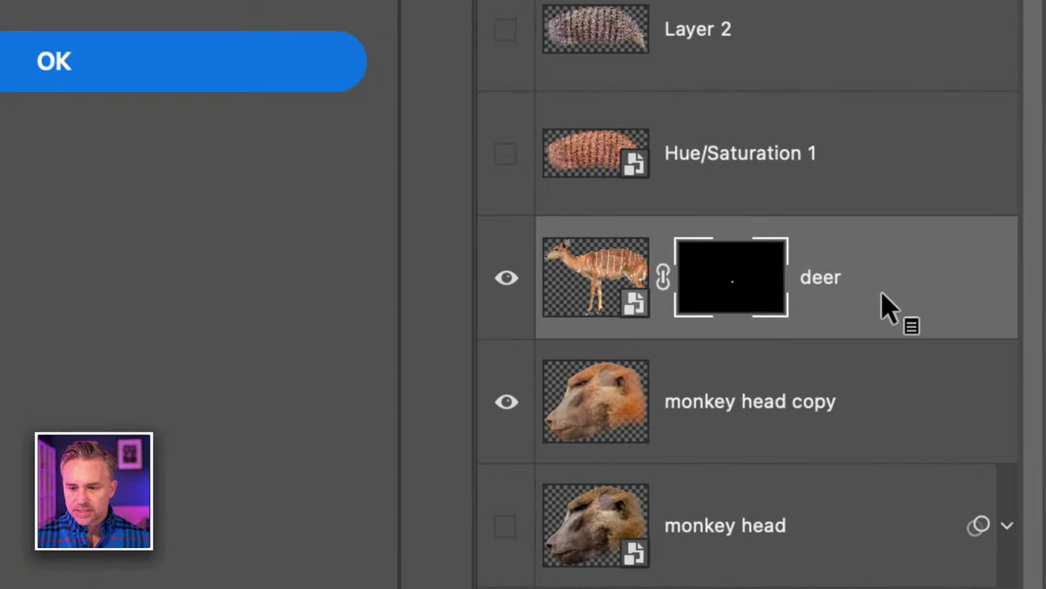
Rename the layer 'deer ear', duplicate it and hide the original.
{"action": "left_click", "coordinate": [982, 235]}
{"action": "double_click", "coordinate": [822, 282]}
{"action": "type", "text": "ear"}
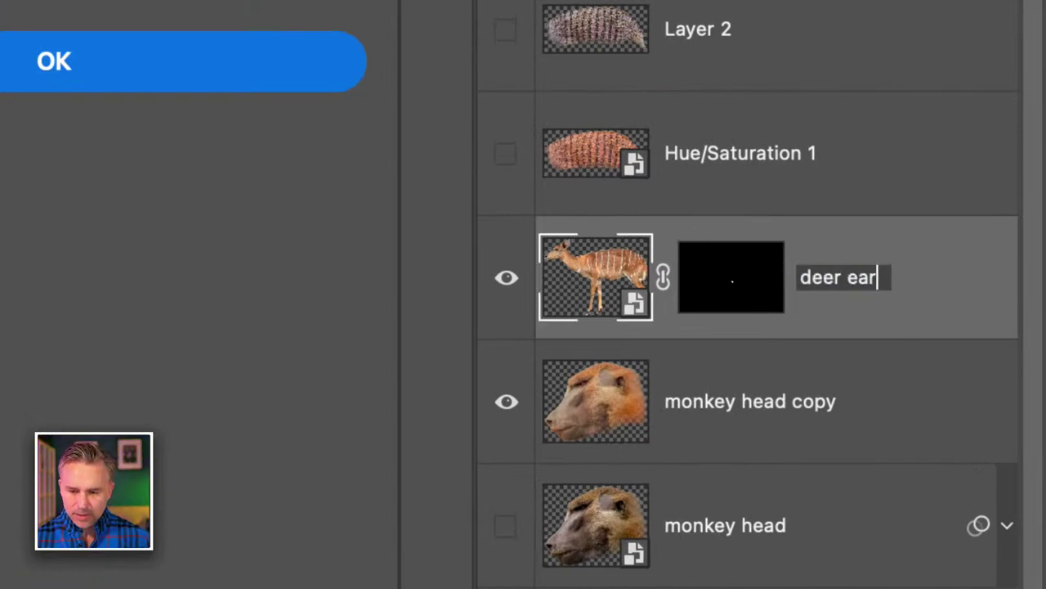
{"action": "key", "text": "Return"}
{"action": "key", "text": "super+j"}
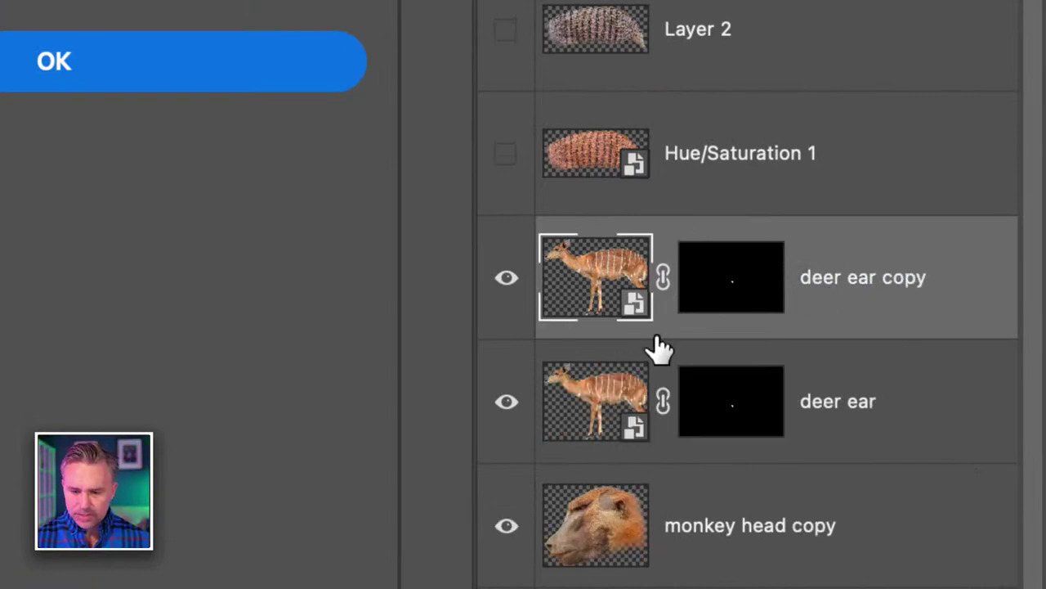
{"action": "left_click", "coordinate": [506, 401]}
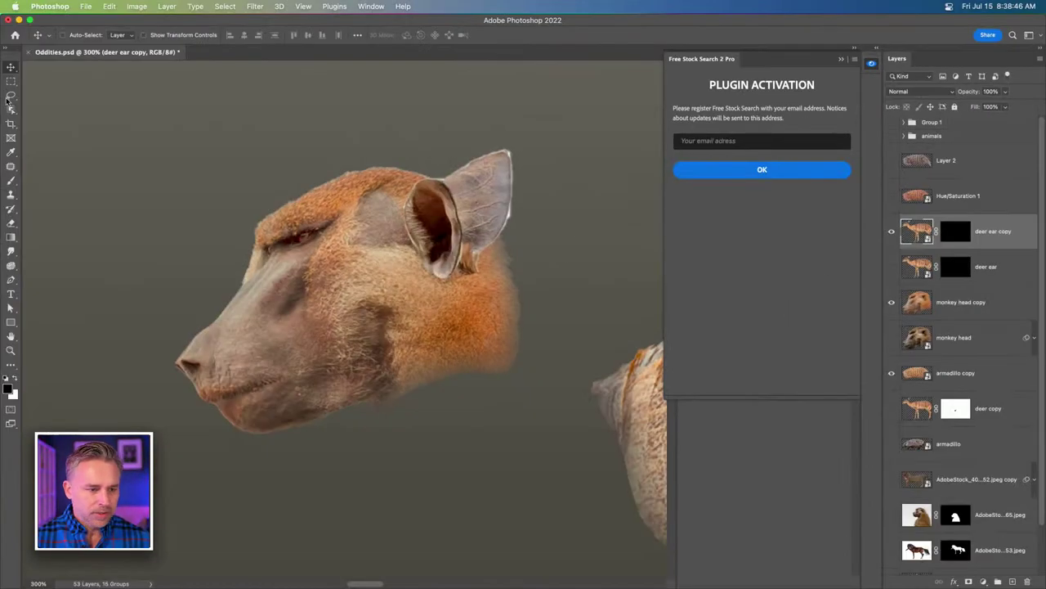
{"action": "left_click", "coordinate": [11, 96]}
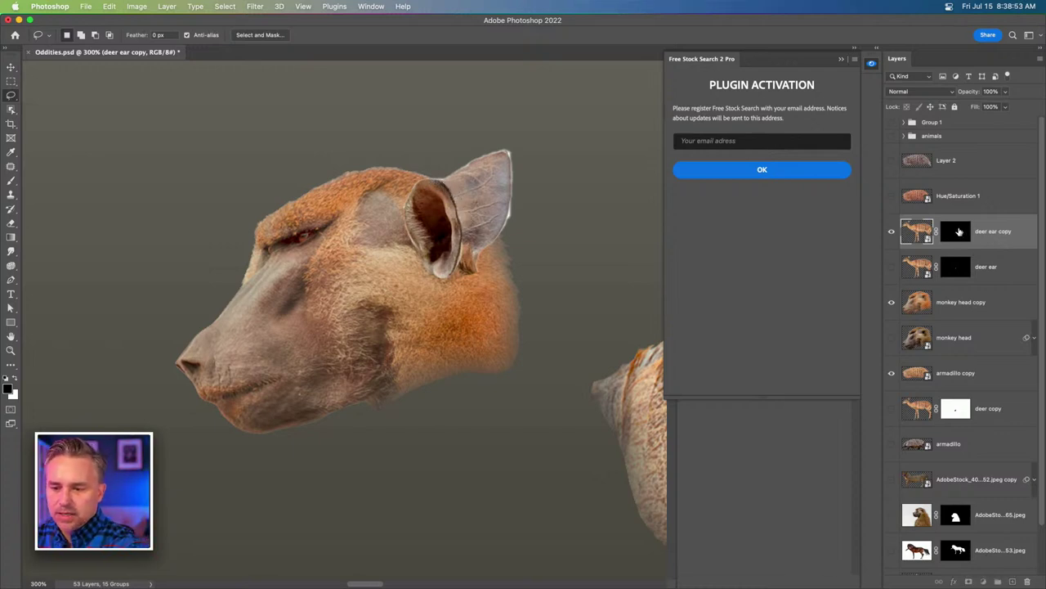
Lasso the rear ear while targeting the deer ear copy layer's mask.
{"action": "left_click", "coordinate": [955, 231]}
{"action": "mouse_move", "coordinate": [425, 155]}
{"action": "left_mouse_down"}
{"action": "mouse_move", "coordinate": [441, 127]}
{"action": "mouse_move", "coordinate": [468, 145]}
{"action": "mouse_move", "coordinate": [436, 175]}
{"action": "mouse_move", "coordinate": [462, 216]}
{"action": "mouse_move", "coordinate": [464, 292]}
{"action": "mouse_move", "coordinate": [499, 116]}
{"action": "mouse_move", "coordinate": [453, 124]}
{"action": "left_mouse_up"}
{"action": "scroll", "coordinate": [490, 245], "scroll_direction": "up", "scroll_amount": 6}
{"action": "scroll", "coordinate": [490, 245], "scroll_direction": "left", "scroll_amount": 6}
{"action": "scroll", "coordinate": [343, 319], "scroll_direction": "down", "scroll_amount": 5}
{"action": "scroll", "coordinate": [343, 319], "scroll_direction": "right", "scroll_amount": 6}
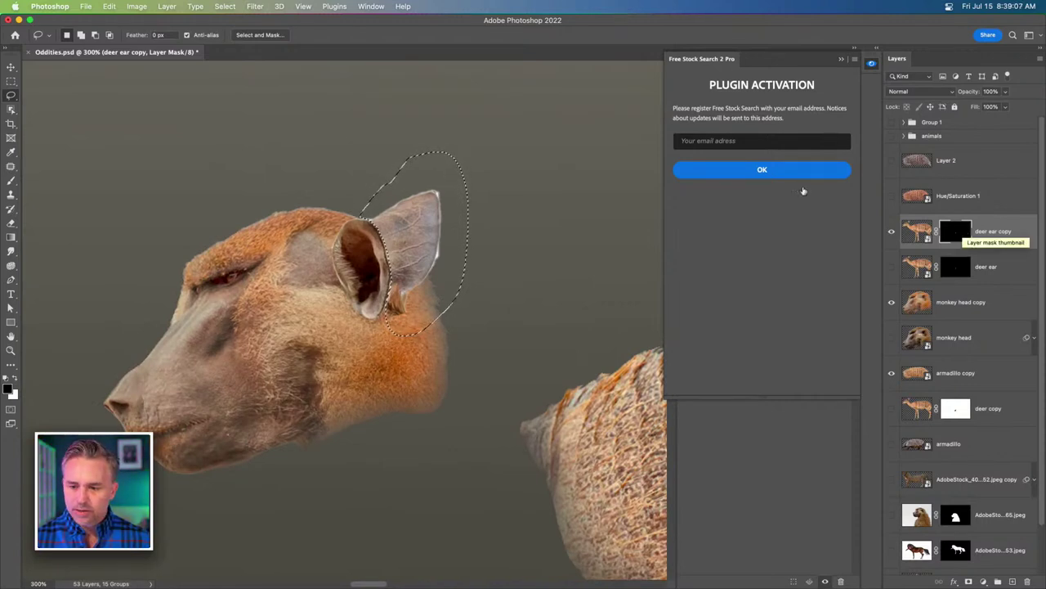
Fill the ear selection with black foreground colour instead of content-aware fill, then deselect.
{"action": "key", "text": "i"}
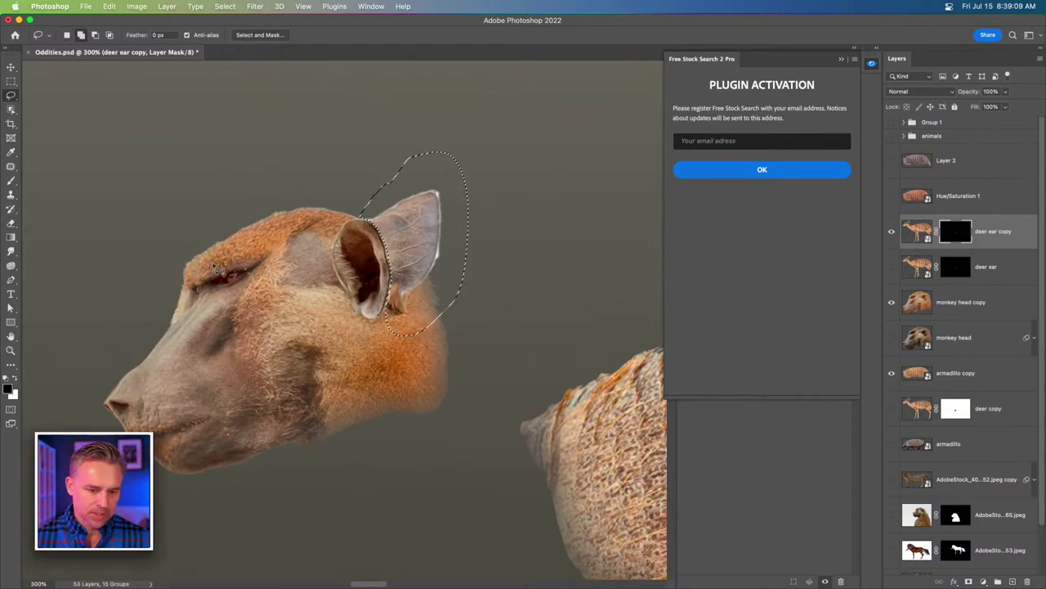
{"action": "key", "text": "shift+BackSpace"}
{"action": "key", "text": "Return"}
{"action": "key", "text": "l"}
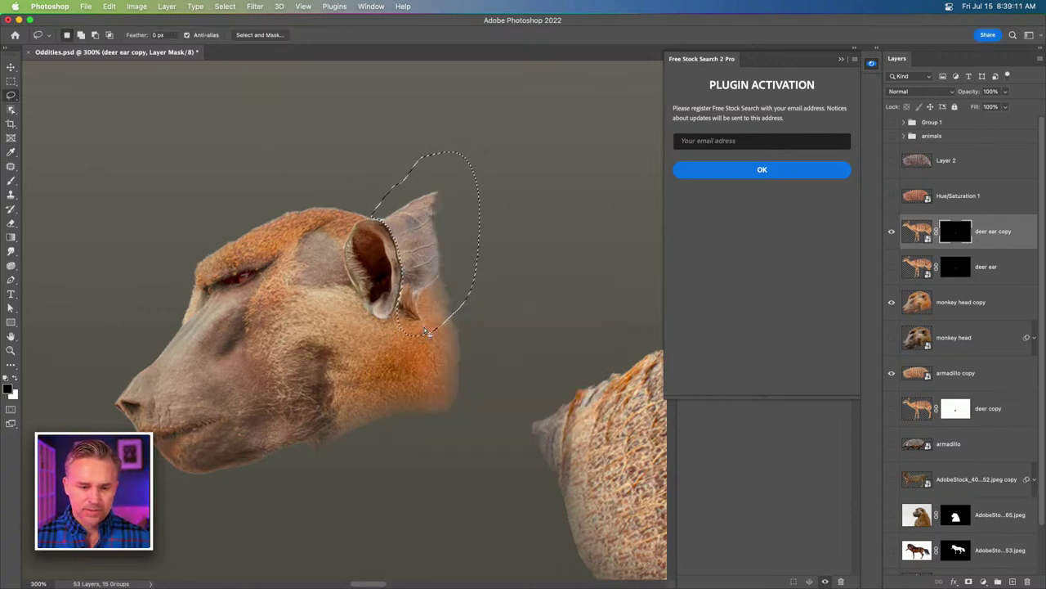
{"action": "key", "text": "shift+BackSpace"}
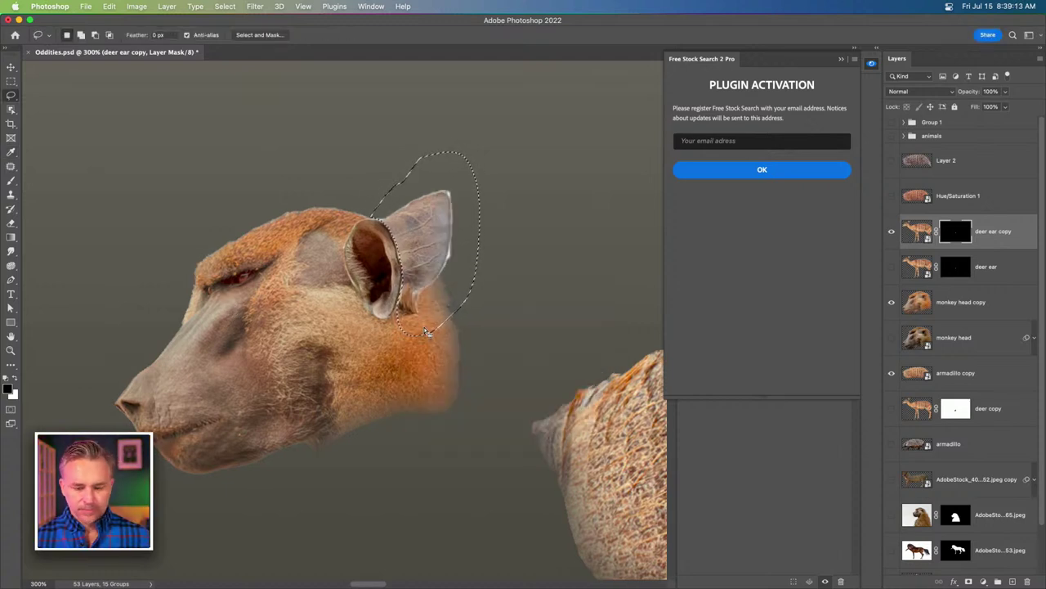
{"action": "key", "text": "shift+BackSpace"}
{"action": "left_click", "coordinate": [502, 291]}
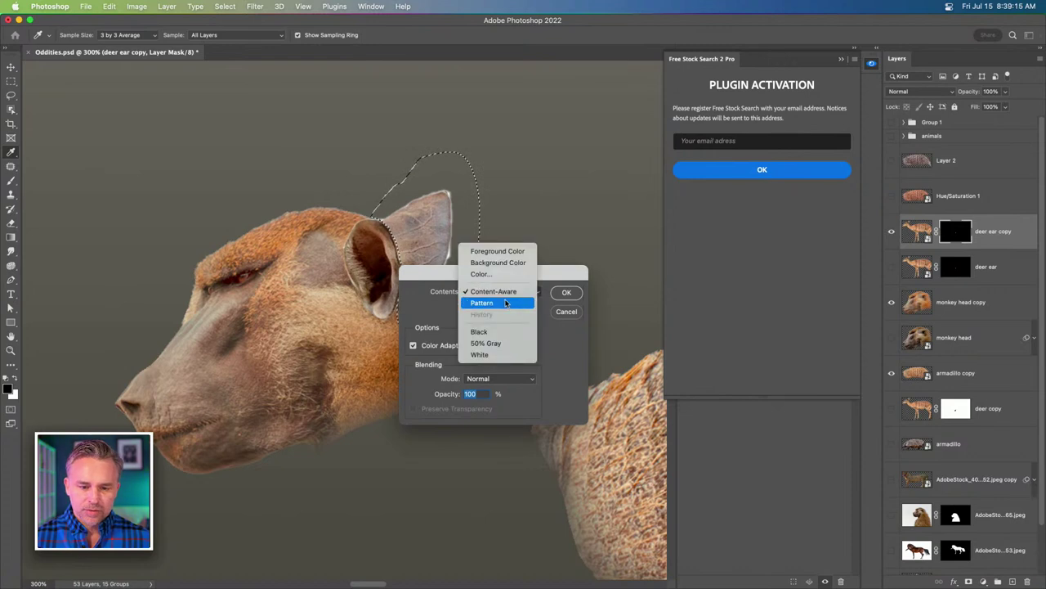
{"action": "left_click", "coordinate": [490, 253]}
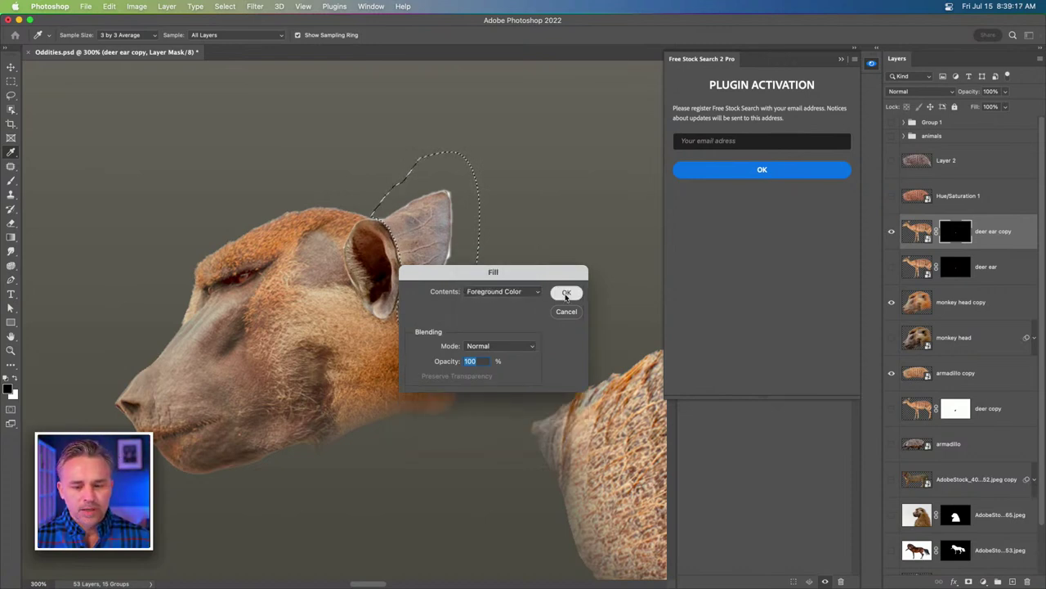
{"action": "left_click", "coordinate": [567, 292]}
{"action": "key", "text": "super+d"}
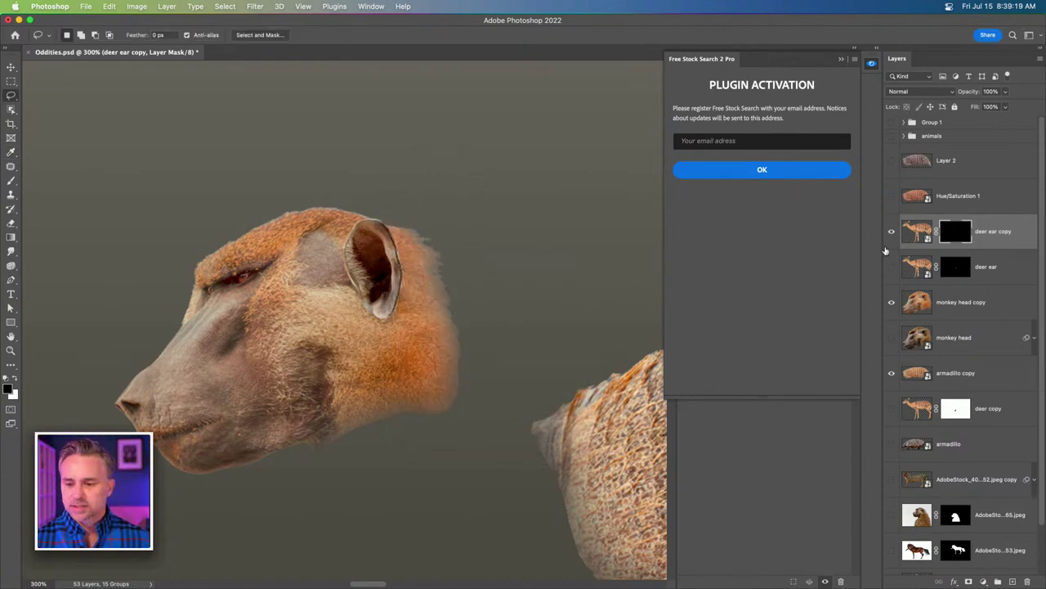
Show the deer ear layer and move it below monkey head copy.
{"action": "left_click", "coordinate": [892, 267]}
{"action": "left_click", "coordinate": [892, 231]}
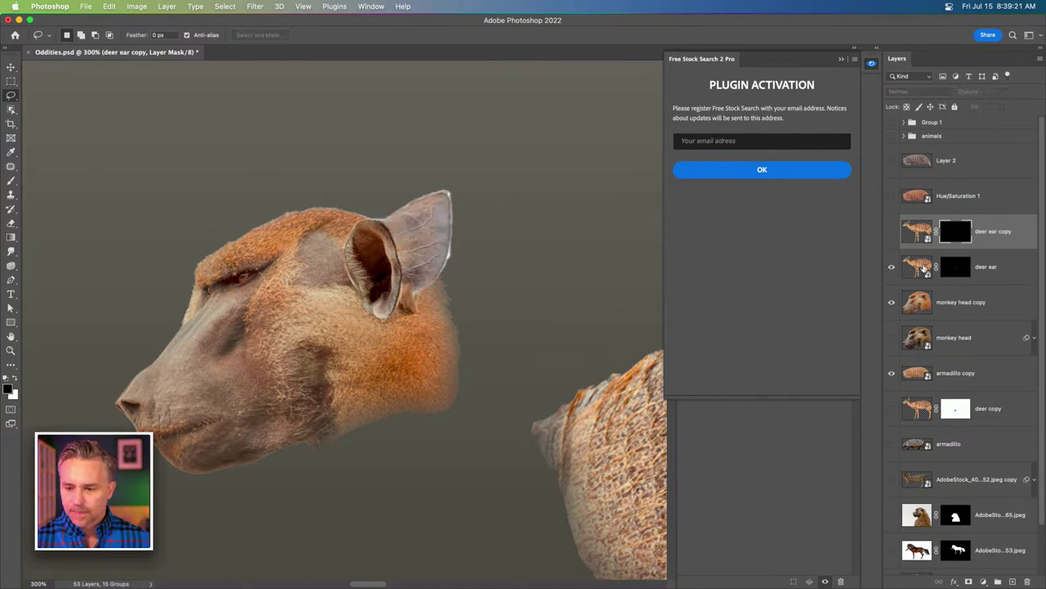
{"action": "left_click_drag", "start_coordinate": [924, 268], "coordinate": [930, 312]}
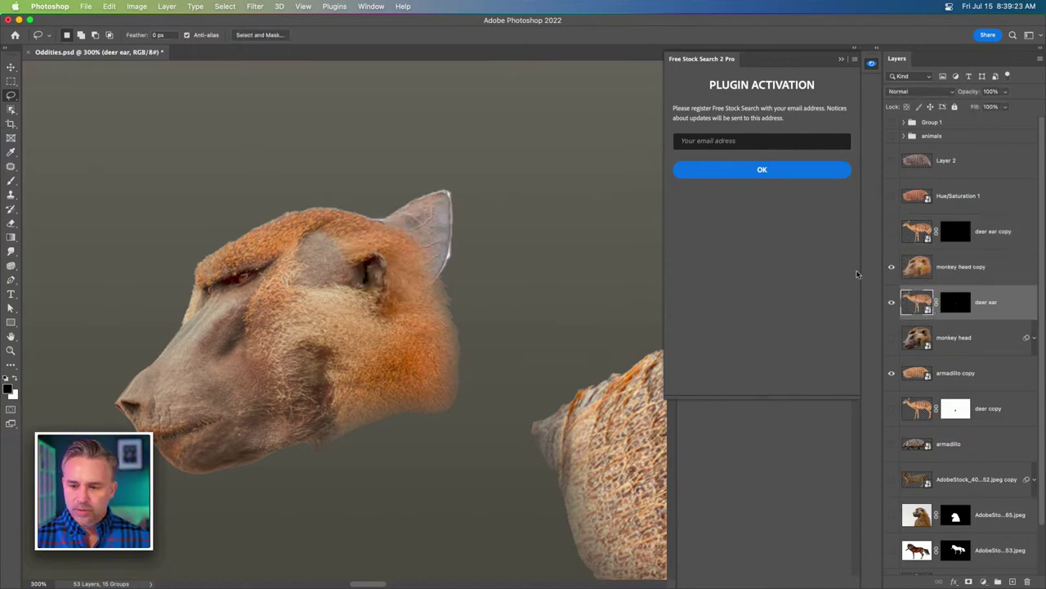
{"action": "left_click", "coordinate": [886, 234]}
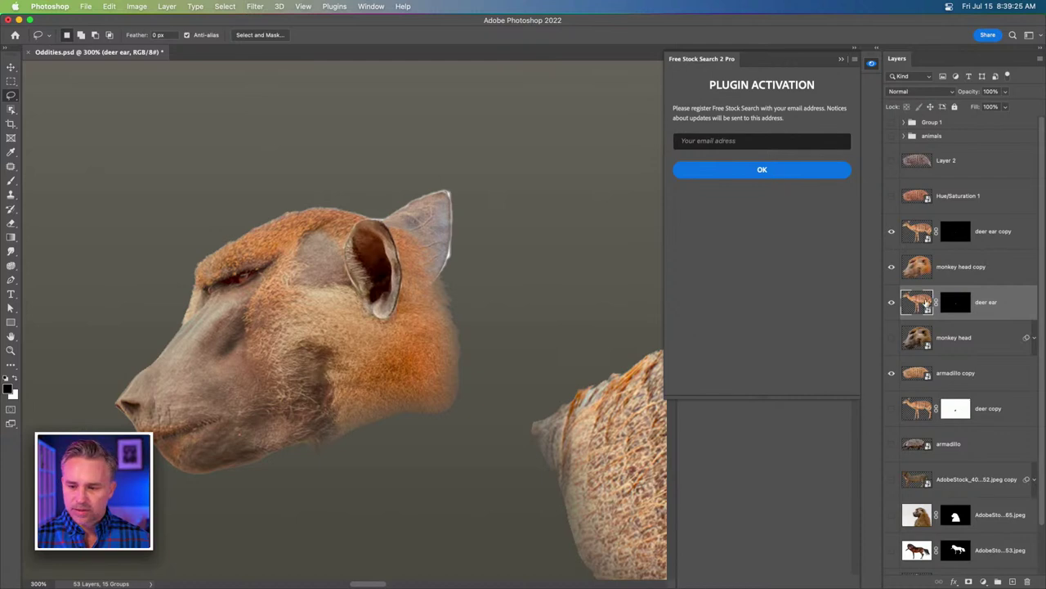
Shift the deer ear up and left and rotate it about -10° behind the head.
{"action": "key", "text": "v"}
{"action": "left_click_drag", "start_coordinate": [294, 193], "coordinate": [259, 185]}
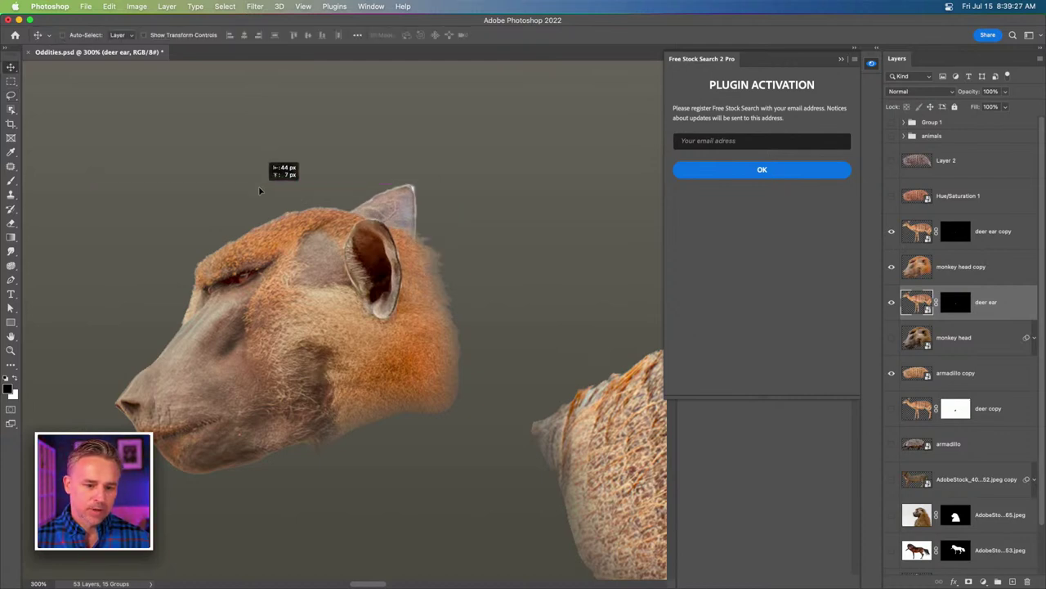
{"action": "key", "text": "super+t"}
{"action": "left_click_drag", "start_coordinate": [282, 135], "coordinate": [216, 237]}
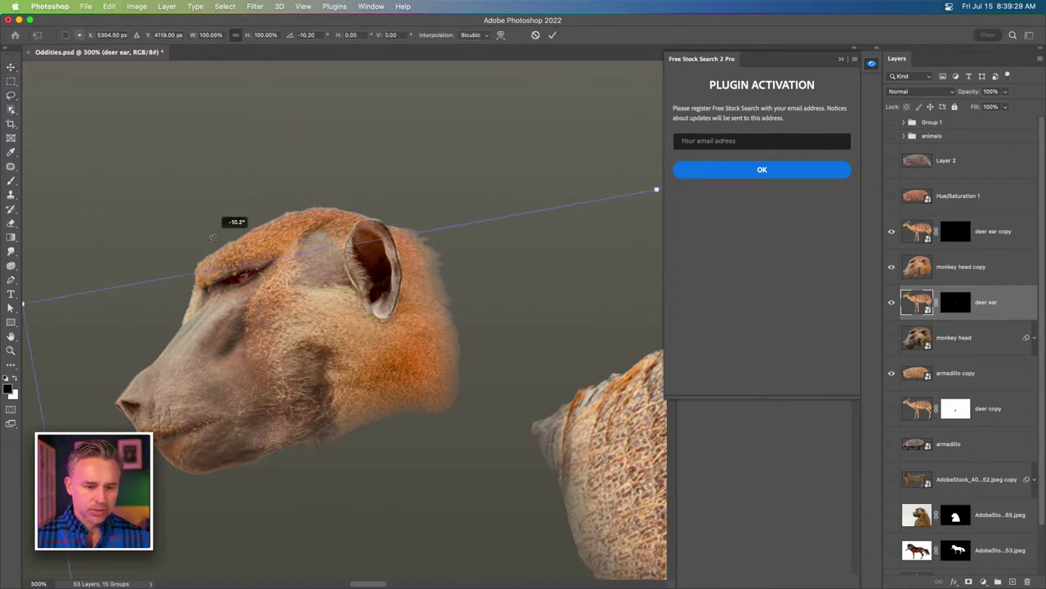
{"action": "key", "text": "Return"}
{"action": "left_click_drag", "start_coordinate": [282, 358], "coordinate": [353, 286]}
{"action": "key", "text": "super+minus"}
{"action": "key", "text": "super+minus"}
{"action": "key", "text": "super+minus"}
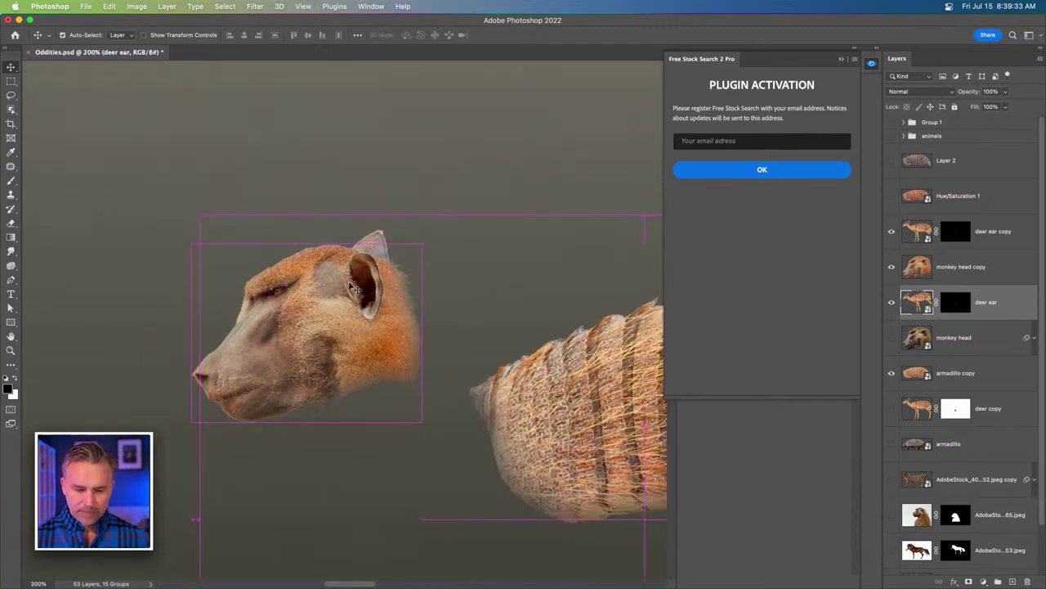
Select armadillo copy and make the deer copy body layer visible.
{"action": "left_click", "coordinate": [965, 372]}
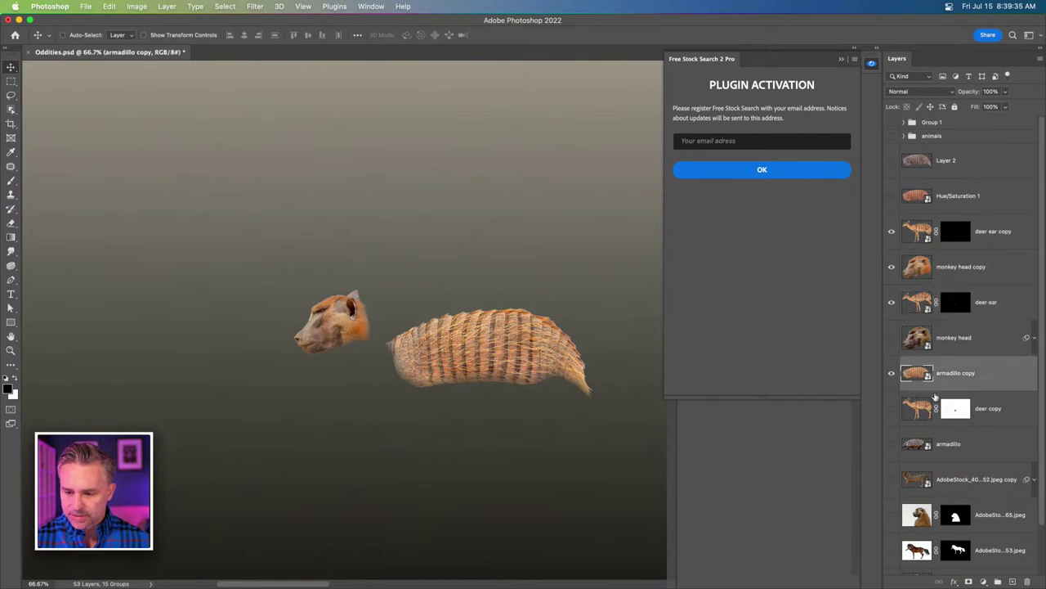
{"action": "left_click", "coordinate": [891, 411]}
{"action": "scroll", "coordinate": [270, 204], "scroll_direction": "down", "scroll_amount": 3}
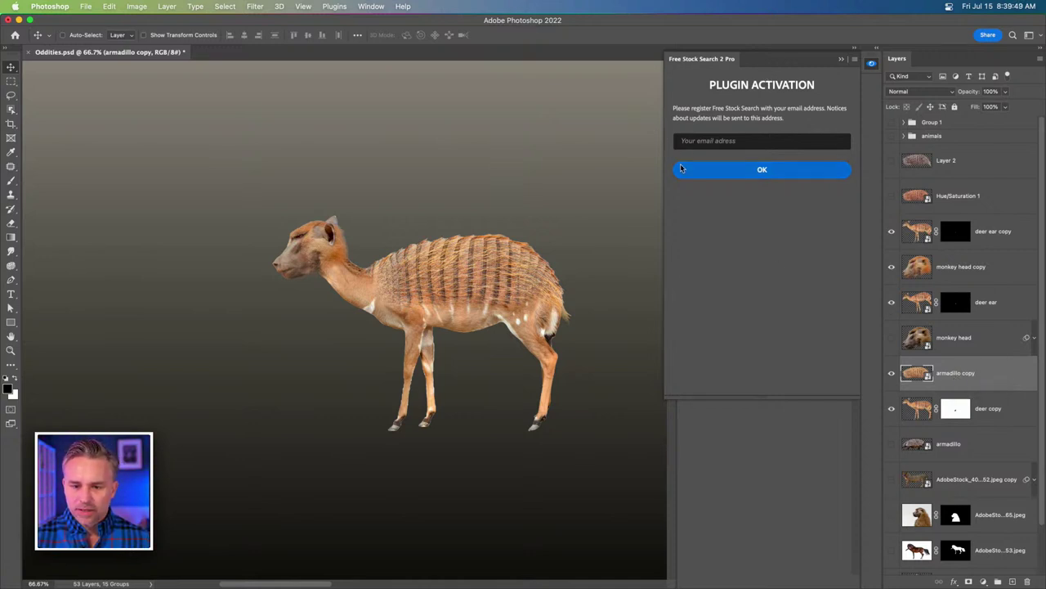
Activate Free Stock Search 2 Pro by submitting the user's e-mail address.
{"action": "left_click", "coordinate": [702, 139]}
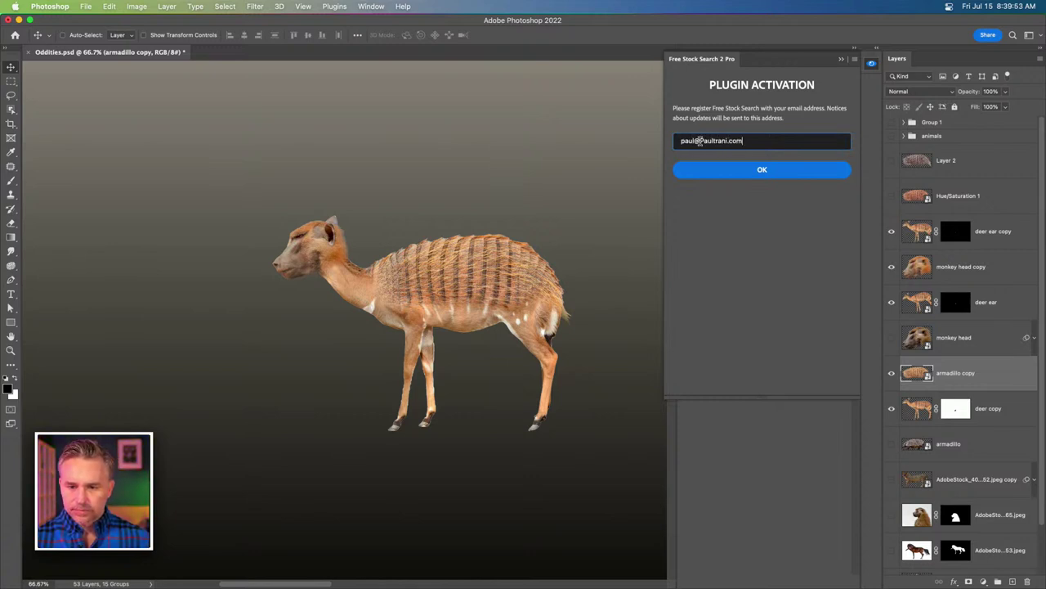
{"action": "left_click", "coordinate": [699, 169]}
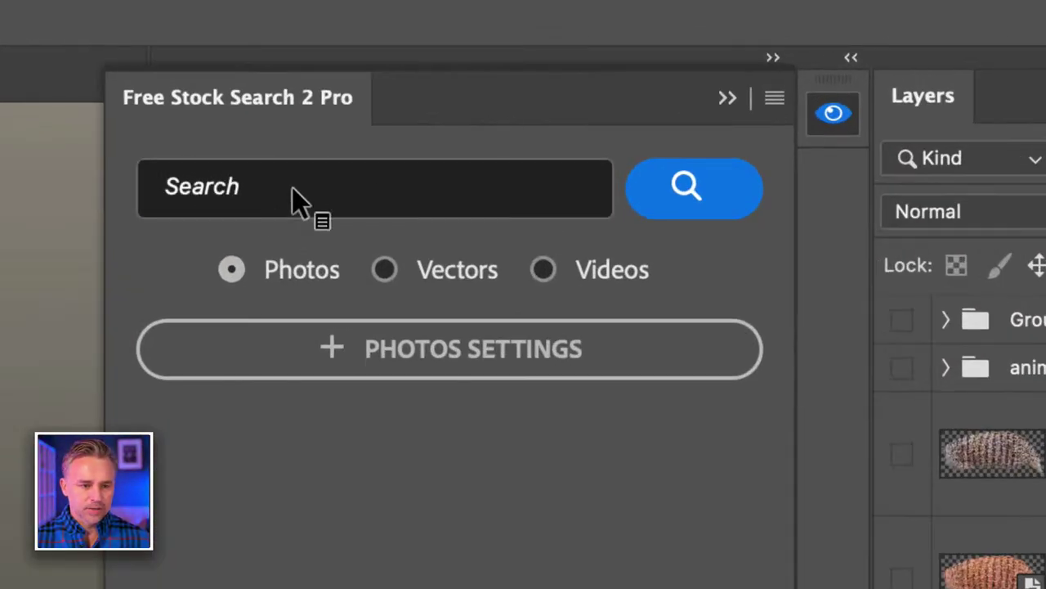
Search the free stock plugin for 'alligator' and download the close-up alligator head photo.
{"action": "left_click", "coordinate": [292, 188]}
{"action": "type", "text": "alli"}
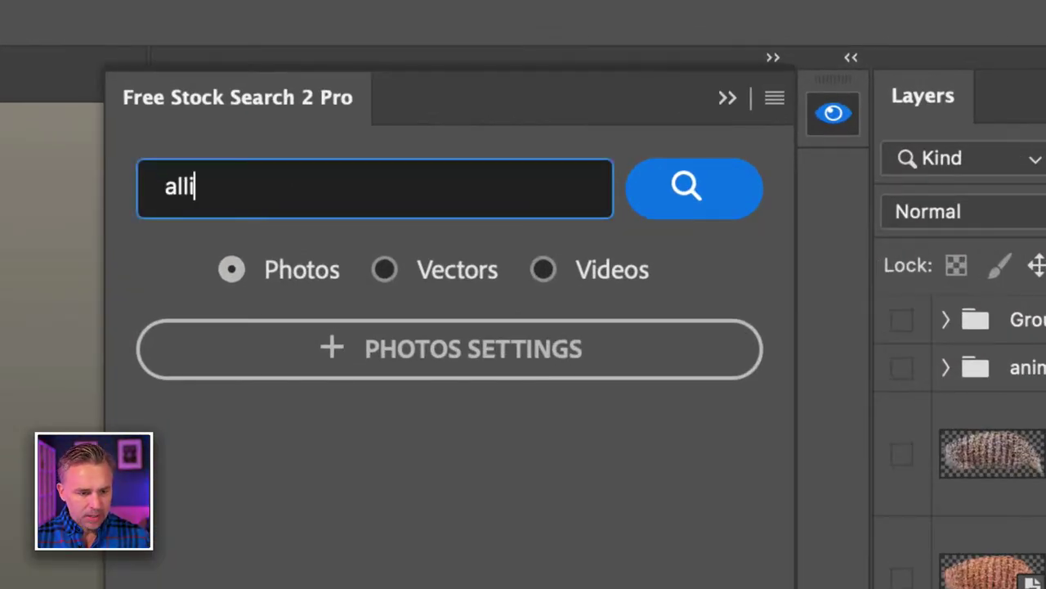
{"action": "type", "text": "gator"}
{"action": "key", "text": "Return"}
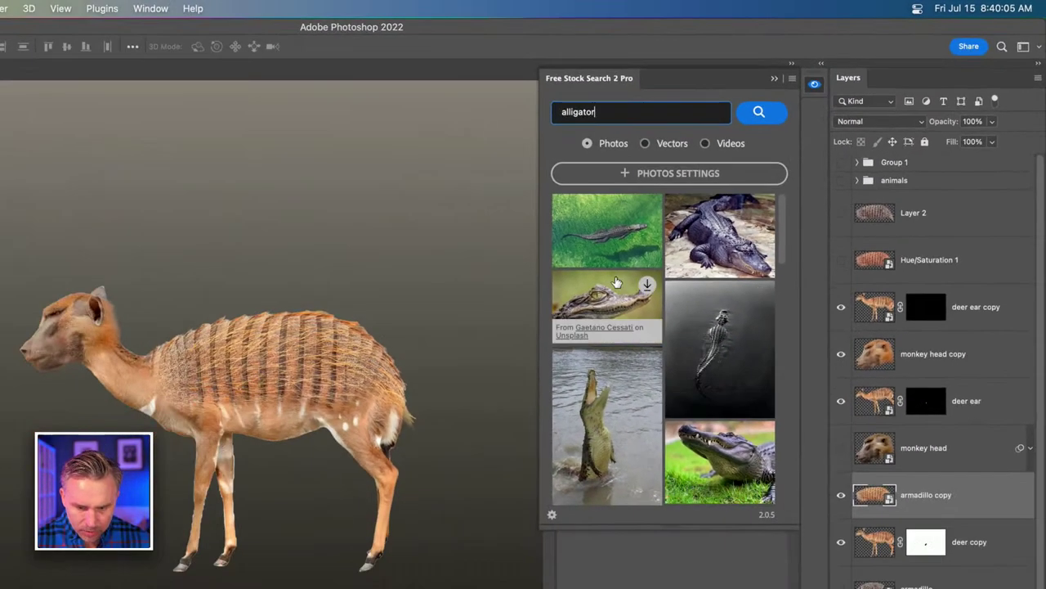
{"action": "left_click", "coordinate": [610, 310]}
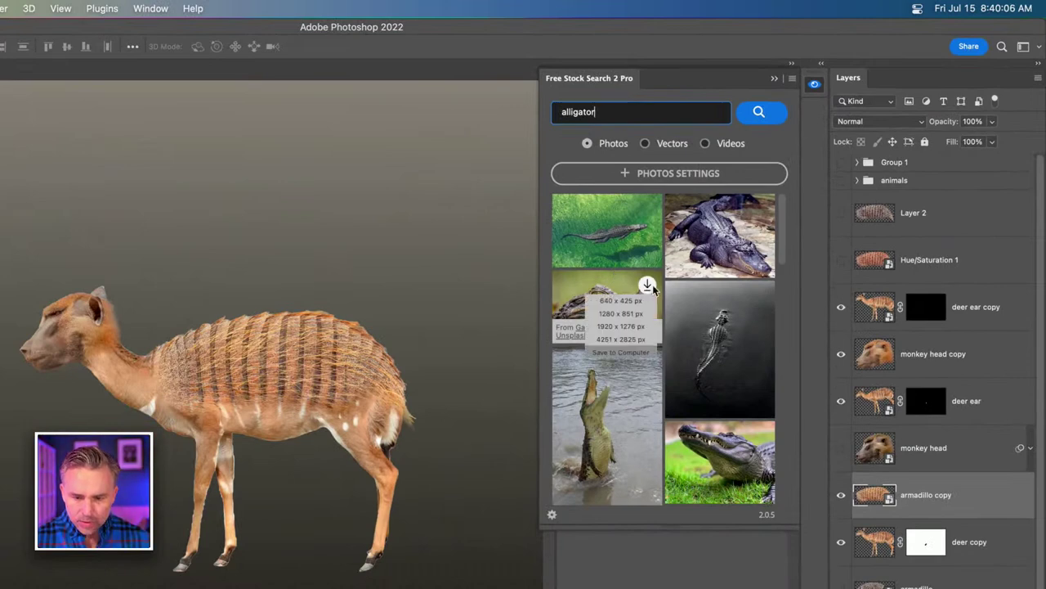
{"action": "left_click", "coordinate": [621, 339]}
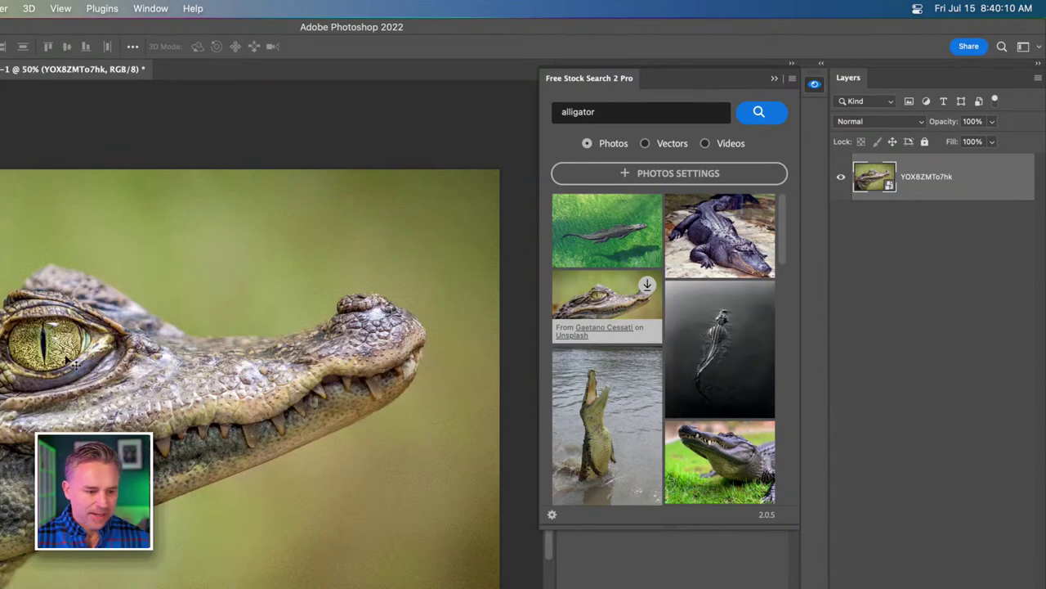
{"action": "left_click_drag", "start_coordinate": [72, 362], "coordinate": [276, 262]}
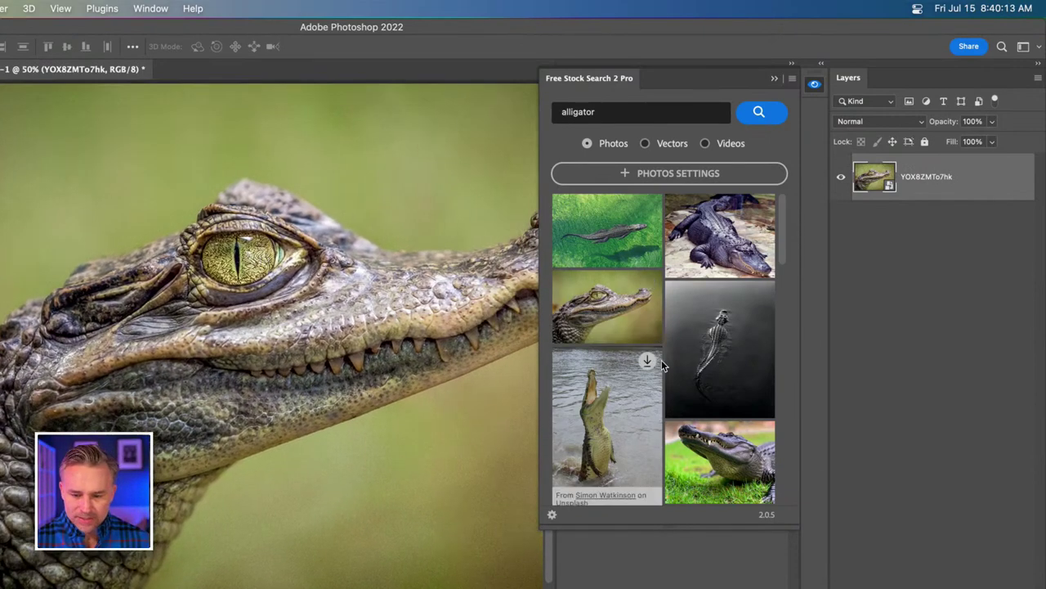
Load two more pages of alligator photo results.
{"action": "scroll", "coordinate": [662, 359], "scroll_direction": "down", "scroll_amount": 10}
{"action": "scroll", "coordinate": [661, 359], "scroll_direction": "down", "scroll_amount": 10}
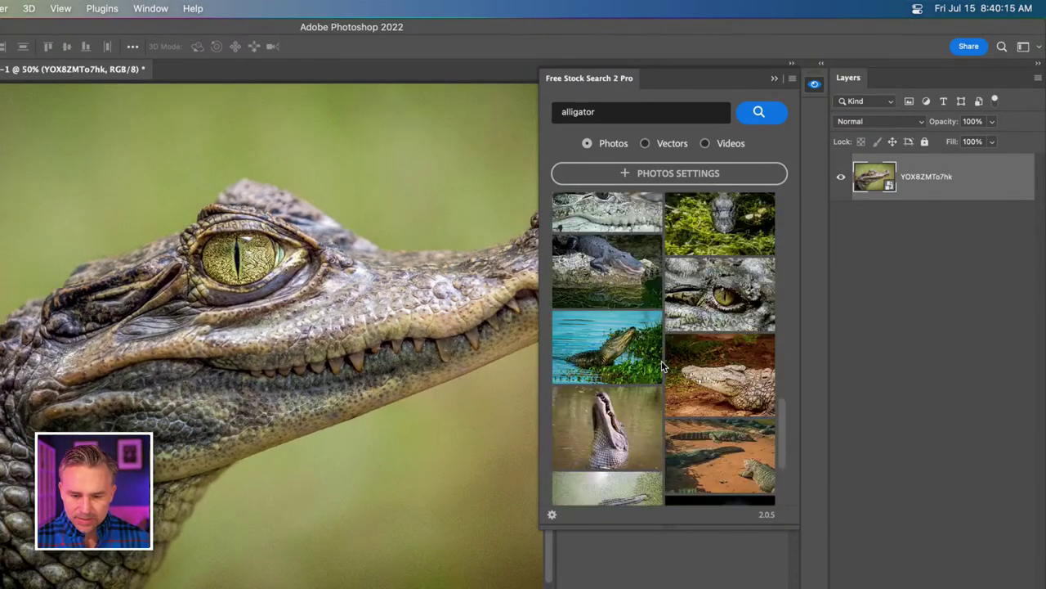
{"action": "left_click", "coordinate": [654, 483]}
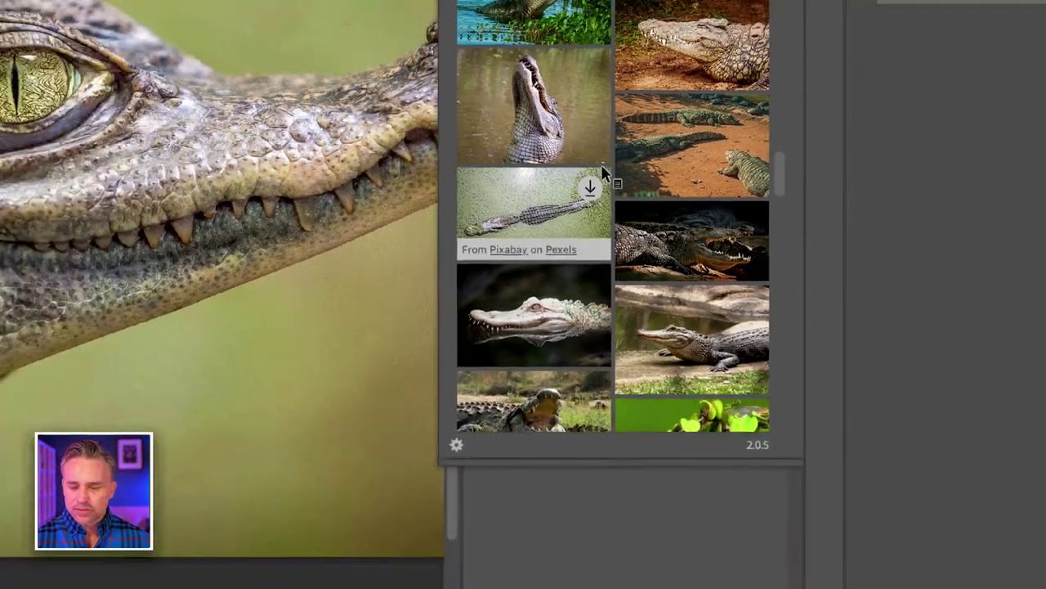
{"action": "scroll", "coordinate": [641, 252], "scroll_direction": "down", "scroll_amount": 5}
{"action": "scroll", "coordinate": [621, 214], "scroll_direction": "down", "scroll_amount": 10}
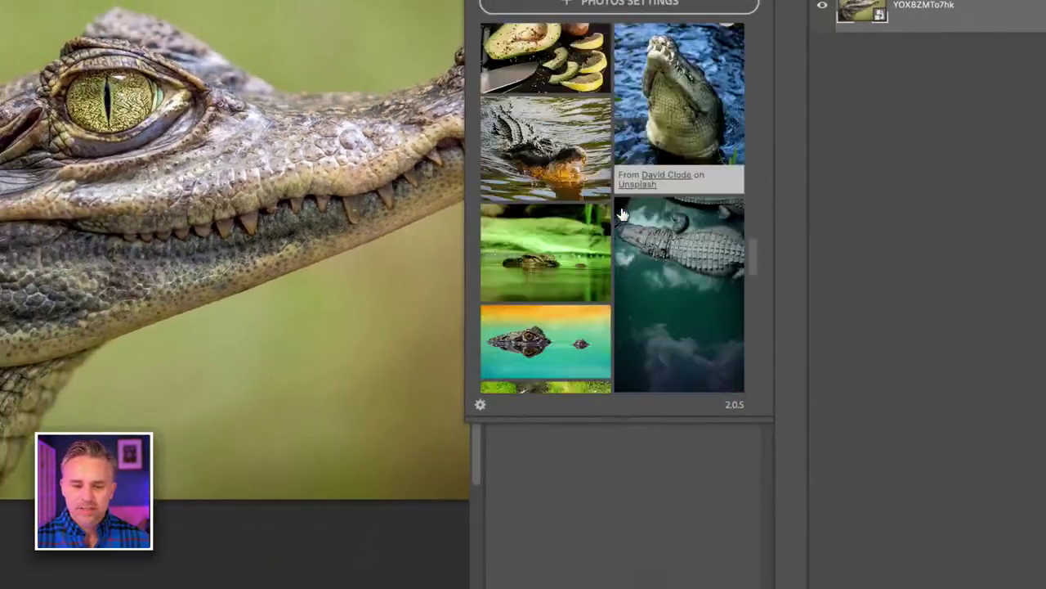
{"action": "scroll", "coordinate": [621, 214], "scroll_direction": "down", "scroll_amount": 5}
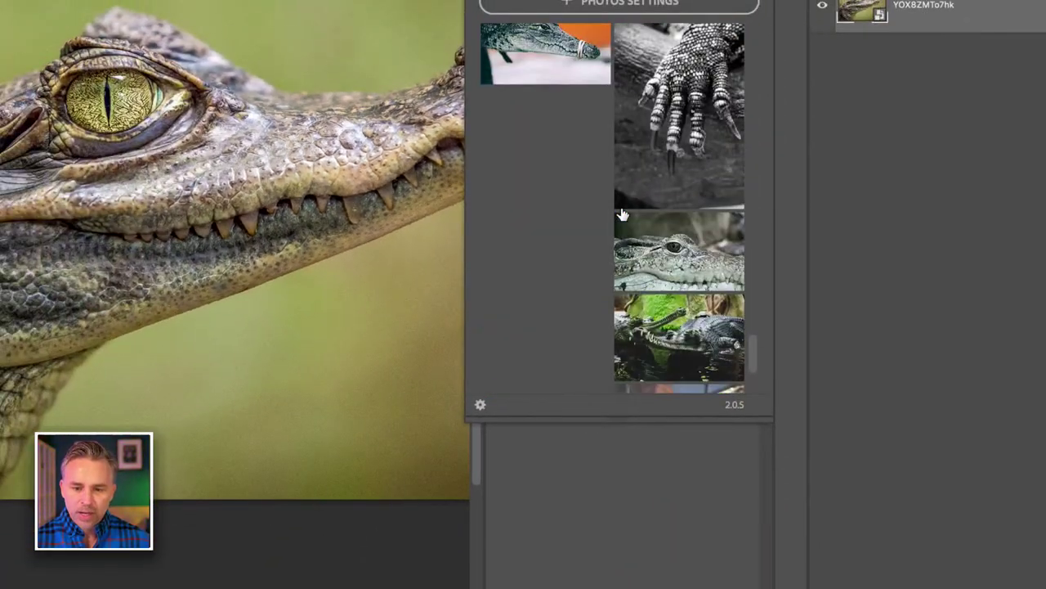
{"action": "scroll", "coordinate": [556, 201], "scroll_direction": "down", "scroll_amount": 2}
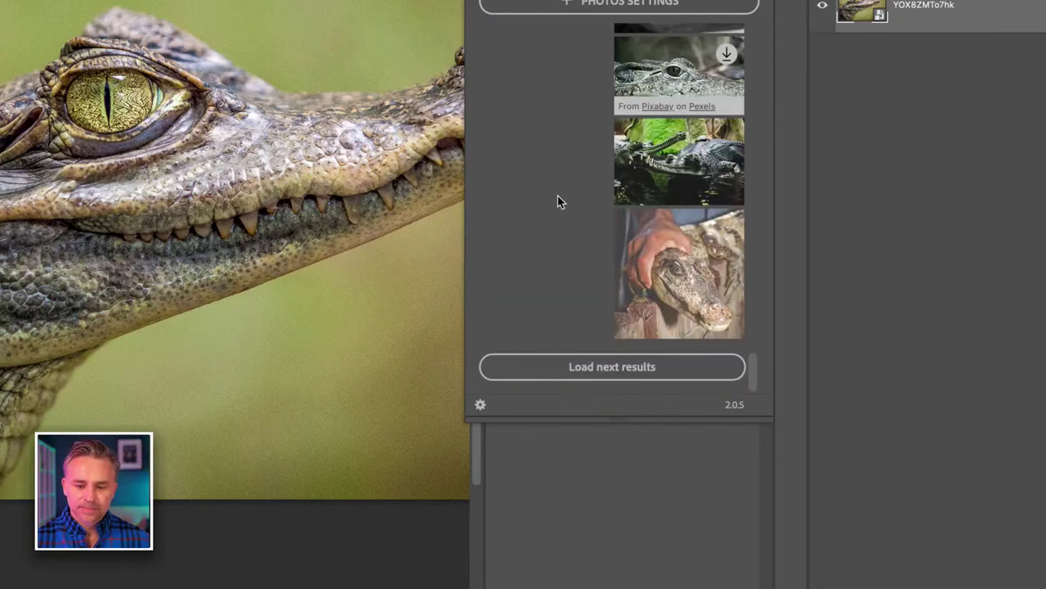
{"action": "left_click", "coordinate": [570, 365]}
{"action": "scroll", "coordinate": [625, 264], "scroll_direction": "down", "scroll_amount": 10}
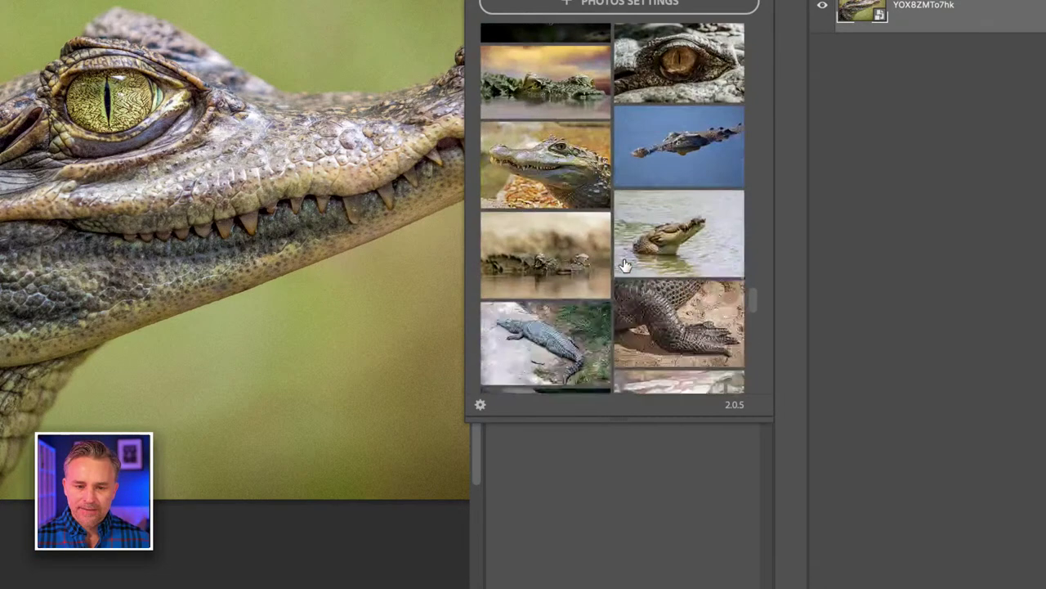
{"action": "scroll", "coordinate": [625, 265], "scroll_direction": "down", "scroll_amount": 5}
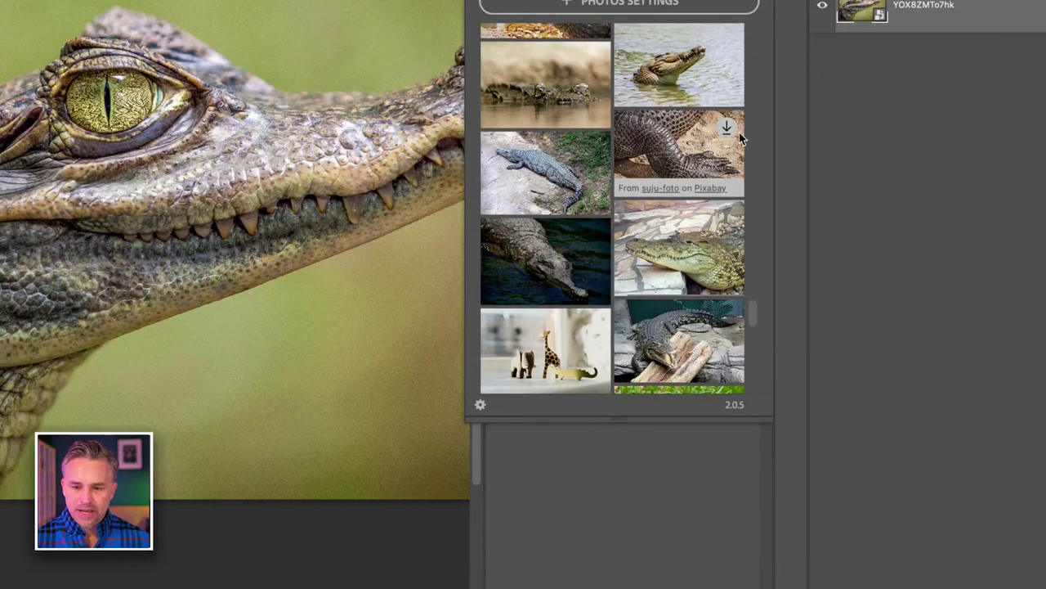
Download the crocodile-foot photo at 6000 x 4000 and crocodile-on-rock at 1936 x 1238.
{"action": "left_click", "coordinate": [726, 128]}
{"action": "left_click", "coordinate": [713, 191]}
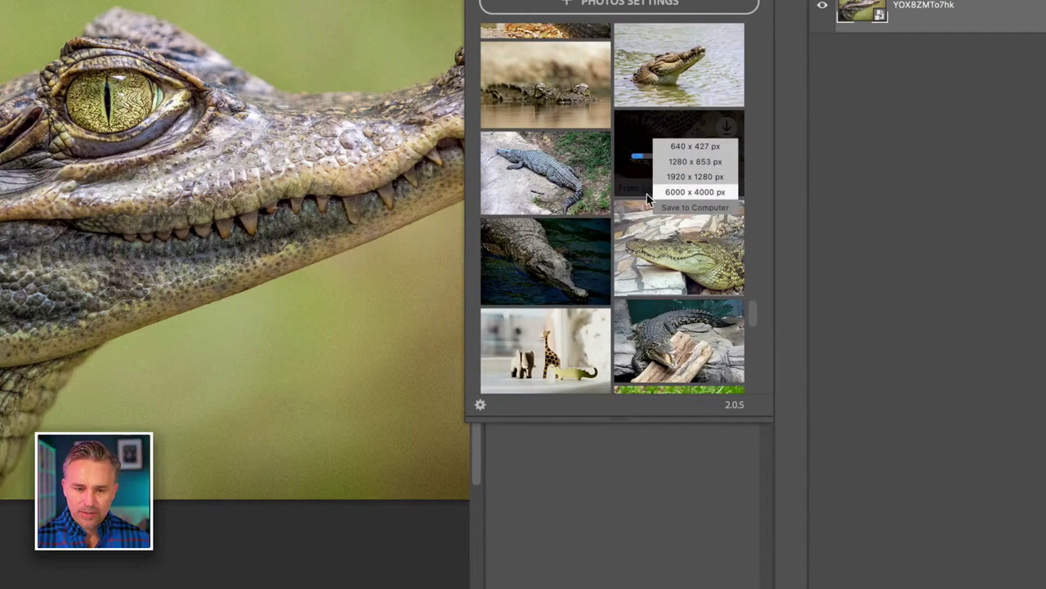
{"action": "left_click", "coordinate": [593, 152]}
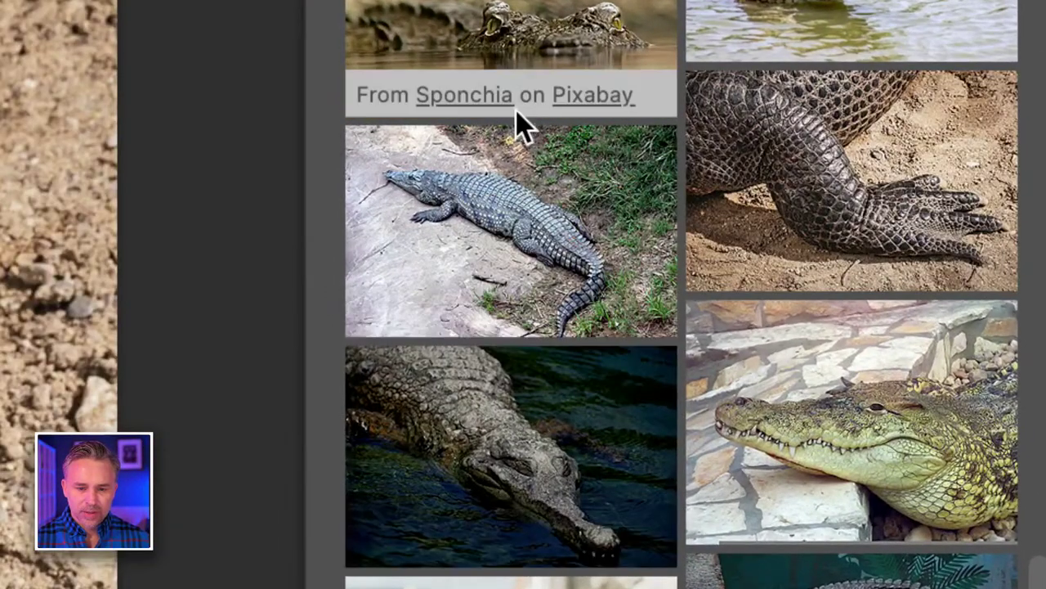
{"action": "left_click", "coordinate": [634, 169]}
{"action": "left_click", "coordinate": [556, 334]}
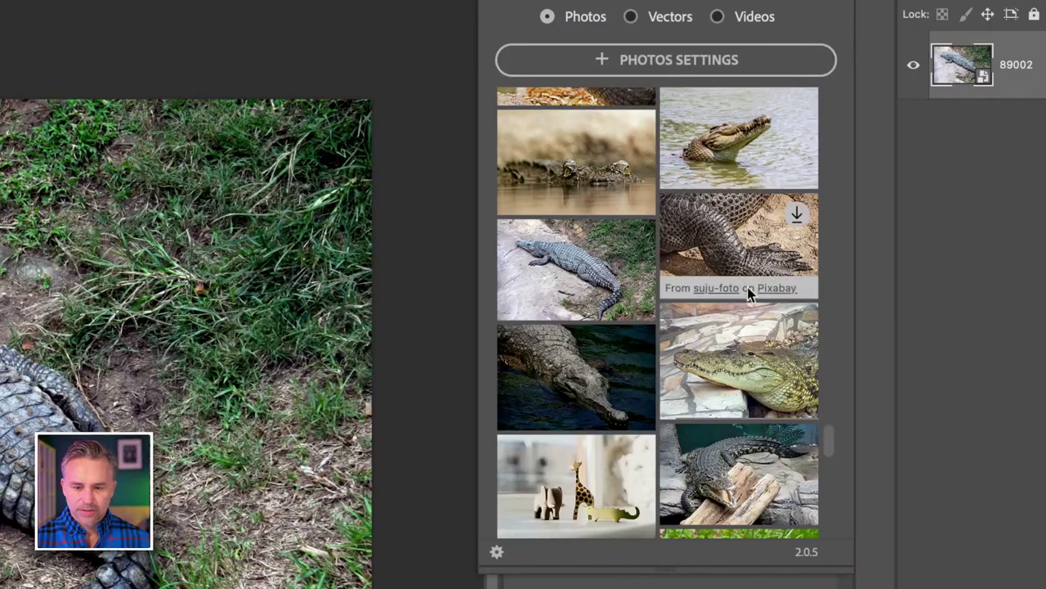
Close the free stock search panel and collapse the Properties panel.
{"action": "scroll", "coordinate": [773, 508], "scroll_direction": "down", "scroll_amount": 5}
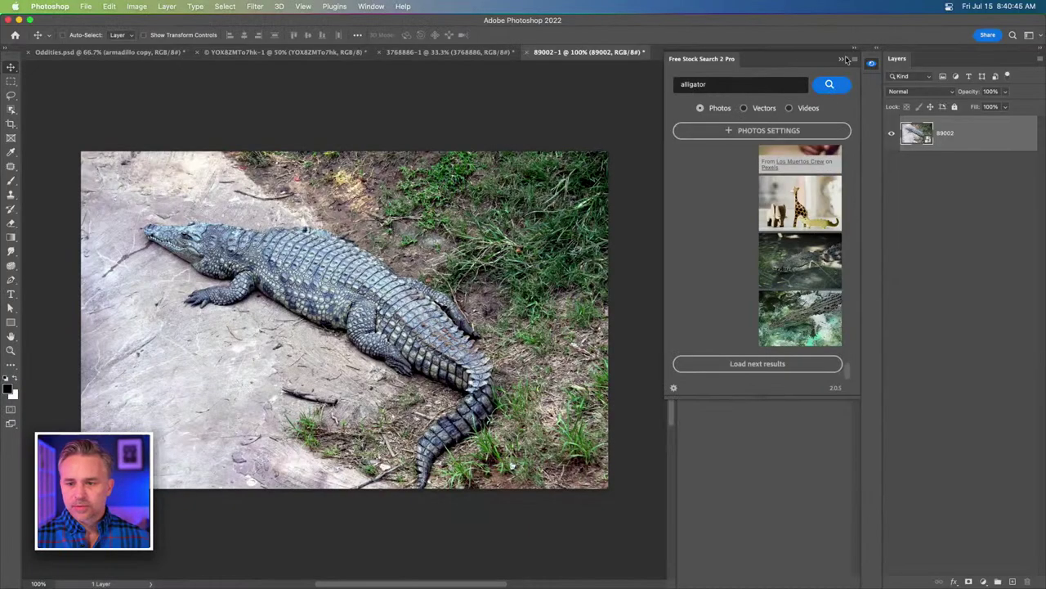
{"action": "left_click", "coordinate": [845, 59]}
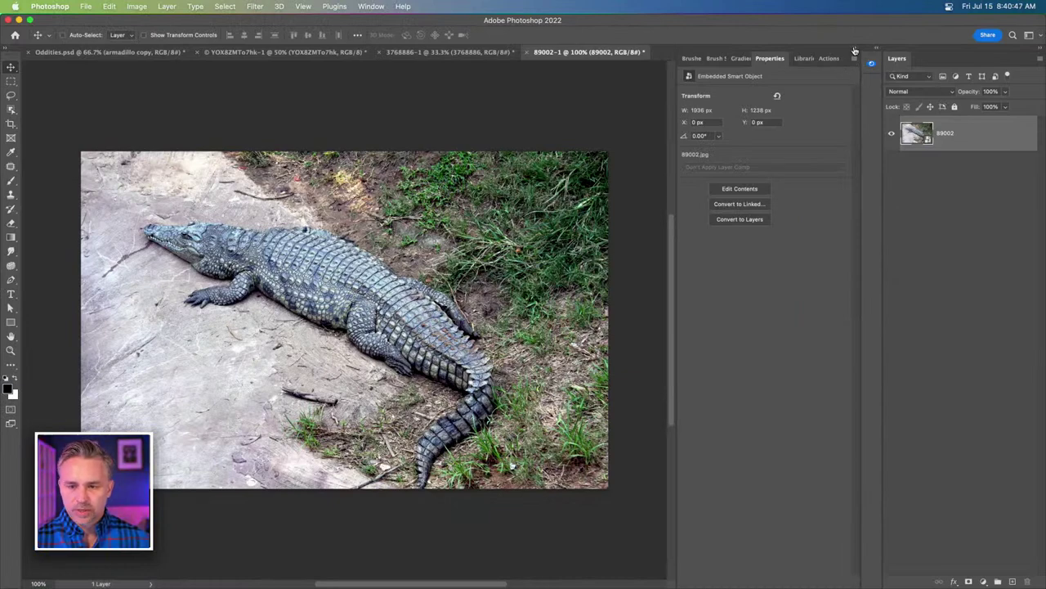
{"action": "left_click", "coordinate": [855, 51]}
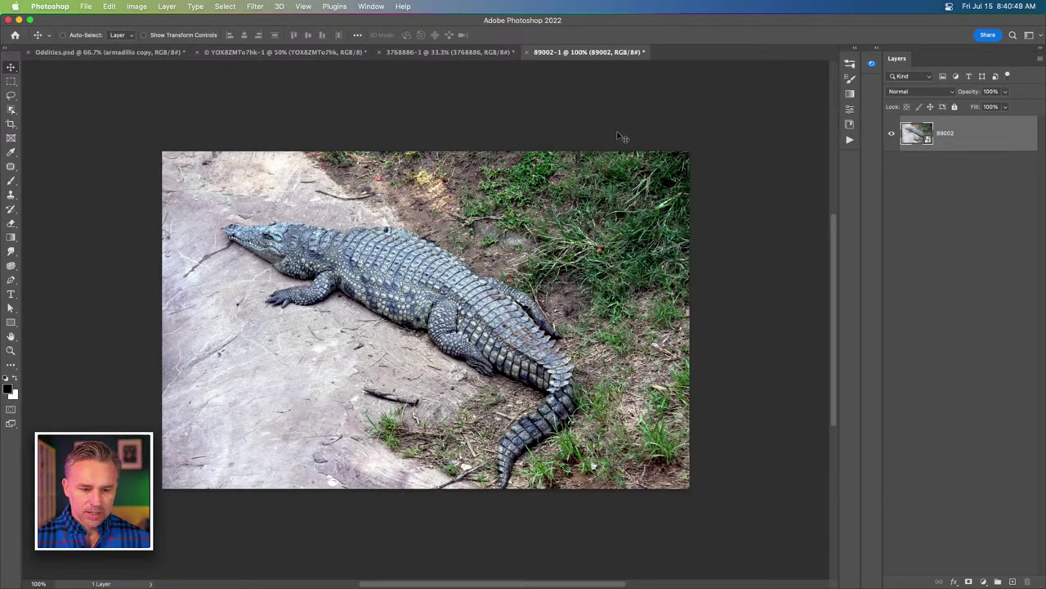
{"action": "right_click", "coordinate": [949, 134]}
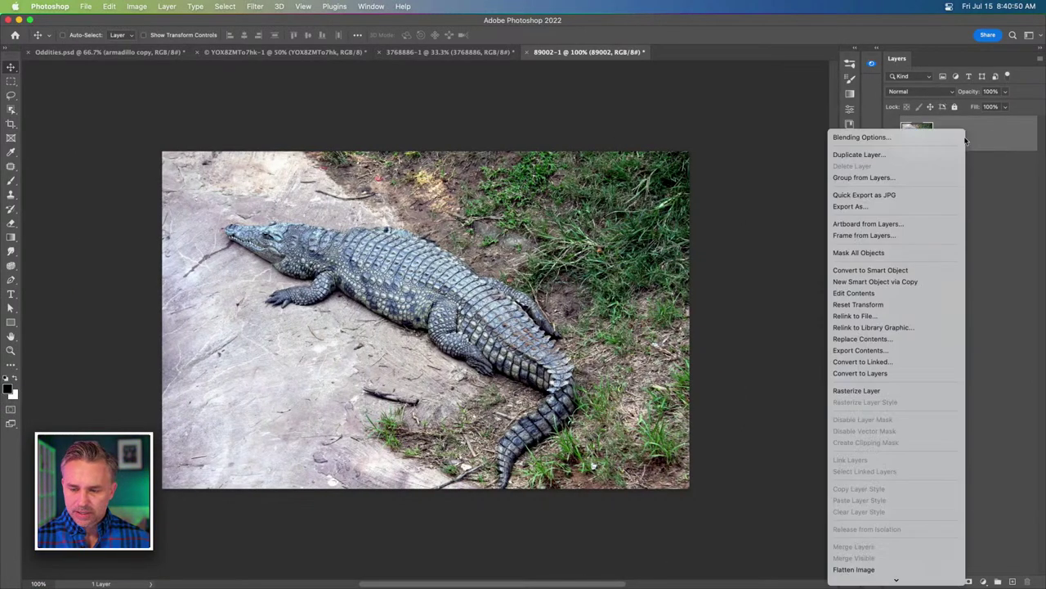
Rasterize and Remove Background on the crocodile and crocodile-foot photos.
{"action": "left_click", "coordinate": [883, 393]}
{"action": "left_click", "coordinate": [855, 49]}
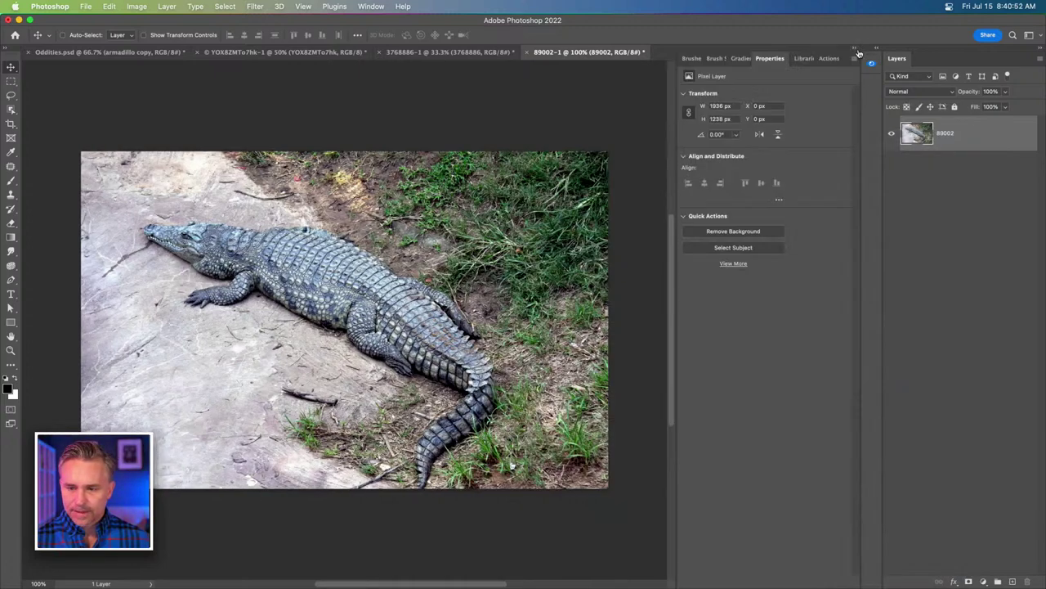
{"action": "left_click", "coordinate": [703, 232]}
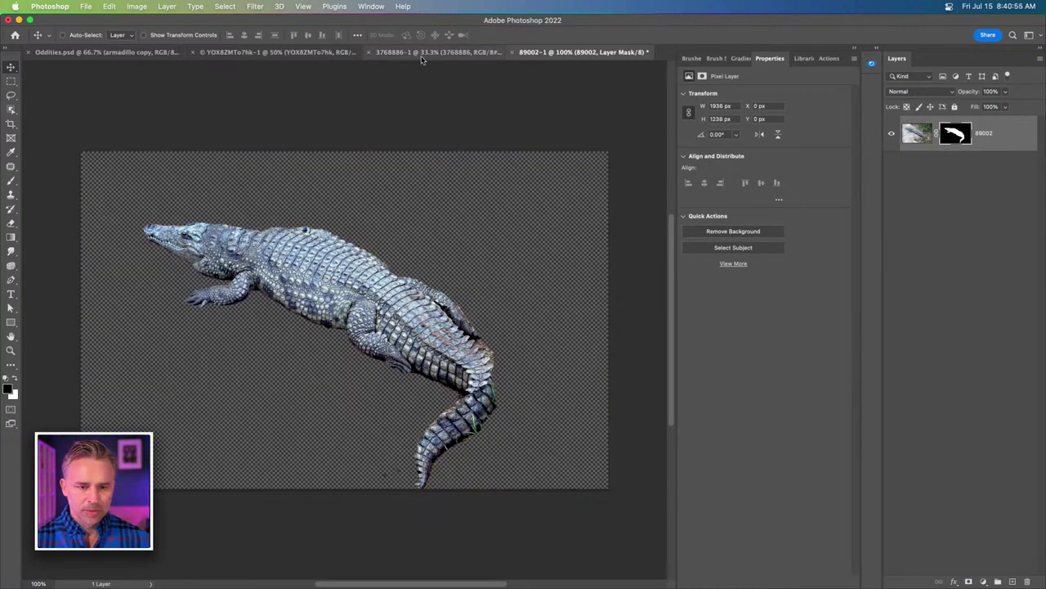
{"action": "left_click", "coordinate": [422, 54]}
{"action": "right_click", "coordinate": [1001, 132]}
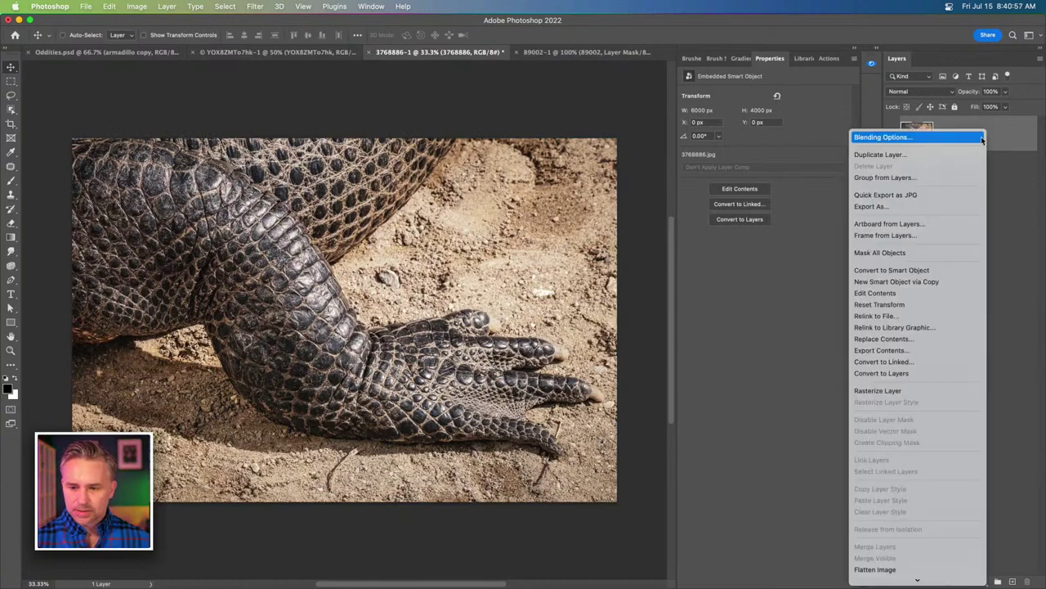
{"action": "left_click", "coordinate": [911, 390]}
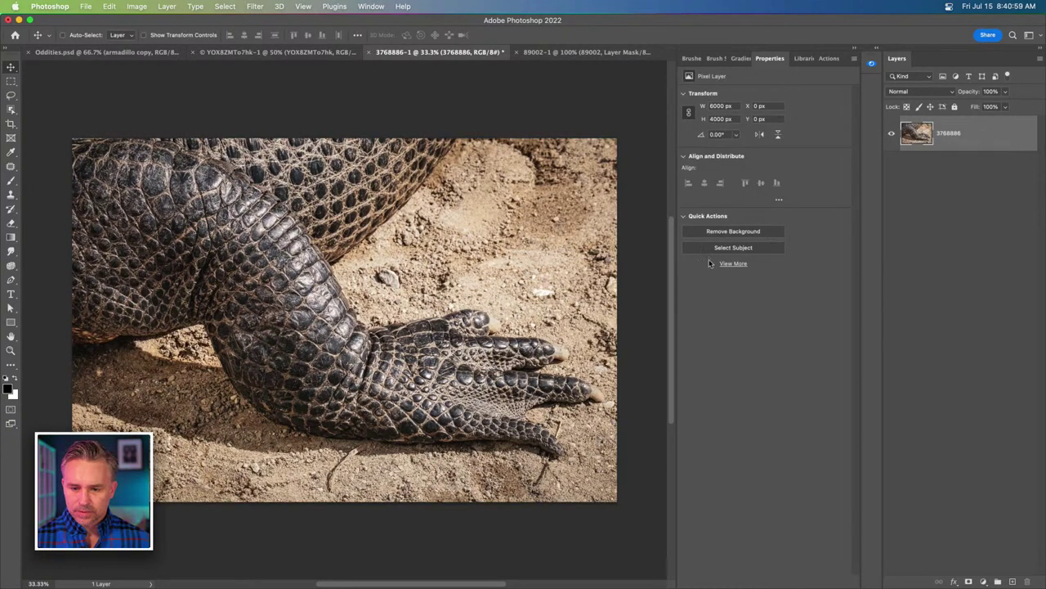
{"action": "left_click", "coordinate": [710, 233]}
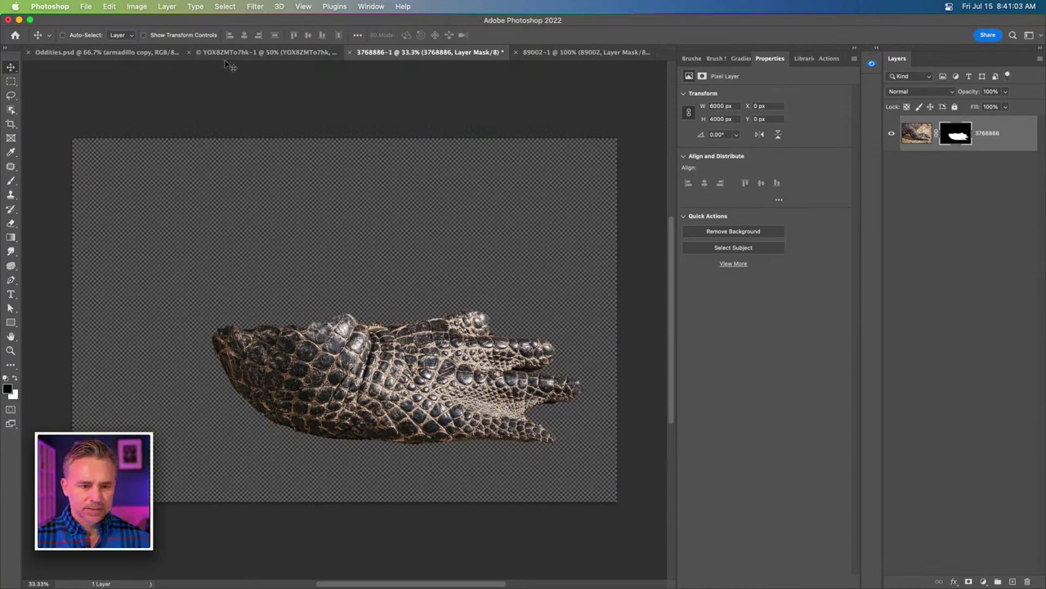
Rasterize the alligator head, remove its background, and tile all four documents 4-up.
{"action": "left_click", "coordinate": [278, 54]}
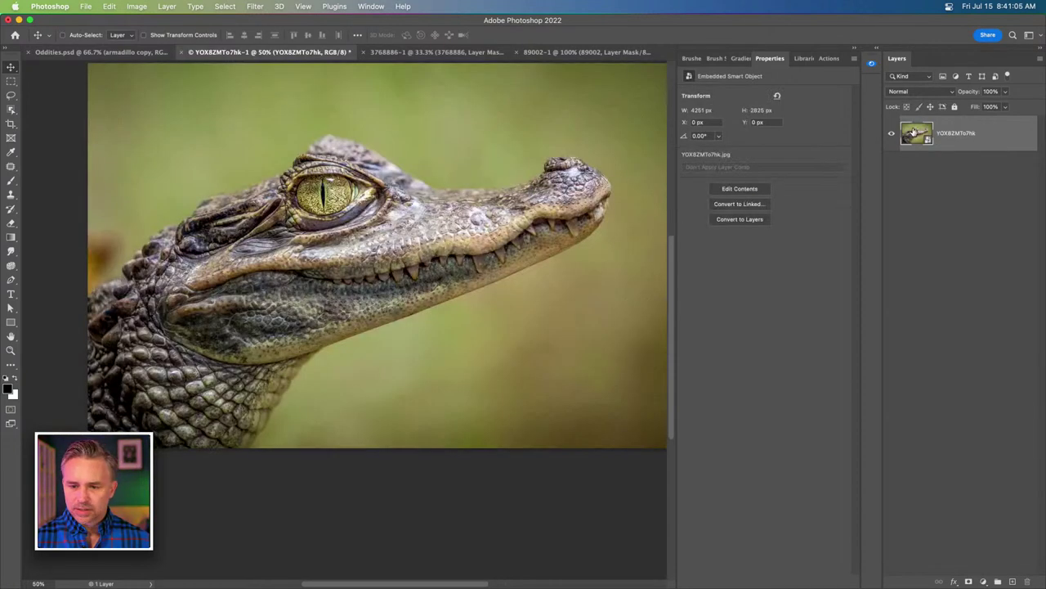
{"action": "right_click", "coordinate": [982, 134]}
{"action": "left_click", "coordinate": [871, 389]}
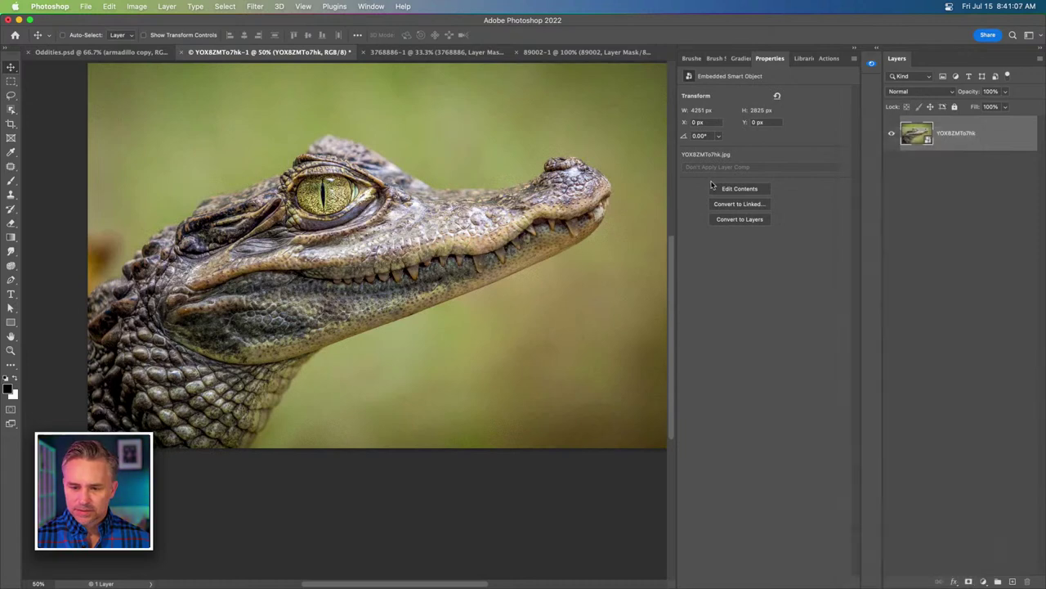
{"action": "left_click", "coordinate": [723, 232]}
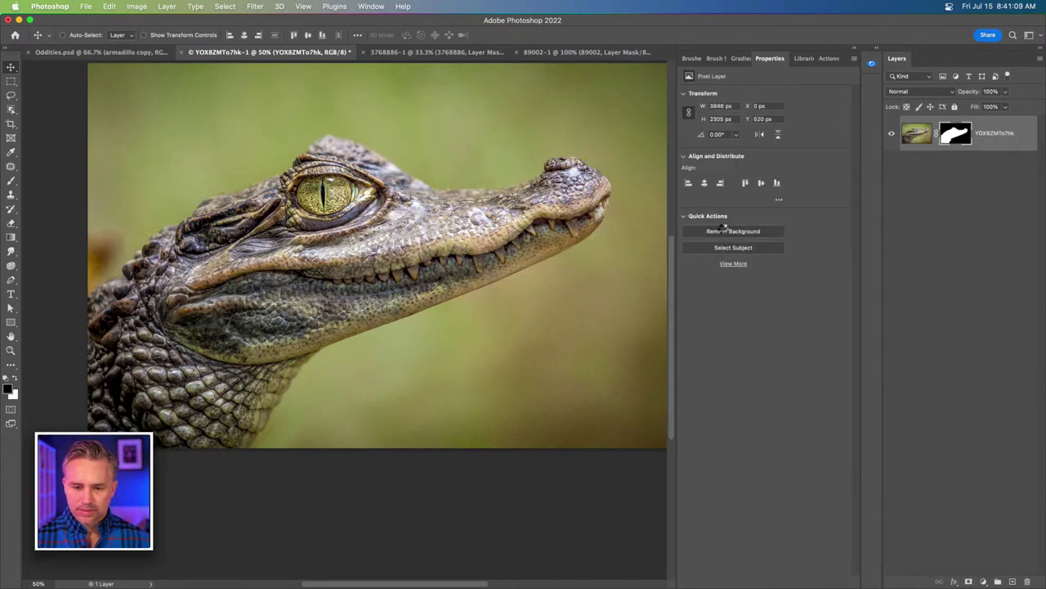
{"action": "key", "text": "super+alt+shift+t"}
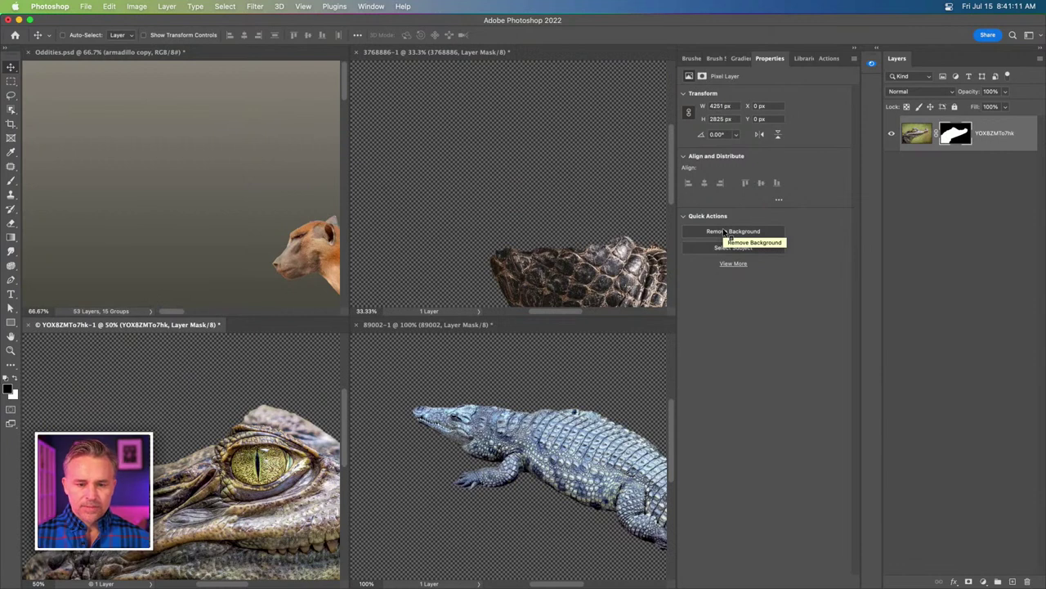
Drag the alligator head, 89002 crocodile and crocodile-foot layers into Oddities.psd.
{"action": "left_click", "coordinate": [854, 52]}
{"action": "left_click_drag", "start_coordinate": [998, 140], "coordinate": [200, 209]}
{"action": "left_click", "coordinate": [673, 454]}
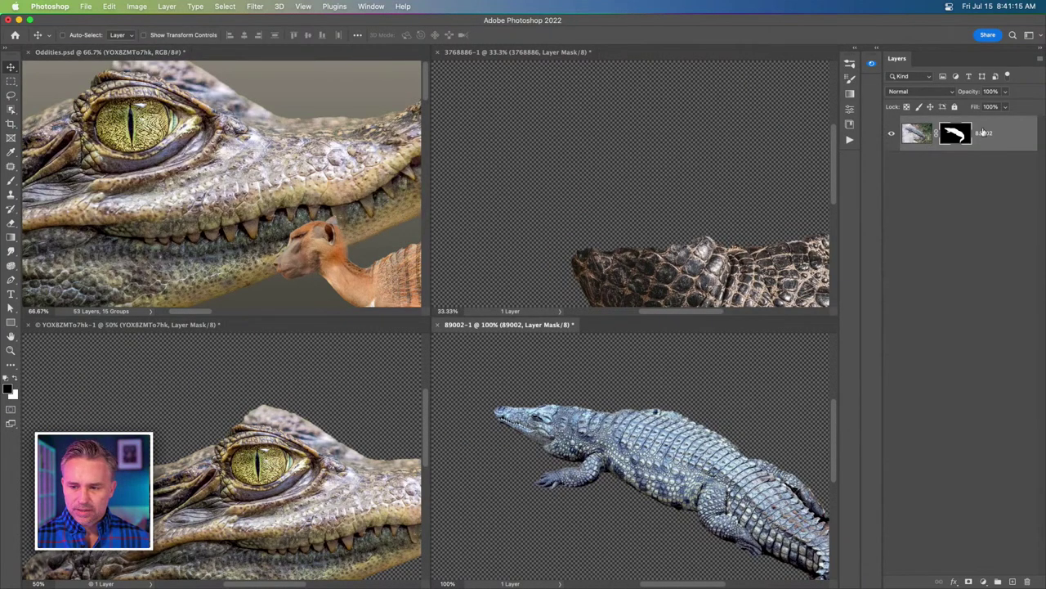
{"action": "left_click_drag", "start_coordinate": [984, 133], "coordinate": [238, 146]}
{"action": "left_click", "coordinate": [325, 418]}
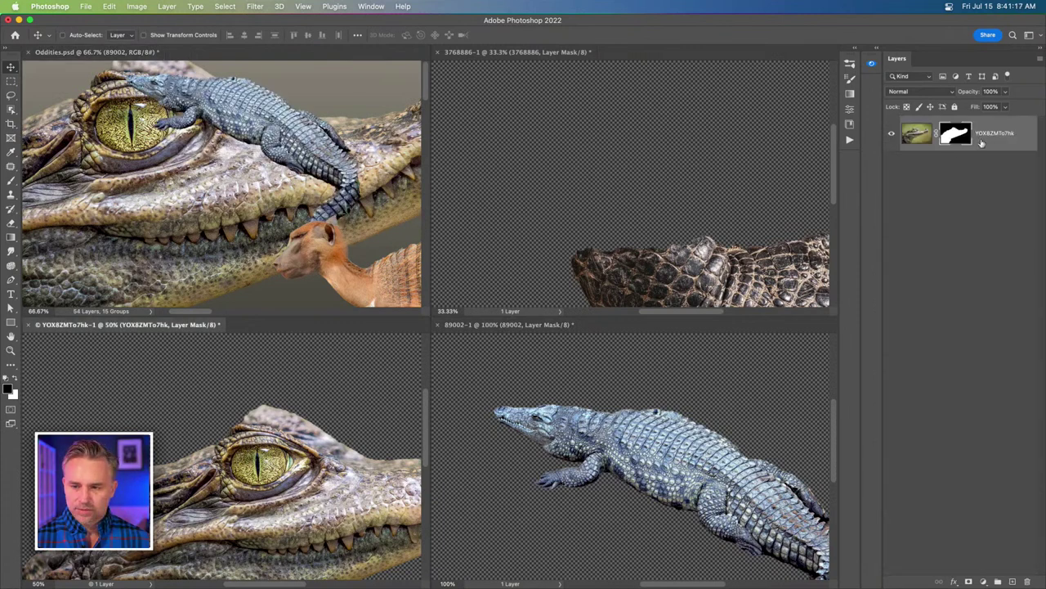
{"action": "left_click_drag", "start_coordinate": [981, 142], "coordinate": [208, 200]}
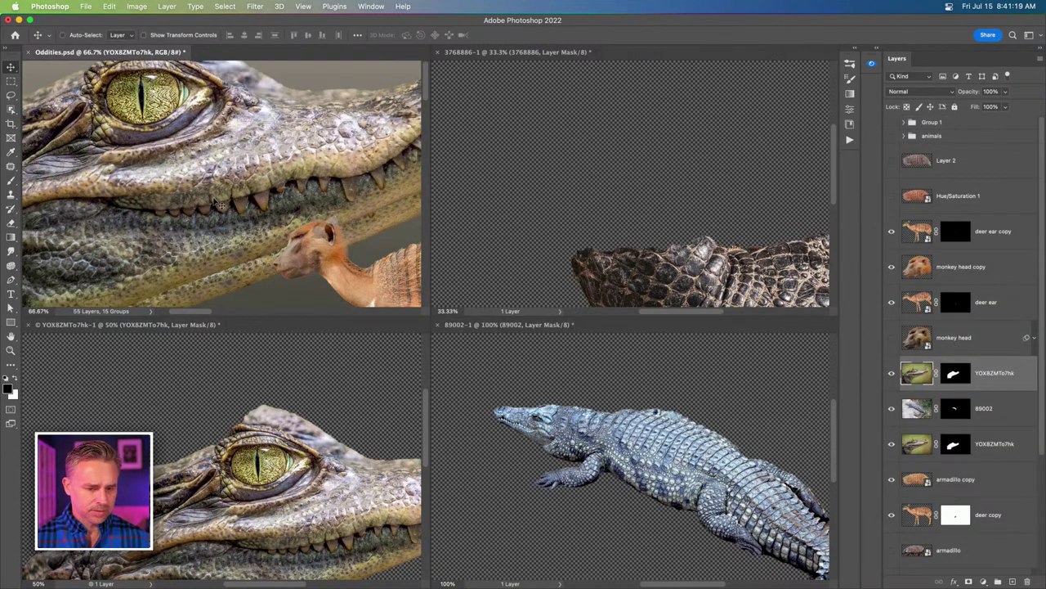
{"action": "left_click", "coordinate": [559, 419]}
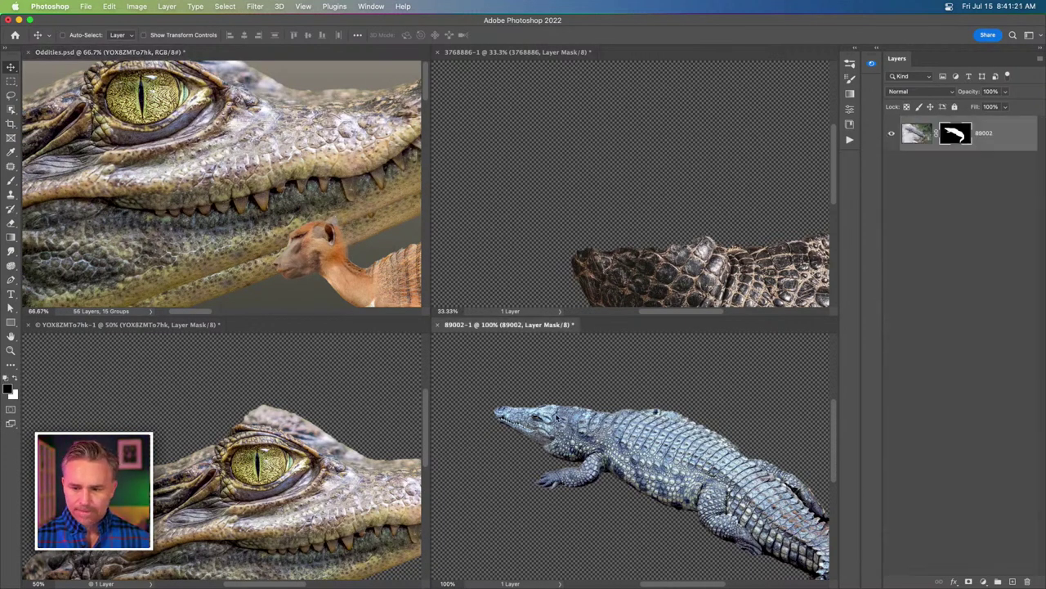
{"action": "left_click", "coordinate": [274, 154]}
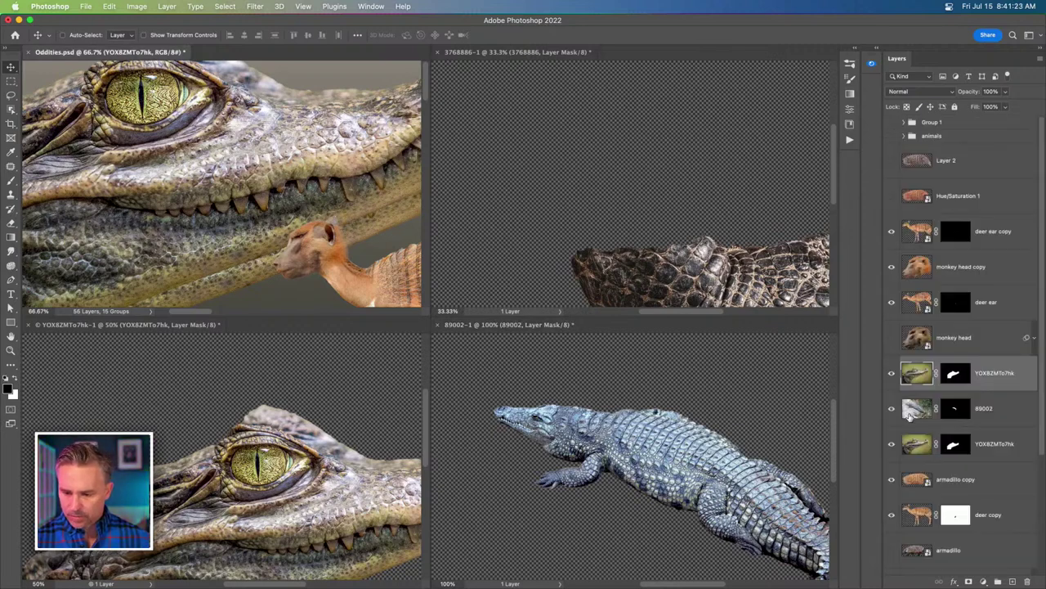
{"action": "left_click", "coordinate": [446, 150]}
{"action": "left_click_drag", "start_coordinate": [905, 139], "coordinate": [288, 167]}
Close the alligator head, crocodile-foot and 89002 documents without saving.
{"action": "left_click", "coordinate": [323, 445]}
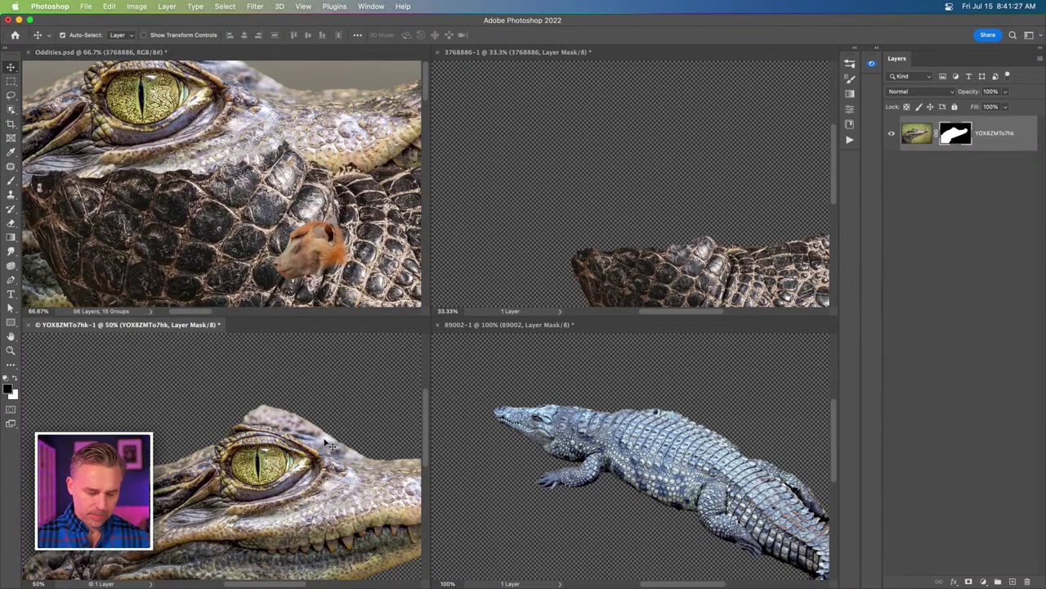
{"action": "key", "text": "super+w"}
{"action": "left_click", "coordinate": [481, 241]}
{"action": "left_click", "coordinate": [511, 165]}
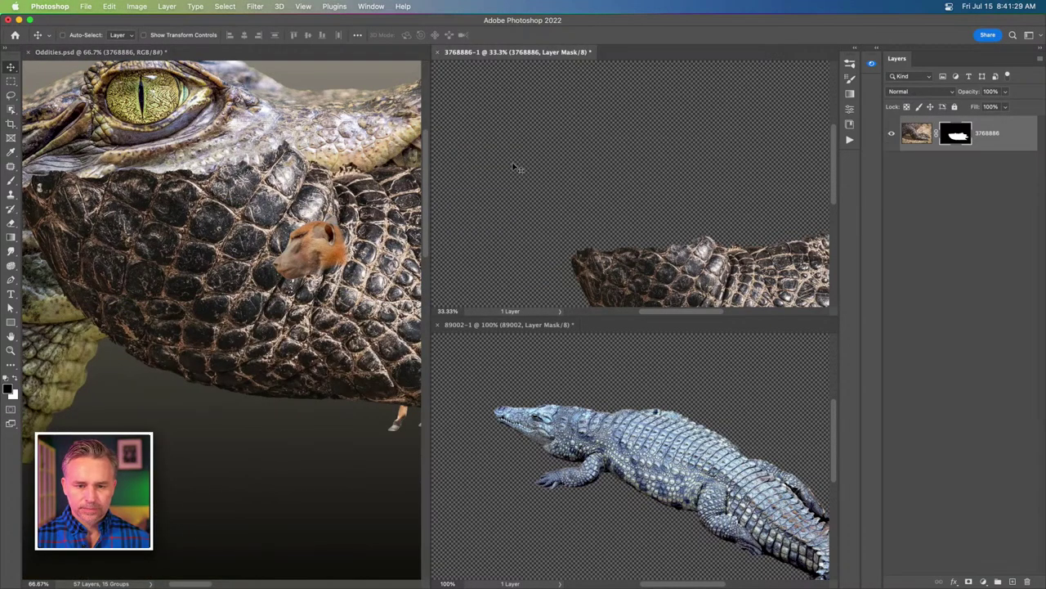
{"action": "key", "text": "super+w"}
{"action": "left_click", "coordinate": [523, 238]}
{"action": "left_click", "coordinate": [587, 394]}
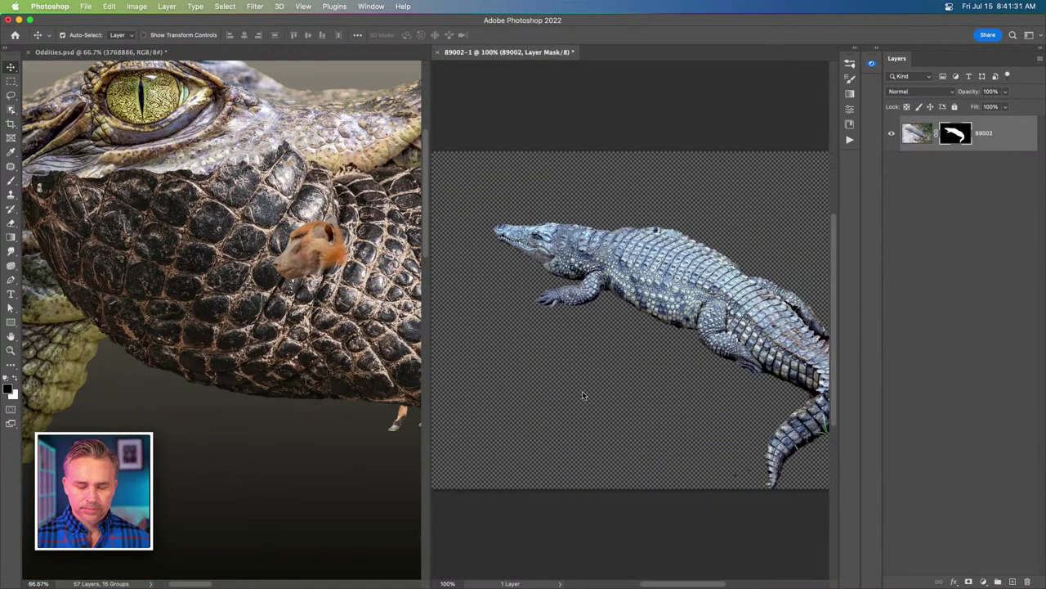
{"action": "key", "text": "super+w"}
{"action": "left_click", "coordinate": [496, 236]}
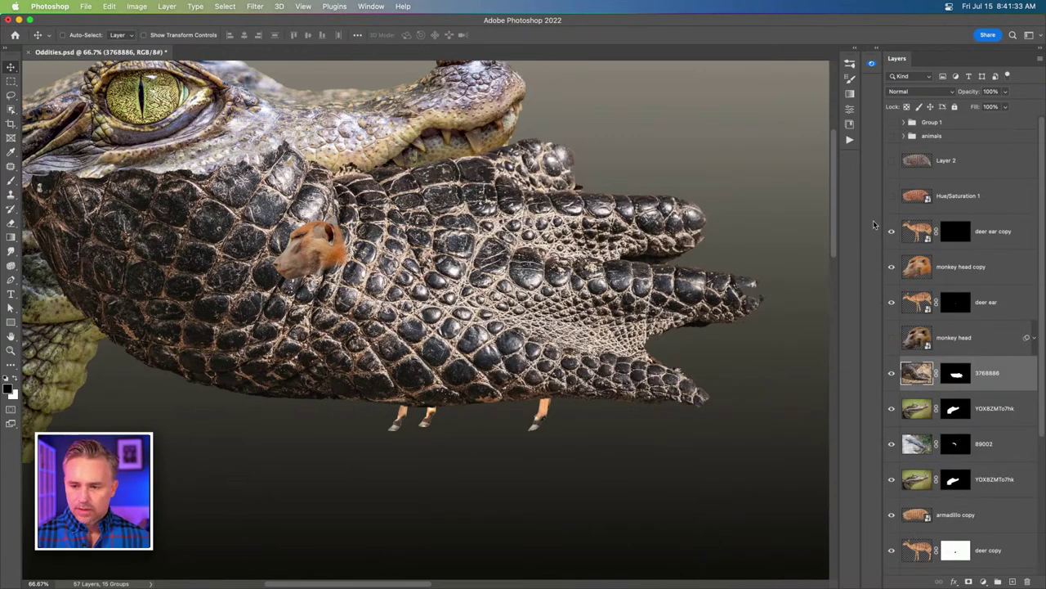
{"action": "key", "text": "super+minus"}
{"action": "key", "text": "super+minus"}
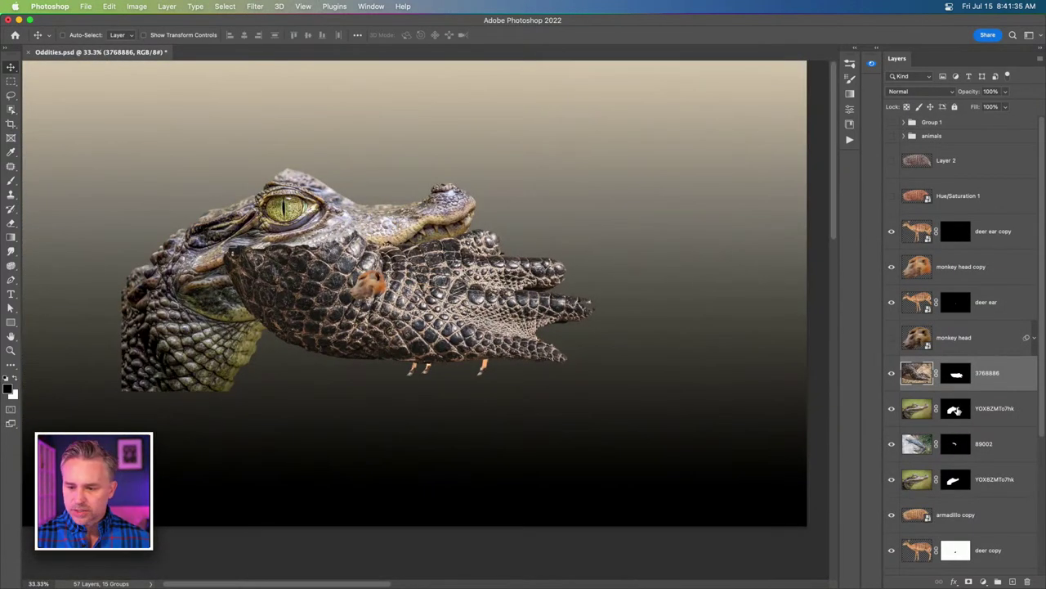
Hide the crocodile-foot layer and delete the unneeded layer.
{"action": "left_click", "coordinate": [890, 374]}
{"action": "left_click", "coordinate": [1001, 446]}
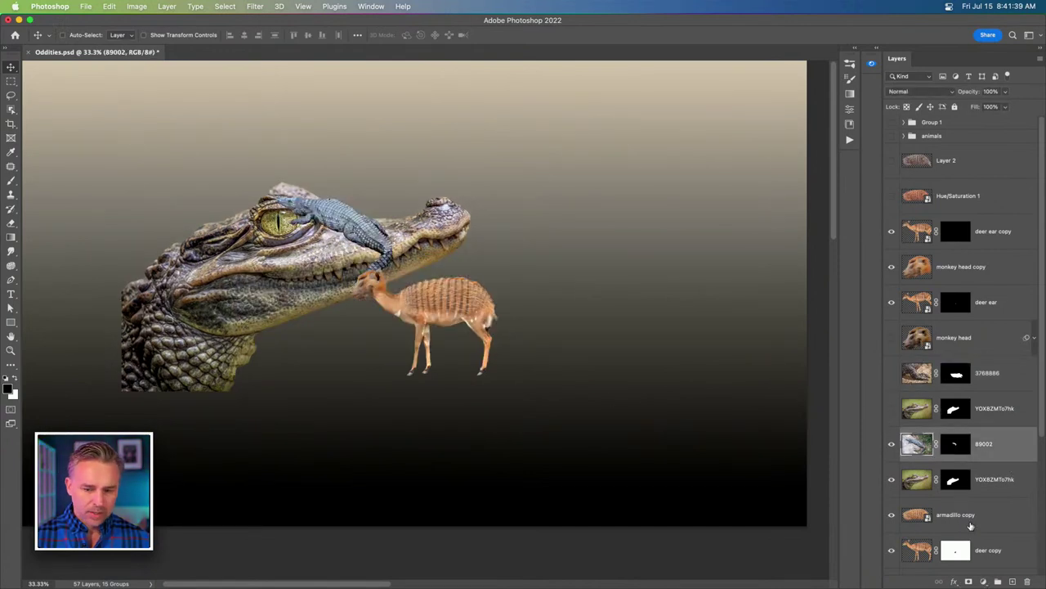
{"action": "left_click", "coordinate": [975, 483]}
{"action": "key", "text": "BackSpace"}
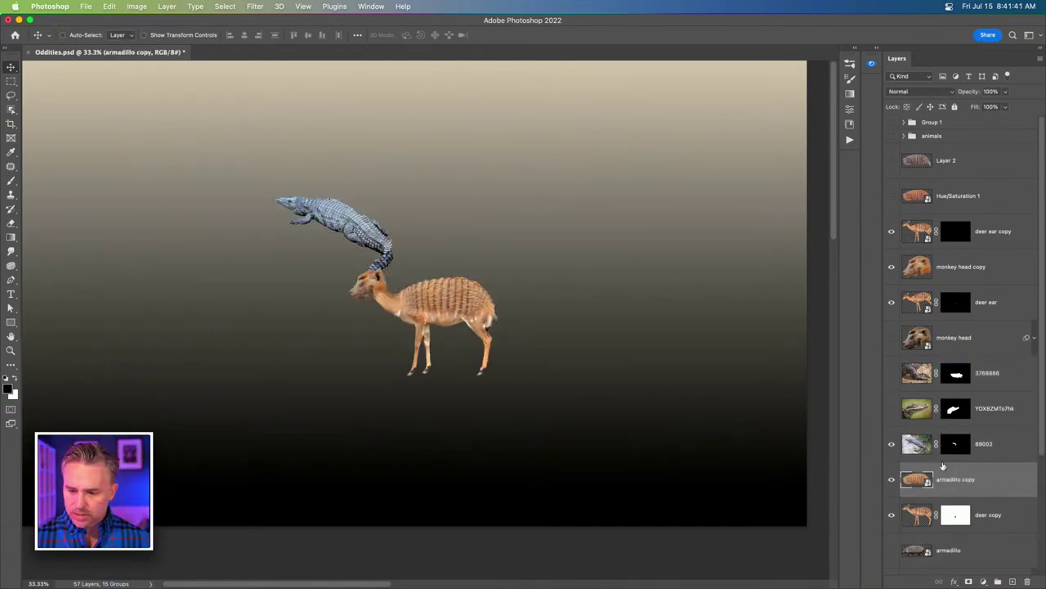
Move crocodile layer 89002 onto the deer's back, then select Layer 2 through deer copy.
{"action": "left_click", "coordinate": [985, 450]}
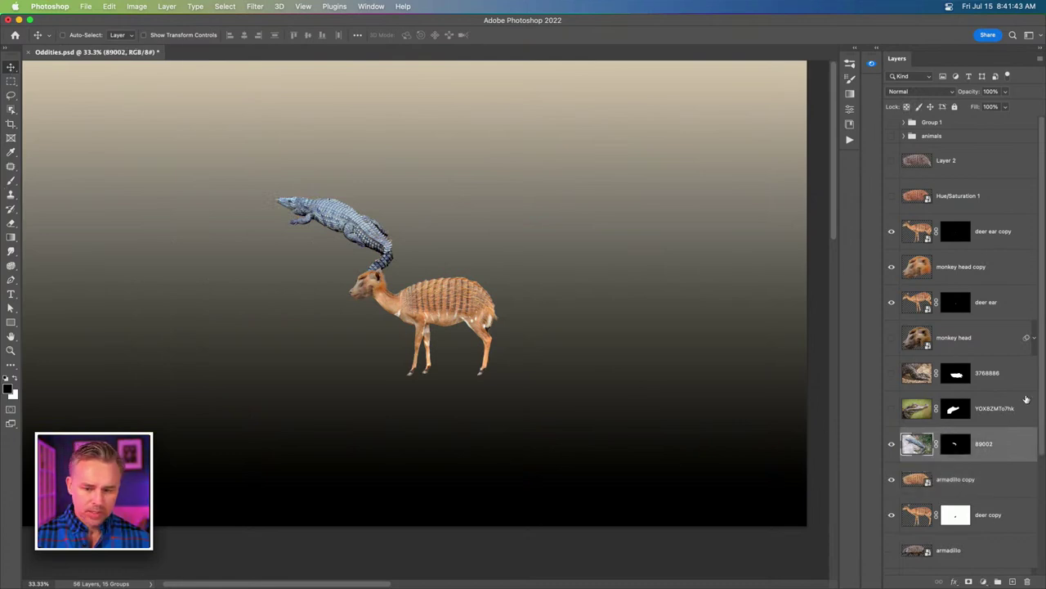
{"action": "left_click_drag", "start_coordinate": [322, 214], "coordinate": [460, 307]}
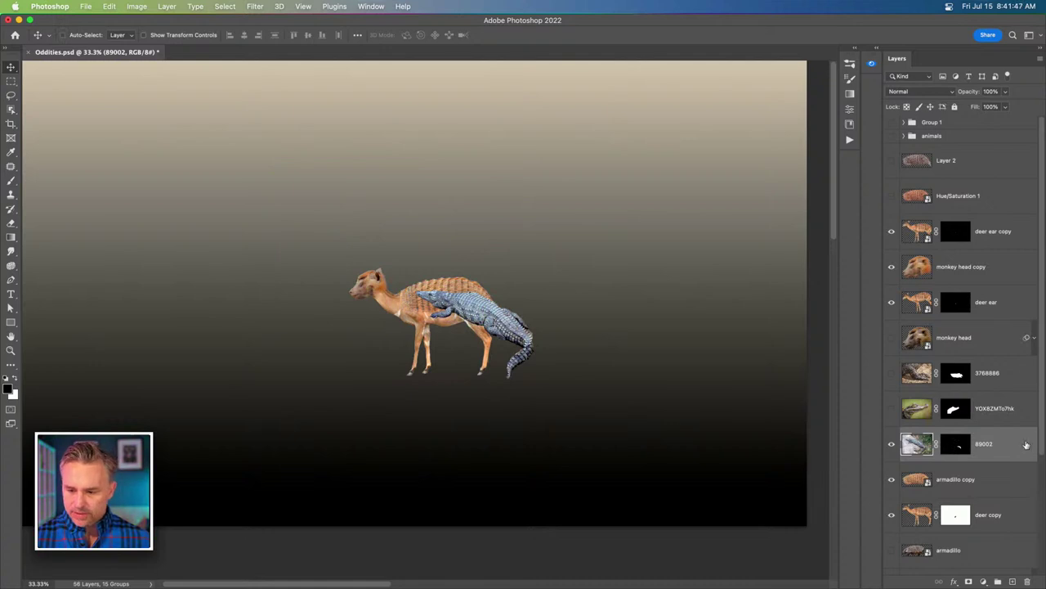
{"action": "scroll", "coordinate": [971, 513], "scroll_direction": "down", "scroll_amount": 2}
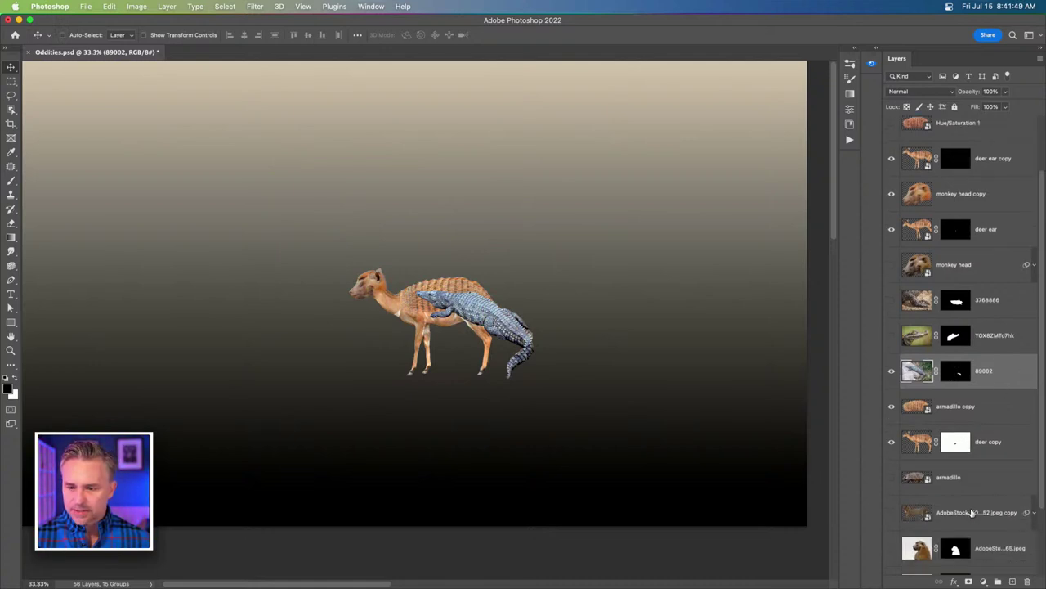
{"action": "left_click", "coordinate": [989, 443]}
{"action": "scroll", "coordinate": [989, 444], "scroll_direction": "up", "scroll_amount": 2}
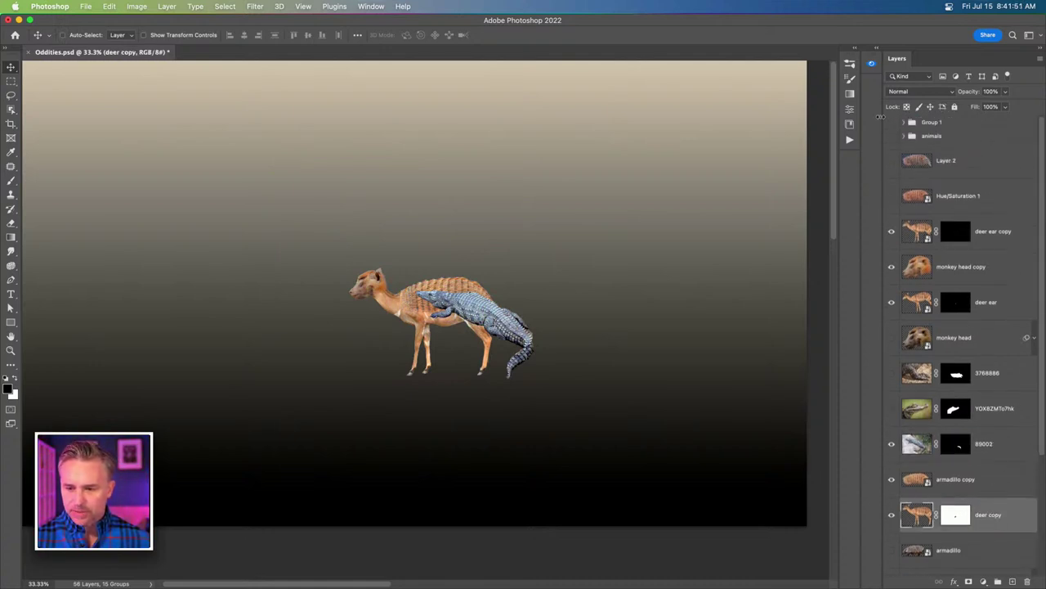
{"action": "left_click", "coordinate": [943, 163], "text": "shift"}
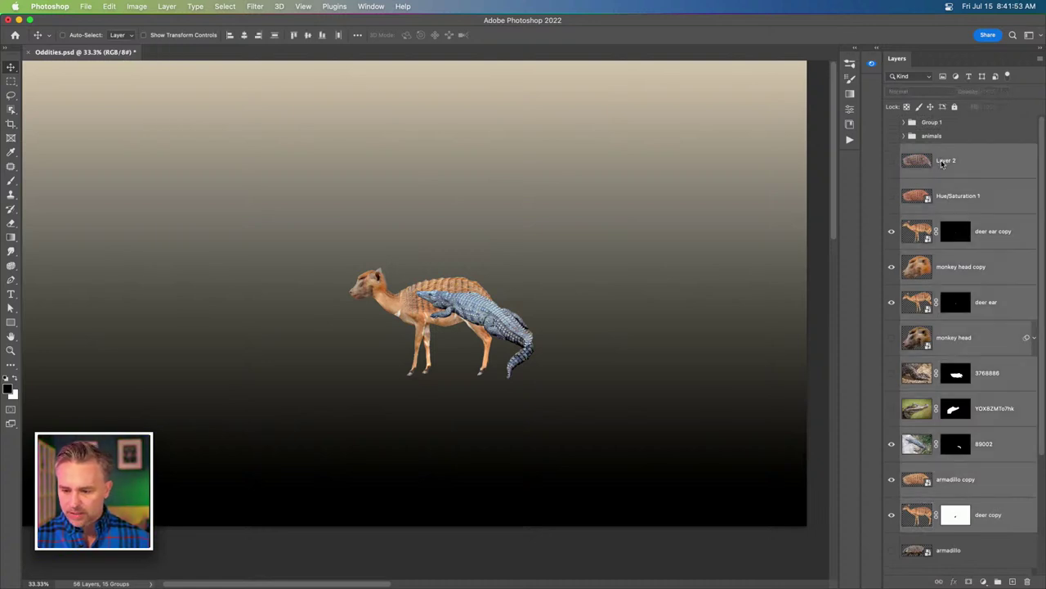
{"action": "scroll", "coordinate": [961, 342], "scroll_direction": "down", "scroll_amount": 3}
Scale the selected creature layers to 250% and shift them up and left.
{"action": "scroll", "coordinate": [908, 411], "scroll_direction": "up", "scroll_amount": 1}
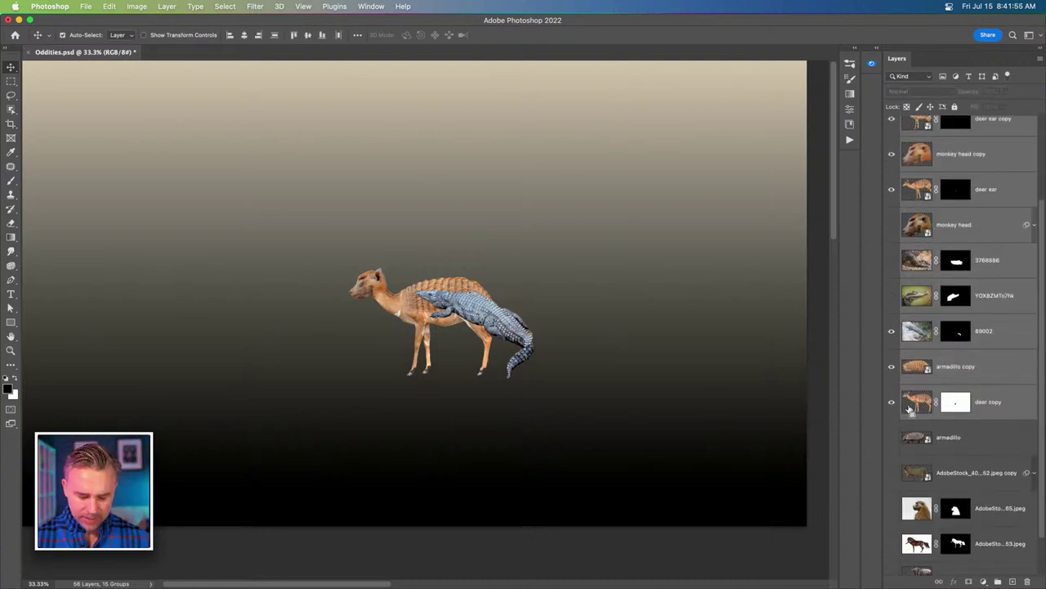
{"action": "key", "text": "super+t"}
{"action": "left_click", "coordinate": [260, 35]}
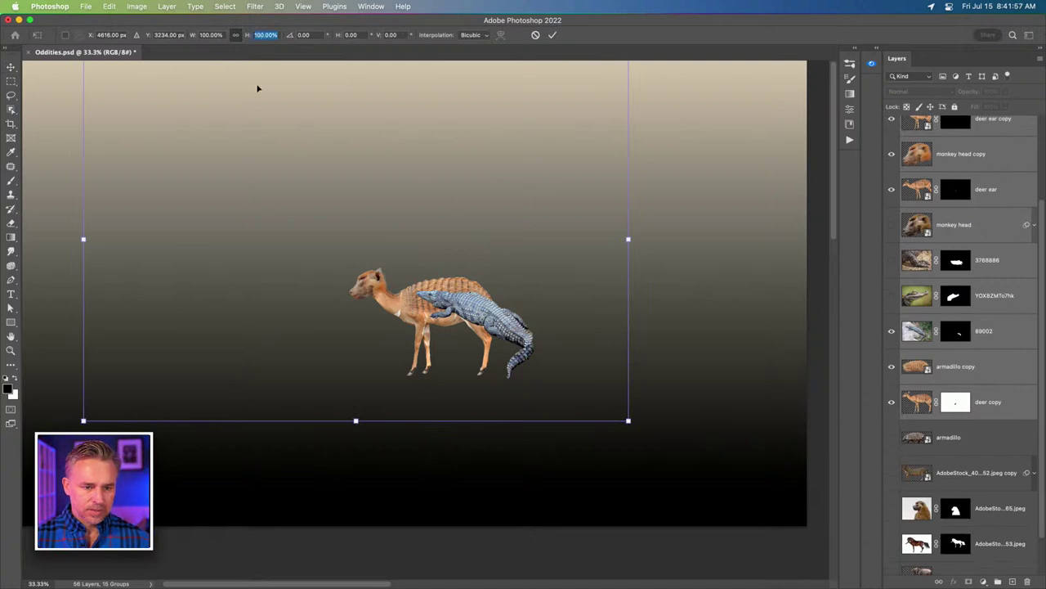
{"action": "type", "text": "250"}
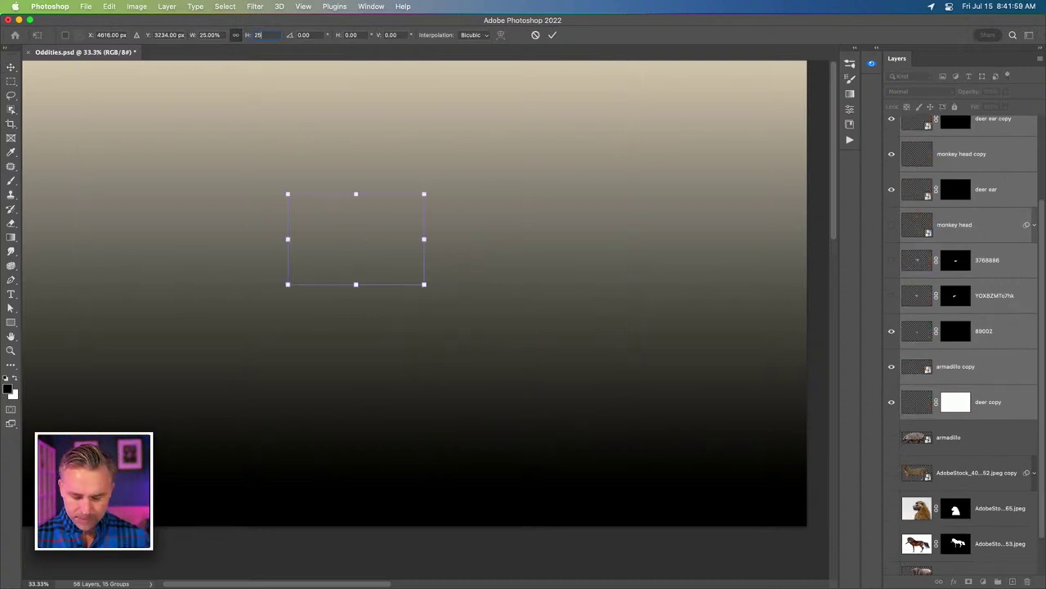
{"action": "key", "text": "Return"}
{"action": "left_click_drag", "start_coordinate": [523, 415], "coordinate": [324, 199]}
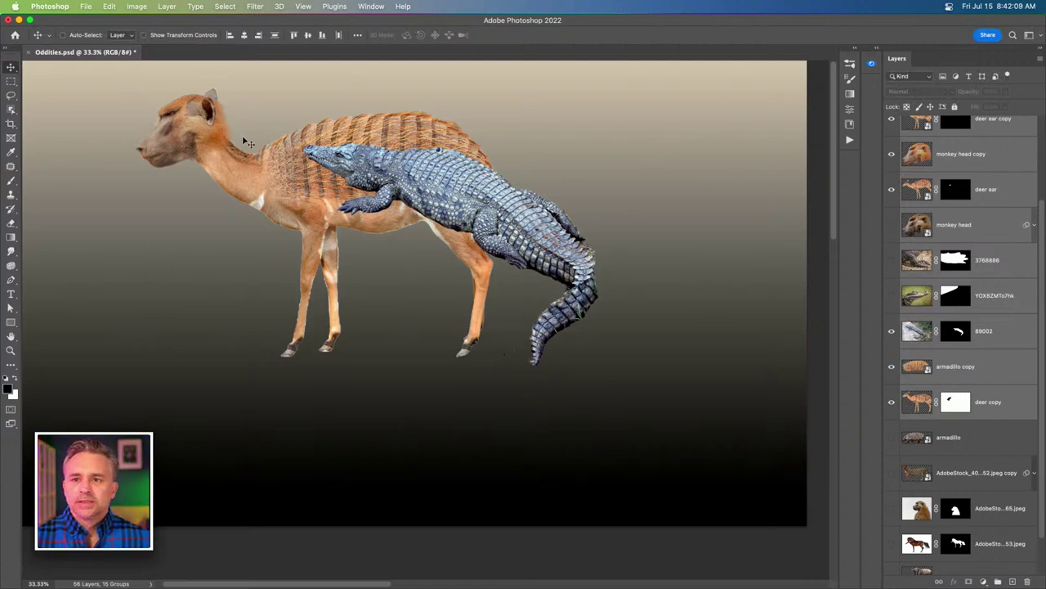
{"action": "scroll", "coordinate": [248, 143], "scroll_direction": "up", "scroll_amount": 2}
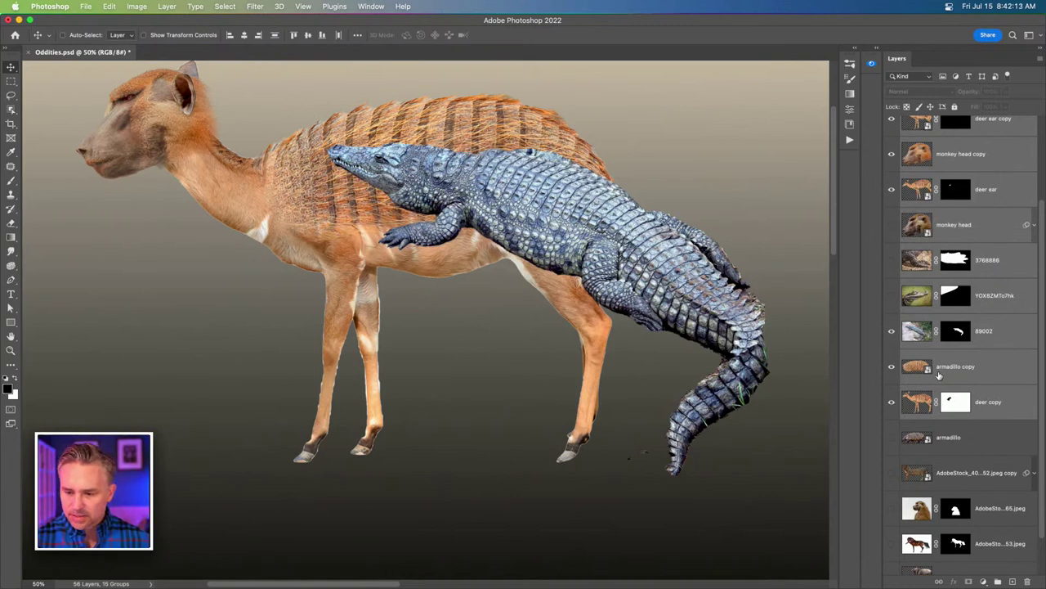
{"action": "left_click", "coordinate": [996, 333]}
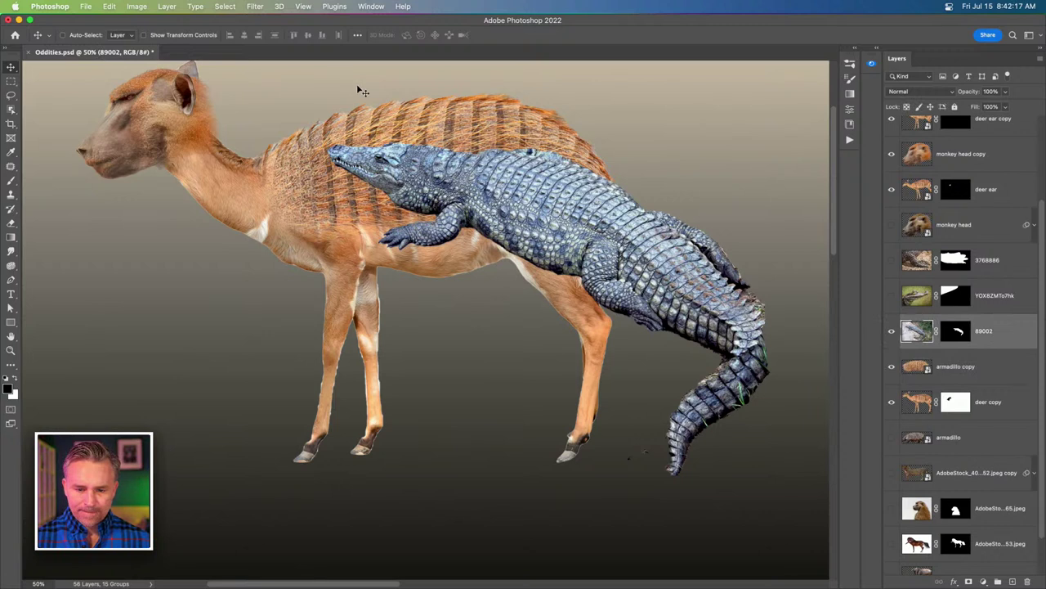
Paint black on the 89002 mask with an 800 brush over the crocodile's head and front leg.
{"action": "left_click", "coordinate": [952, 331]}
{"action": "key", "text": "b"}
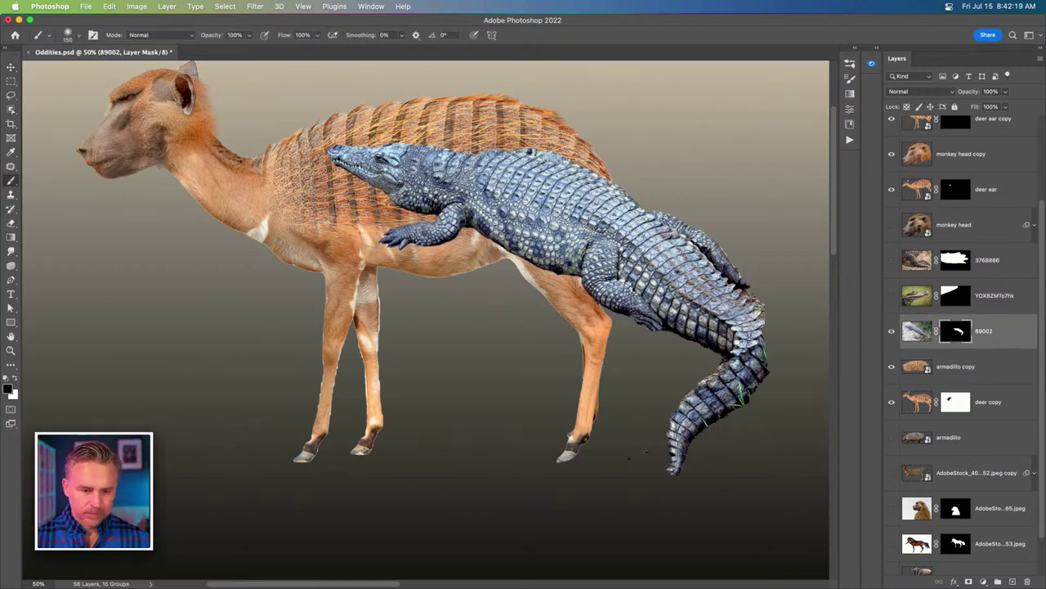
{"action": "key", "text": "bracketright"}
{"action": "key", "text": "bracketright"}
{"action": "key", "text": "bracketright"}
{"action": "key", "text": "bracketright"}
{"action": "key", "text": "bracketright"}
{"action": "key", "text": "bracketright"}
{"action": "key", "text": "bracketright"}
{"action": "key", "text": "bracketright"}
{"action": "key", "text": "bracketright"}
{"action": "mouse_move", "coordinate": [343, 155]}
{"action": "left_mouse_down"}
{"action": "mouse_move", "coordinate": [458, 213]}
{"action": "mouse_move", "coordinate": [409, 233]}
{"action": "mouse_move", "coordinate": [491, 311]}
{"action": "left_mouse_up"}
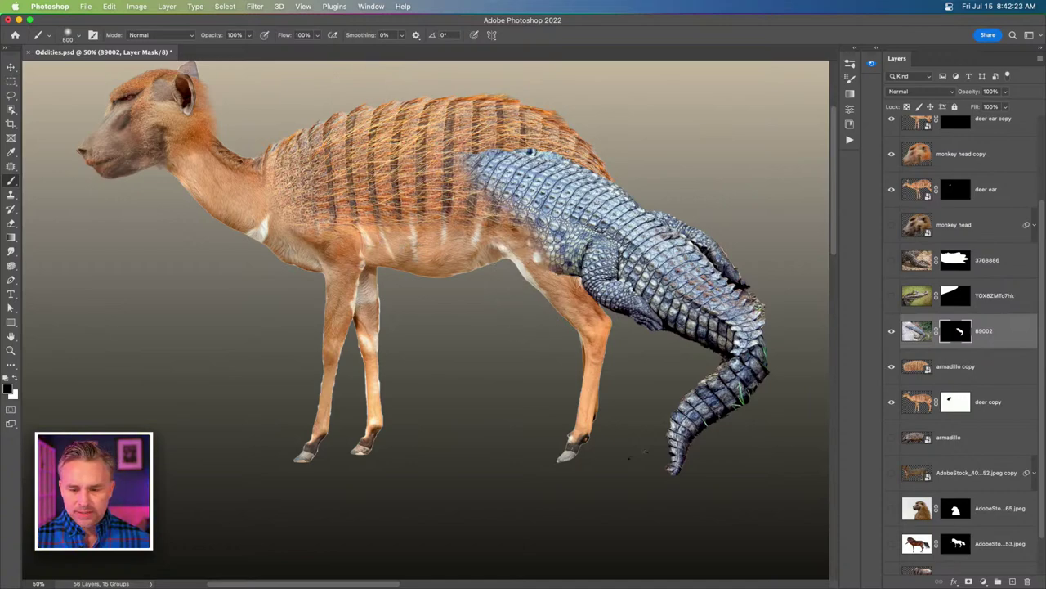
{"action": "scroll", "coordinate": [360, 319], "scroll_direction": "up", "scroll_amount": 5}
{"action": "left_click_drag", "start_coordinate": [654, 270], "coordinate": [261, 284]}
{"action": "scroll", "coordinate": [261, 285], "scroll_direction": "up", "scroll_amount": 3}
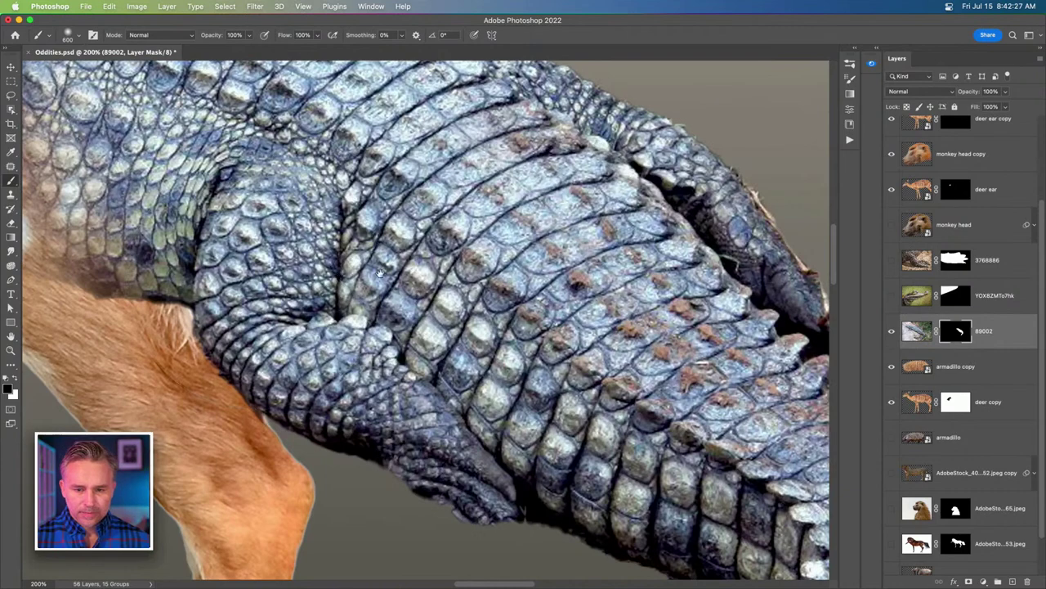
{"action": "left_click_drag", "start_coordinate": [378, 295], "coordinate": [292, 339]}
{"action": "scroll", "coordinate": [291, 339], "scroll_direction": "down", "scroll_amount": 3}
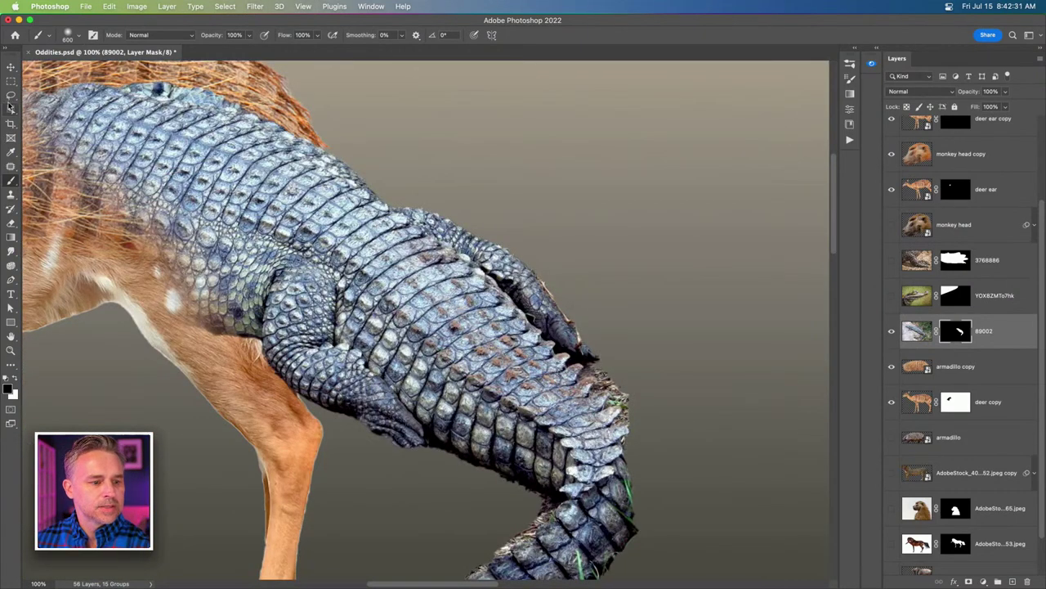
{"action": "left_click", "coordinate": [10, 98]}
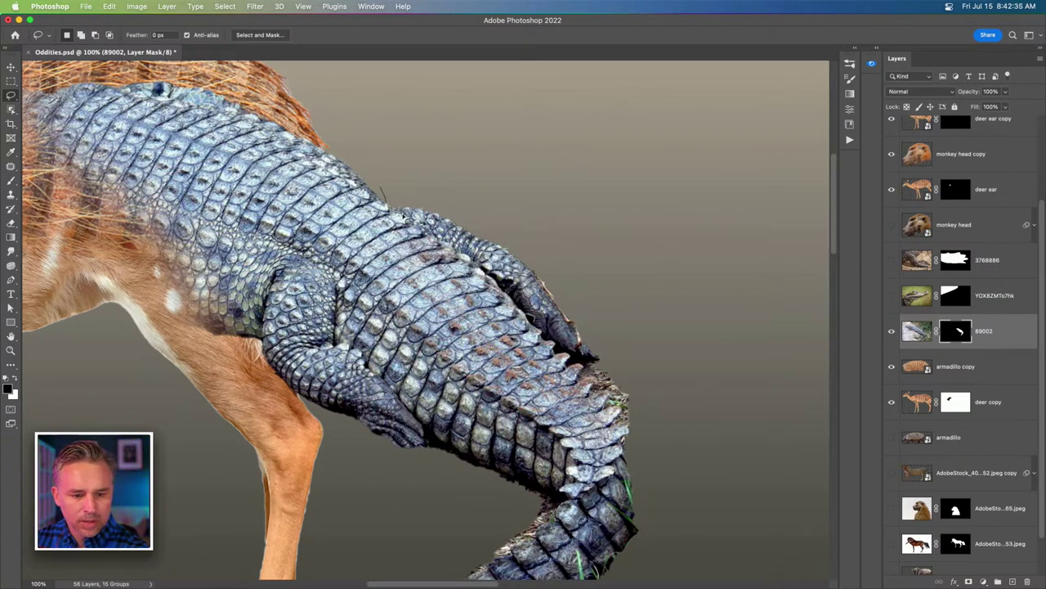
Lasso the crocodile's raised back claw, fill it black on the mask, and save Oddities.psd.
{"action": "mouse_move", "coordinate": [406, 218]}
{"action": "left_mouse_down"}
{"action": "mouse_move", "coordinate": [470, 260]}
{"action": "mouse_move", "coordinate": [588, 372]}
{"action": "mouse_move", "coordinate": [644, 448]}
{"action": "mouse_move", "coordinate": [545, 203]}
{"action": "mouse_move", "coordinate": [400, 163]}
{"action": "left_mouse_up"}
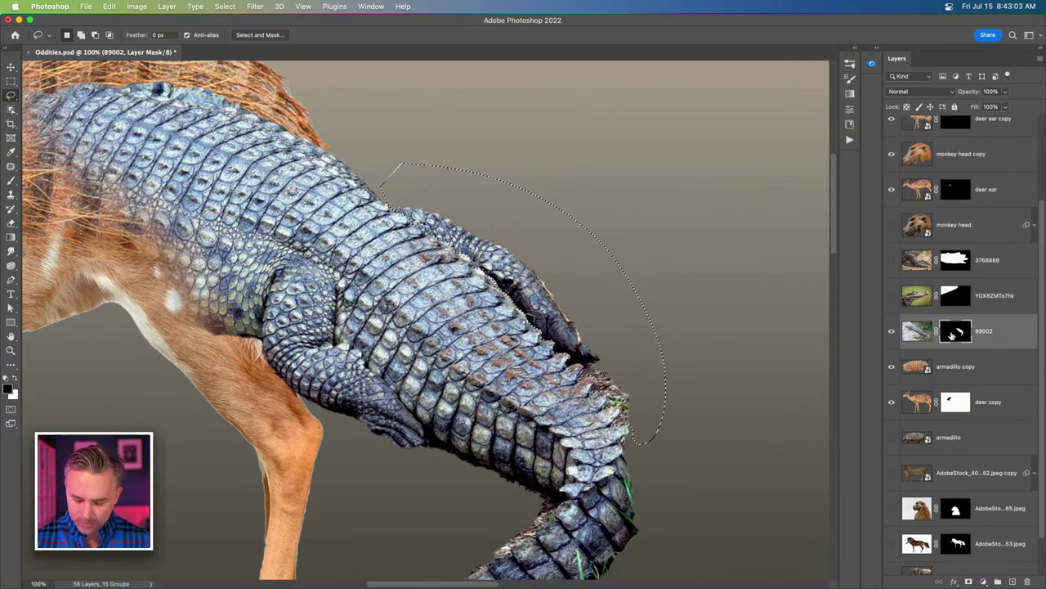
{"action": "key", "text": "shift+BackSpace"}
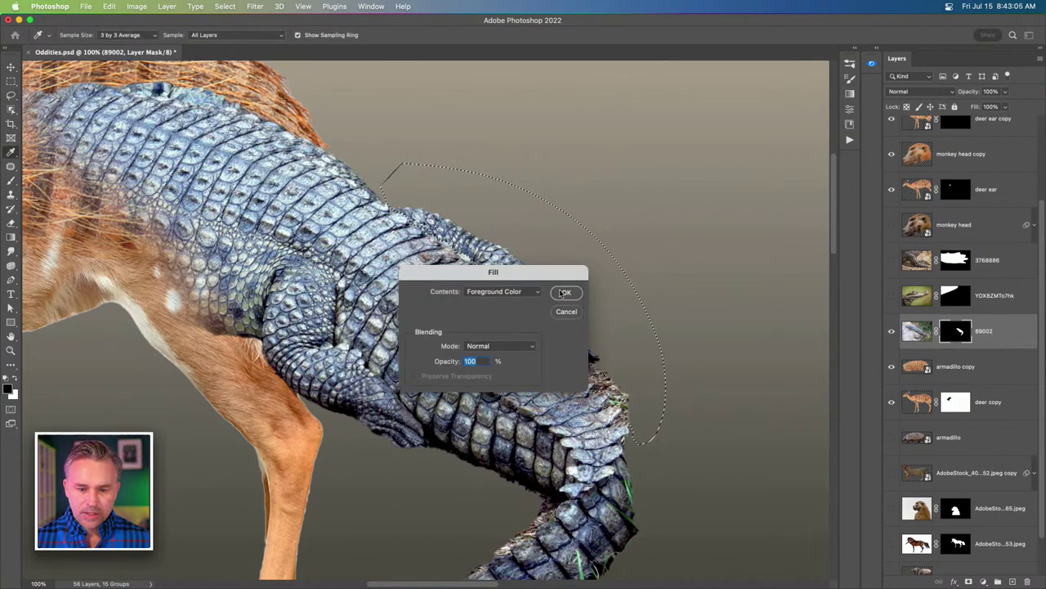
{"action": "left_click", "coordinate": [562, 292]}
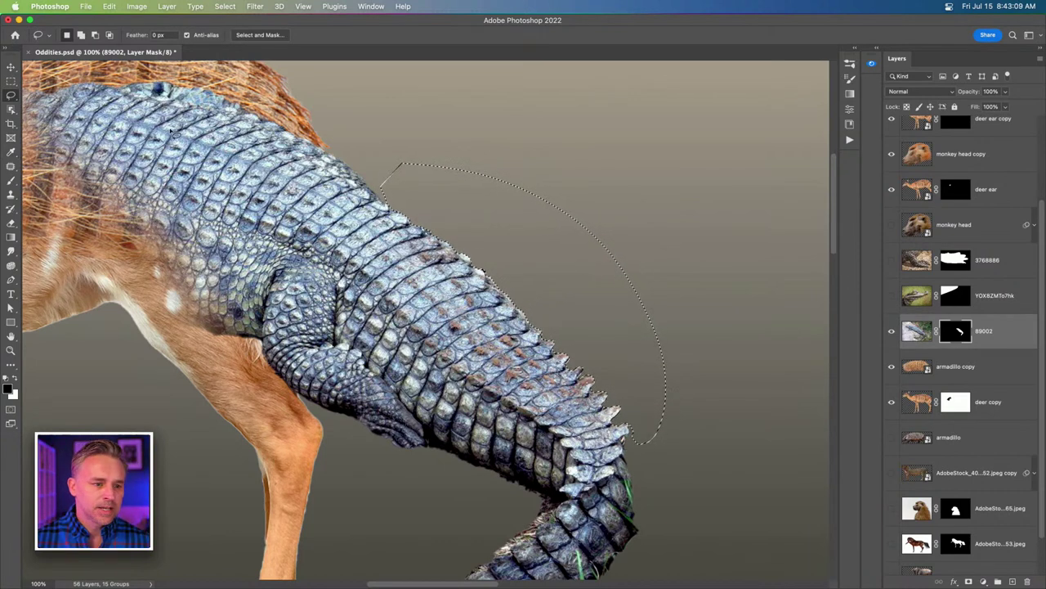
{"action": "key", "text": "super+d"}
{"action": "key", "text": "super+s"}
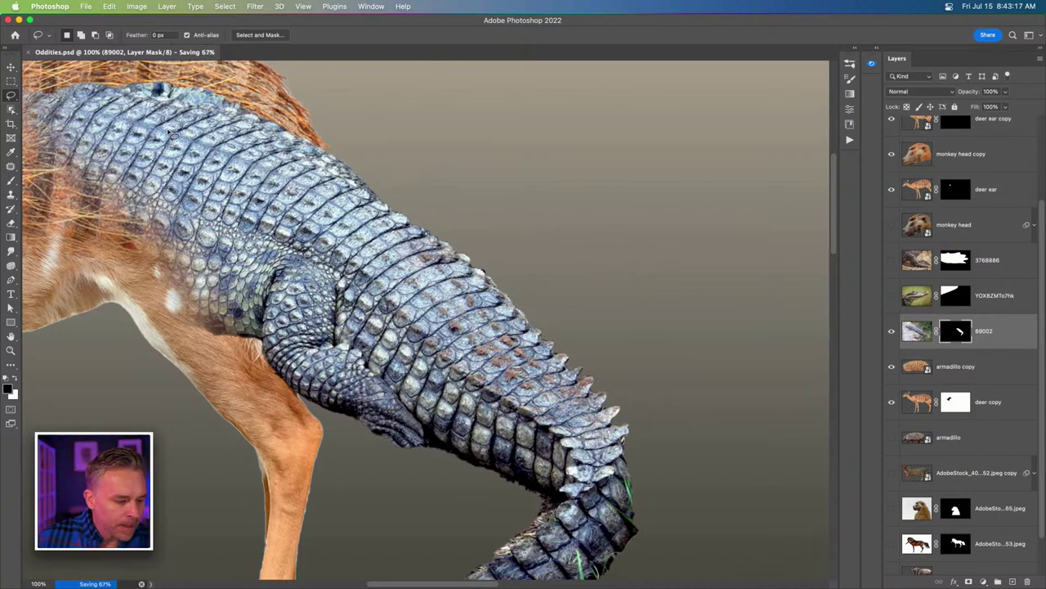
{"action": "key", "text": "super+minus"}
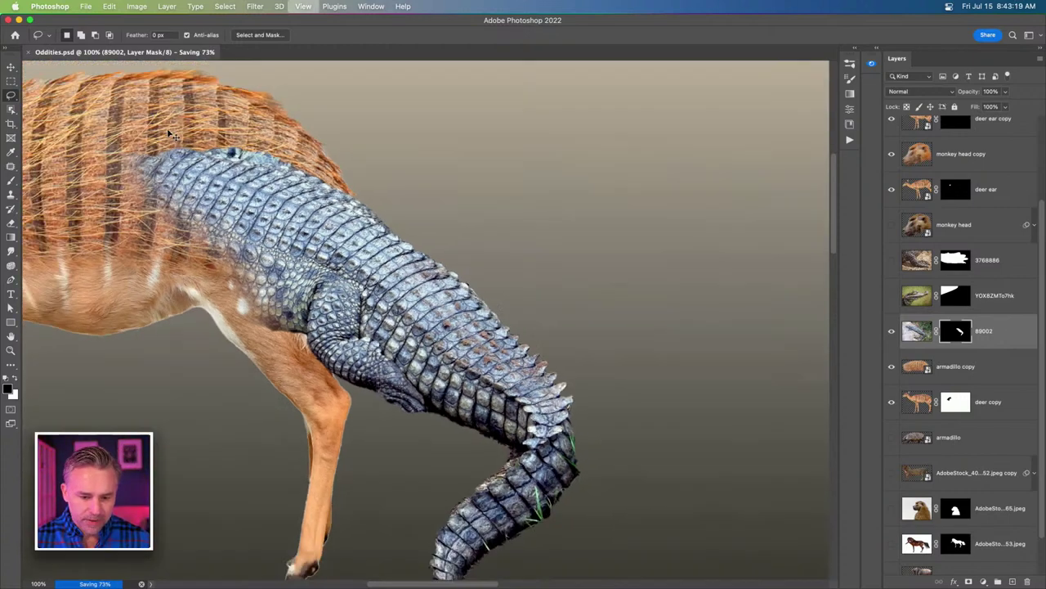
Accept the Large Document Format prompt and save as Oddities.psb, keeping the Desktop location.
{"action": "key", "text": "super+plus"}
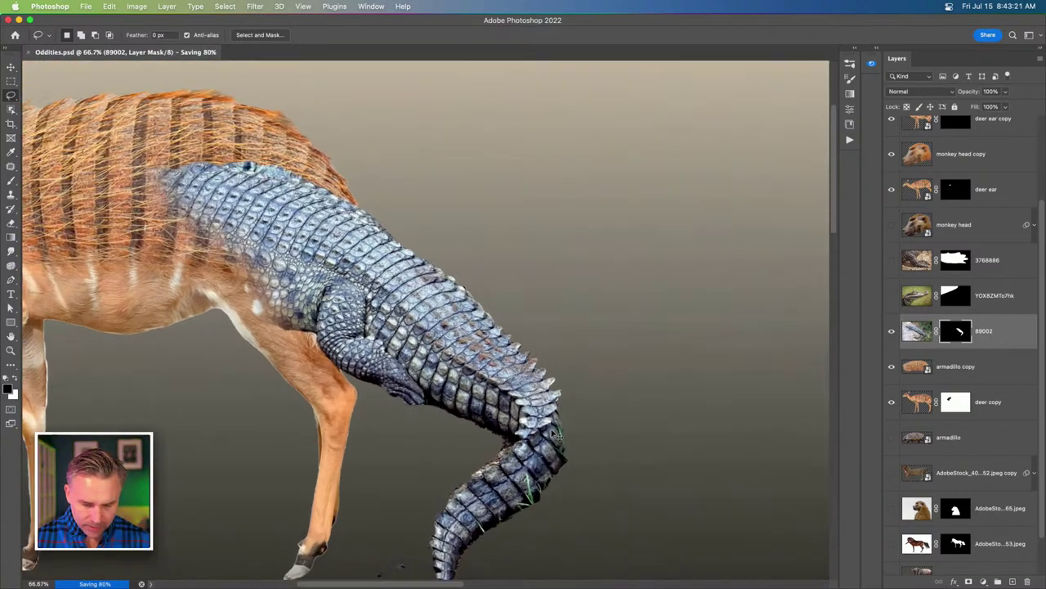
{"action": "left_click", "coordinate": [539, 256]}
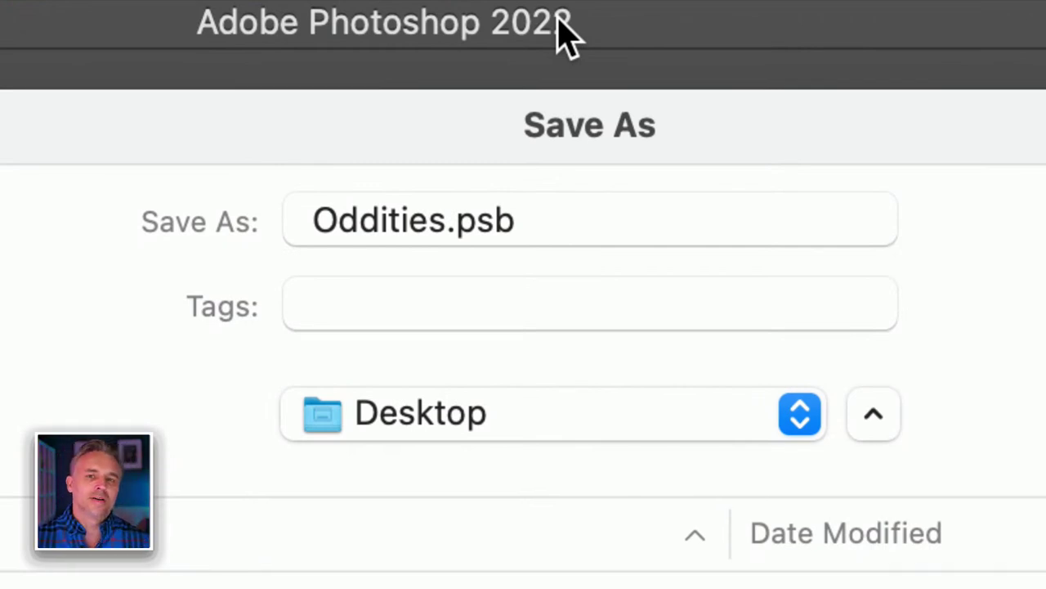
{"action": "left_click", "coordinate": [472, 229]}
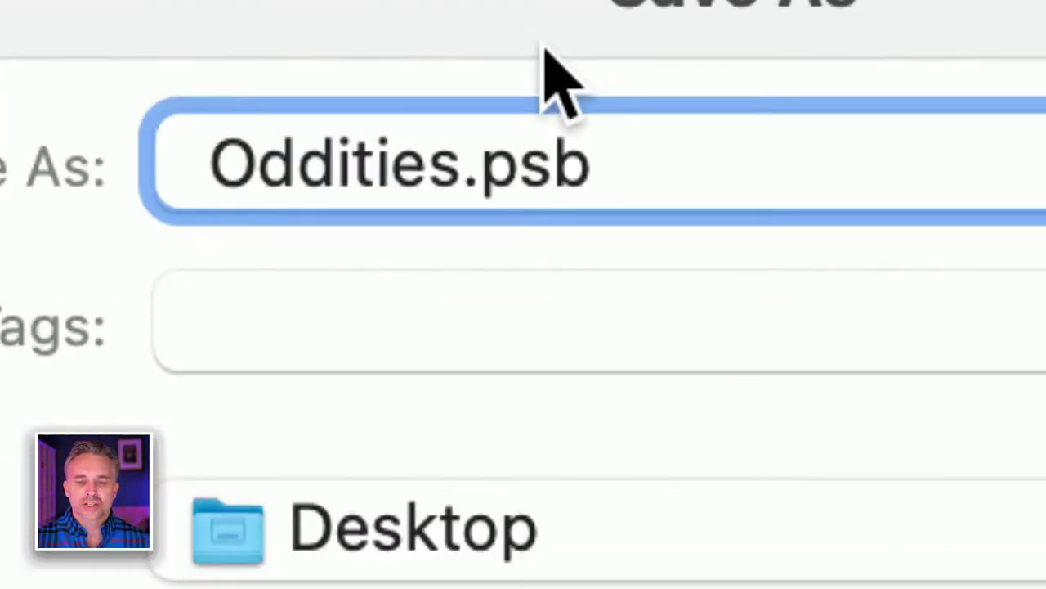
{"action": "left_click_drag", "start_coordinate": [551, 173], "coordinate": [734, 182]}
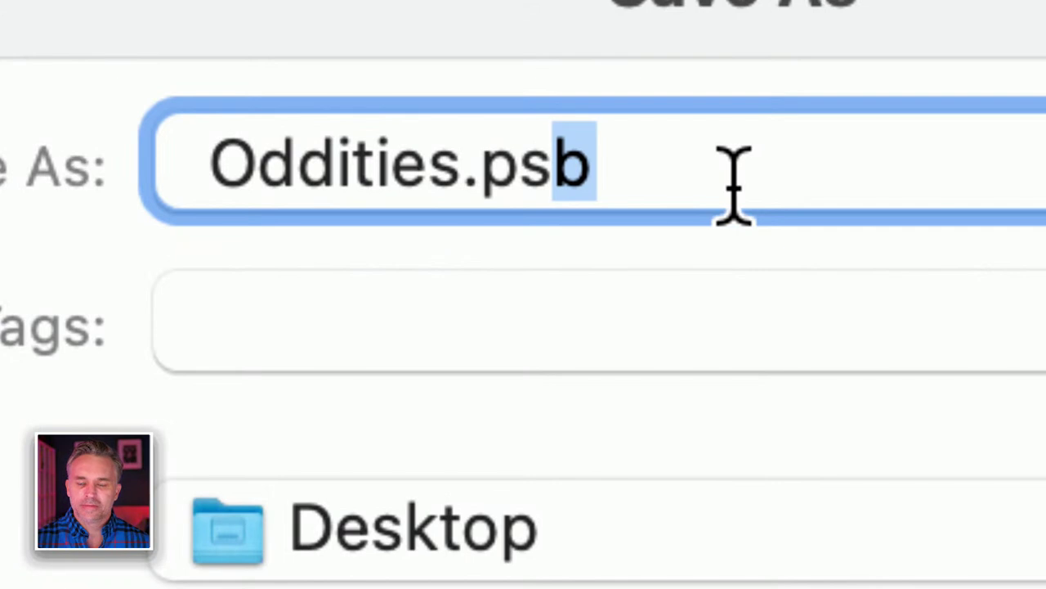
{"action": "left_click", "coordinate": [728, 173]}
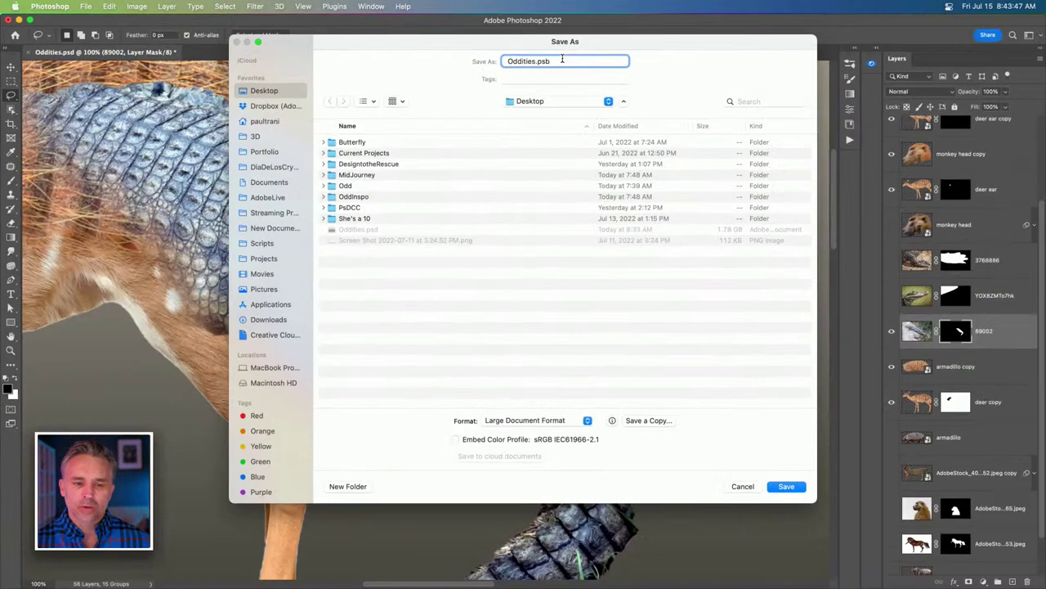
{"action": "left_click", "coordinate": [777, 488]}
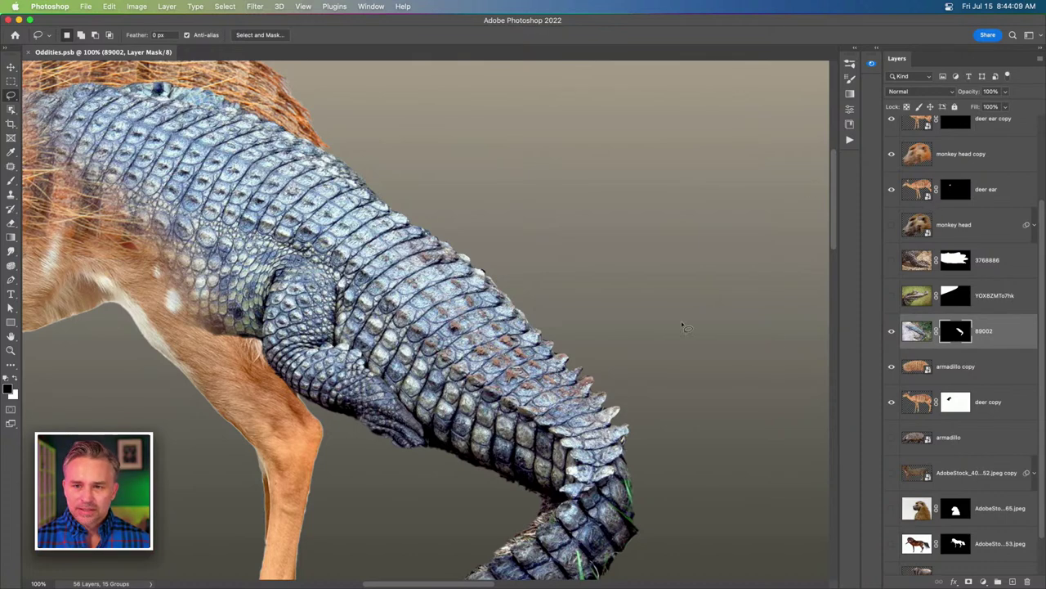
Target the crocodile layer's image, zoom in on the tail, and set up a Spot Healing Brush of about size 30.
{"action": "left_click", "coordinate": [908, 334]}
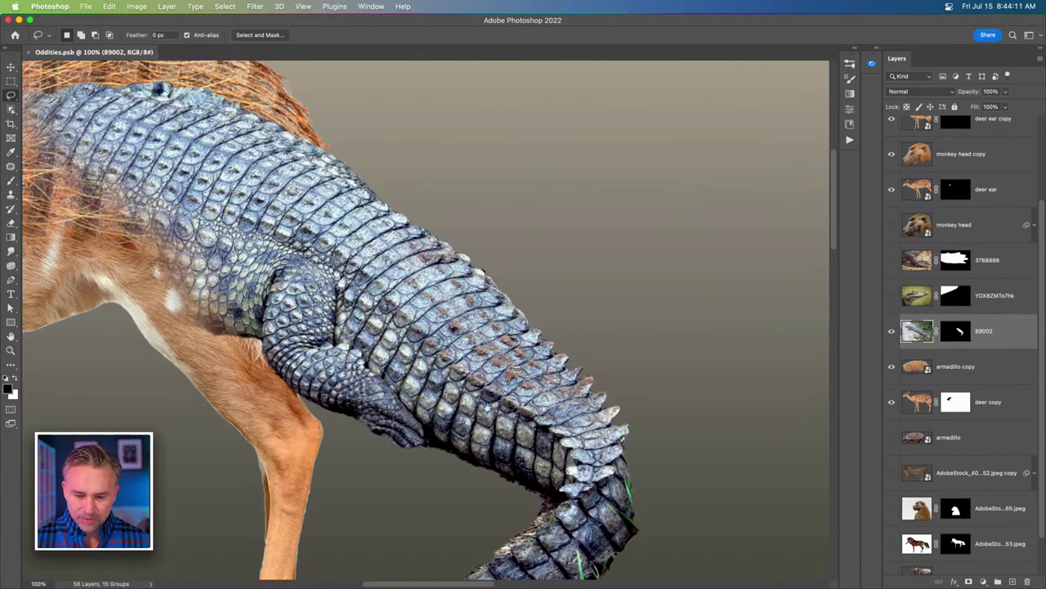
{"action": "scroll", "coordinate": [487, 407], "scroll_direction": "down", "scroll_amount": 10}
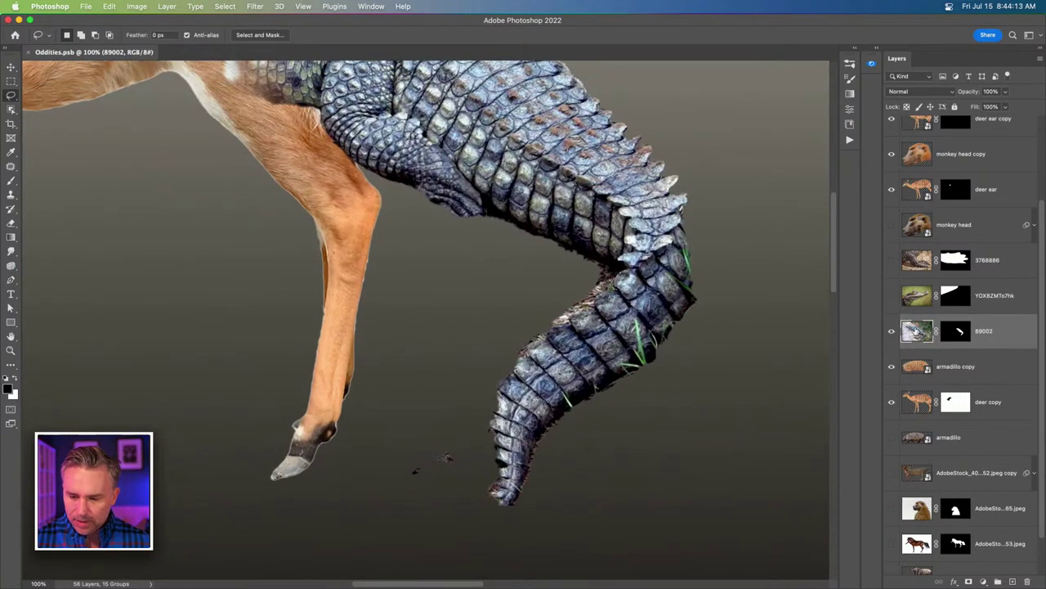
{"action": "left_click", "coordinate": [628, 375], "text": "super"}
{"action": "left_click", "coordinate": [501, 292], "text": "super"}
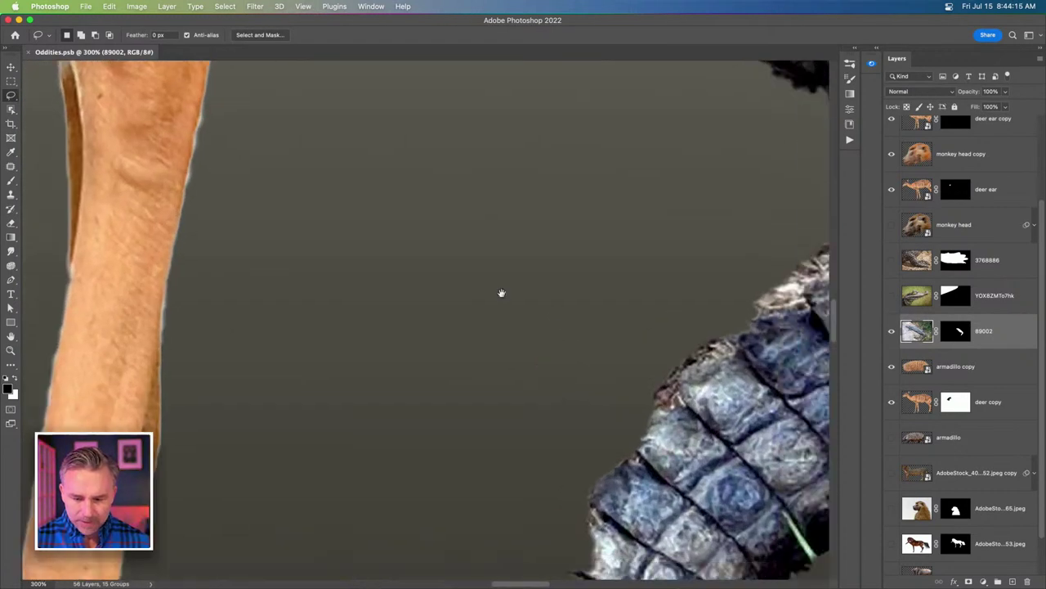
{"action": "left_click_drag", "start_coordinate": [501, 293], "coordinate": [194, 250]}
{"action": "left_click", "coordinate": [10, 167]}
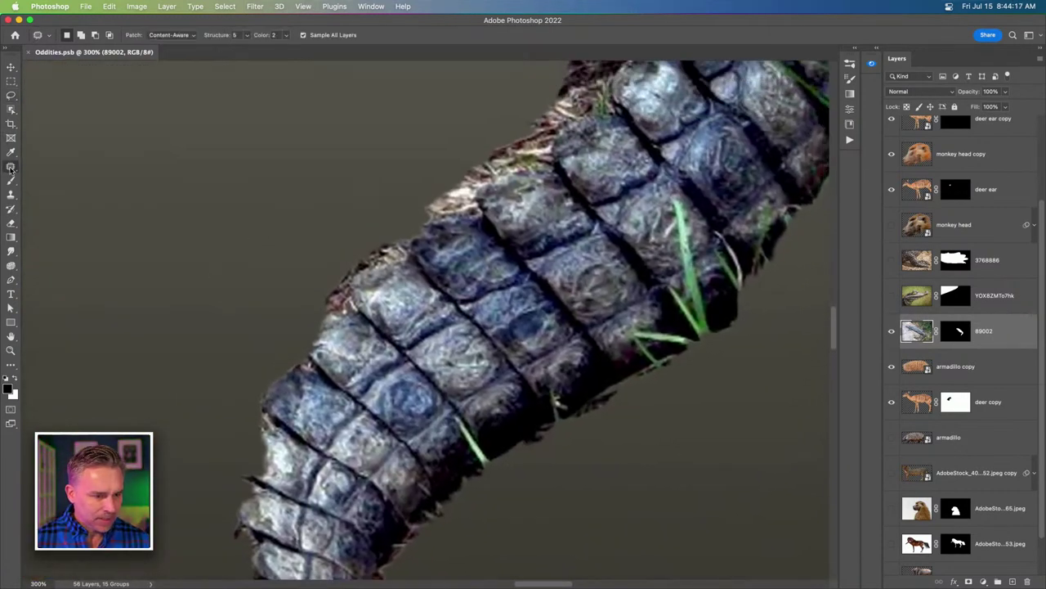
{"action": "mouse_move", "coordinate": [10, 167]}
{"action": "left_mouse_down"}
{"action": "mouse_move", "coordinate": [41, 190]}
{"action": "mouse_move", "coordinate": [49, 166]}
{"action": "left_mouse_up"}
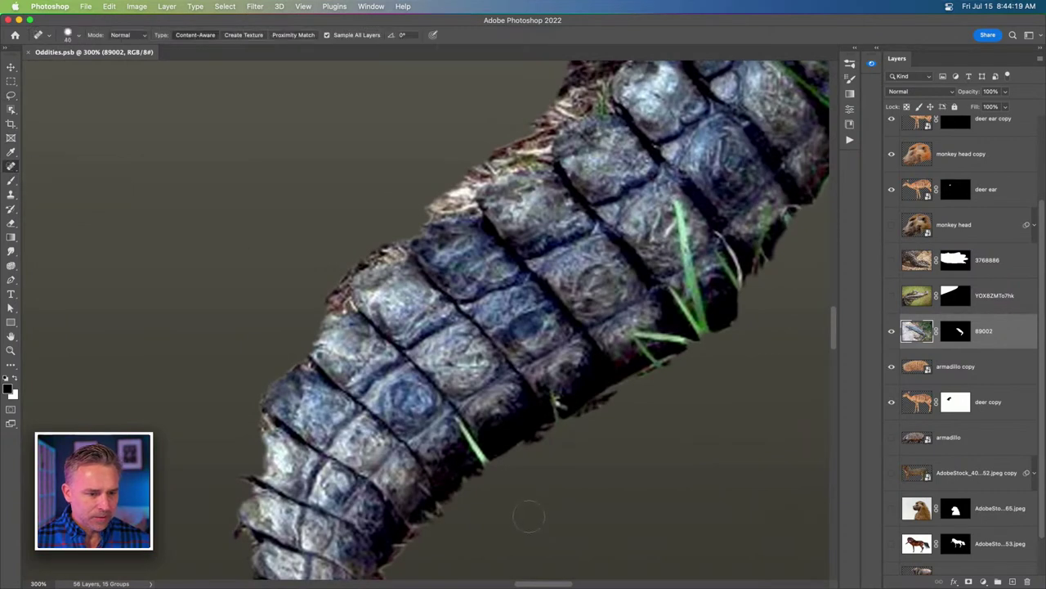
{"action": "key", "text": "bracketleft"}
{"action": "key", "text": "bracketleft"}
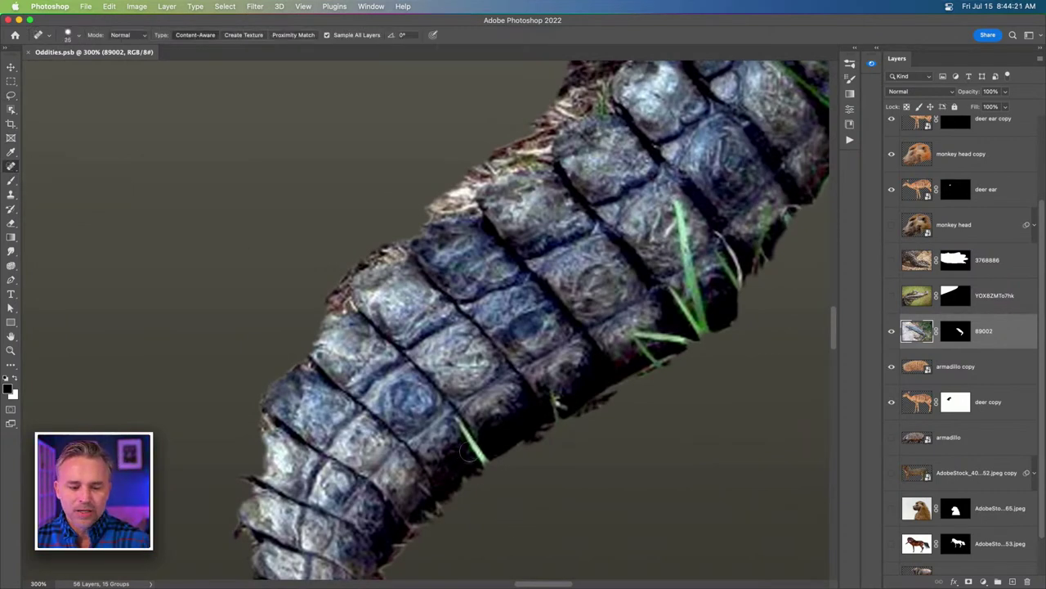
{"action": "key", "text": "bracketright"}
Heal away the grass blades along the tail's lower, upper and right edges.
{"action": "left_click_drag", "start_coordinate": [458, 417], "coordinate": [484, 463]}
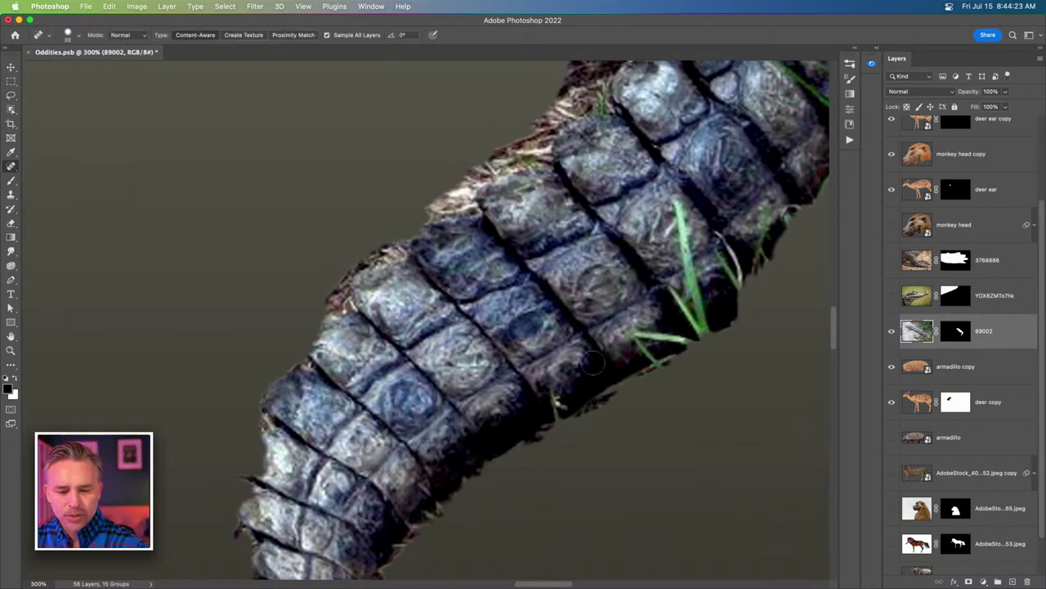
{"action": "mouse_move", "coordinate": [556, 399]}
{"action": "left_mouse_down"}
{"action": "mouse_move", "coordinate": [623, 345]}
{"action": "mouse_move", "coordinate": [655, 370]}
{"action": "mouse_move", "coordinate": [672, 293]}
{"action": "mouse_move", "coordinate": [703, 345]}
{"action": "left_mouse_up"}
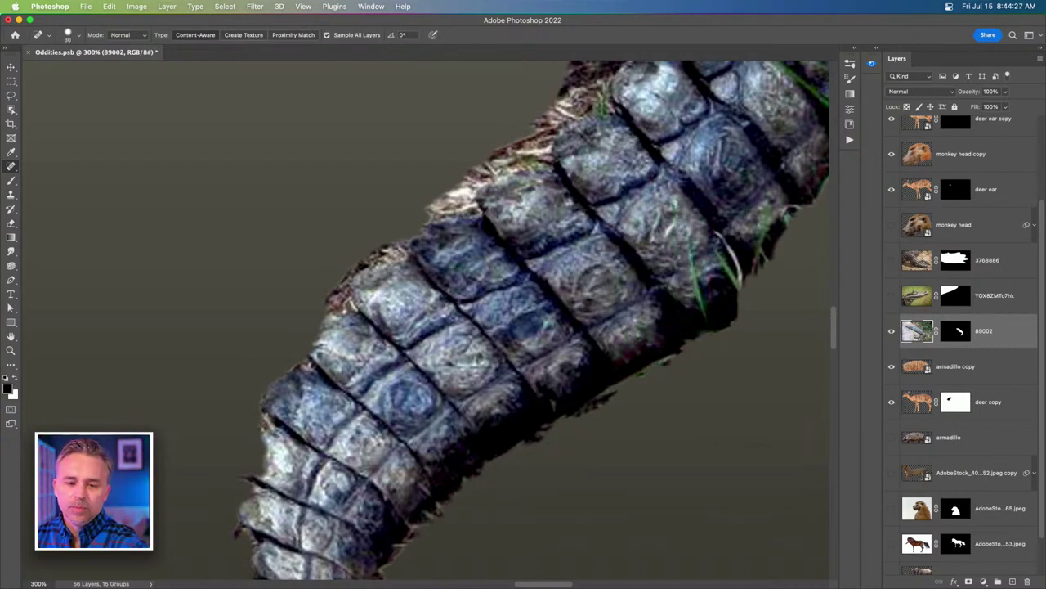
{"action": "mouse_move", "coordinate": [683, 227]}
{"action": "left_mouse_down"}
{"action": "mouse_move", "coordinate": [707, 293]}
{"action": "mouse_move", "coordinate": [703, 339]}
{"action": "mouse_move", "coordinate": [566, 393]}
{"action": "mouse_move", "coordinate": [582, 391]}
{"action": "mouse_move", "coordinate": [597, 337]}
{"action": "left_mouse_up"}
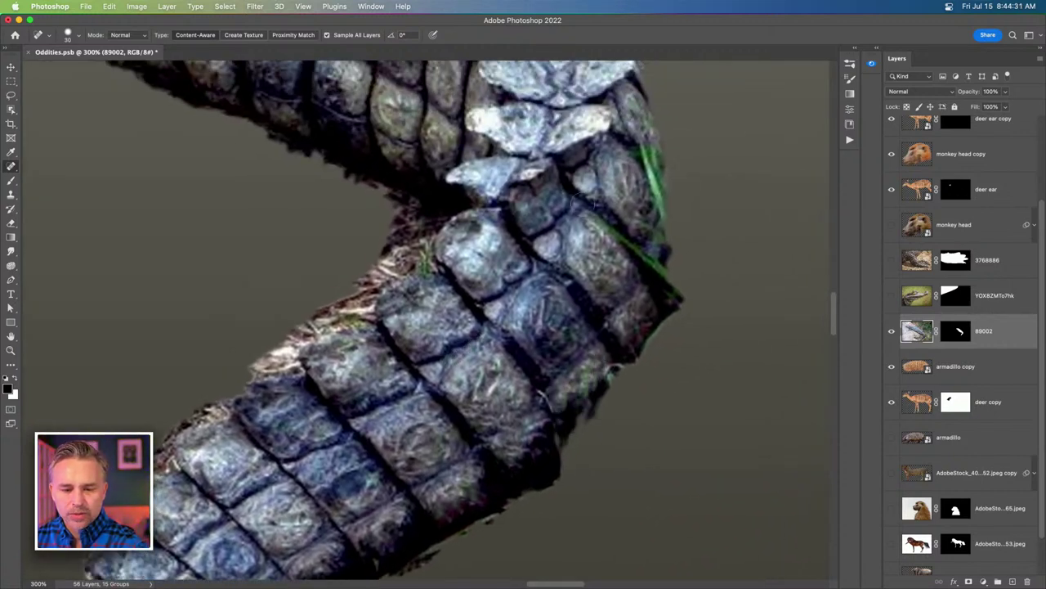
{"action": "mouse_move", "coordinate": [604, 270]}
{"action": "left_mouse_down"}
{"action": "mouse_move", "coordinate": [650, 209]}
{"action": "mouse_move", "coordinate": [679, 302]}
{"action": "left_mouse_up"}
{"action": "left_click_drag", "start_coordinate": [654, 139], "coordinate": [660, 228]}
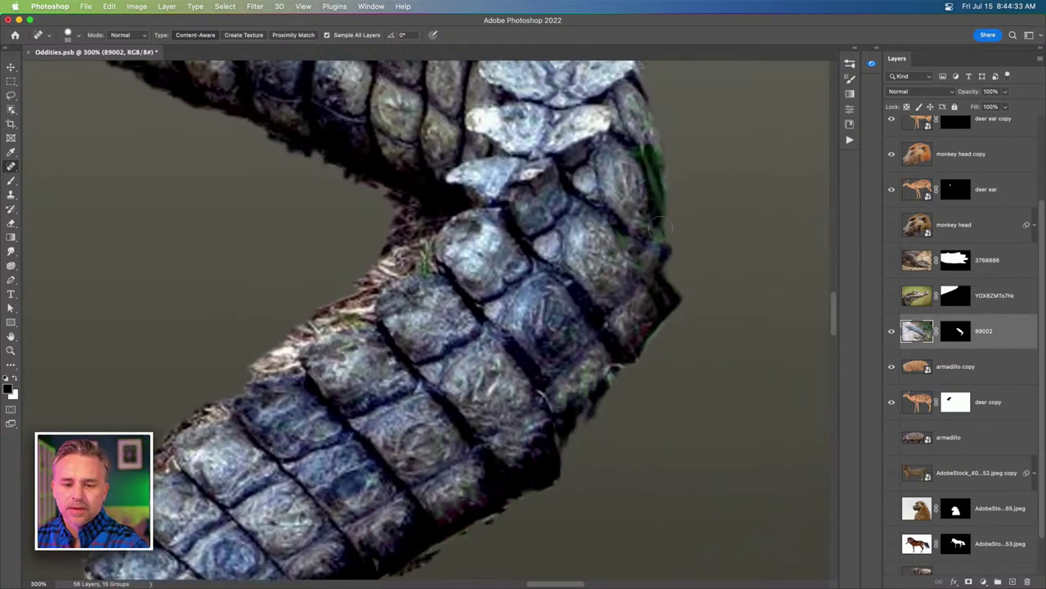
{"action": "mouse_move", "coordinate": [661, 138]}
{"action": "left_mouse_down"}
{"action": "mouse_move", "coordinate": [662, 176]}
{"action": "mouse_move", "coordinate": [648, 193]}
{"action": "left_mouse_up"}
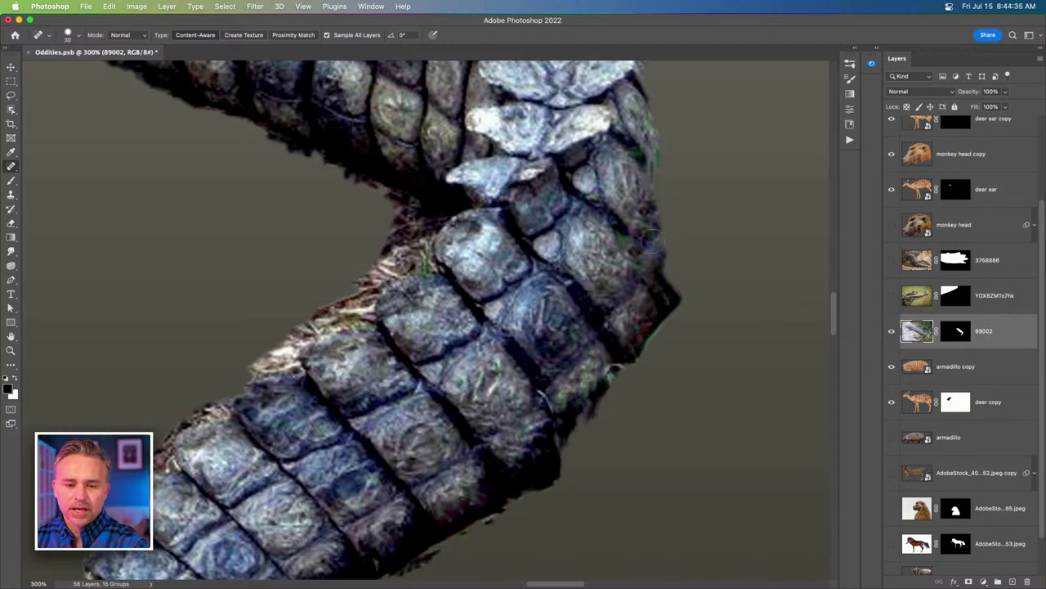
{"action": "left_click_drag", "start_coordinate": [634, 241], "coordinate": [650, 282]}
{"action": "mouse_move", "coordinate": [320, 336]}
{"action": "left_mouse_down"}
{"action": "mouse_move", "coordinate": [438, 413]}
{"action": "mouse_move", "coordinate": [516, 360]}
{"action": "left_mouse_up"}
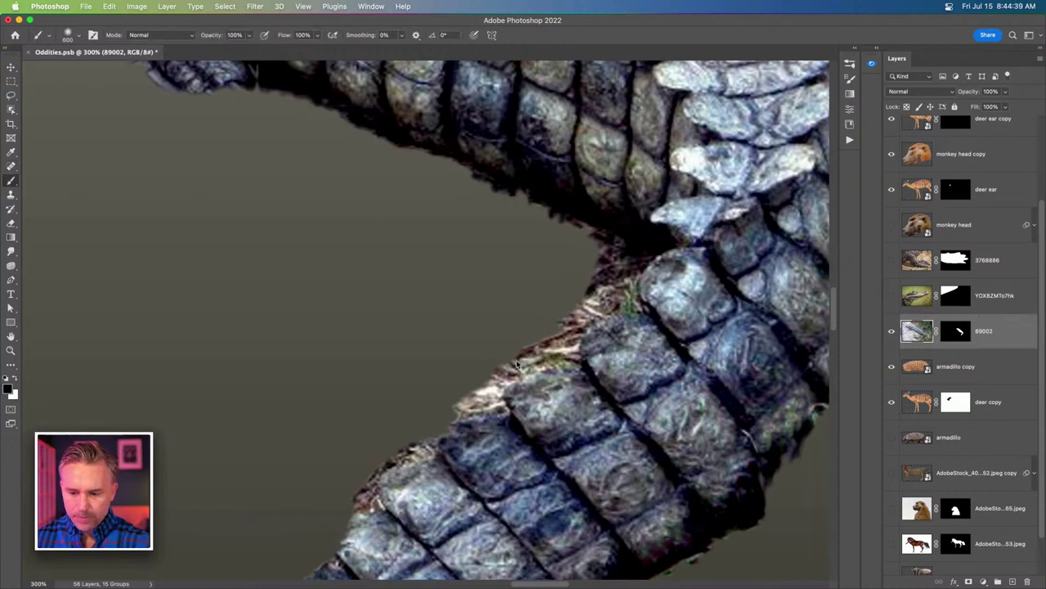
On the 89002 layer mask, set up a size-70 Soft Round brush with 43% hardness.
{"action": "left_click", "coordinate": [956, 335]}
{"action": "key", "text": "bracketleft"}
{"action": "key", "text": "bracketleft"}
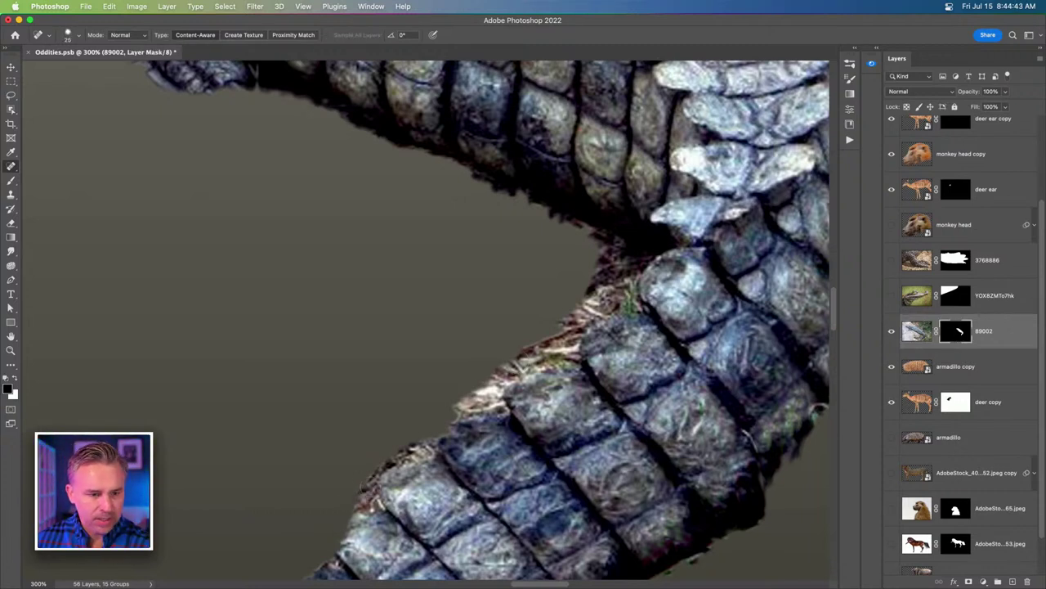
{"action": "right_click", "coordinate": [281, 203]}
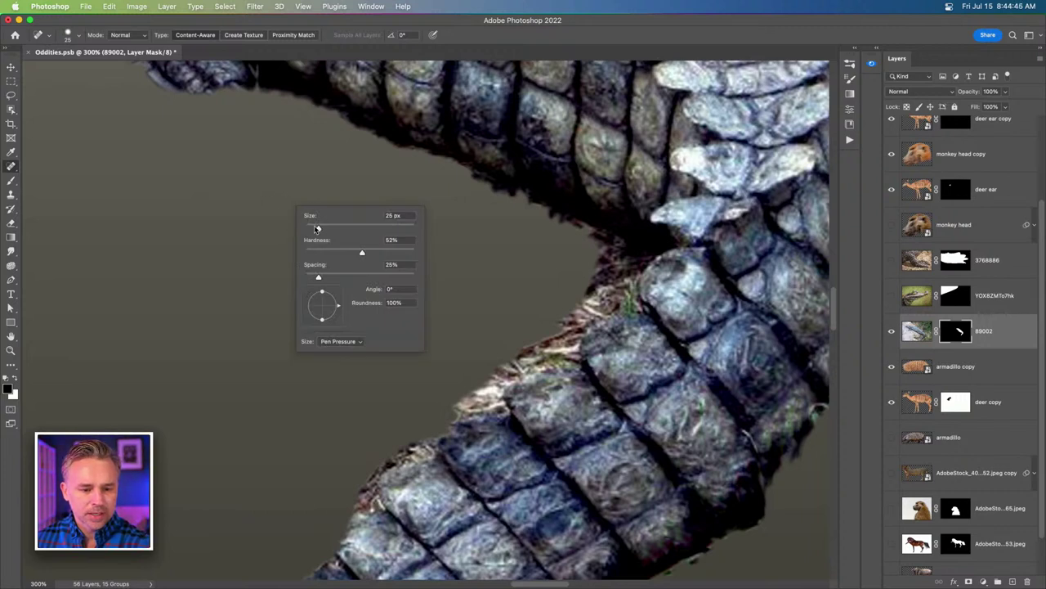
{"action": "key", "text": "Escape"}
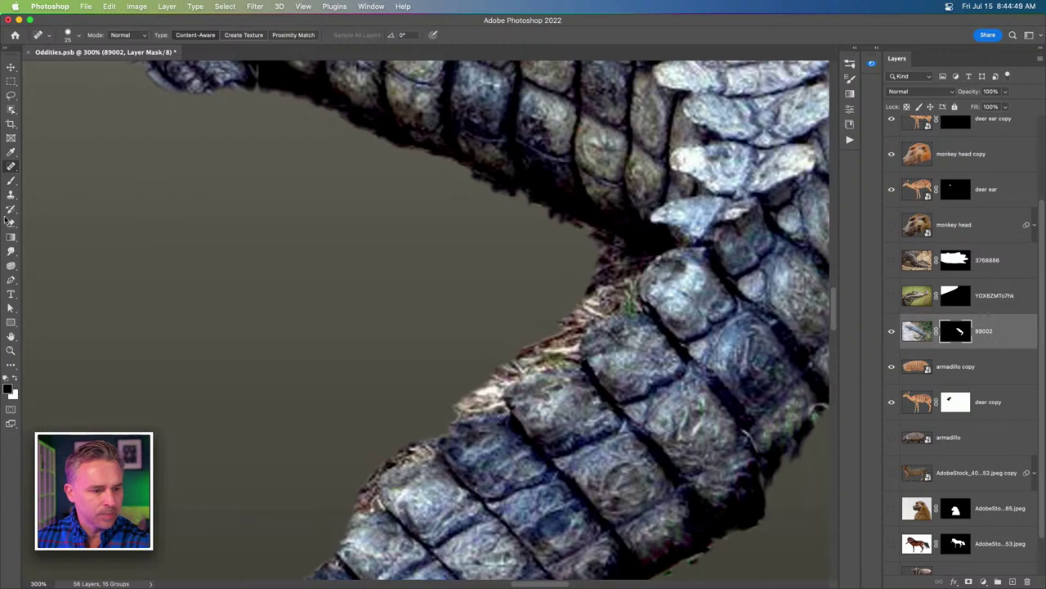
{"action": "right_click", "coordinate": [11, 166]}
{"action": "left_click", "coordinate": [10, 181]}
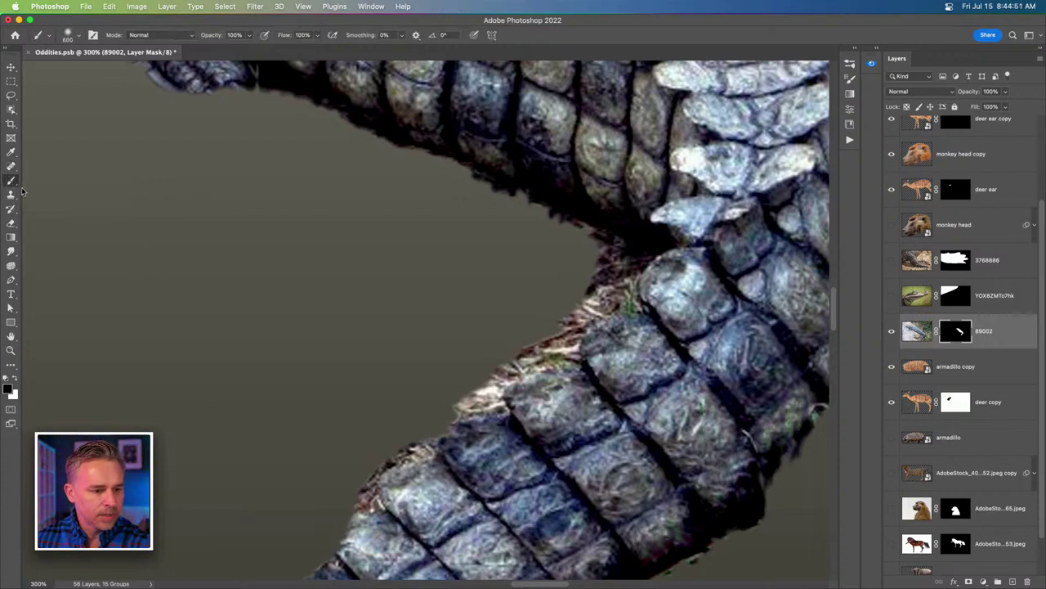
{"action": "key", "text": "bracketleft"}
{"action": "key", "text": "bracketleft"}
{"action": "key", "text": "bracketleft"}
{"action": "key", "text": "bracketleft"}
{"action": "key", "text": "bracketleft"}
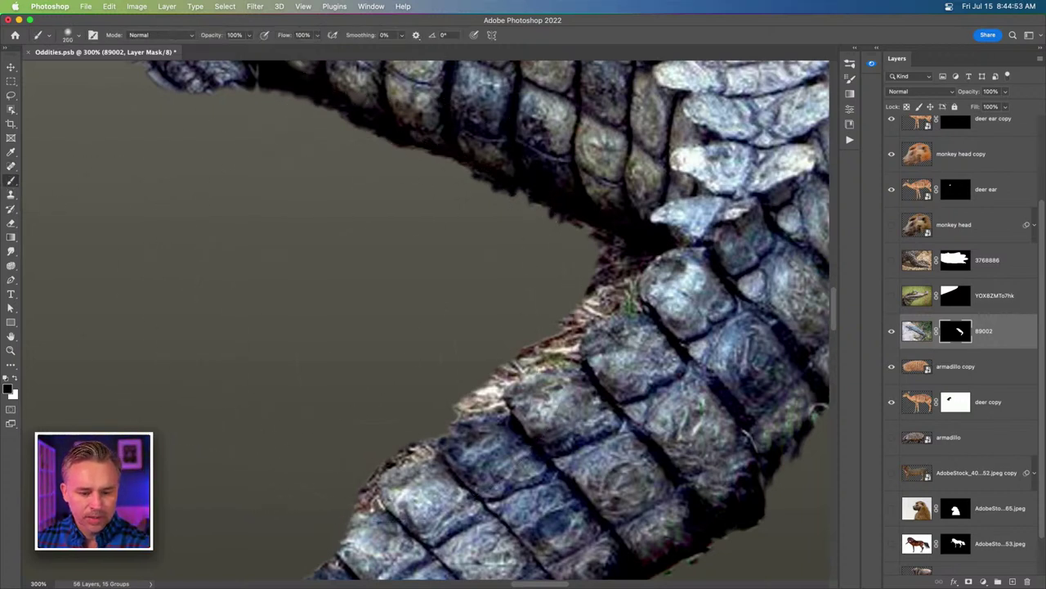
{"action": "key", "text": "bracketleft"}
{"action": "key", "text": "bracketleft"}
{"action": "key", "text": "bracketleft"}
{"action": "key", "text": "bracketleft"}
{"action": "key", "text": "bracketleft"}
{"action": "key", "text": "bracketleft"}
{"action": "key", "text": "bracketleft"}
{"action": "key", "text": "bracketleft"}
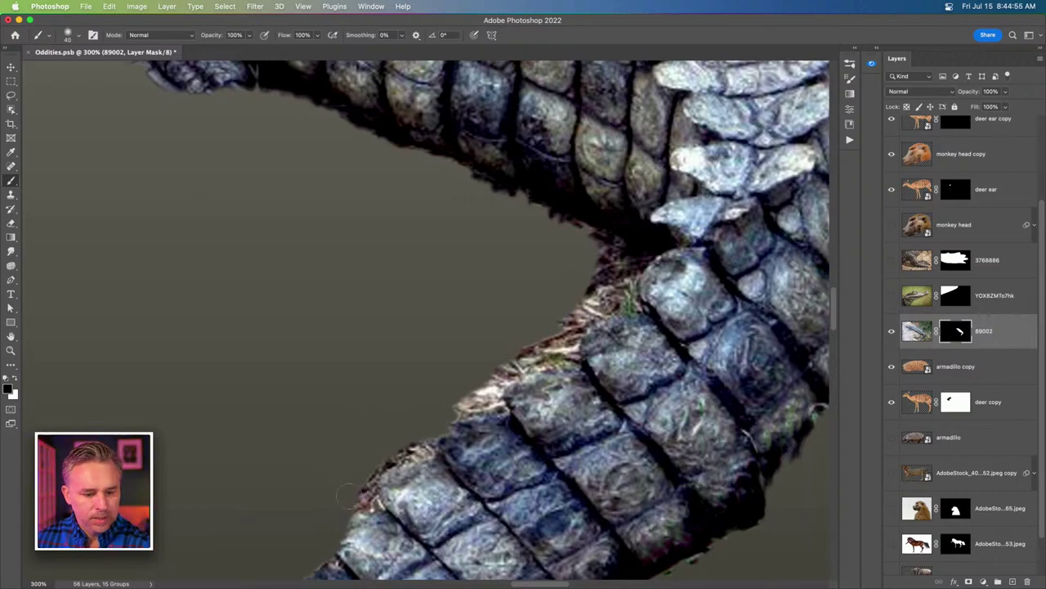
{"action": "right_click", "coordinate": [264, 222]}
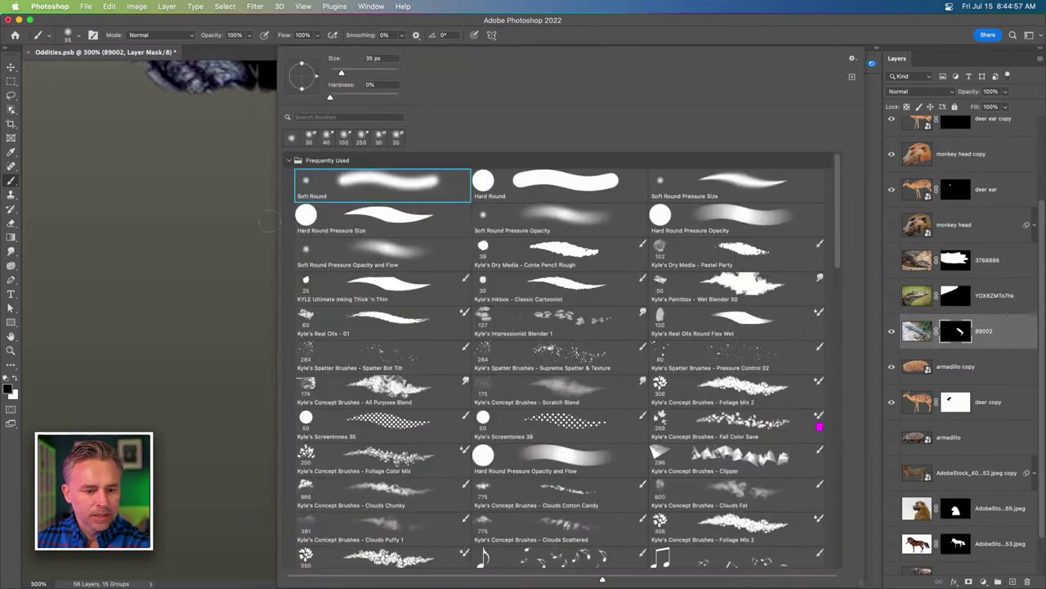
{"action": "left_click_drag", "start_coordinate": [331, 98], "coordinate": [364, 99]}
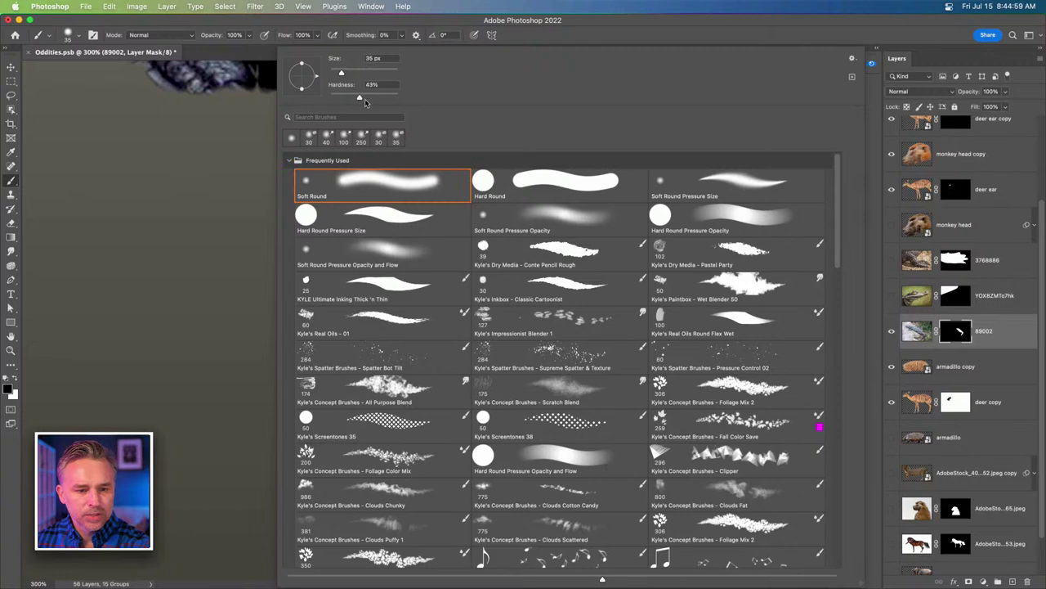
{"action": "key", "text": "Return"}
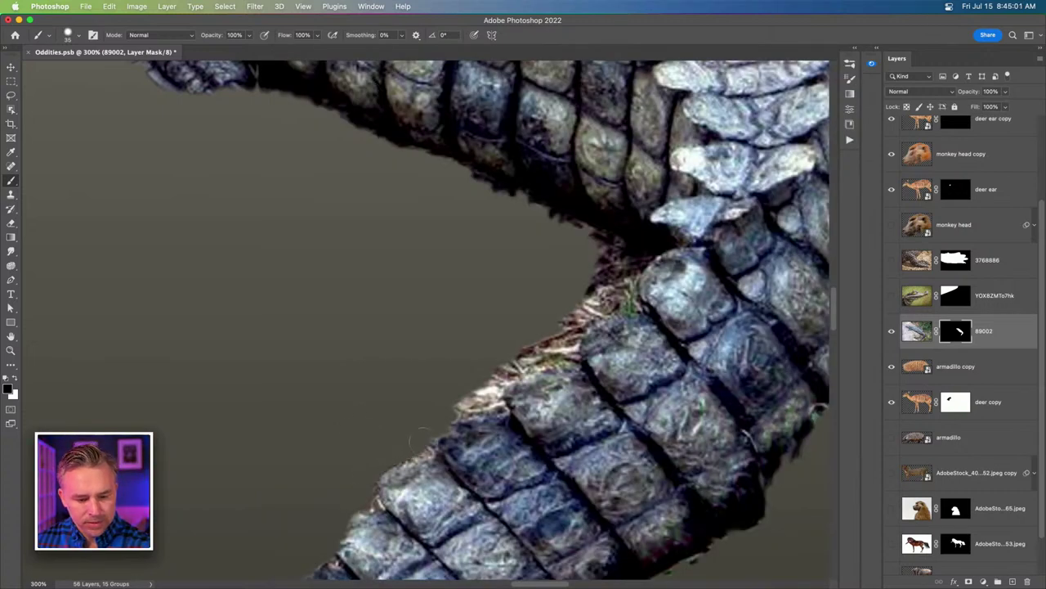
Paint black over the light and dark fringes along the tail's lower and inner edges.
{"action": "left_click_drag", "start_coordinate": [410, 452], "coordinate": [362, 506]}
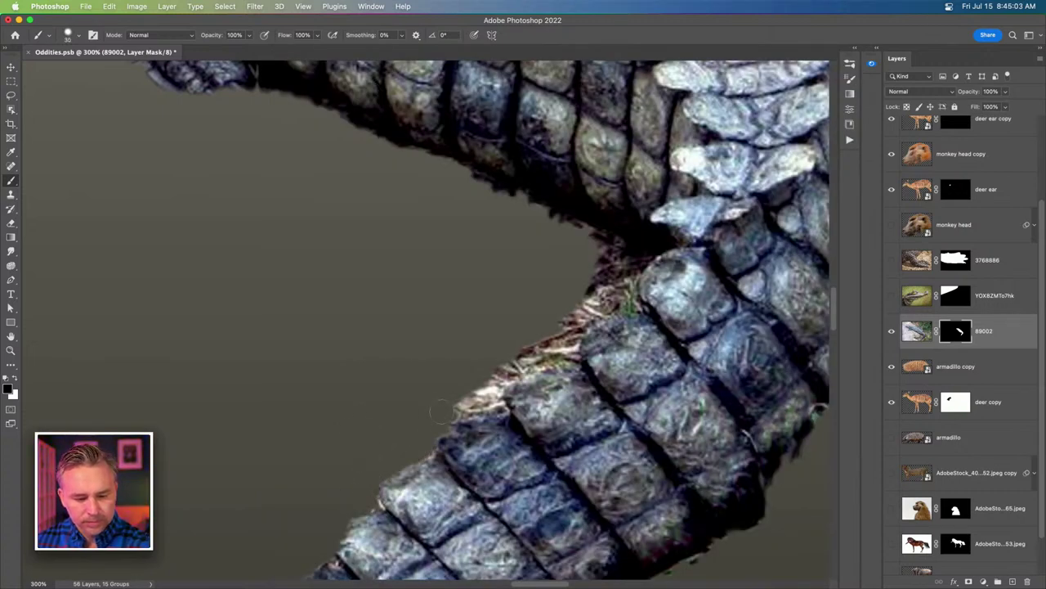
{"action": "mouse_move", "coordinate": [442, 413]}
{"action": "left_mouse_down"}
{"action": "mouse_move", "coordinate": [494, 399]}
{"action": "mouse_move", "coordinate": [482, 380]}
{"action": "mouse_move", "coordinate": [453, 403]}
{"action": "mouse_move", "coordinate": [609, 300]}
{"action": "mouse_move", "coordinate": [554, 321]}
{"action": "mouse_move", "coordinate": [625, 286]}
{"action": "mouse_move", "coordinate": [664, 244]}
{"action": "mouse_move", "coordinate": [582, 239]}
{"action": "mouse_move", "coordinate": [626, 251]}
{"action": "left_mouse_up"}
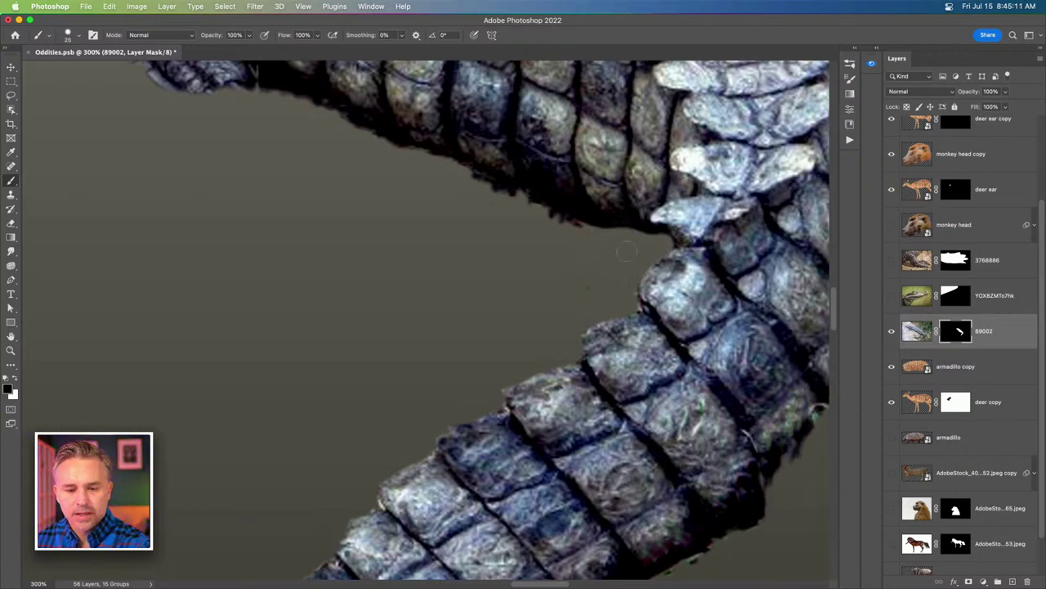
{"action": "key", "text": "bracketright"}
{"action": "key", "text": "bracketright"}
{"action": "left_click_drag", "start_coordinate": [566, 219], "coordinate": [482, 183]}
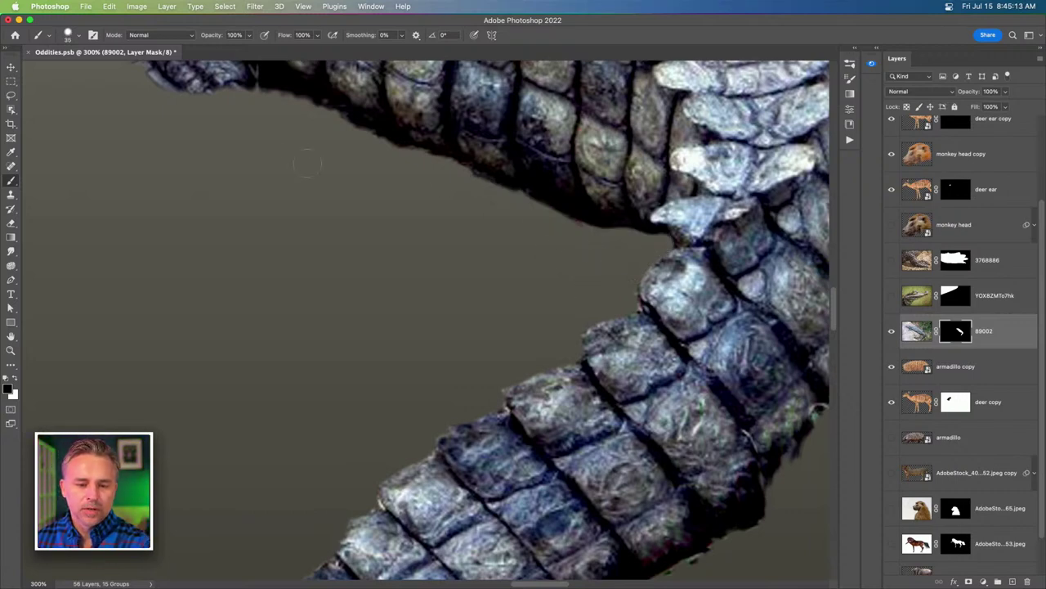
{"action": "key", "text": "super+minus"}
{"action": "key", "text": "super+minus"}
{"action": "key", "text": "super+minus"}
{"action": "key", "text": "super+minus"}
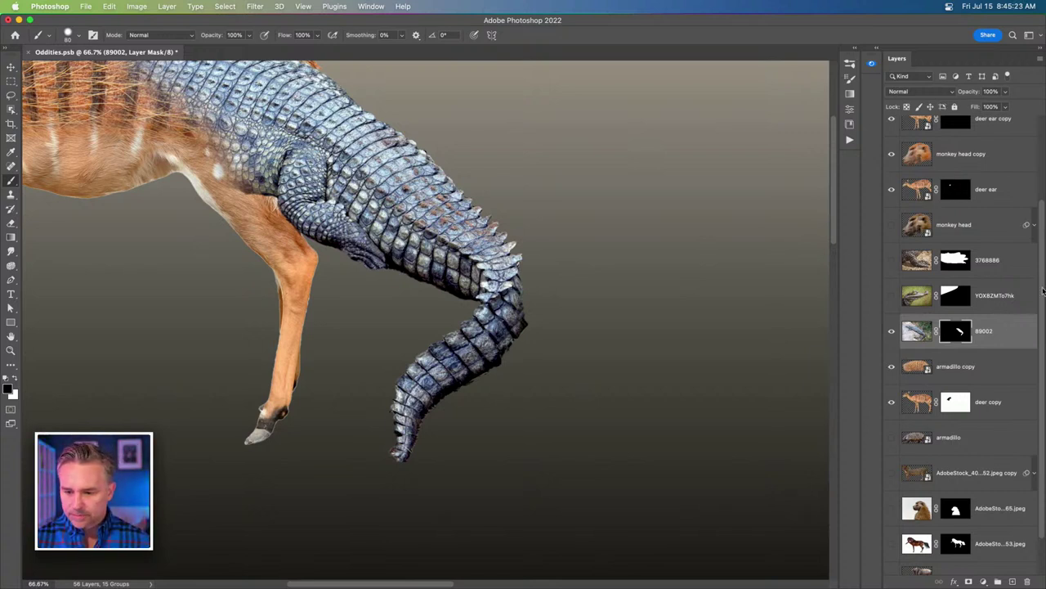
Apply the mask to the 89002 layer and bring the deer's head into view.
{"action": "key", "text": "super+alt+m"}
{"action": "scroll", "coordinate": [612, 341], "scroll_direction": "left", "scroll_amount": 3}
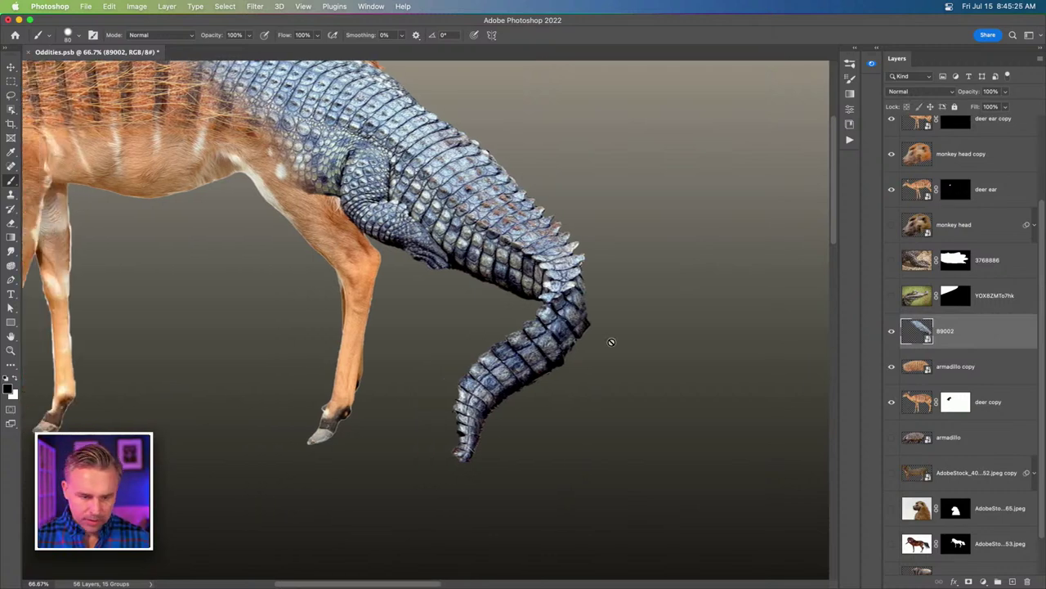
{"action": "key", "text": "super+minus"}
{"action": "left_click_drag", "start_coordinate": [421, 280], "coordinate": [527, 362]}
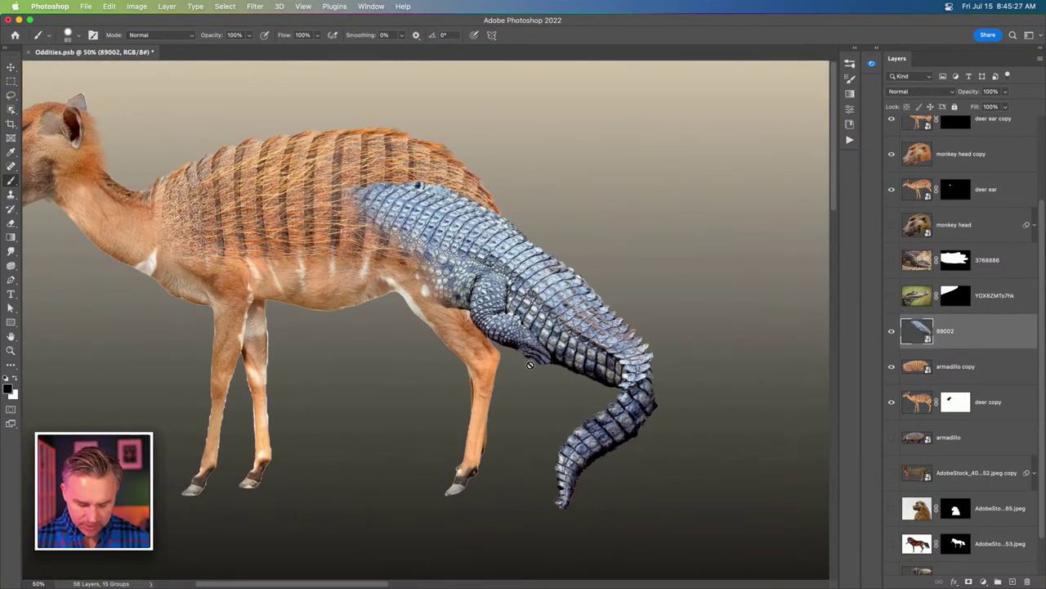
Puppet Warp the crocodile with pins on body, tail and front, lifting its back over the deer.
{"action": "key", "text": "super+alt+shift+p"}
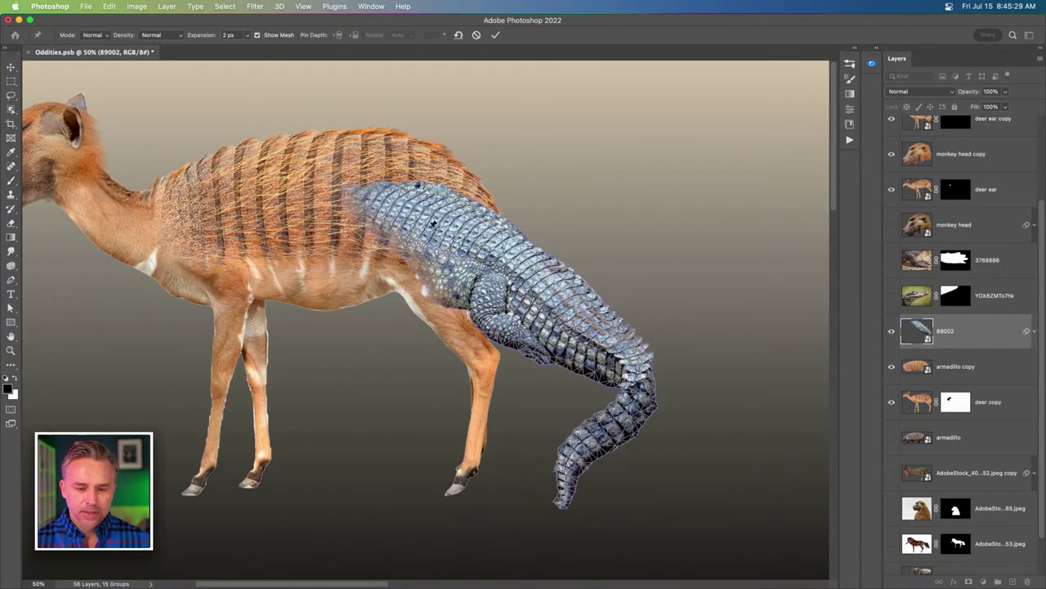
{"action": "left_click", "coordinate": [535, 272]}
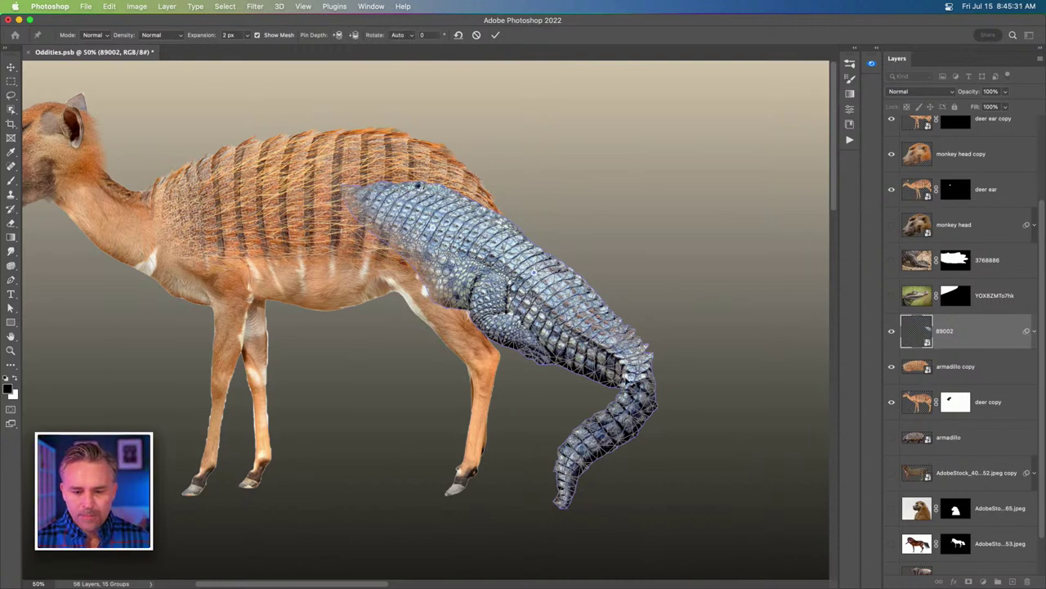
{"action": "left_click", "coordinate": [636, 393]}
{"action": "left_click_drag", "start_coordinate": [585, 439], "coordinate": [591, 479]}
{"action": "left_click_drag", "start_coordinate": [534, 272], "coordinate": [503, 239]}
{"action": "left_click_drag", "start_coordinate": [428, 195], "coordinate": [418, 190]}
{"action": "left_click_drag", "start_coordinate": [370, 135], "coordinate": [359, 153]}
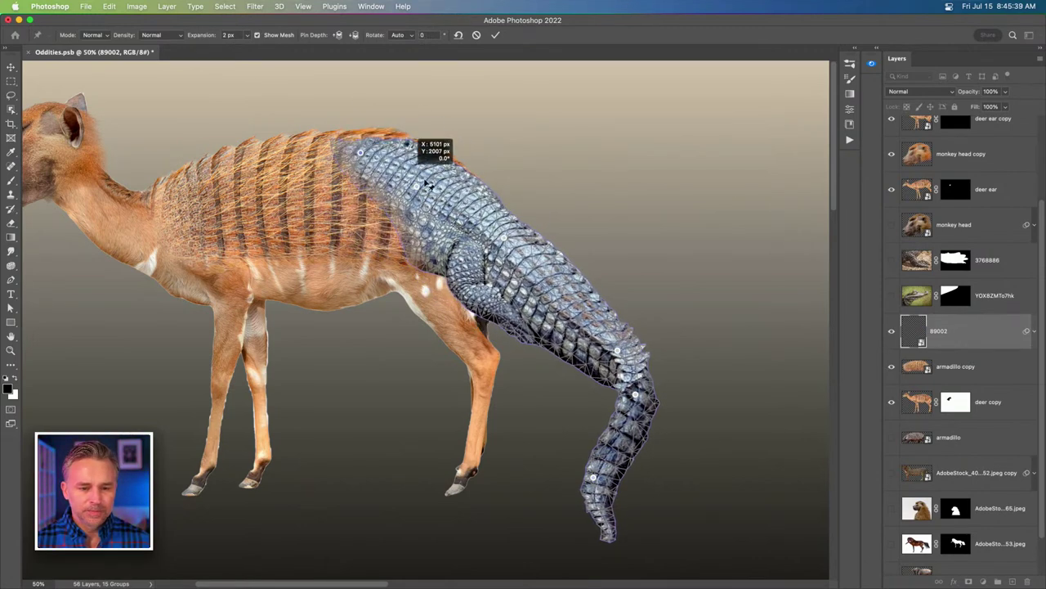
{"action": "left_click_drag", "start_coordinate": [418, 189], "coordinate": [414, 140]}
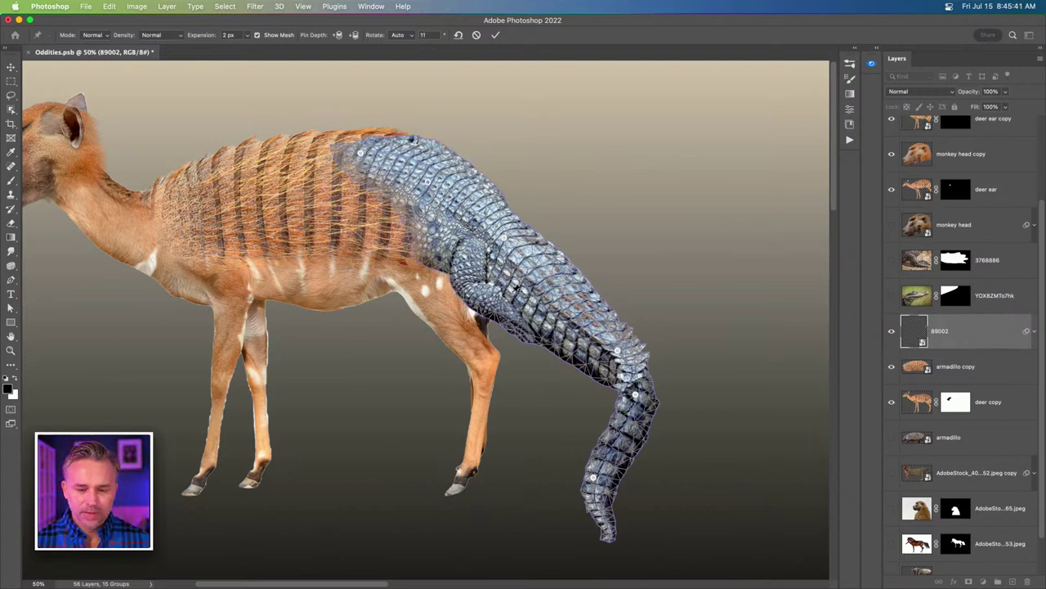
Curl the tail downward with its tip hooking left, then commit the warp.
{"action": "left_click_drag", "start_coordinate": [543, 286], "coordinate": [564, 278]}
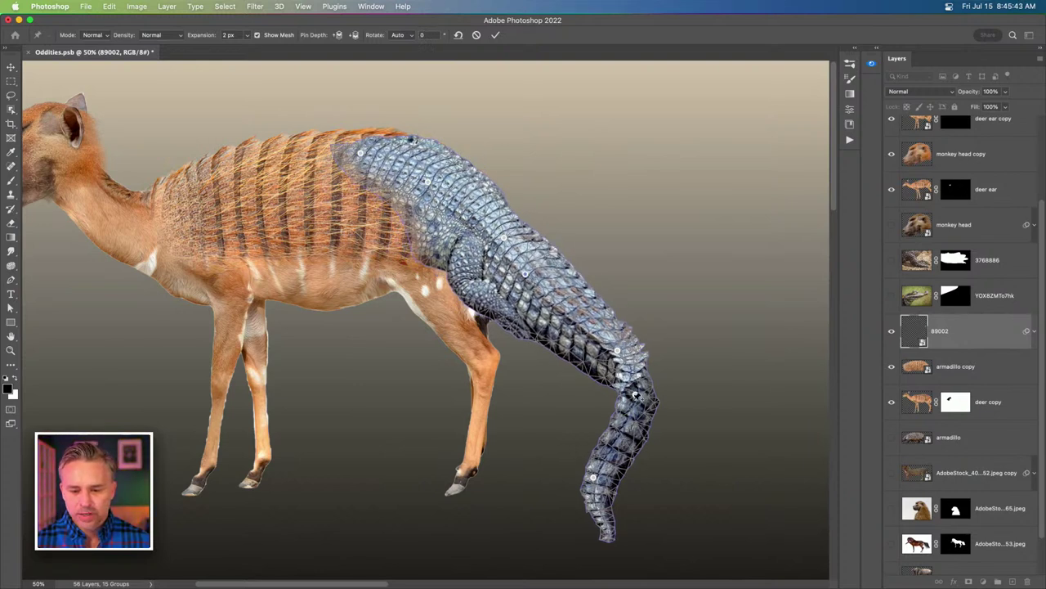
{"action": "left_click_drag", "start_coordinate": [635, 395], "coordinate": [623, 381]}
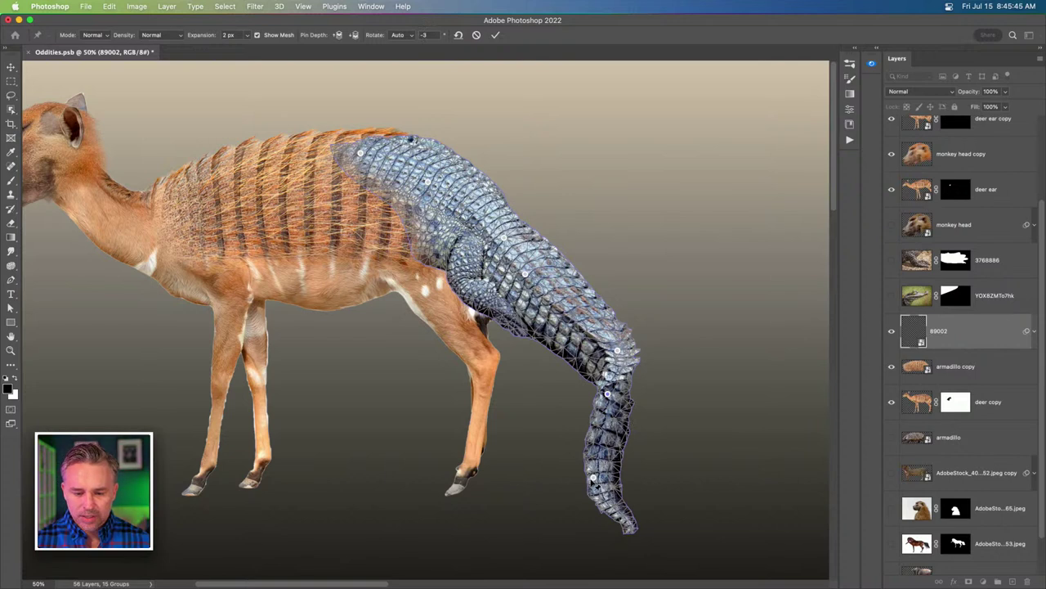
{"action": "left_click_drag", "start_coordinate": [595, 484], "coordinate": [531, 452]}
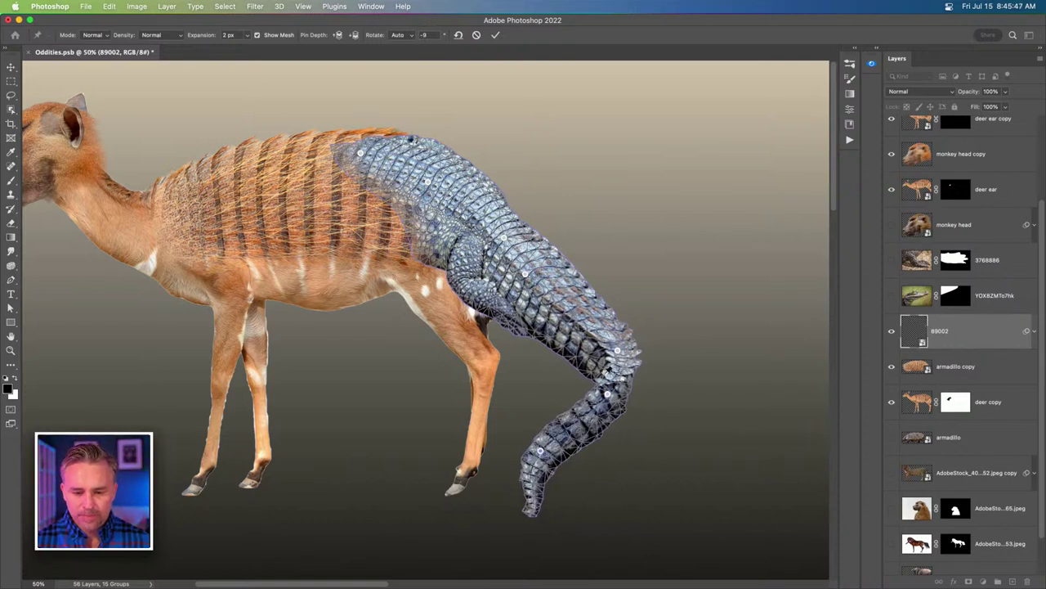
{"action": "left_click_drag", "start_coordinate": [607, 393], "coordinate": [610, 407]}
{"action": "left_click_drag", "start_coordinate": [617, 360], "coordinate": [615, 356]}
{"action": "left_click_drag", "start_coordinate": [614, 413], "coordinate": [607, 393]}
{"action": "left_click_drag", "start_coordinate": [539, 451], "coordinate": [507, 484]}
{"action": "left_click_drag", "start_coordinate": [599, 403], "coordinate": [570, 442]}
{"action": "left_click_drag", "start_coordinate": [593, 360], "coordinate": [595, 381]}
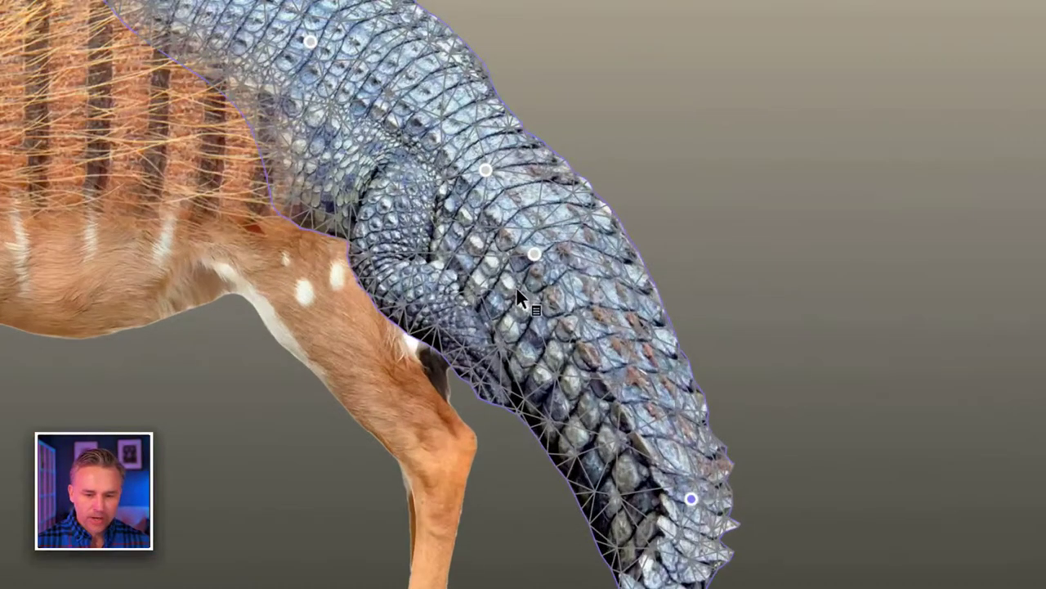
{"action": "key", "text": "ctrl+h"}
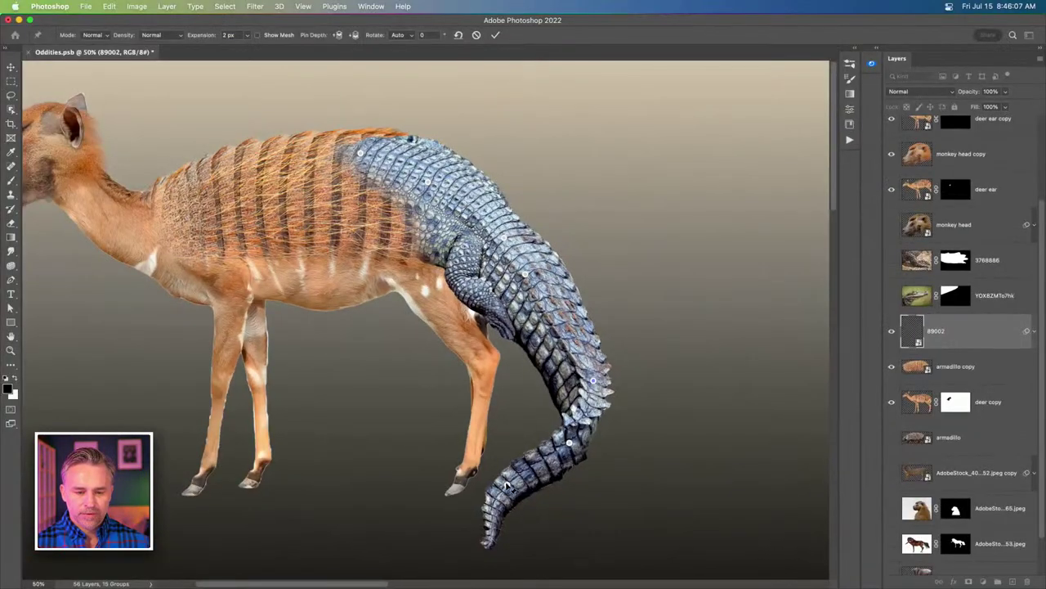
{"action": "left_click_drag", "start_coordinate": [507, 486], "coordinate": [504, 481]}
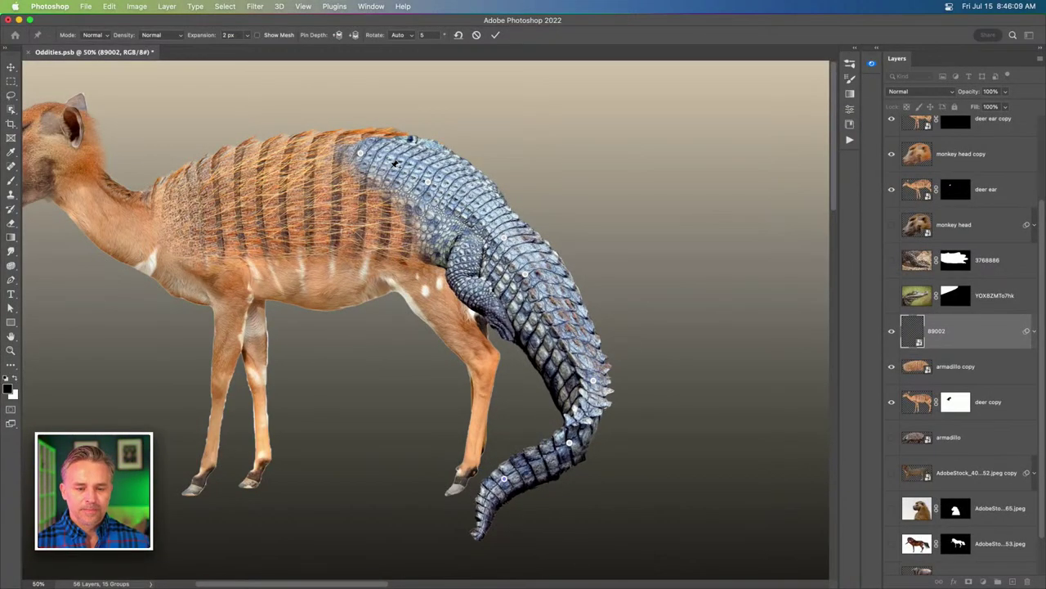
{"action": "key", "text": "Return"}
Move 89002 below the armadillo copy, duplicate it, and rasterize the copy.
{"action": "key", "text": "b"}
{"action": "left_click_drag", "start_coordinate": [915, 331], "coordinate": [915, 384]}
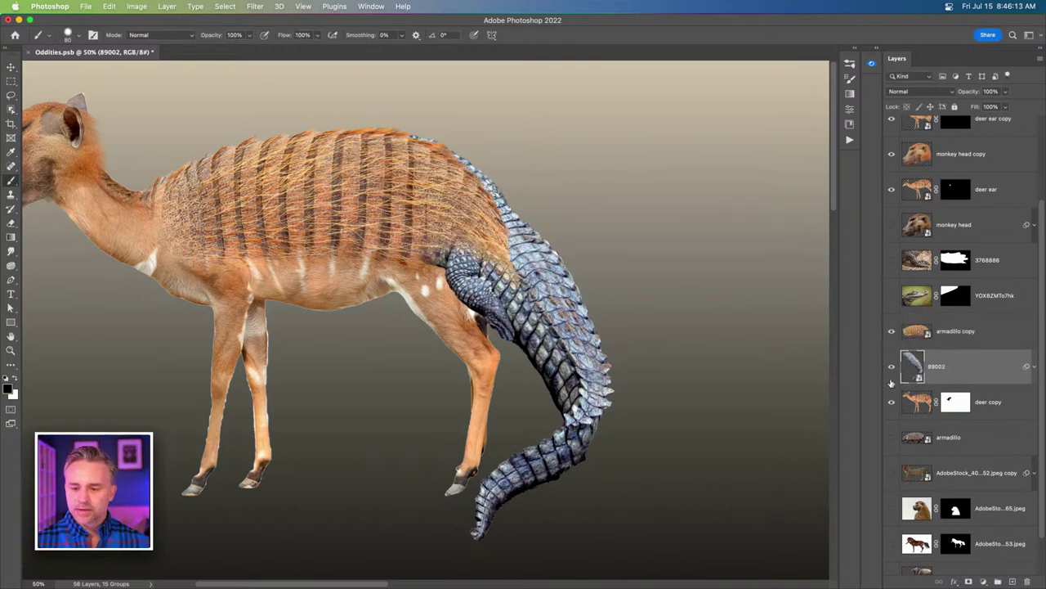
{"action": "key", "text": "super+j"}
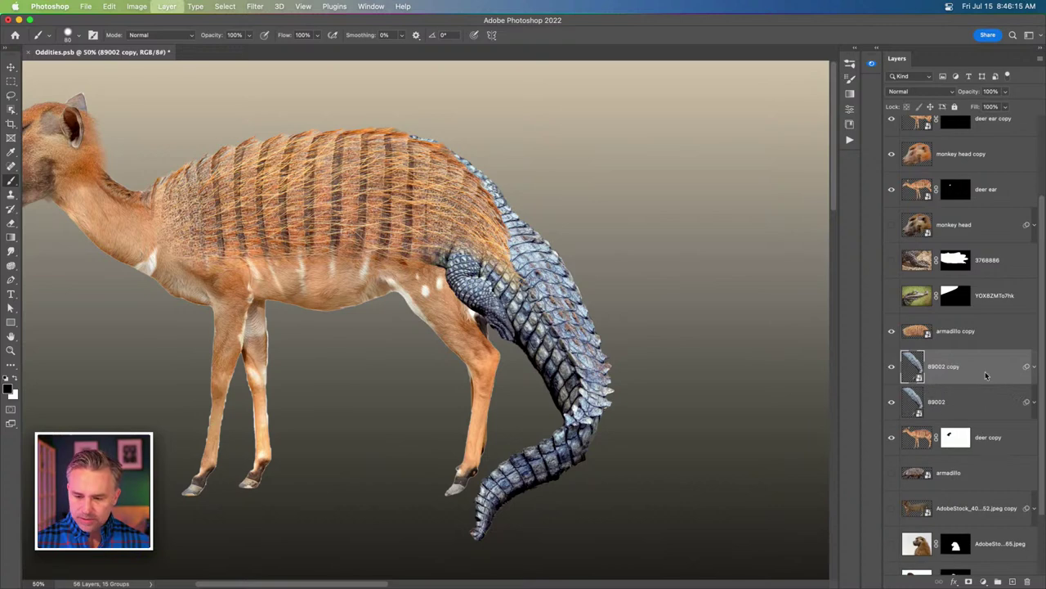
{"action": "right_click", "coordinate": [971, 367]}
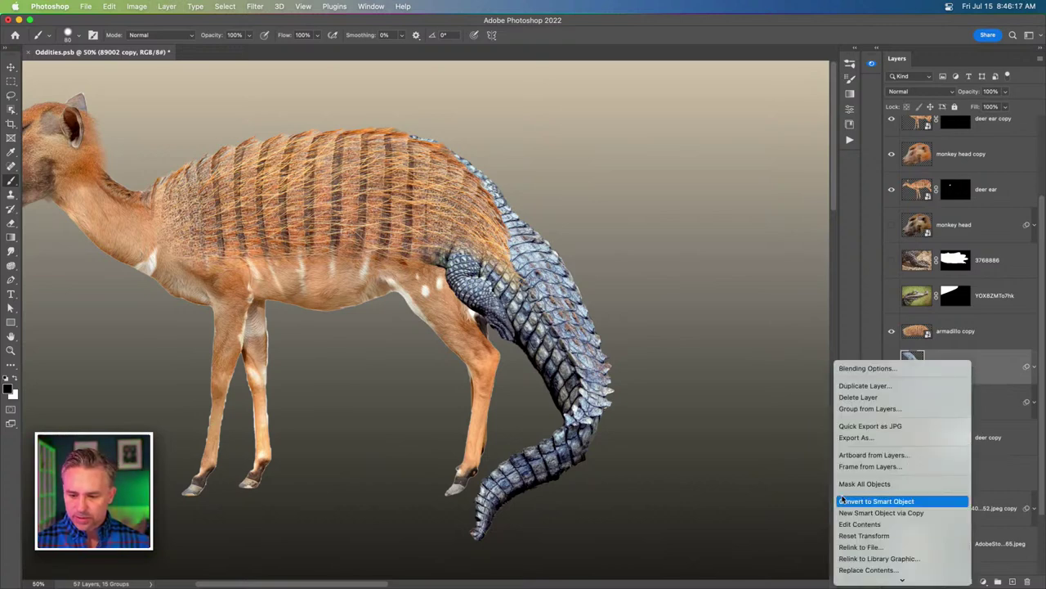
{"action": "left_click", "coordinate": [863, 438]}
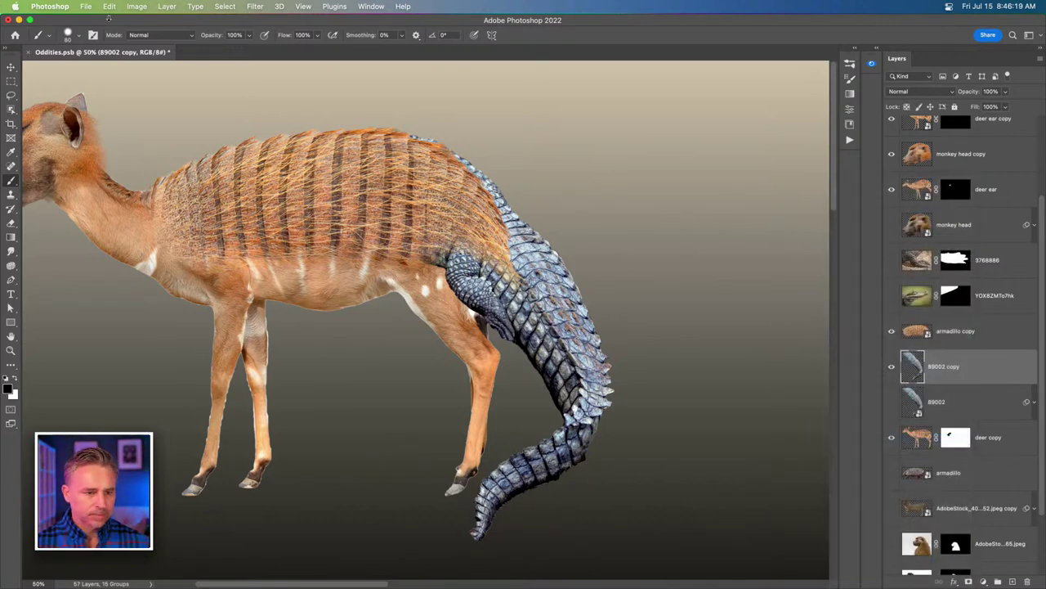
Apply Match Color to the tail copy using source Oddities.psb and layer deer copy.
{"action": "left_click", "coordinate": [137, 6]}
{"action": "mouse_move", "coordinate": [152, 36]}
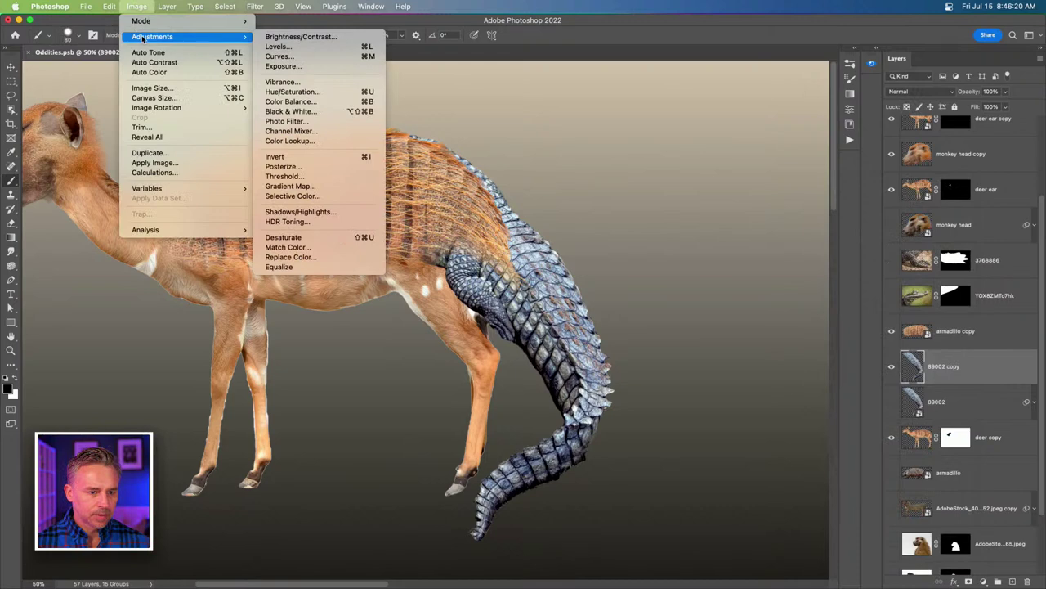
{"action": "left_click", "coordinate": [299, 247]}
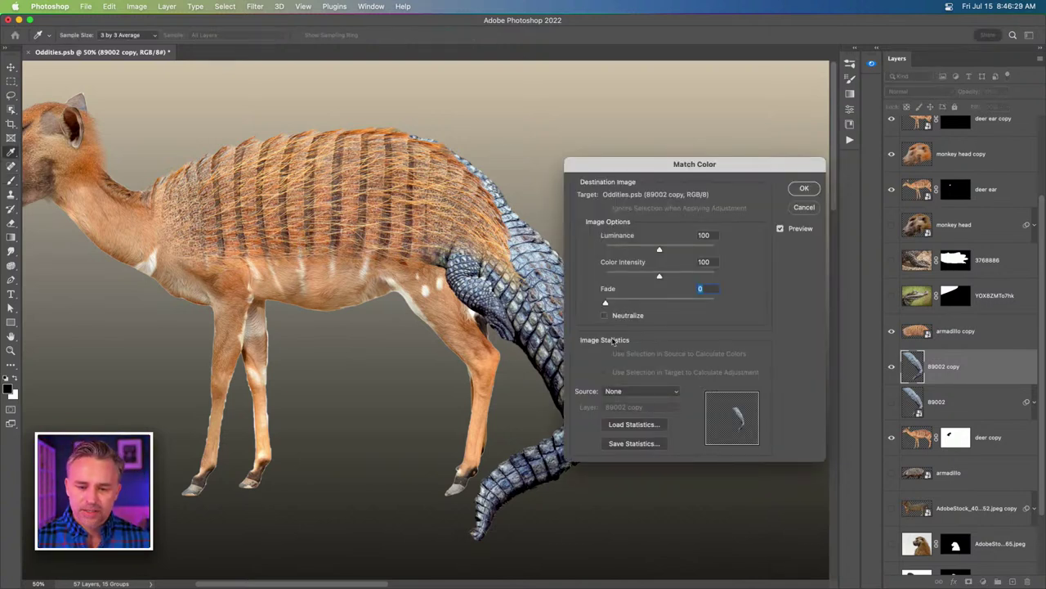
{"action": "left_click", "coordinate": [634, 390]}
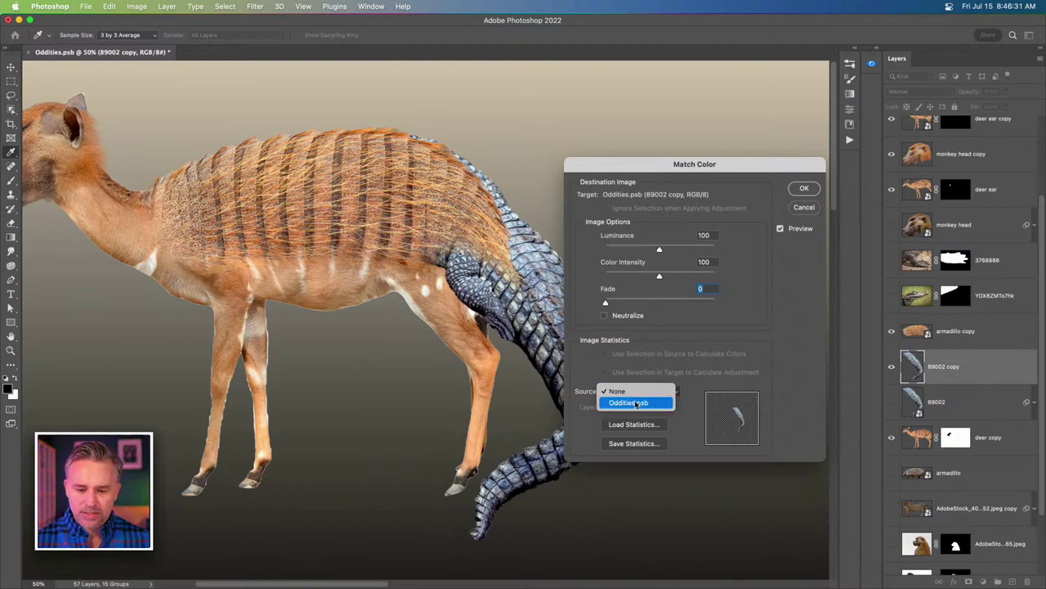
{"action": "left_click", "coordinate": [634, 402]}
{"action": "left_click", "coordinate": [640, 406]}
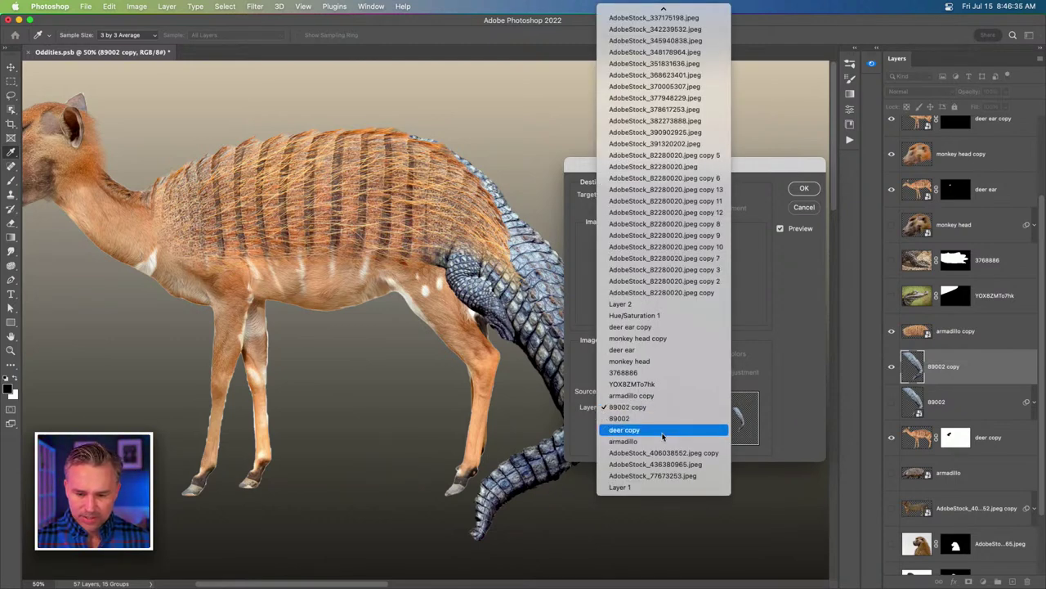
{"action": "left_click", "coordinate": [664, 431]}
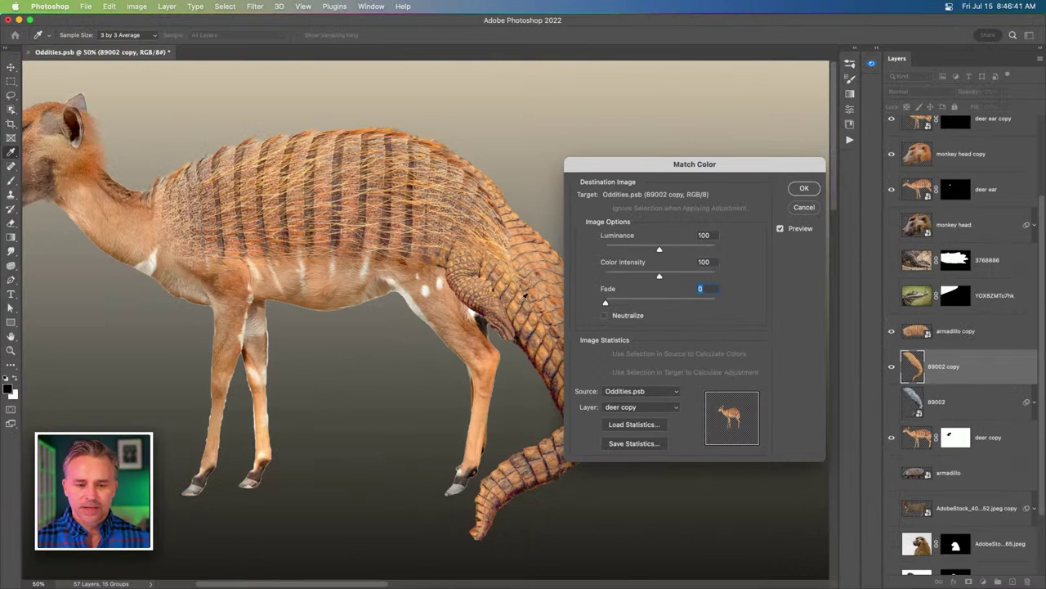
{"action": "left_click", "coordinate": [800, 188]}
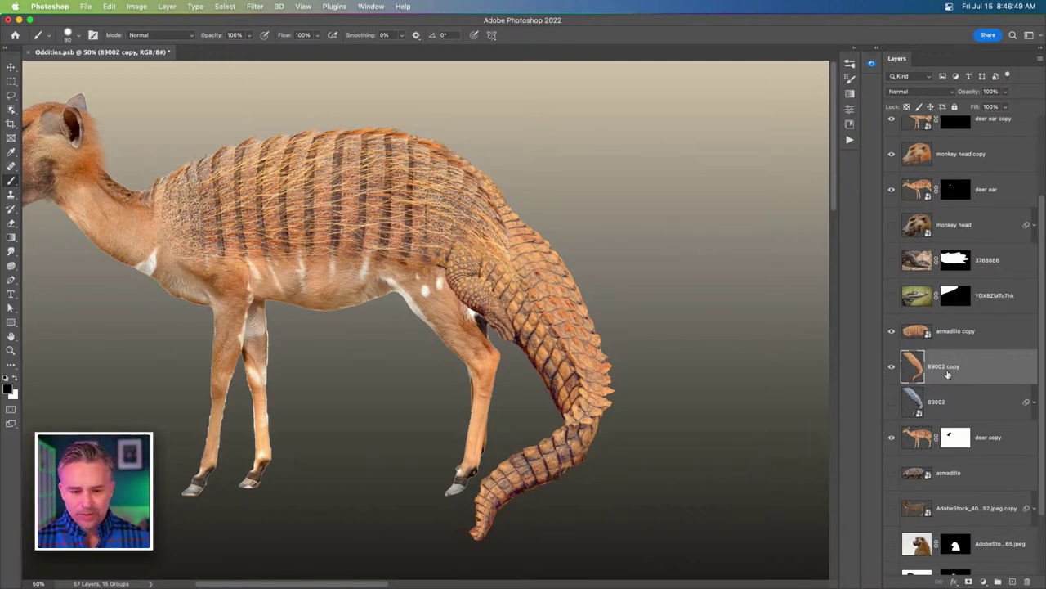
Move 89002 copy below deer copy and hide the white chest patch on the deer copy mask.
{"action": "left_click_drag", "start_coordinate": [949, 374], "coordinate": [949, 458]}
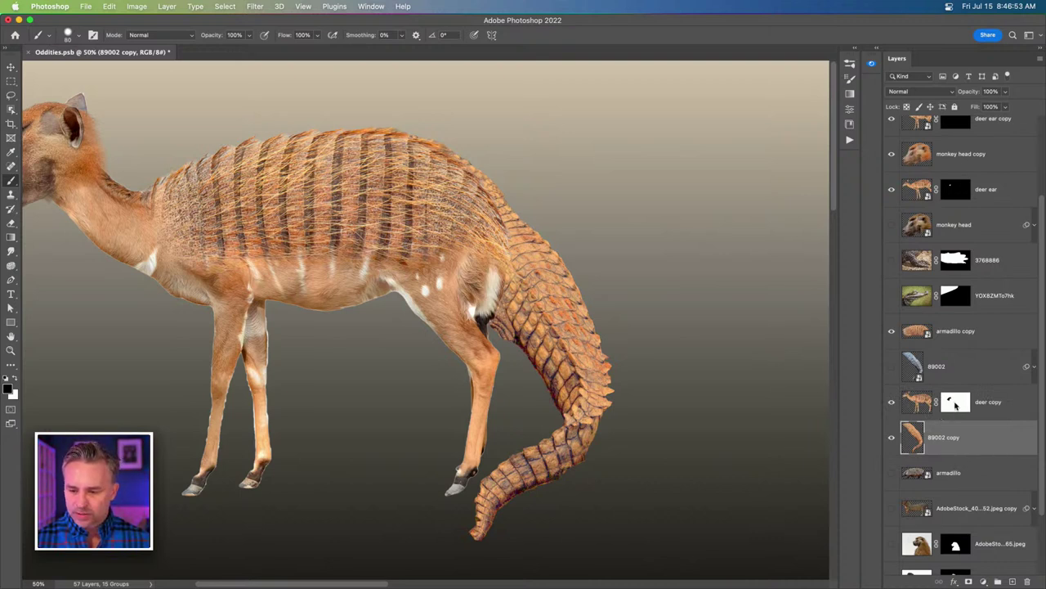
{"action": "left_click", "coordinate": [955, 403]}
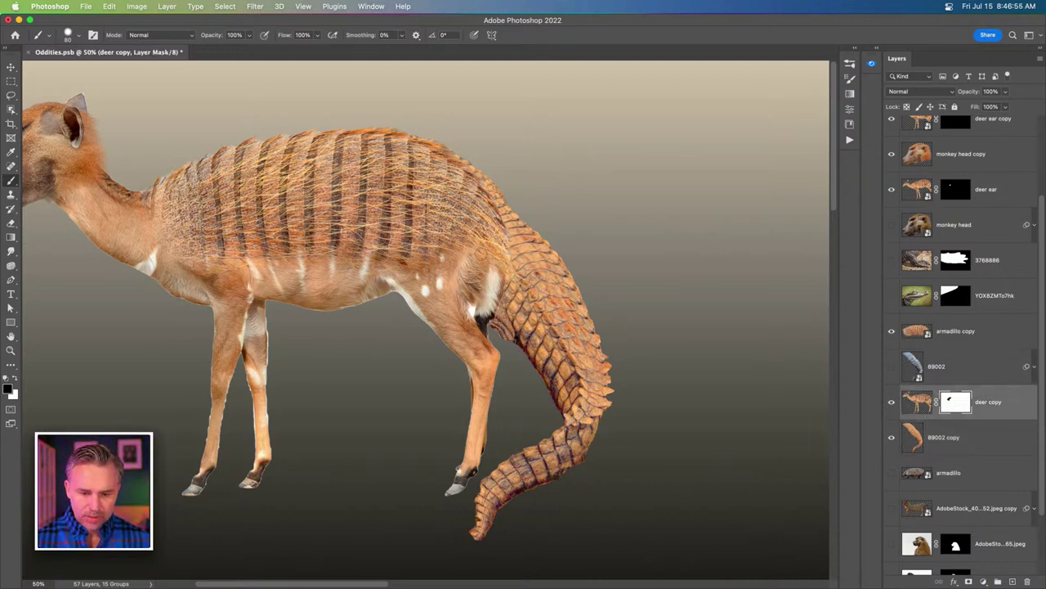
{"action": "key", "text": "]"}
{"action": "key", "text": "]"}
{"action": "key", "text": "]"}
{"action": "key", "text": "]"}
{"action": "key", "text": "]"}
{"action": "left_click_drag", "start_coordinate": [503, 265], "coordinate": [497, 286]}
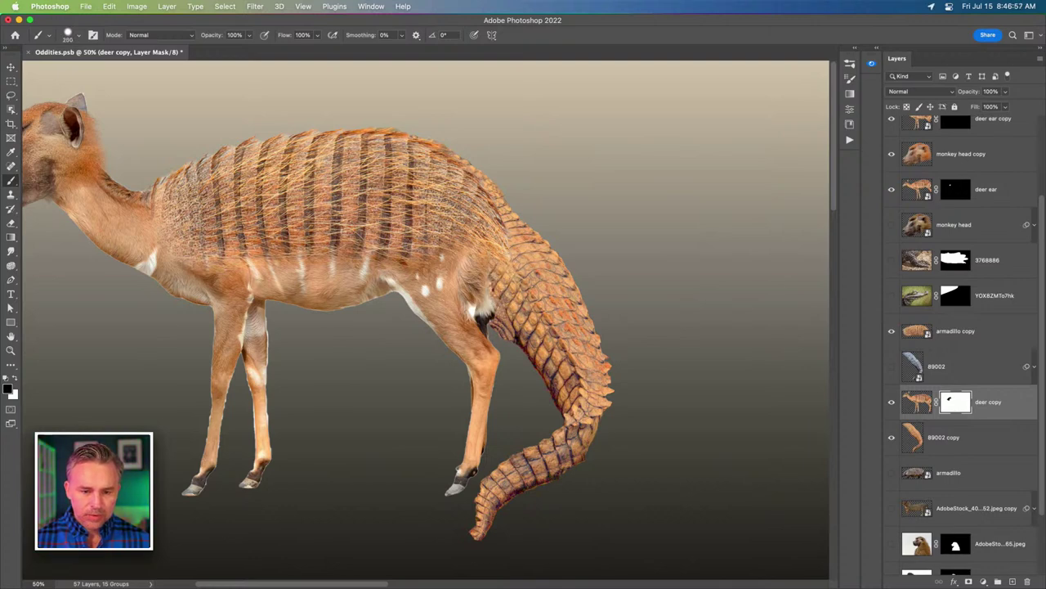
Set up a larger soft brush with lowered flow at 100% opacity.
{"action": "key", "text": "bracketright"}
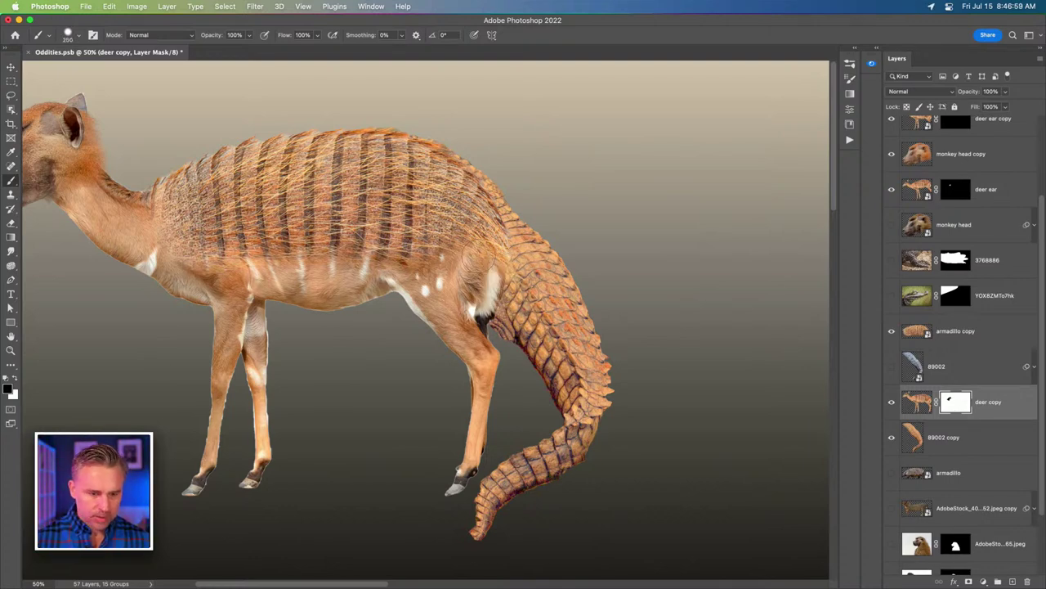
{"action": "scroll", "coordinate": [437, 280], "scroll_direction": "up", "scroll_amount": 5}
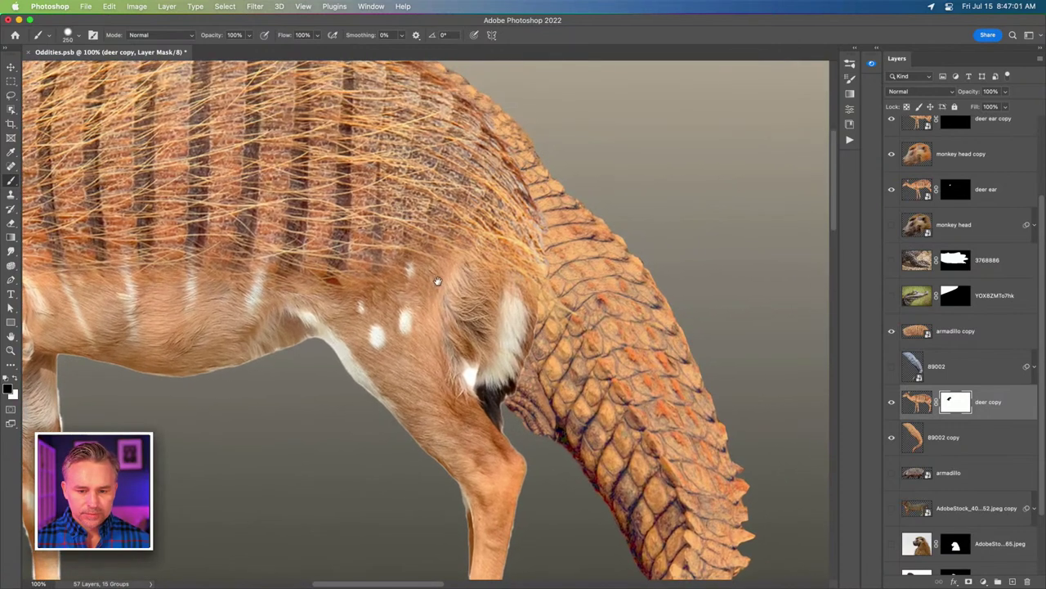
{"action": "right_click", "coordinate": [444, 214]}
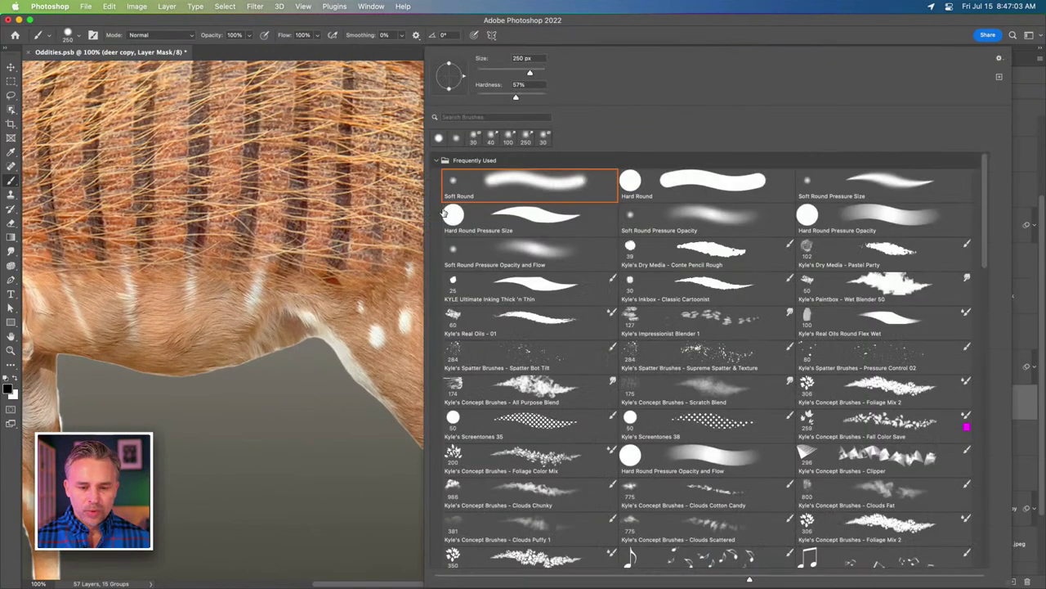
{"action": "key", "text": "Return"}
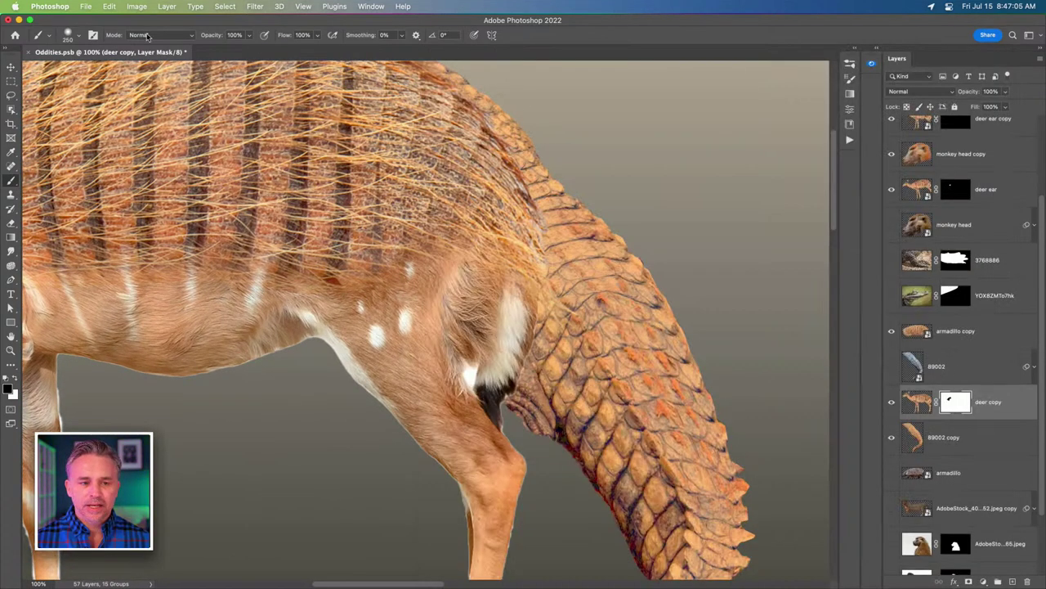
{"action": "left_click_drag", "start_coordinate": [285, 38], "coordinate": [261, 36]}
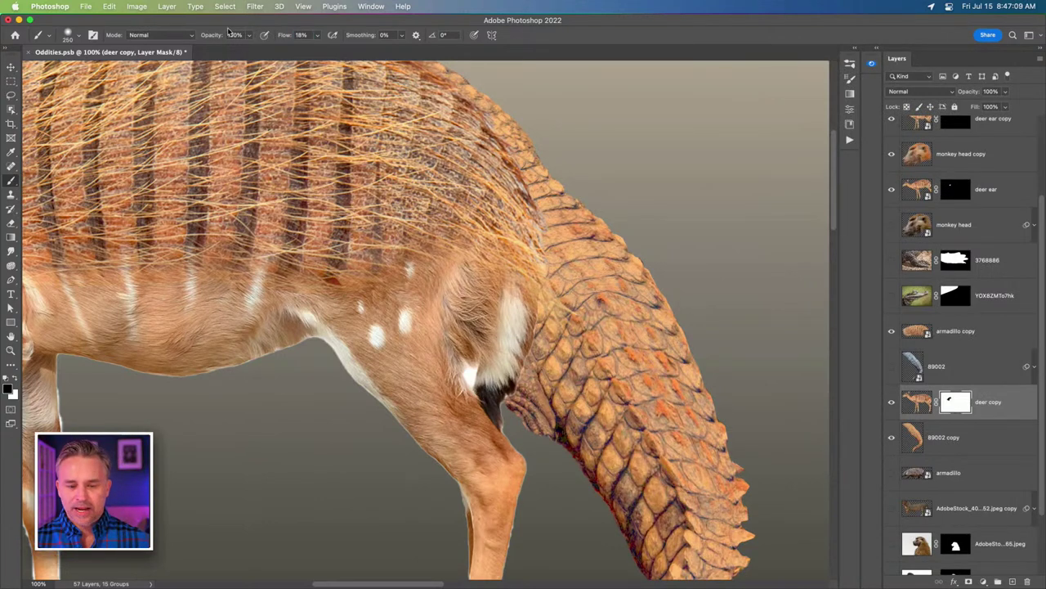
{"action": "key", "text": "0"}
Blend the chest seam by painting deer fur over the scales and revealing darker crocodile skin.
{"action": "mouse_move", "coordinate": [556, 261]}
{"action": "left_mouse_down"}
{"action": "mouse_move", "coordinate": [515, 352]}
{"action": "mouse_move", "coordinate": [523, 311]}
{"action": "mouse_move", "coordinate": [485, 193]}
{"action": "mouse_move", "coordinate": [552, 266]}
{"action": "left_mouse_up"}
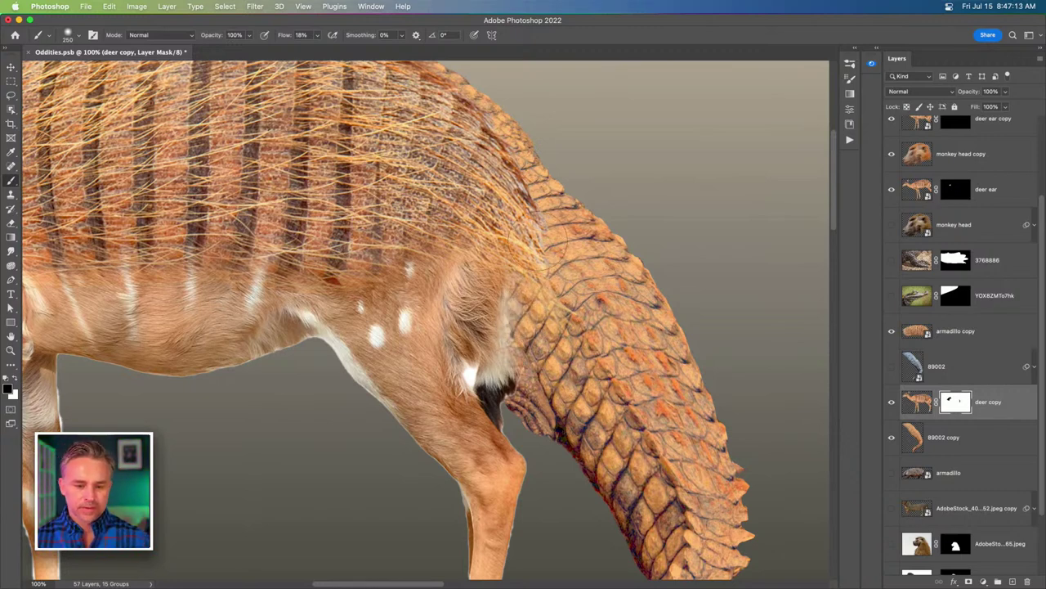
{"action": "mouse_move", "coordinate": [515, 343]}
{"action": "left_mouse_down"}
{"action": "mouse_move", "coordinate": [496, 364]}
{"action": "mouse_move", "coordinate": [507, 285]}
{"action": "mouse_move", "coordinate": [474, 293]}
{"action": "mouse_move", "coordinate": [493, 294]}
{"action": "mouse_move", "coordinate": [485, 287]}
{"action": "mouse_move", "coordinate": [483, 306]}
{"action": "mouse_move", "coordinate": [437, 286]}
{"action": "left_mouse_up"}
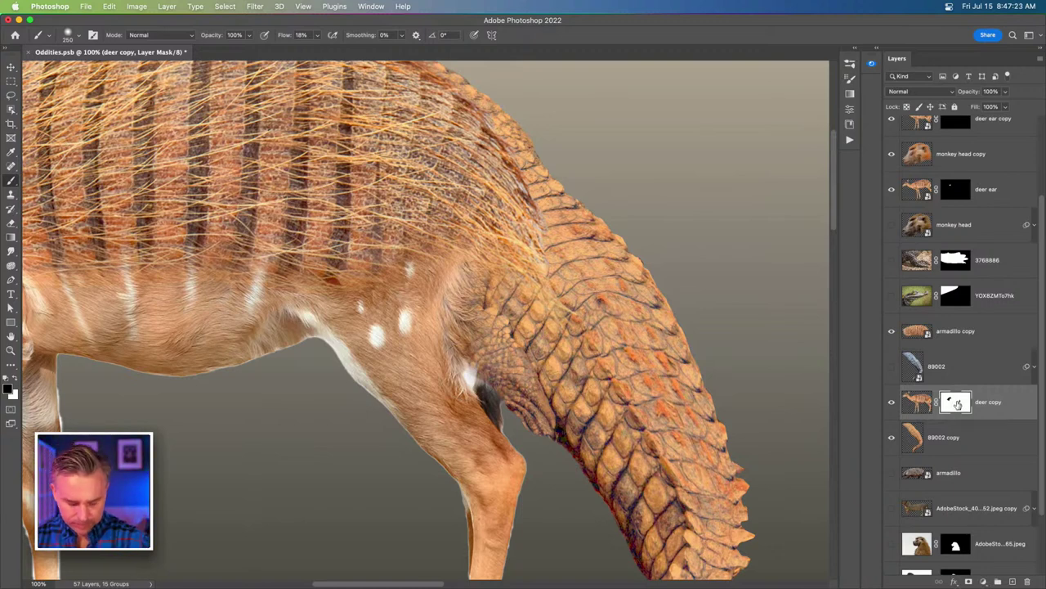
{"action": "key", "text": "bracketleft"}
{"action": "key", "text": "bracketleft"}
{"action": "key", "text": "bracketleft"}
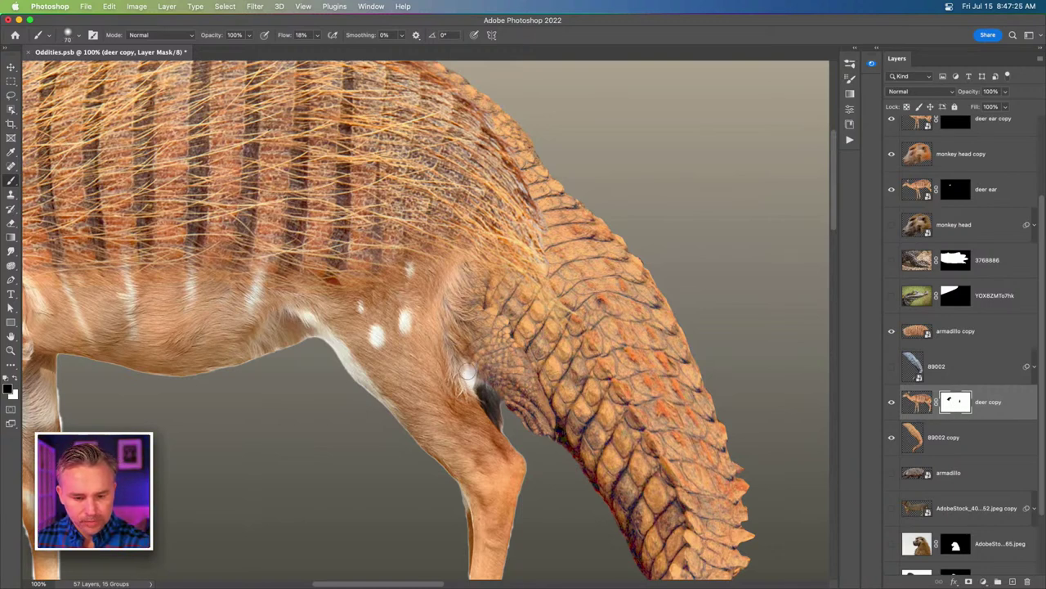
{"action": "mouse_move", "coordinate": [468, 369]}
{"action": "left_mouse_down"}
{"action": "mouse_move", "coordinate": [474, 383]}
{"action": "mouse_move", "coordinate": [466, 365]}
{"action": "mouse_move", "coordinate": [479, 368]}
{"action": "mouse_move", "coordinate": [495, 414]}
{"action": "left_mouse_up"}
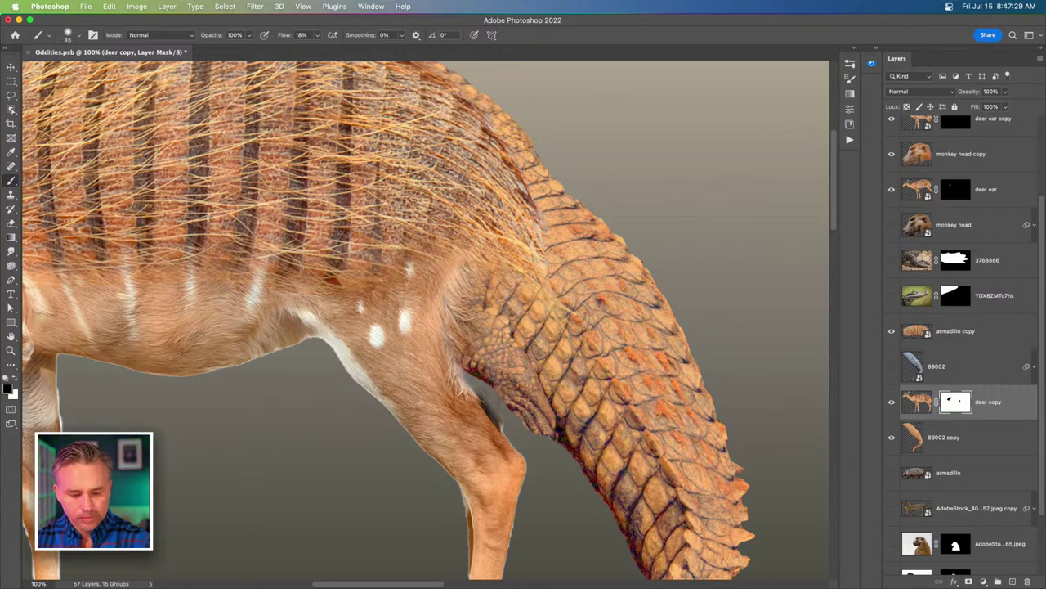
{"action": "key", "text": "super+z"}
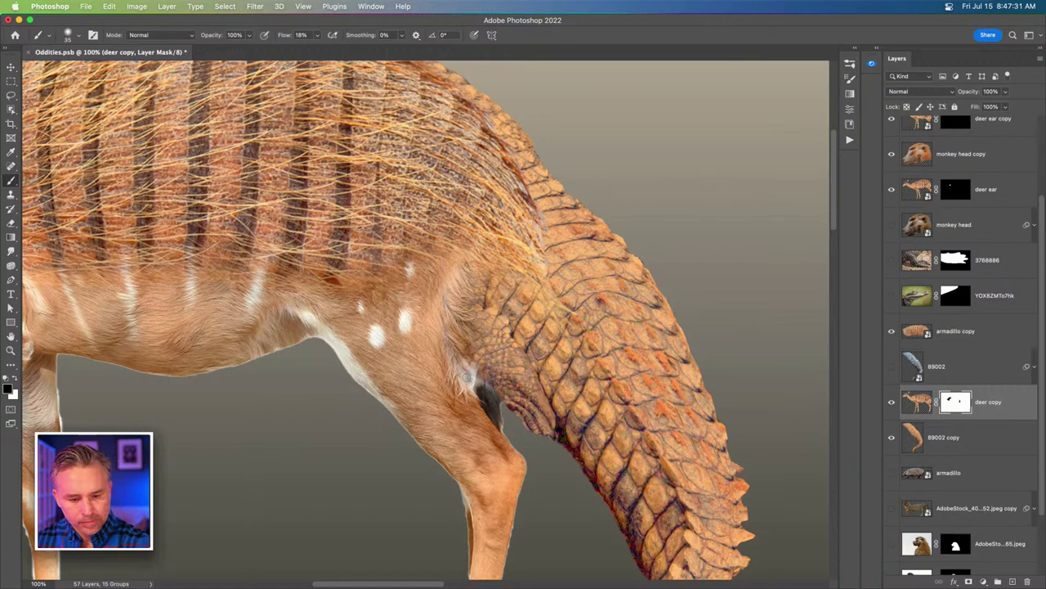
{"action": "left_click_drag", "start_coordinate": [467, 377], "coordinate": [472, 381]}
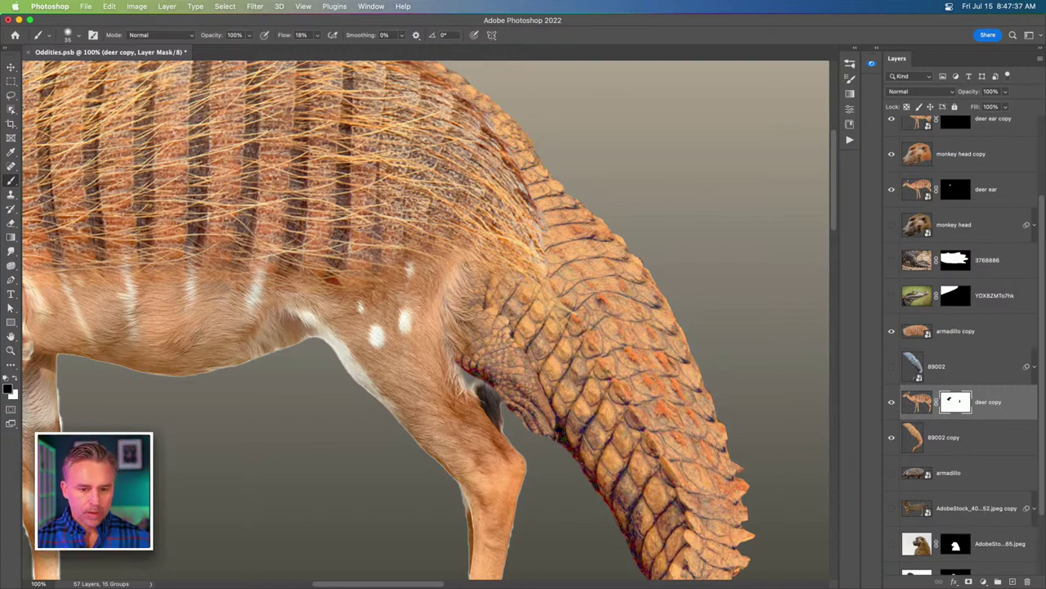
{"action": "key", "text": "super+minus"}
{"action": "key", "text": "super+minus"}
{"action": "key", "text": "super+minus"}
{"action": "left_click_drag", "start_coordinate": [391, 327], "coordinate": [581, 353]}
Edit Gradient Fill 1: delete the white stop, move beige to the end, and a middle stop to 68.
{"action": "left_click", "coordinate": [11, 67]}
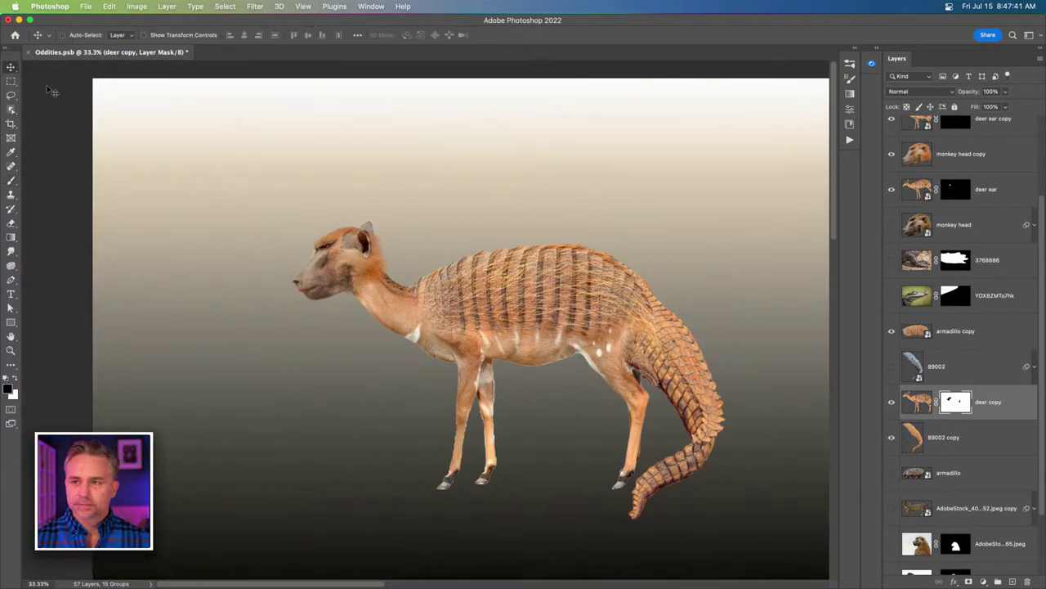
{"action": "scroll", "coordinate": [918, 494], "scroll_direction": "down", "scroll_amount": 2}
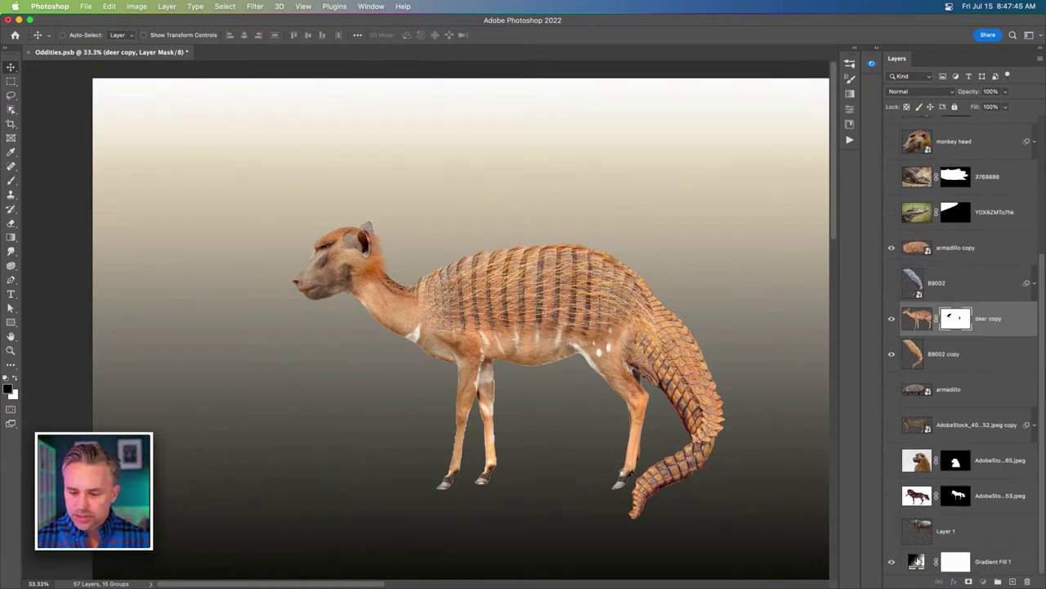
{"action": "left_click", "coordinate": [917, 561]}
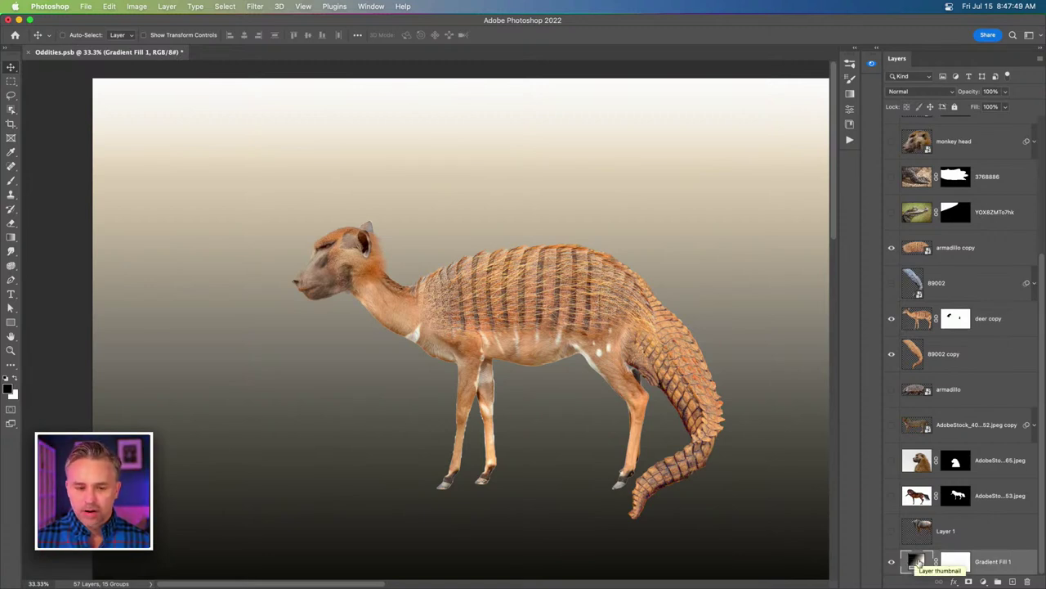
{"action": "double_click", "coordinate": [915, 562]}
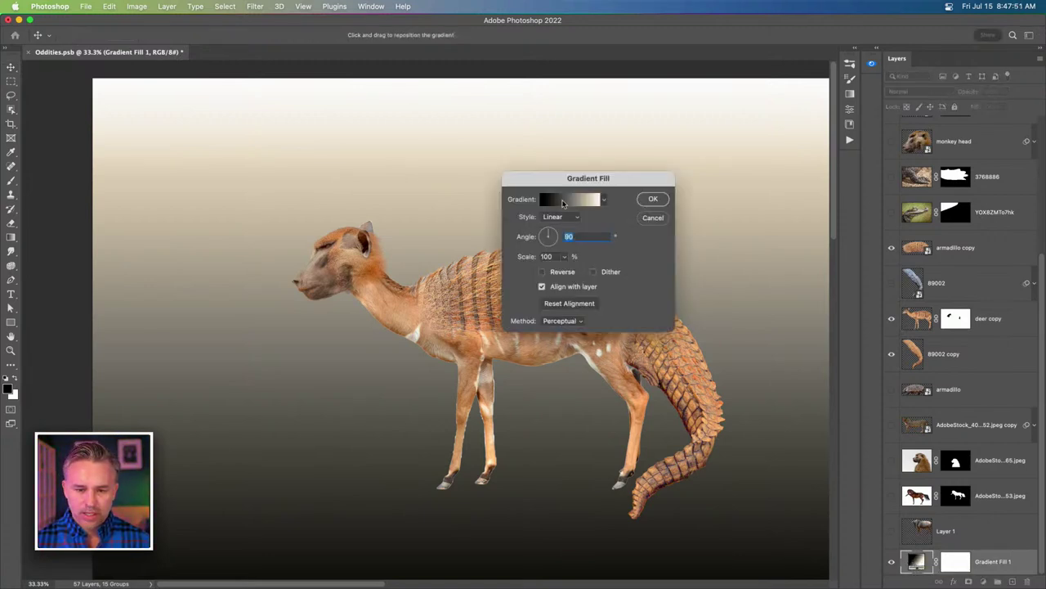
{"action": "left_click", "coordinate": [572, 201]}
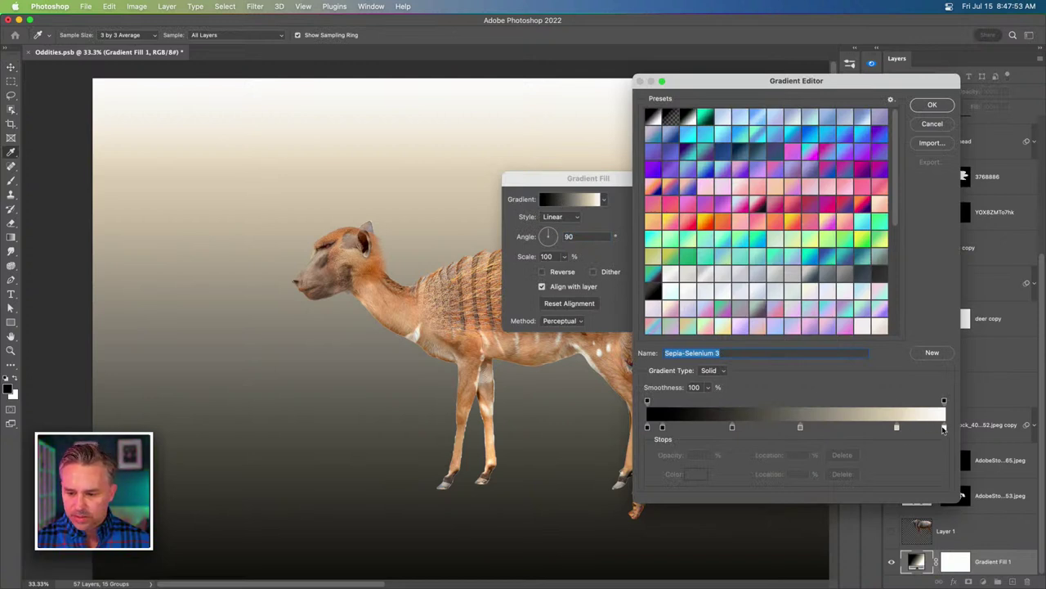
{"action": "left_click_drag", "start_coordinate": [944, 427], "coordinate": [942, 476]}
{"action": "left_click_drag", "start_coordinate": [897, 427], "coordinate": [944, 427]}
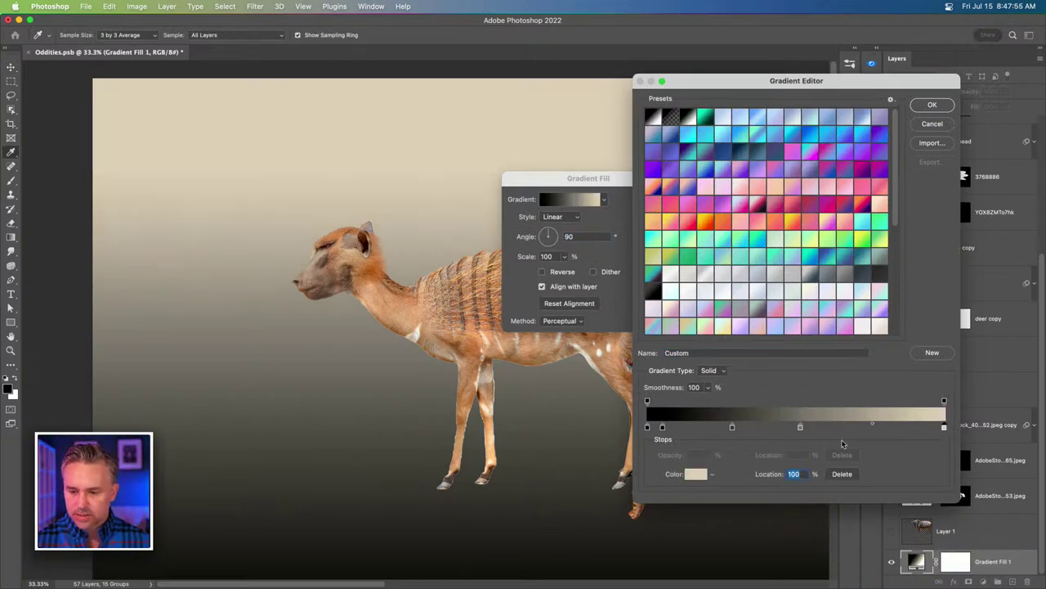
{"action": "left_click_drag", "start_coordinate": [800, 427], "coordinate": [848, 426]}
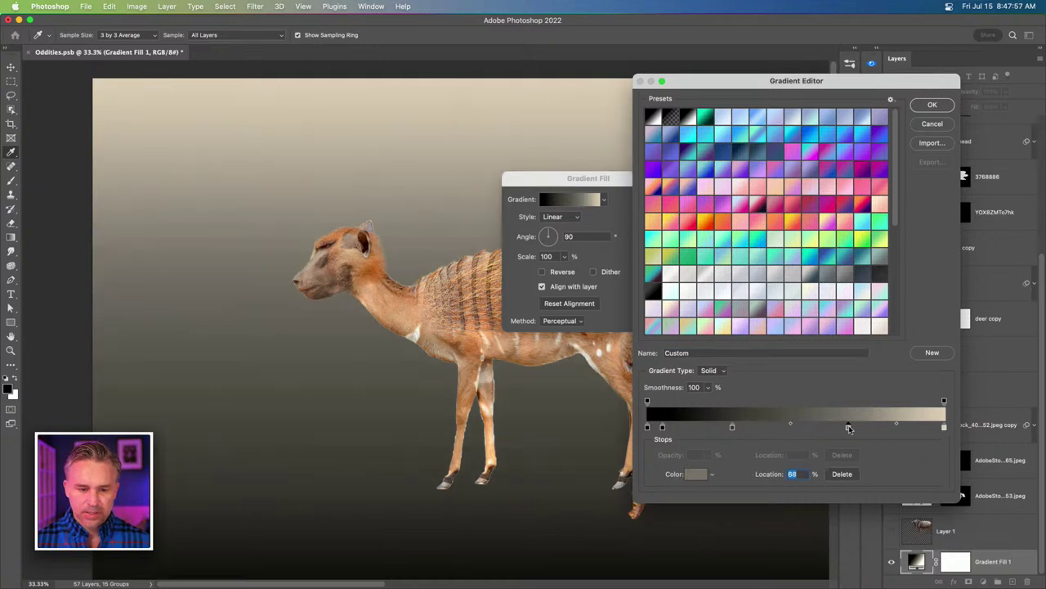
{"action": "left_click", "coordinate": [936, 105]}
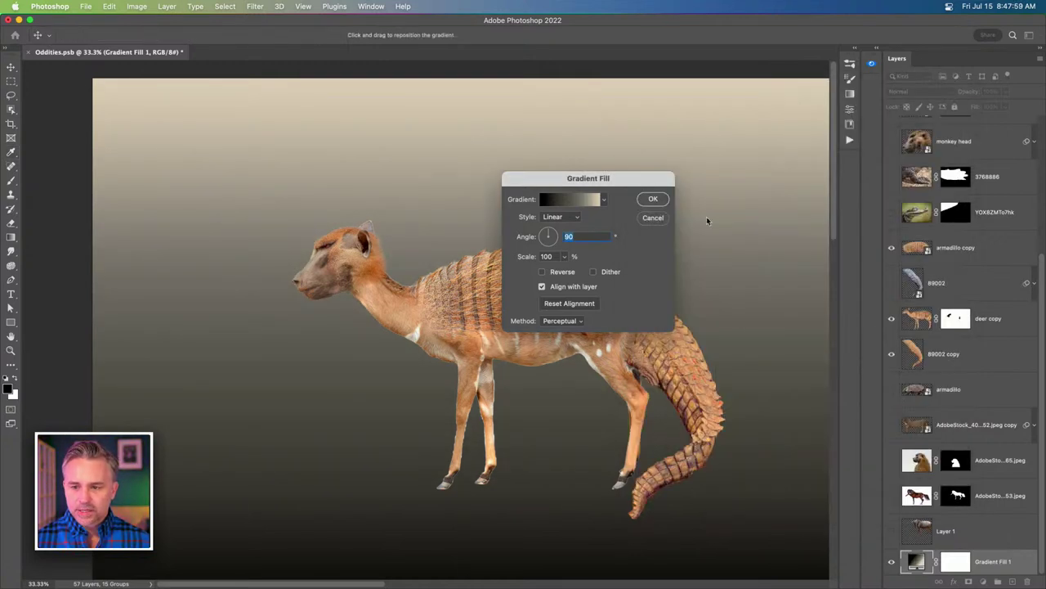
{"action": "left_click", "coordinate": [653, 199]}
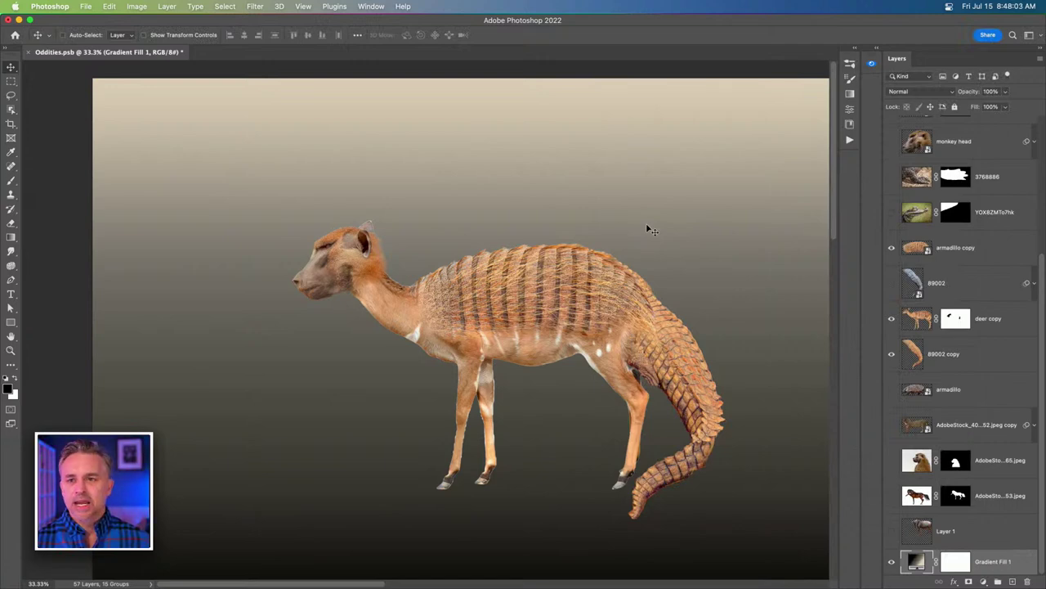
Search Adobe Stock free photos for 'pedestal', correcting 'pedistal' and dropping 'display'.
{"action": "mouse_move", "coordinate": [611, 577]}
{"action": "left_click", "coordinate": [577, 575]}
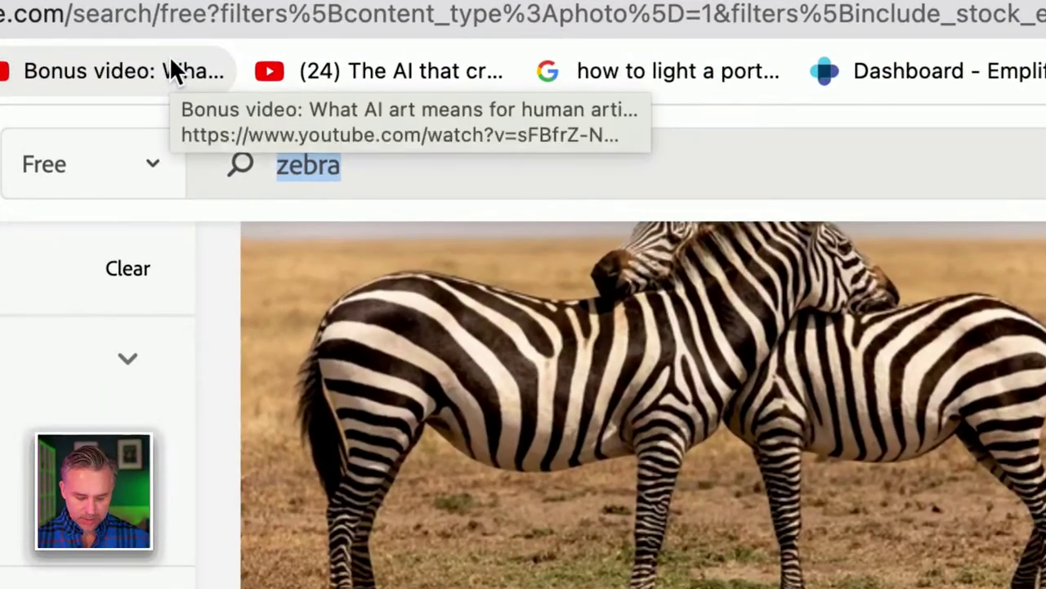
{"action": "type", "text": "display "}
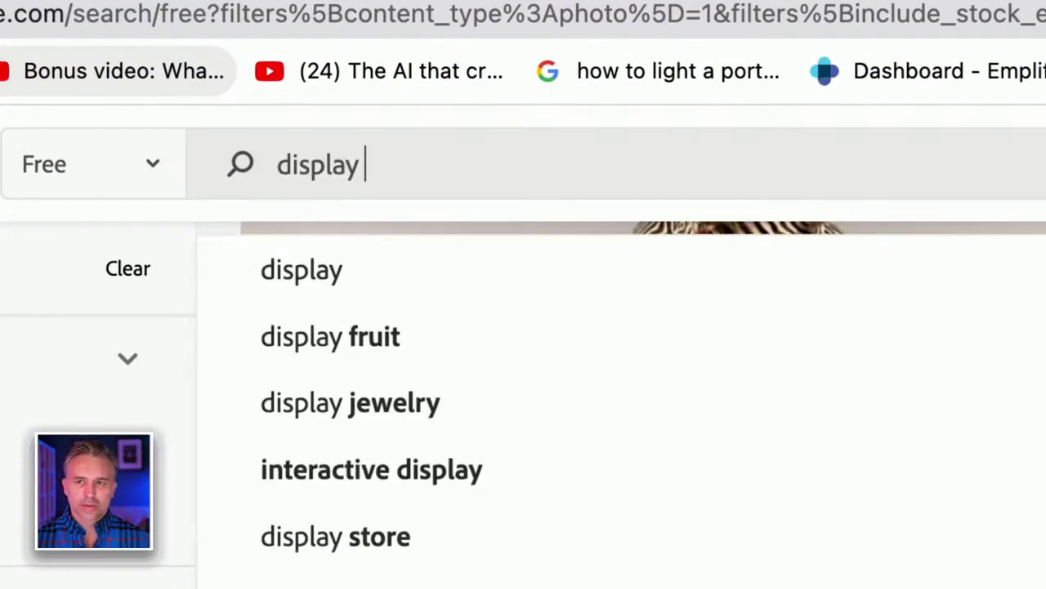
{"action": "type", "text": "ped"}
{"action": "key", "text": "BackSpace"}
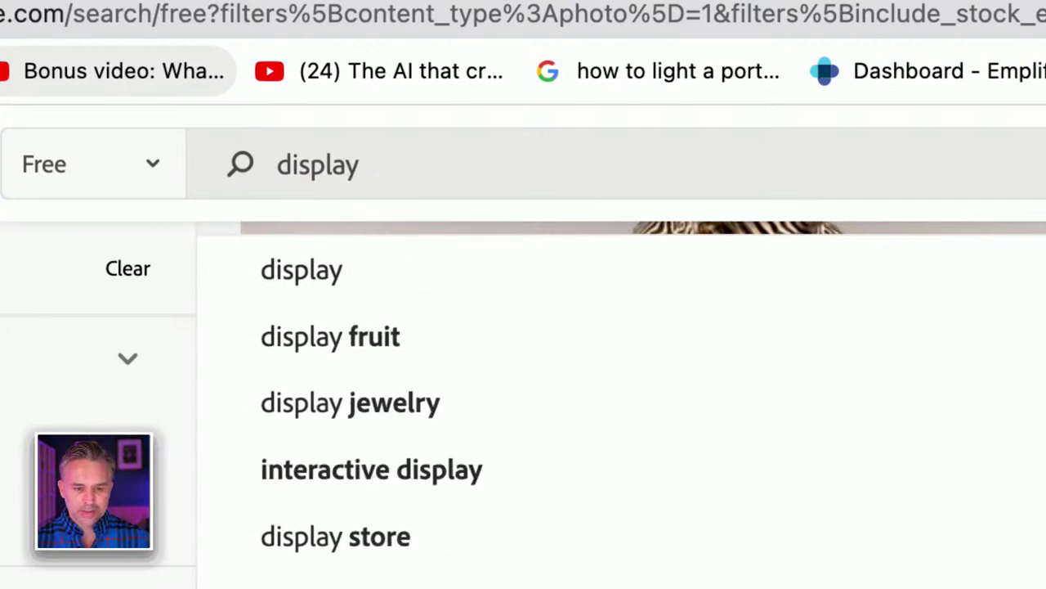
{"action": "type", "text": "pedistal"}
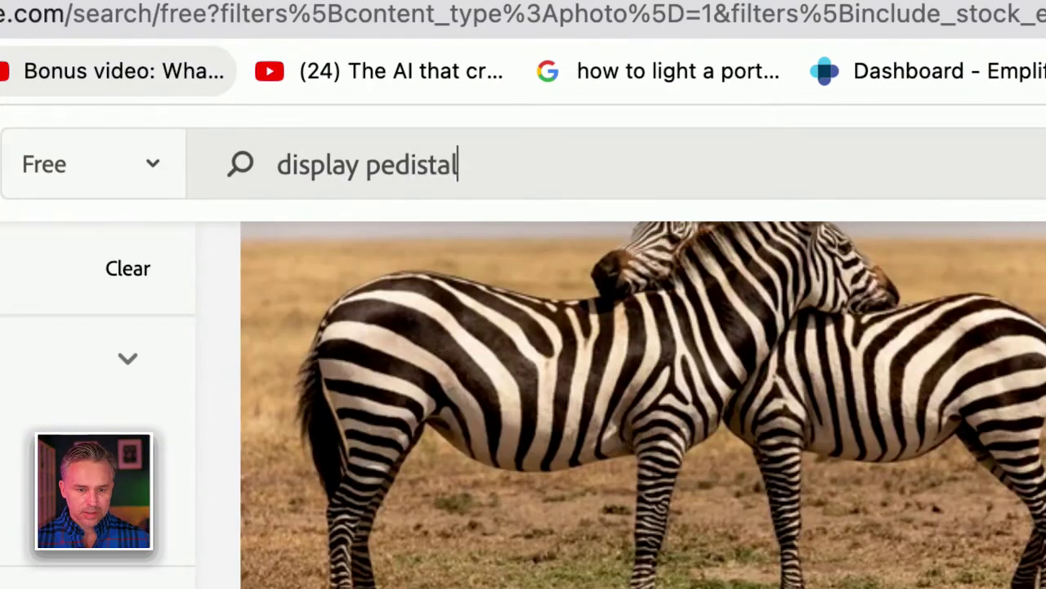
{"action": "key", "text": "Return"}
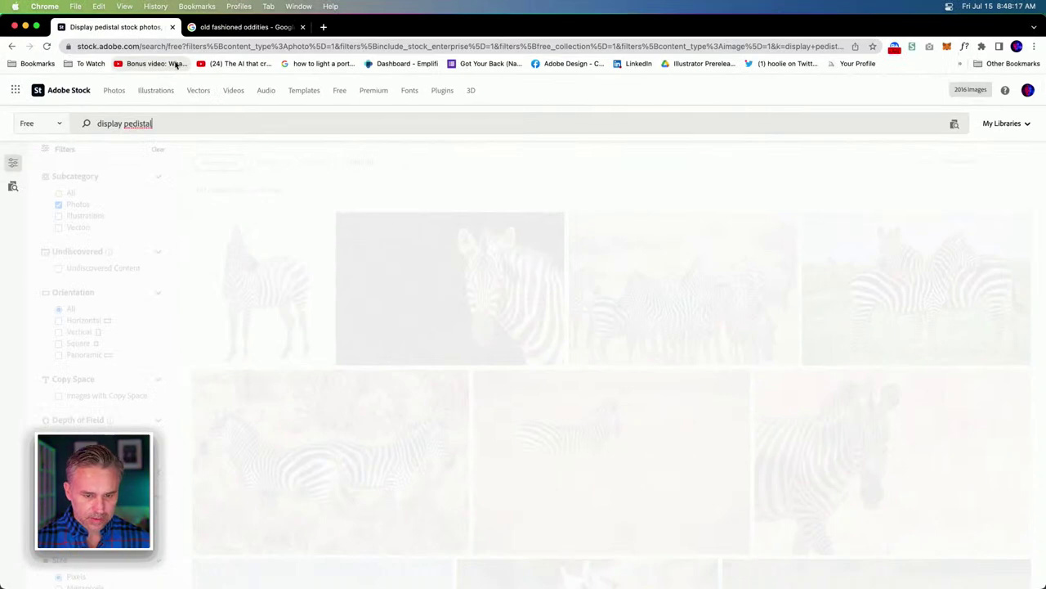
{"action": "right_click", "coordinate": [141, 124]}
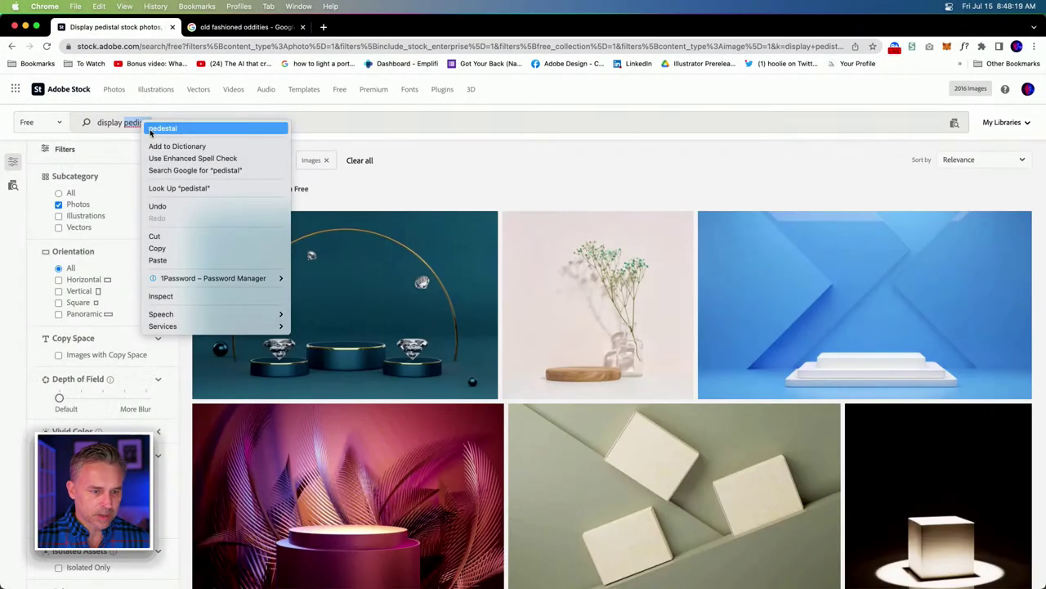
{"action": "left_click", "coordinate": [167, 126]}
{"action": "key", "text": "Return"}
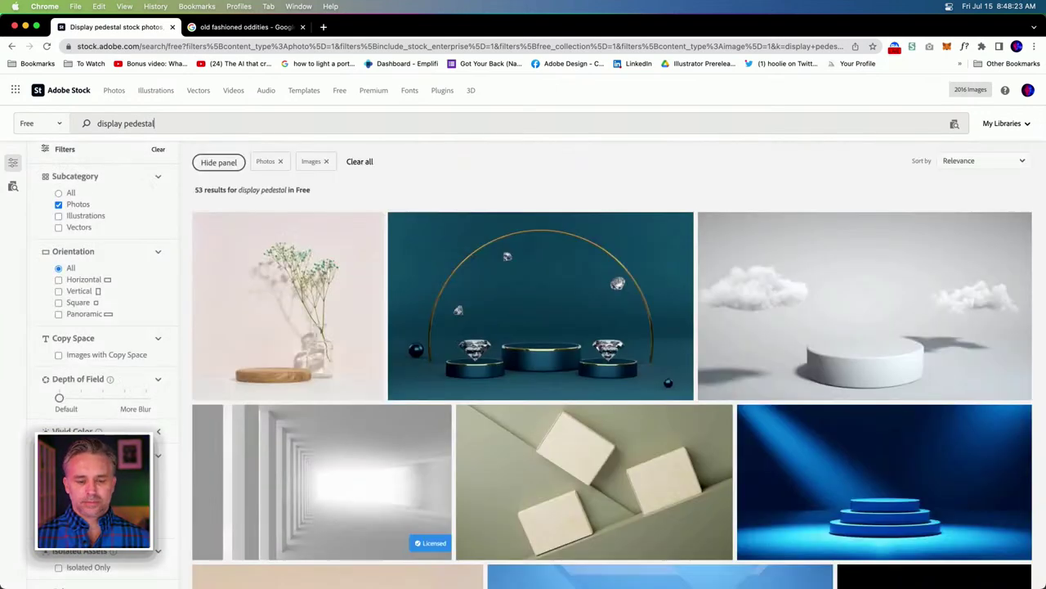
{"action": "double_click", "coordinate": [108, 125]}
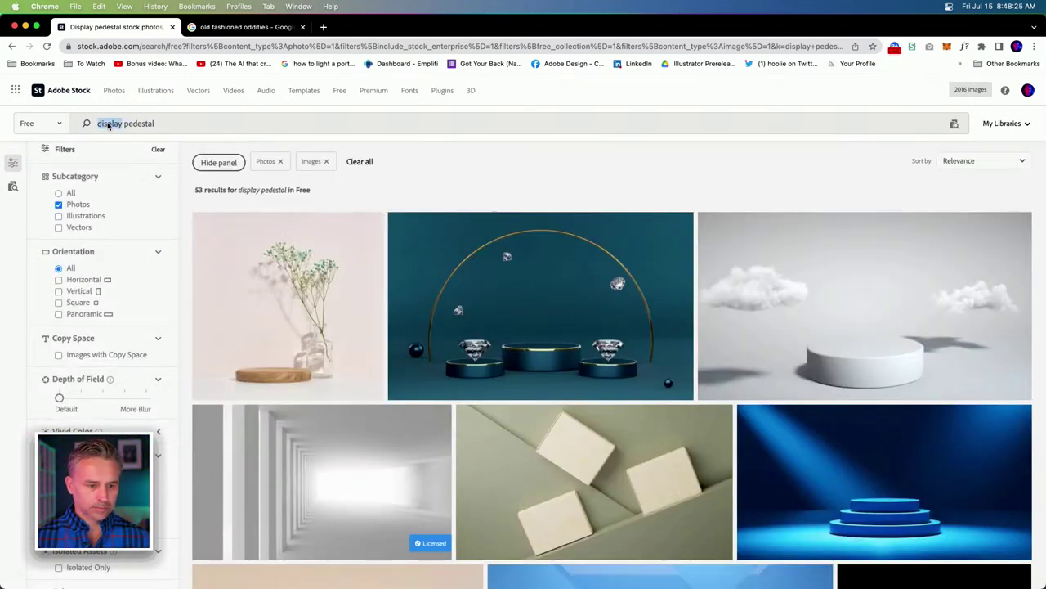
{"action": "key", "text": "BackSpace"}
{"action": "key", "text": "Return"}
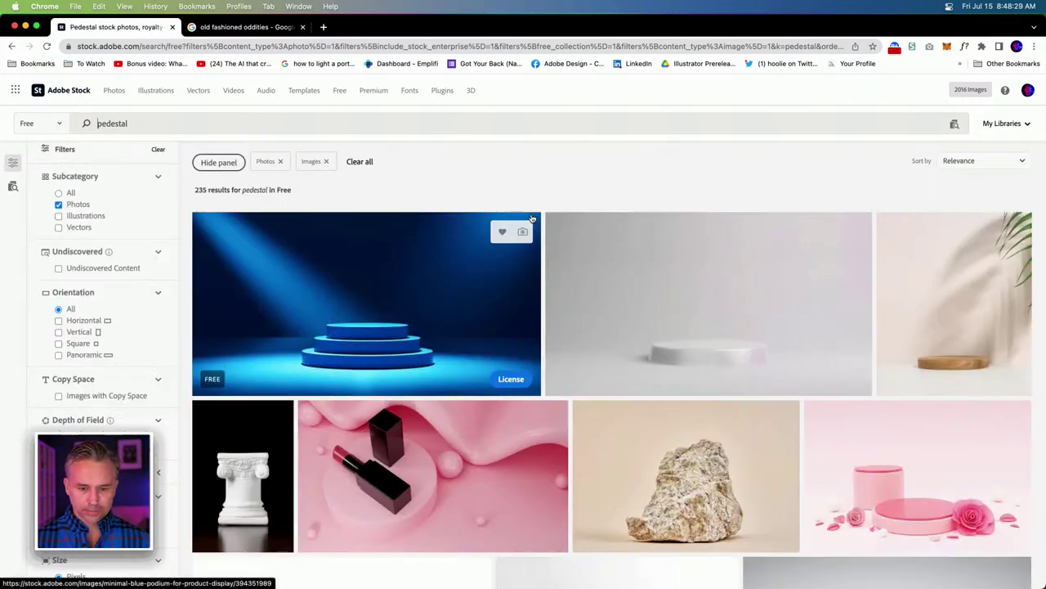
License the flat stone pedestal photo under the free Standard License.
{"action": "scroll", "coordinate": [713, 268], "scroll_direction": "down", "scroll_amount": 5}
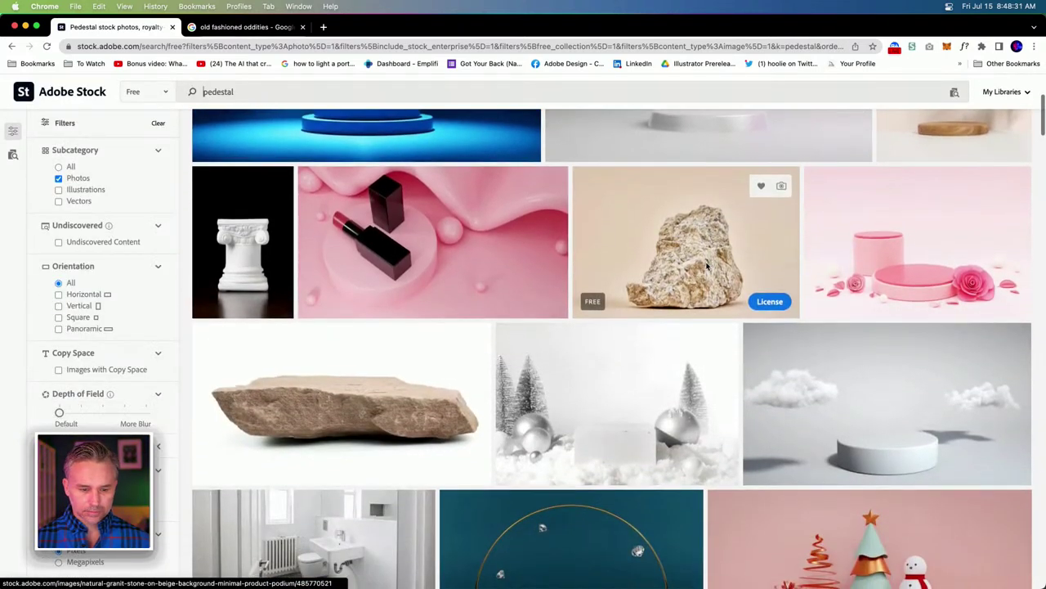
{"action": "scroll", "coordinate": [708, 266], "scroll_direction": "down", "scroll_amount": 2}
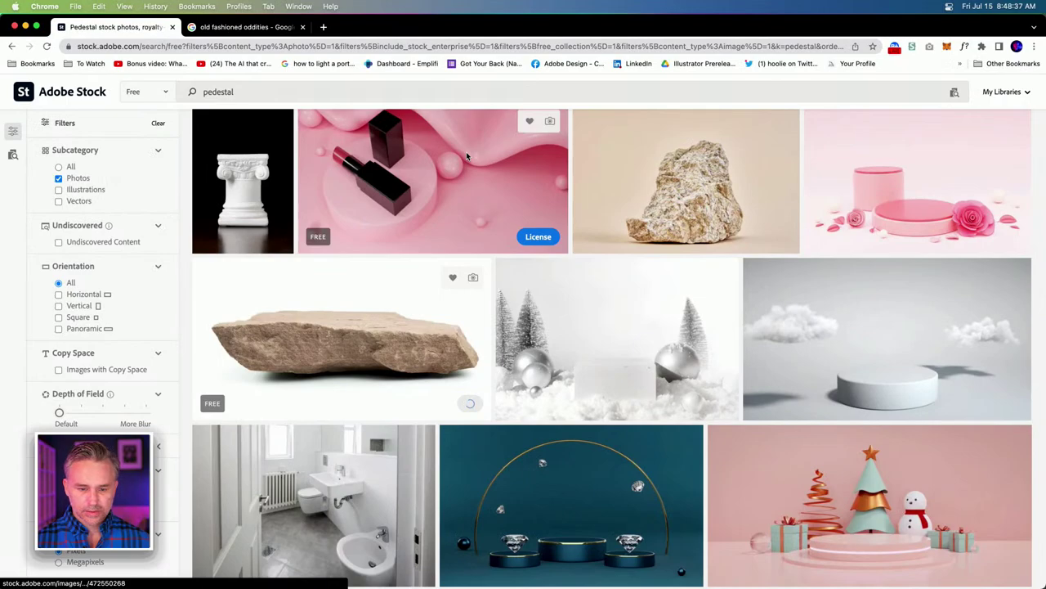
{"action": "scroll", "coordinate": [490, 271], "scroll_direction": "down", "scroll_amount": 6}
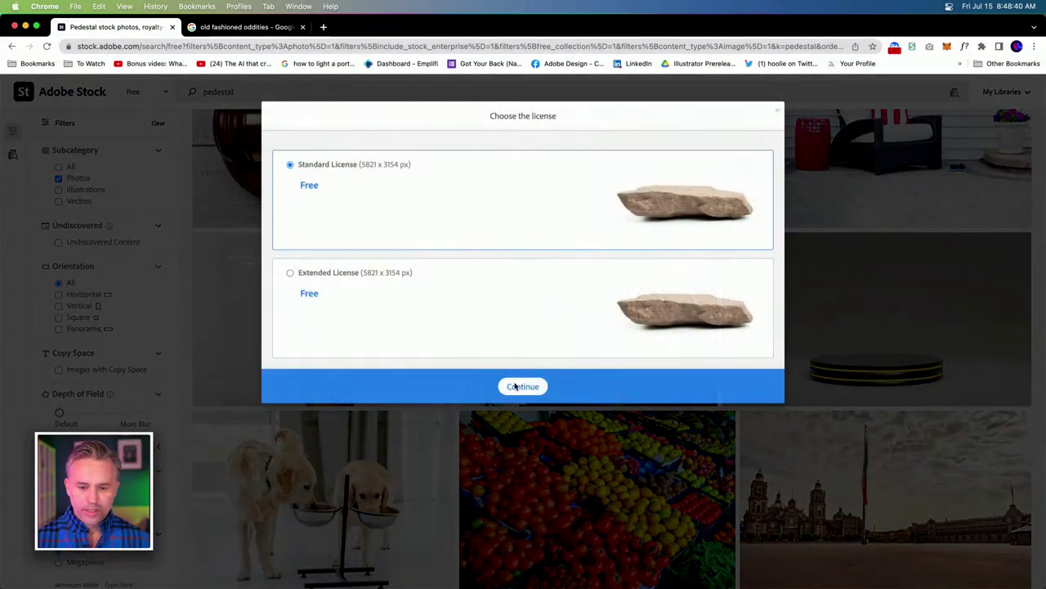
{"action": "left_click", "coordinate": [516, 386]}
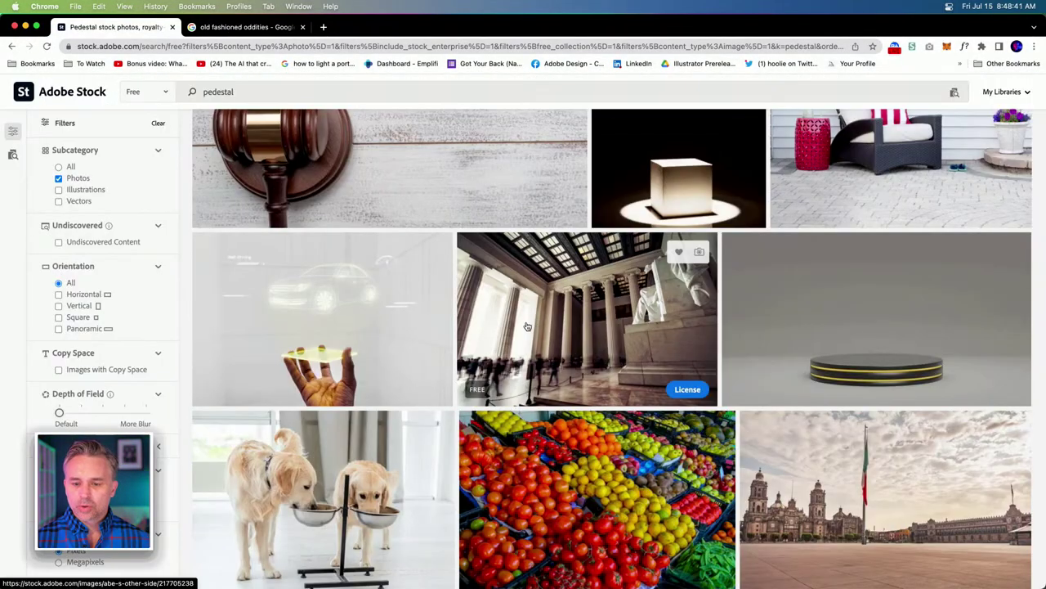
{"action": "scroll", "coordinate": [527, 326], "scroll_direction": "down", "scroll_amount": 5}
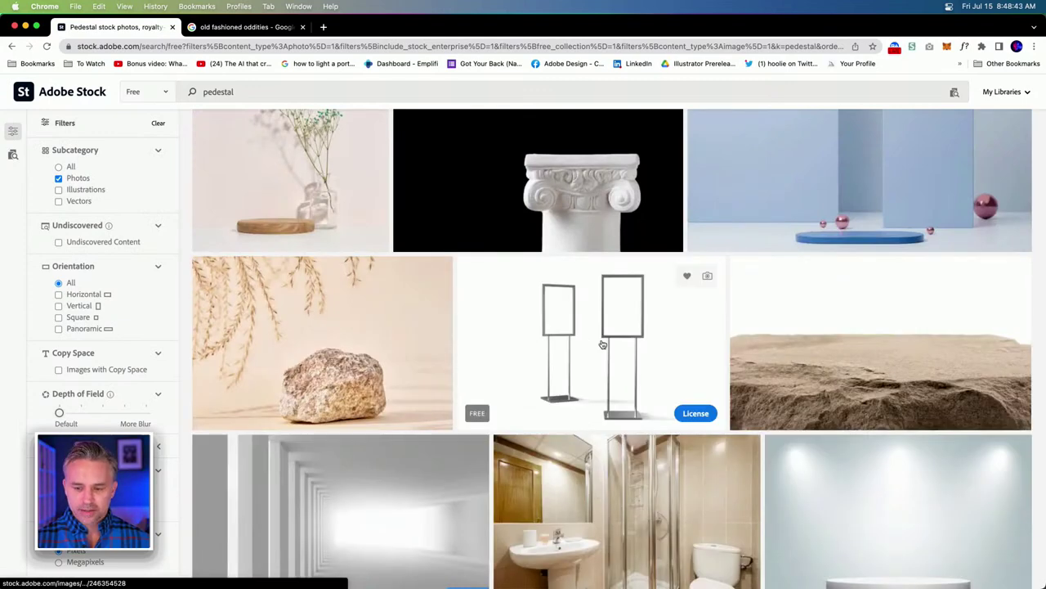
{"action": "scroll", "coordinate": [602, 345], "scroll_direction": "down", "scroll_amount": 10}
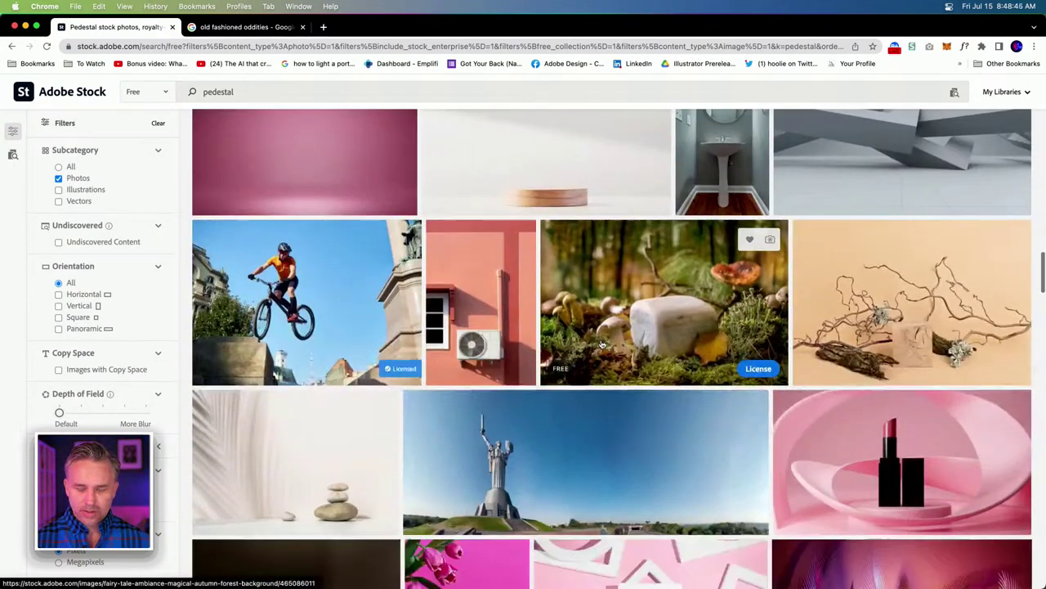
{"action": "scroll", "coordinate": [601, 343], "scroll_direction": "down", "scroll_amount": 3}
{"action": "scroll", "coordinate": [601, 343], "scroll_direction": "down", "scroll_amount": 5}
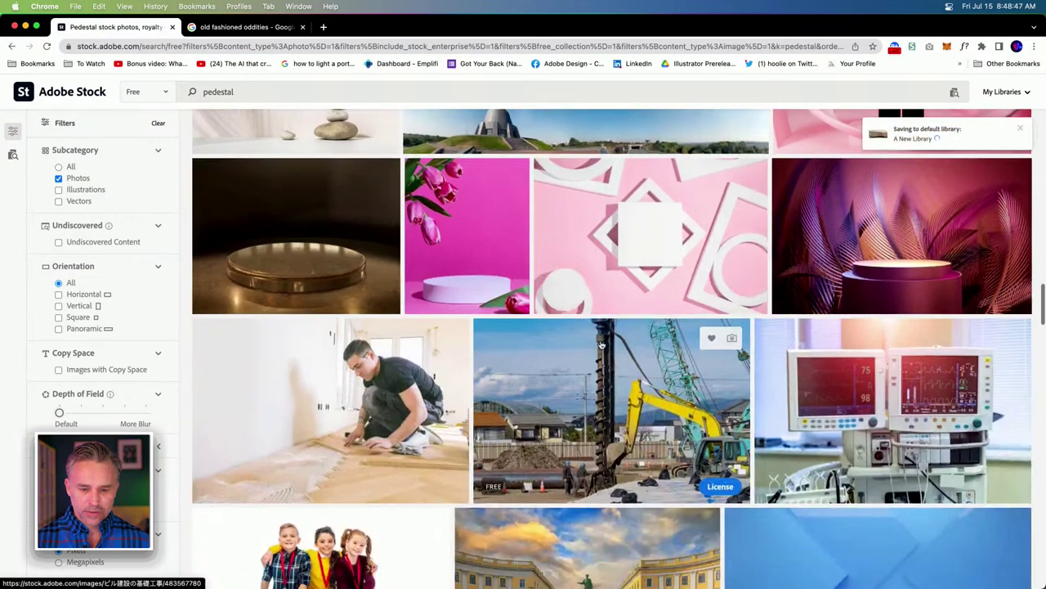
{"action": "scroll", "coordinate": [601, 344], "scroll_direction": "down", "scroll_amount": 8}
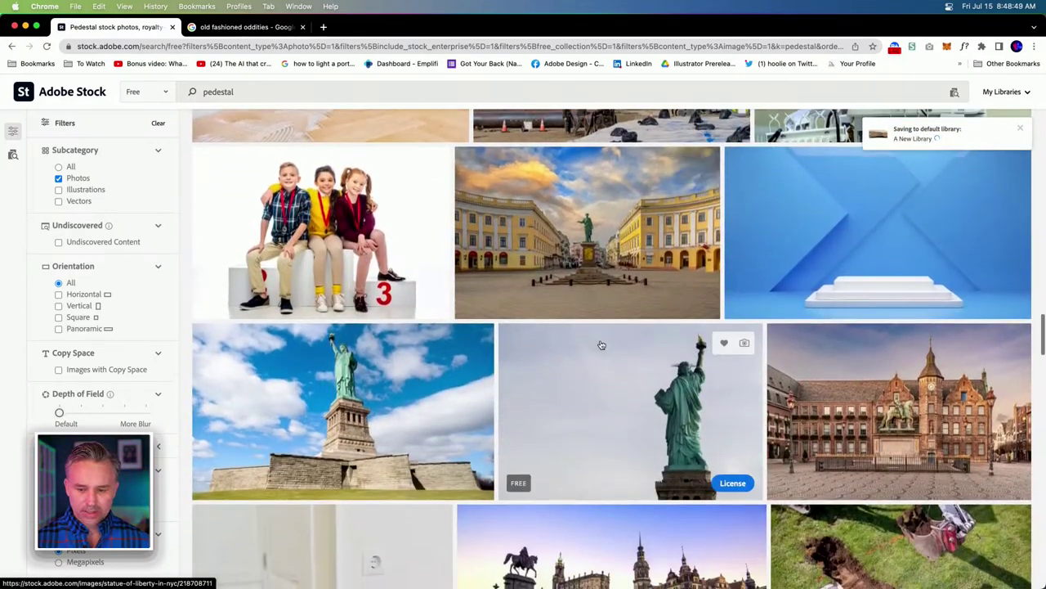
{"action": "scroll", "coordinate": [601, 344], "scroll_direction": "down", "scroll_amount": 7}
{"action": "scroll", "coordinate": [402, 367], "scroll_direction": "down", "scroll_amount": 6}
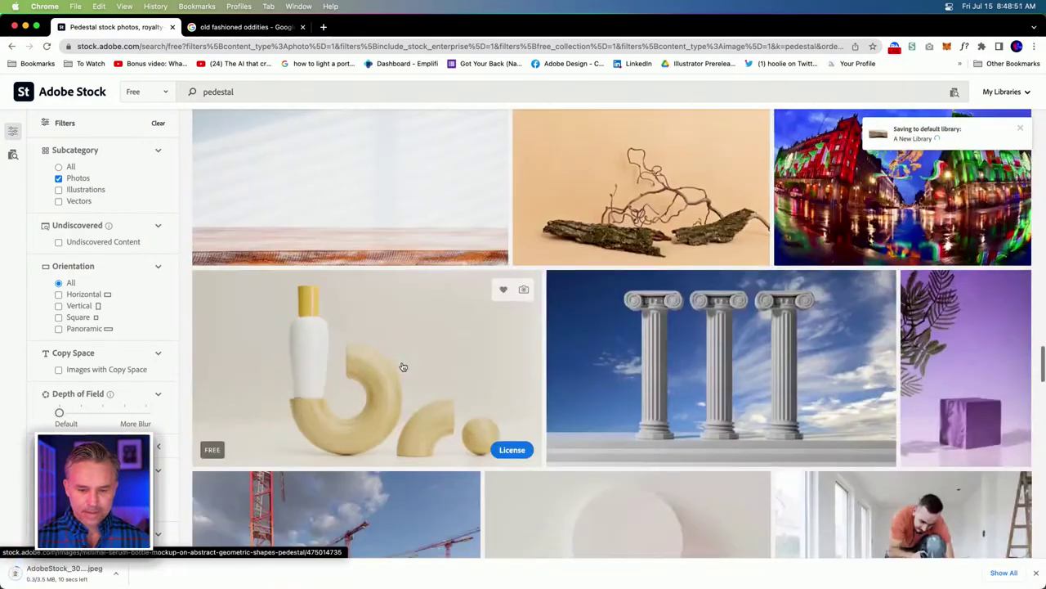
{"action": "scroll", "coordinate": [341, 234], "scroll_direction": "up", "scroll_amount": 15}
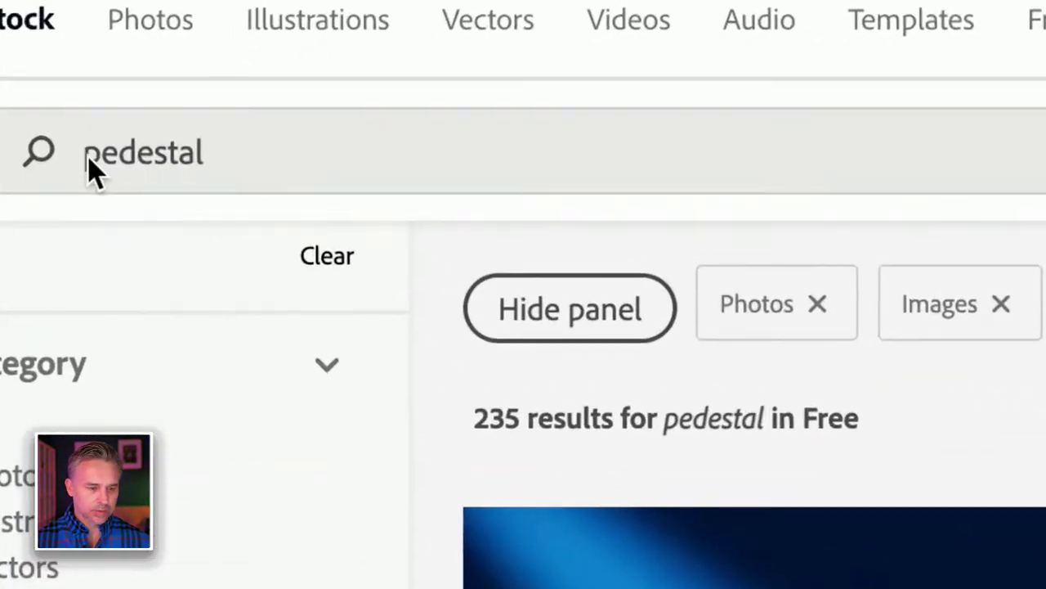
{"action": "left_click", "coordinate": [133, 142]}
{"action": "type", "text": "wood"}
{"action": "key", "text": "Return"}
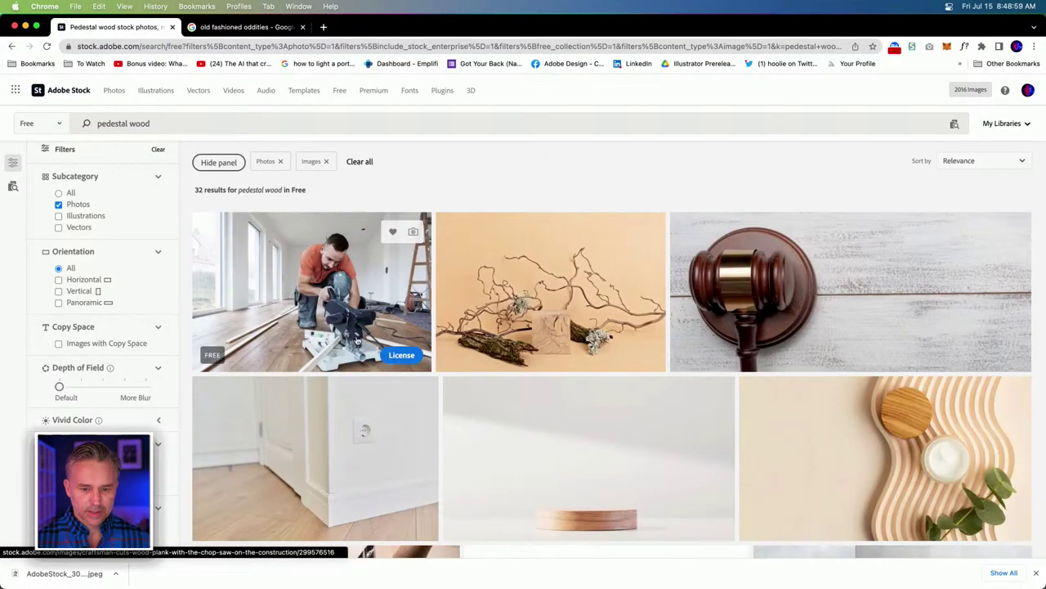
{"action": "scroll", "coordinate": [585, 346], "scroll_direction": "down", "scroll_amount": 5}
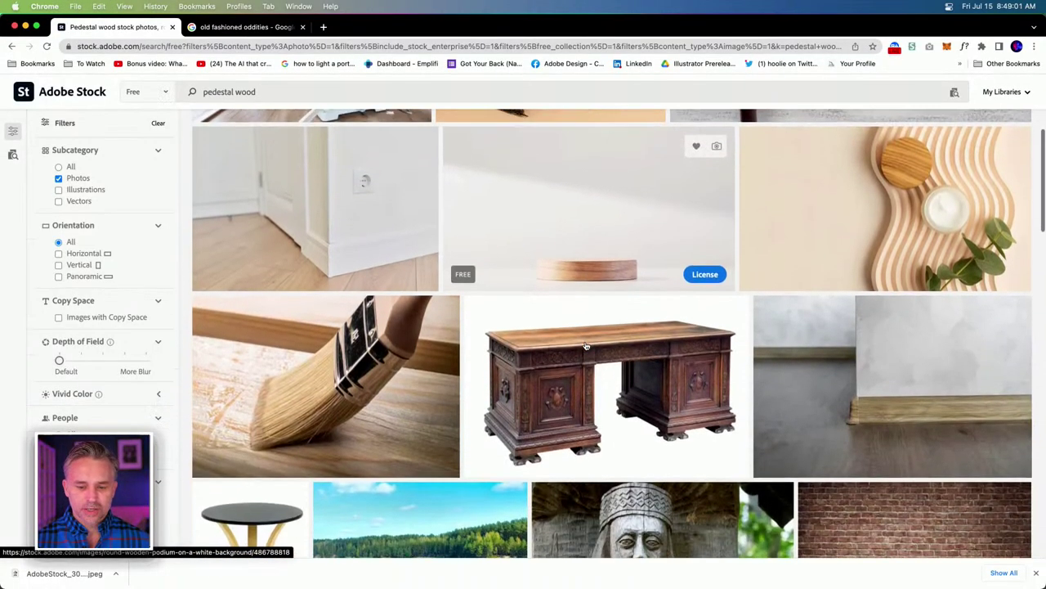
{"action": "scroll", "coordinate": [585, 346], "scroll_direction": "down", "scroll_amount": 5}
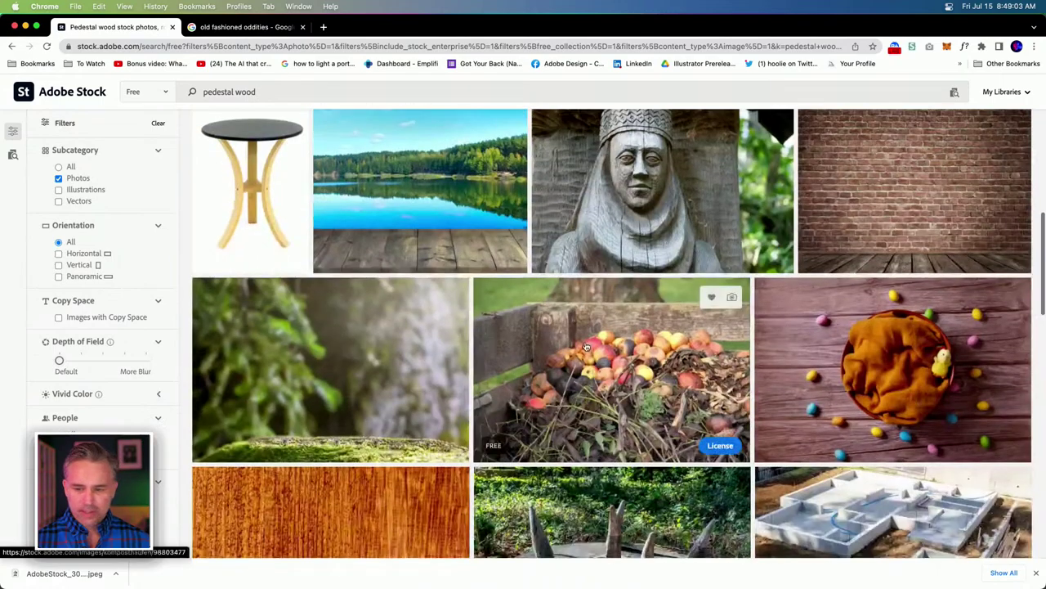
{"action": "scroll", "coordinate": [586, 346], "scroll_direction": "down", "scroll_amount": 8}
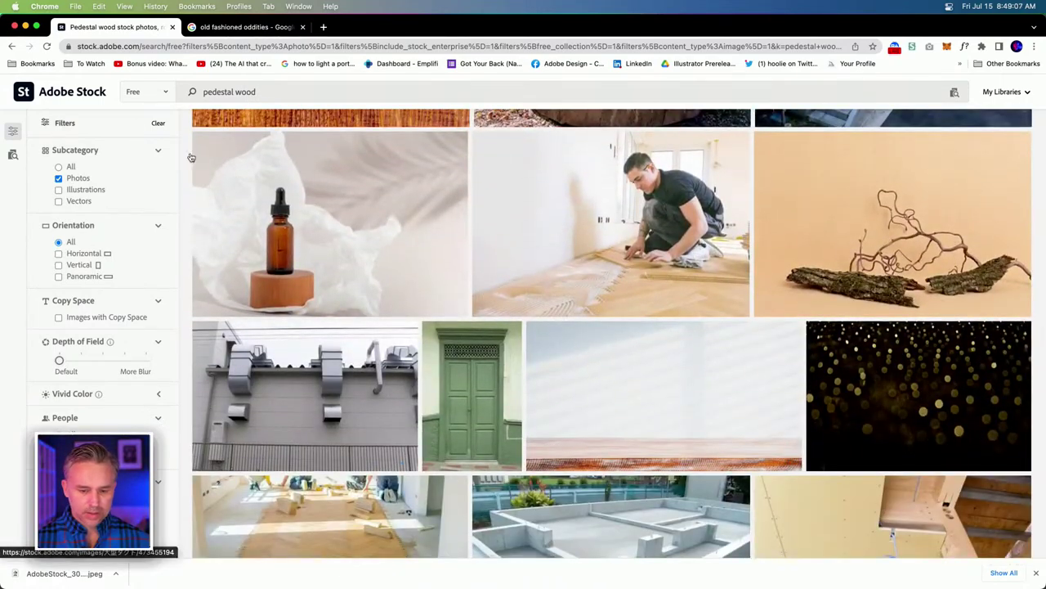
{"action": "scroll", "coordinate": [191, 156], "scroll_direction": "up", "scroll_amount": 20}
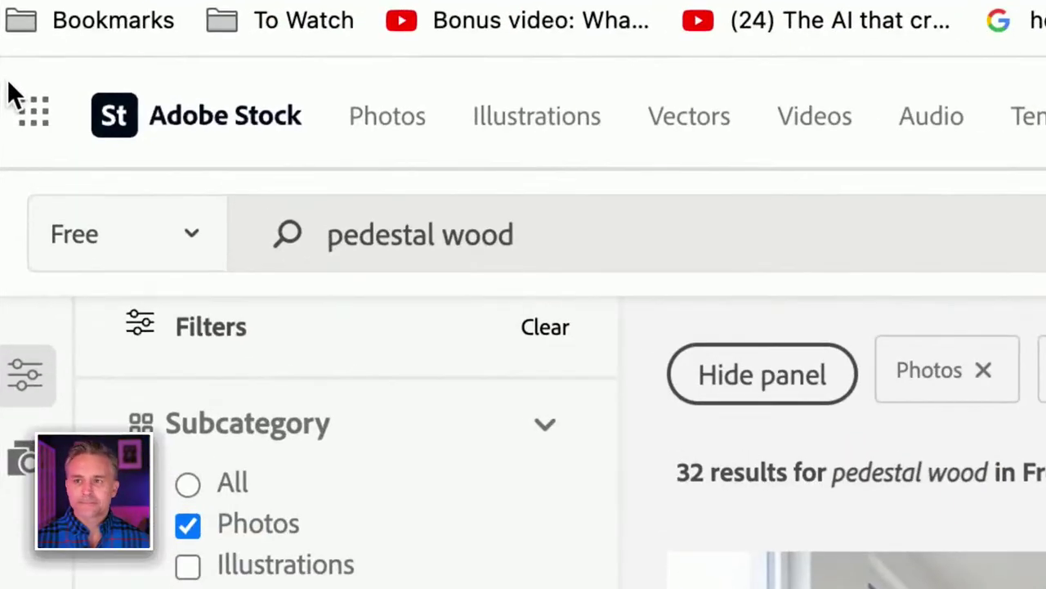
{"action": "double_click", "coordinate": [466, 233]}
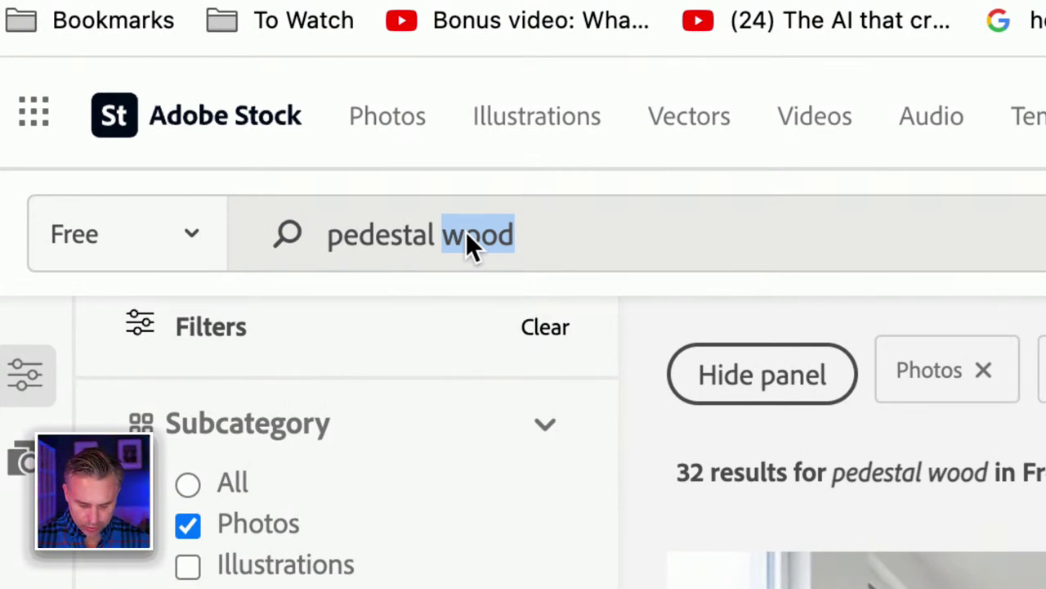
Search Adobe Stock for 'wood paneling office old' in place of the pedestal wood query.
{"action": "triple_click", "coordinate": [466, 233]}
{"action": "type", "text": "wo"}
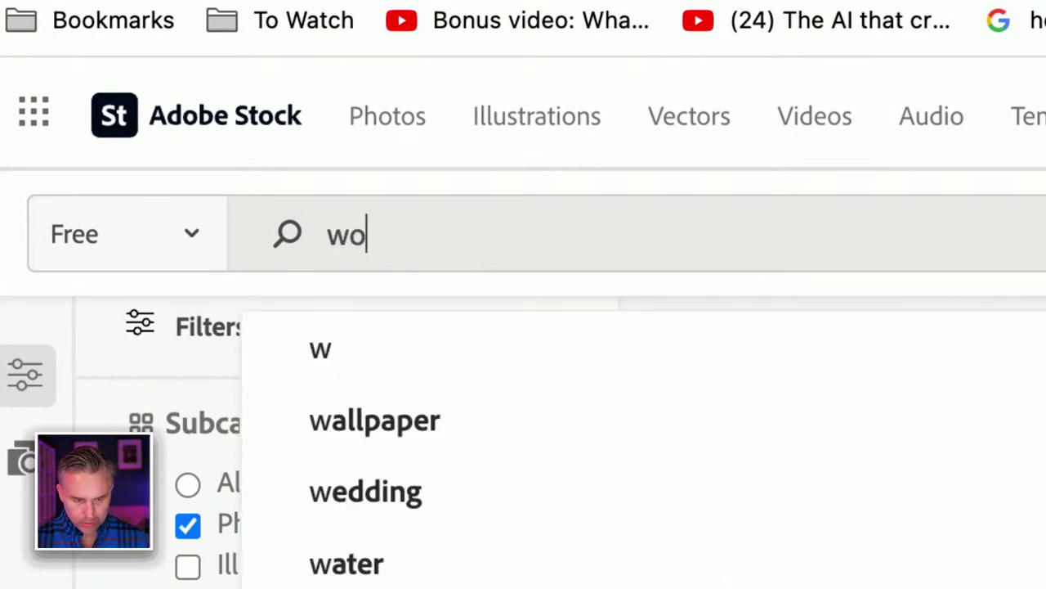
{"action": "type", "text": "od paneling office "}
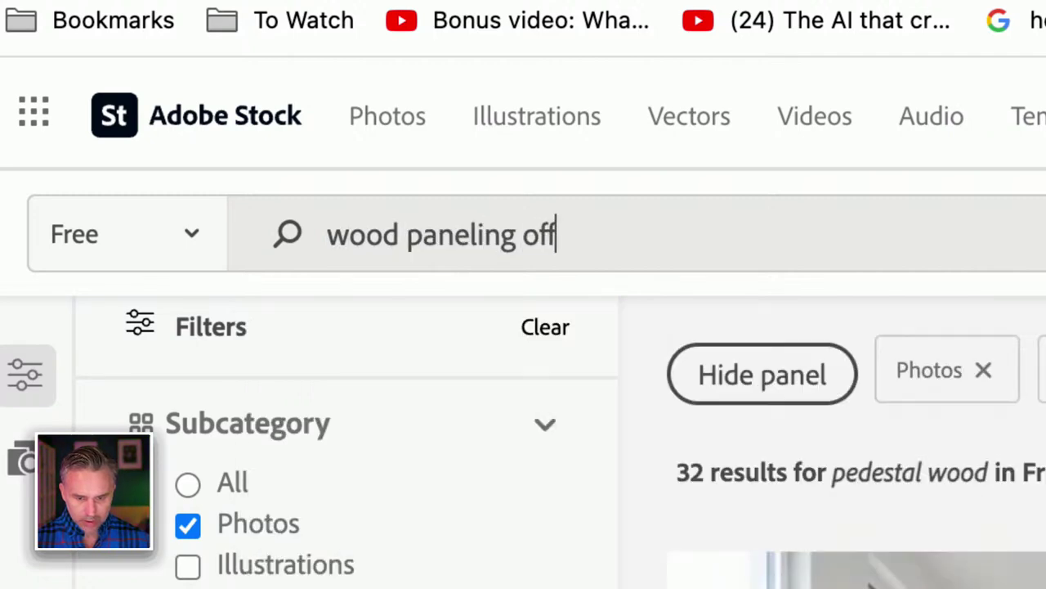
{"action": "type", "text": "old"}
{"action": "key", "text": "Return"}
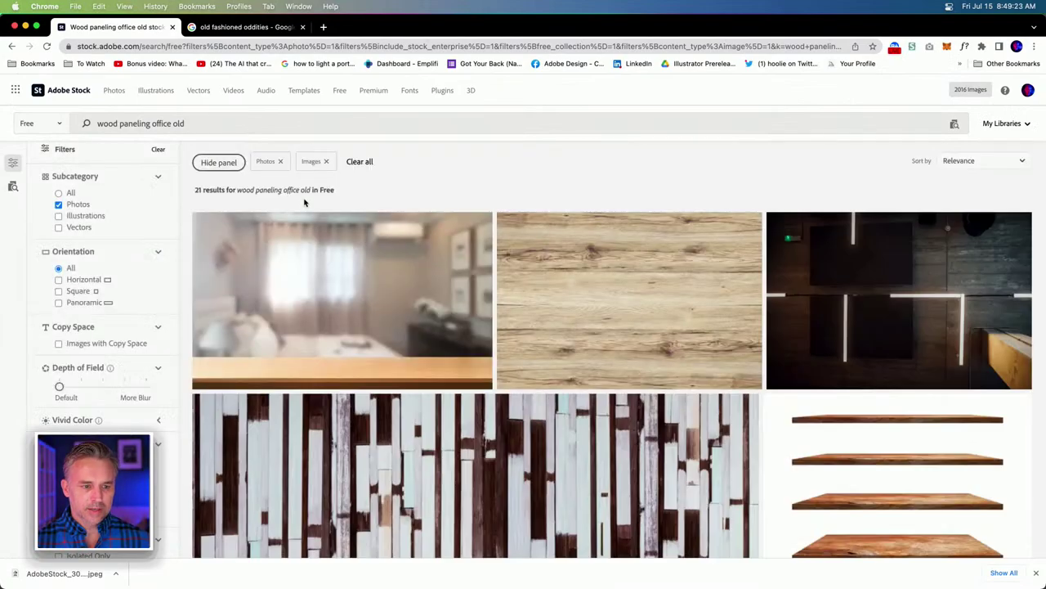
Switch the content type from Free to Images, widening results to 3,768 Standard Content images.
{"action": "scroll", "coordinate": [584, 289], "scroll_direction": "down", "scroll_amount": 10}
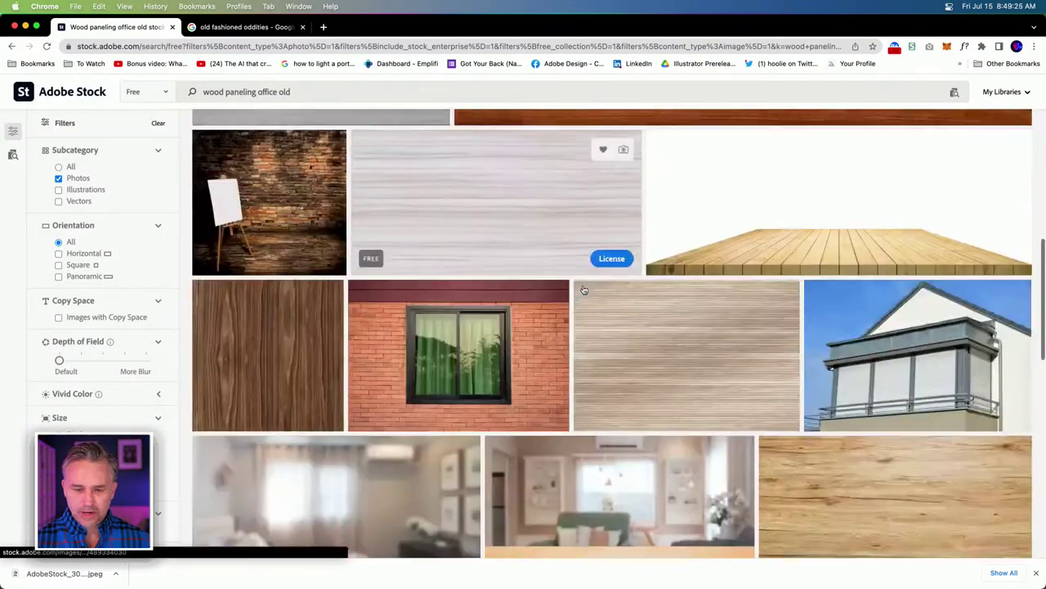
{"action": "scroll", "coordinate": [584, 290], "scroll_direction": "down", "scroll_amount": 5}
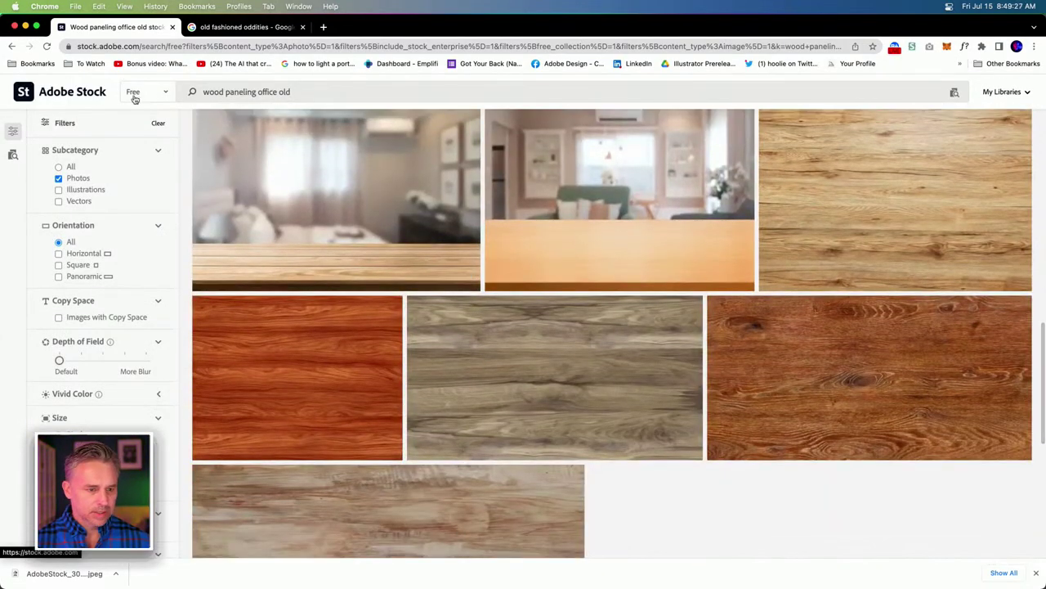
{"action": "left_click", "coordinate": [141, 93]}
{"action": "left_click", "coordinate": [141, 28]}
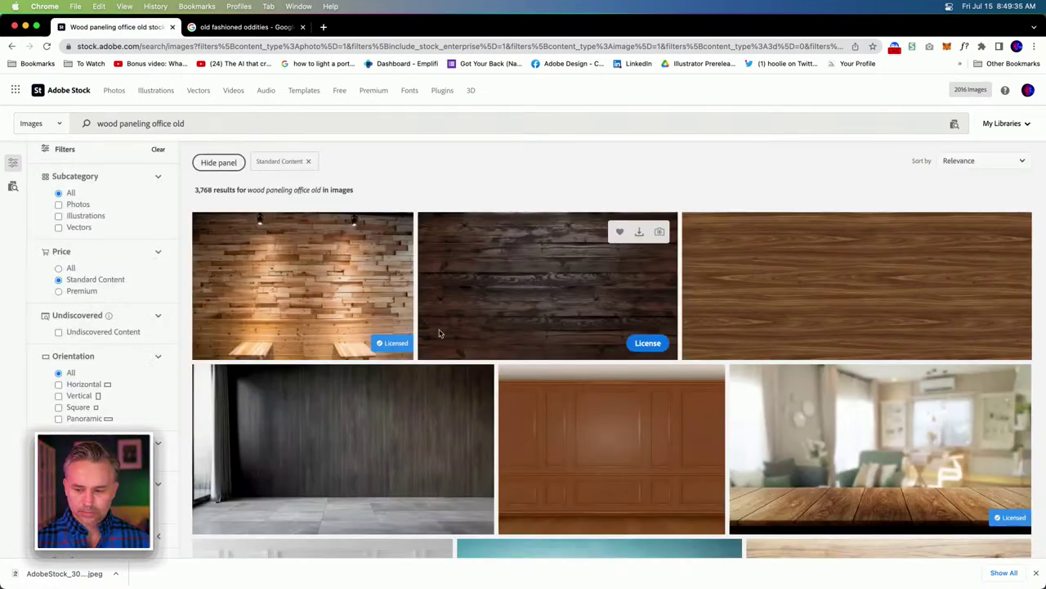
Browse the wood paneling office old results down to the bottom and advance to the next page.
{"action": "scroll", "coordinate": [439, 333], "scroll_direction": "down", "scroll_amount": 10}
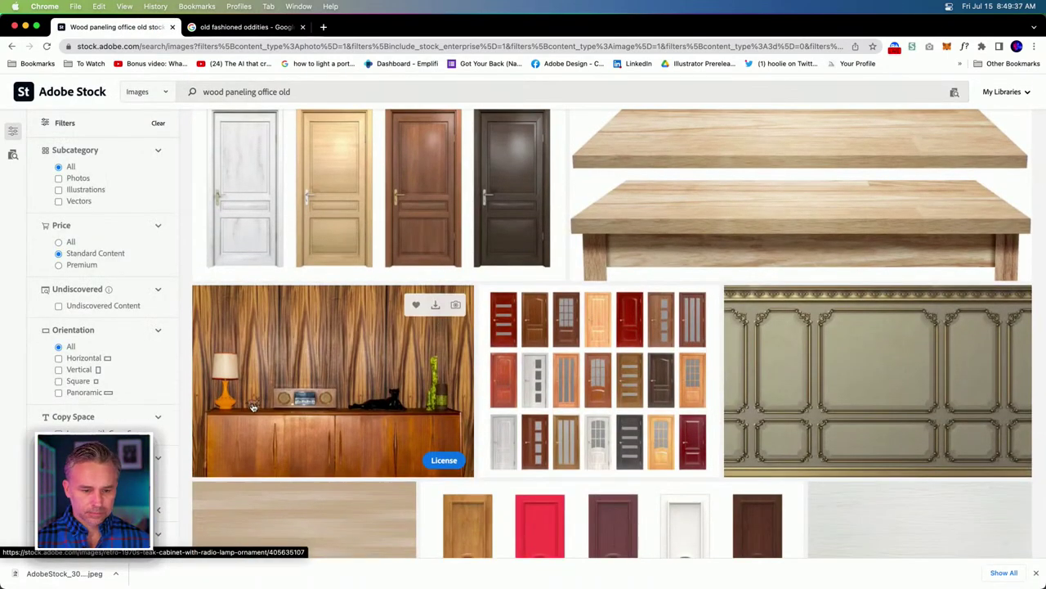
{"action": "scroll", "coordinate": [253, 407], "scroll_direction": "down", "scroll_amount": 10}
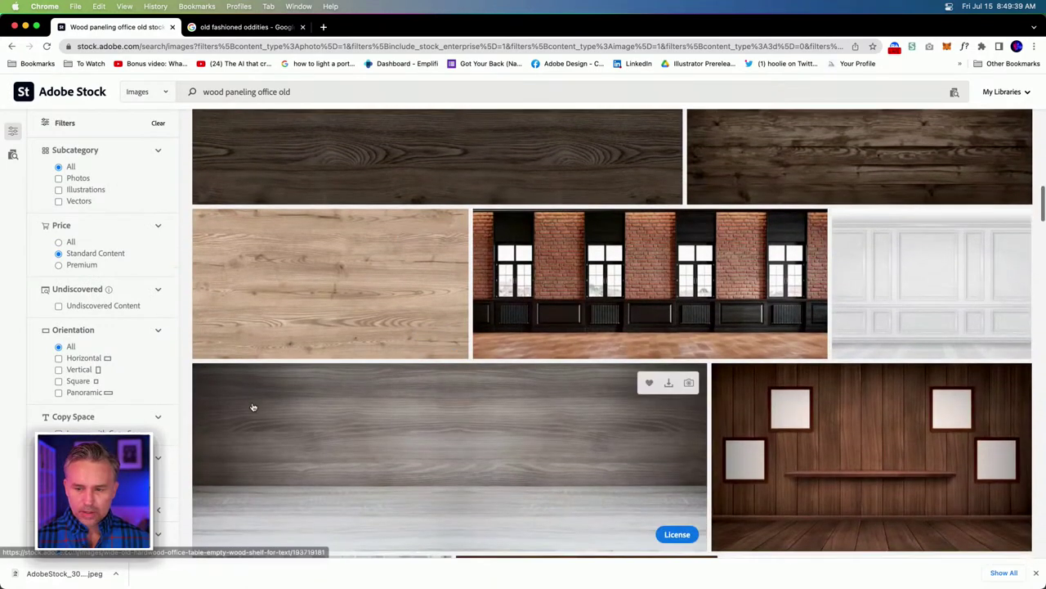
{"action": "scroll", "coordinate": [252, 406], "scroll_direction": "up", "scroll_amount": 2}
{"action": "scroll", "coordinate": [253, 406], "scroll_direction": "down", "scroll_amount": 7}
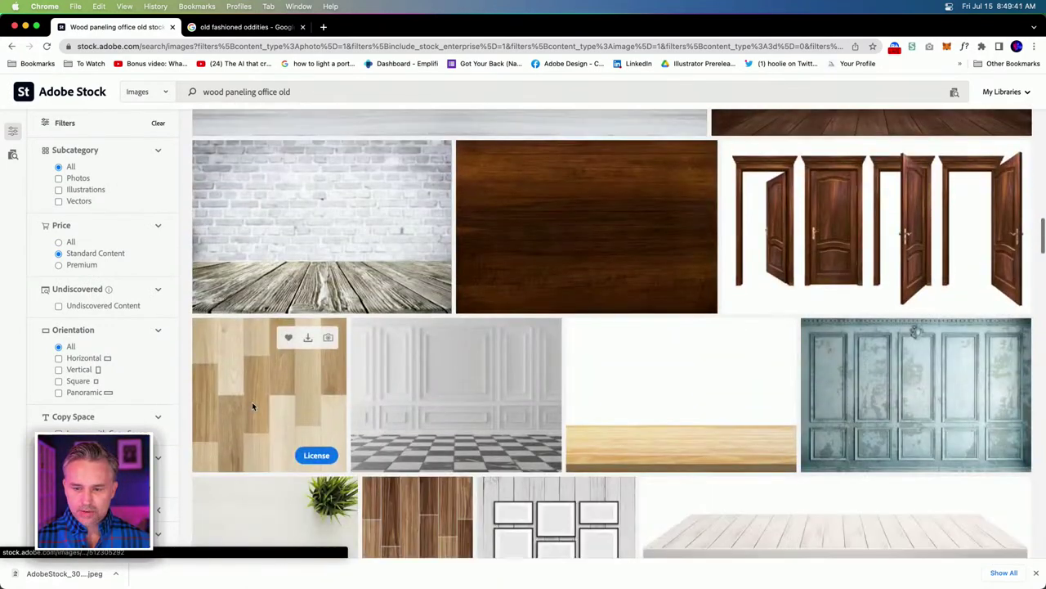
{"action": "scroll", "coordinate": [253, 406], "scroll_direction": "down", "scroll_amount": 8}
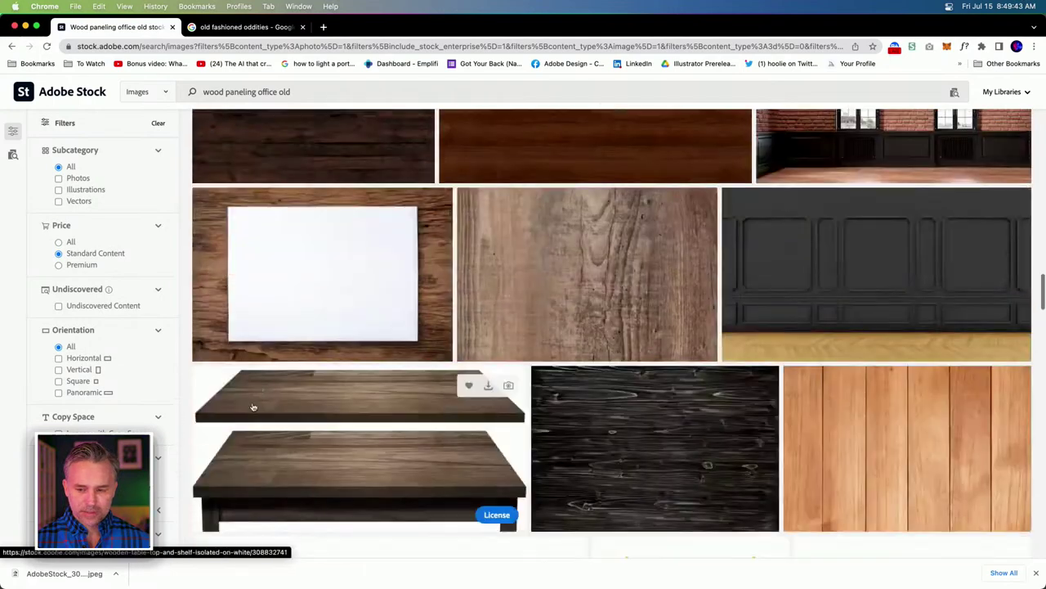
{"action": "scroll", "coordinate": [252, 407], "scroll_direction": "up", "scroll_amount": 3}
{"action": "scroll", "coordinate": [252, 406], "scroll_direction": "down", "scroll_amount": 2}
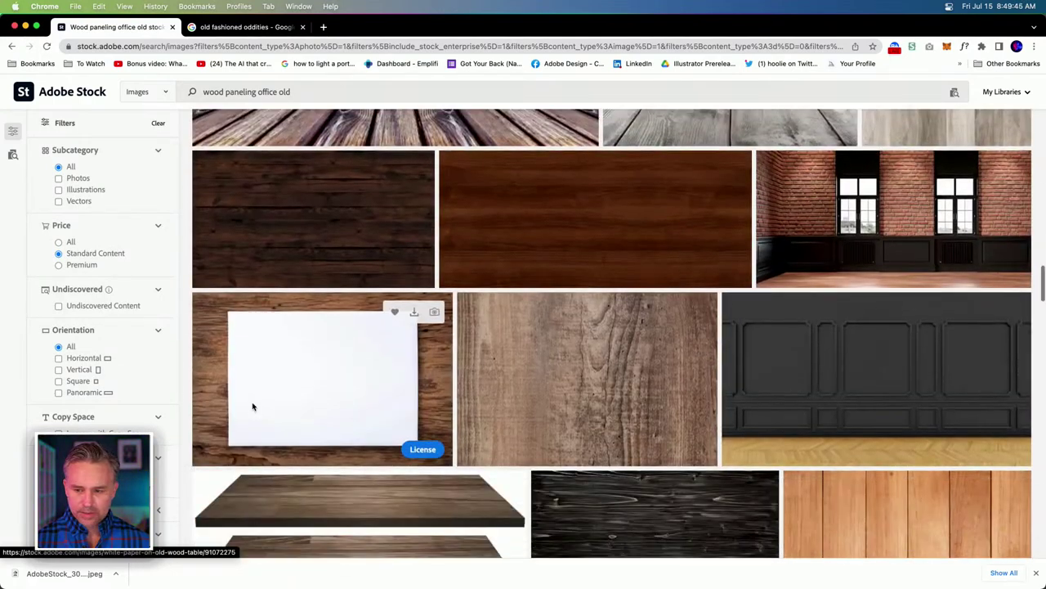
{"action": "scroll", "coordinate": [253, 406], "scroll_direction": "down", "scroll_amount": 10}
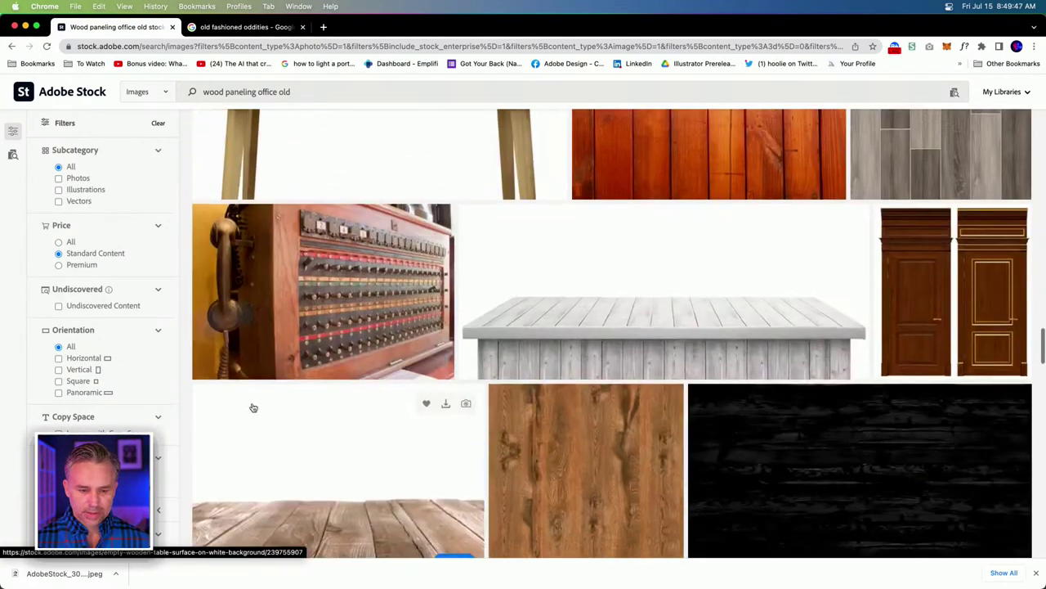
{"action": "scroll", "coordinate": [252, 402], "scroll_direction": "up", "scroll_amount": 2}
{"action": "scroll", "coordinate": [252, 402], "scroll_direction": "down", "scroll_amount": 4}
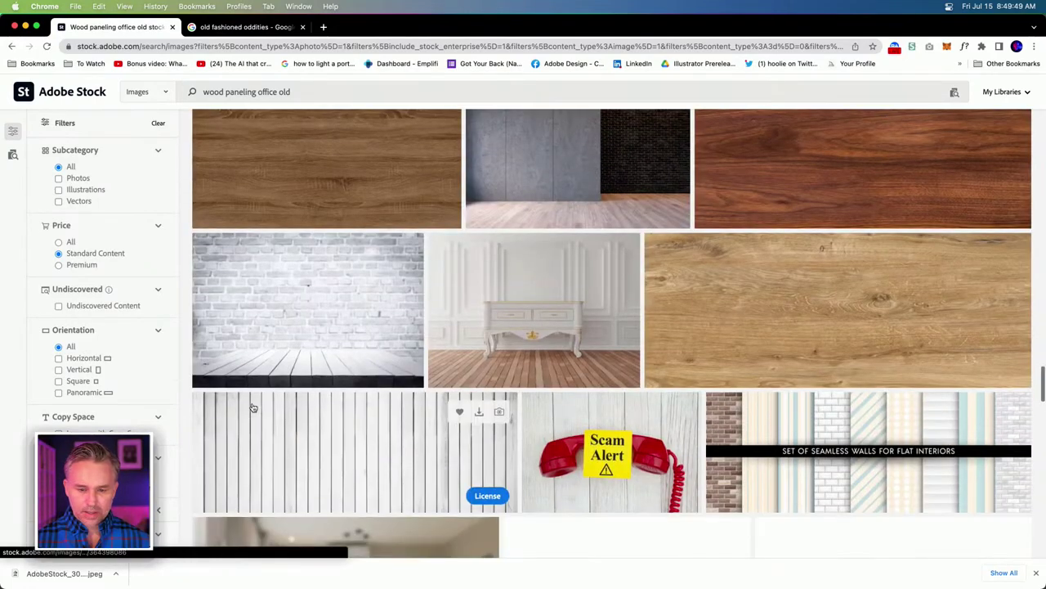
{"action": "scroll", "coordinate": [252, 402], "scroll_direction": "up", "scroll_amount": 3}
{"action": "scroll", "coordinate": [252, 402], "scroll_direction": "up", "scroll_amount": 2}
{"action": "scroll", "coordinate": [252, 402], "scroll_direction": "down", "scroll_amount": 8}
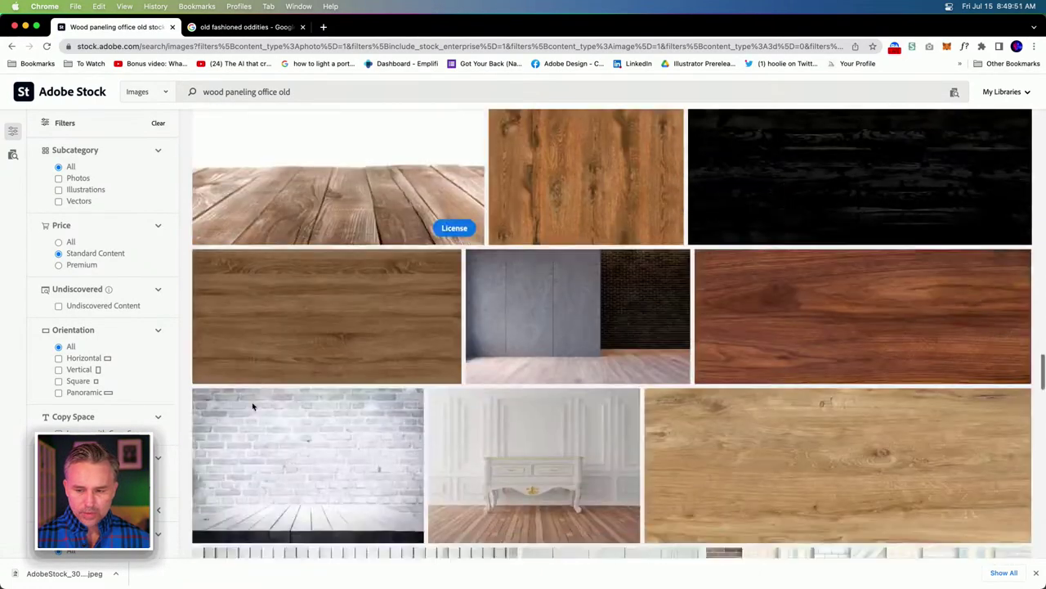
{"action": "scroll", "coordinate": [252, 406], "scroll_direction": "down", "scroll_amount": 5}
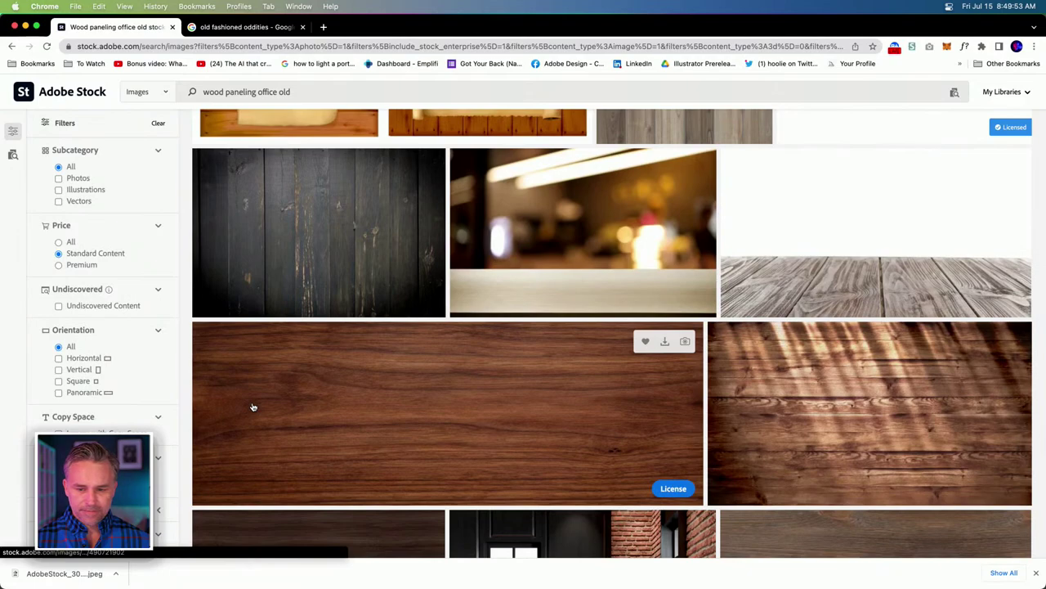
{"action": "scroll", "coordinate": [253, 406], "scroll_direction": "down", "scroll_amount": 5}
{"action": "scroll", "coordinate": [253, 406], "scroll_direction": "up", "scroll_amount": 4}
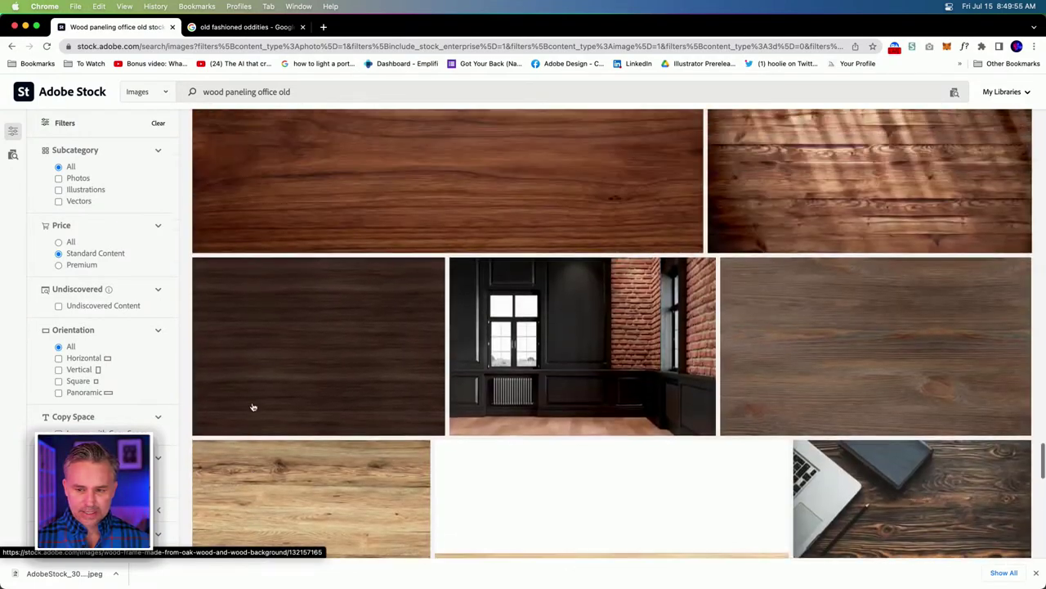
{"action": "scroll", "coordinate": [252, 406], "scroll_direction": "down", "scroll_amount": 8}
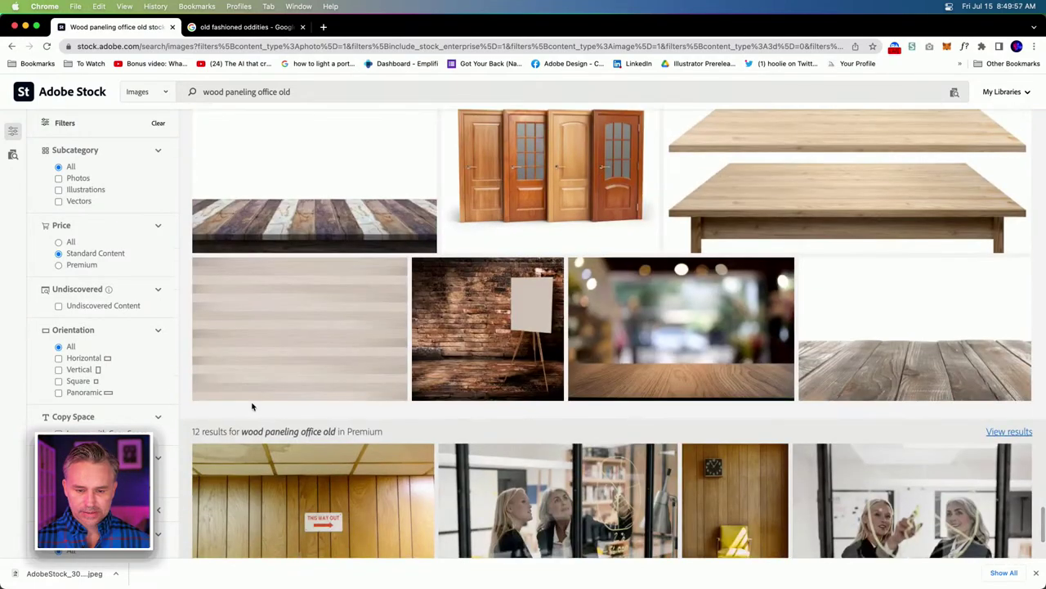
{"action": "scroll", "coordinate": [253, 407], "scroll_direction": "up", "scroll_amount": 6}
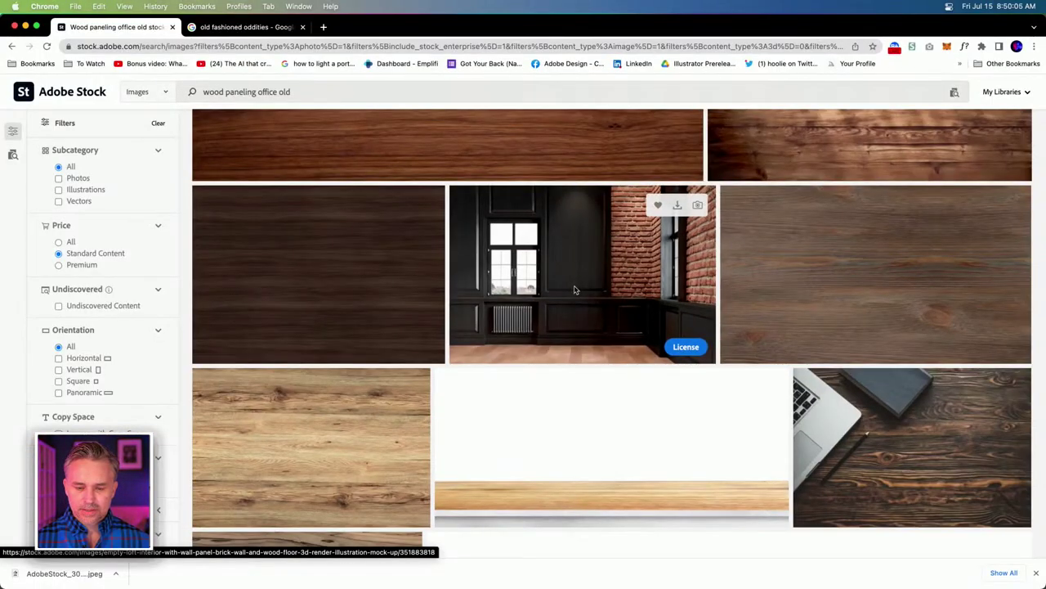
{"action": "scroll", "coordinate": [574, 290], "scroll_direction": "down", "scroll_amount": 15}
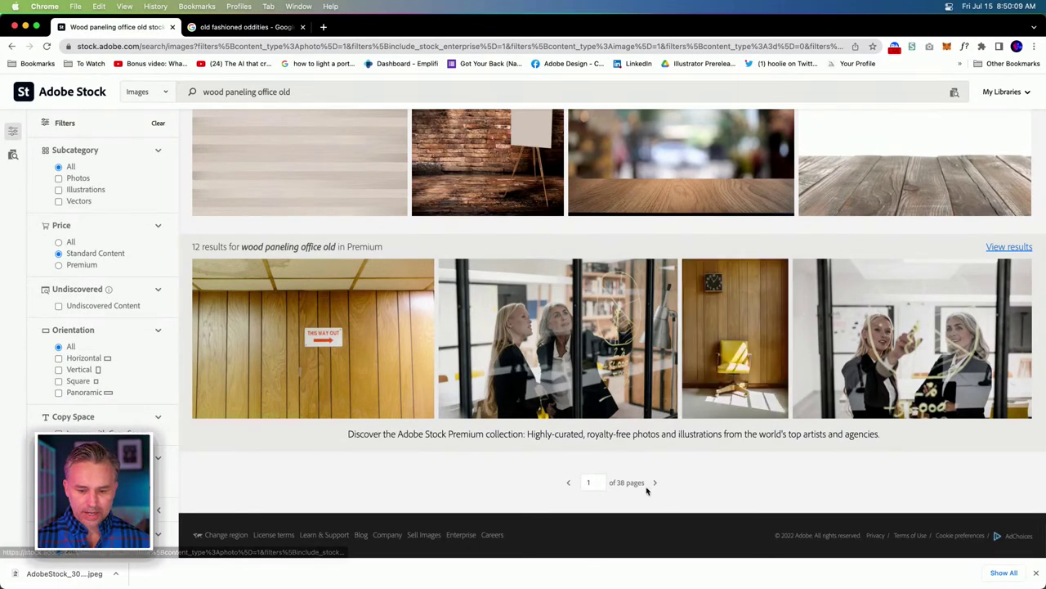
{"action": "left_click", "coordinate": [655, 483]}
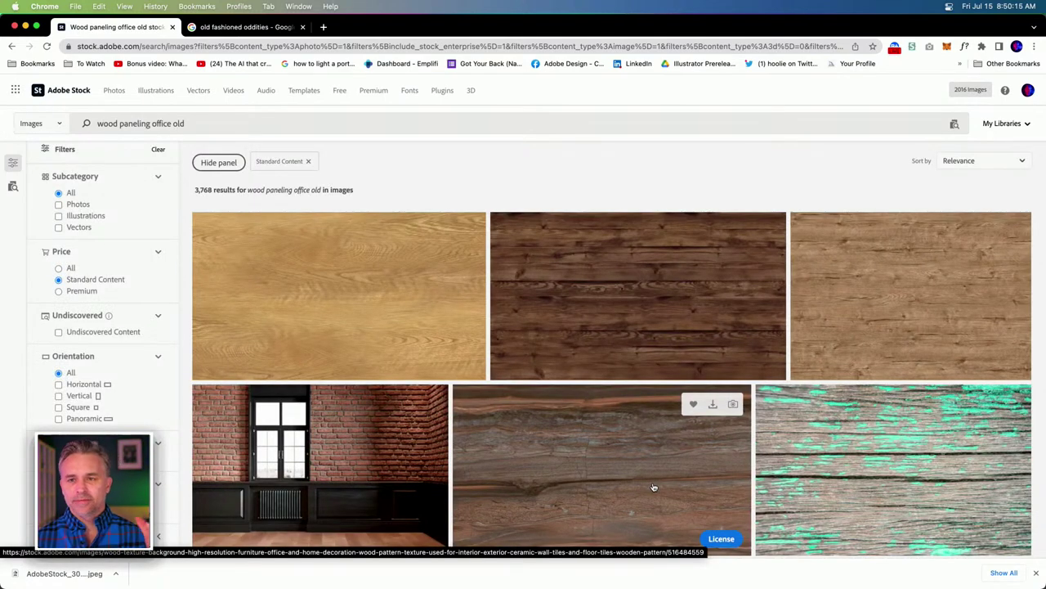
License the weathered wood wall with plank floor image under a Standard License, up to confirmation.
{"action": "scroll", "coordinate": [476, 366], "scroll_direction": "down", "scroll_amount": 5}
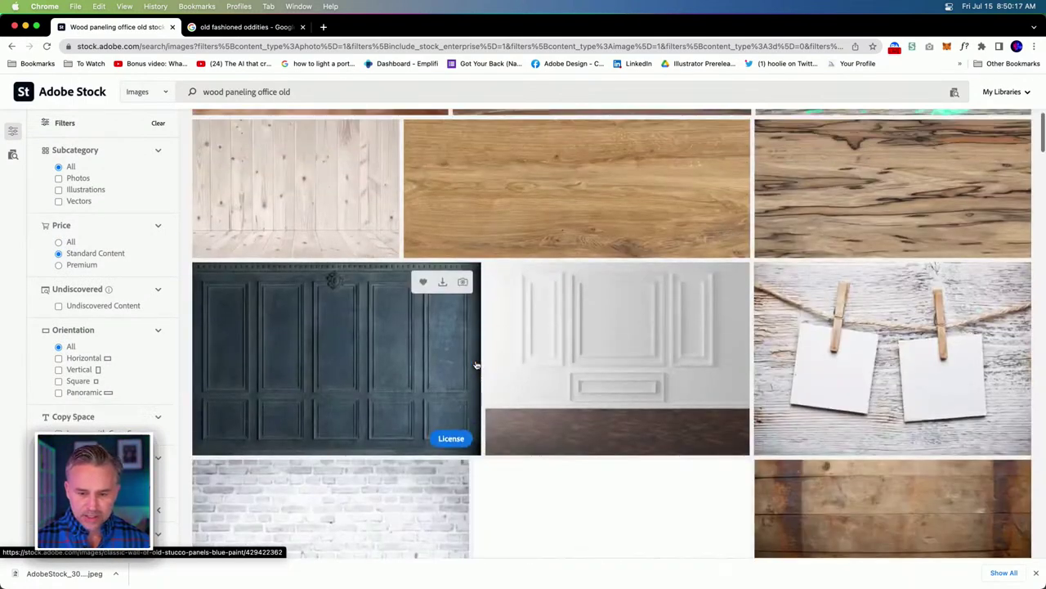
{"action": "scroll", "coordinate": [476, 365], "scroll_direction": "down", "scroll_amount": 3}
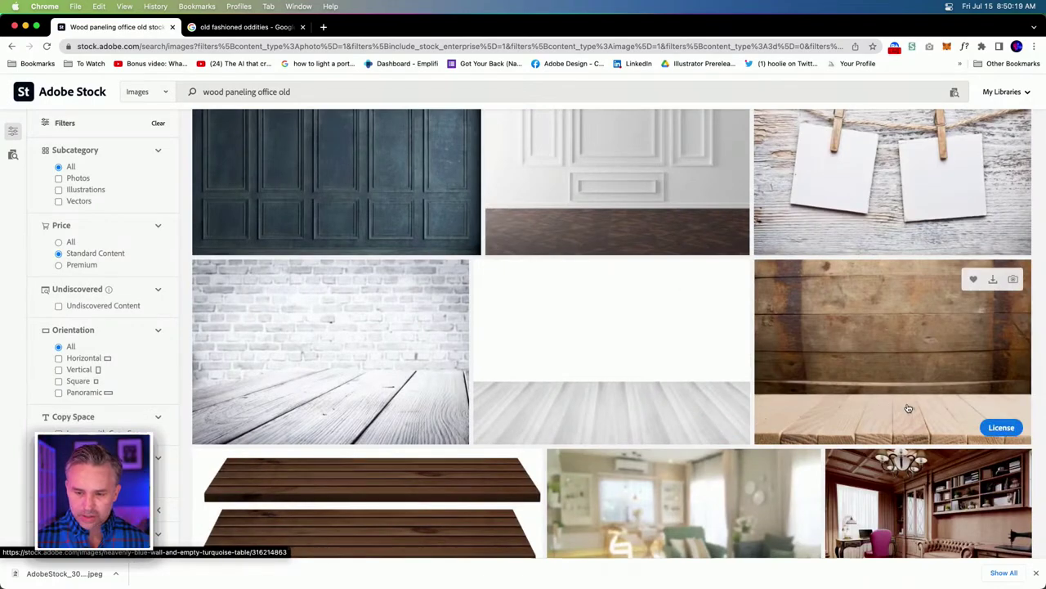
{"action": "scroll", "coordinate": [906, 401], "scroll_direction": "down", "scroll_amount": 3}
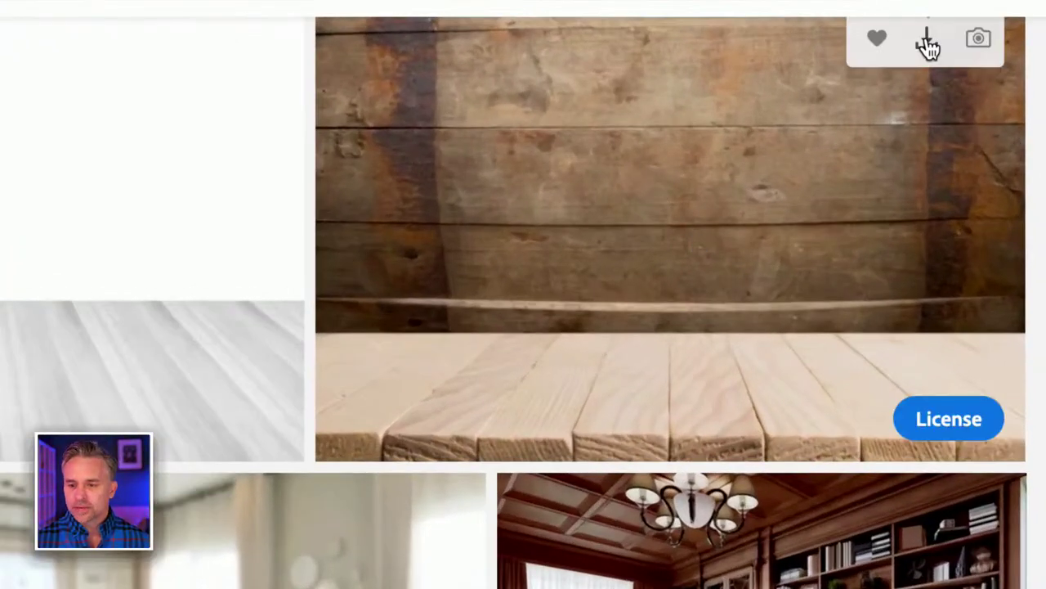
{"action": "left_click", "coordinate": [936, 421]}
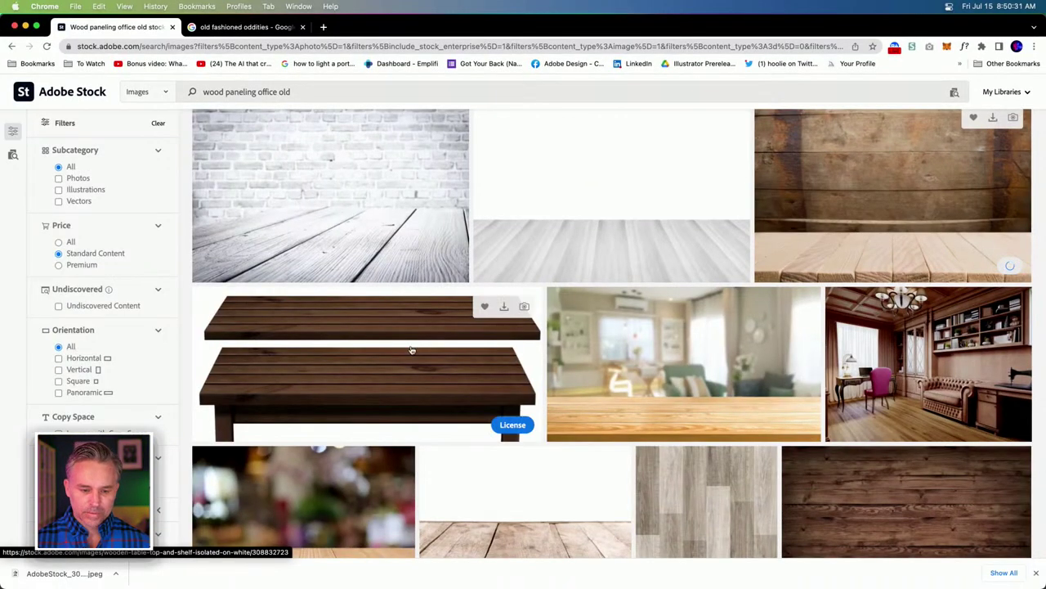
{"action": "scroll", "coordinate": [411, 351], "scroll_direction": "down", "scroll_amount": 5}
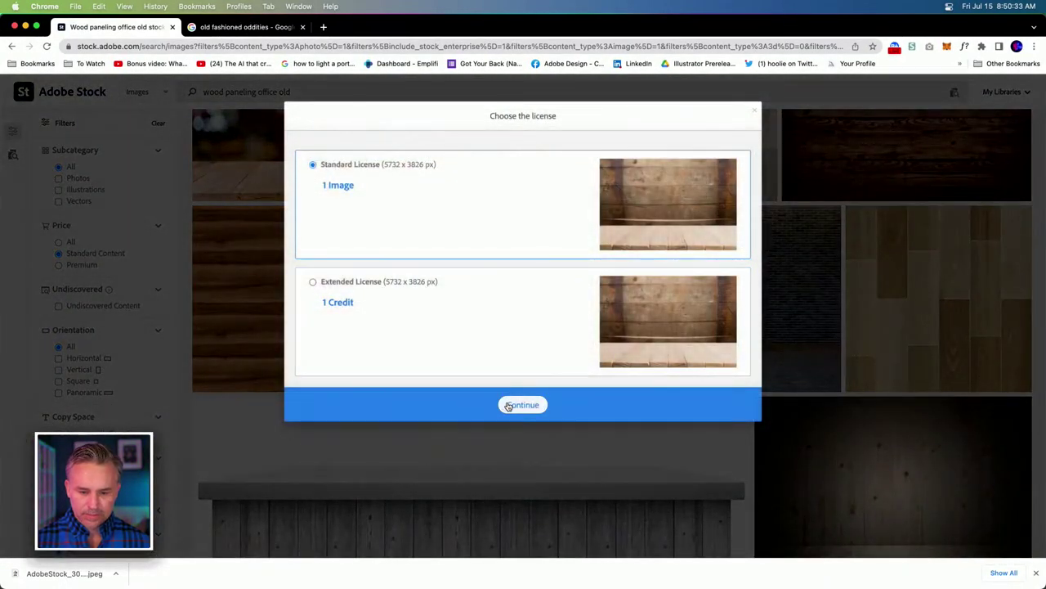
{"action": "left_click", "coordinate": [522, 405]}
{"action": "left_click", "coordinate": [810, 375]}
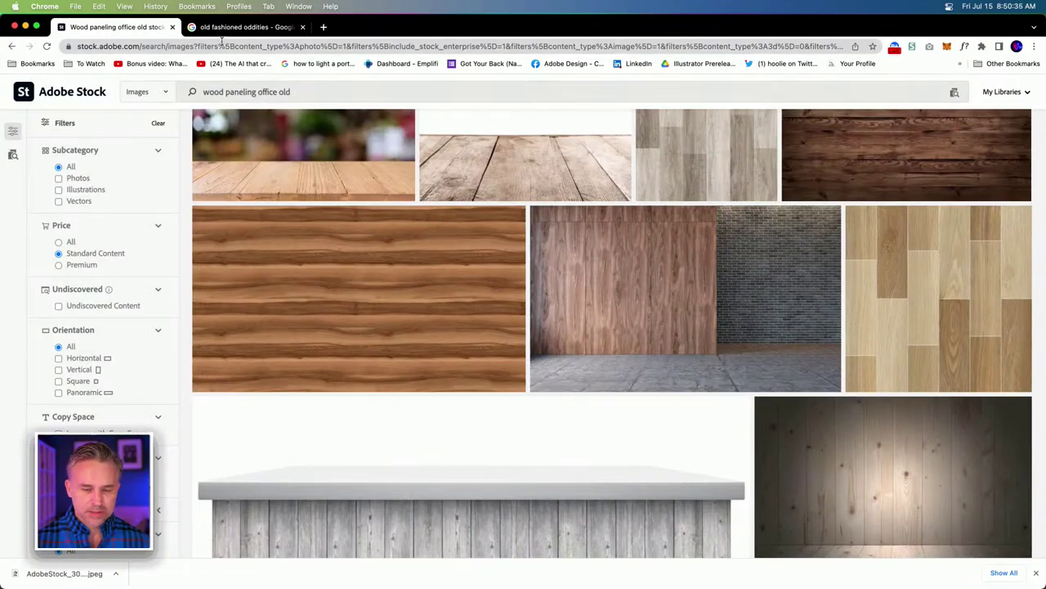
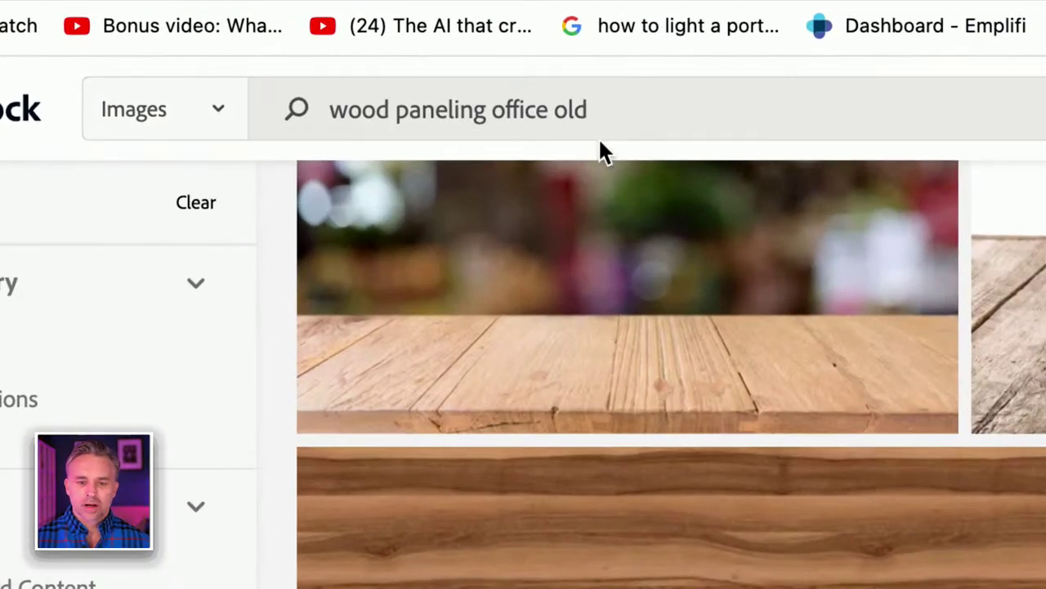
Swap the old wood paneling query for 'old museum wood' and run the image search.
{"action": "left_click_drag", "start_coordinate": [594, 114], "coordinate": [257, 82]}
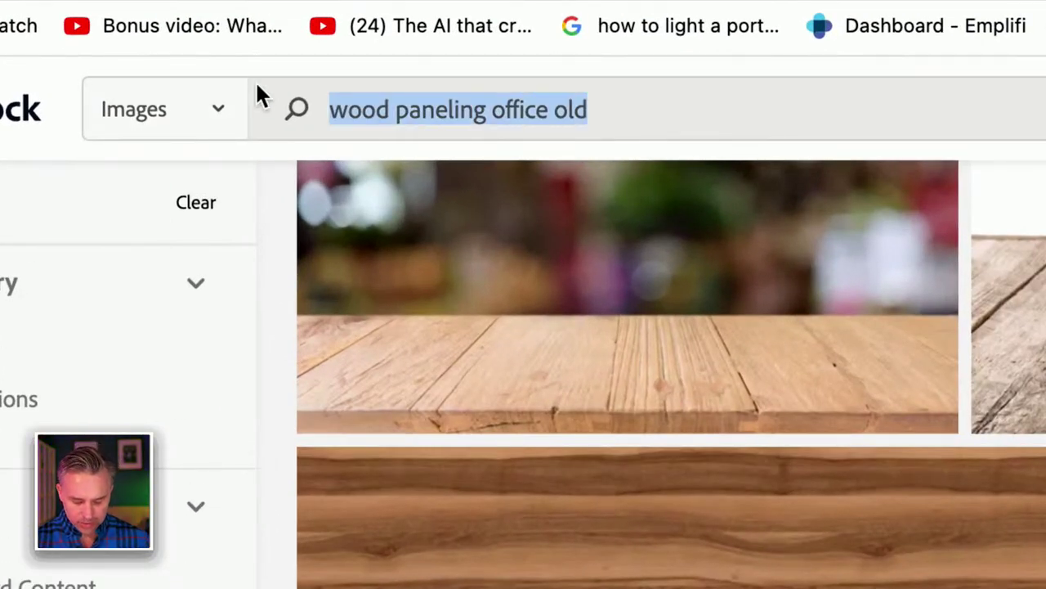
{"action": "type", "text": "m"}
{"action": "key", "text": "BackSpace"}
{"action": "type", "text": "old mu"}
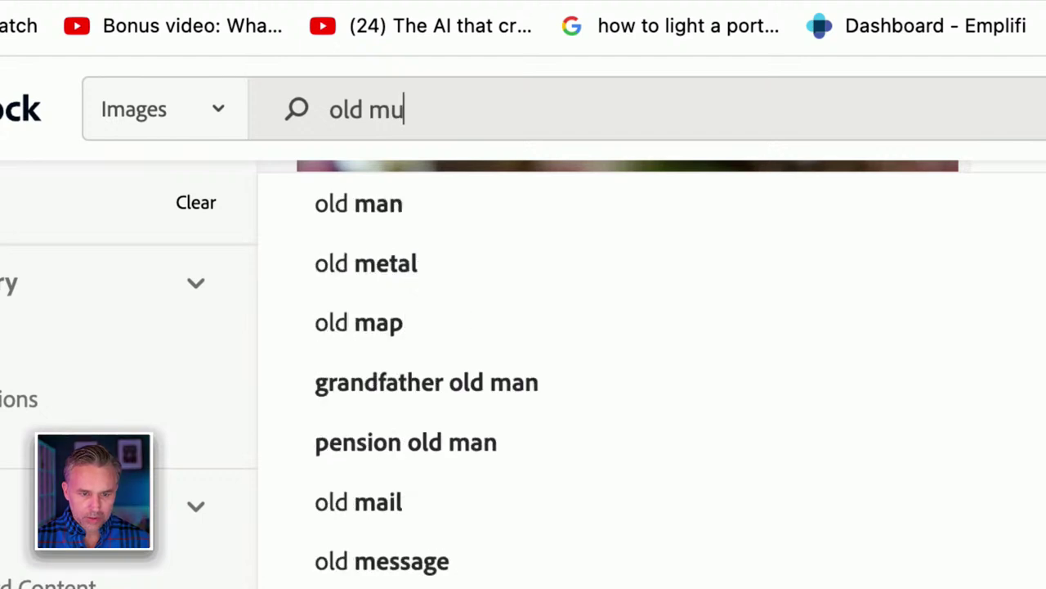
{"action": "type", "text": "seum w"}
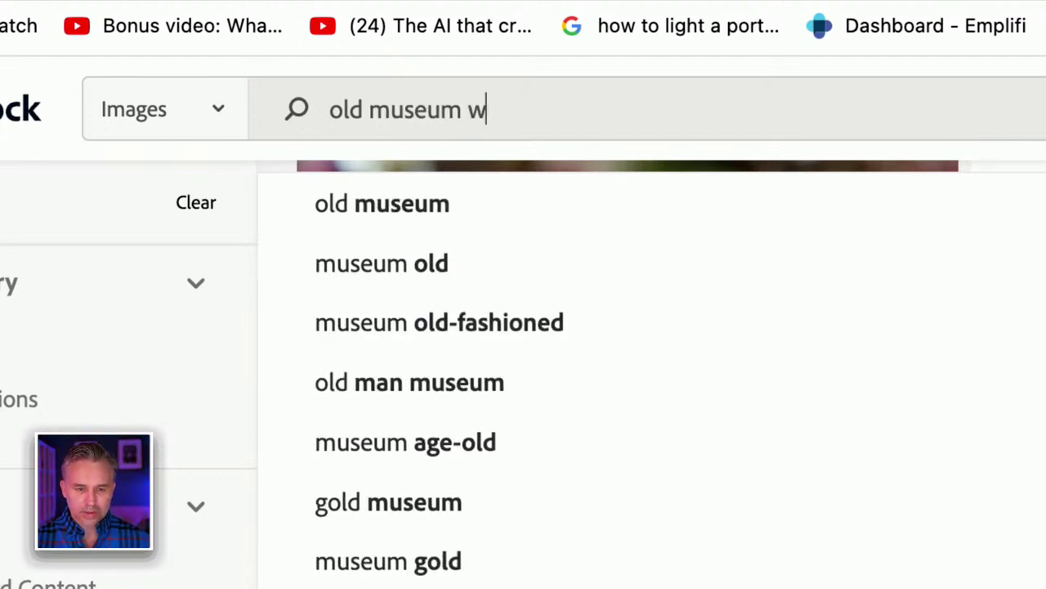
{"action": "type", "text": "ood"}
{"action": "key", "text": "Return"}
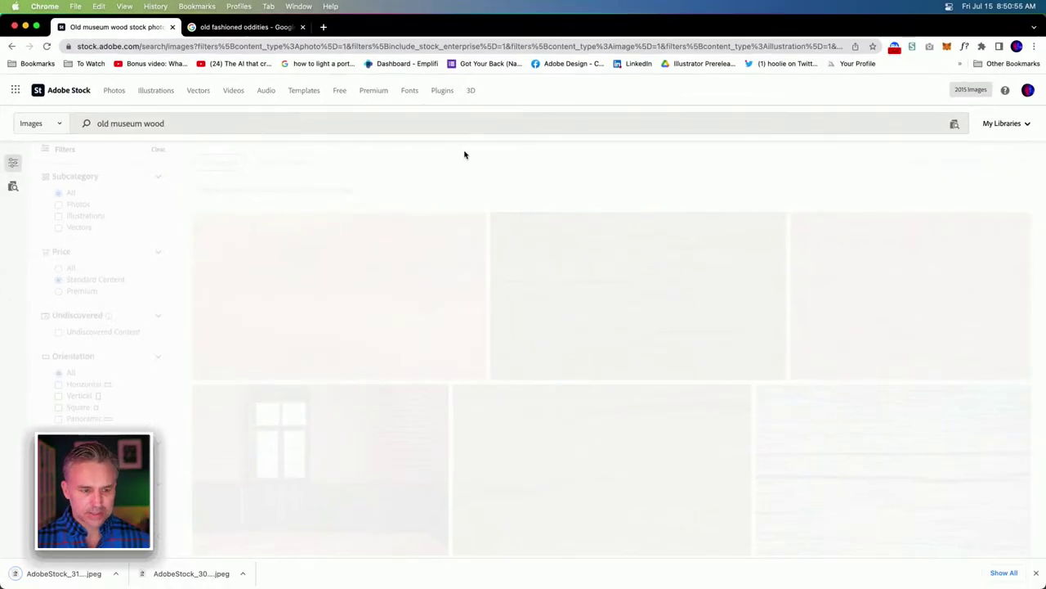
Scroll through the old museum wood results down to the dark library armchair image.
{"action": "scroll", "coordinate": [464, 154], "scroll_direction": "down", "scroll_amount": 1}
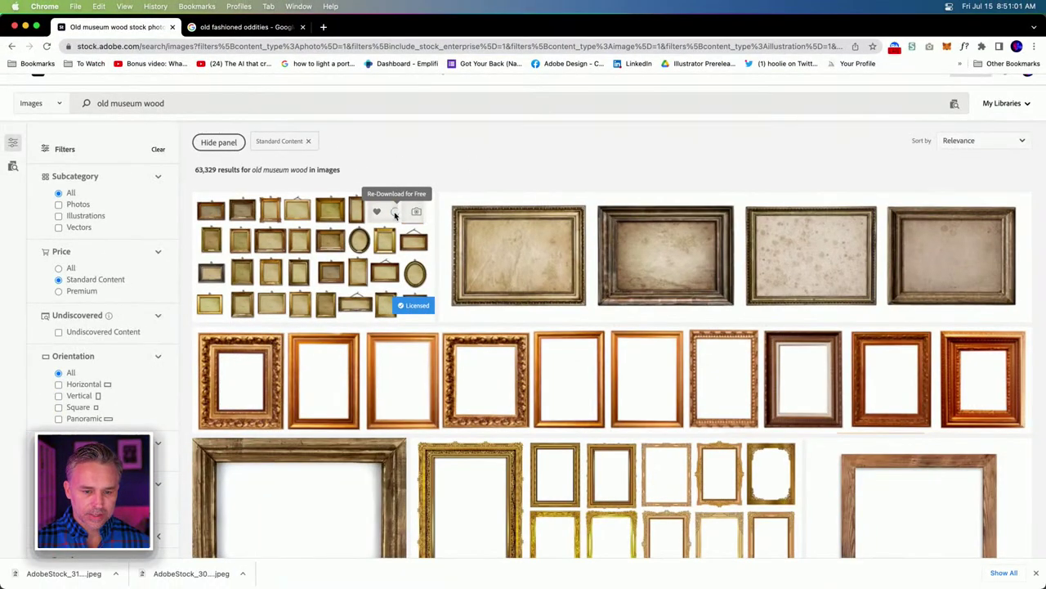
{"action": "scroll", "coordinate": [352, 281], "scroll_direction": "down", "scroll_amount": 5}
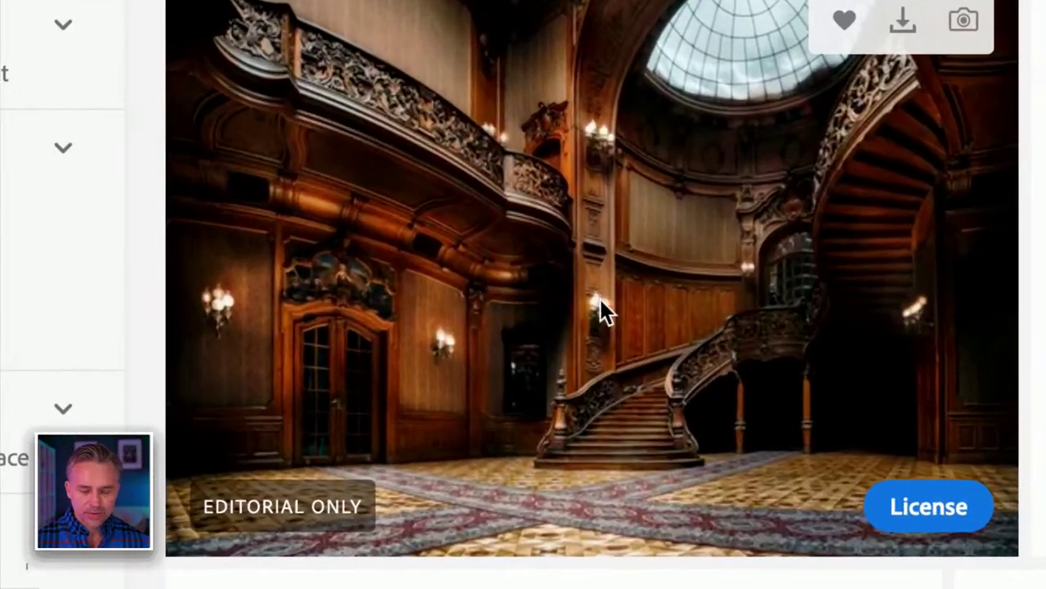
{"action": "scroll", "coordinate": [322, 387], "scroll_direction": "down", "scroll_amount": 2}
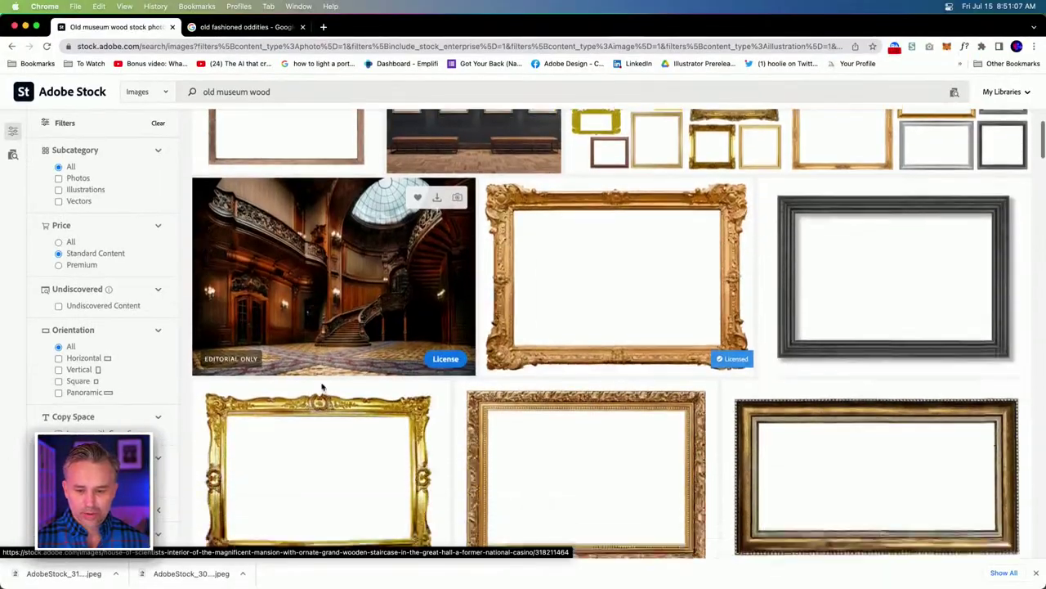
{"action": "scroll", "coordinate": [322, 388], "scroll_direction": "down", "scroll_amount": 4}
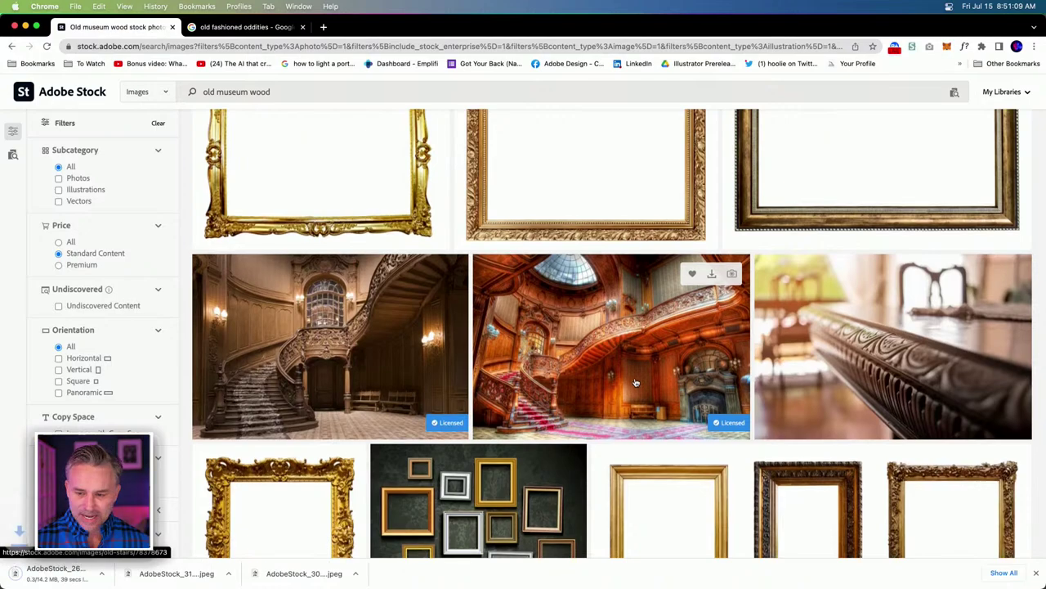
{"action": "scroll", "coordinate": [636, 383], "scroll_direction": "down", "scroll_amount": 5}
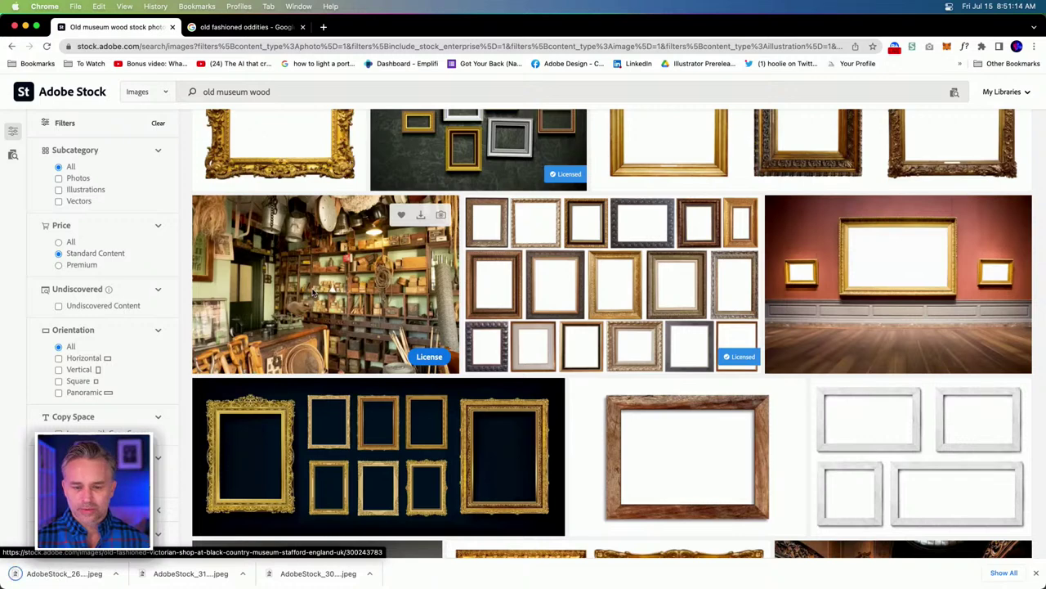
{"action": "scroll", "coordinate": [313, 293], "scroll_direction": "down", "scroll_amount": 1}
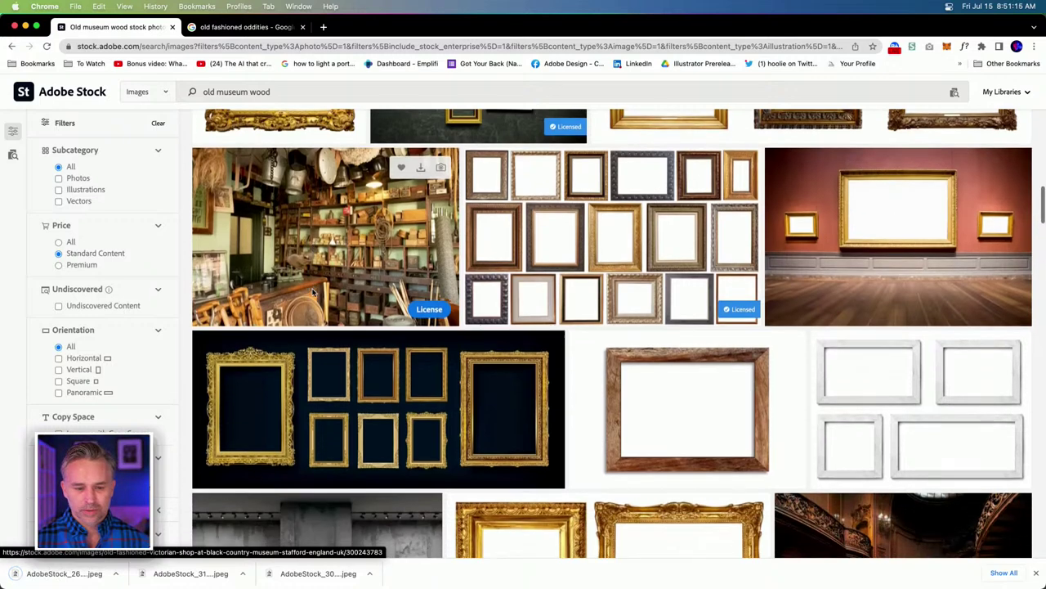
{"action": "scroll", "coordinate": [313, 293], "scroll_direction": "down", "scroll_amount": 3}
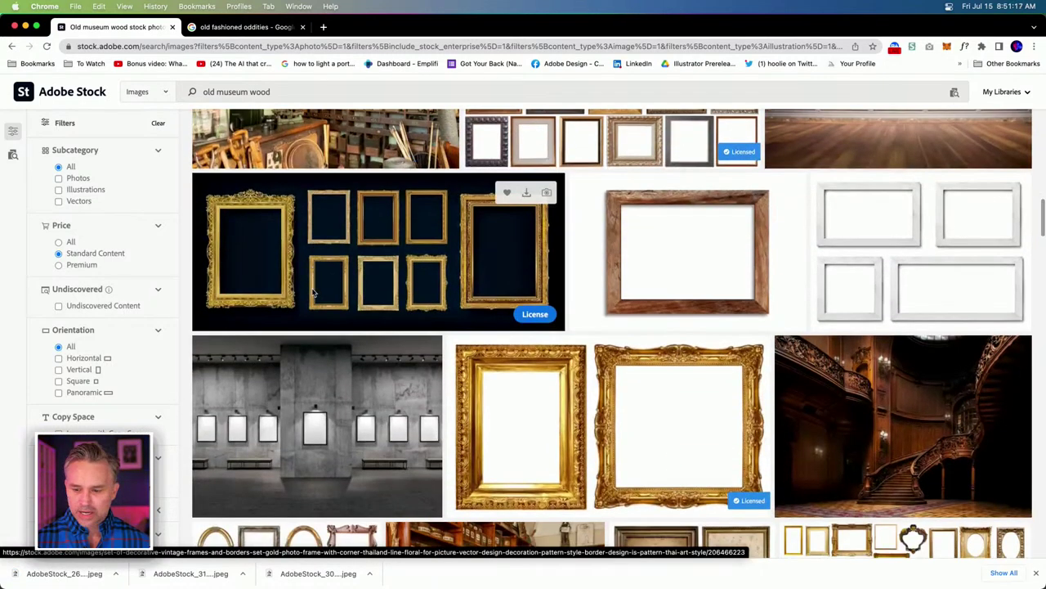
{"action": "scroll", "coordinate": [313, 293], "scroll_direction": "down", "scroll_amount": 5}
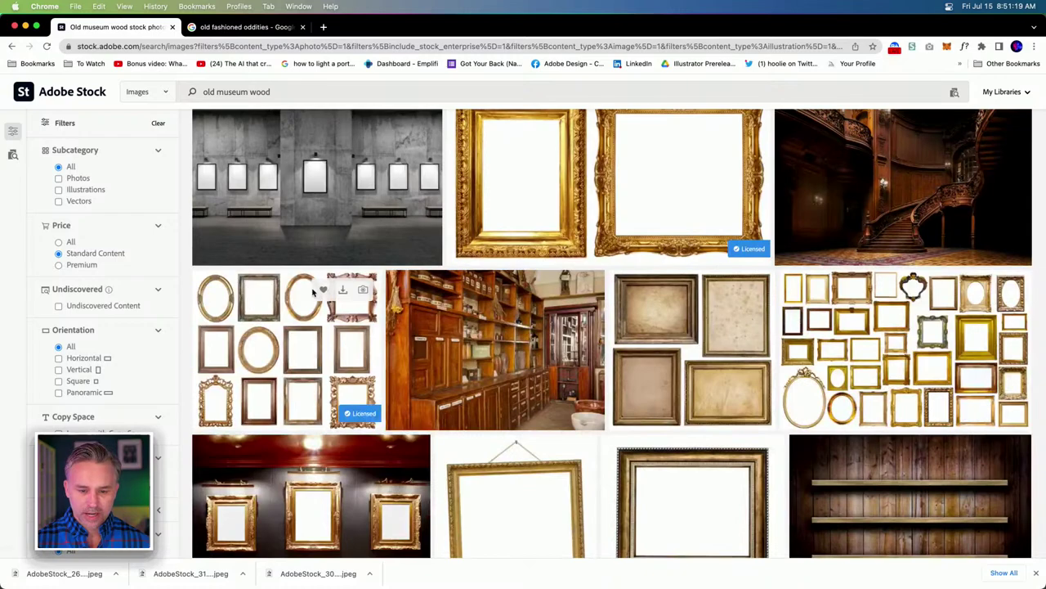
{"action": "scroll", "coordinate": [314, 293], "scroll_direction": "down", "scroll_amount": 3}
{"action": "scroll", "coordinate": [313, 292], "scroll_direction": "up", "scroll_amount": 3}
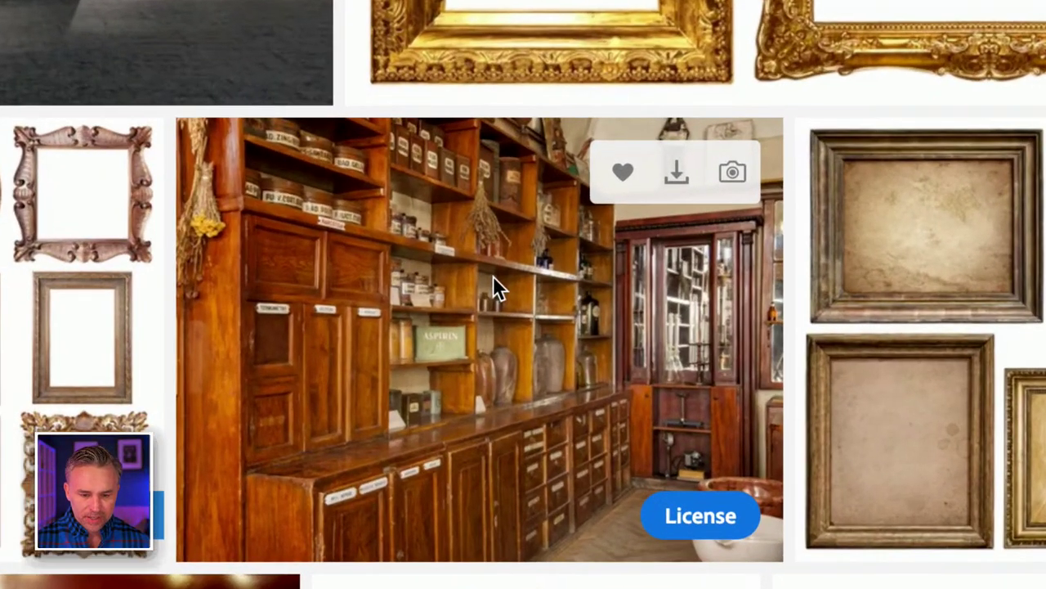
{"action": "scroll", "coordinate": [941, 409], "scroll_direction": "down", "scroll_amount": 5}
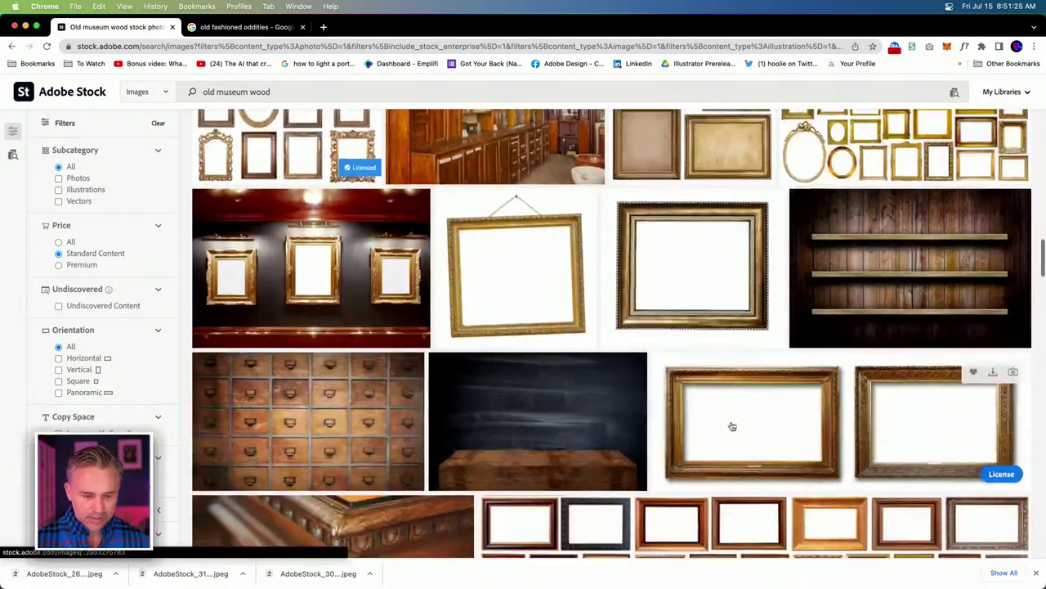
{"action": "scroll", "coordinate": [811, 304], "scroll_direction": "down", "scroll_amount": 10}
{"action": "scroll", "coordinate": [813, 305], "scroll_direction": "up", "scroll_amount": 2}
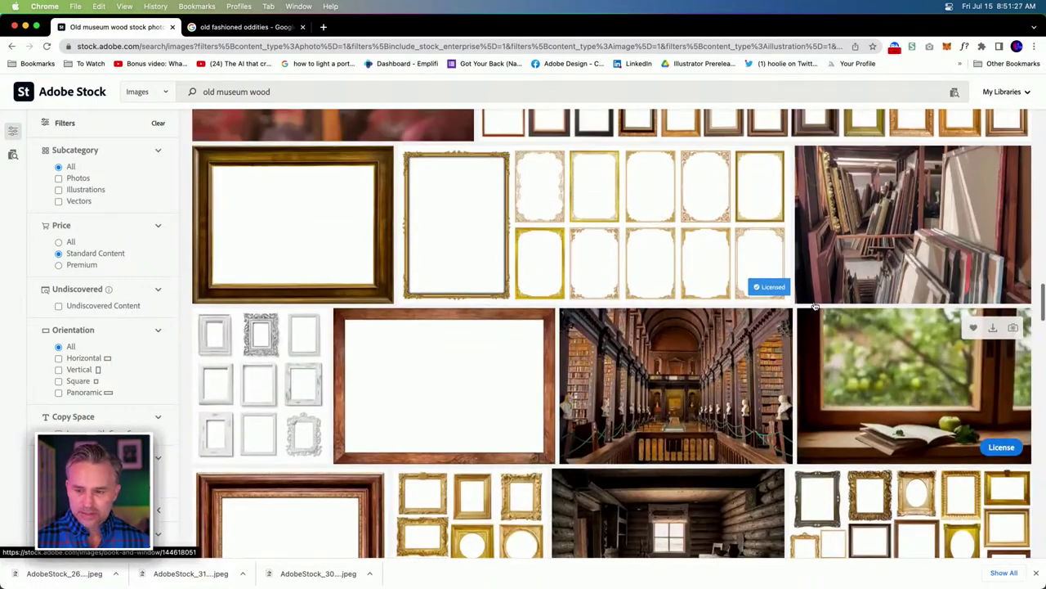
{"action": "scroll", "coordinate": [814, 307], "scroll_direction": "down", "scroll_amount": 3}
{"action": "scroll", "coordinate": [814, 307], "scroll_direction": "down", "scroll_amount": 2}
{"action": "scroll", "coordinate": [736, 392], "scroll_direction": "down", "scroll_amount": 2}
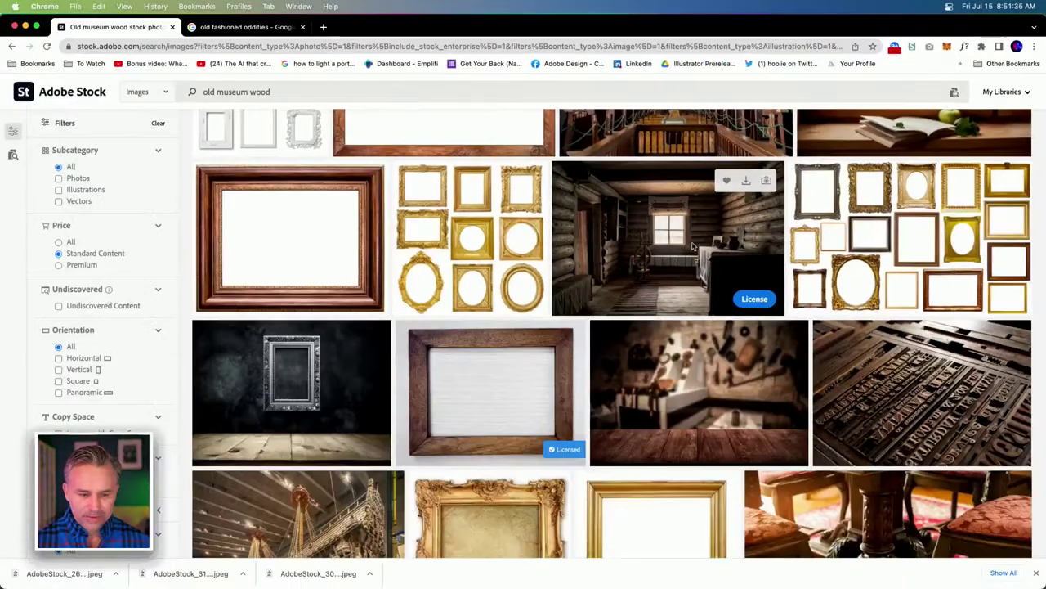
{"action": "scroll", "coordinate": [692, 245], "scroll_direction": "down", "scroll_amount": 5}
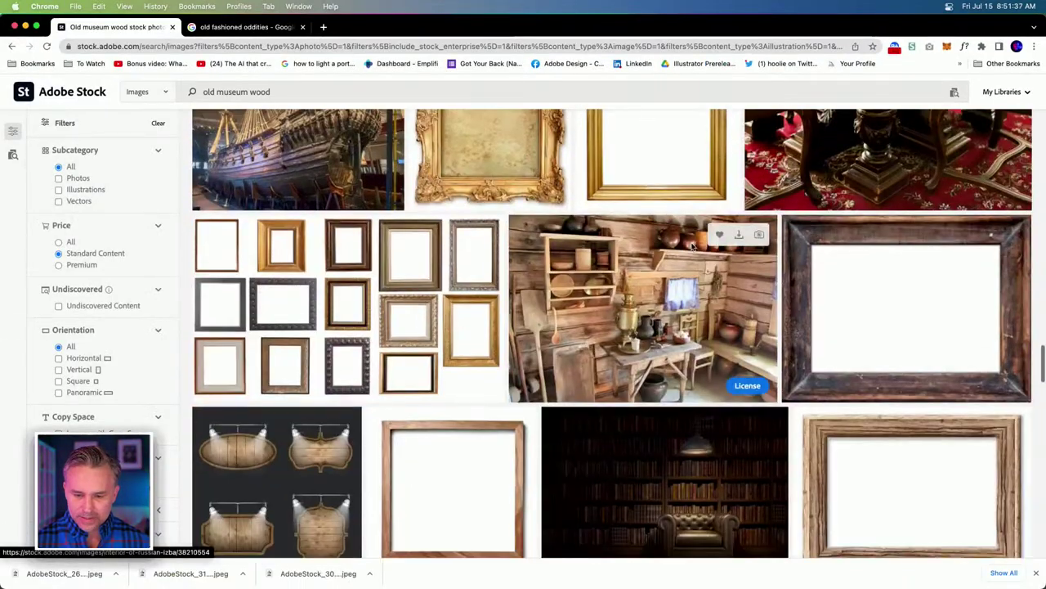
{"action": "scroll", "coordinate": [692, 245], "scroll_direction": "down", "scroll_amount": 3}
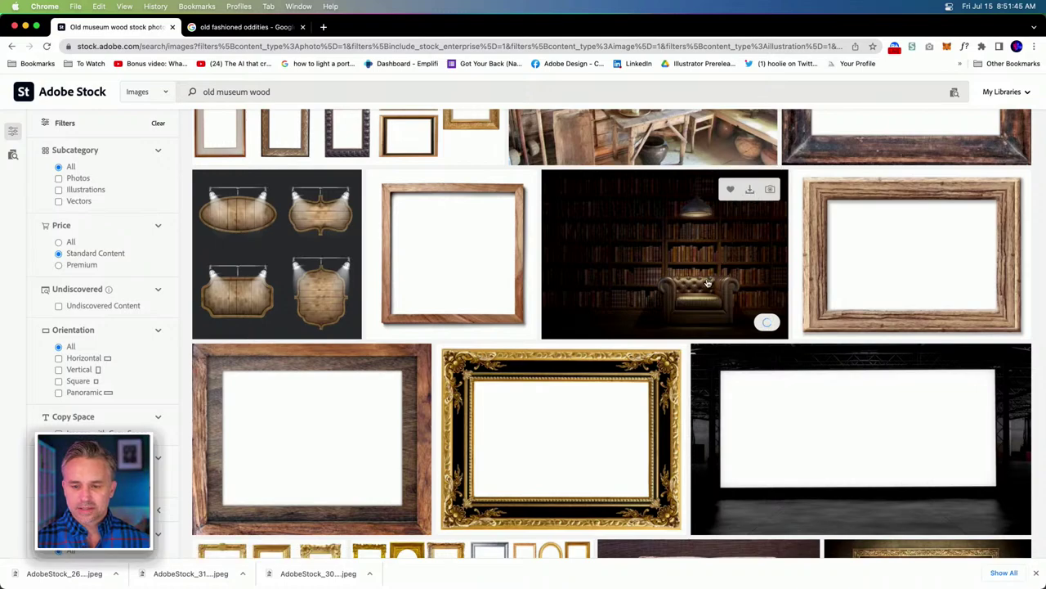
{"action": "scroll", "coordinate": [708, 282], "scroll_direction": "down", "scroll_amount": 3}
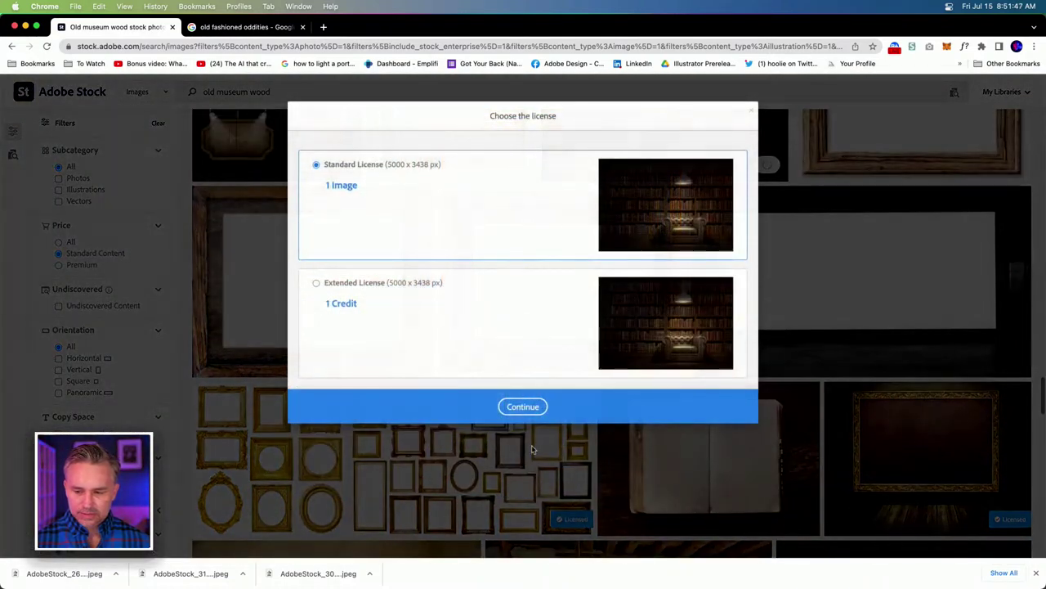
License the dark library image under Standard License and the gold frame on dark wall image.
{"action": "left_click", "coordinate": [524, 406]}
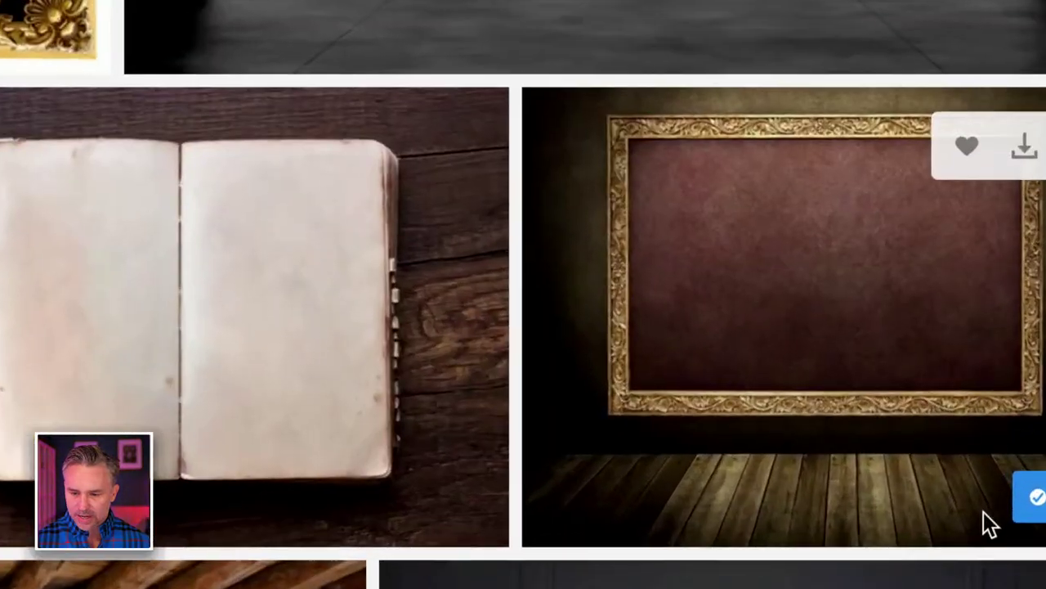
{"action": "left_click", "coordinate": [1032, 497]}
{"action": "left_click", "coordinate": [760, 509]}
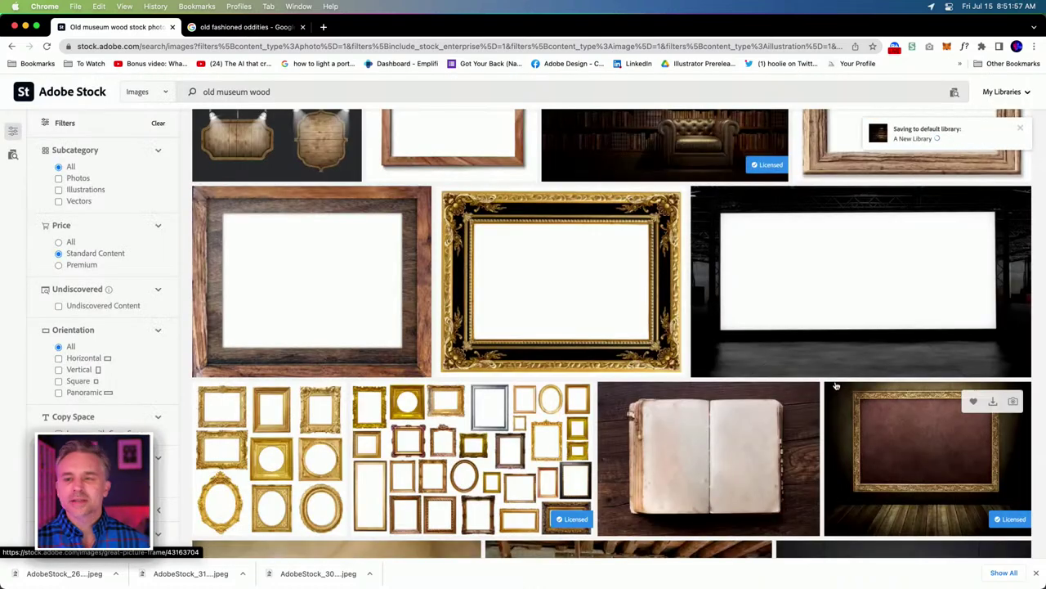
{"action": "scroll", "coordinate": [781, 315], "scroll_direction": "down", "scroll_amount": 4}
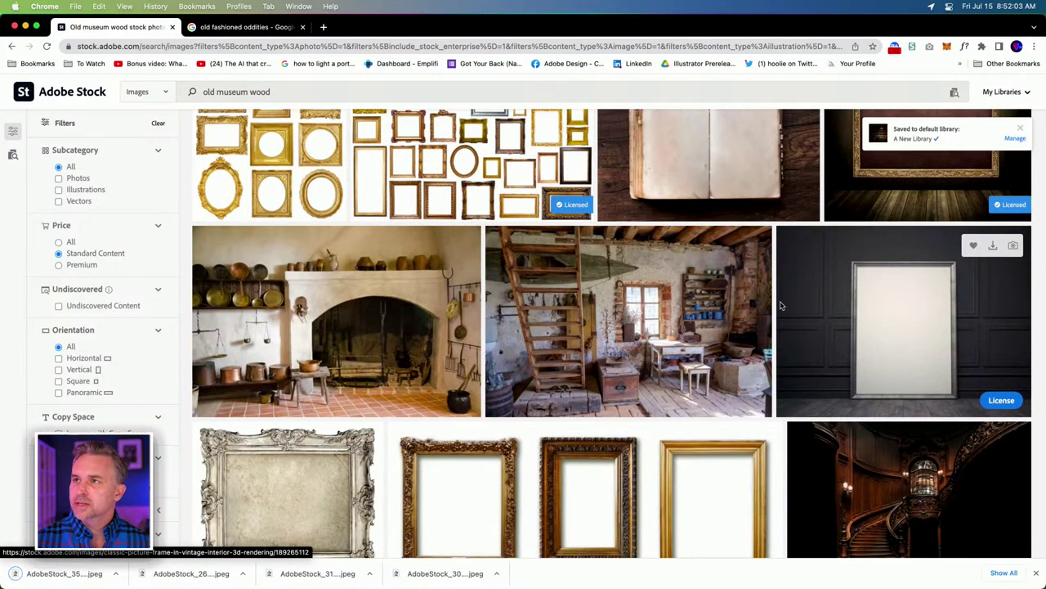
{"action": "scroll", "coordinate": [781, 306], "scroll_direction": "down", "scroll_amount": 4}
{"action": "scroll", "coordinate": [781, 306], "scroll_direction": "down", "scroll_amount": 10}
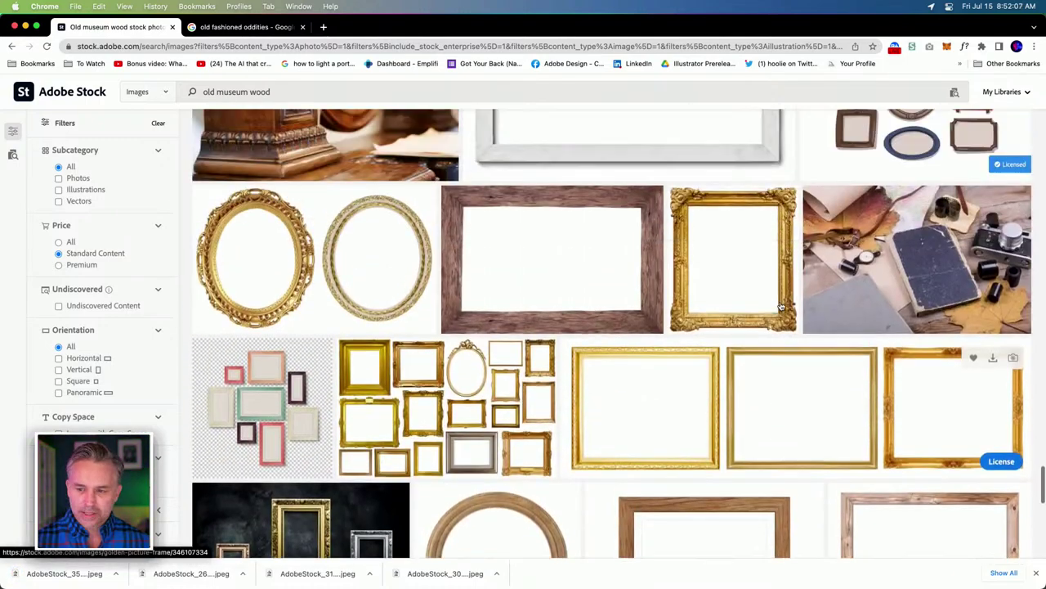
{"action": "scroll", "coordinate": [781, 306], "scroll_direction": "down", "scroll_amount": 6}
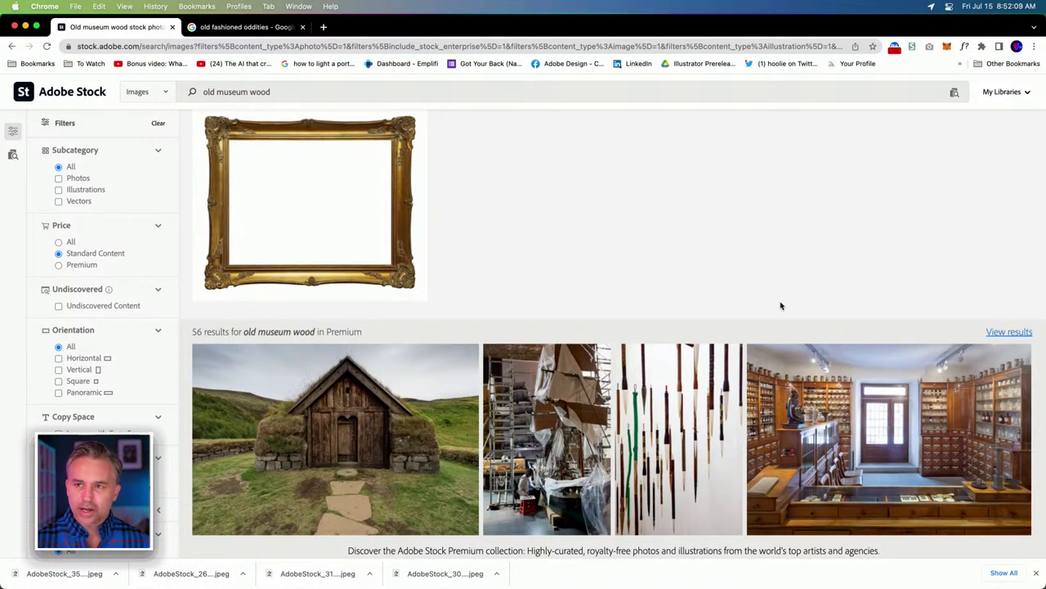
{"action": "scroll", "coordinate": [781, 305], "scroll_direction": "down", "scroll_amount": 10}
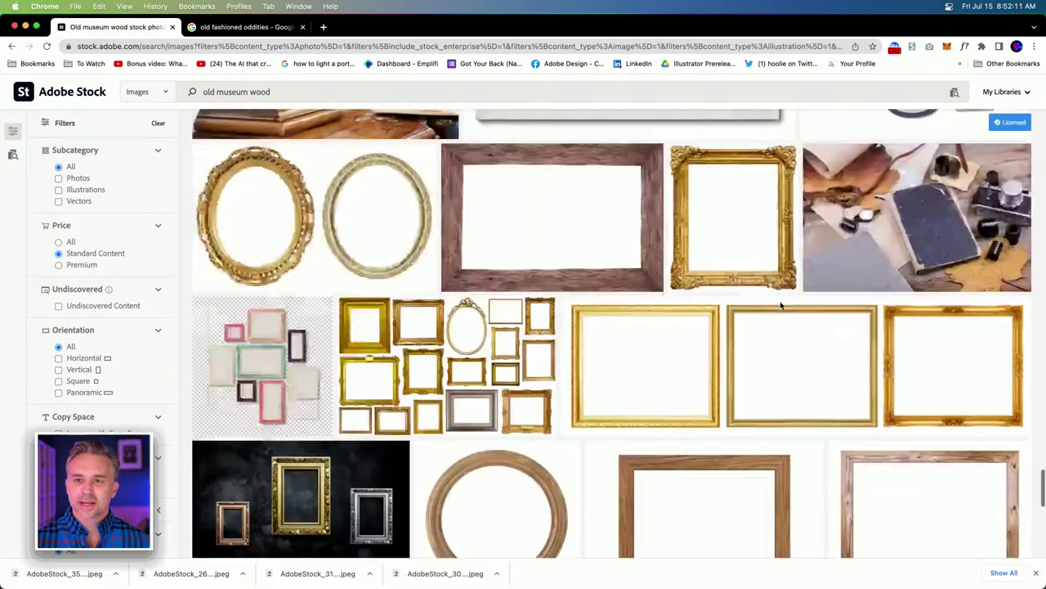
{"action": "scroll", "coordinate": [781, 306], "scroll_direction": "up", "scroll_amount": 1}
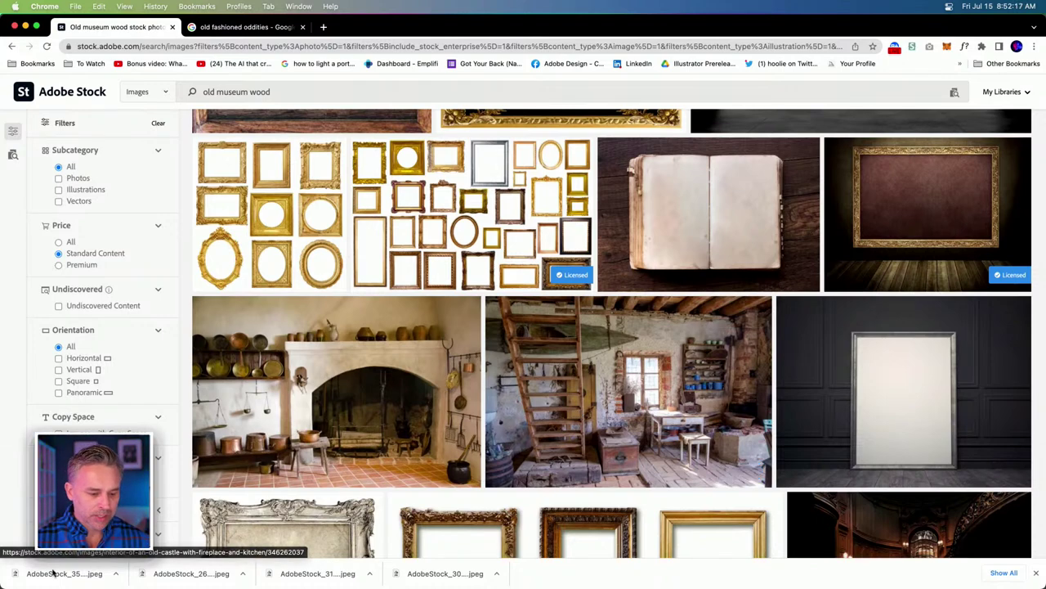
Open the wooden planks, dark library and stone slab AdobeStock JPEGs from Downloads in Photoshop.
{"action": "left_click", "coordinate": [128, 576]}
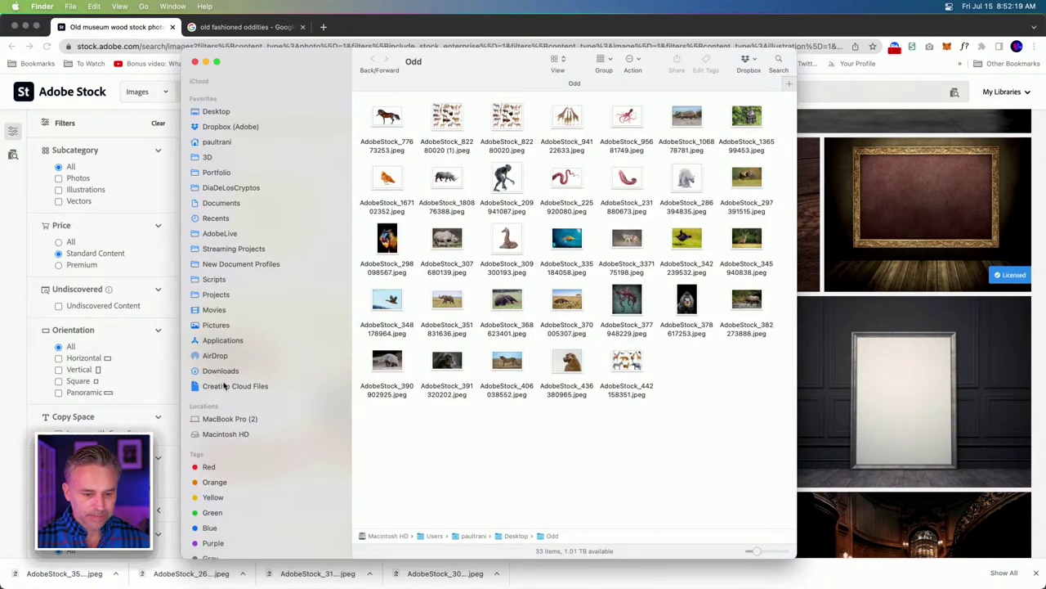
{"action": "left_click", "coordinate": [220, 370]}
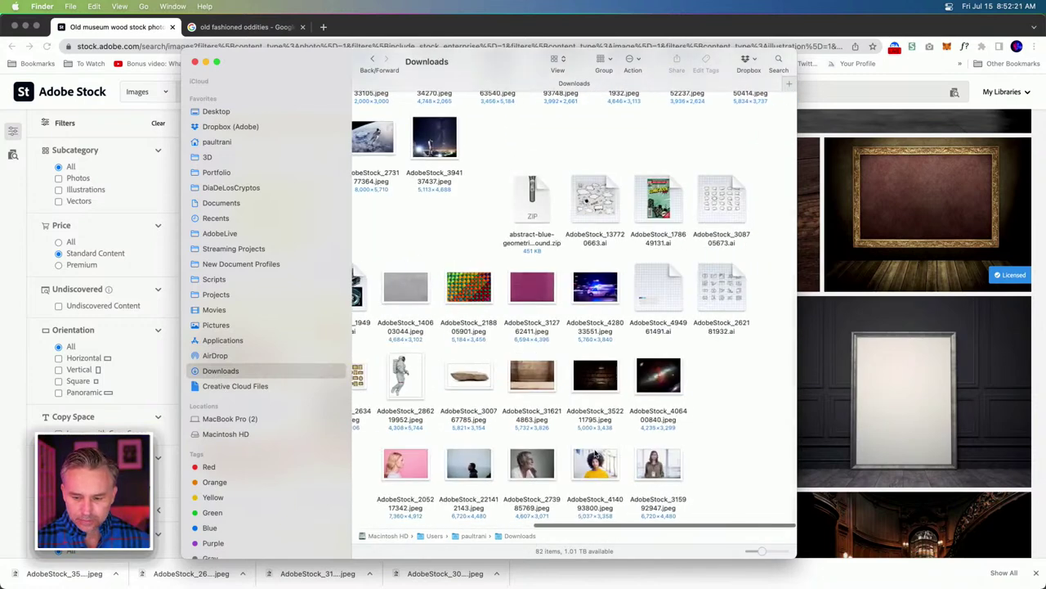
{"action": "left_click", "coordinate": [538, 372]}
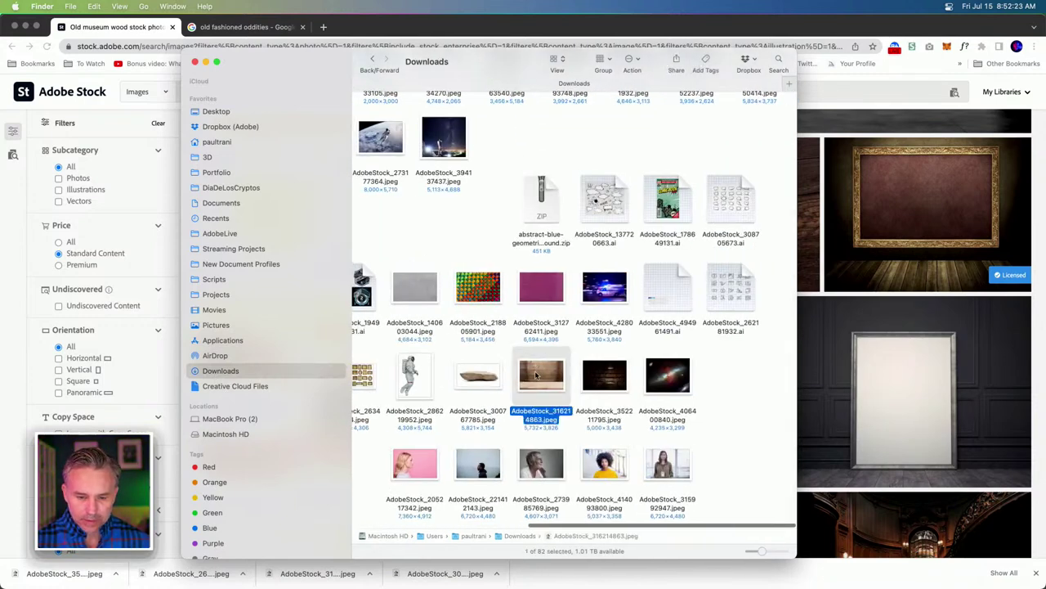
{"action": "left_click", "coordinate": [597, 380], "text": "super"}
{"action": "left_click", "coordinate": [495, 380], "text": "super"}
{"action": "left_click_drag", "start_coordinate": [478, 381], "coordinate": [250, 578]}
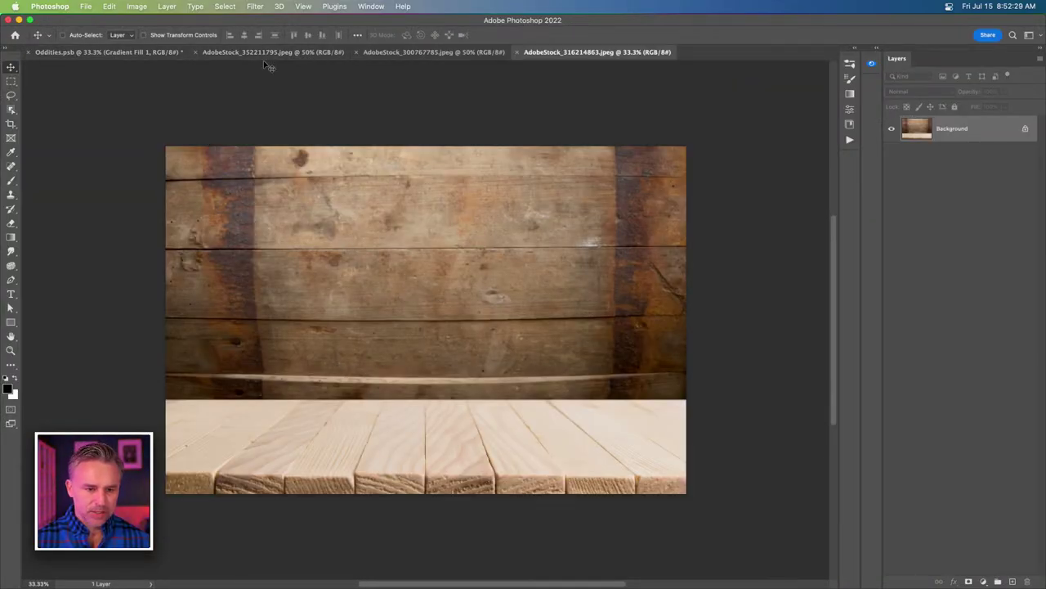
Paste the dark library image into the Oddities composite as a new layer.
{"action": "left_click", "coordinate": [425, 58]}
{"action": "left_click", "coordinate": [308, 55]}
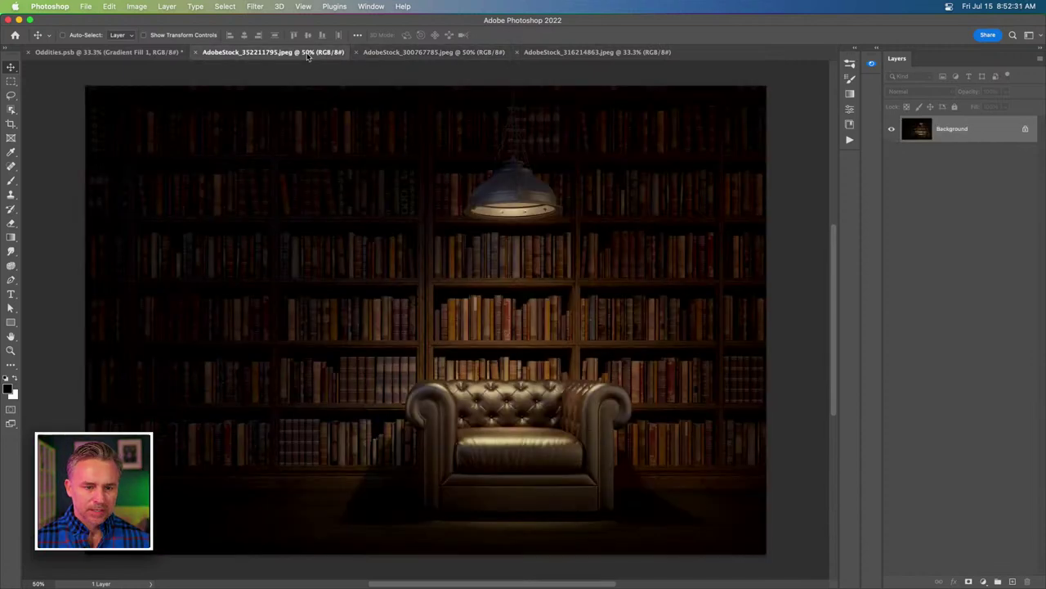
{"action": "left_click", "coordinate": [99, 53]}
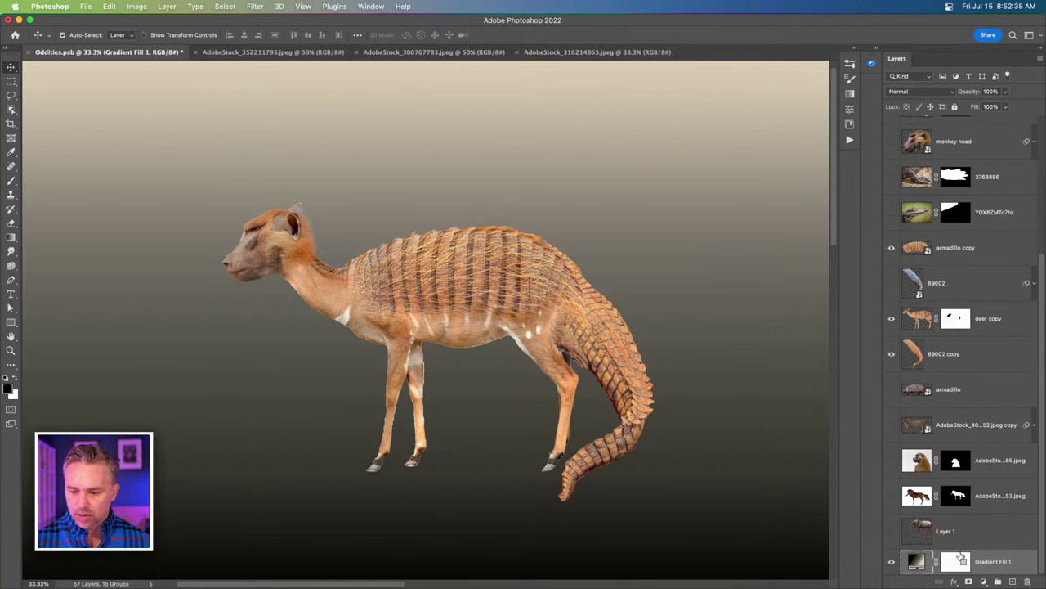
{"action": "key", "text": "super+v"}
Scale the pasted library layer to 250% so it fills the canvas.
{"action": "key", "text": "super+t"}
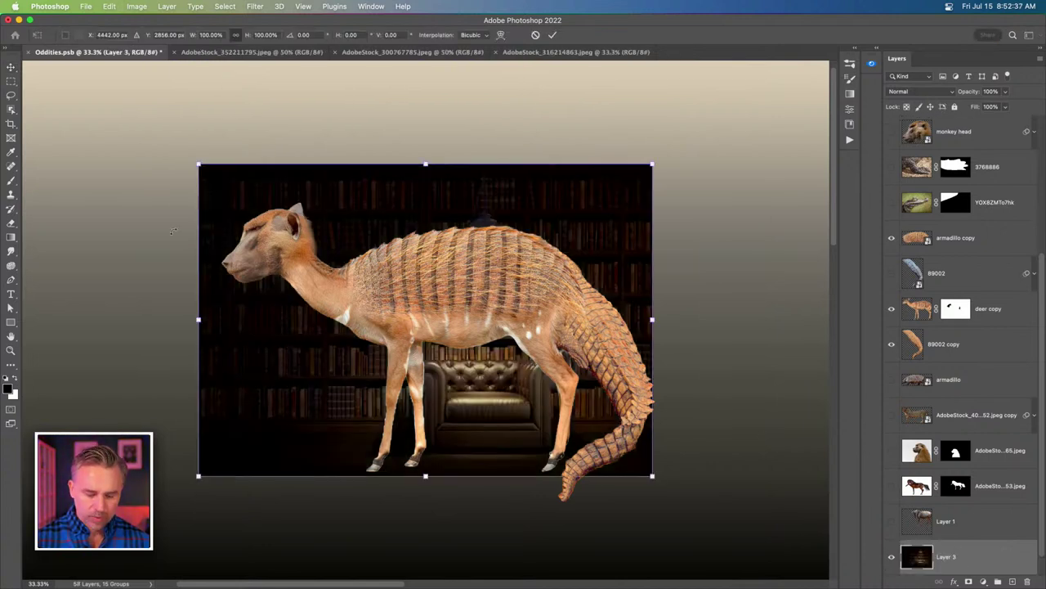
{"action": "left_click", "coordinate": [260, 35]}
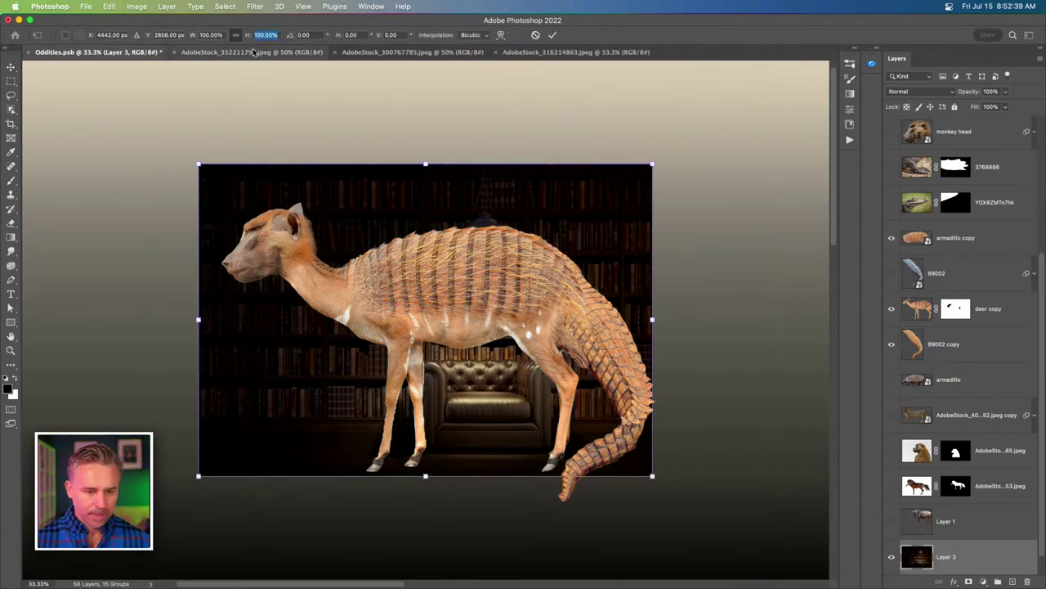
{"action": "type", "text": "50"}
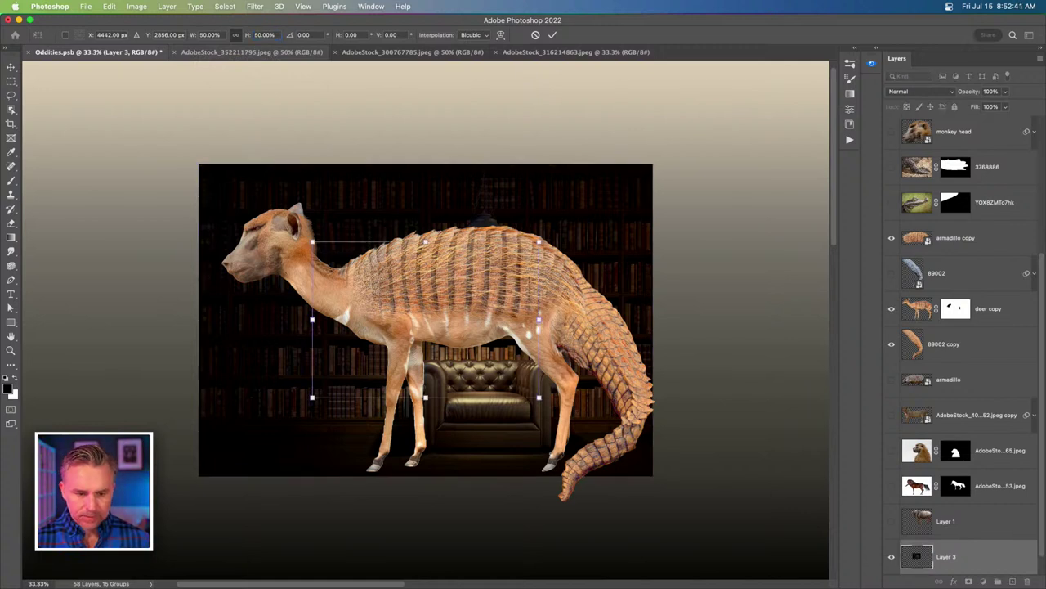
{"action": "key", "text": "Return"}
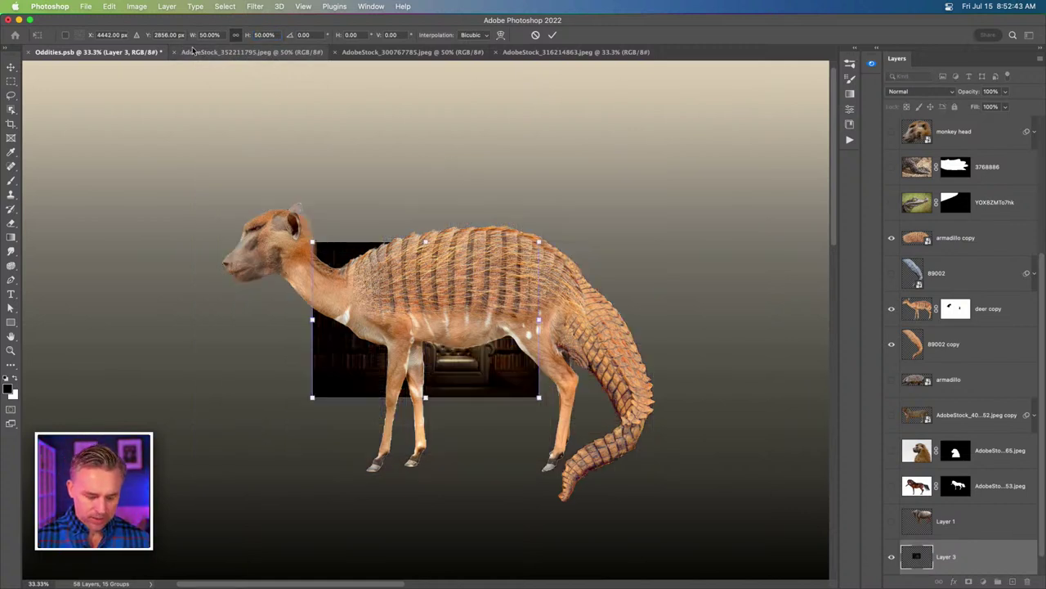
{"action": "left_click", "coordinate": [263, 35]}
{"action": "type", "text": "5"}
{"action": "key", "text": "Return"}
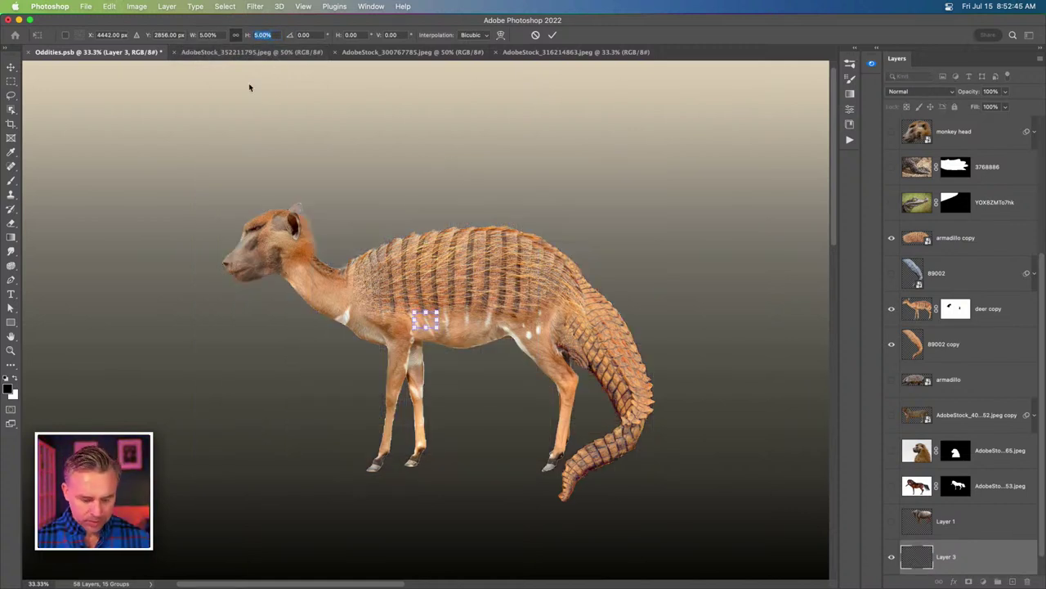
{"action": "type", "text": "250"}
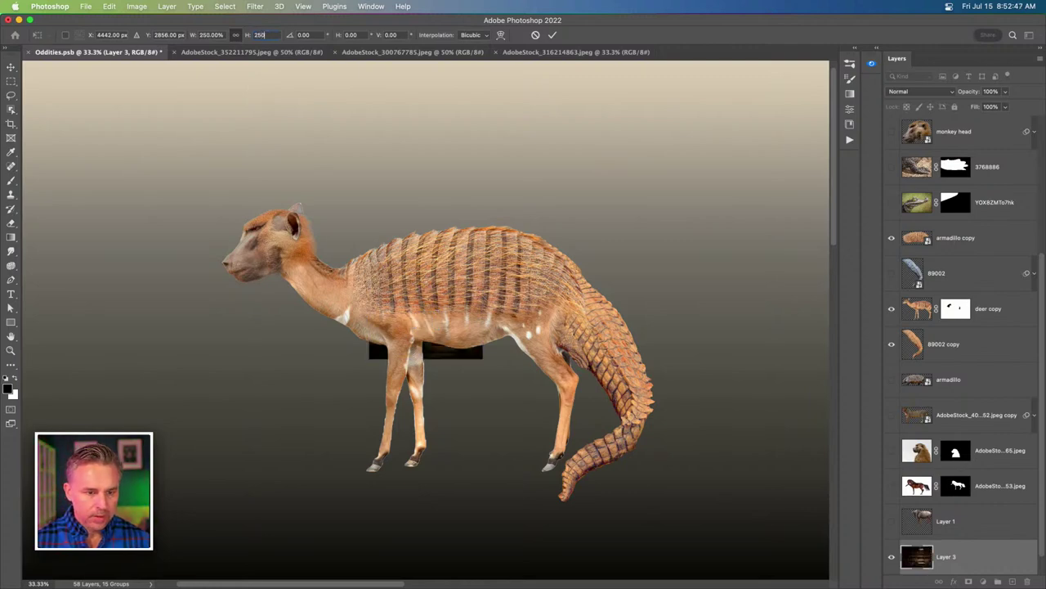
{"action": "key", "text": "Return"}
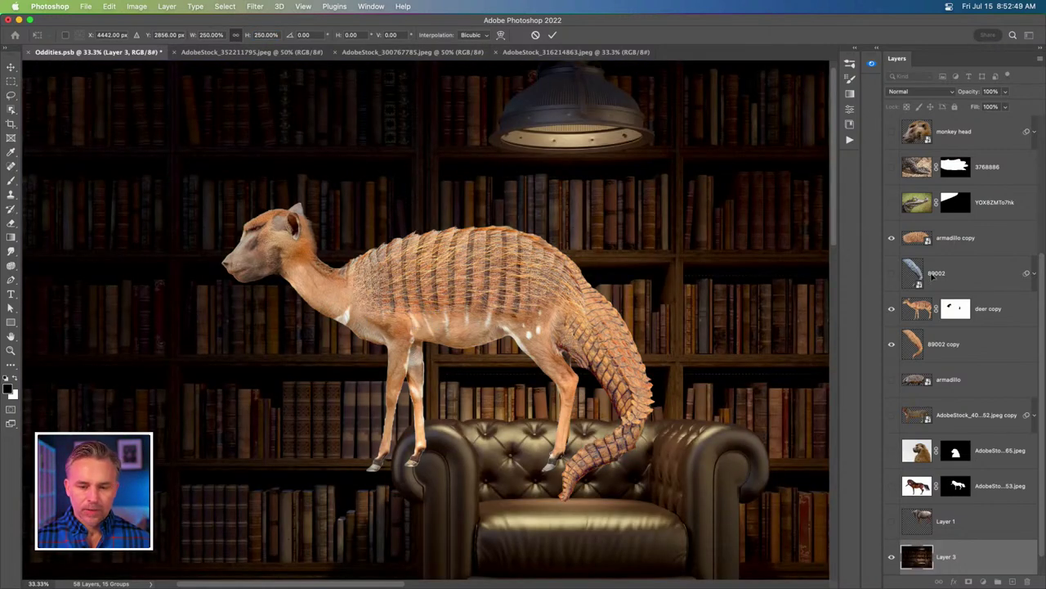
{"action": "left_click_drag", "start_coordinate": [292, 381], "coordinate": [576, 226]}
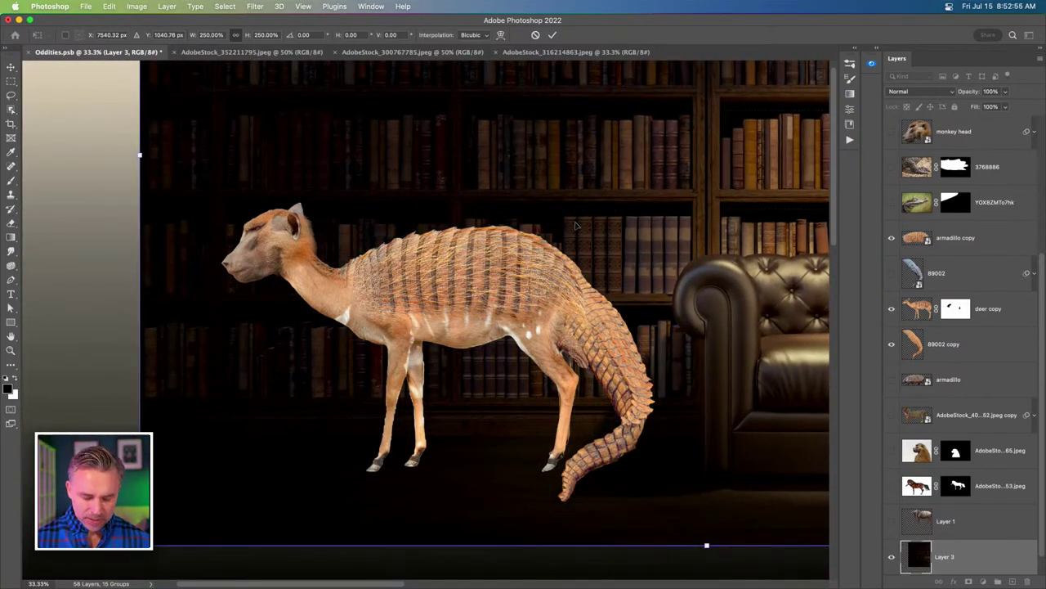
{"action": "key", "text": "super+z"}
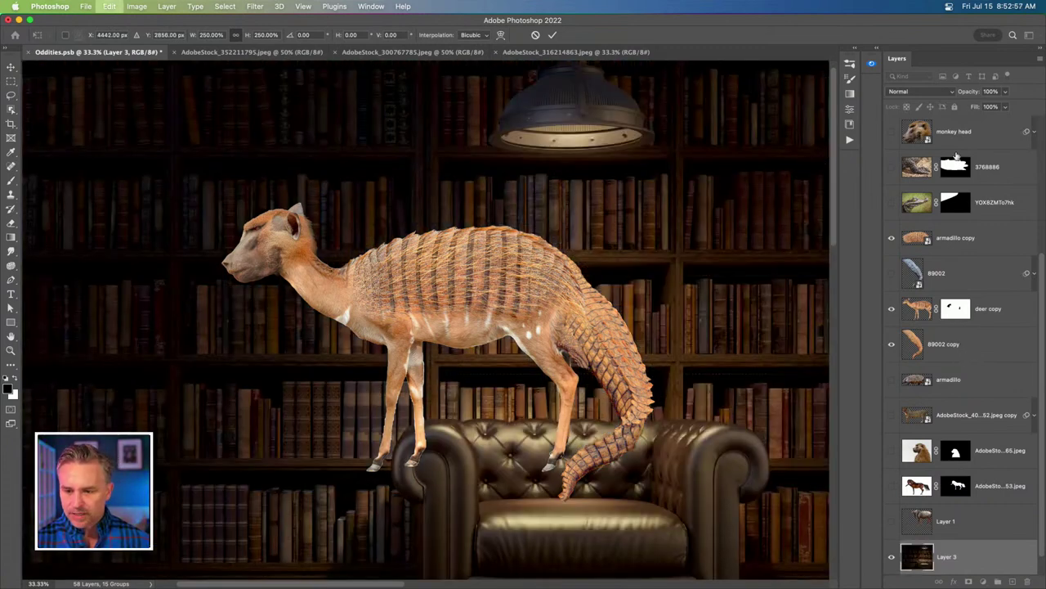
Reposition the library background so the leather armchair sits on the right.
{"action": "left_click", "coordinate": [967, 350]}
{"action": "scroll", "coordinate": [932, 225], "scroll_direction": "up", "scroll_amount": 3}
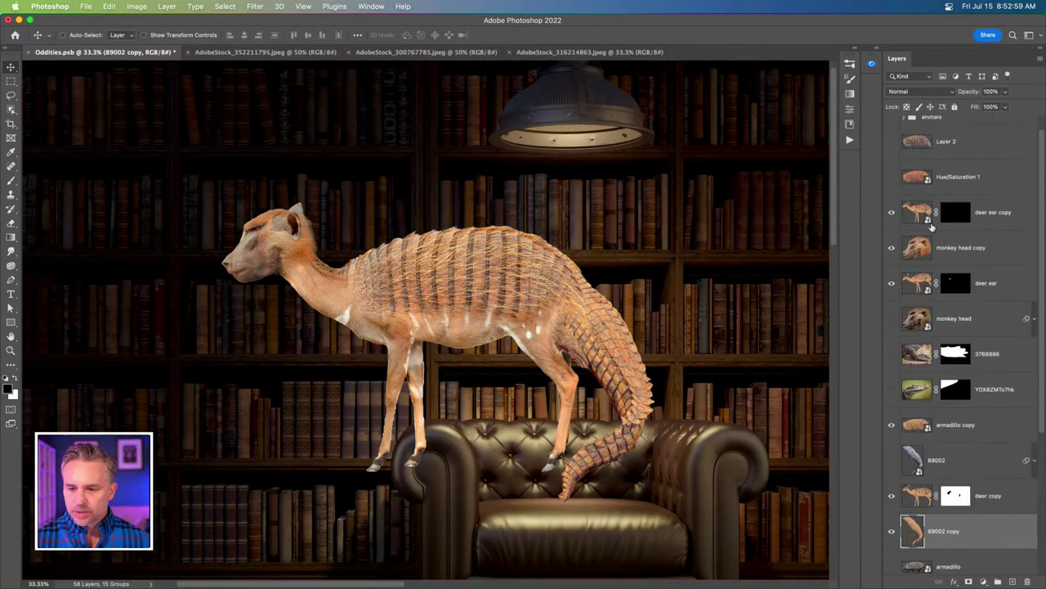
{"action": "left_click", "coordinate": [1003, 213], "text": "shift"}
{"action": "key", "text": "super+minus"}
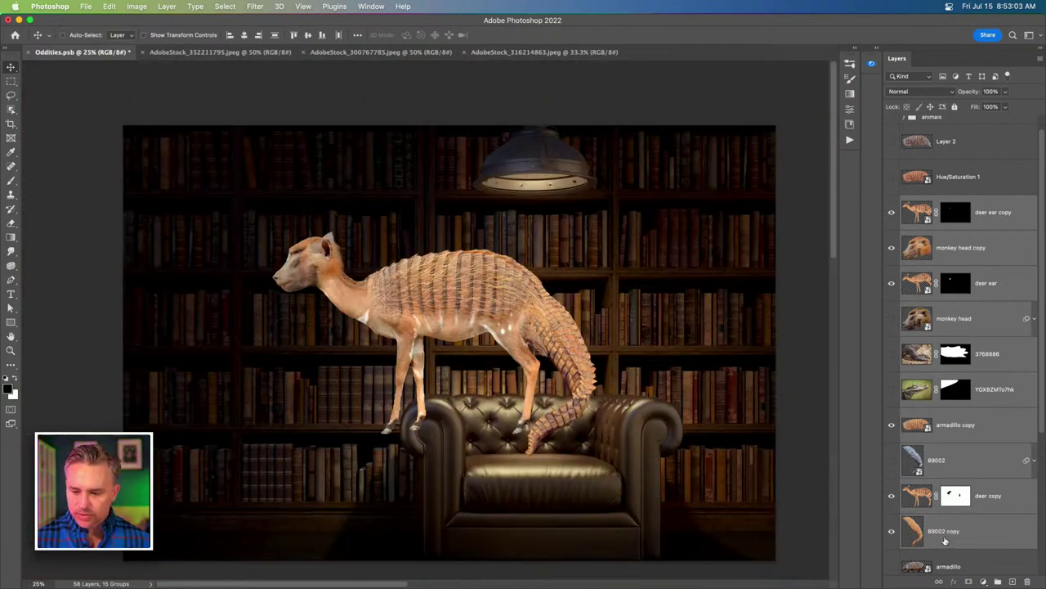
{"action": "scroll", "coordinate": [945, 541], "scroll_direction": "down", "scroll_amount": 5}
{"action": "left_click", "coordinate": [946, 562]}
{"action": "left_click_drag", "start_coordinate": [286, 448], "coordinate": [388, 397]}
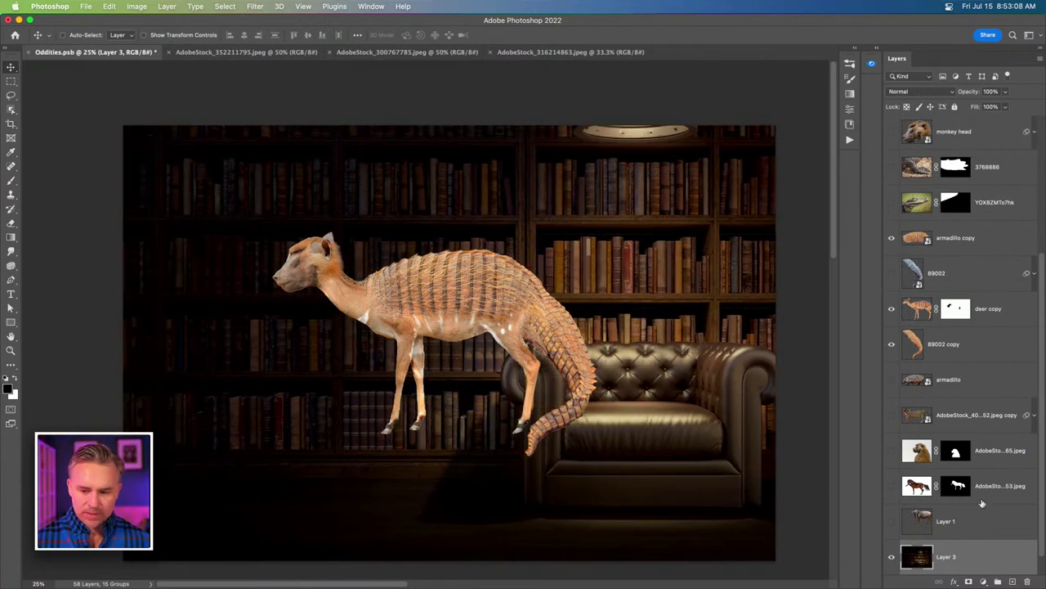
Move all the creature layers left and down onto the floor beside the armchair.
{"action": "left_click", "coordinate": [962, 349]}
{"action": "scroll", "coordinate": [961, 327], "scroll_direction": "up", "scroll_amount": 5}
{"action": "left_click", "coordinate": [981, 193], "text": "shift"}
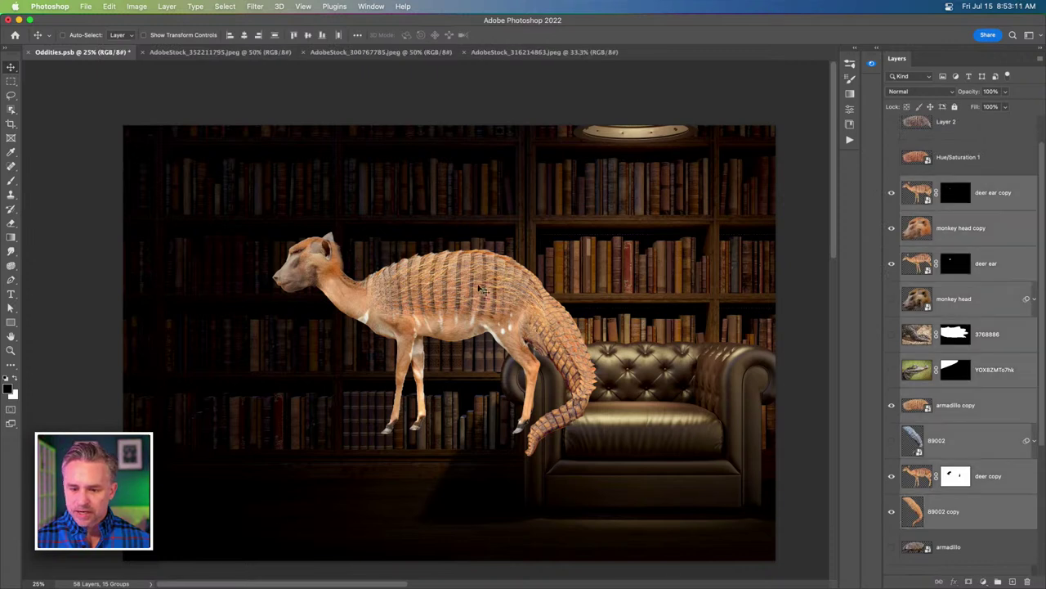
{"action": "left_click_drag", "start_coordinate": [462, 287], "coordinate": [339, 363]}
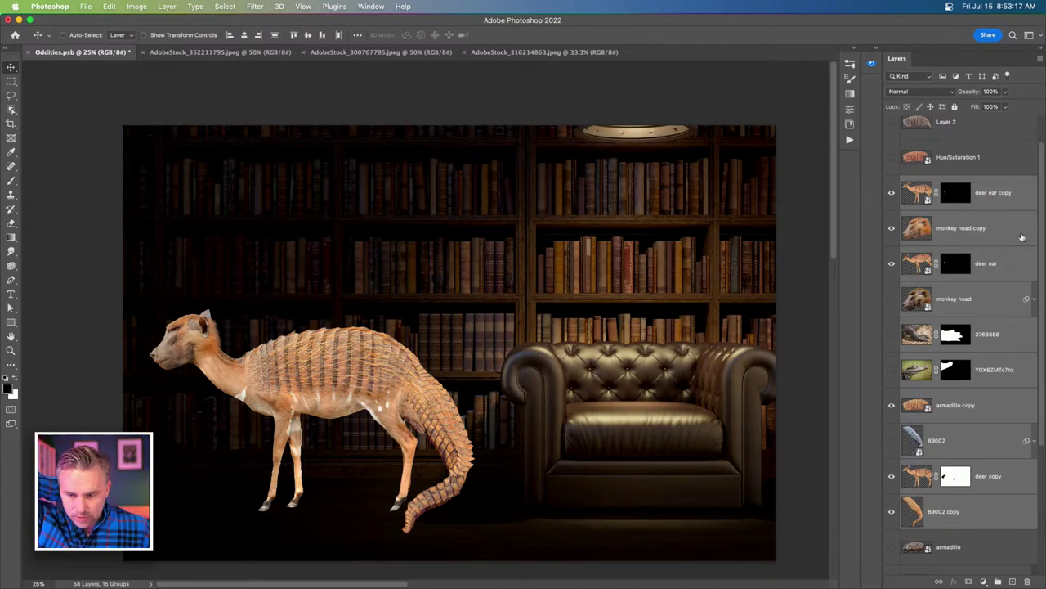
{"action": "left_click", "coordinate": [986, 204]}
Merge the creature's head and ear layers into a single deer ear copy layer.
{"action": "left_click", "coordinate": [987, 266], "text": "shift"}
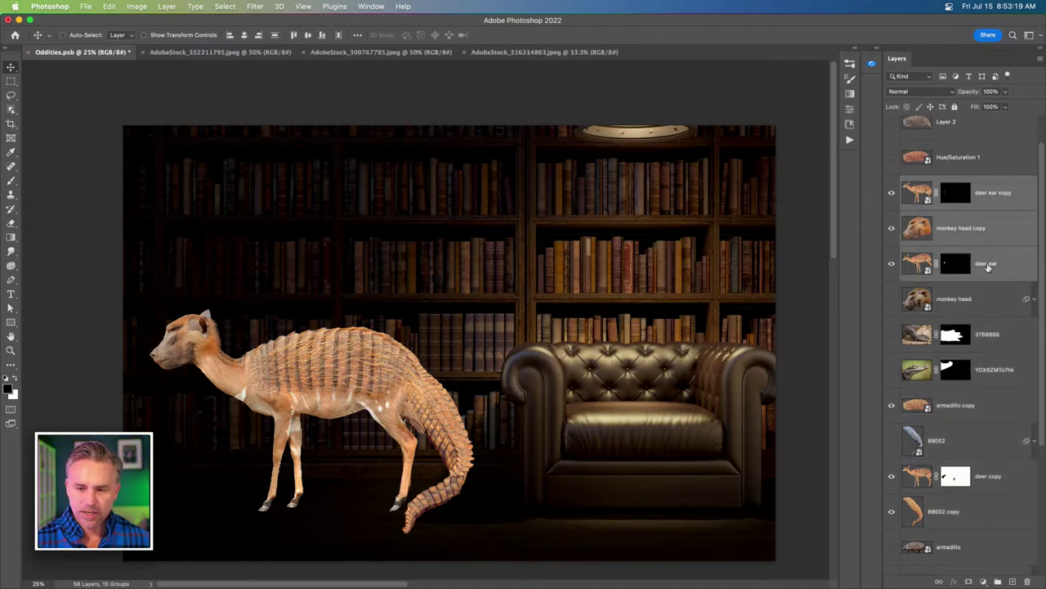
{"action": "key", "text": "super+g"}
{"action": "key", "text": "super+z"}
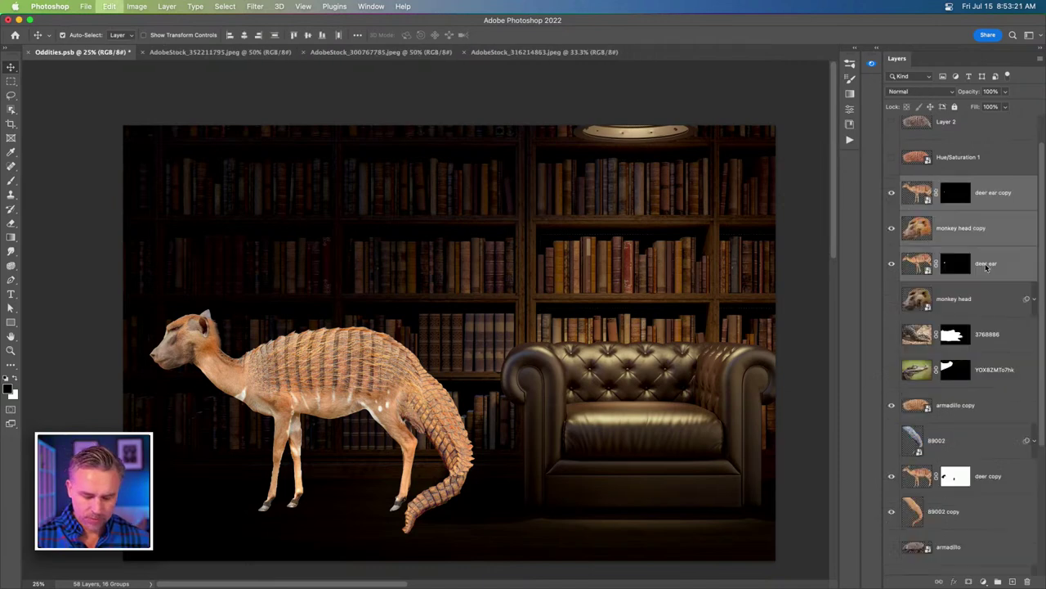
{"action": "key", "text": "super+e"}
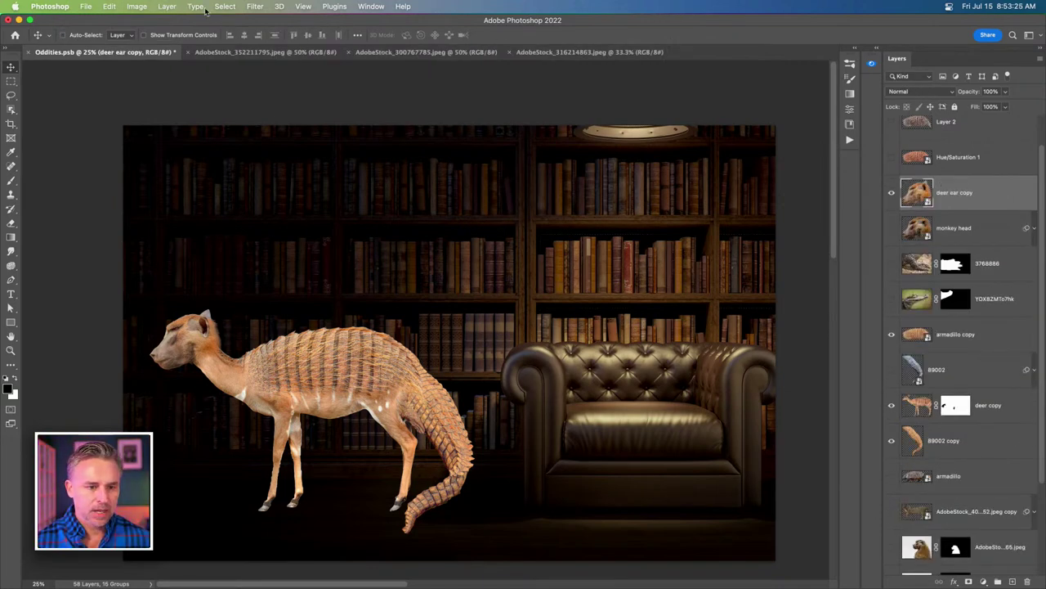
Select the 89002 copy, deer copy, armadillo copy and deer ear copy layers together.
{"action": "scroll", "coordinate": [1007, 564], "scroll_direction": "down", "scroll_amount": 3}
{"action": "left_click", "coordinate": [943, 537]}
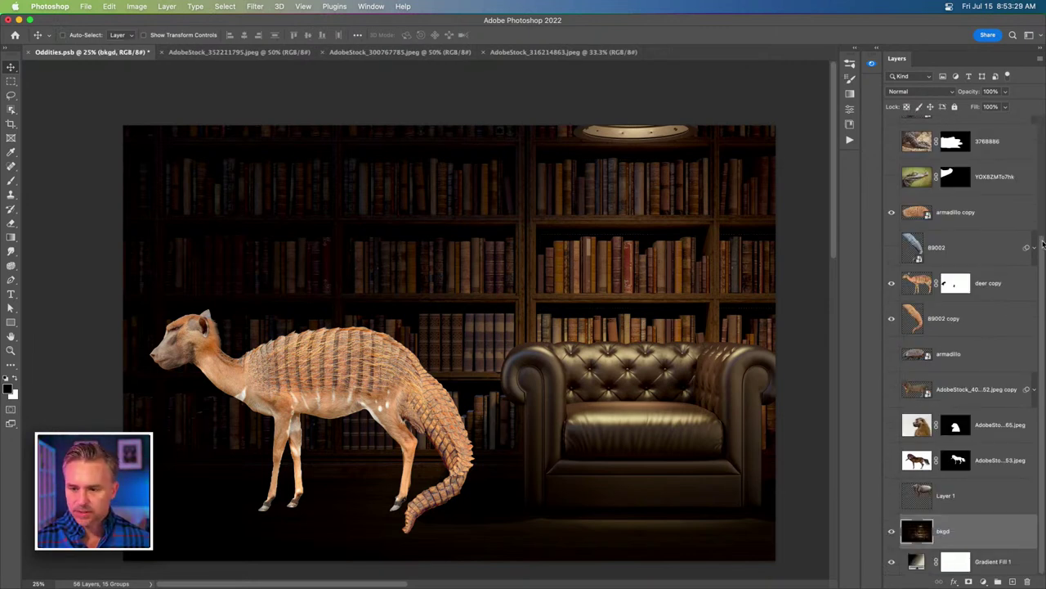
{"action": "scroll", "coordinate": [1042, 243], "scroll_direction": "up", "scroll_amount": 5}
{"action": "left_click", "coordinate": [961, 237]}
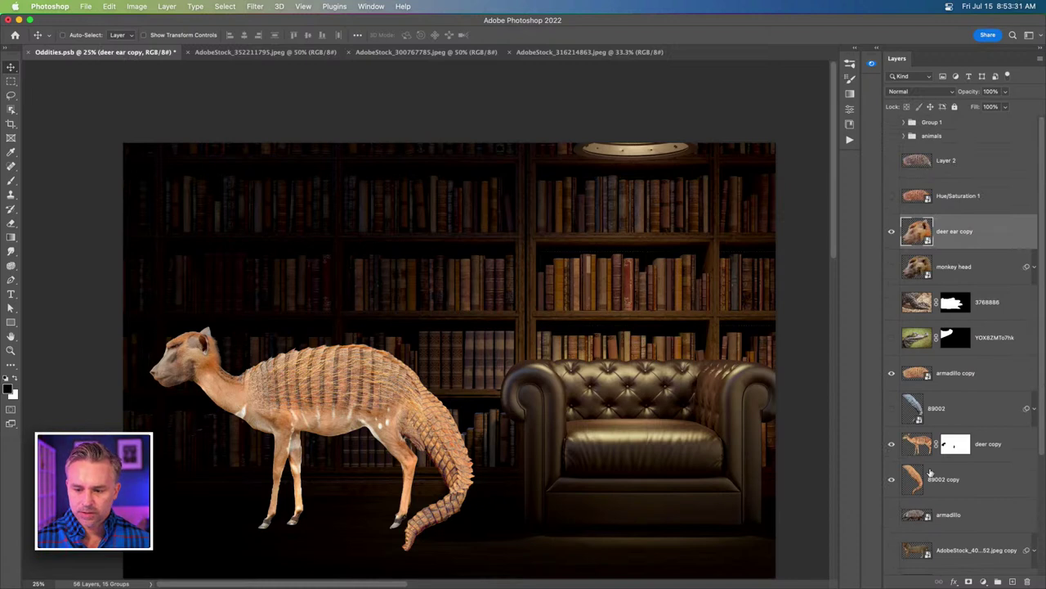
{"action": "scroll", "coordinate": [892, 235], "scroll_direction": "down", "scroll_amount": 5}
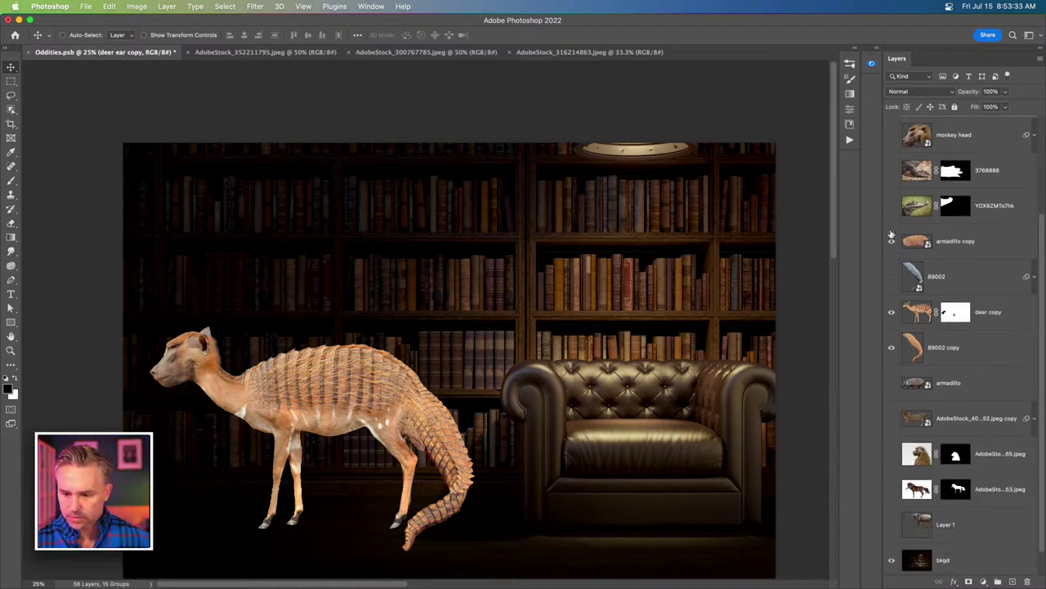
{"action": "left_click", "coordinate": [970, 332]}
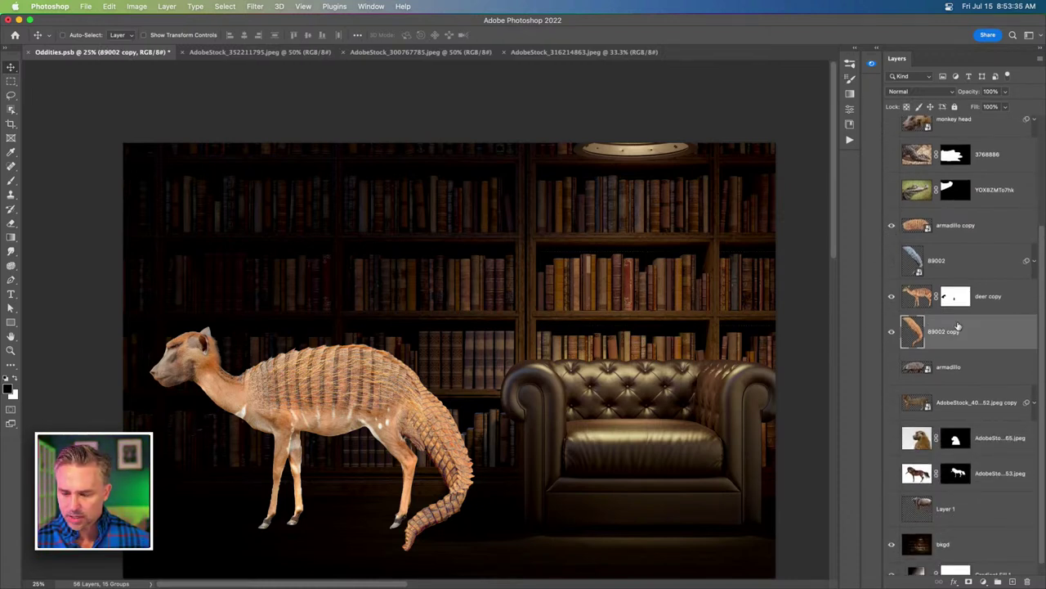
{"action": "left_click", "coordinate": [984, 294], "text": "shift"}
{"action": "left_click", "coordinate": [972, 228], "text": "super"}
{"action": "scroll", "coordinate": [972, 229], "scroll_direction": "up", "scroll_amount": 5}
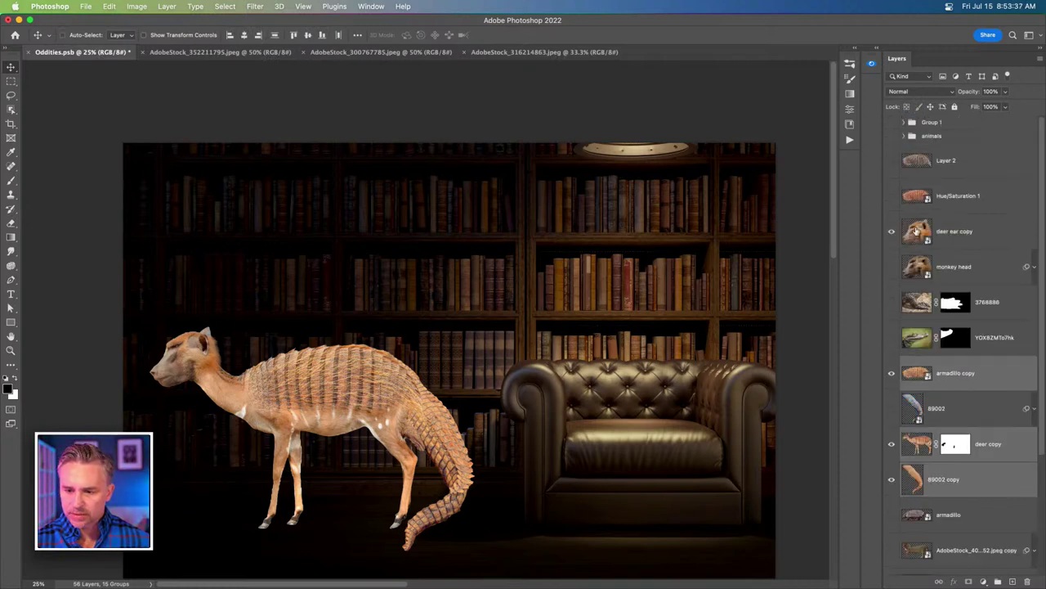
{"action": "left_click", "coordinate": [971, 233], "text": "super"}
Convert the selected creature layers into one smart object and make it visible.
{"action": "right_click", "coordinate": [971, 233]}
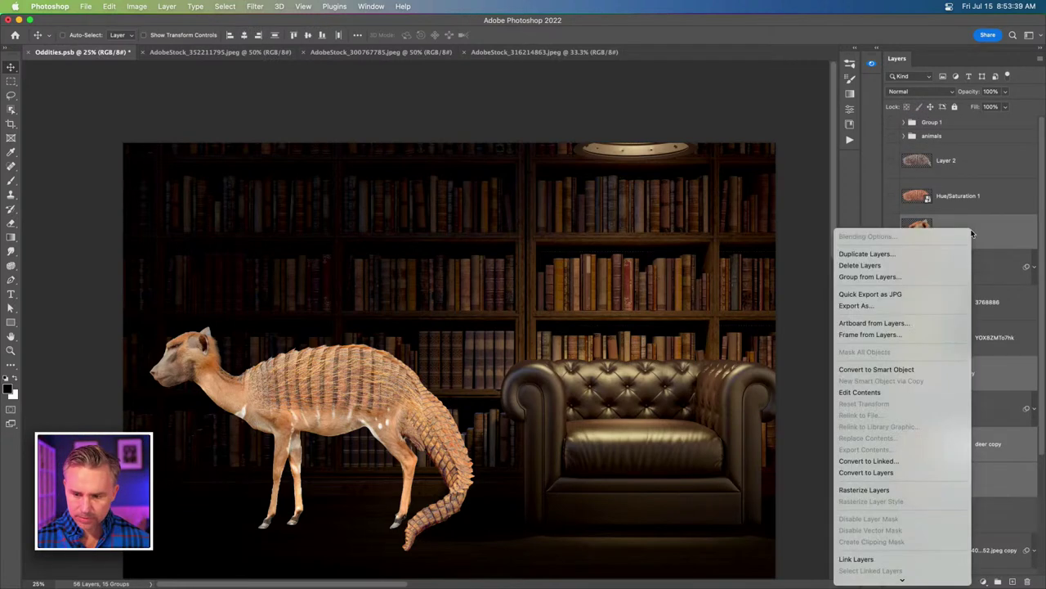
{"action": "left_click", "coordinate": [869, 369]}
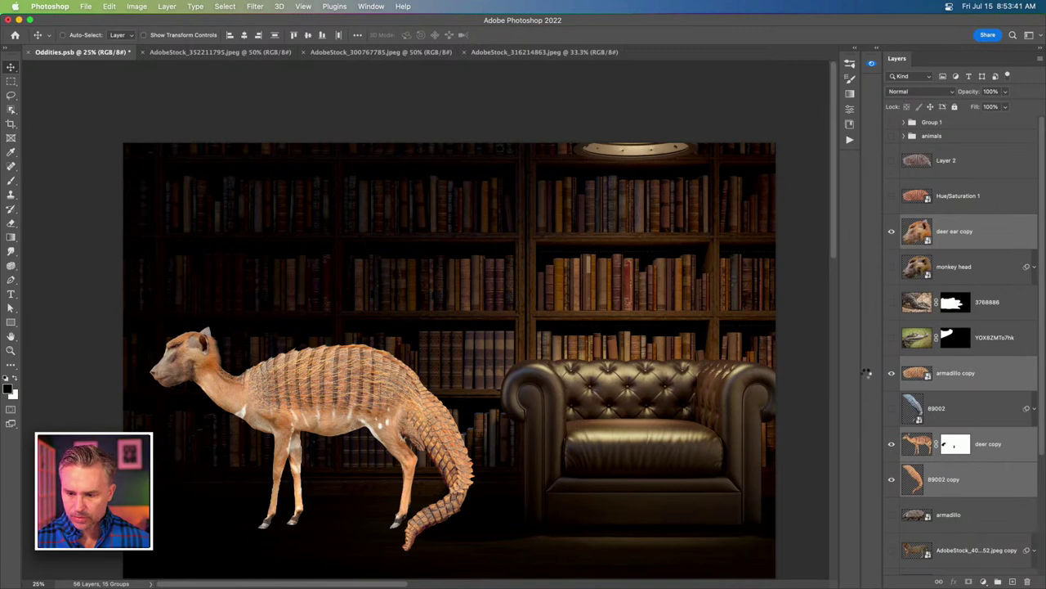
{"action": "left_click", "coordinate": [893, 233]}
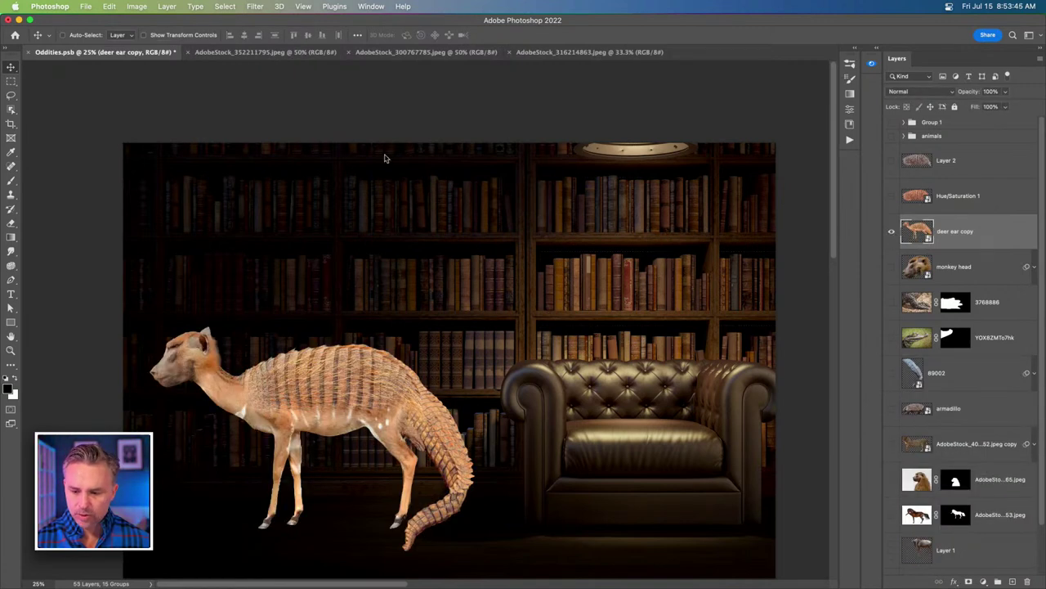
{"action": "scroll", "coordinate": [327, 98], "scroll_direction": "up", "scroll_amount": 10}
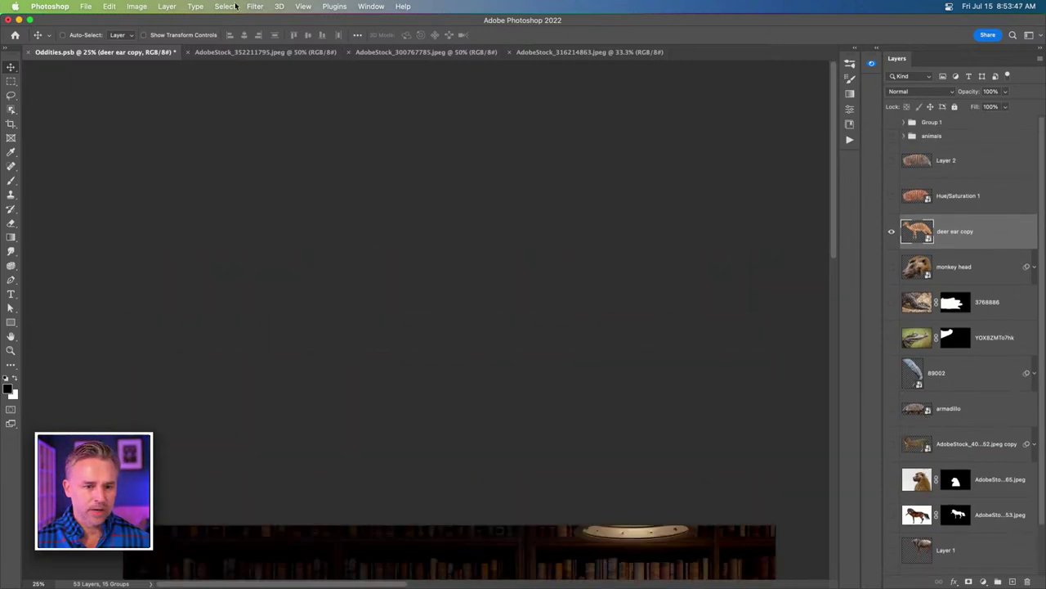
Apply the Harmonization neural filter with bkgd as the reference, output as a smart filter.
{"action": "scroll", "coordinate": [267, 444], "scroll_direction": "down", "scroll_amount": 10}
{"action": "left_click", "coordinate": [255, 7]}
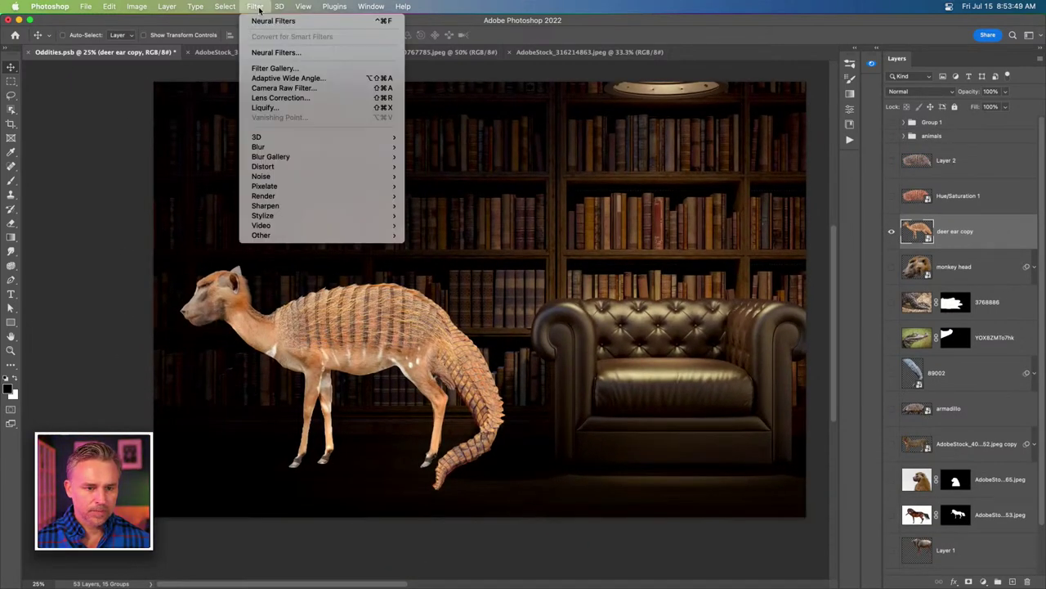
{"action": "left_click", "coordinate": [277, 53]}
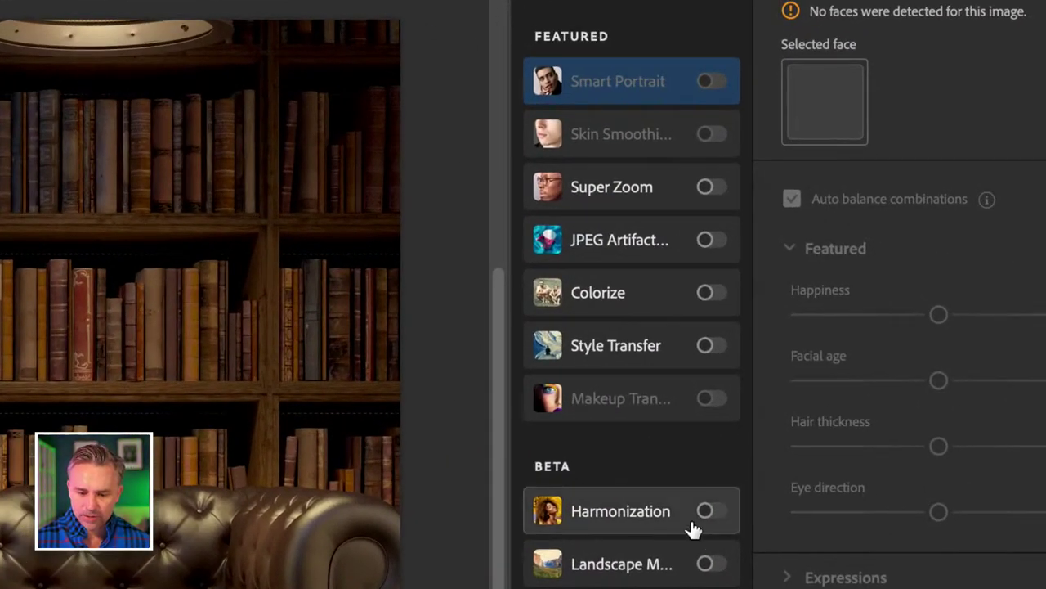
{"action": "left_click", "coordinate": [708, 510]}
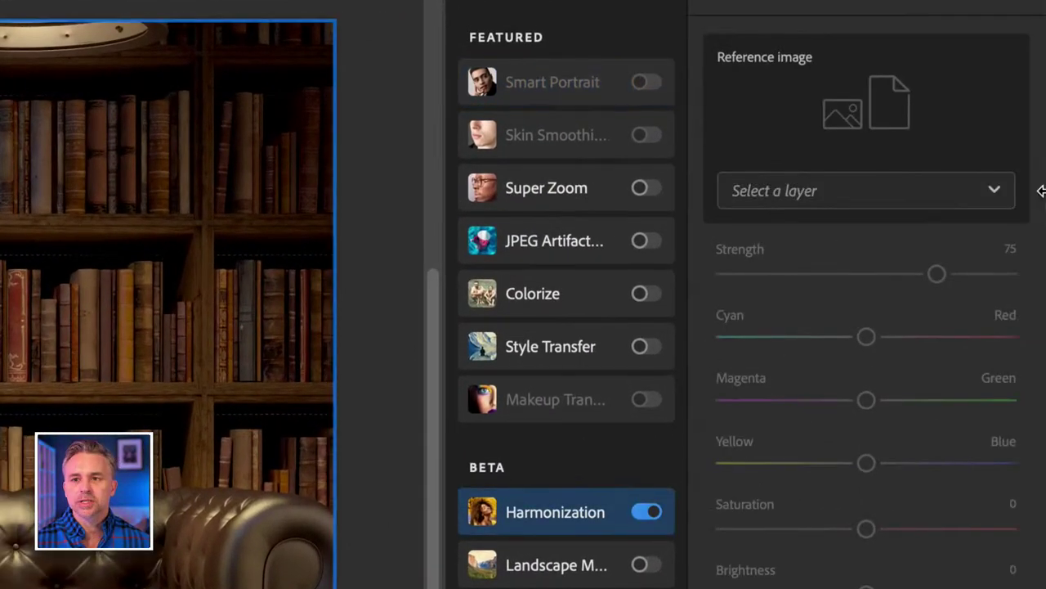
{"action": "left_click", "coordinate": [976, 190]}
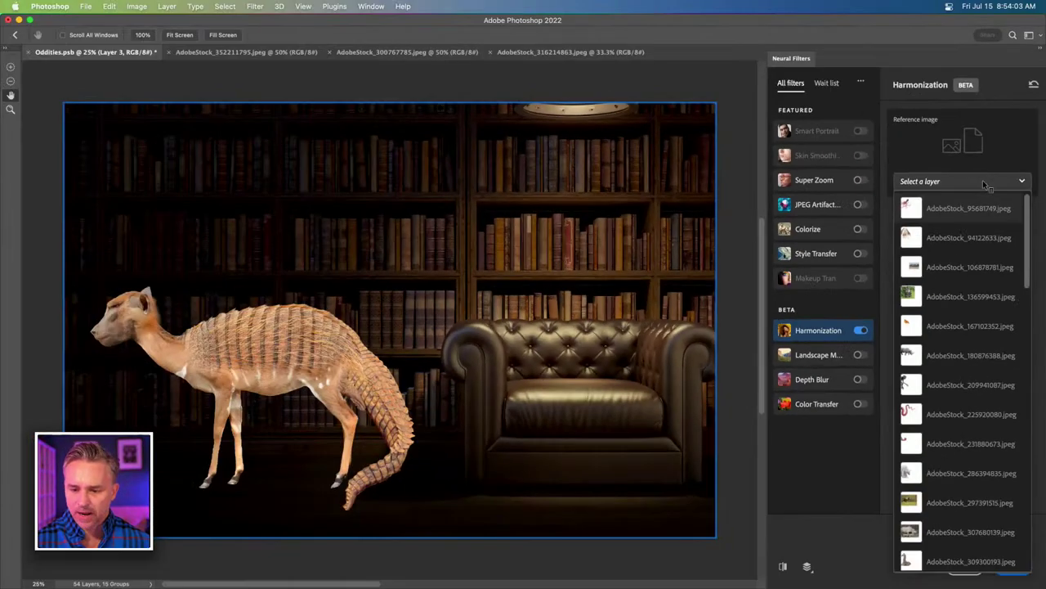
{"action": "scroll", "coordinate": [867, 571], "scroll_direction": "down", "scroll_amount": 15}
{"action": "left_click", "coordinate": [934, 556]}
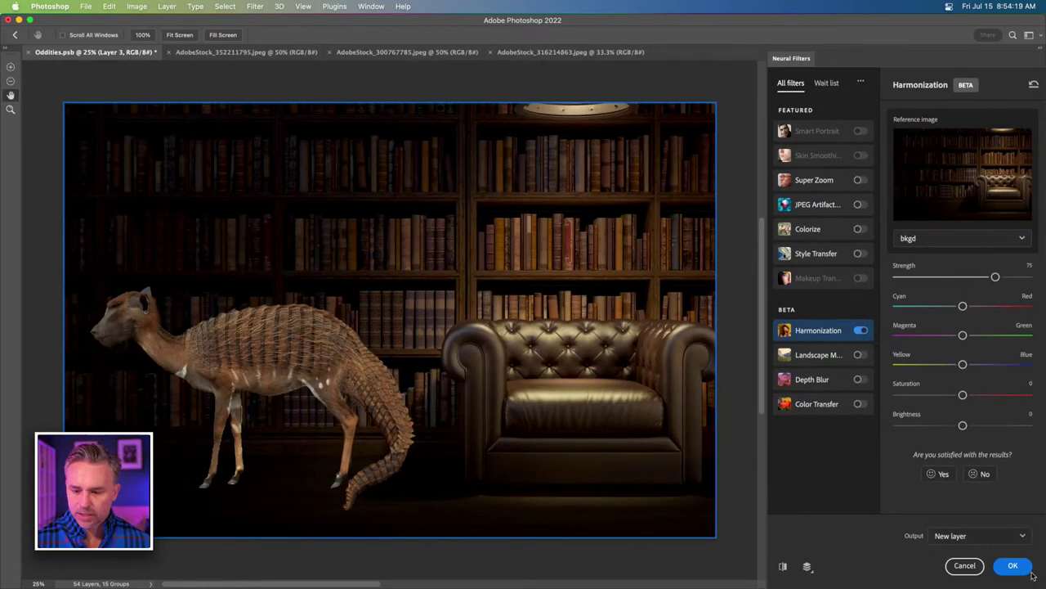
{"action": "left_click", "coordinate": [971, 536]}
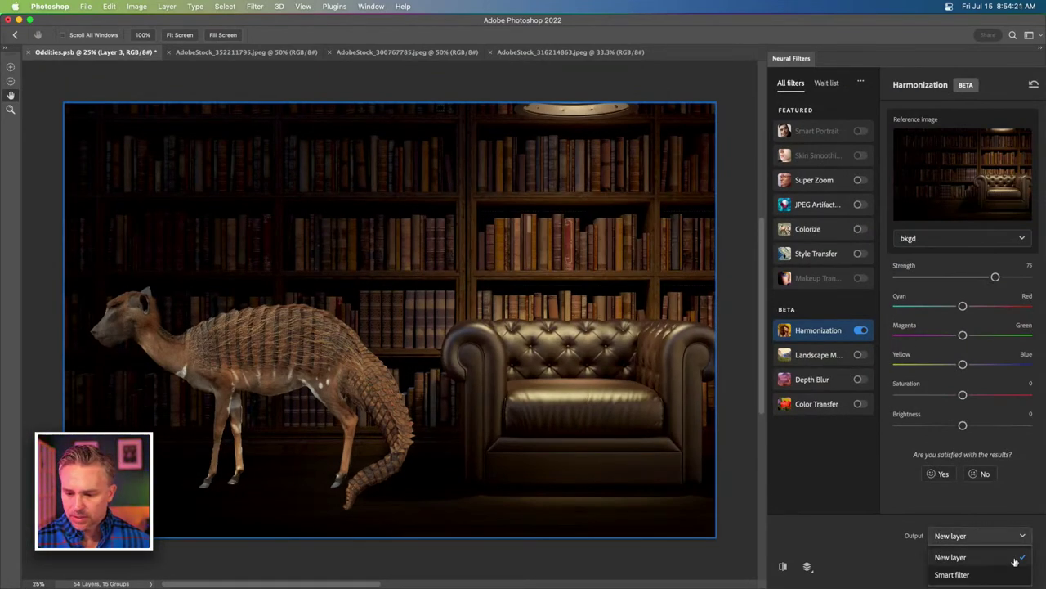
{"action": "left_click", "coordinate": [973, 575]}
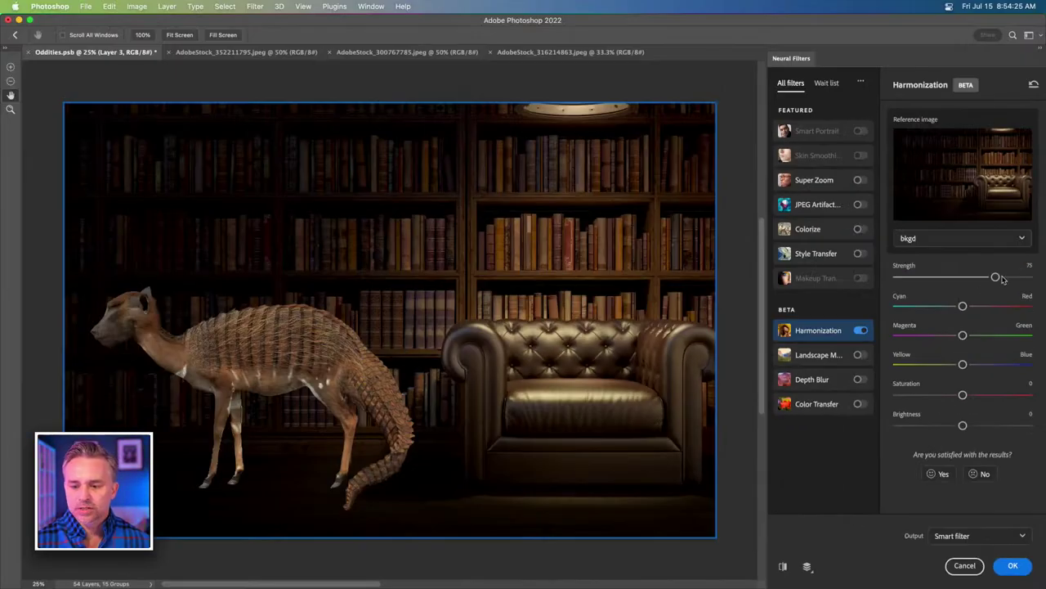
{"action": "left_click", "coordinate": [1013, 565]}
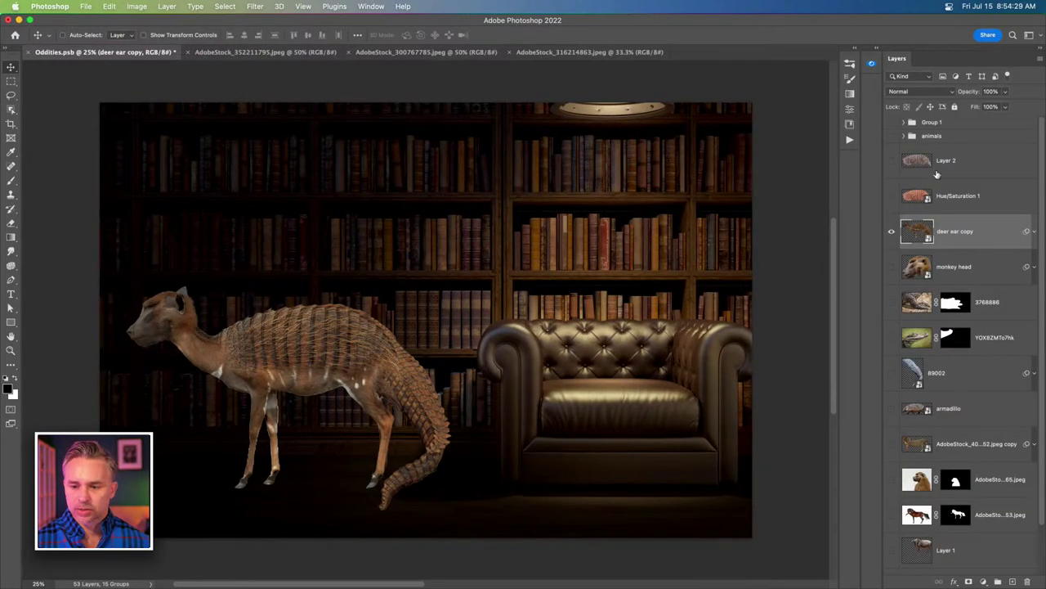
Add a Levels adjustment clipped to the creature and raise the black input to 11.
{"action": "left_click", "coordinate": [984, 582]}
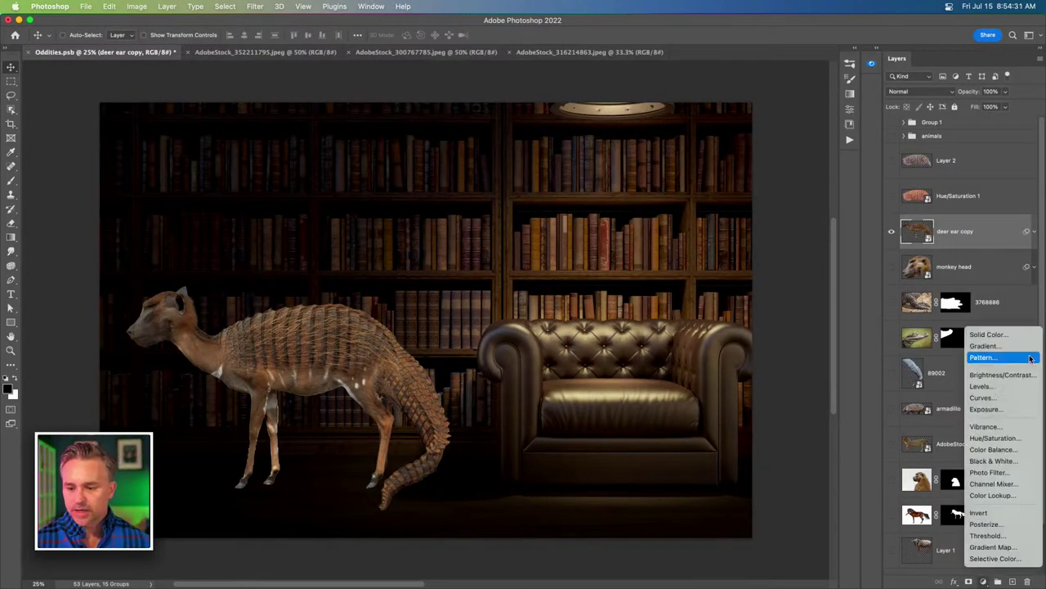
{"action": "left_click", "coordinate": [985, 385]}
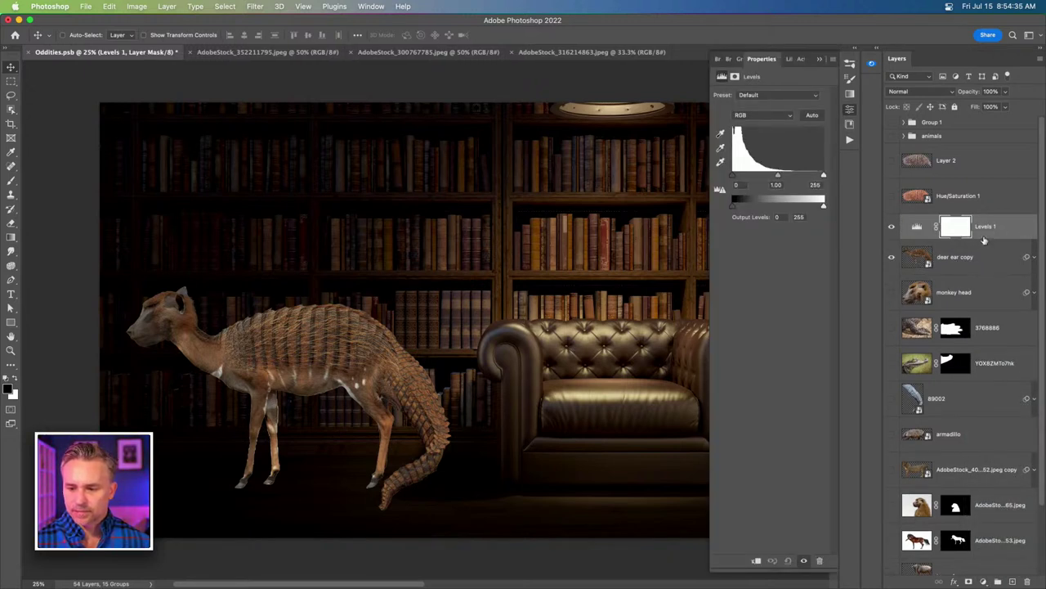
{"action": "left_click", "coordinate": [994, 234]}
{"action": "left_click", "coordinate": [936, 241], "text": "alt"}
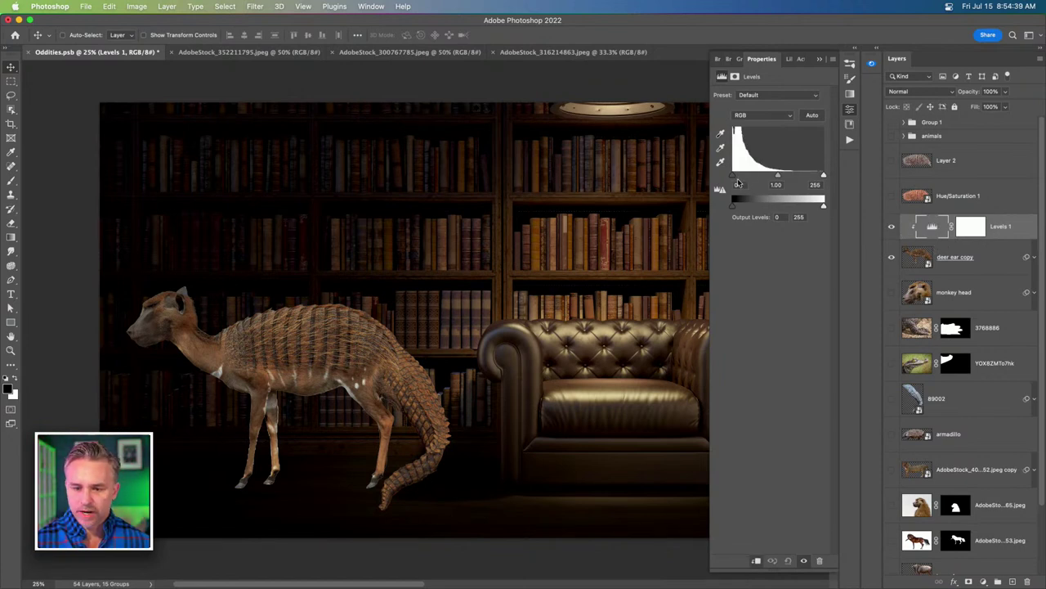
{"action": "left_click_drag", "start_coordinate": [733, 175], "coordinate": [740, 175]}
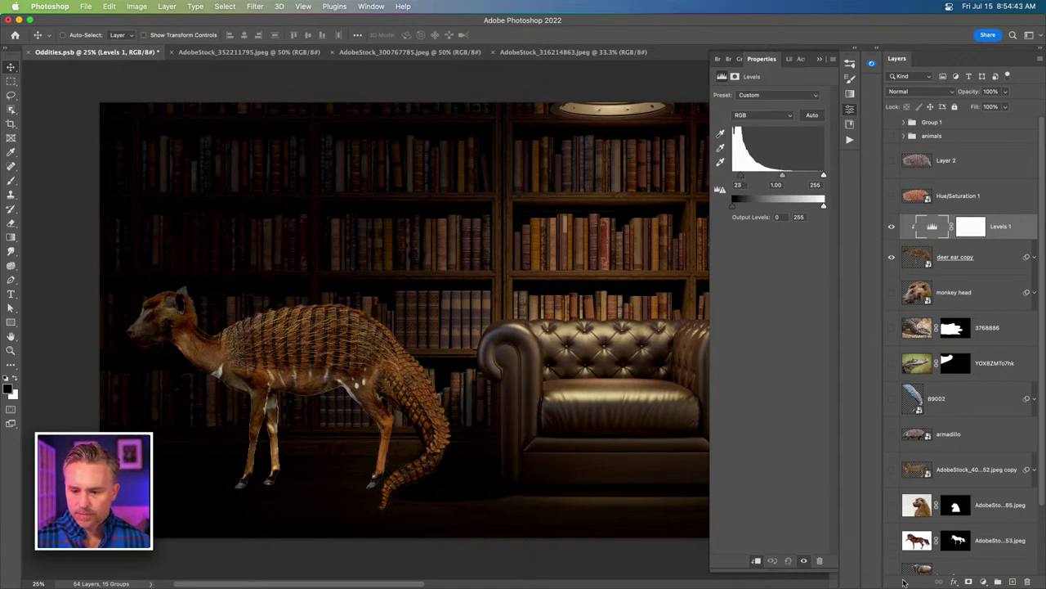
Add a clipped Hue/Saturation at saturation -23 and darken the Levels midtones to 0.86.
{"action": "left_click", "coordinate": [983, 582]}
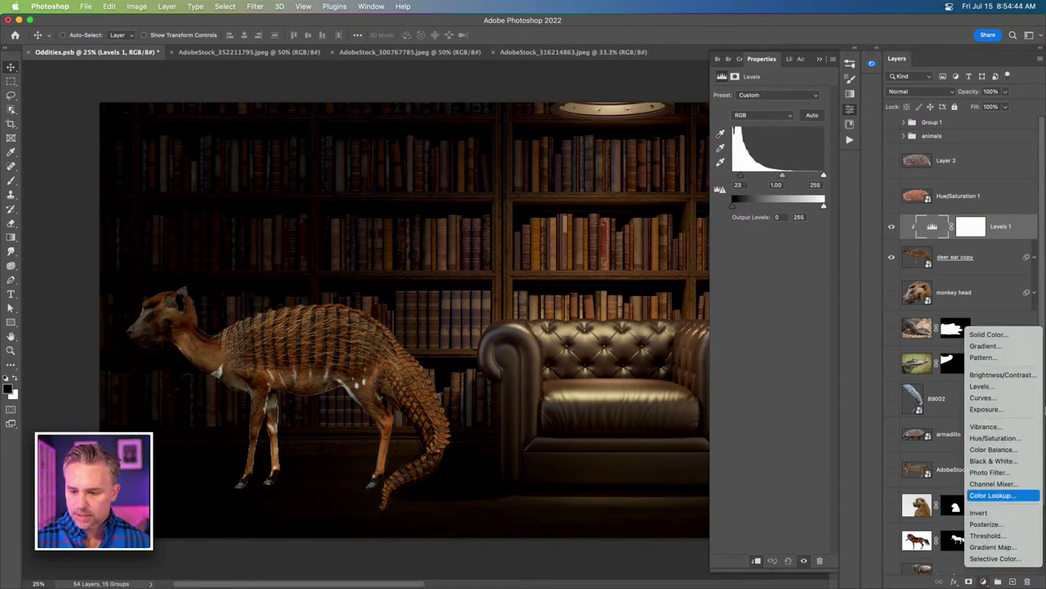
{"action": "left_click", "coordinate": [994, 438]}
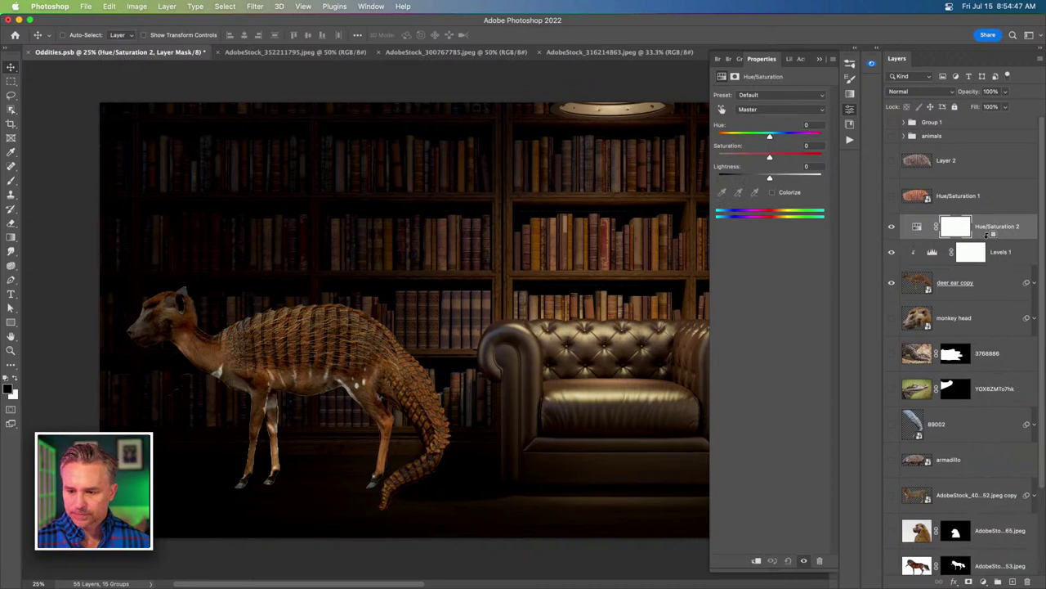
{"action": "left_click_drag", "start_coordinate": [769, 157], "coordinate": [759, 160]}
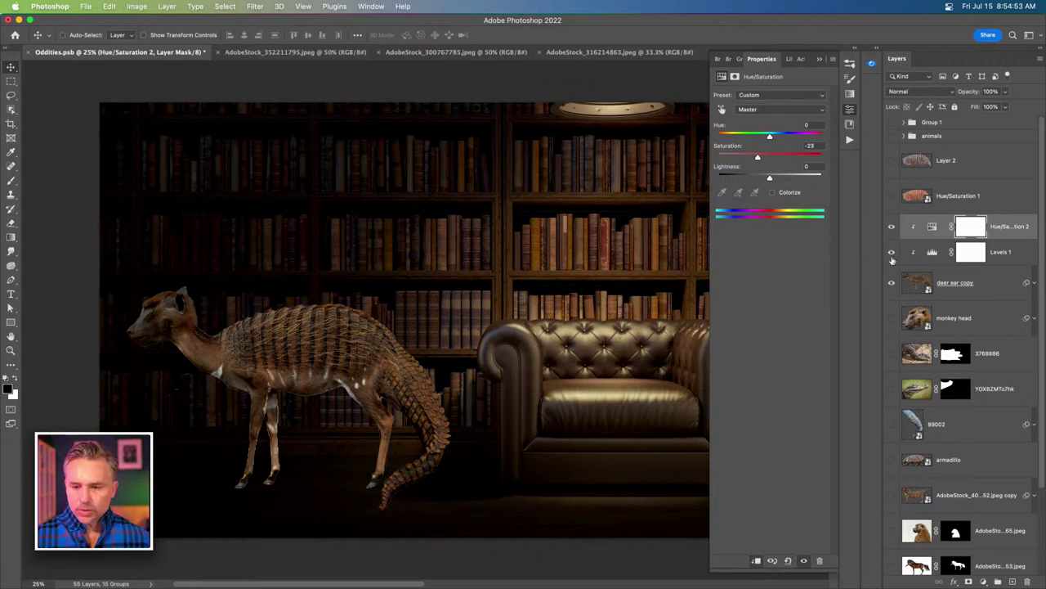
{"action": "left_click", "coordinate": [940, 256]}
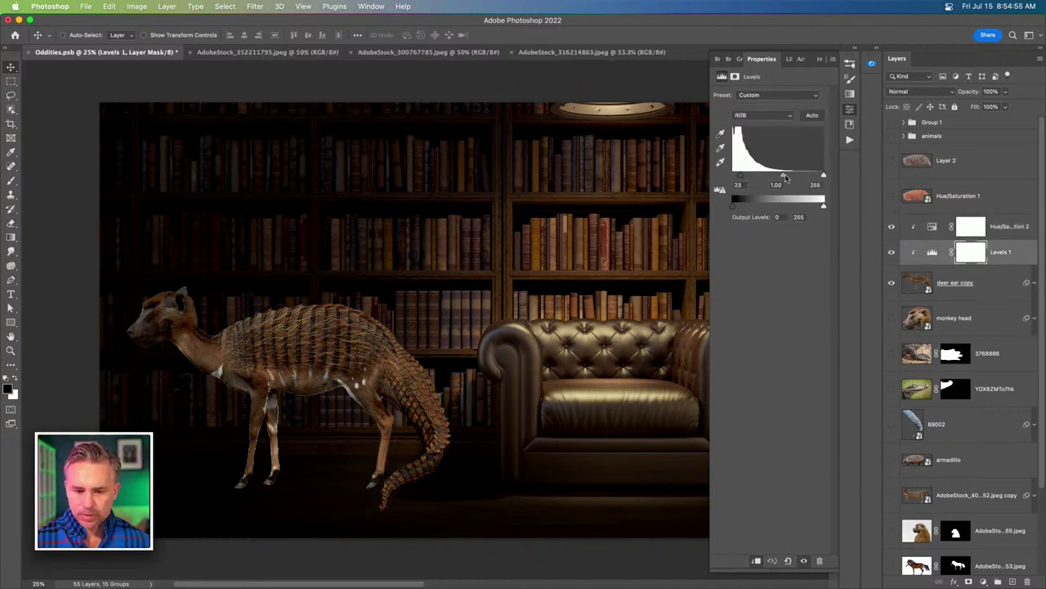
{"action": "left_click_drag", "start_coordinate": [786, 178], "coordinate": [785, 177]}
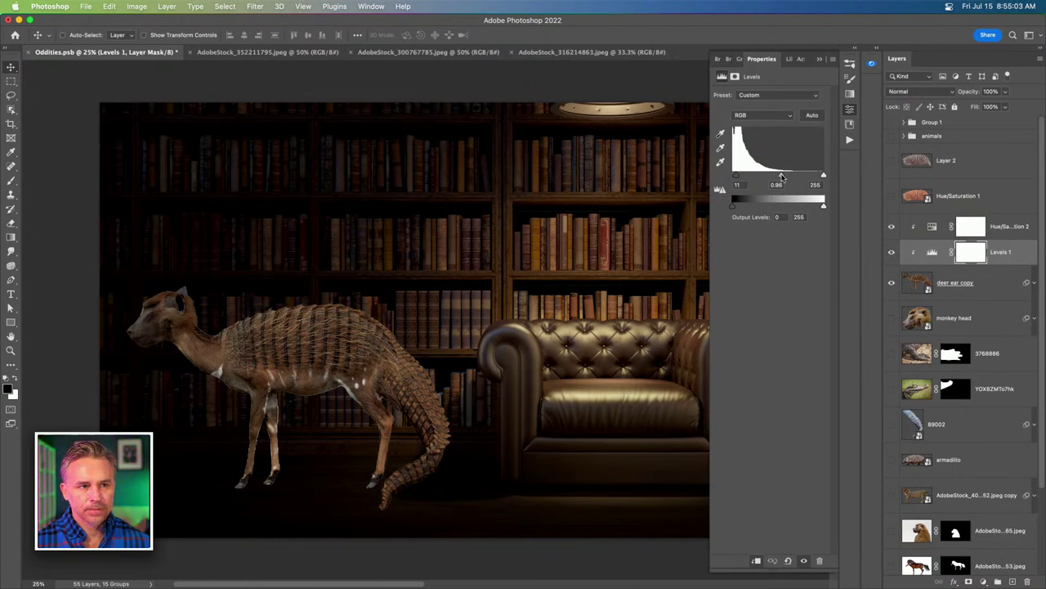
Flip the deer ear copy creature horizontally so it faces the armchair.
{"action": "left_click", "coordinate": [918, 284]}
{"action": "key", "text": "super+t"}
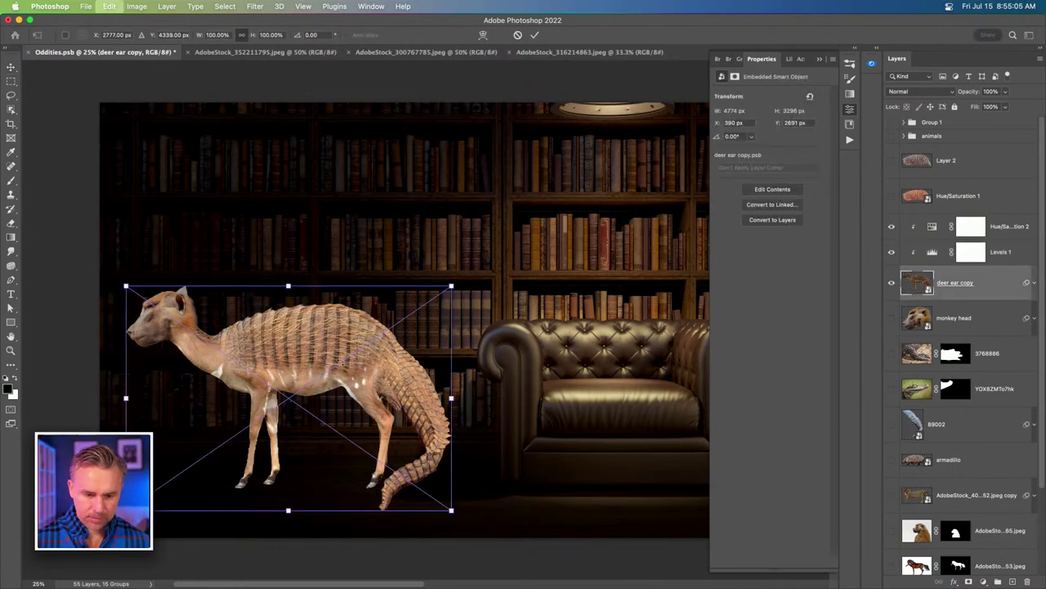
{"action": "right_click", "coordinate": [338, 327]}
{"action": "left_click", "coordinate": [393, 566]}
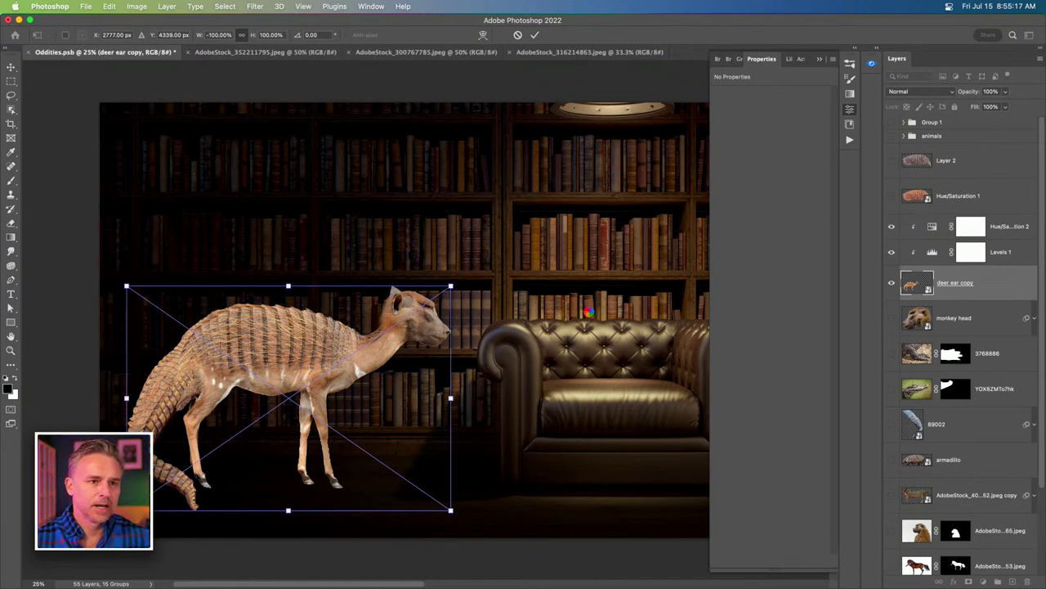
{"action": "key", "text": "Return"}
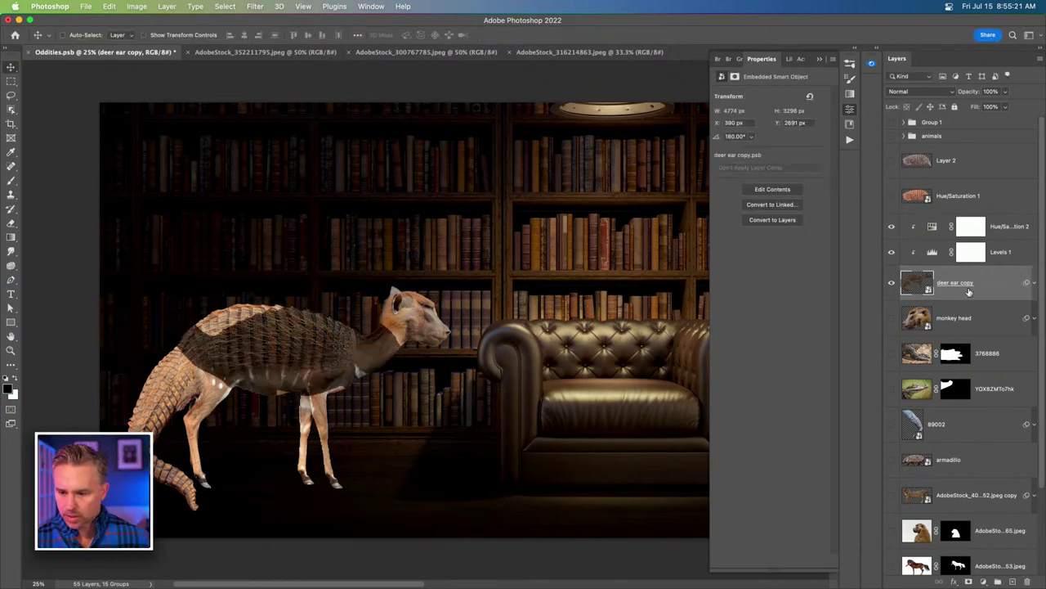
Delete the Smart Filters mask so harmonization covers the whole creature, then view full screen.
{"action": "left_click", "coordinate": [1034, 284]}
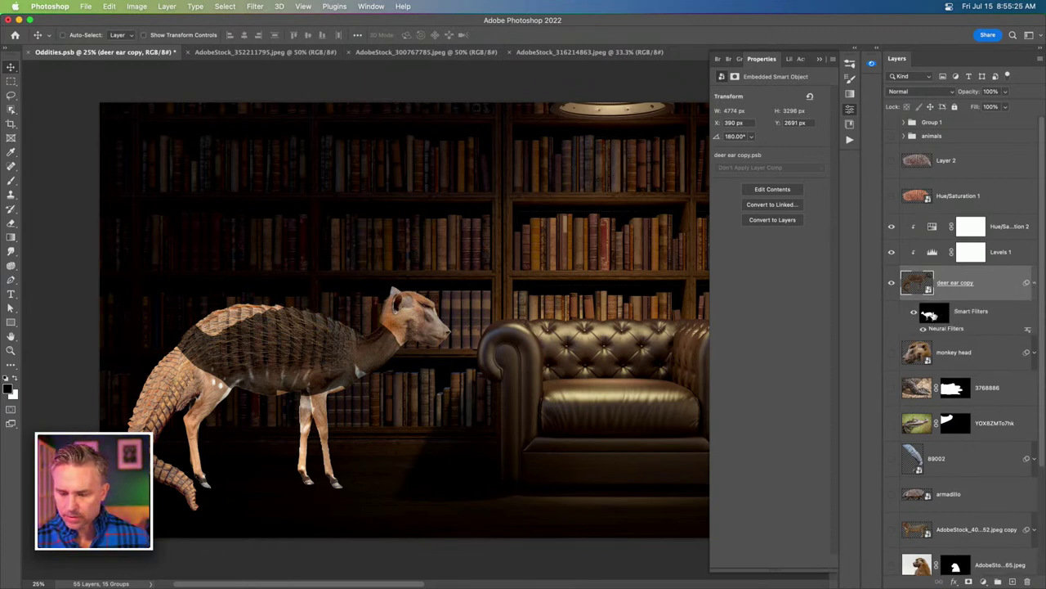
{"action": "left_click_drag", "start_coordinate": [930, 315], "coordinate": [1028, 581]}
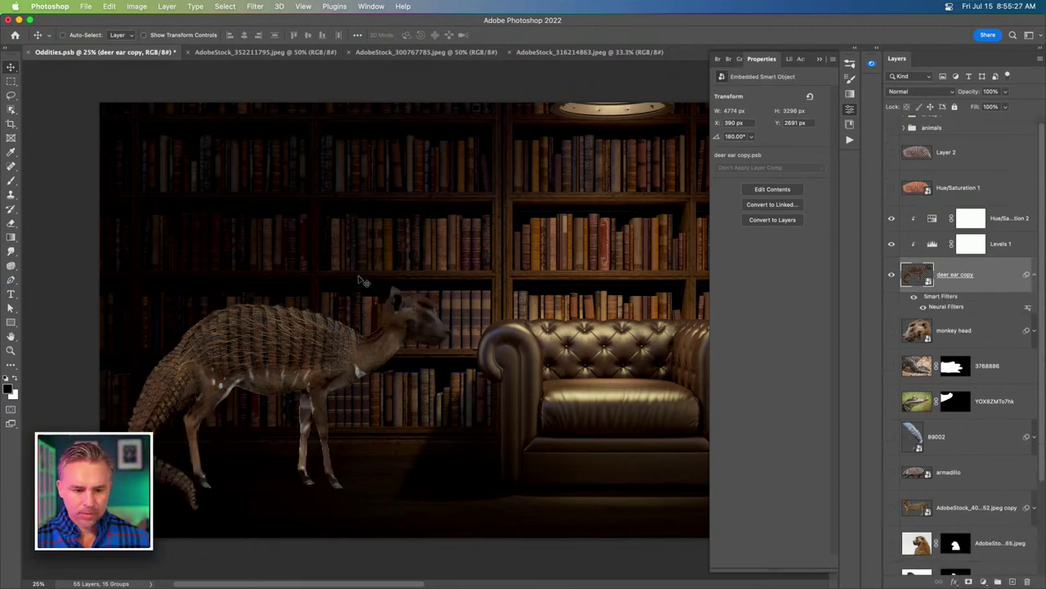
{"action": "key", "text": "f"}
{"action": "key", "text": "f"}
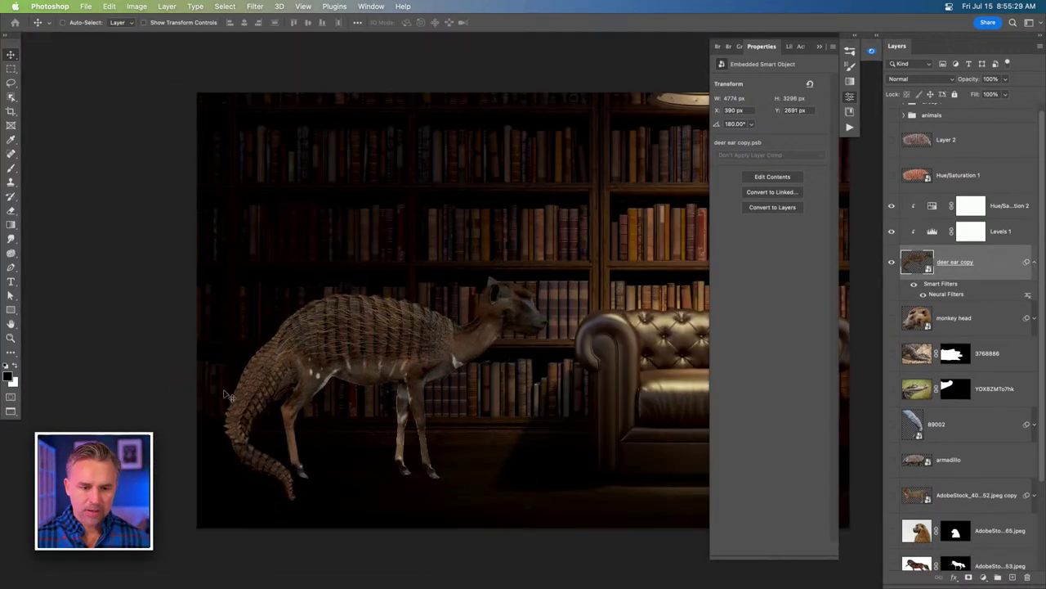